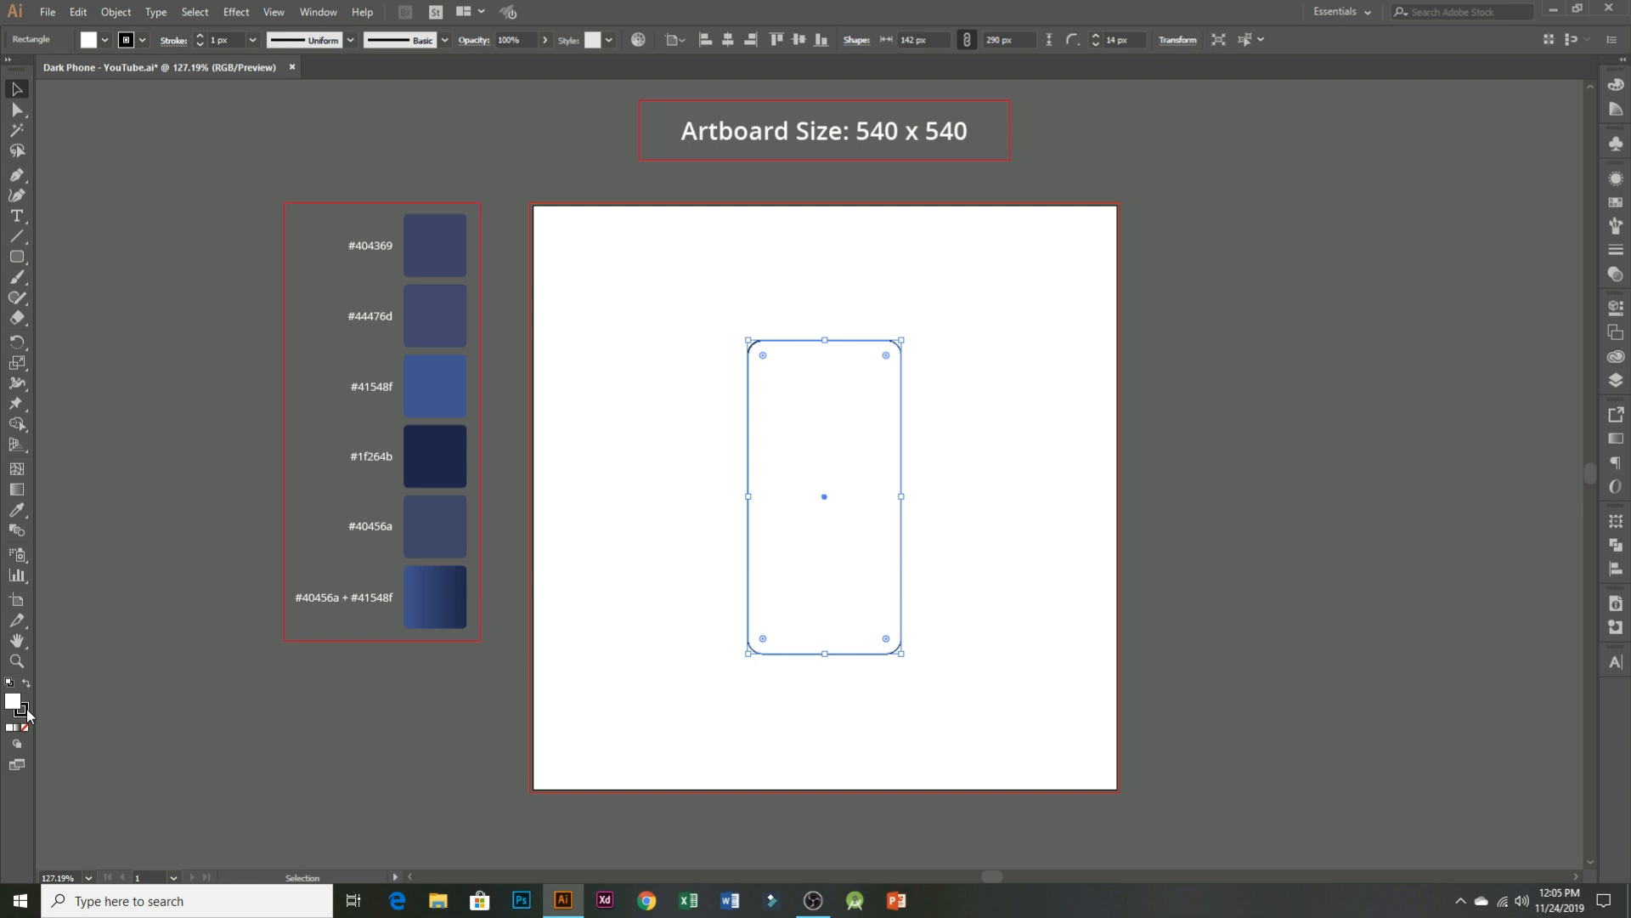
- Remove the rounded rectangle's stroke and fill it with a light gray swatch
{"action": "left_click", "coordinate": [28, 714]}
{"action": "key", "text": "slash"}
{"action": "left_click", "coordinate": [12, 700]}
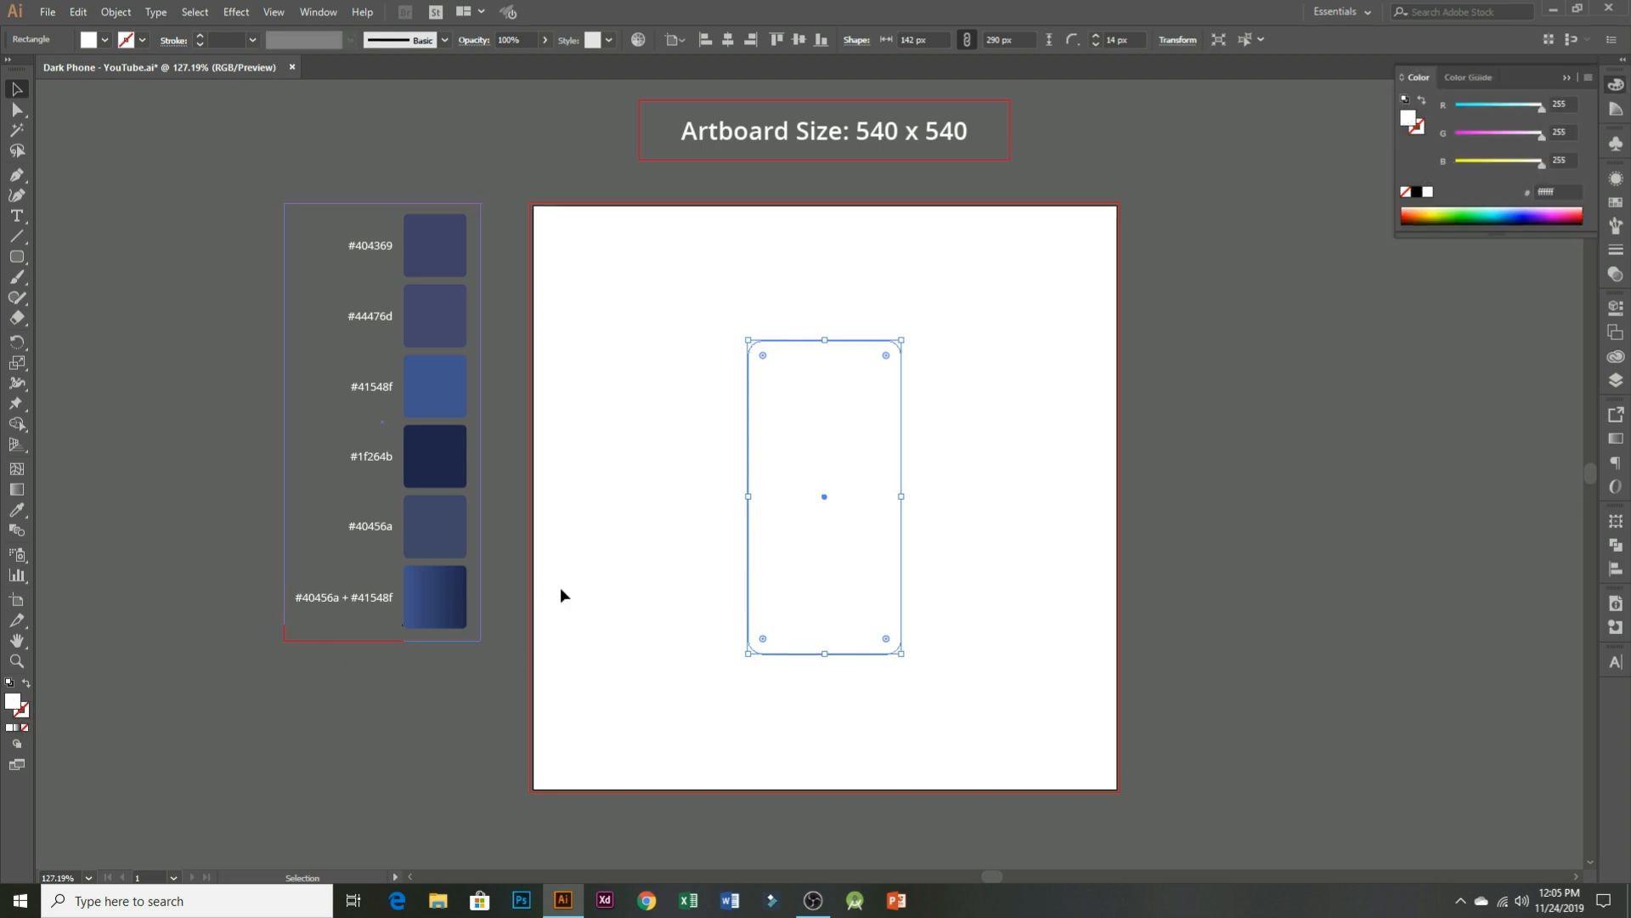
{"action": "left_click", "coordinate": [1614, 203]}
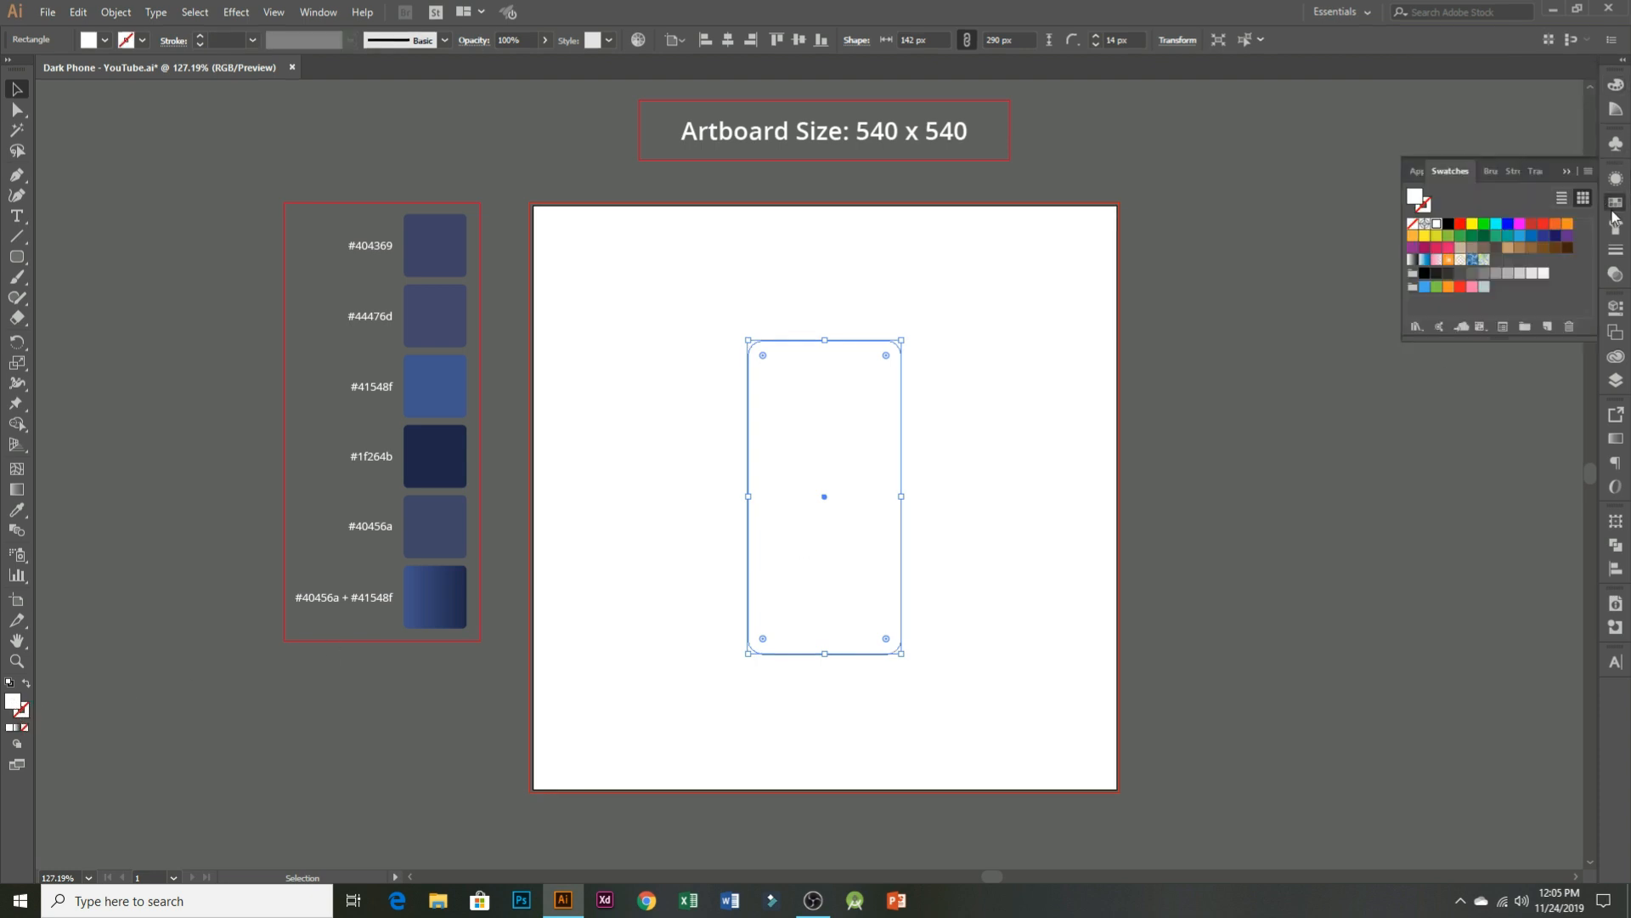
{"action": "left_click", "coordinate": [1532, 272]}
{"action": "left_click", "coordinate": [1292, 354]}
{"action": "left_click", "coordinate": [808, 437]}
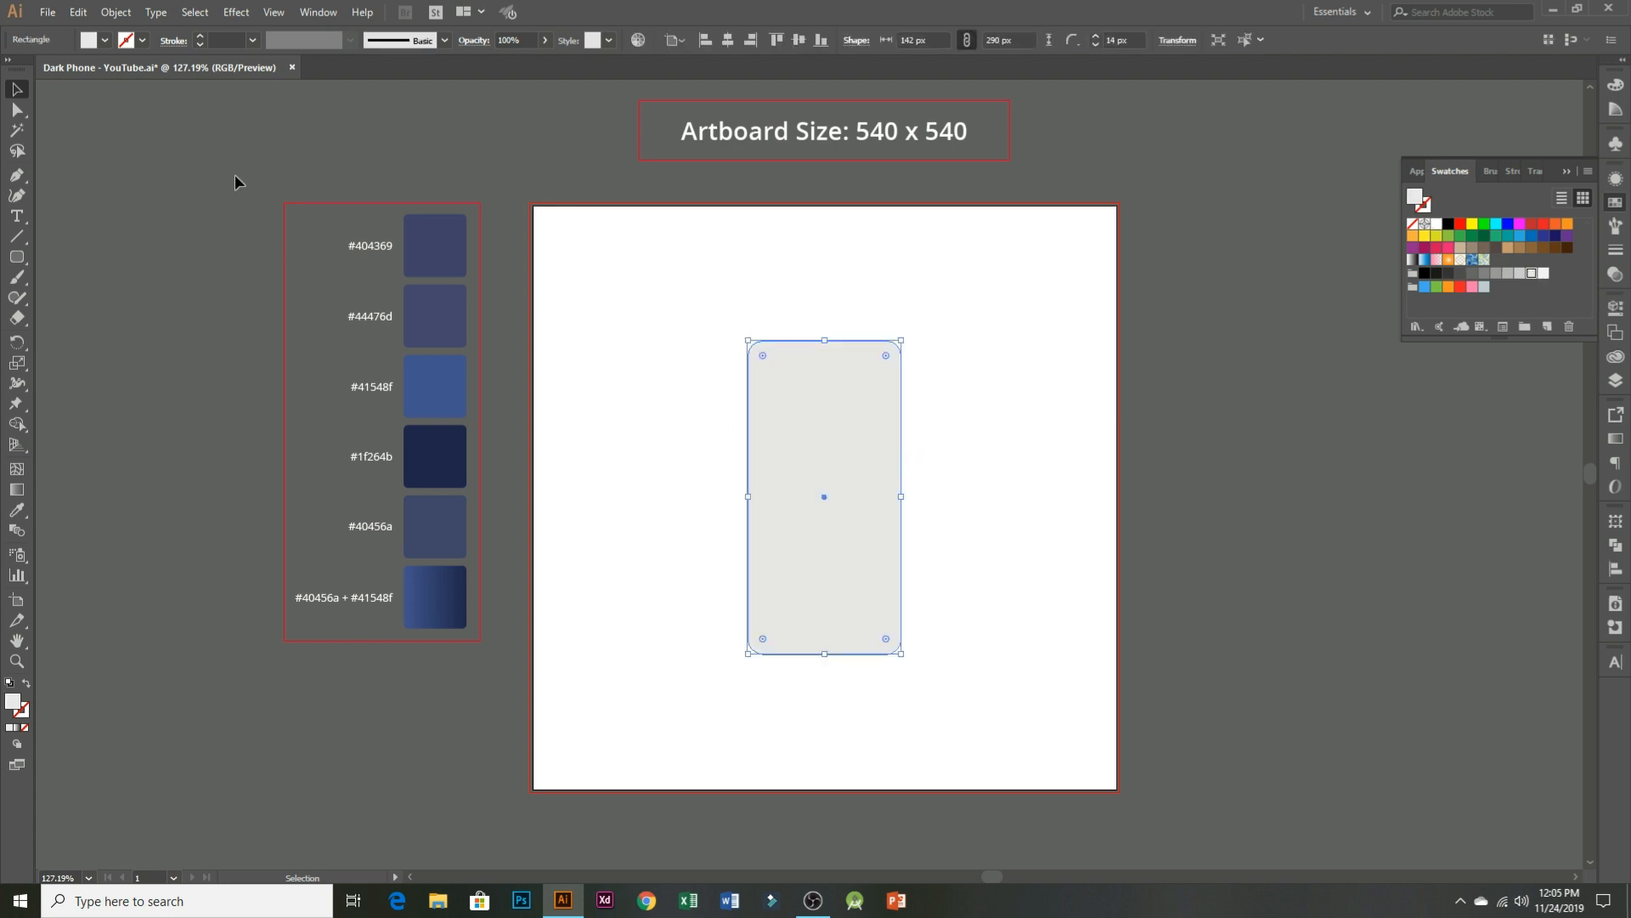
- Start a 3D Extrude & Bevel effect on the rectangle with rotation angles of 54°, -33° and 11°
{"action": "left_click", "coordinate": [235, 11]}
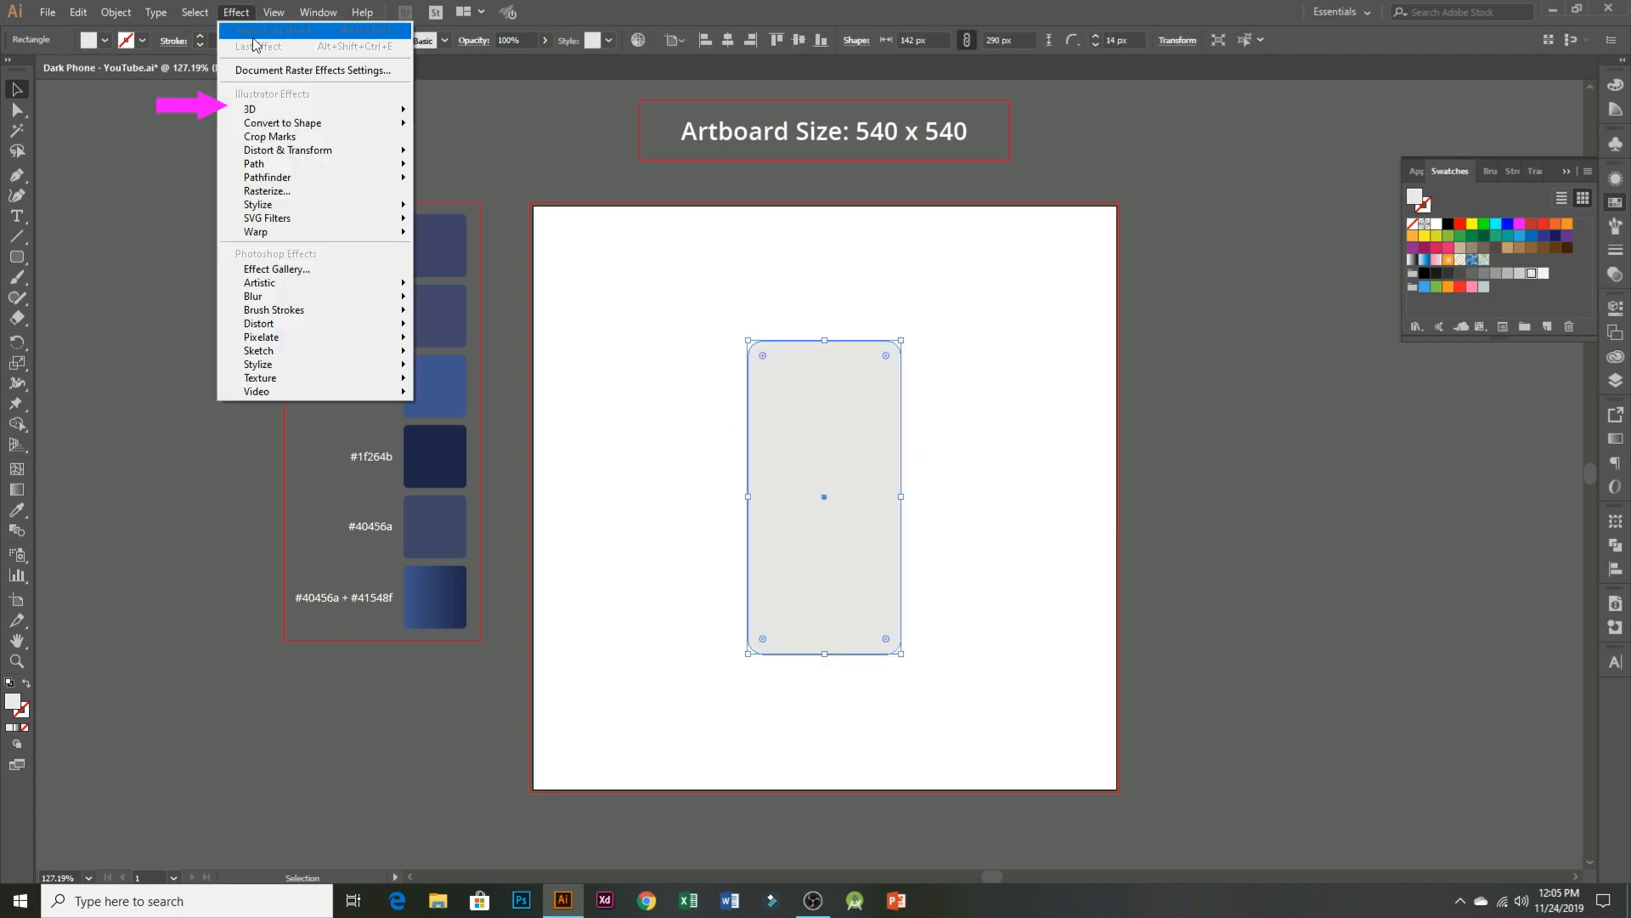
{"action": "mouse_move", "coordinate": [336, 113]}
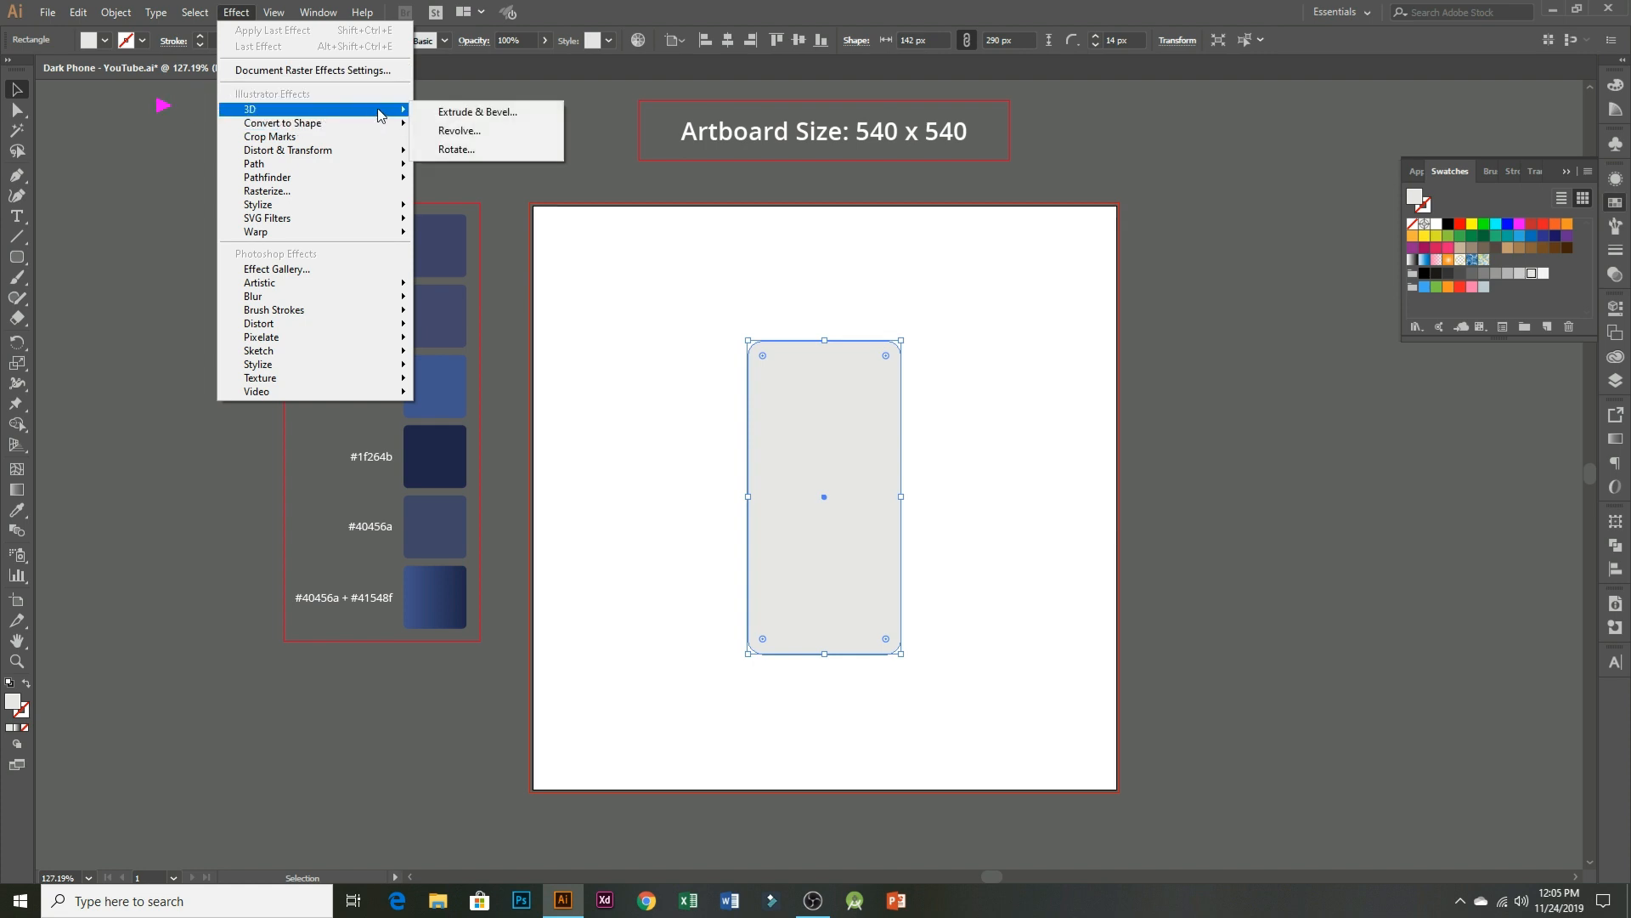
{"action": "left_click", "coordinate": [466, 111]}
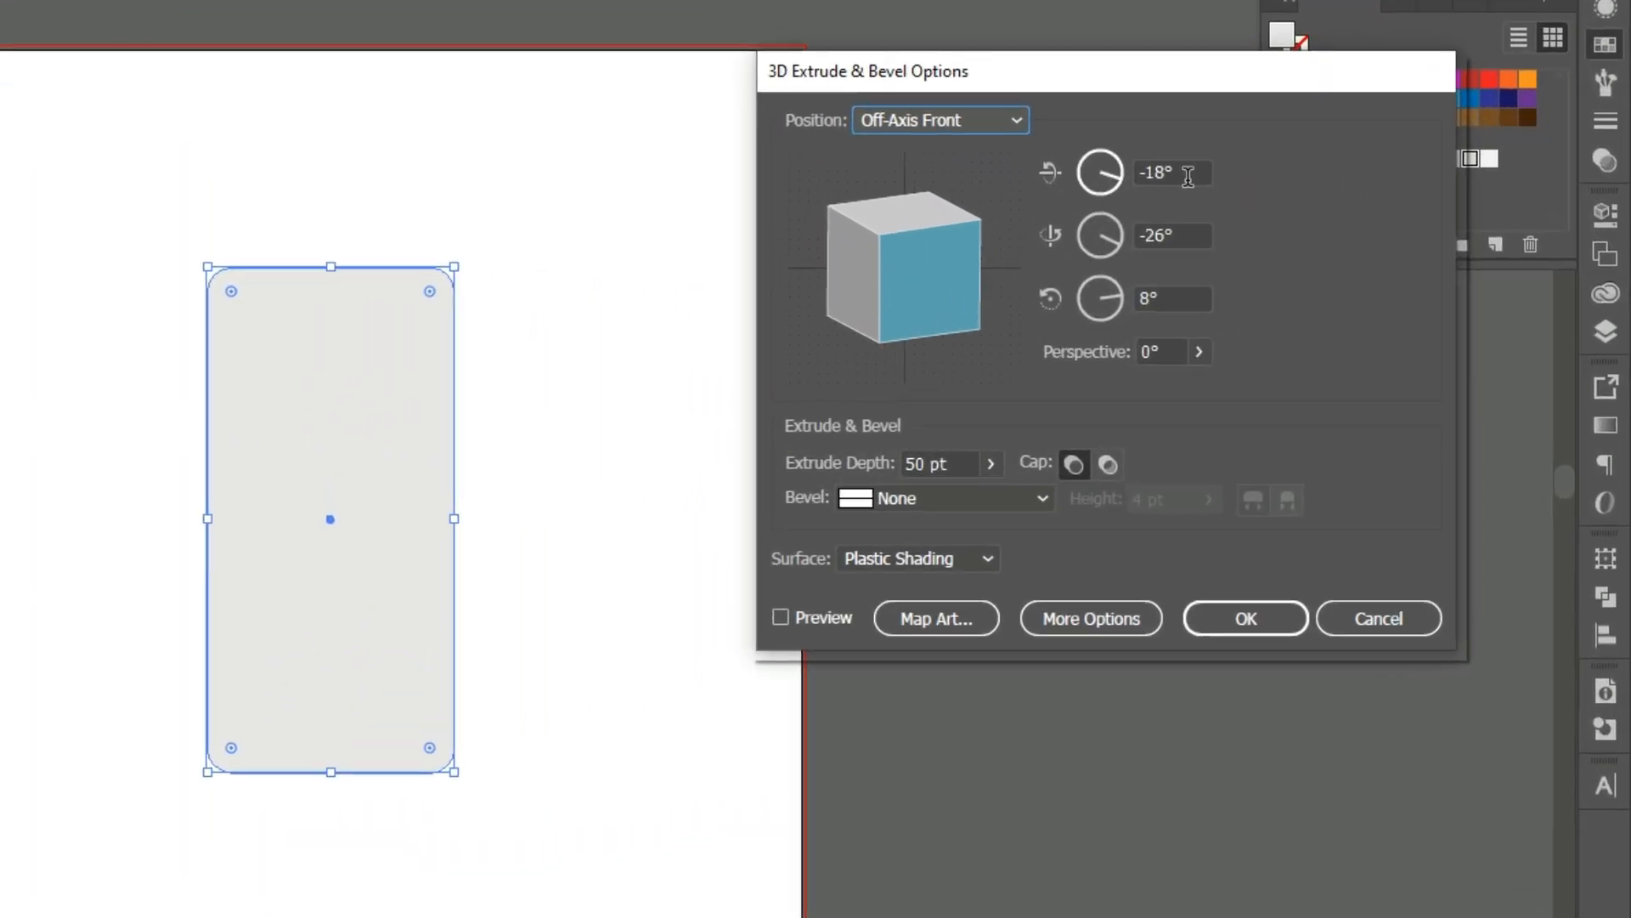
{"action": "left_click_drag", "start_coordinate": [1187, 176], "coordinate": [1139, 175]}
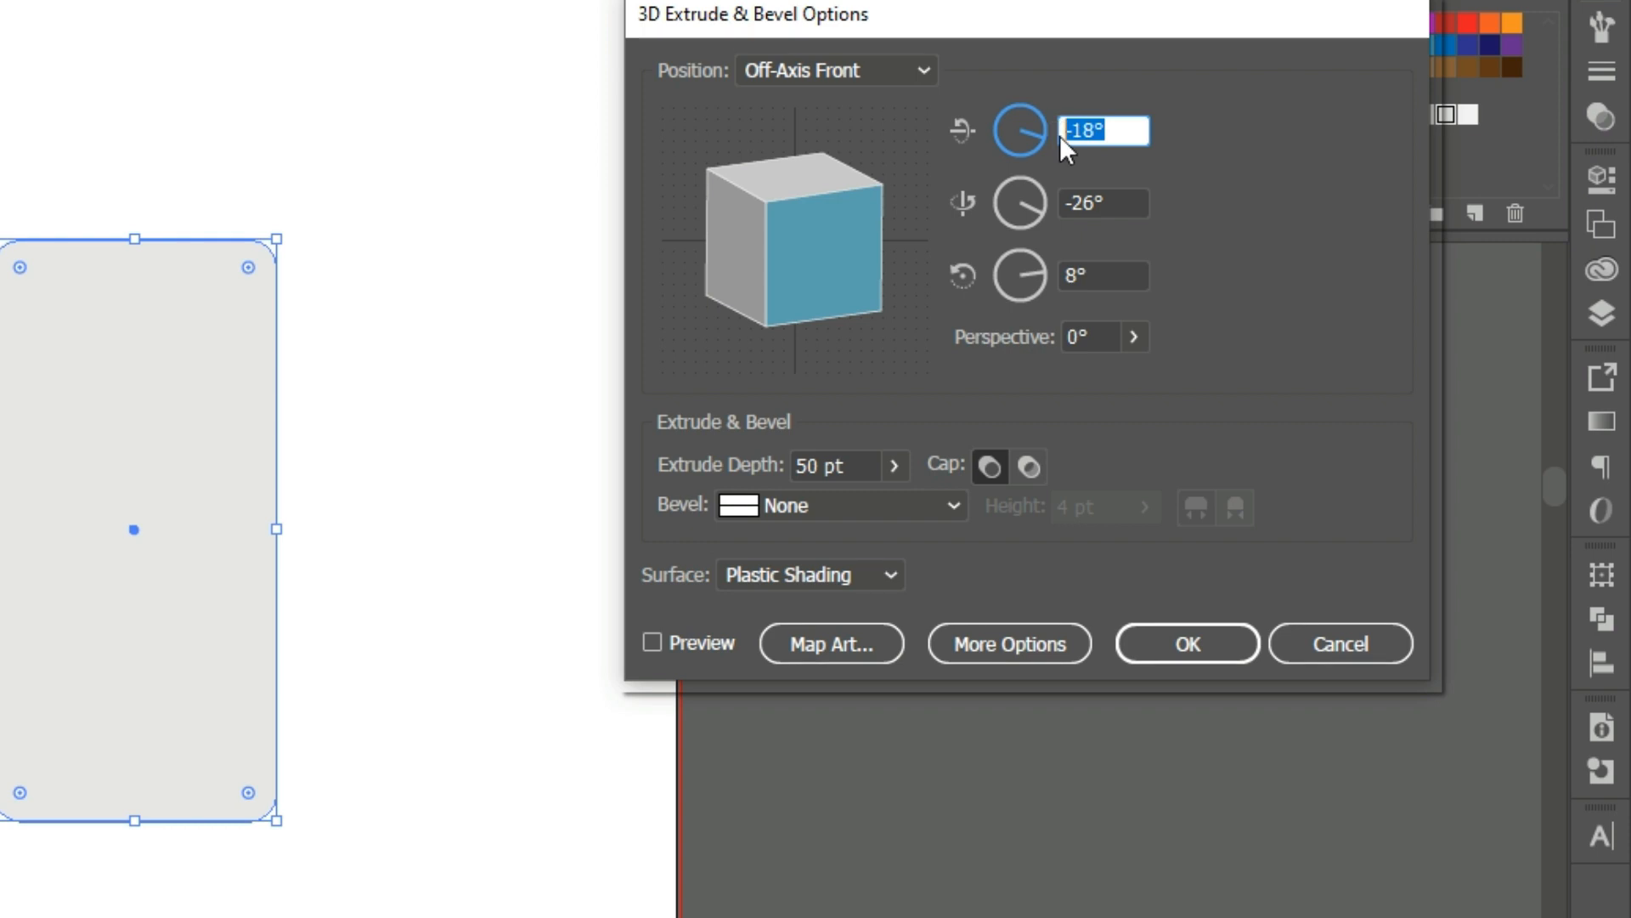
{"action": "type", "text": "54"}
{"action": "key", "text": "Tab"}
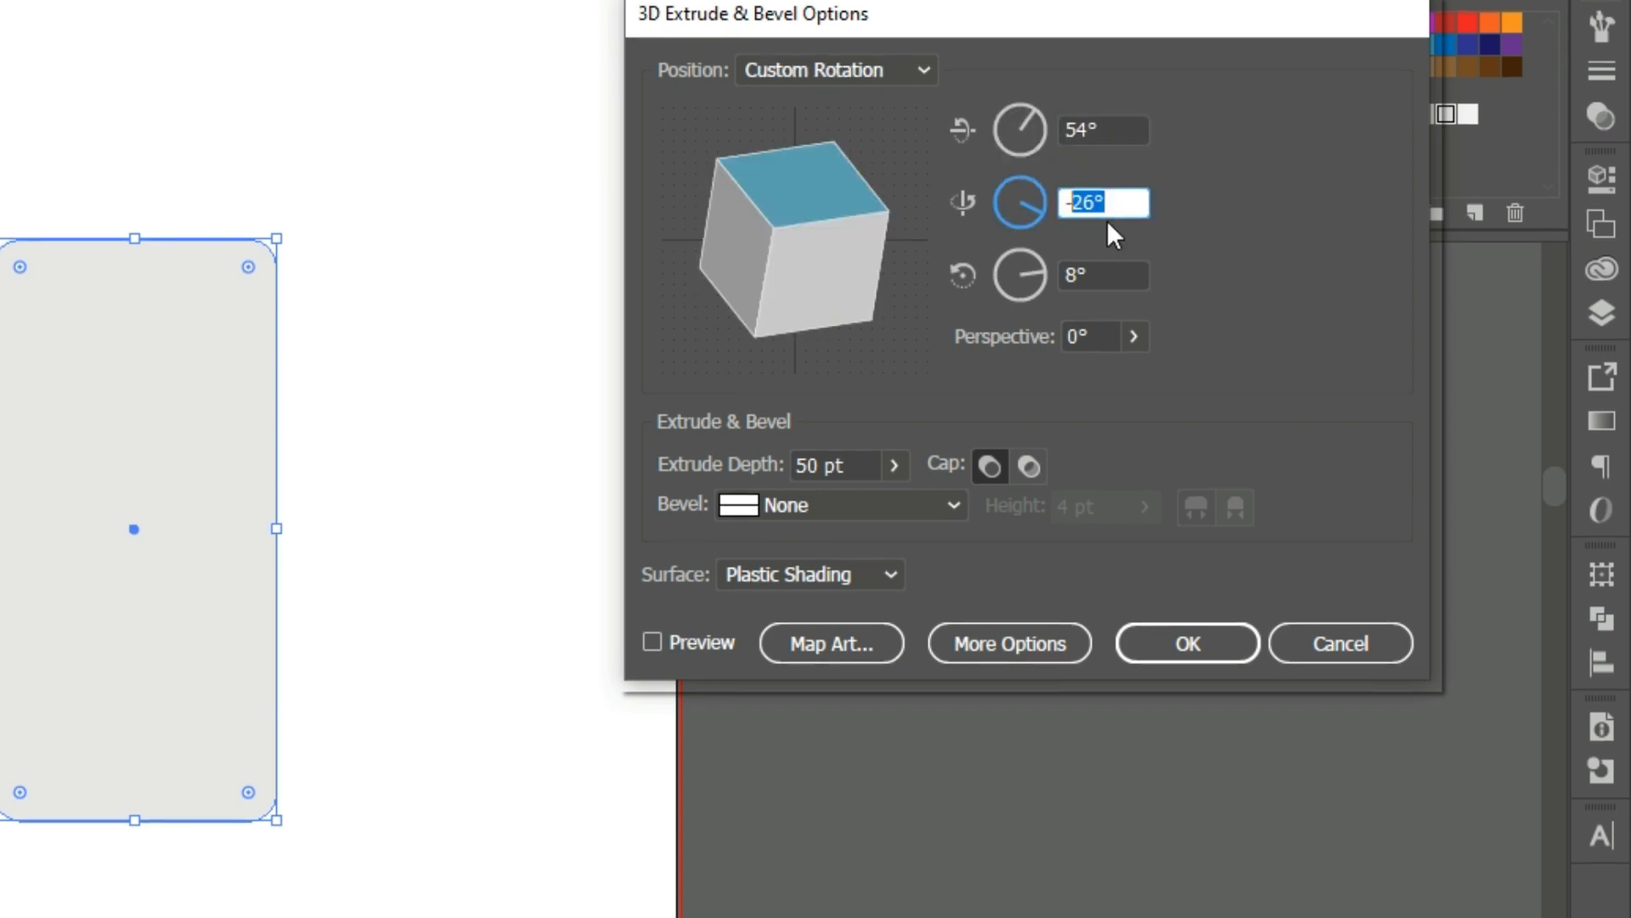
{"action": "type", "text": "-33"}
{"action": "left_click", "coordinate": [1072, 272]}
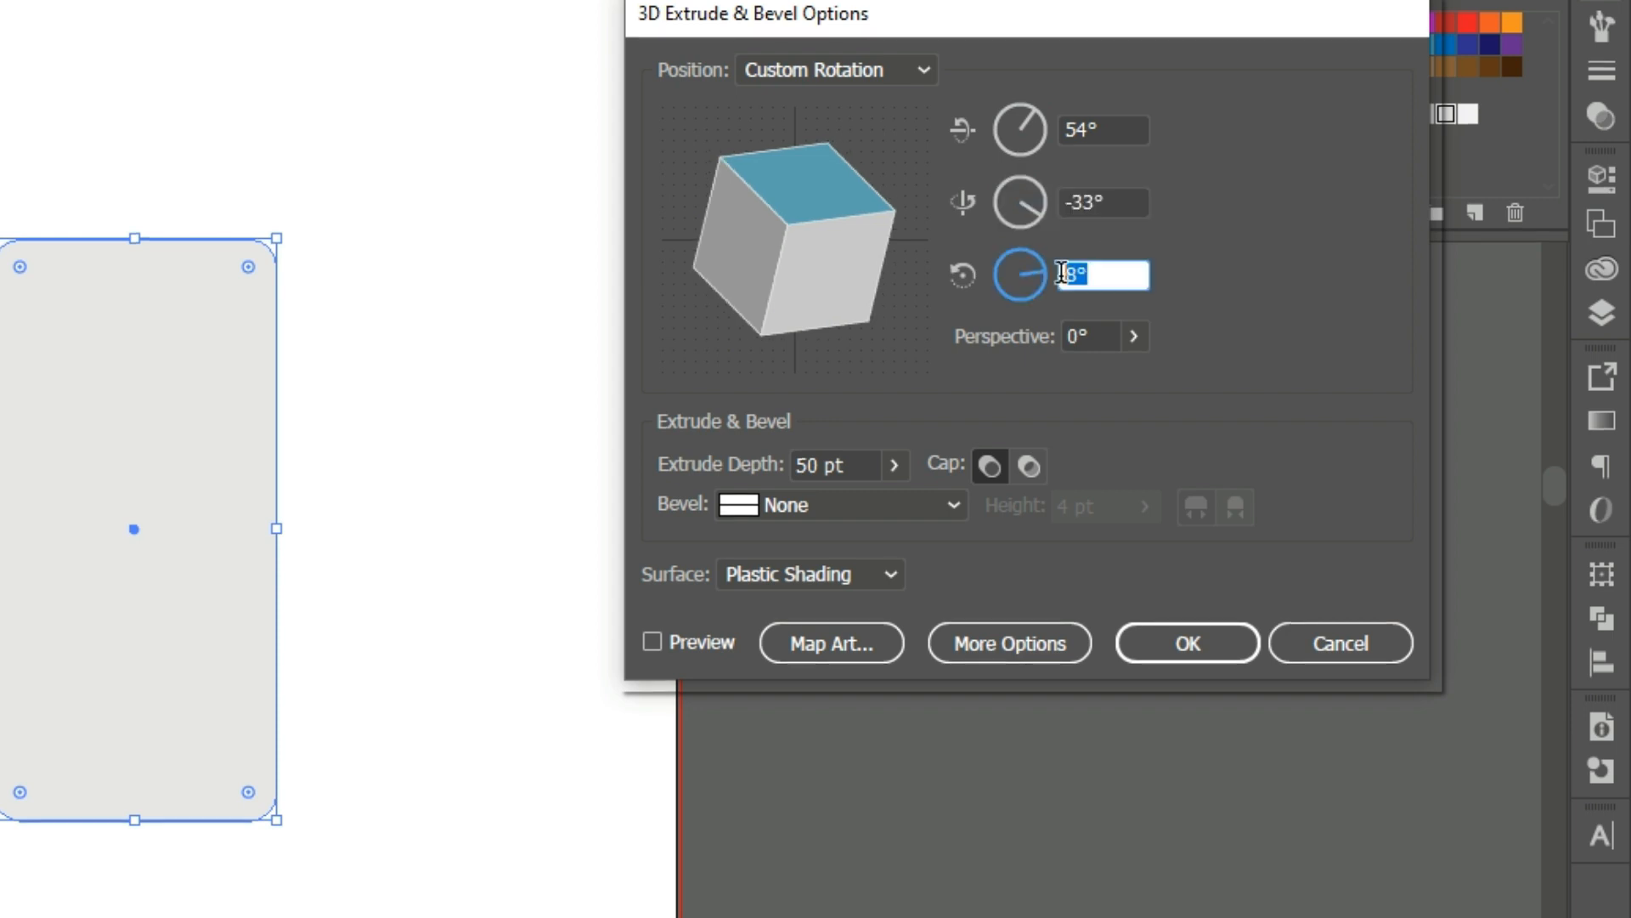
{"action": "type", "text": "11"}
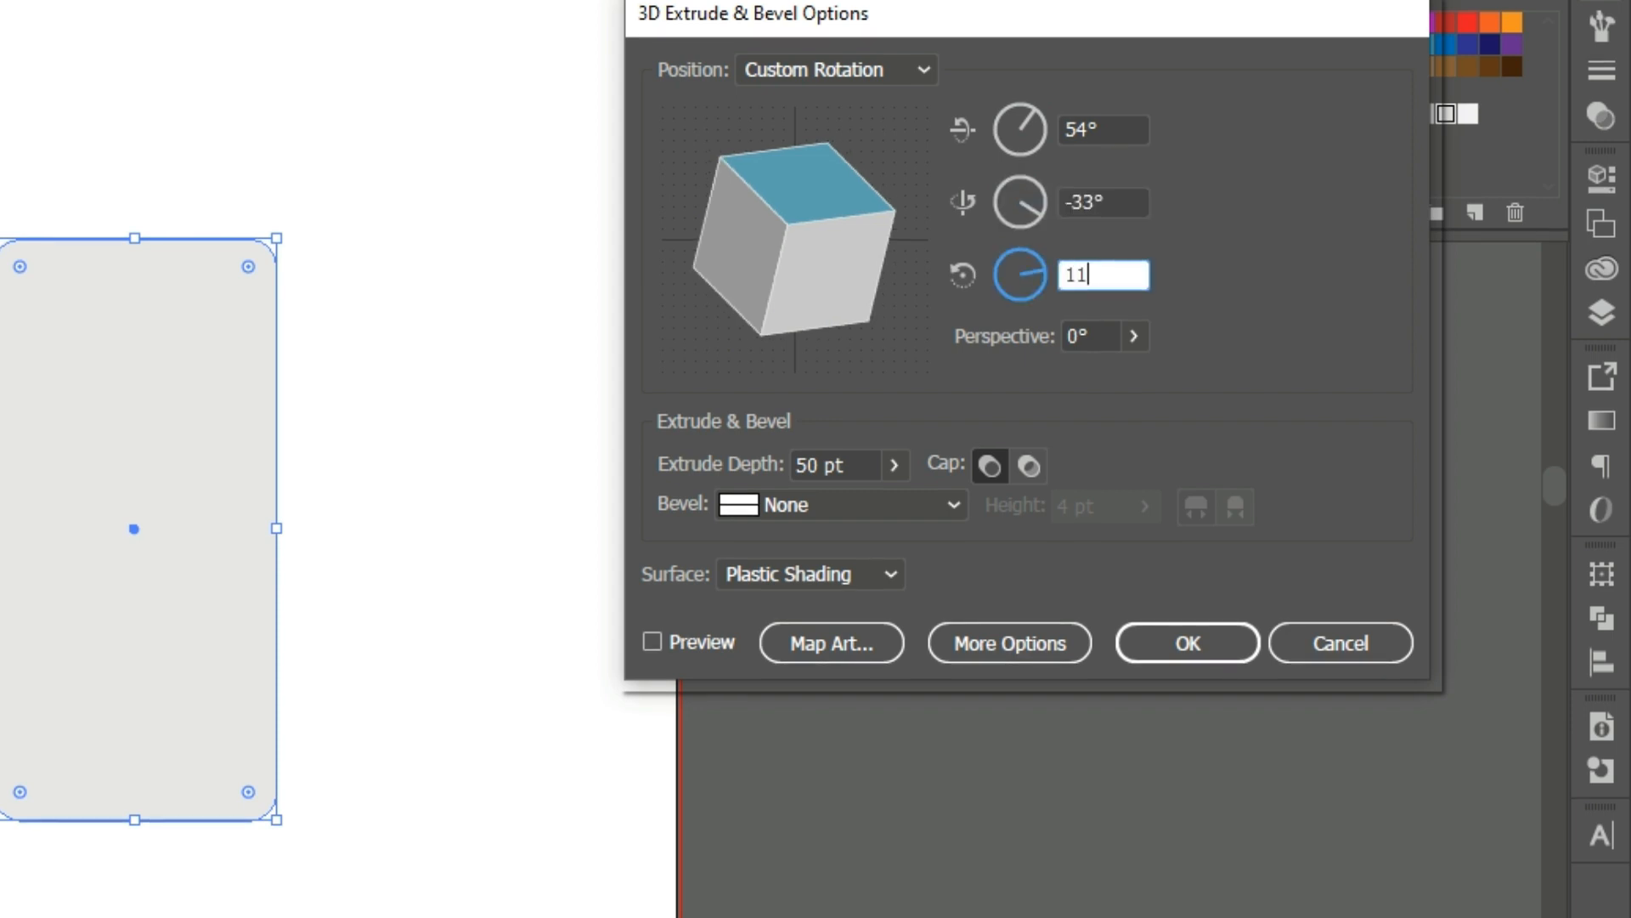
- Set the extrude depth to 12 pt with a Rounded bevel, preview it and apply the 3D effect
{"action": "left_click", "coordinate": [864, 472]}
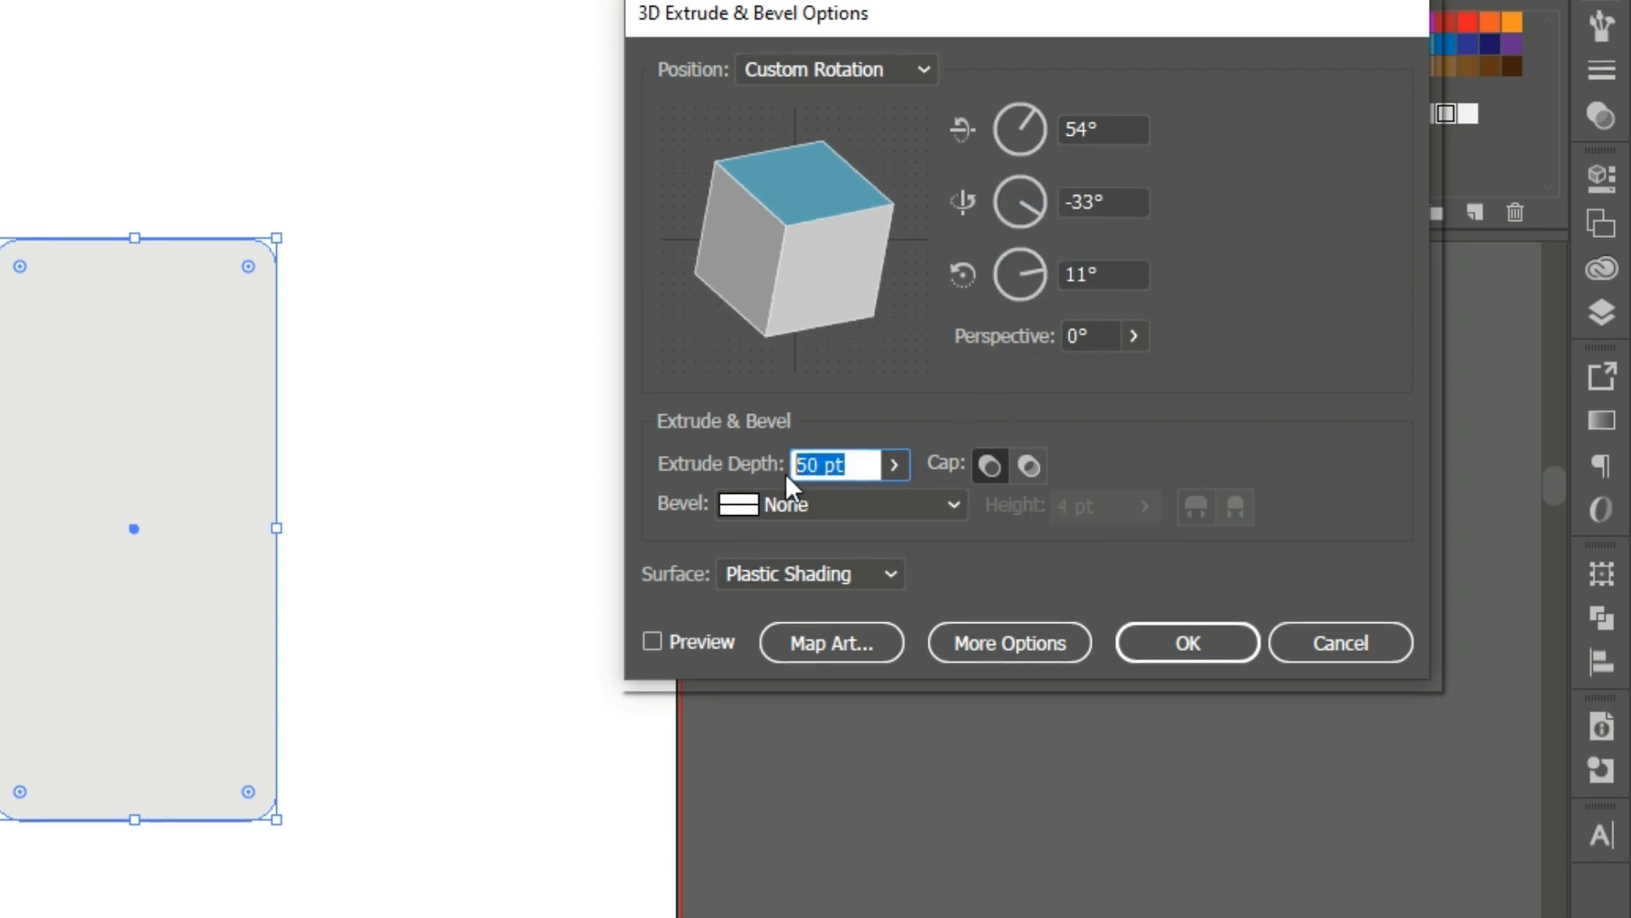
{"action": "type", "text": "12"}
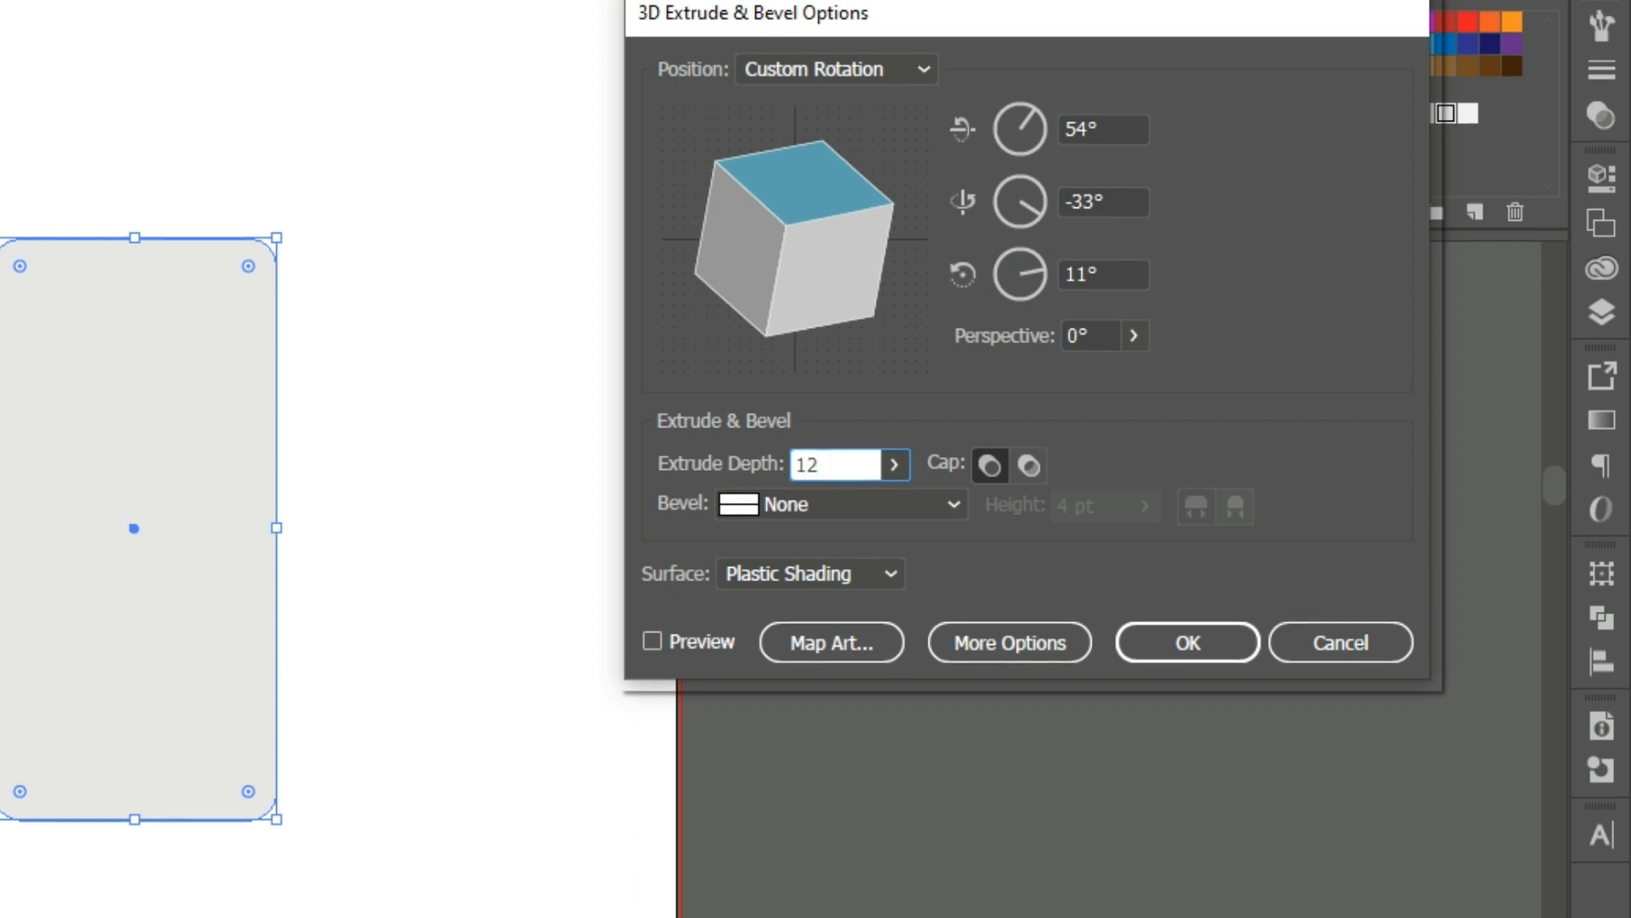
{"action": "left_click", "coordinate": [782, 501]}
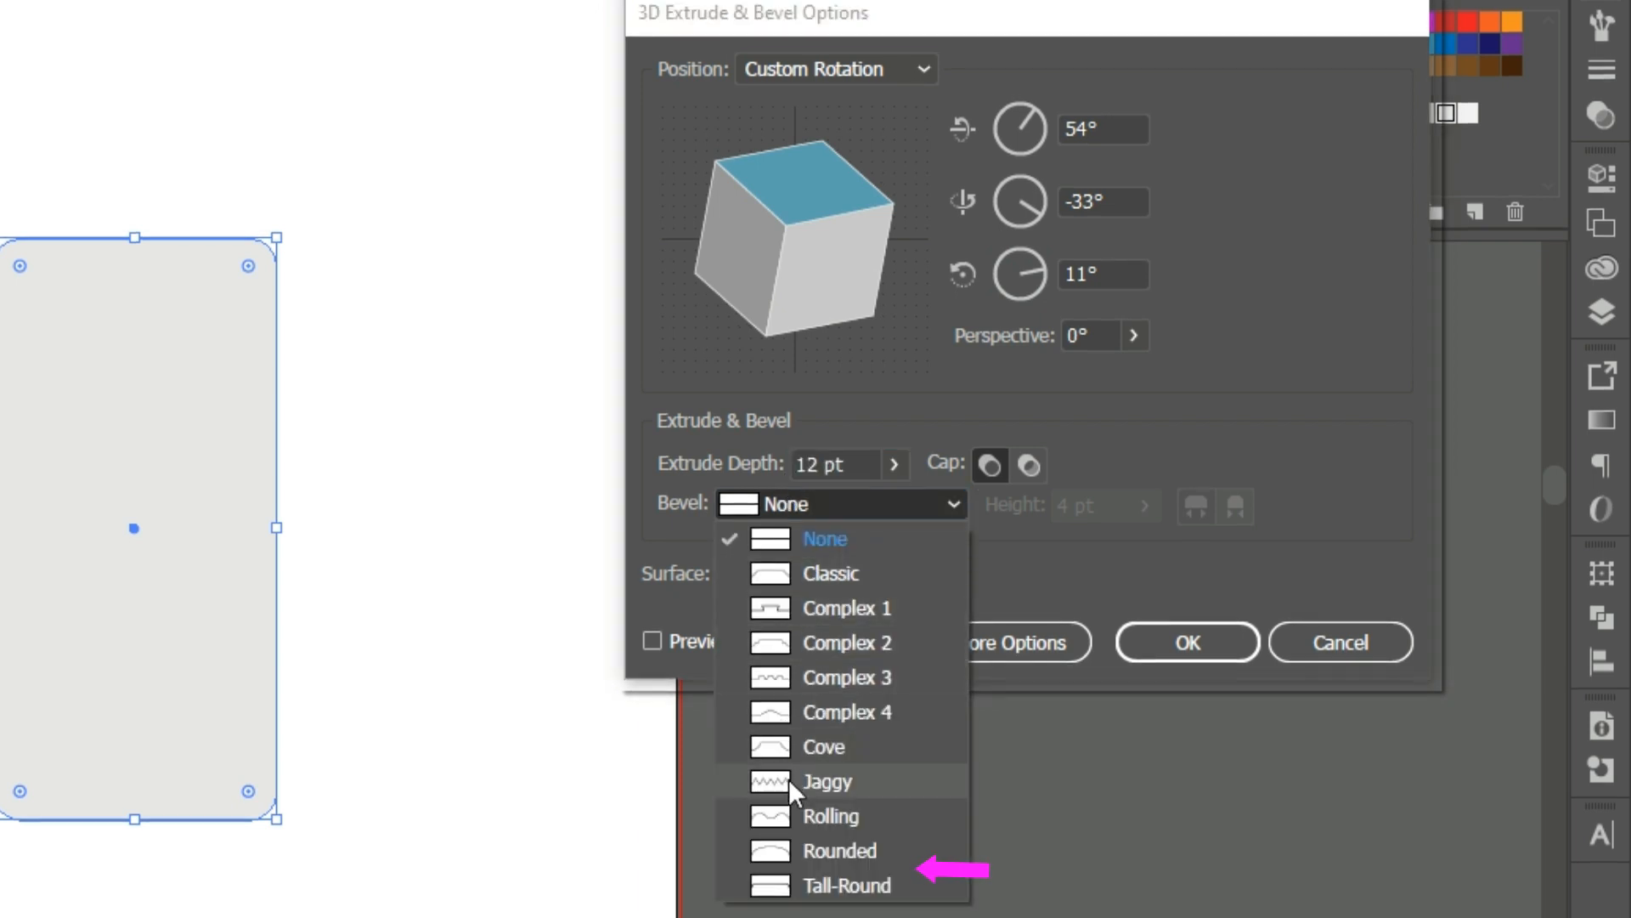
{"action": "left_click", "coordinate": [802, 849]}
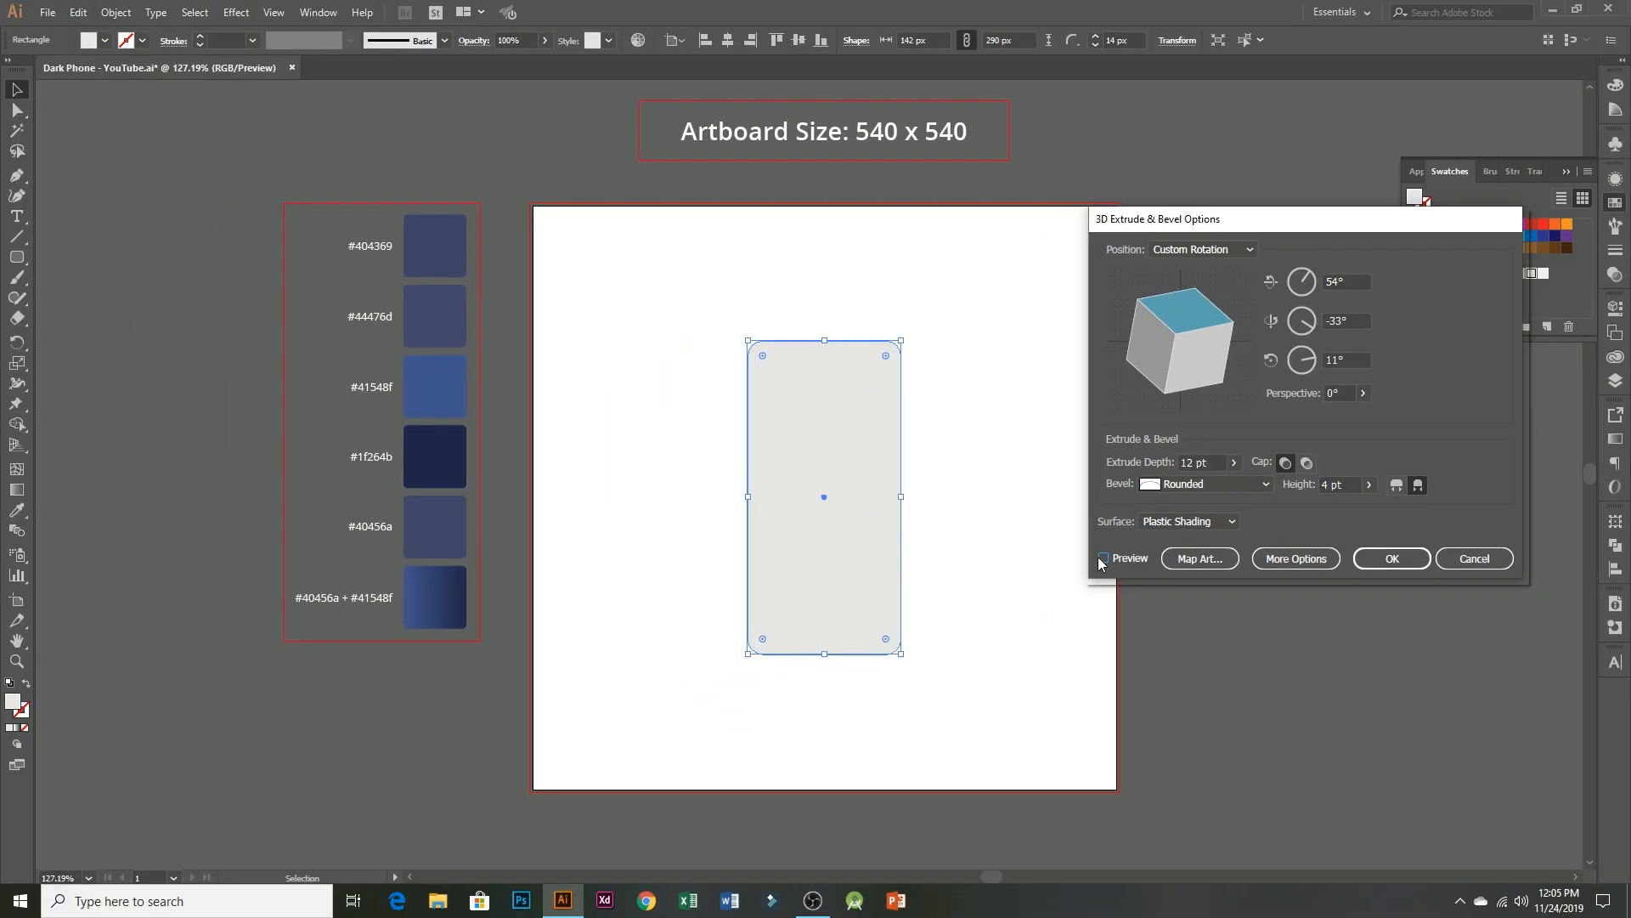
{"action": "left_click", "coordinate": [1103, 559]}
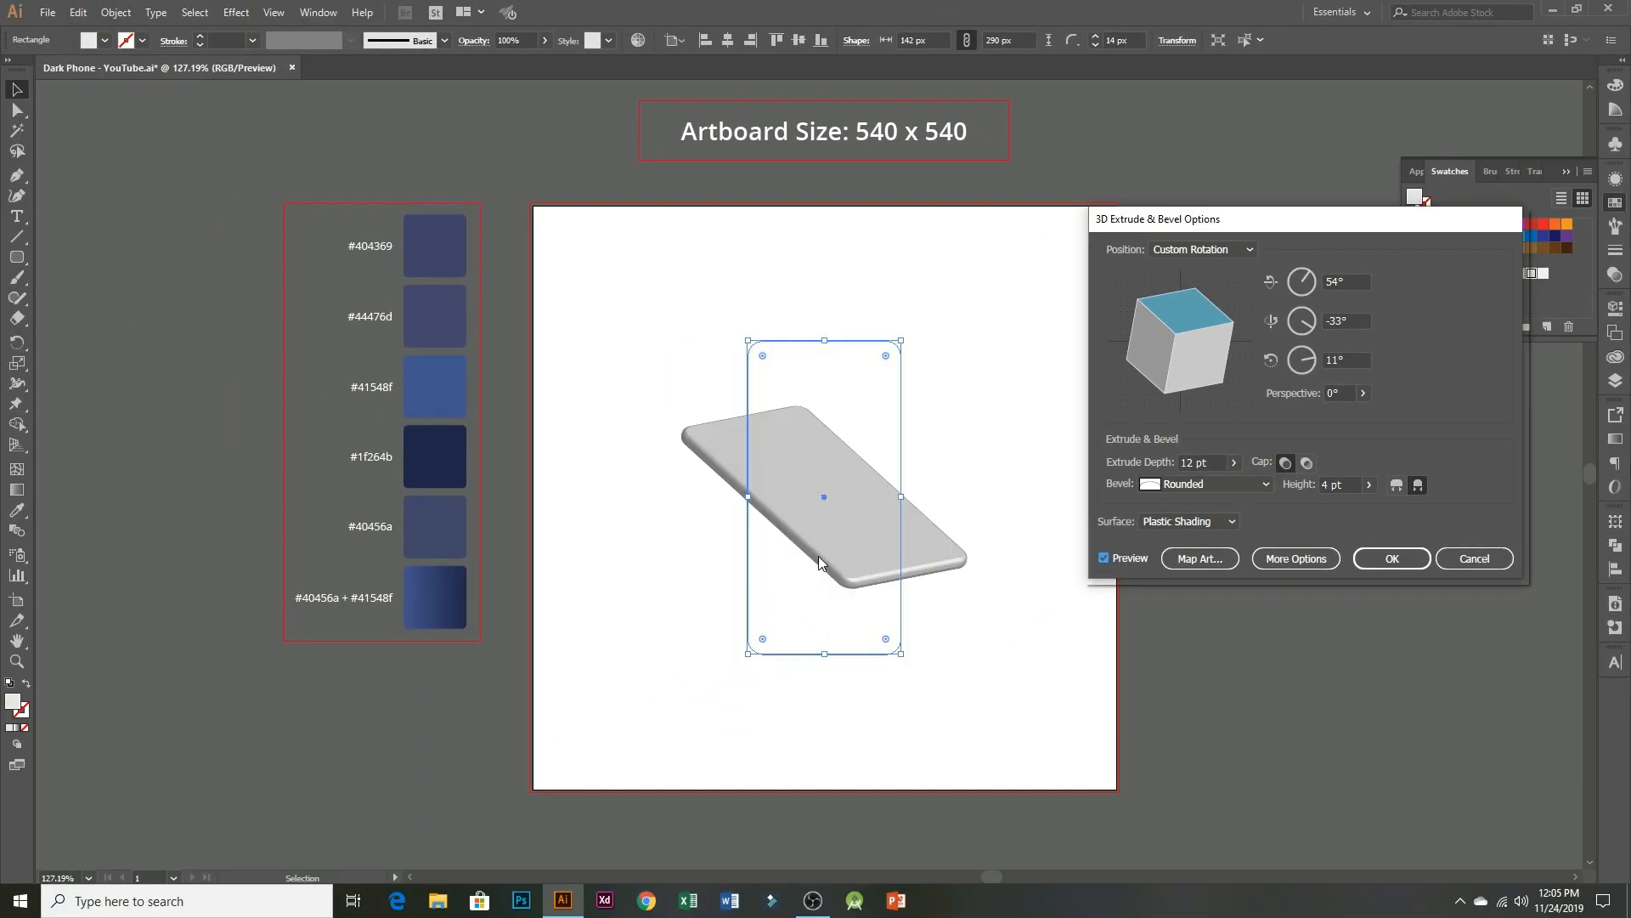
{"action": "left_click", "coordinate": [1393, 560]}
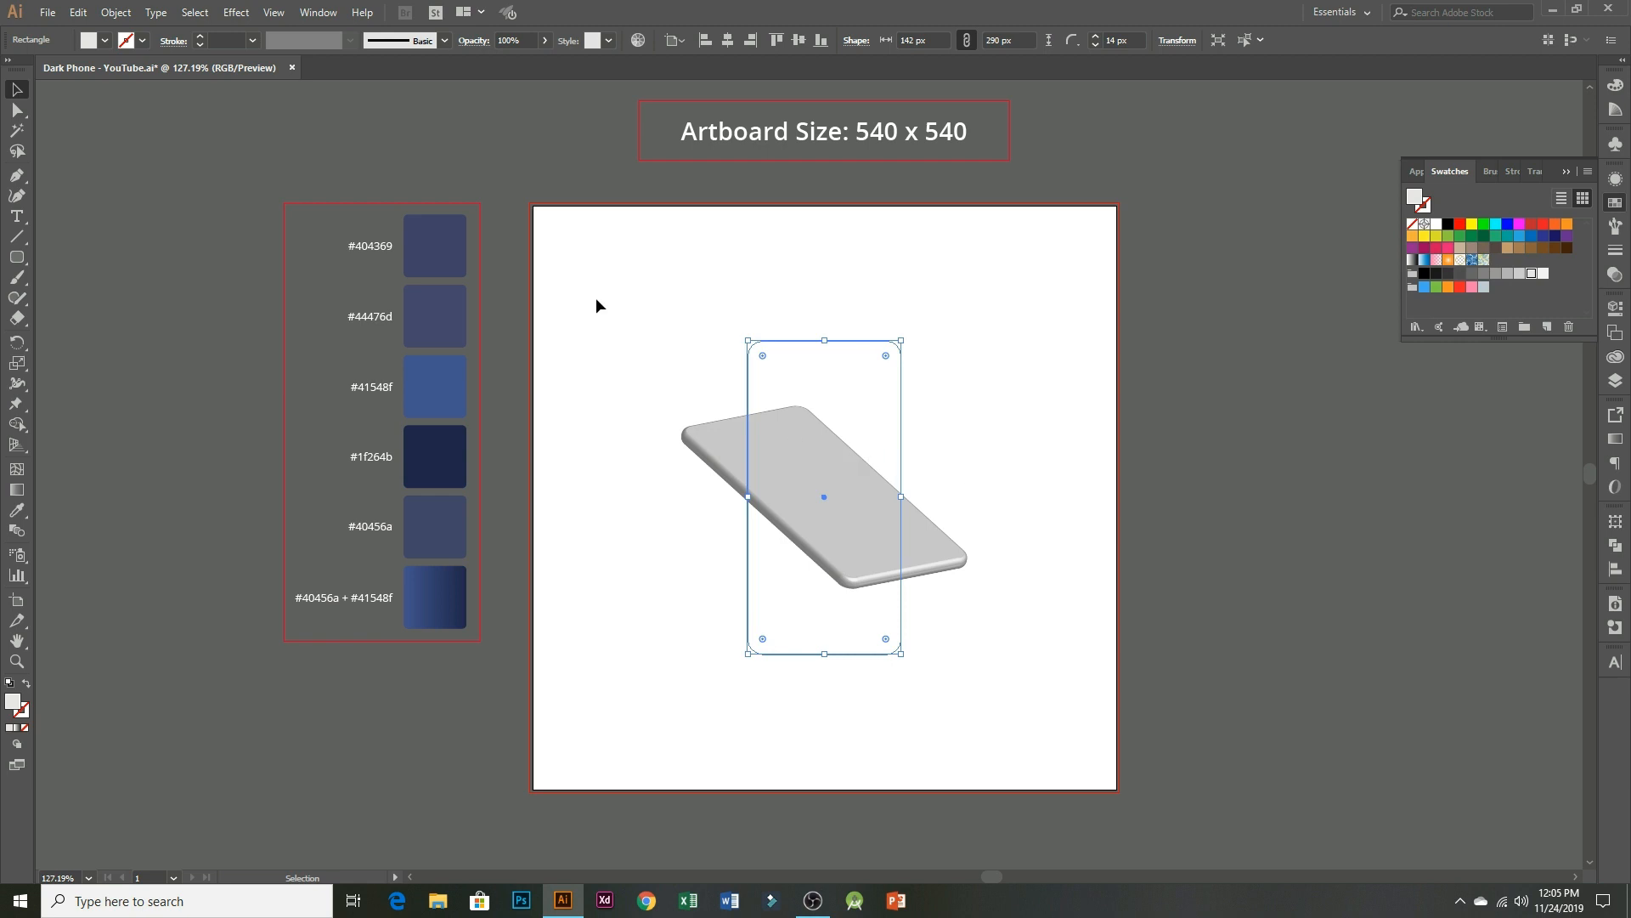
- Expand the appearance of the extruded phone shape
{"action": "left_click", "coordinate": [116, 12]}
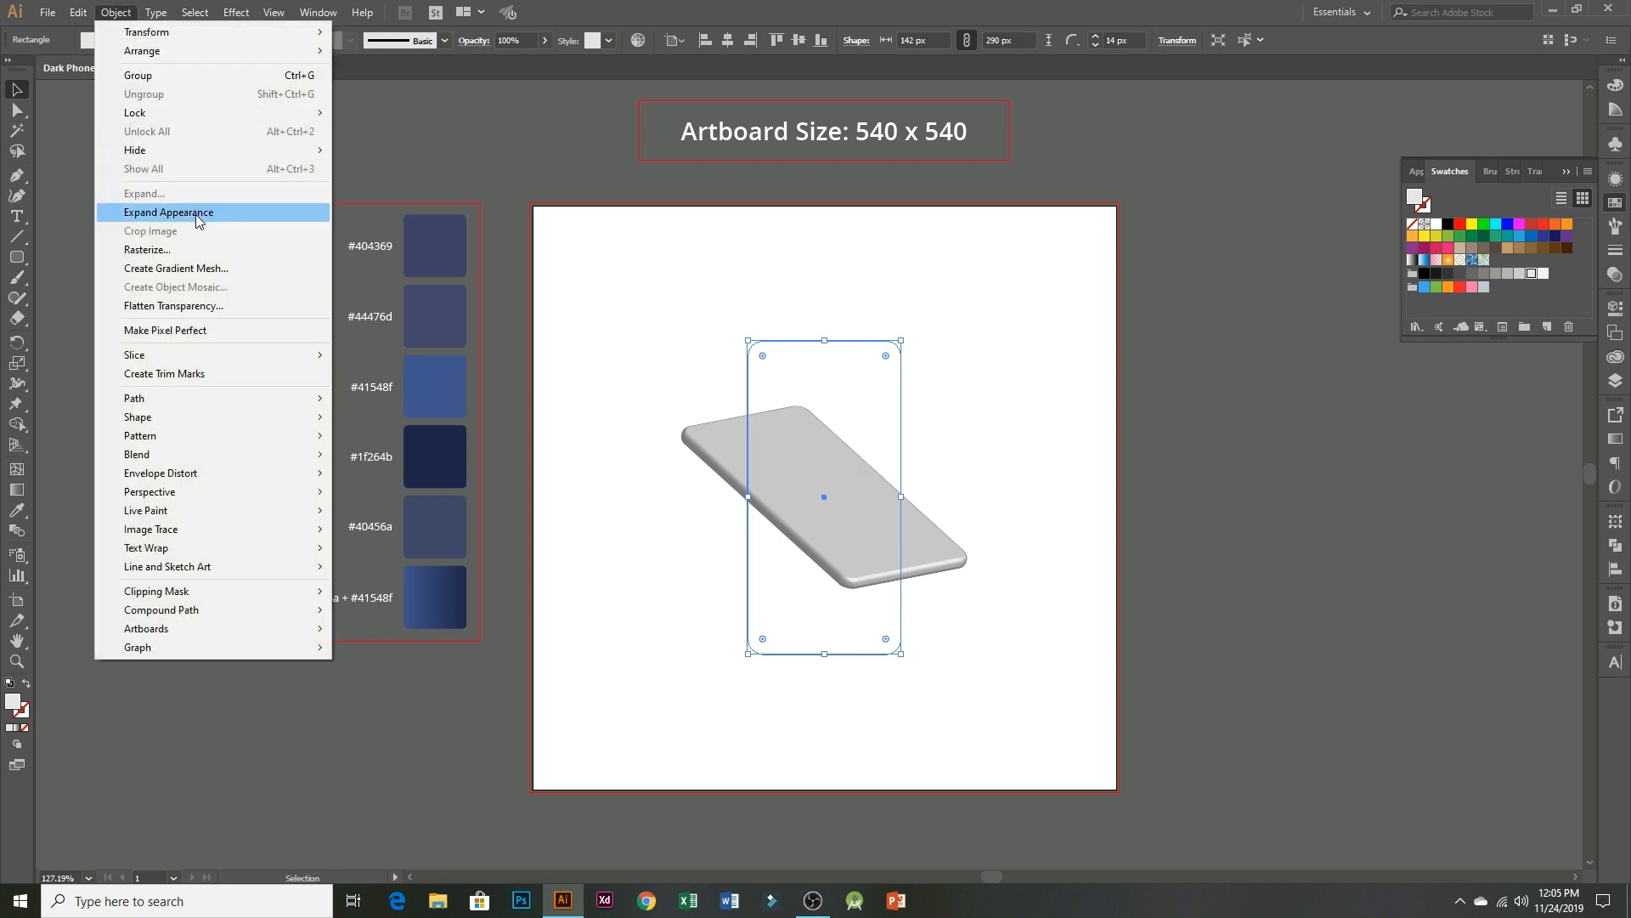
{"action": "left_click", "coordinate": [195, 213]}
{"action": "left_click", "coordinate": [129, 19]}
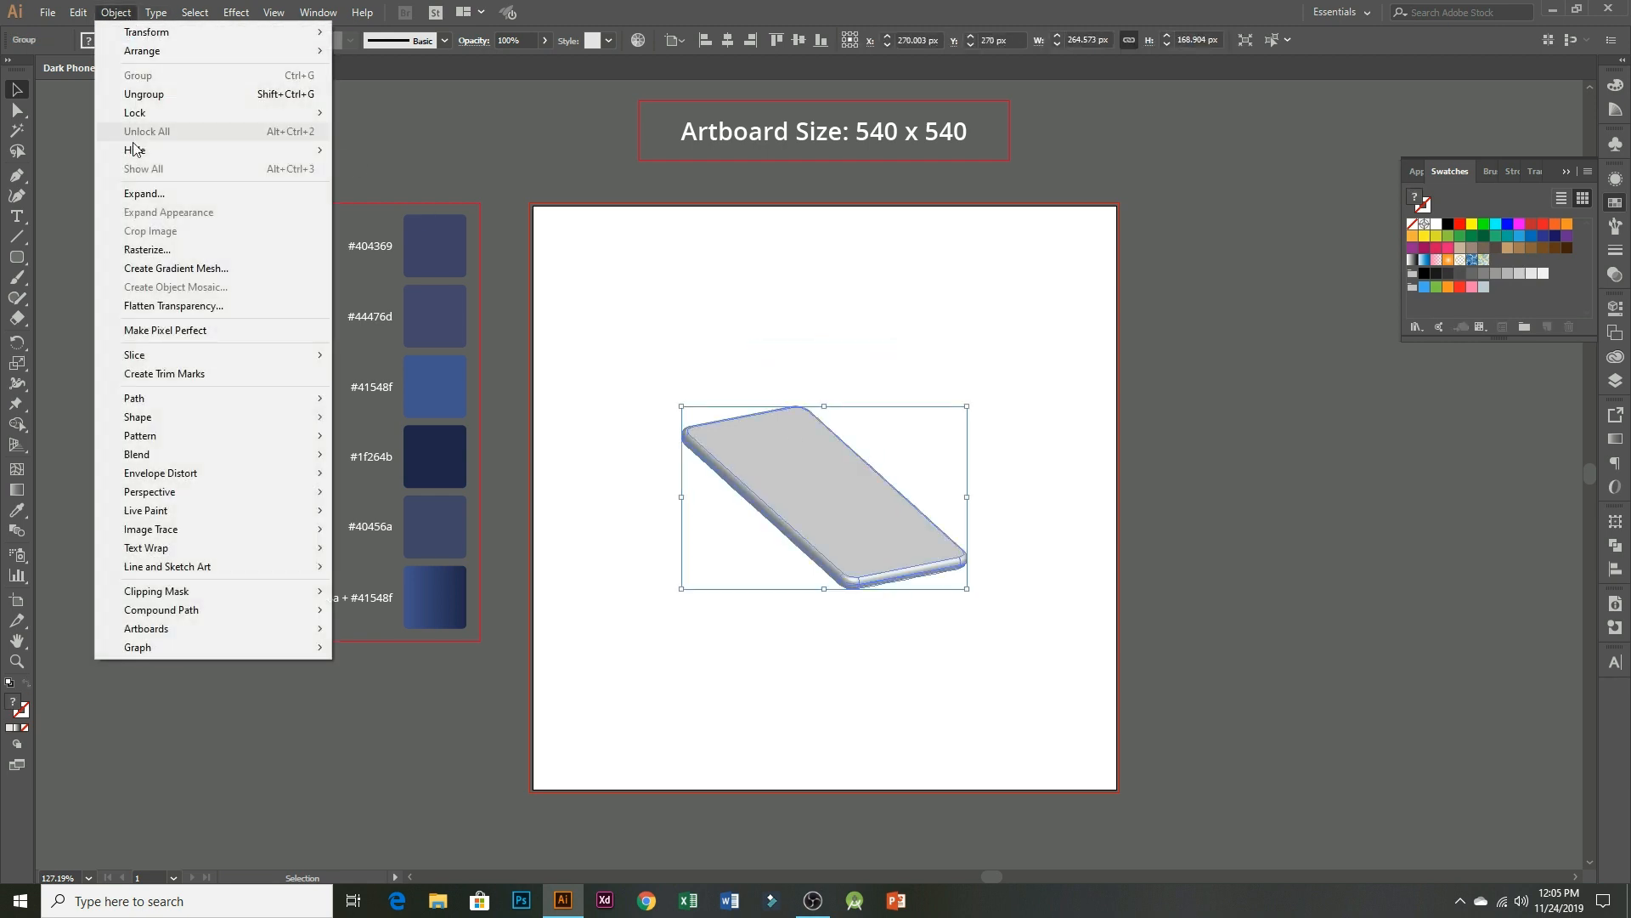
{"action": "left_click", "coordinate": [162, 198]}
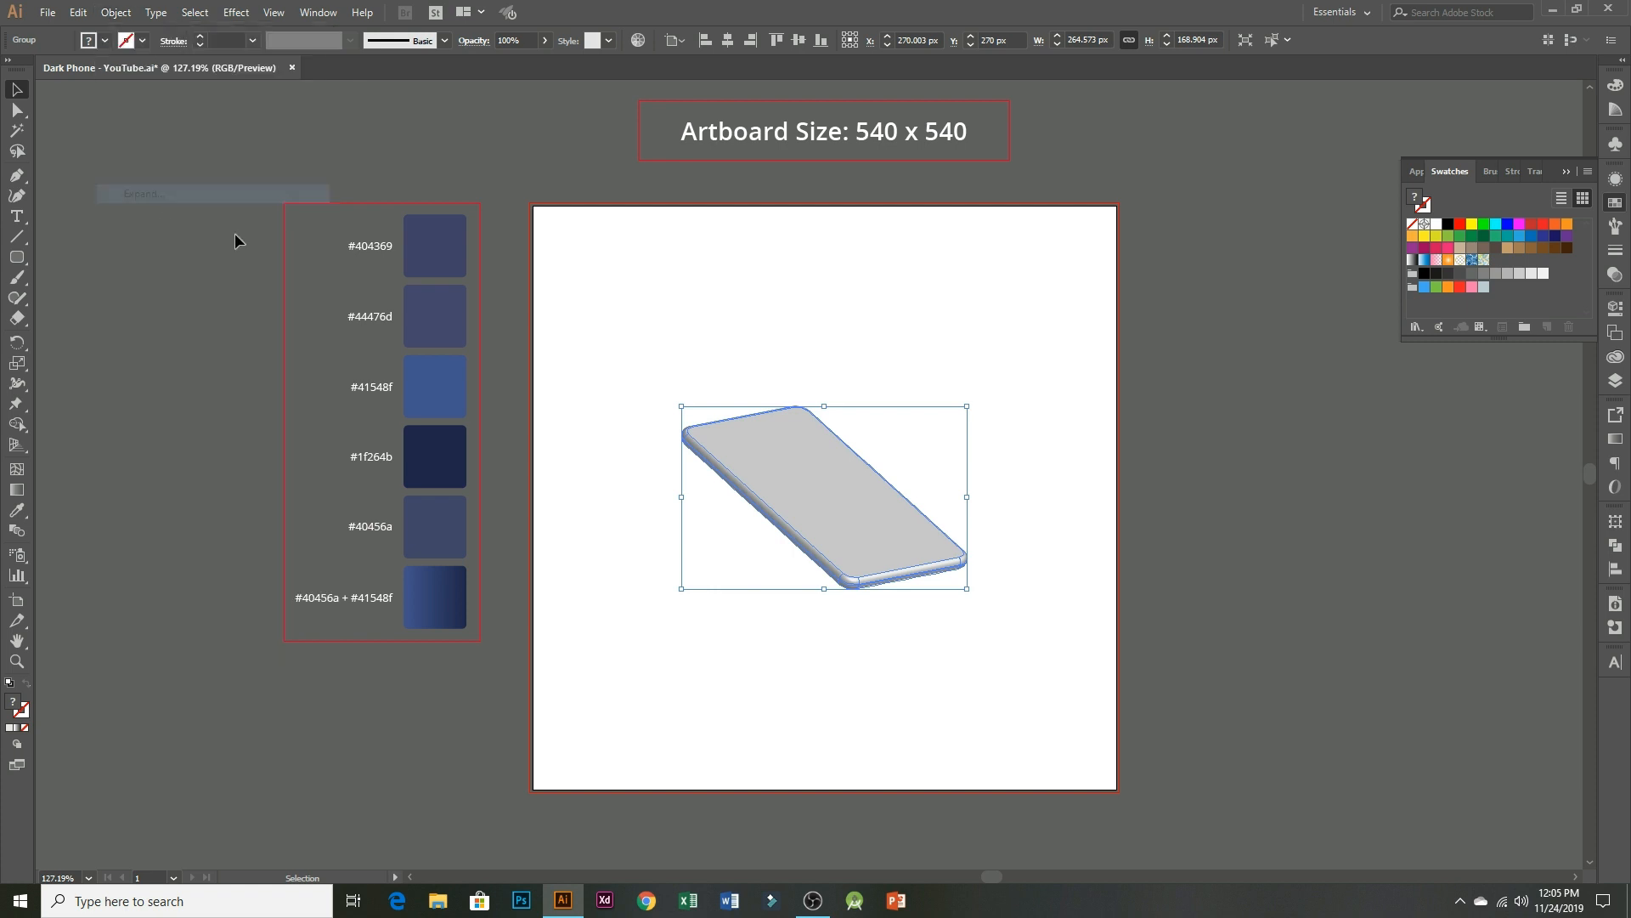
- Ungroup the expanded phone artwork twice and deselect it
{"action": "right_click", "coordinate": [814, 466]}
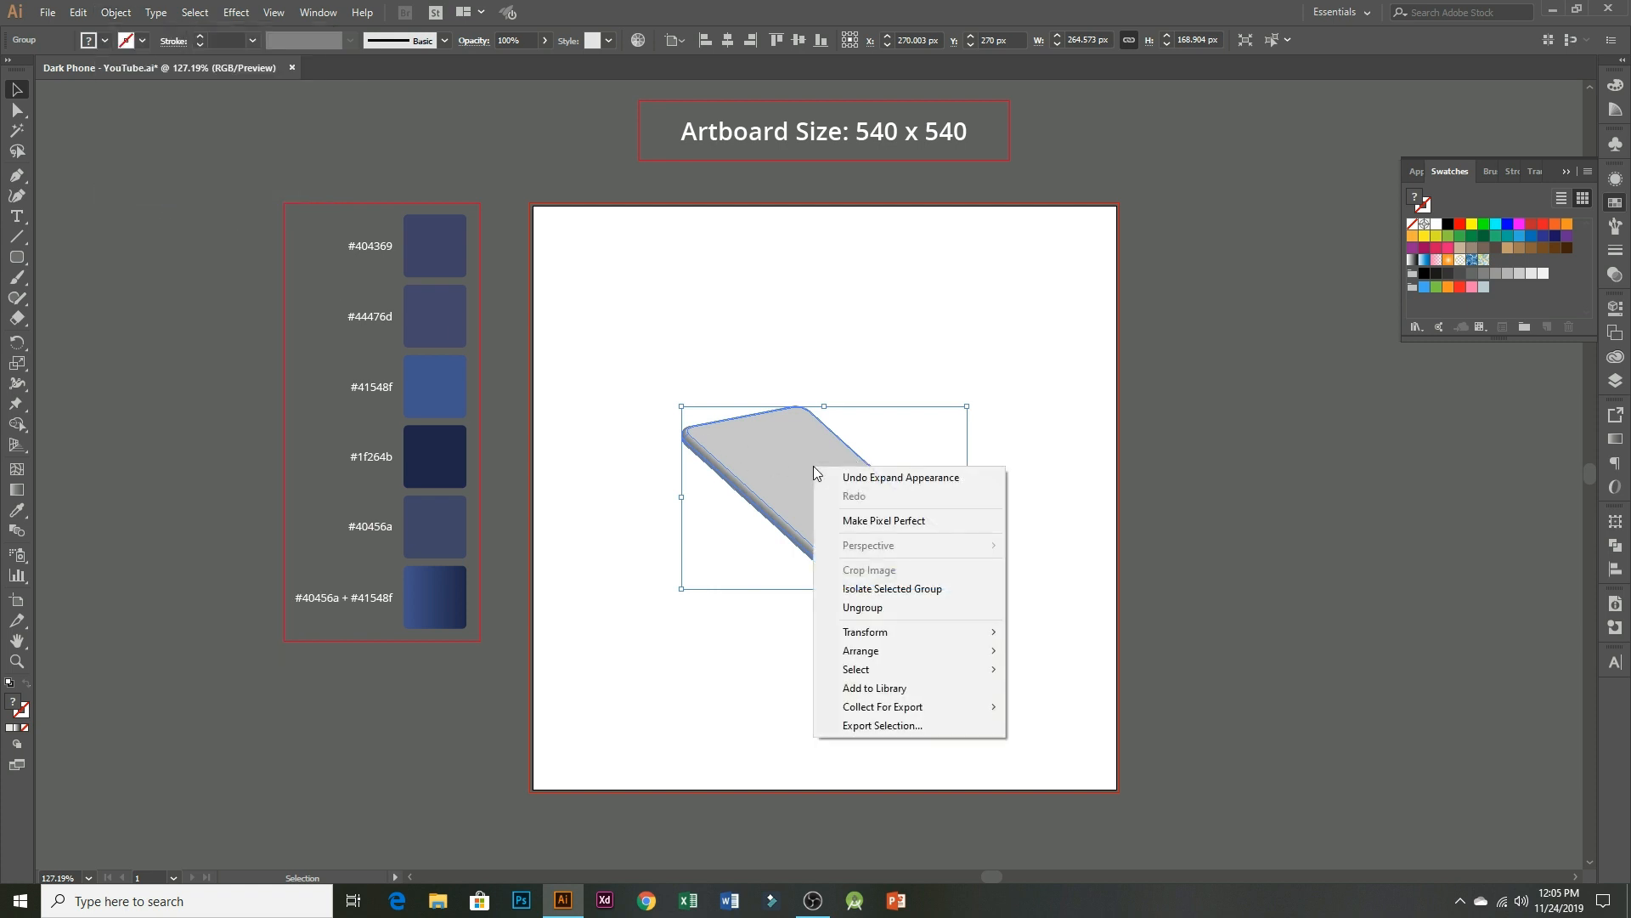
{"action": "left_click", "coordinate": [887, 608]}
{"action": "right_click", "coordinate": [828, 507]}
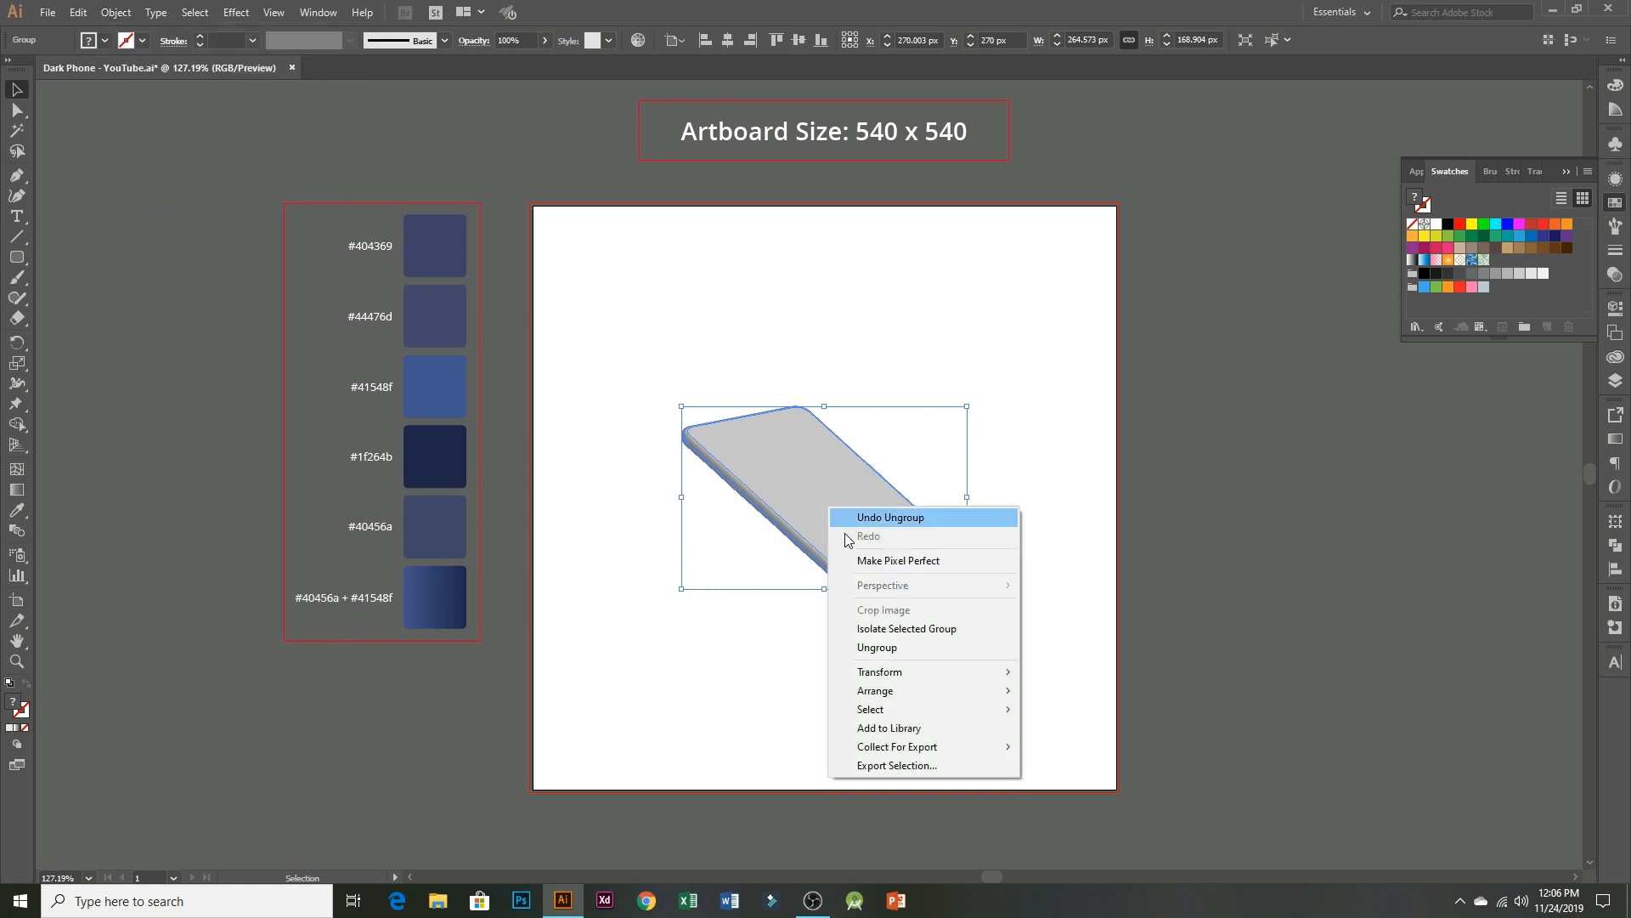
{"action": "left_click", "coordinate": [891, 650]}
{"action": "scroll", "coordinate": [847, 537], "scroll_direction": "up", "scroll_amount": 2}
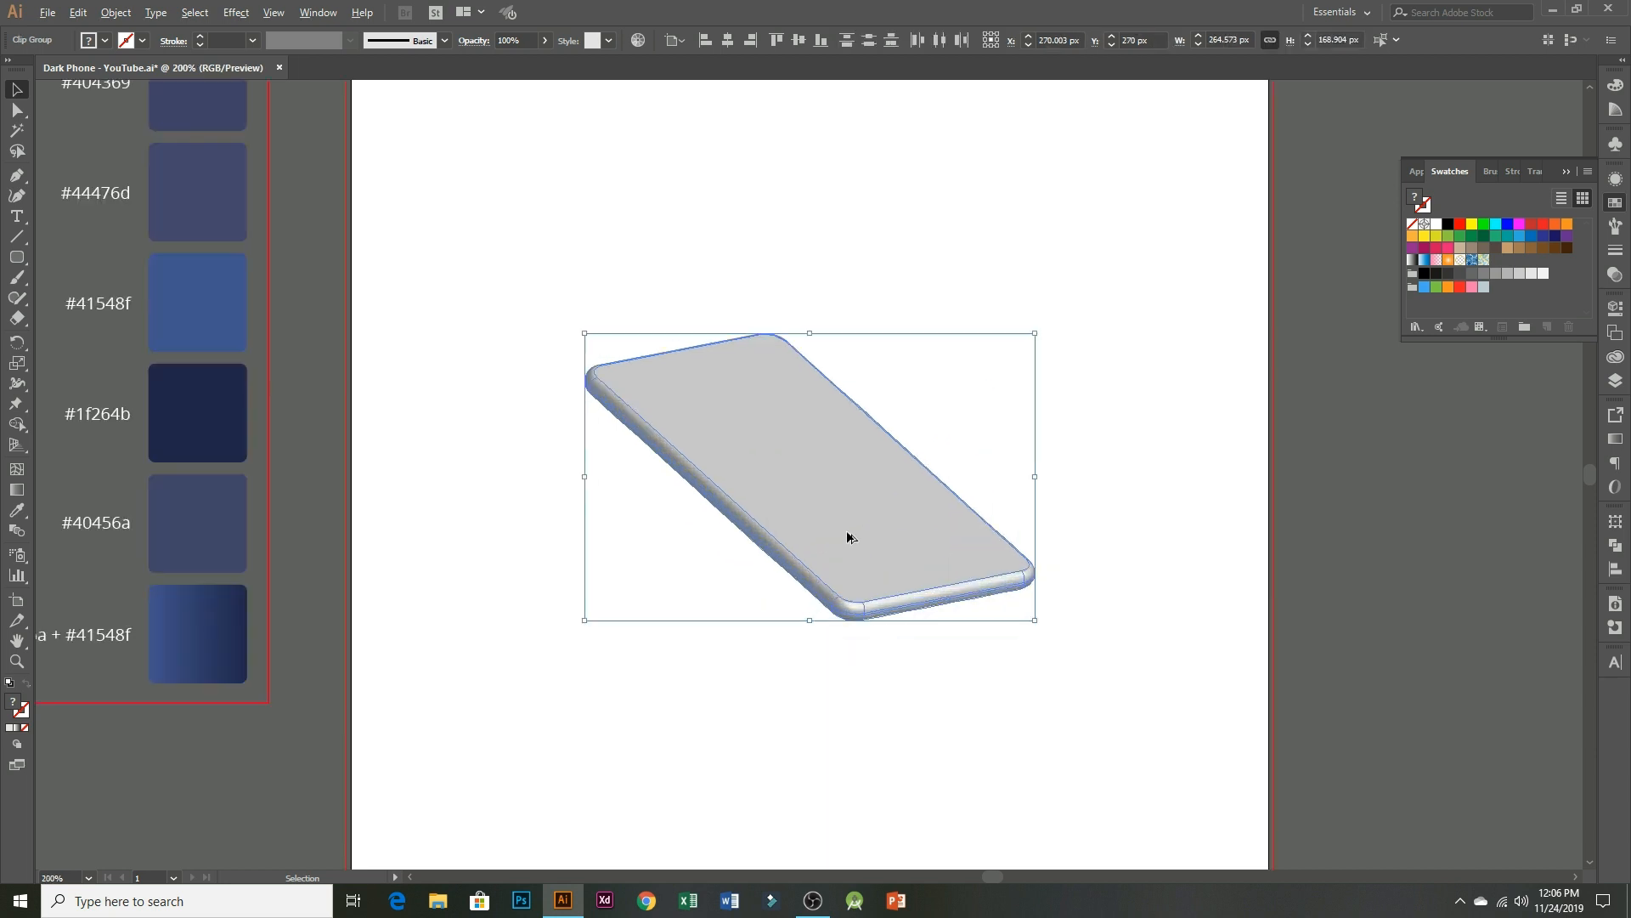
{"action": "left_click", "coordinate": [717, 656]}
- Unite the shaded strips along the phone's long left side into one shape with Pathfinder
{"action": "scroll", "coordinate": [764, 551], "scroll_direction": "up", "scroll_amount": 1}
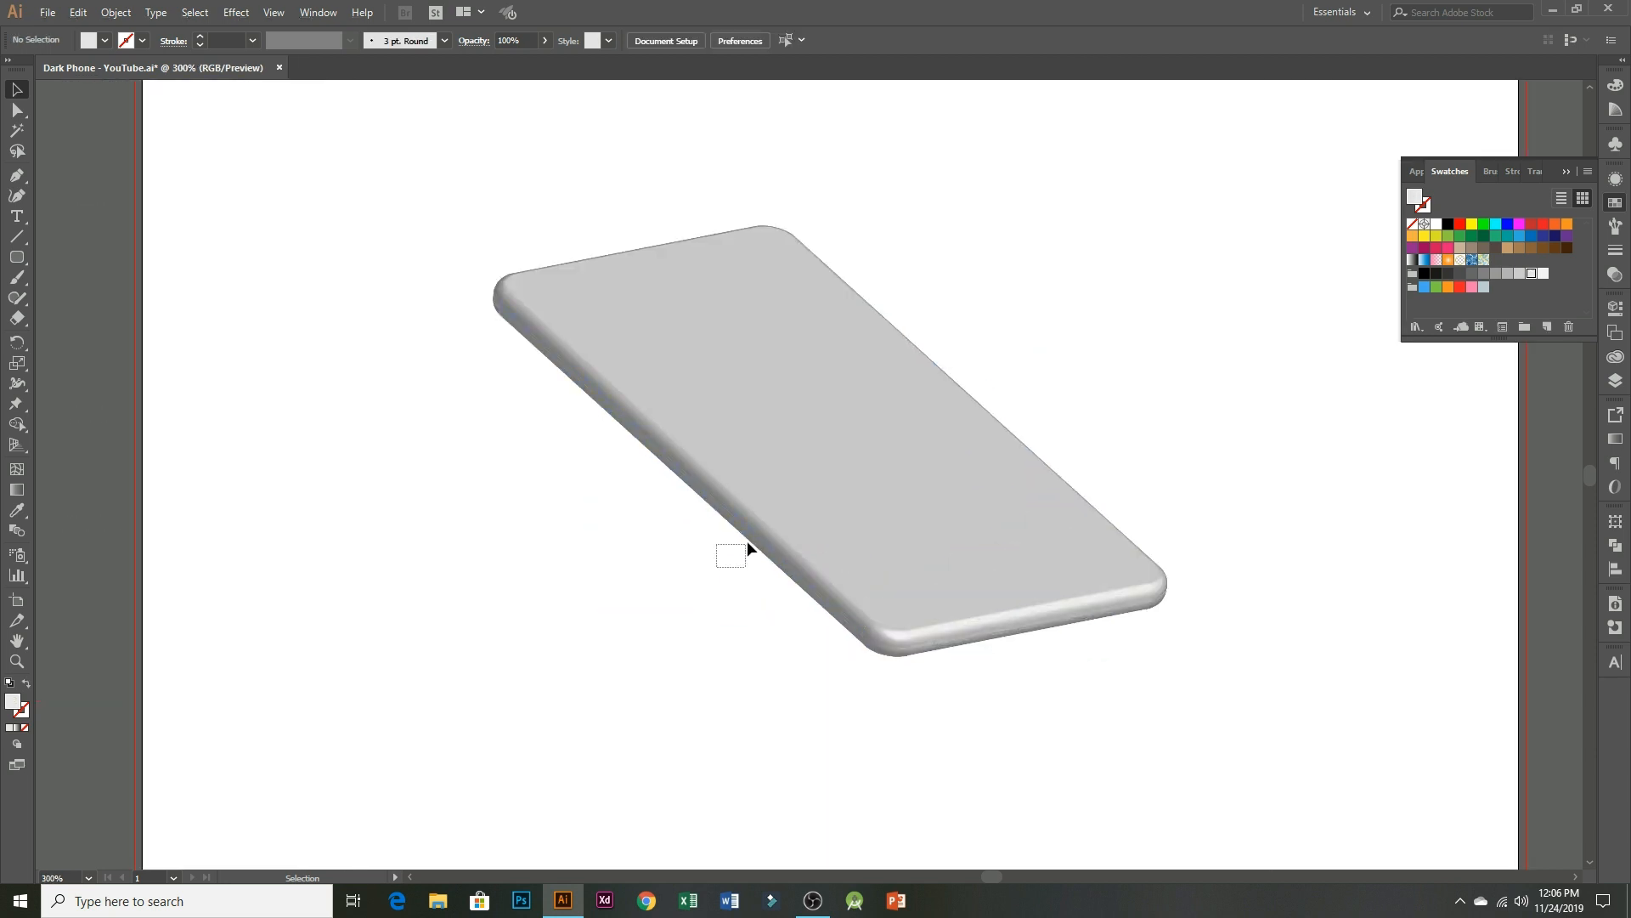
{"action": "left_click", "coordinate": [758, 522]}
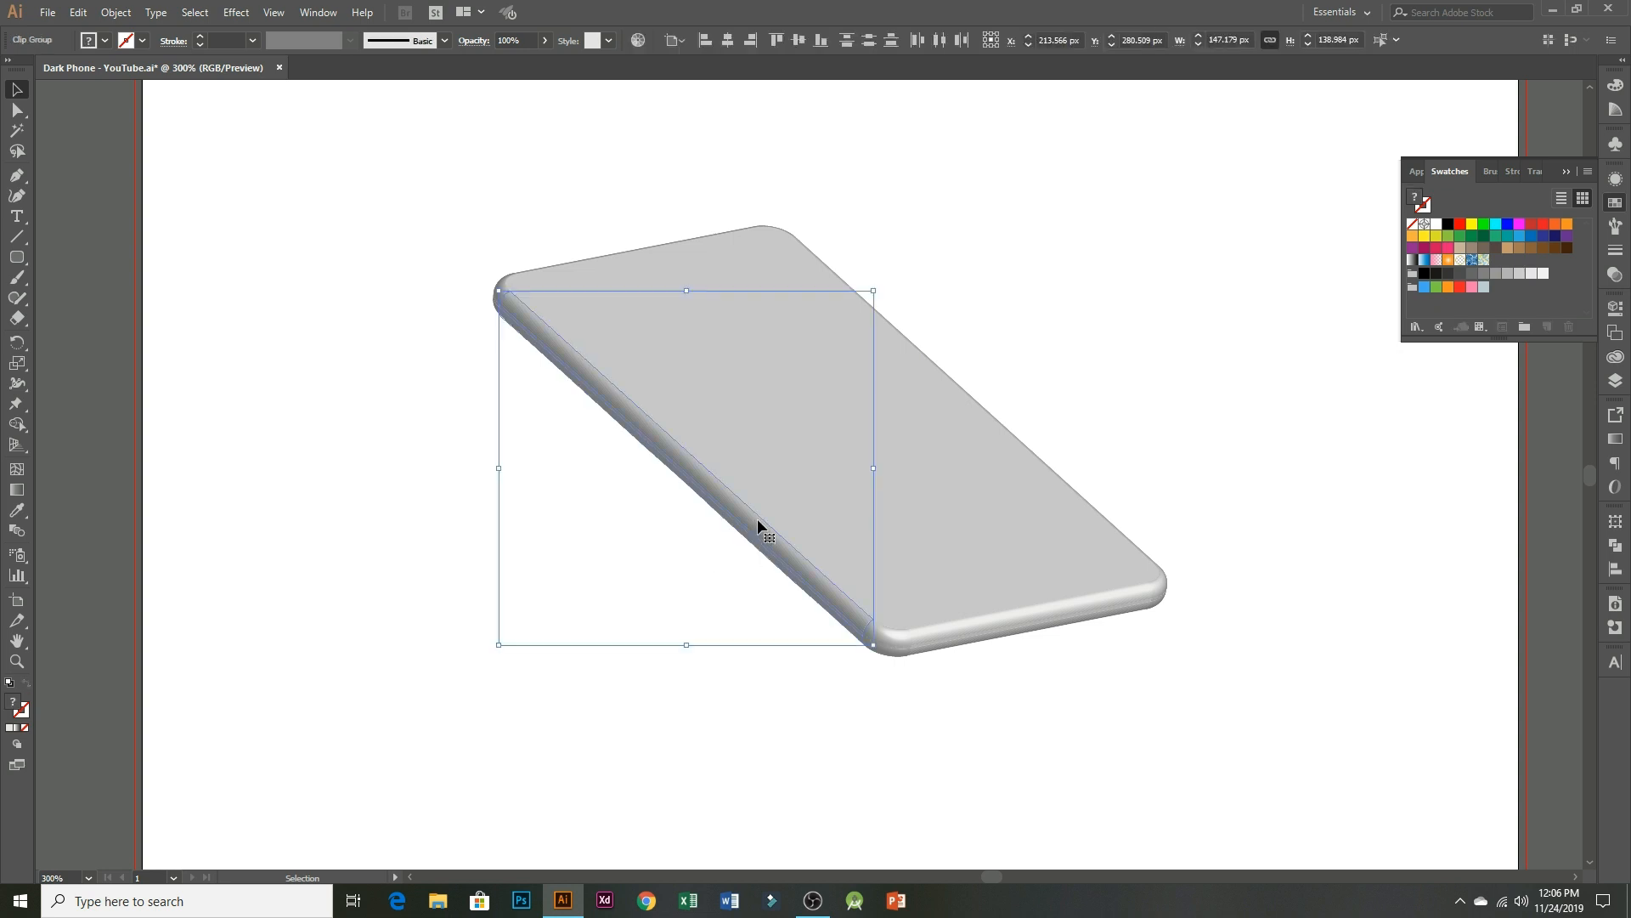
{"action": "left_click", "coordinate": [1615, 546]}
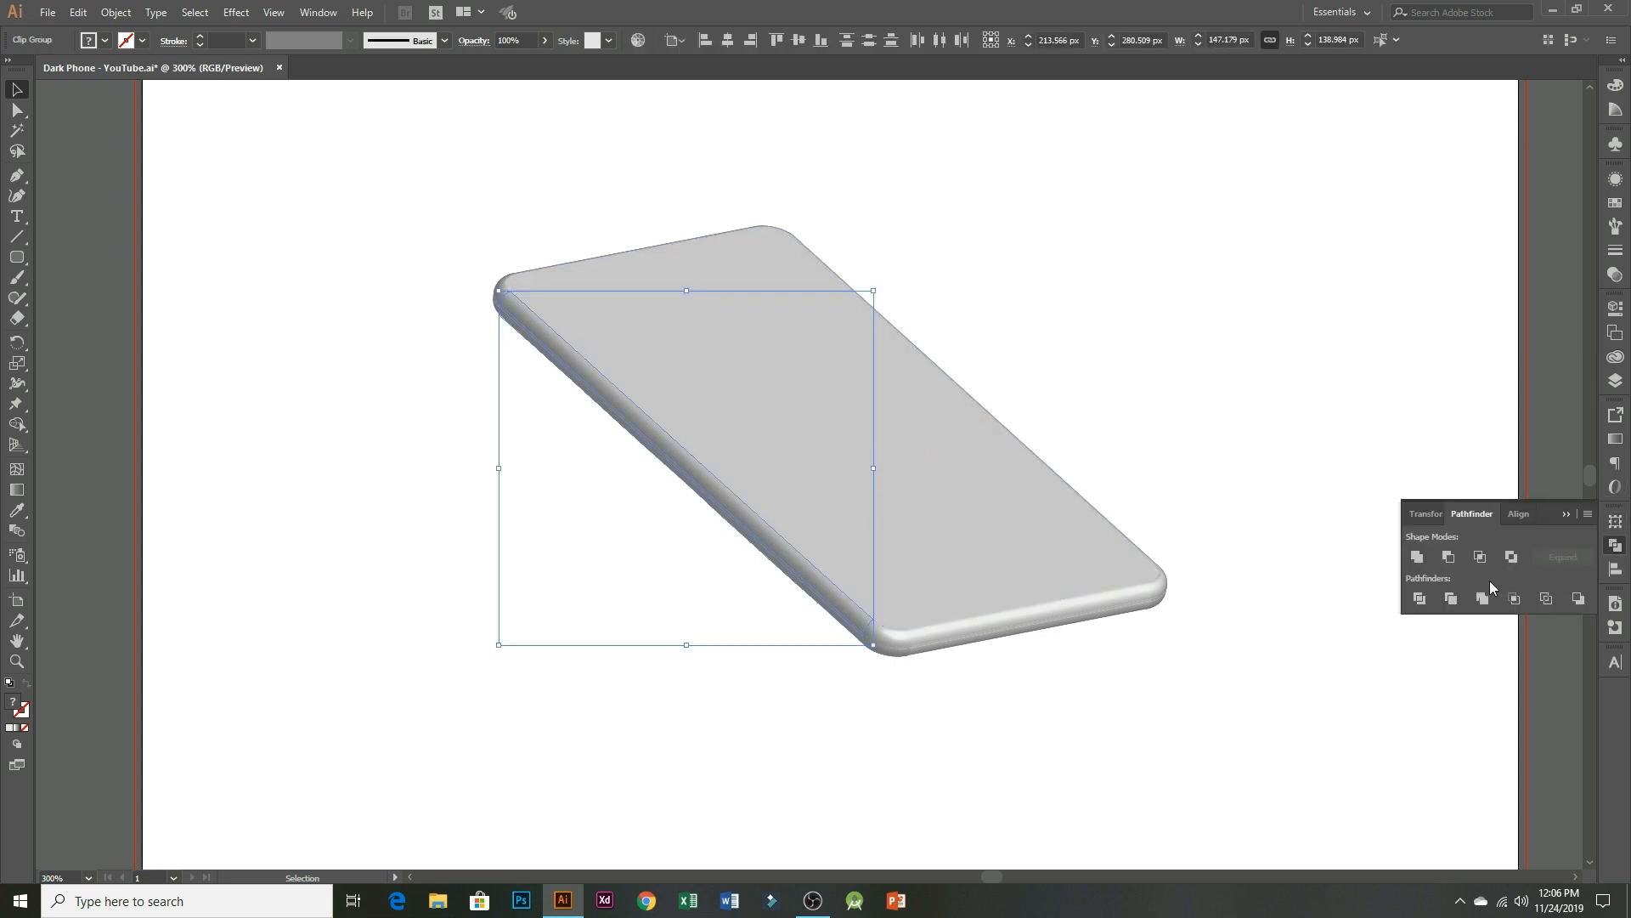
{"action": "left_click", "coordinate": [1417, 556]}
{"action": "left_click", "coordinate": [909, 696]}
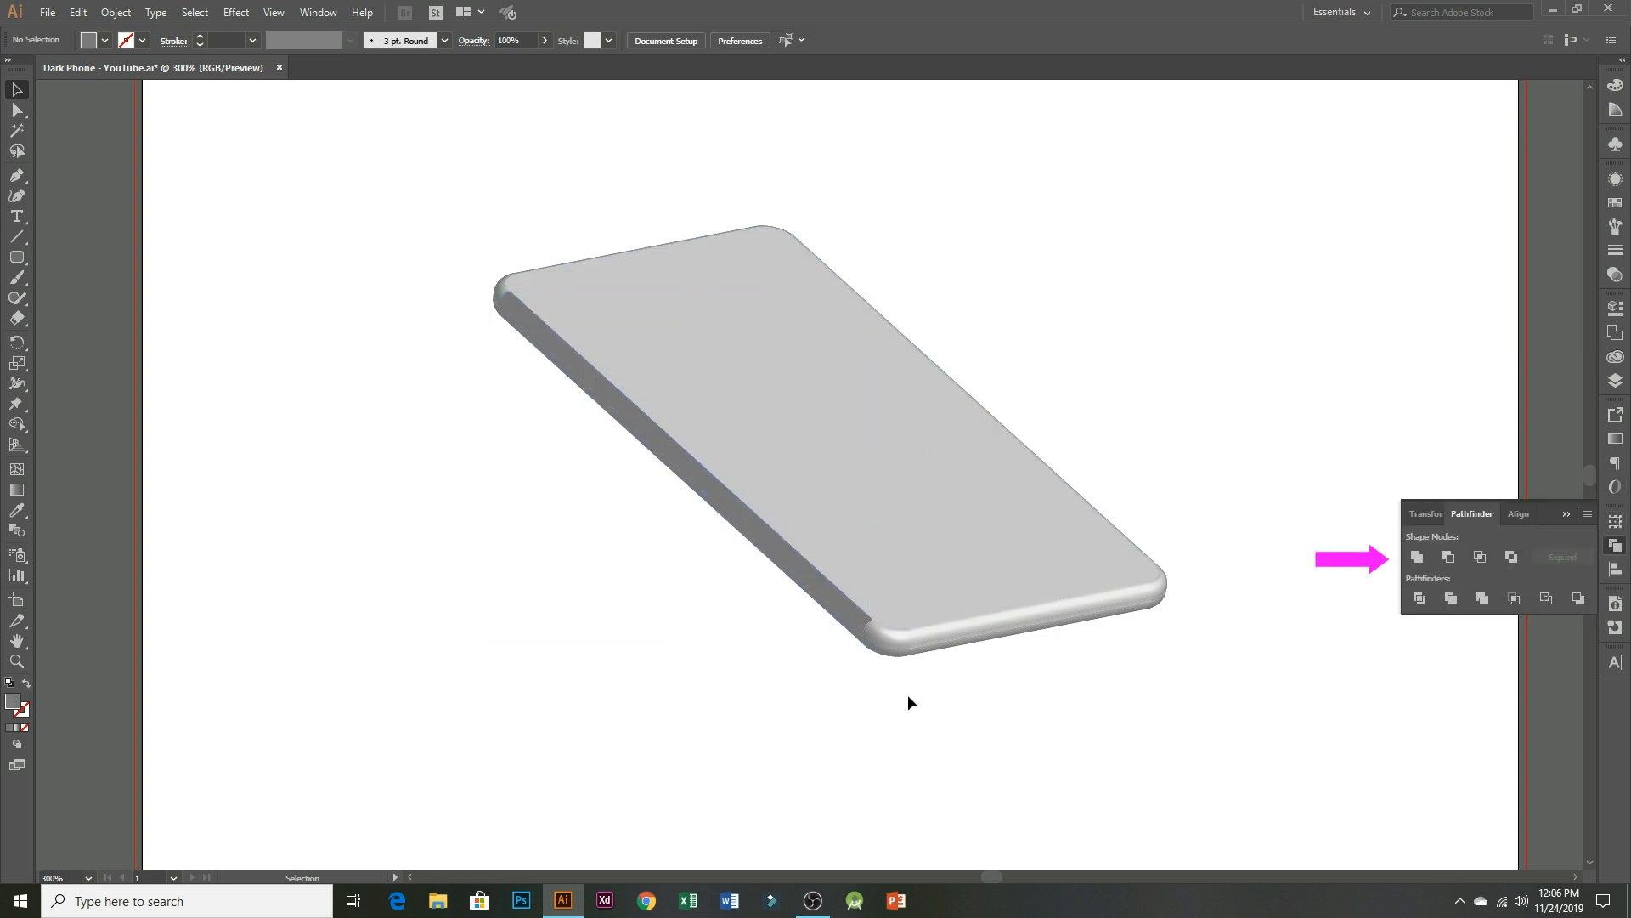
- Unite the pieces of the phone's front corner and short lower edge into one shape
{"action": "left_click_drag", "start_coordinate": [882, 635], "coordinate": [882, 636]}
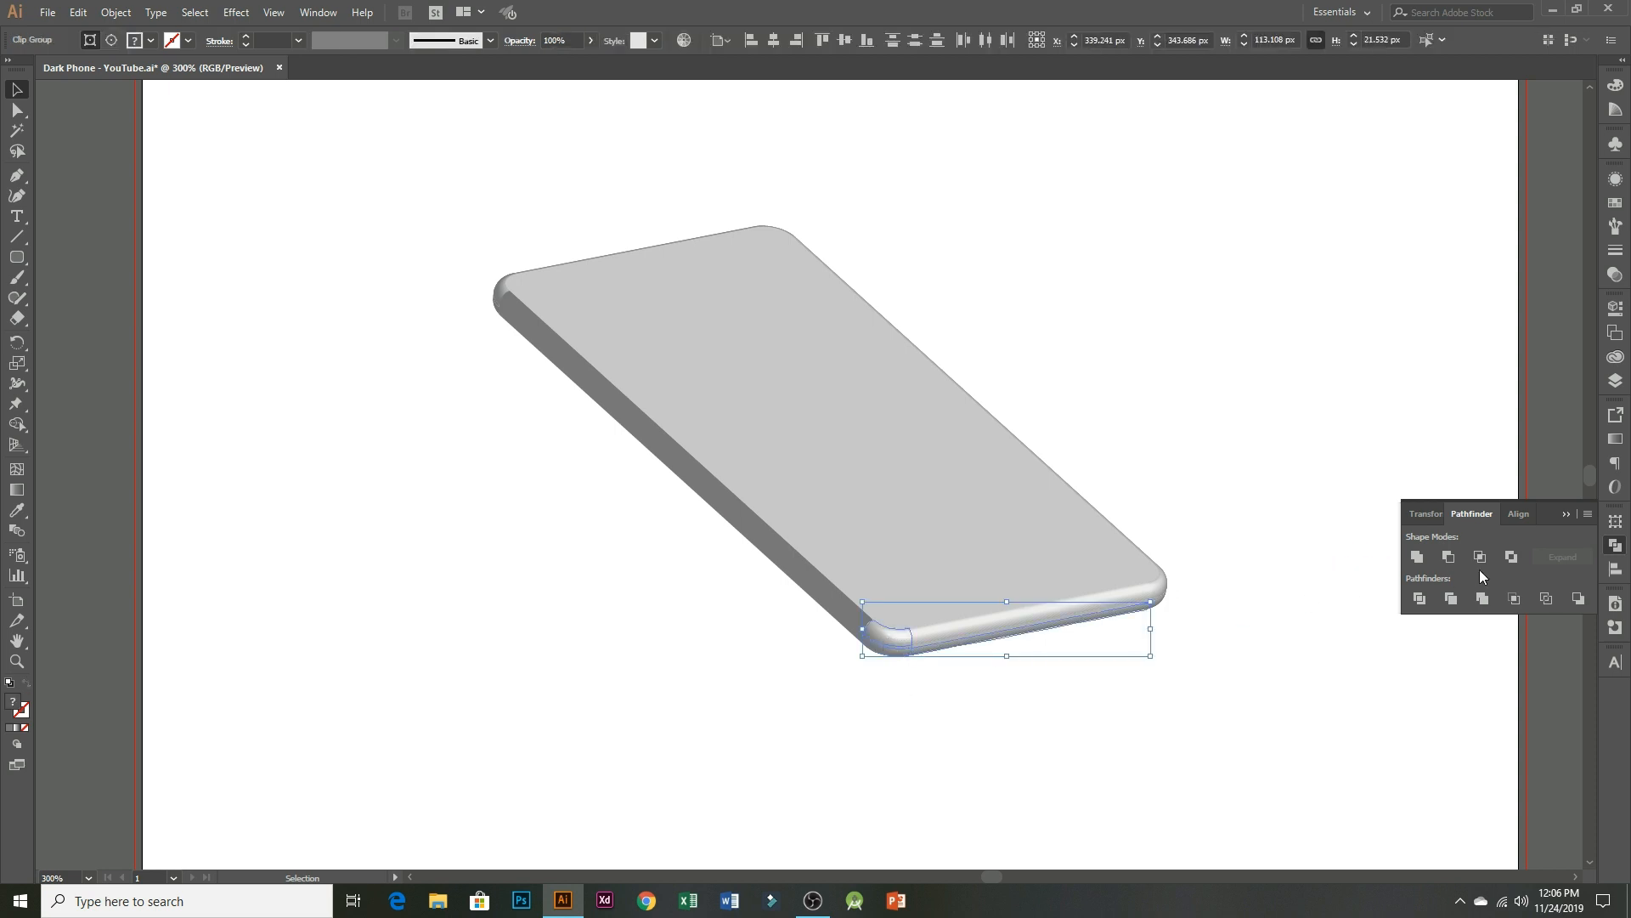
{"action": "left_click", "coordinate": [1417, 557]}
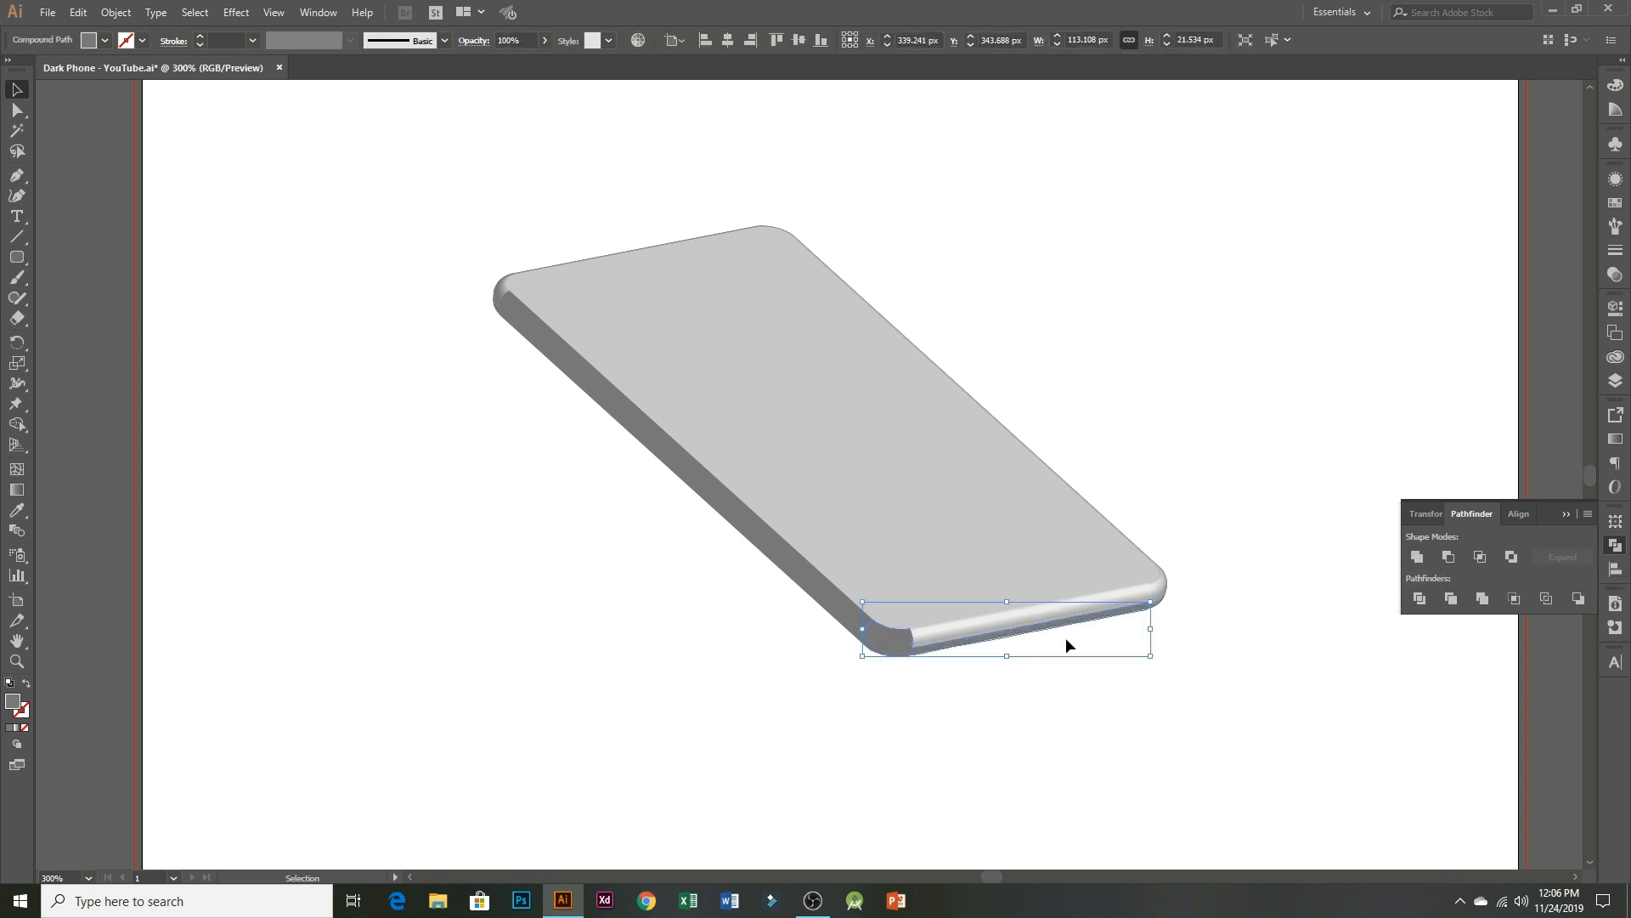
{"action": "left_click", "coordinate": [957, 645], "text": "shift"}
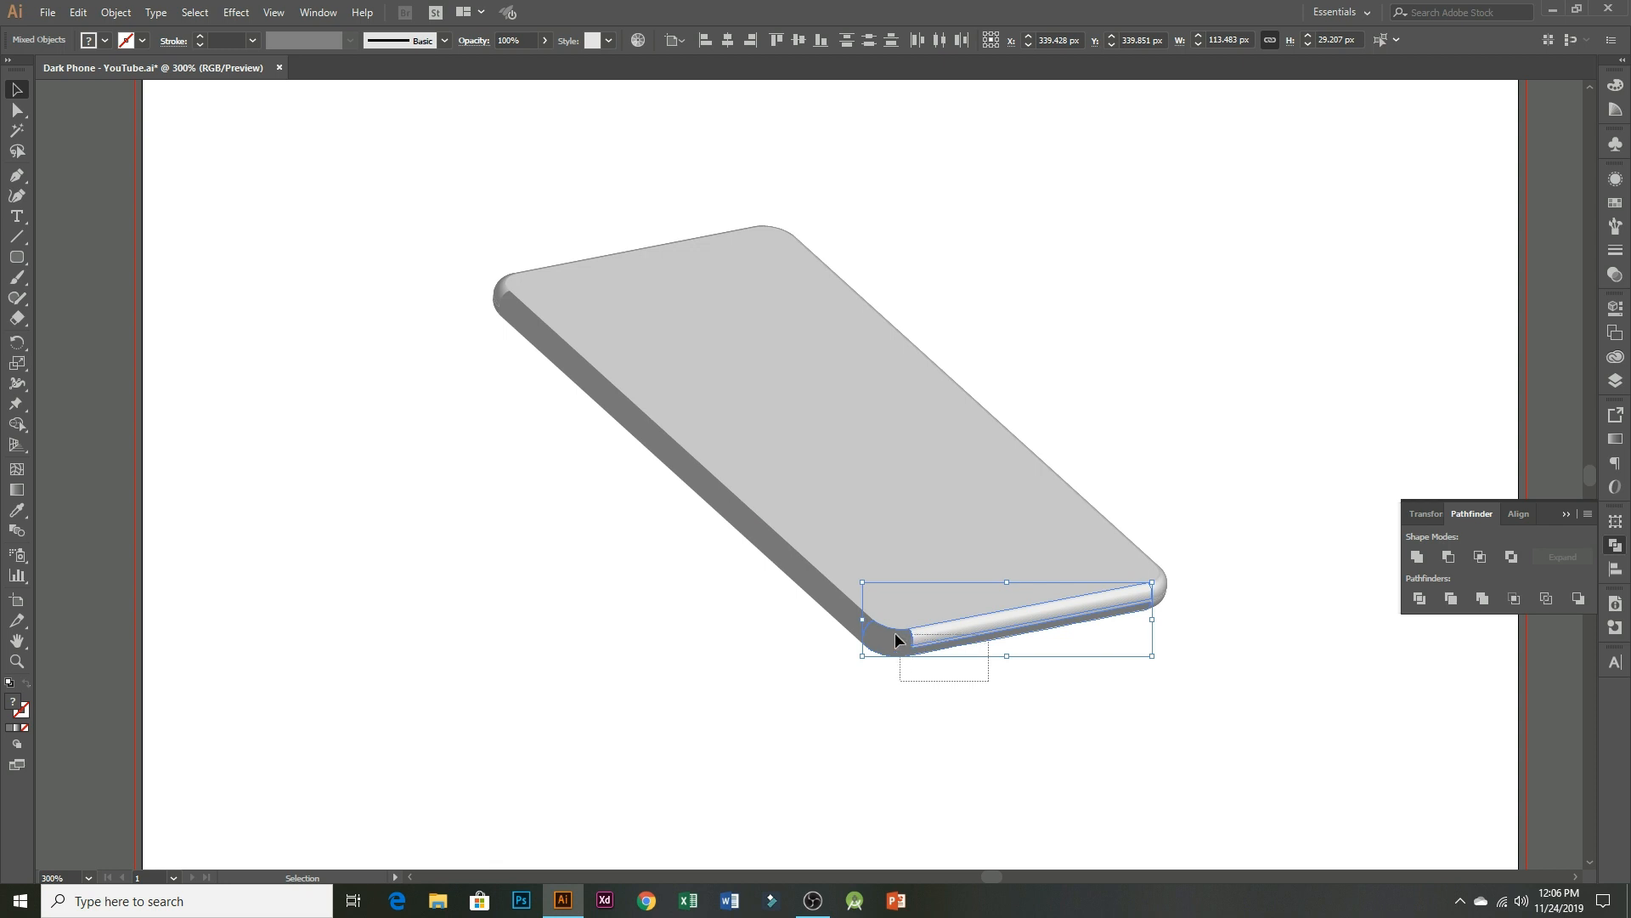
{"action": "left_click", "coordinate": [1417, 557]}
{"action": "left_click", "coordinate": [1200, 603]}
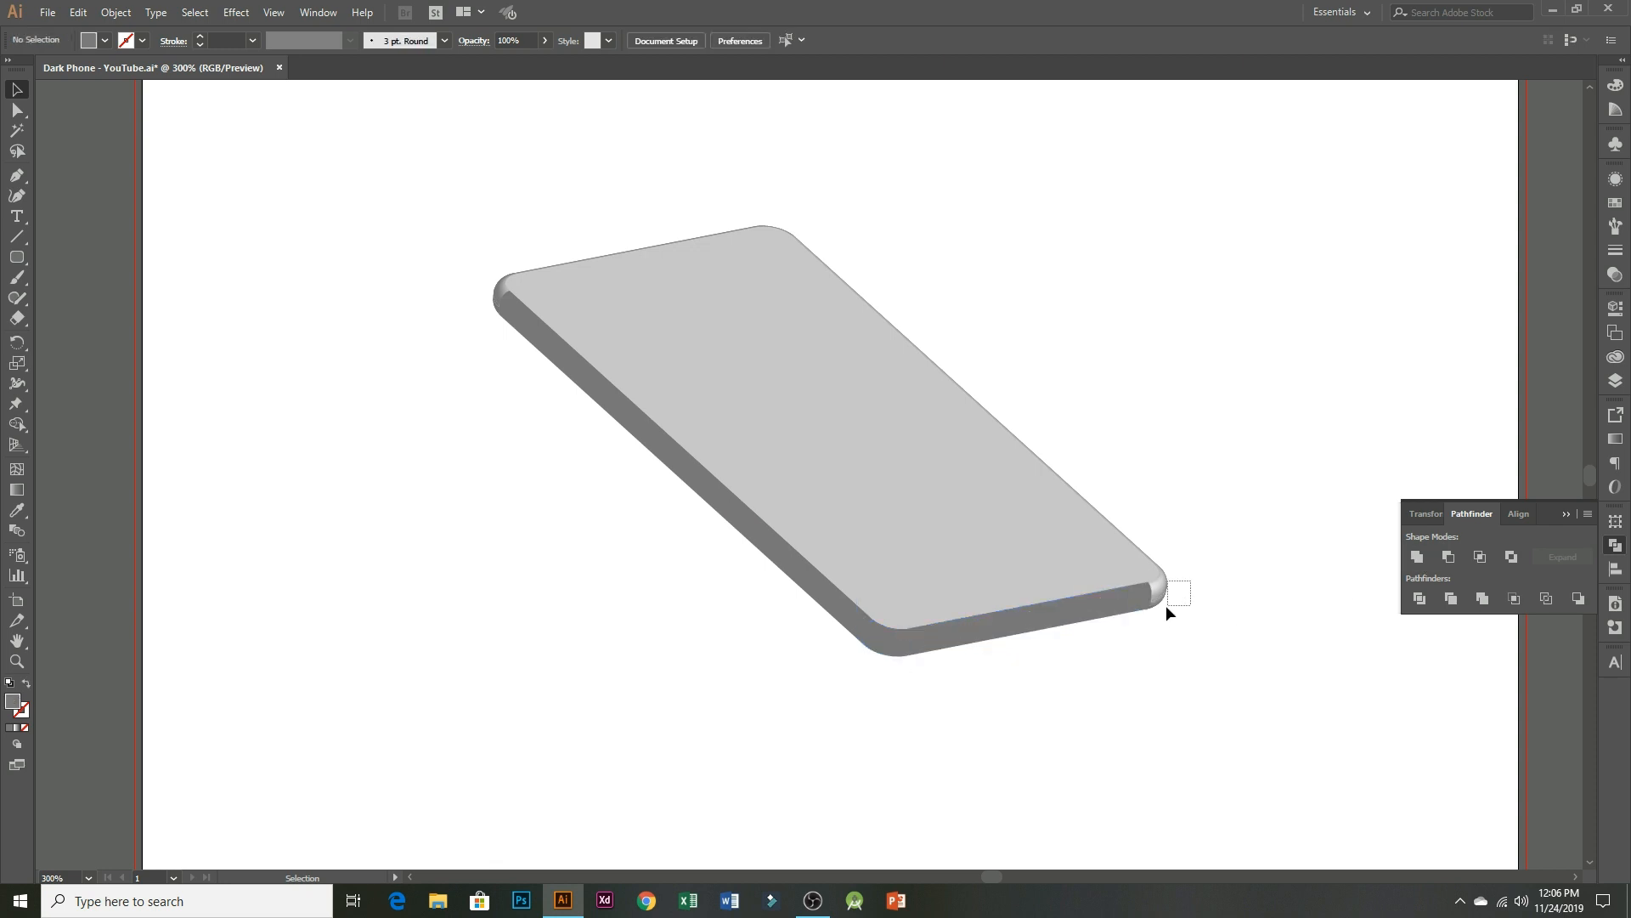
- Unite the pieces at the right and upper-left corners, and merge all visible side parts into one band
{"action": "left_click_drag", "start_coordinate": [1166, 605], "coordinate": [1166, 606]}
{"action": "left_click", "coordinate": [1417, 557]}
{"action": "left_click_drag", "start_coordinate": [485, 272], "coordinate": [499, 316]}
{"action": "left_click", "coordinate": [1417, 556]}
{"action": "left_click_drag", "start_coordinate": [945, 678], "coordinate": [845, 648]}
{"action": "left_click", "coordinate": [1417, 557]}
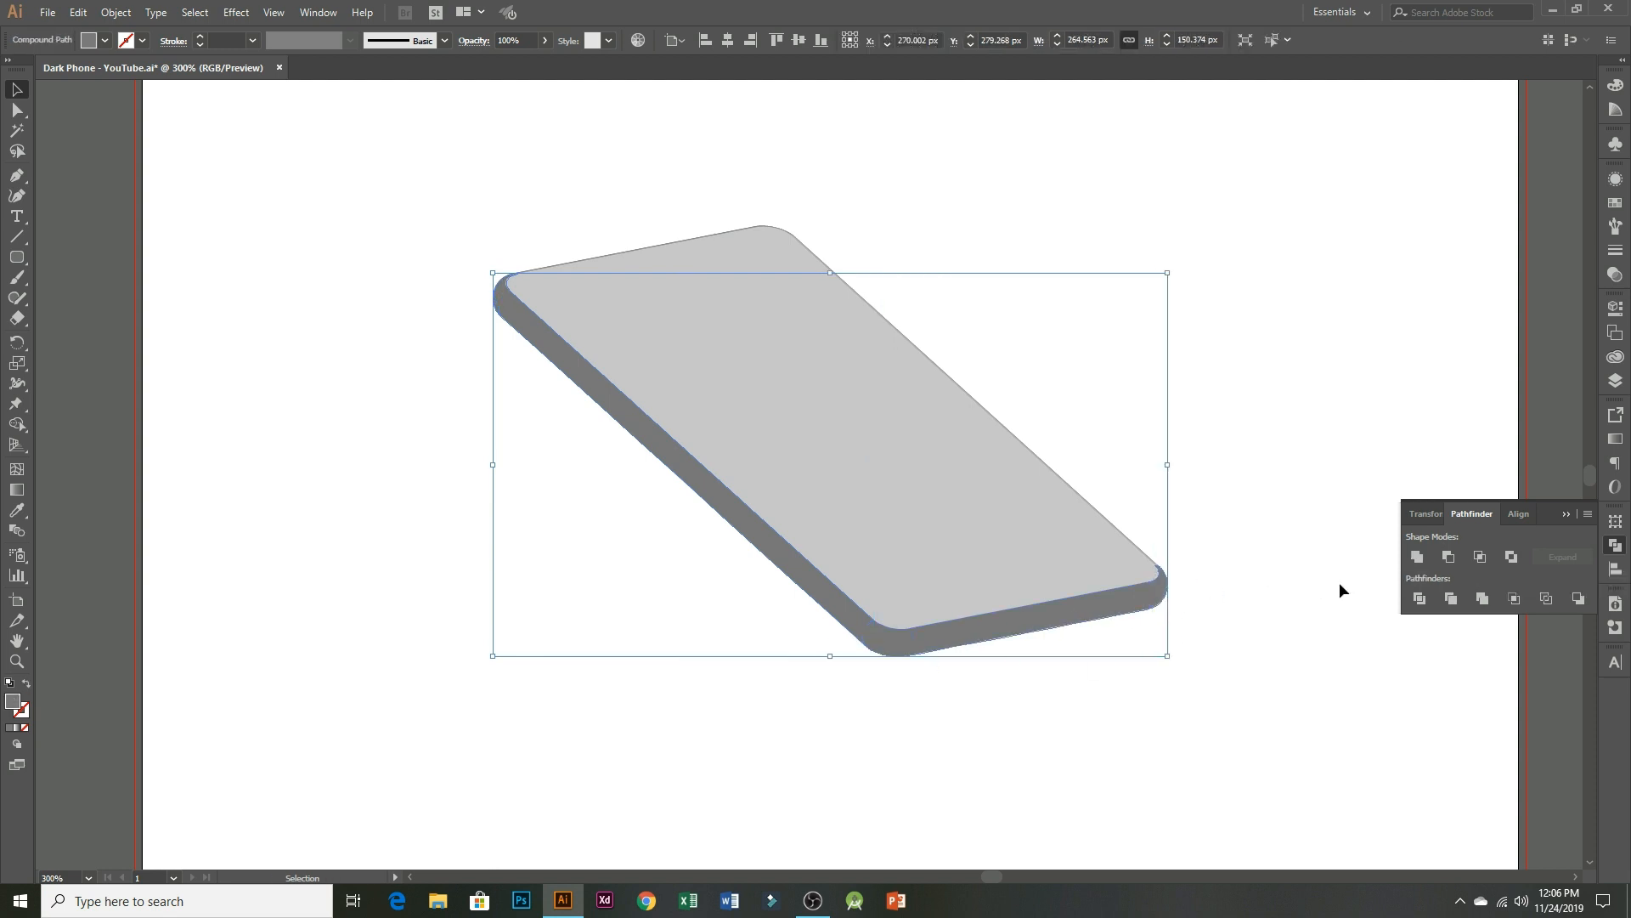
- Try moving the united side band away from the phone's face, and undo the move
{"action": "left_click", "coordinate": [1340, 590]}
{"action": "left_click_drag", "start_coordinate": [972, 641], "coordinate": [833, 770]}
{"action": "key", "text": "ctrl+z"}
{"action": "left_click", "coordinate": [807, 654]}
{"action": "scroll", "coordinate": [678, 239], "scroll_direction": "up", "scroll_amount": 1}
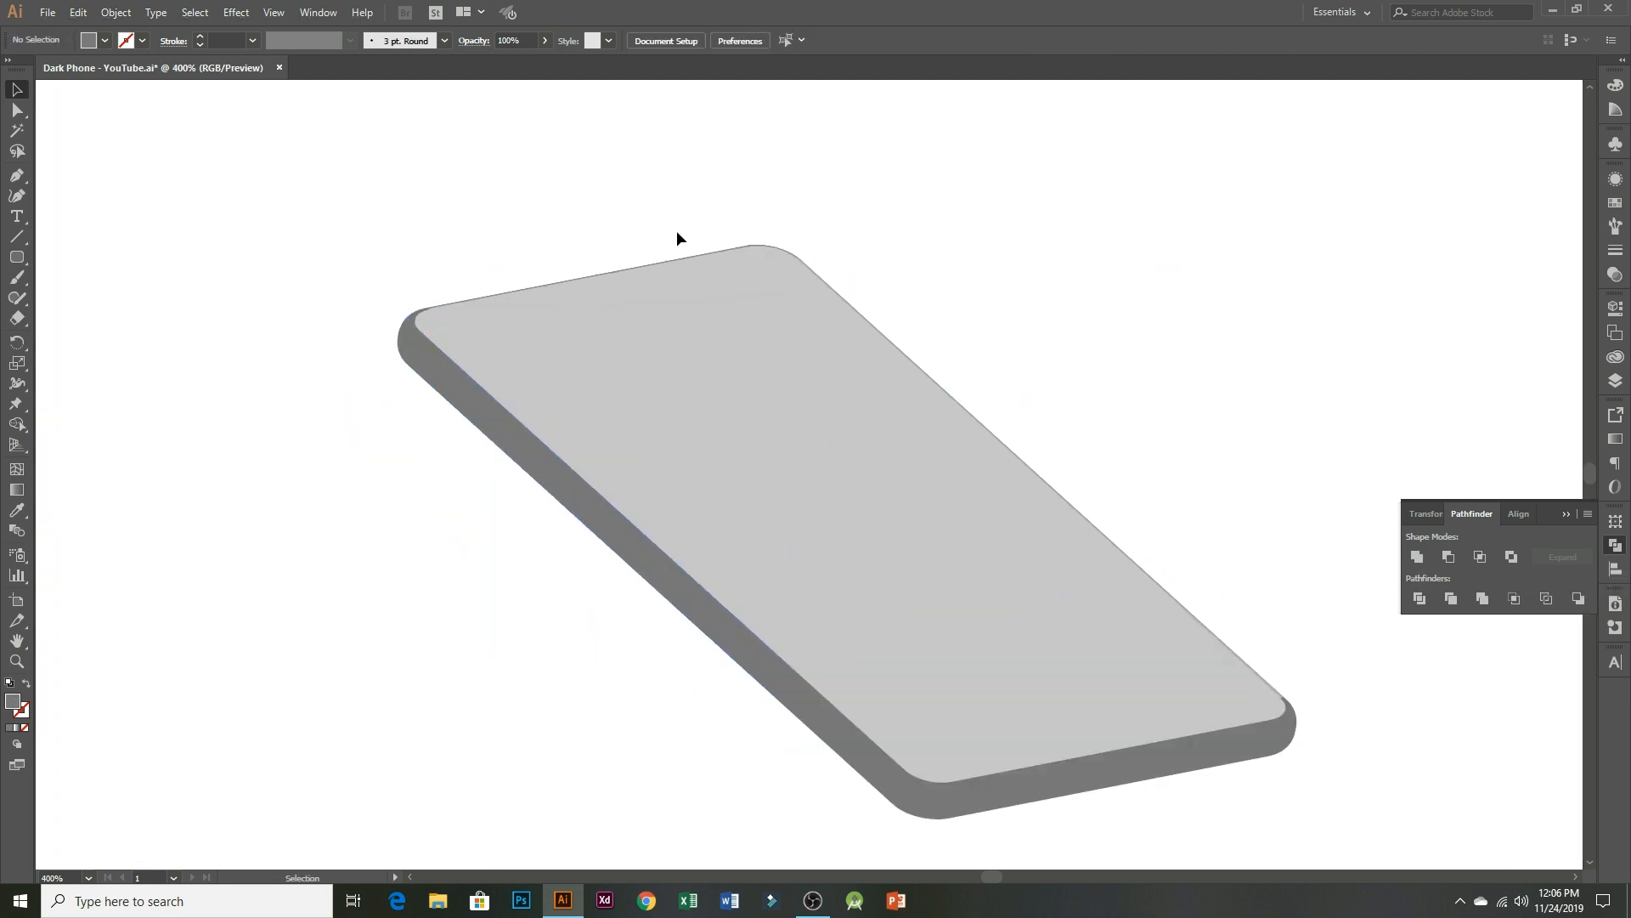
- Unite the thin strips along the phone's top edge, rear corner and right edge into one shape
{"action": "left_click_drag", "start_coordinate": [677, 259], "coordinate": [655, 203]}
{"action": "key", "text": "ctrl+z"}
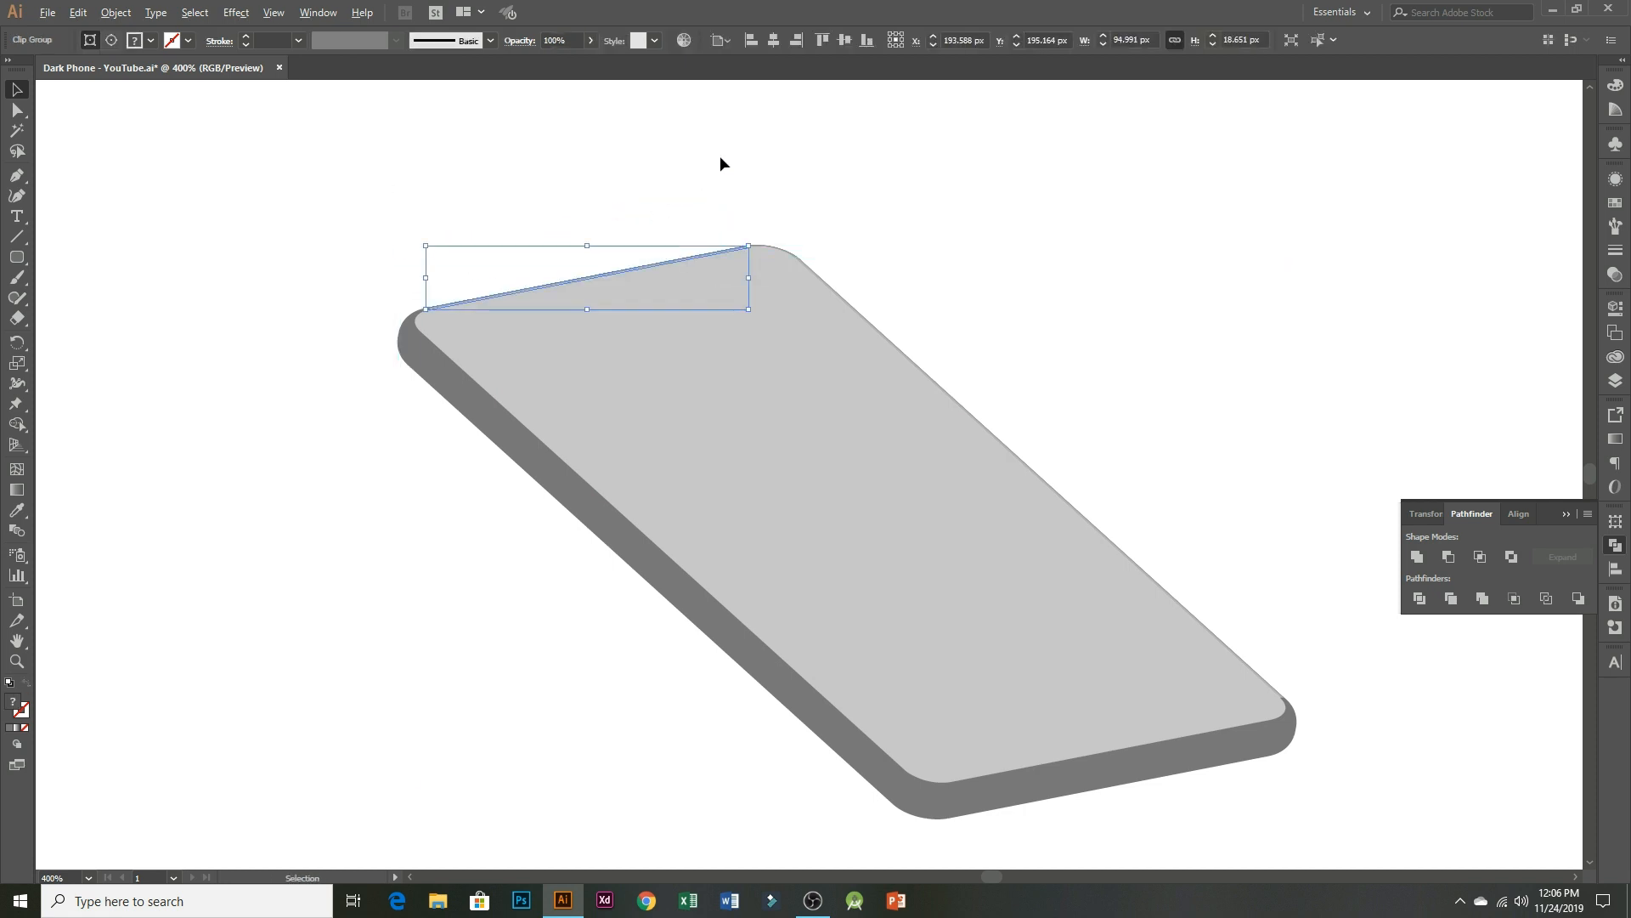
{"action": "scroll", "coordinate": [780, 205], "scroll_direction": "up", "scroll_amount": 4}
{"action": "left_click", "coordinate": [739, 367], "text": "shift"}
{"action": "left_click", "coordinate": [986, 532], "text": "shift"}
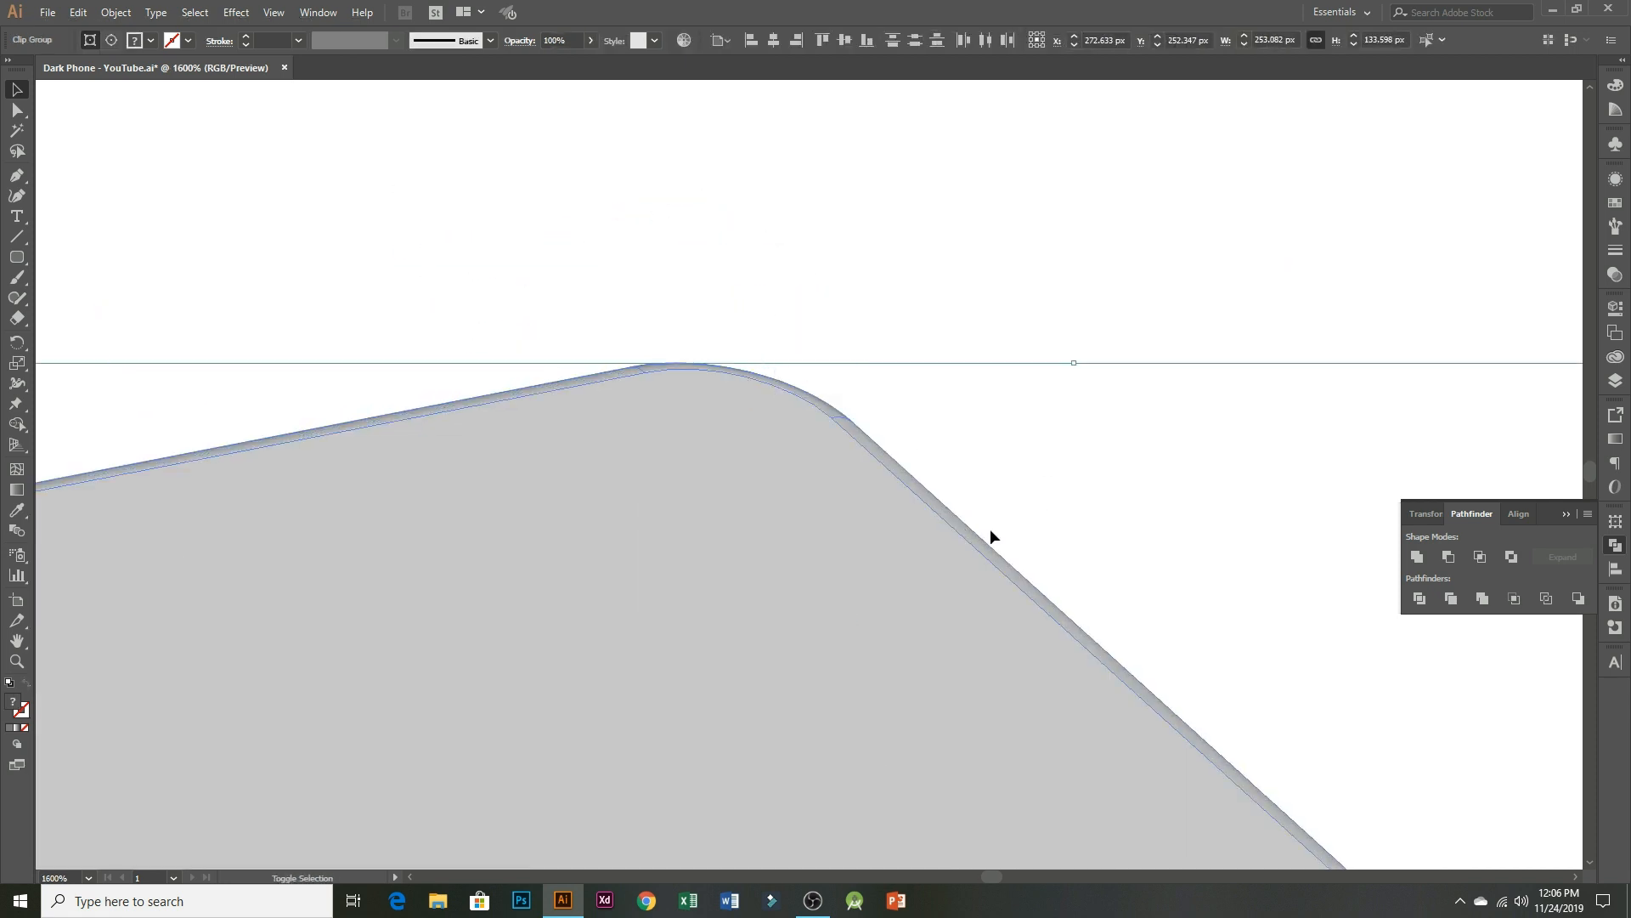
{"action": "left_click", "coordinate": [1412, 559]}
- Try moving the united rear edge strip off the phone, and undo the move
{"action": "scroll", "coordinate": [1111, 513], "scroll_direction": "down", "scroll_amount": 5}
{"action": "left_click_drag", "start_coordinate": [1121, 538], "coordinate": [1137, 430]}
{"action": "key", "text": "ctrl+z"}
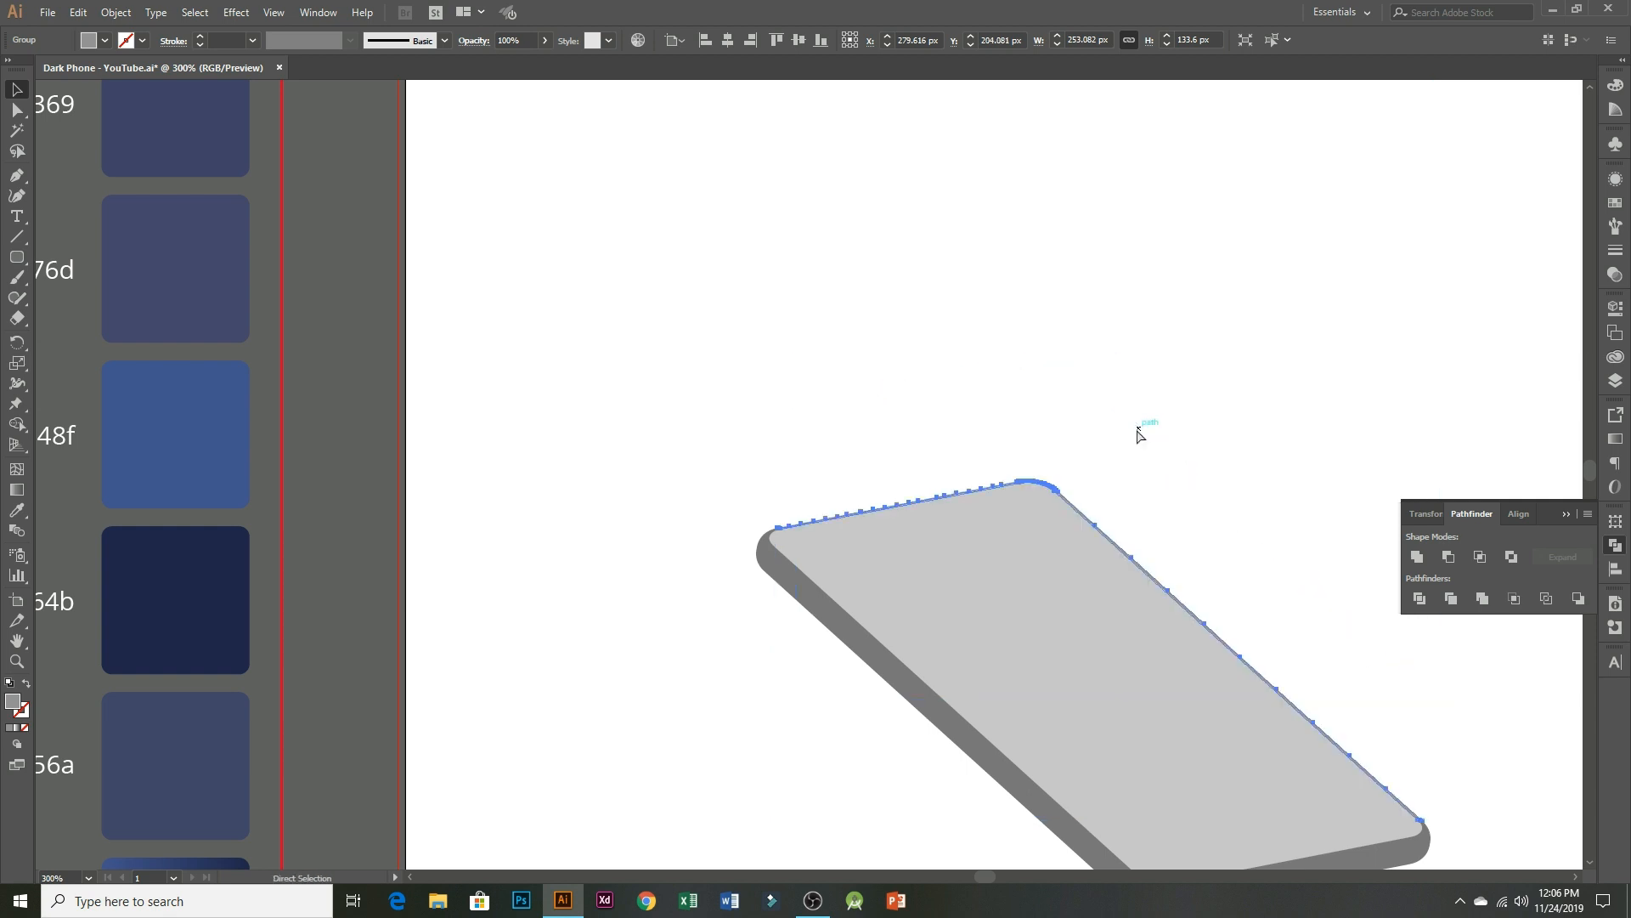
- Close the Pathfinder panel and fill the phone's front side band with the #1f264b swatch colour using the Eyedropper
{"action": "left_click_drag", "start_coordinate": [1243, 436], "coordinate": [1007, 280]}
{"action": "left_click", "coordinate": [1614, 545]}
{"action": "scroll", "coordinate": [1220, 569], "scroll_direction": "down", "scroll_amount": 1}
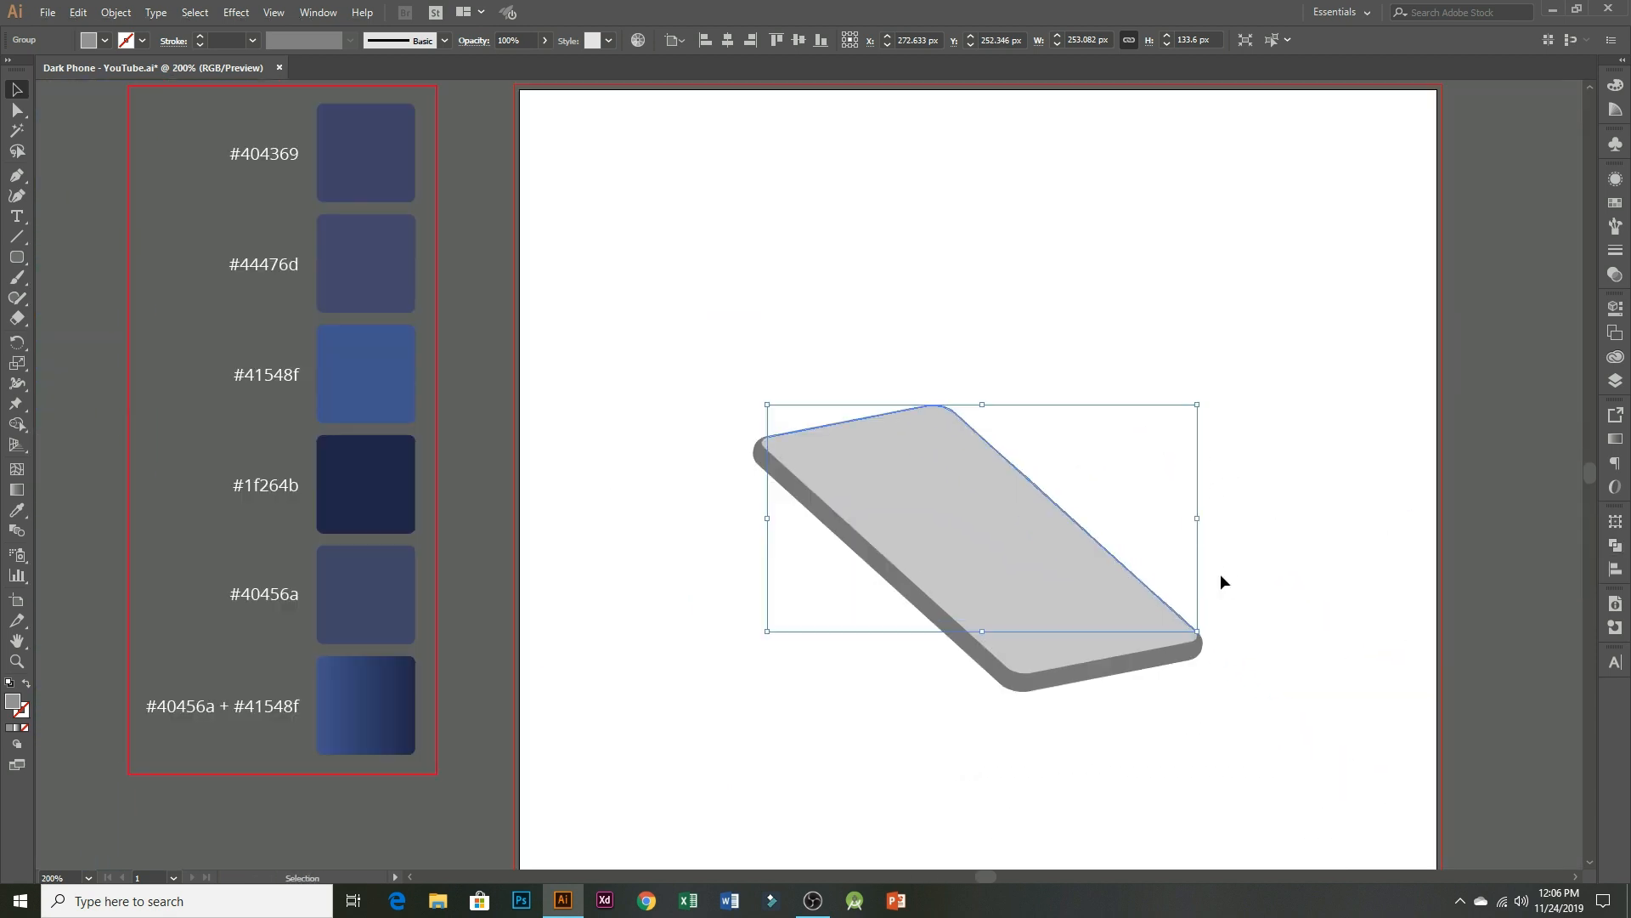
{"action": "left_click_drag", "start_coordinate": [1228, 593], "coordinate": [1230, 557]}
{"action": "left_click", "coordinate": [1113, 646]}
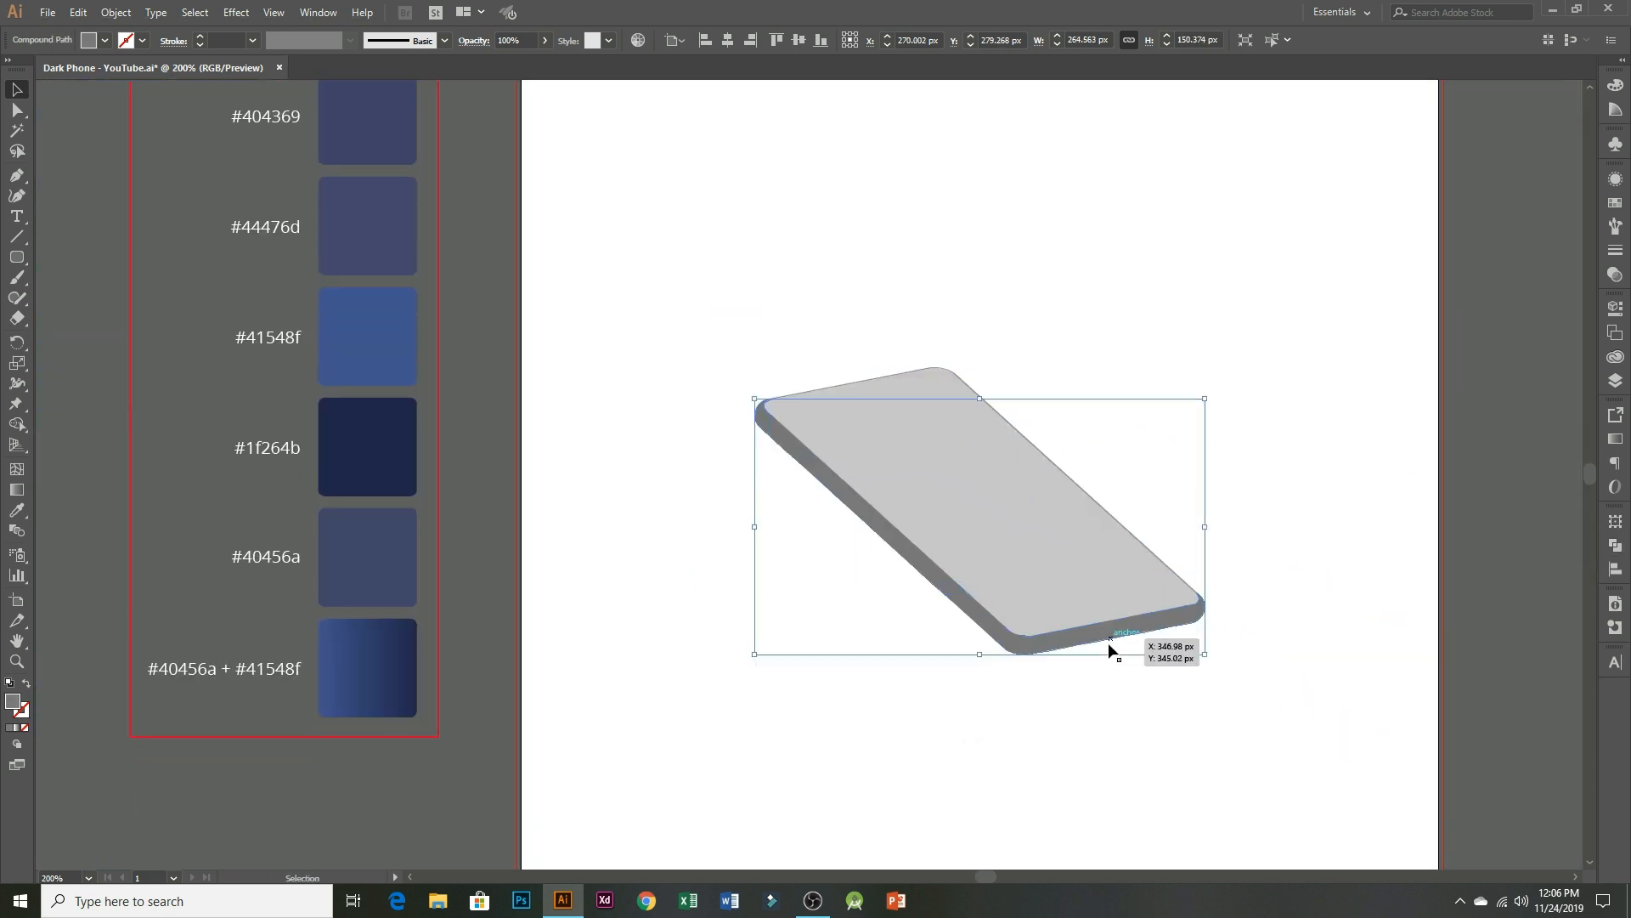
{"action": "scroll", "coordinate": [1108, 643], "scroll_direction": "up", "scroll_amount": 1}
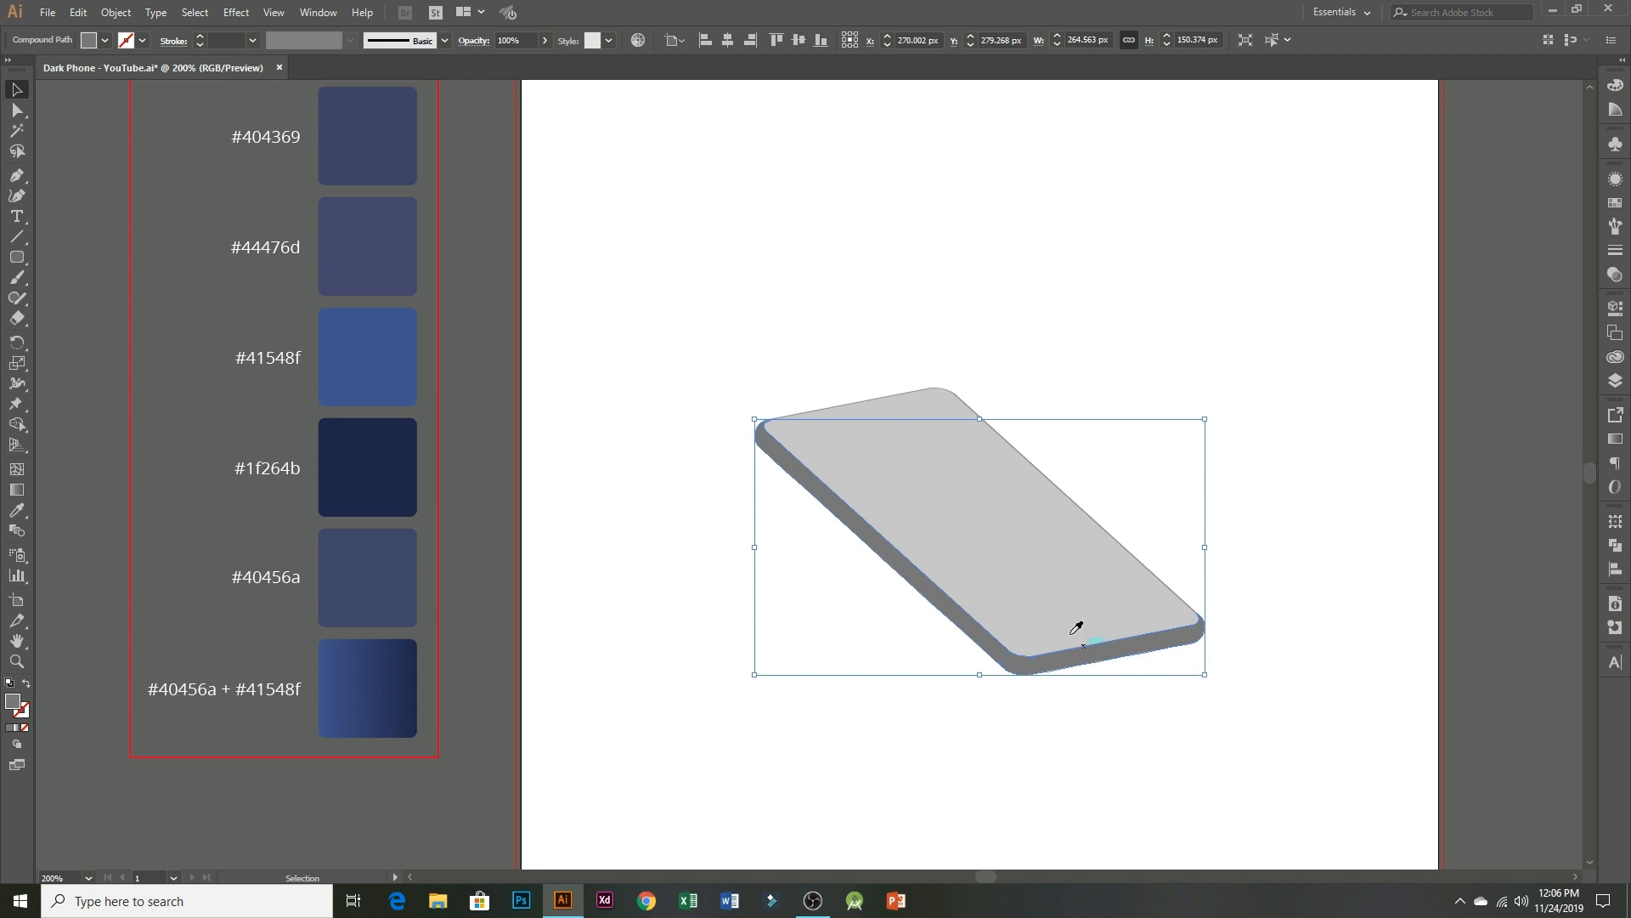
{"action": "key", "text": "i"}
{"action": "left_click", "coordinate": [363, 447]}
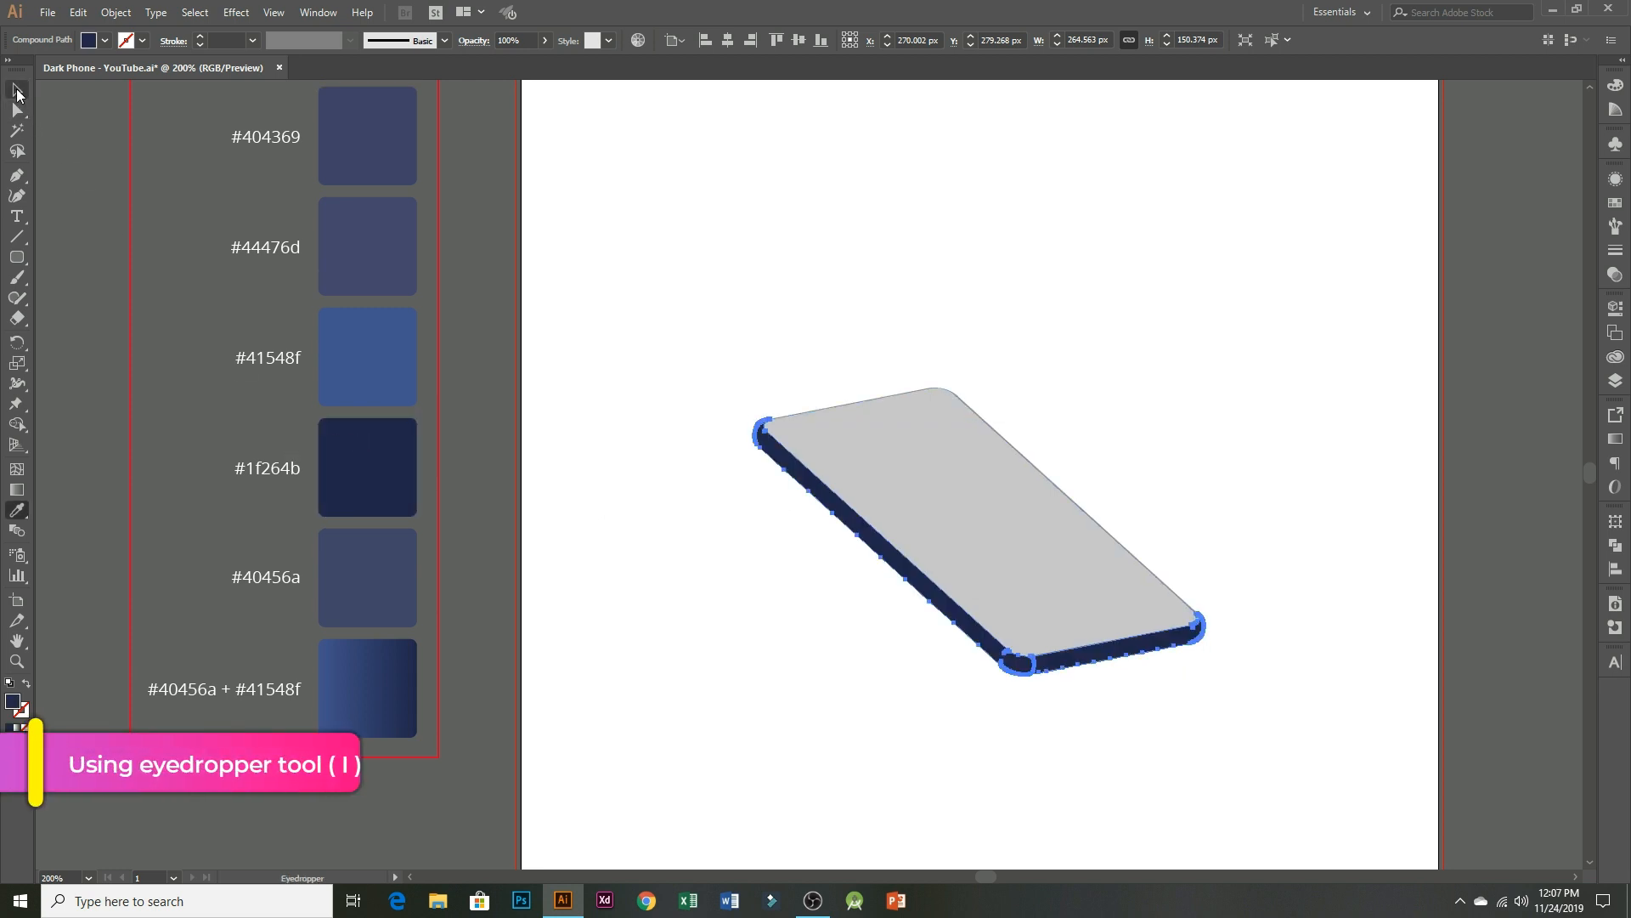
{"action": "left_click", "coordinate": [16, 92]}
{"action": "left_click", "coordinate": [666, 440]}
- Fill the phone's face with the #40456a swatch colour using the Eyedropper, and deselect it
{"action": "left_click", "coordinate": [944, 465]}
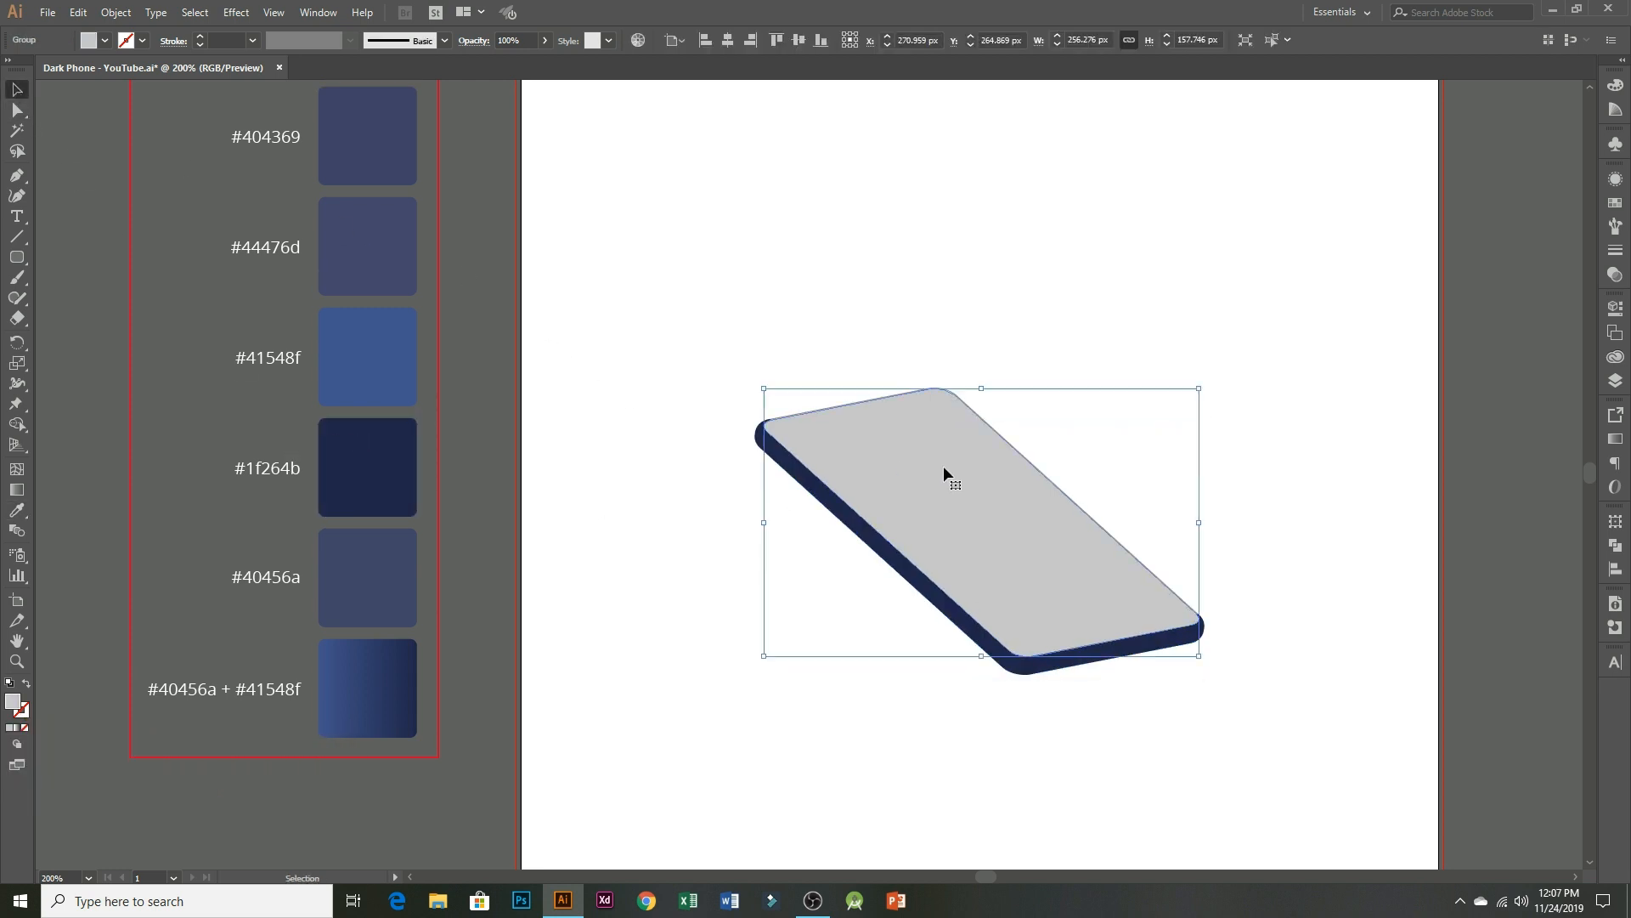
{"action": "key", "text": "i"}
{"action": "left_click", "coordinate": [364, 557]}
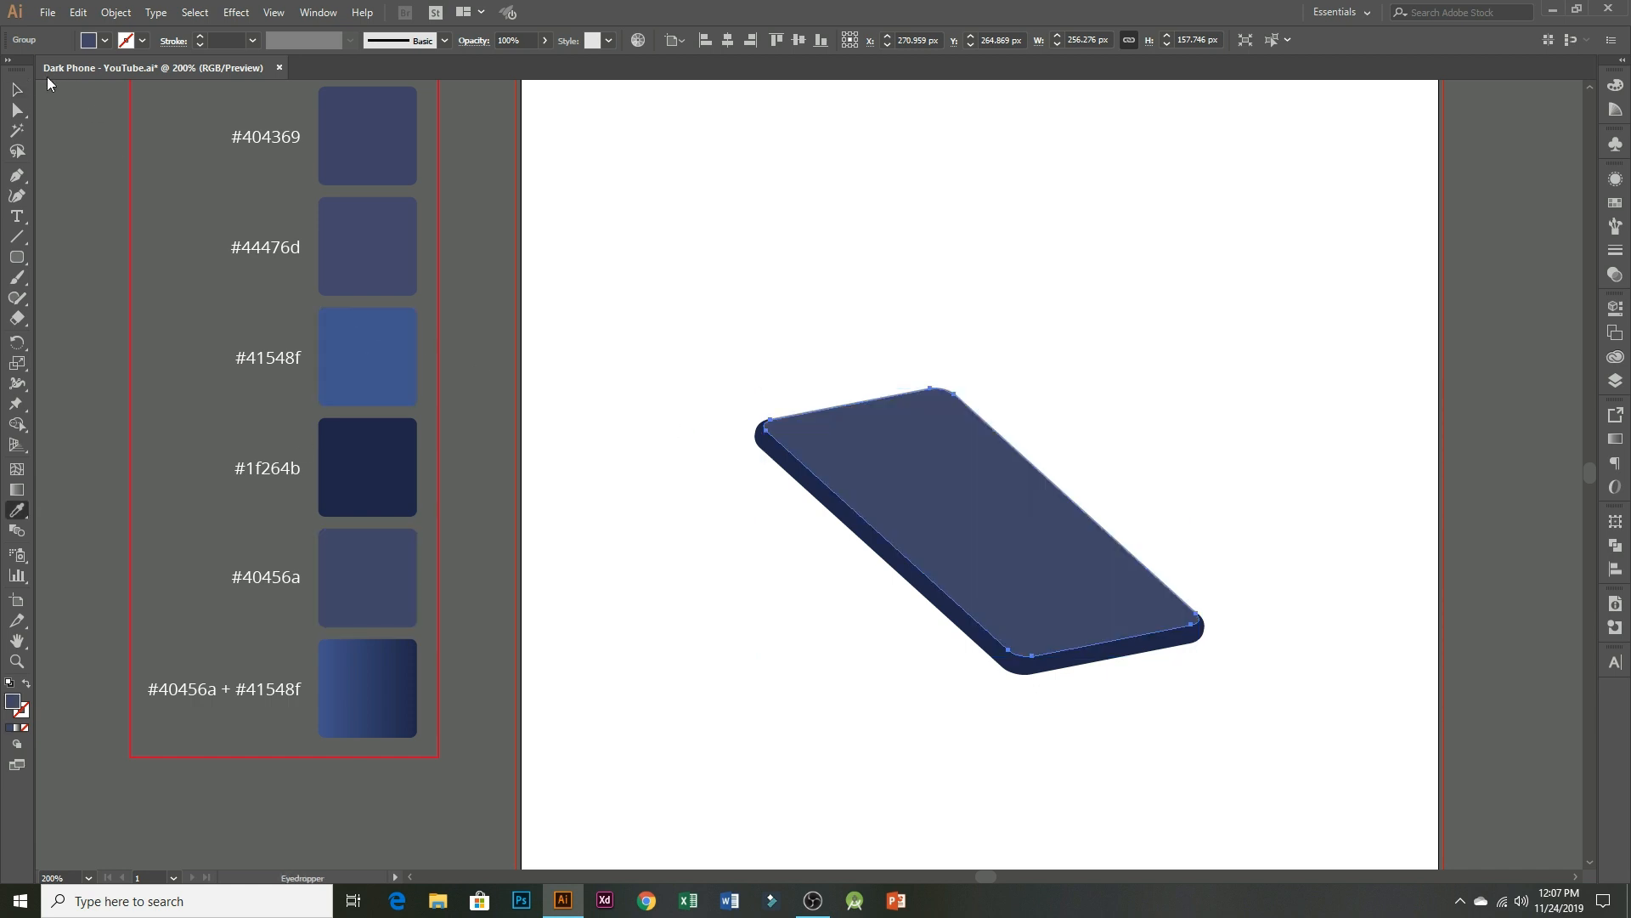
{"action": "left_click", "coordinate": [19, 89]}
{"action": "left_click", "coordinate": [804, 363]}
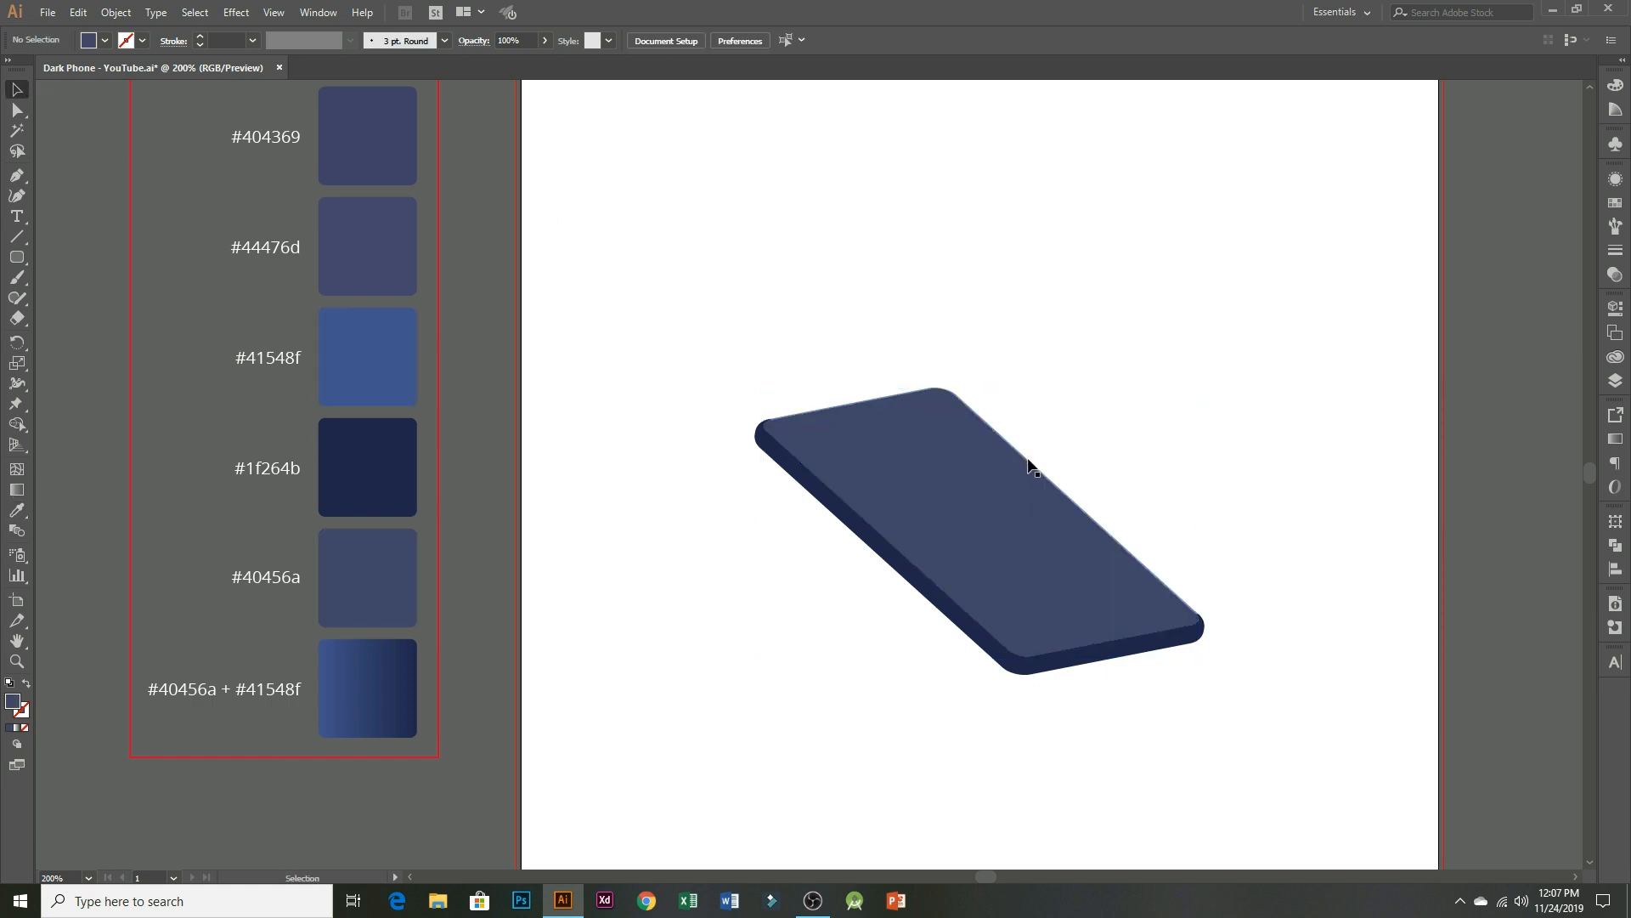
- Fill the thin strip along the phone's rear and right edge with the #44476d swatch colour using the Eyedropper
{"action": "scroll", "coordinate": [1043, 441], "scroll_direction": "up", "scroll_amount": 5}
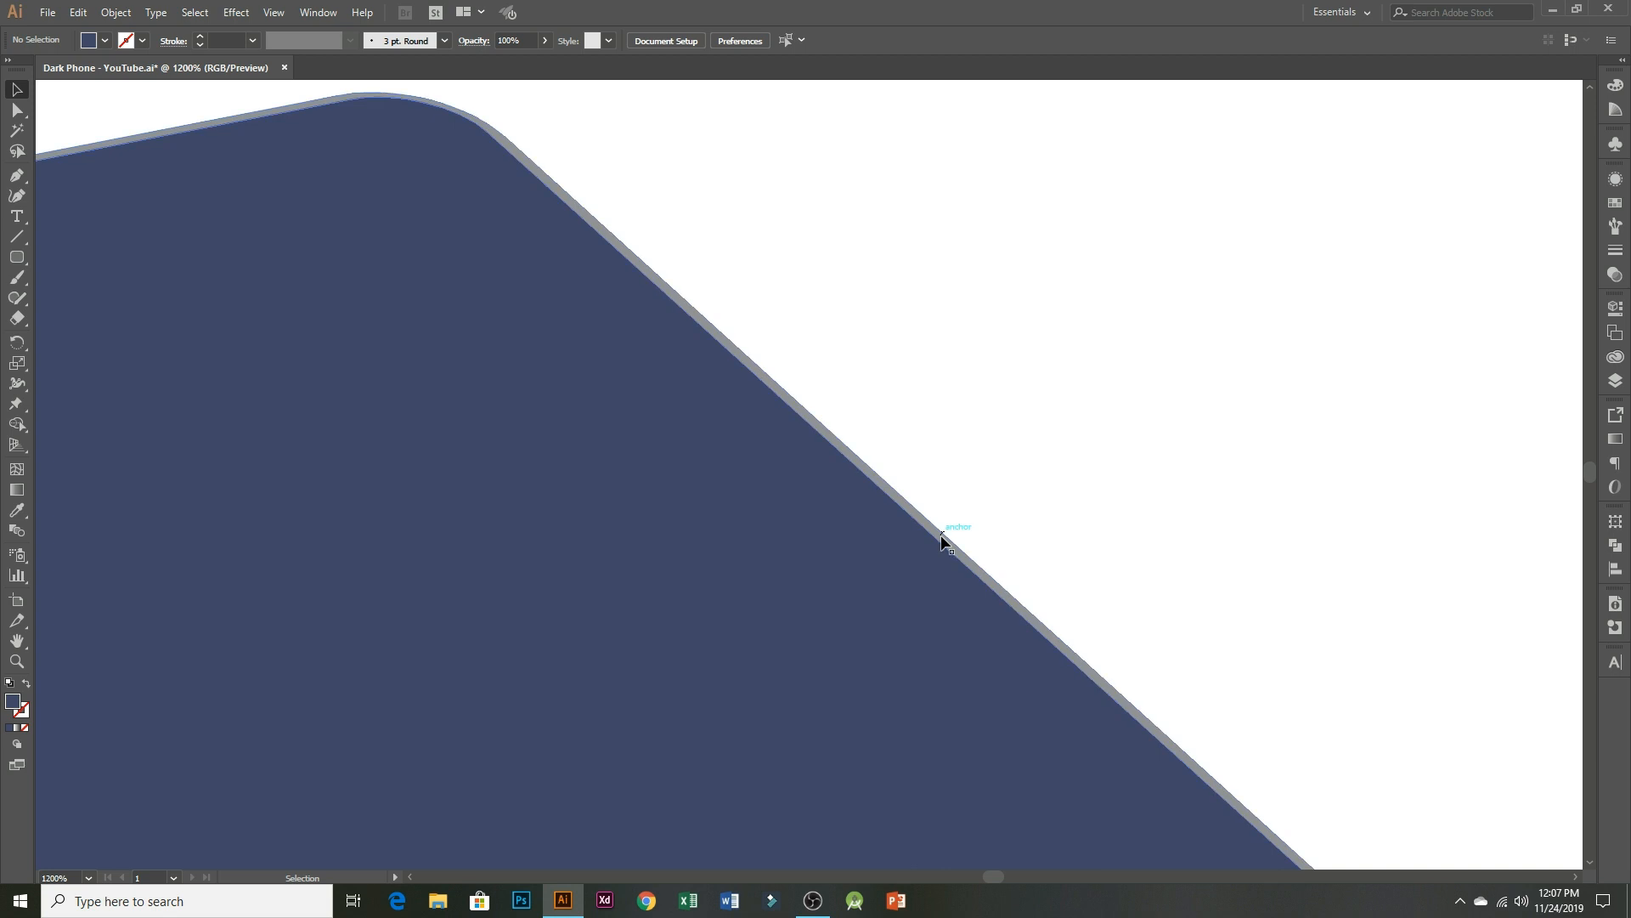
{"action": "left_click", "coordinate": [940, 534]}
{"action": "scroll", "coordinate": [975, 537], "scroll_direction": "down", "scroll_amount": 4}
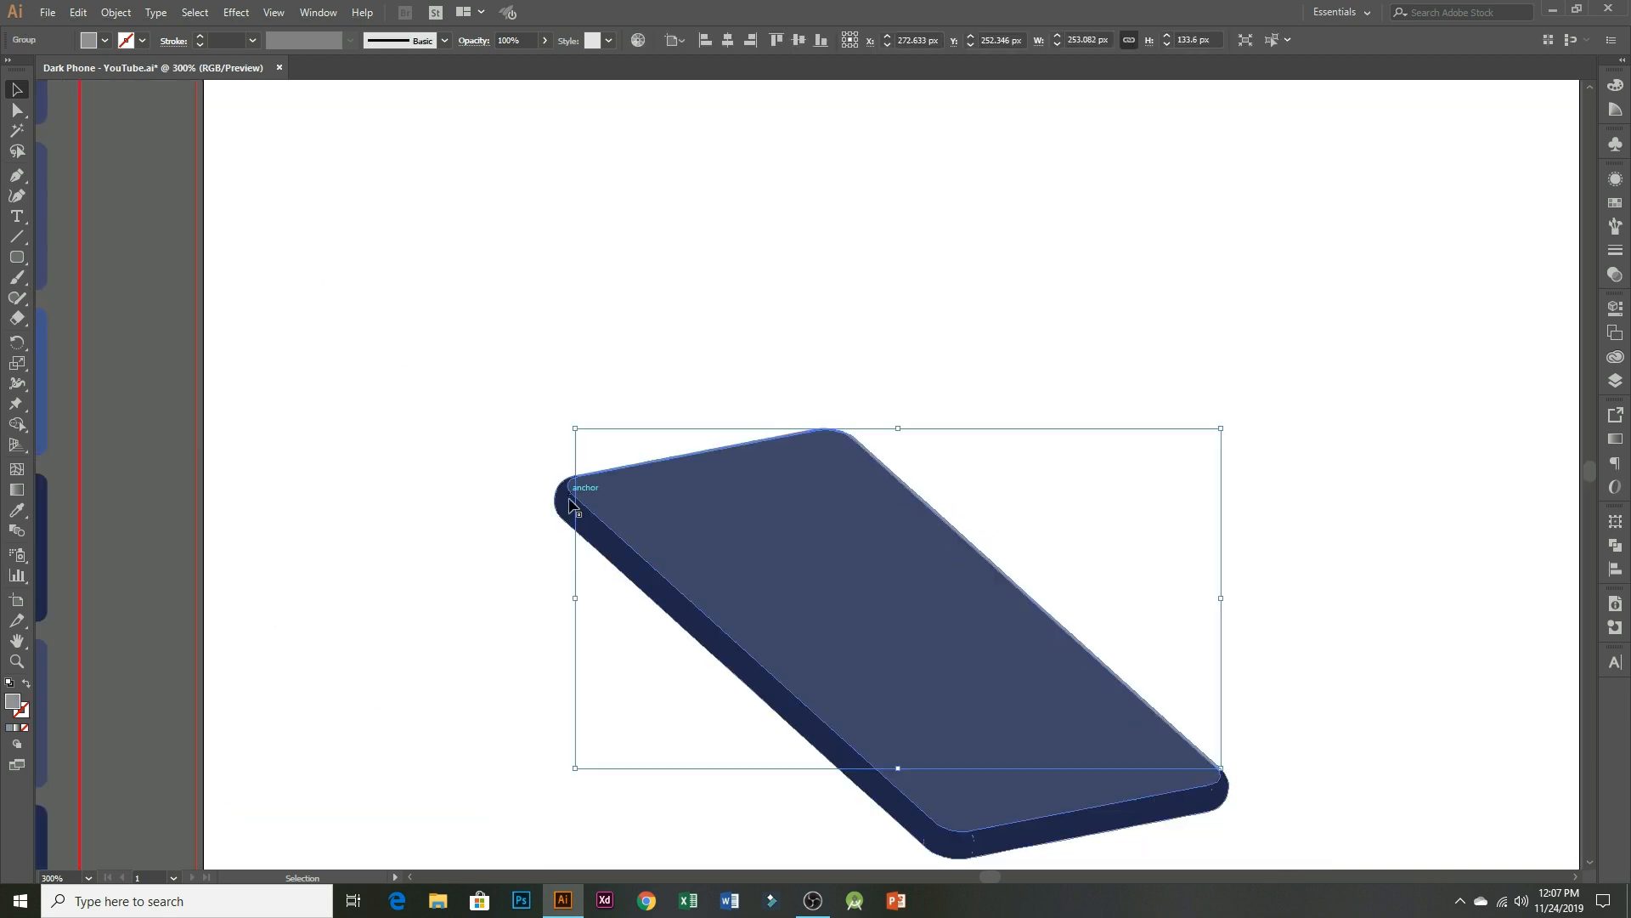
{"action": "scroll", "coordinate": [574, 507], "scroll_direction": "down", "scroll_amount": 1}
{"action": "key", "text": "i"}
{"action": "left_click", "coordinate": [203, 298]}
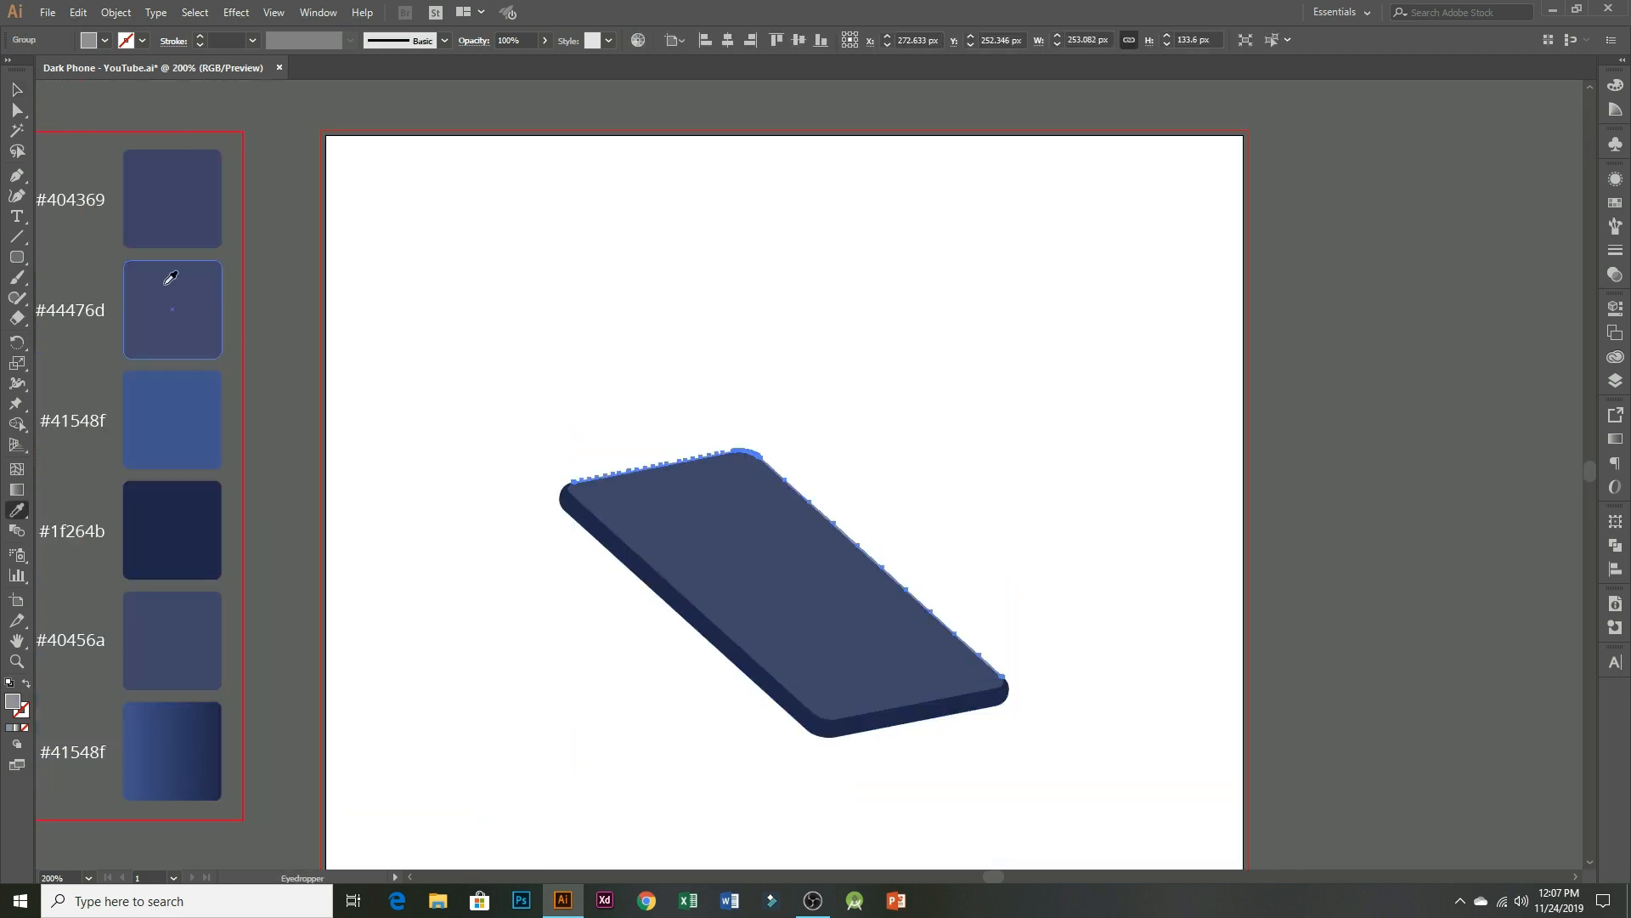
{"action": "left_click", "coordinate": [15, 90]}
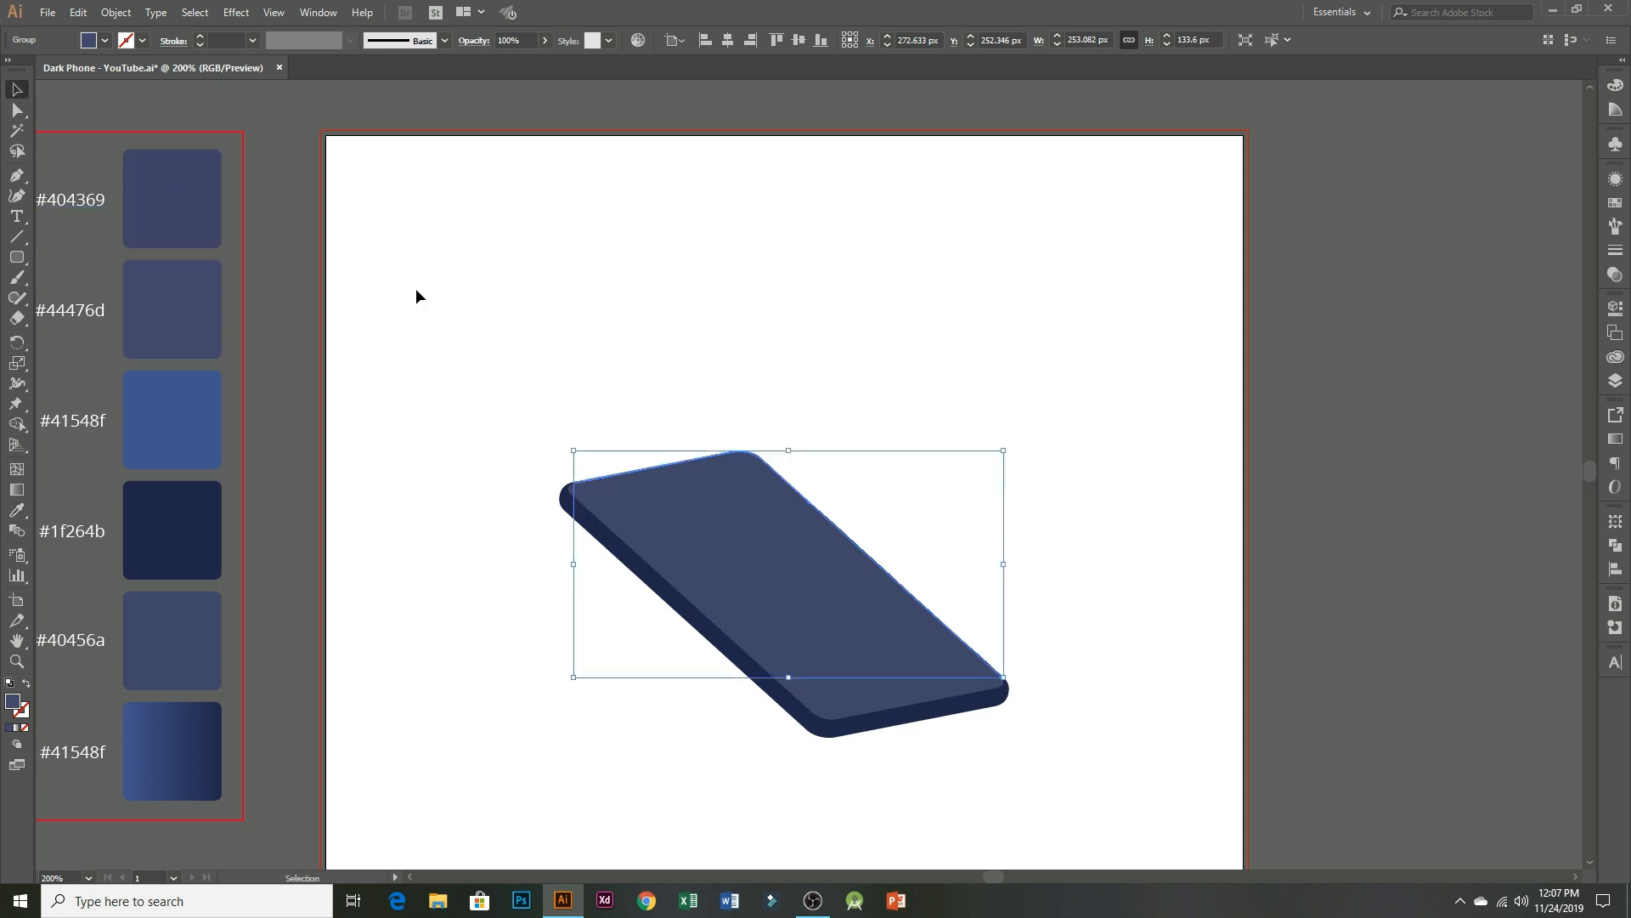
{"action": "left_click", "coordinate": [508, 371]}
- Duplicate the dark side band and place the copy on the empty area below and left of the phone
{"action": "key", "text": "space"}
{"action": "left_click_drag", "start_coordinate": [495, 462], "coordinate": [519, 379]}
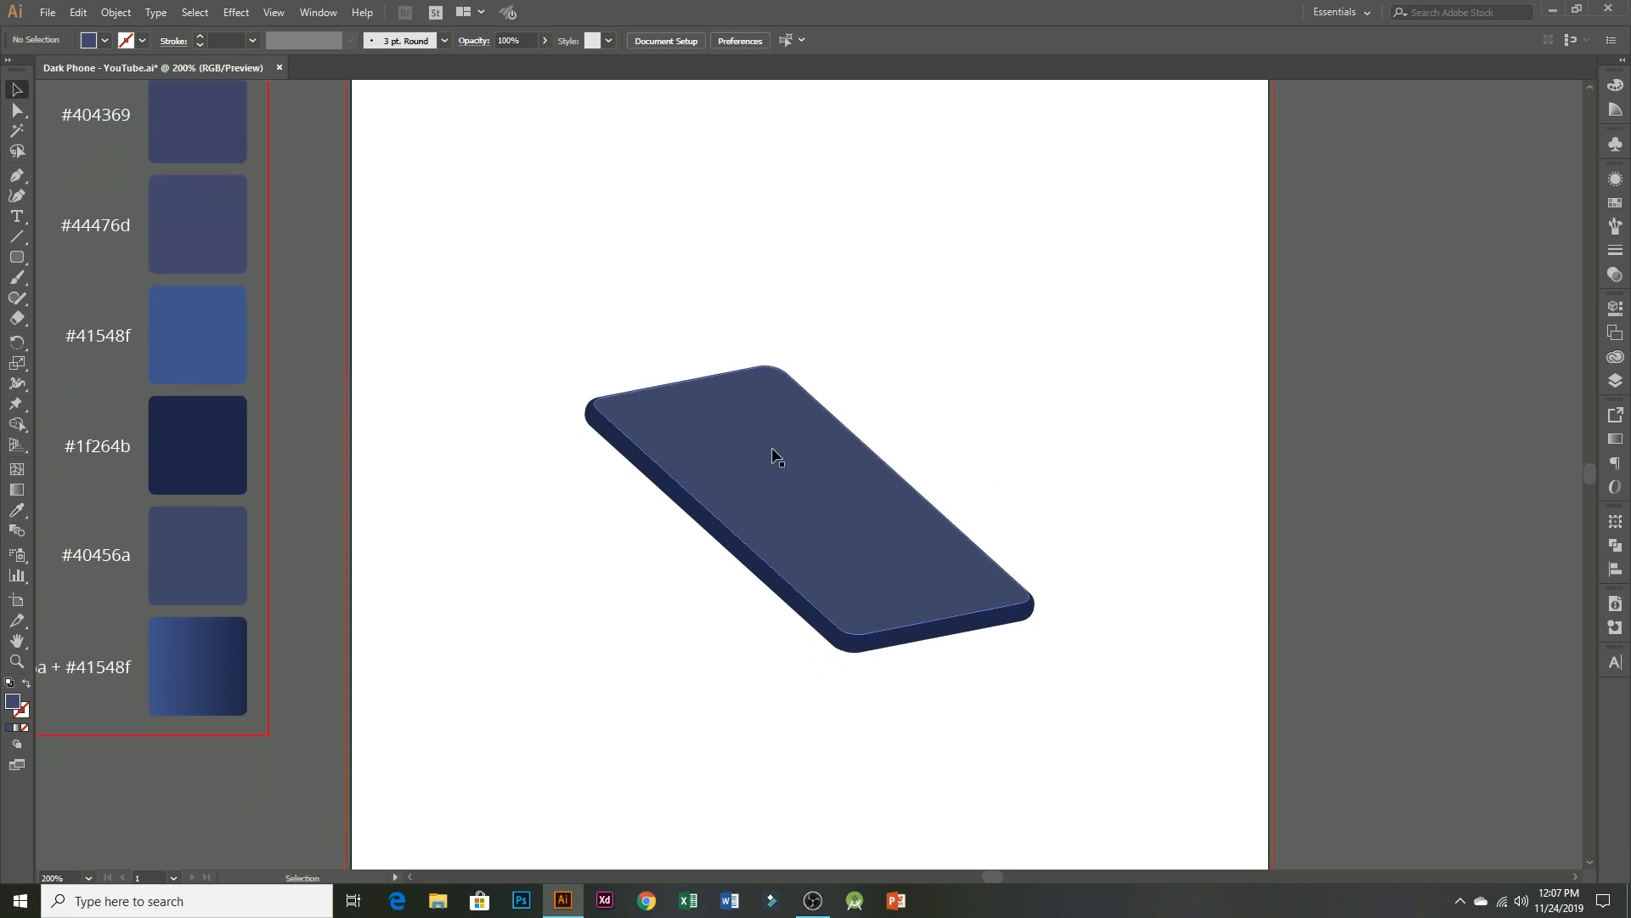
{"action": "left_click_drag", "start_coordinate": [806, 626], "coordinate": [642, 749]}
{"action": "key", "text": "space"}
{"action": "left_click_drag", "start_coordinate": [655, 681], "coordinate": [723, 606]}
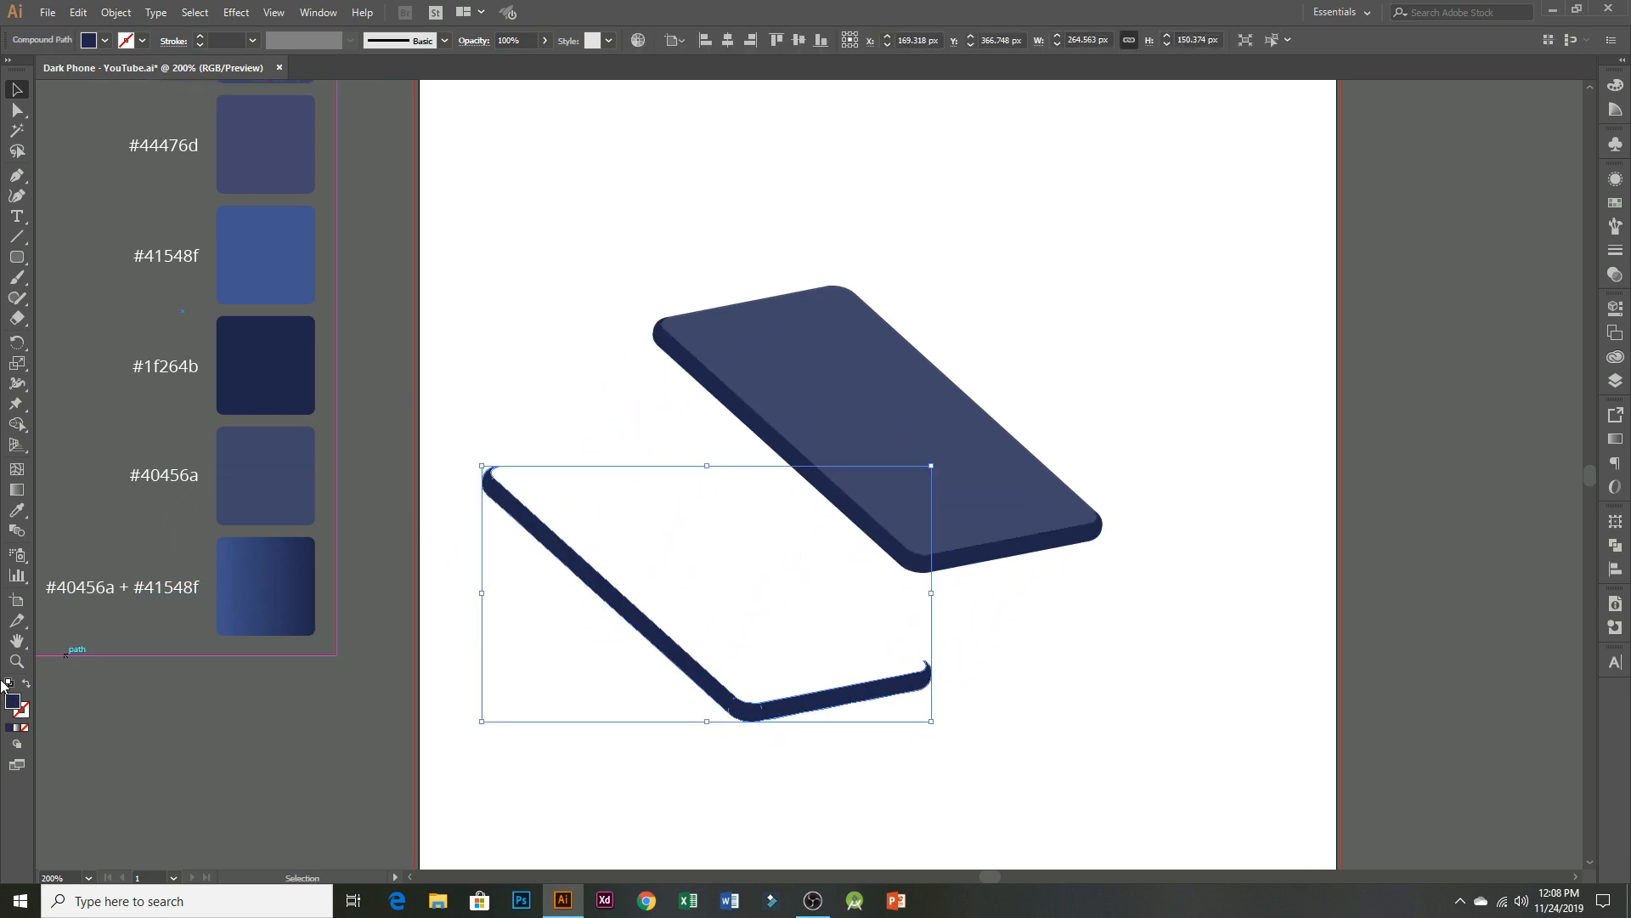
- Swap the fill and stroke of the copied band and set its stroke weight to 4 px
{"action": "left_click", "coordinate": [26, 686]}
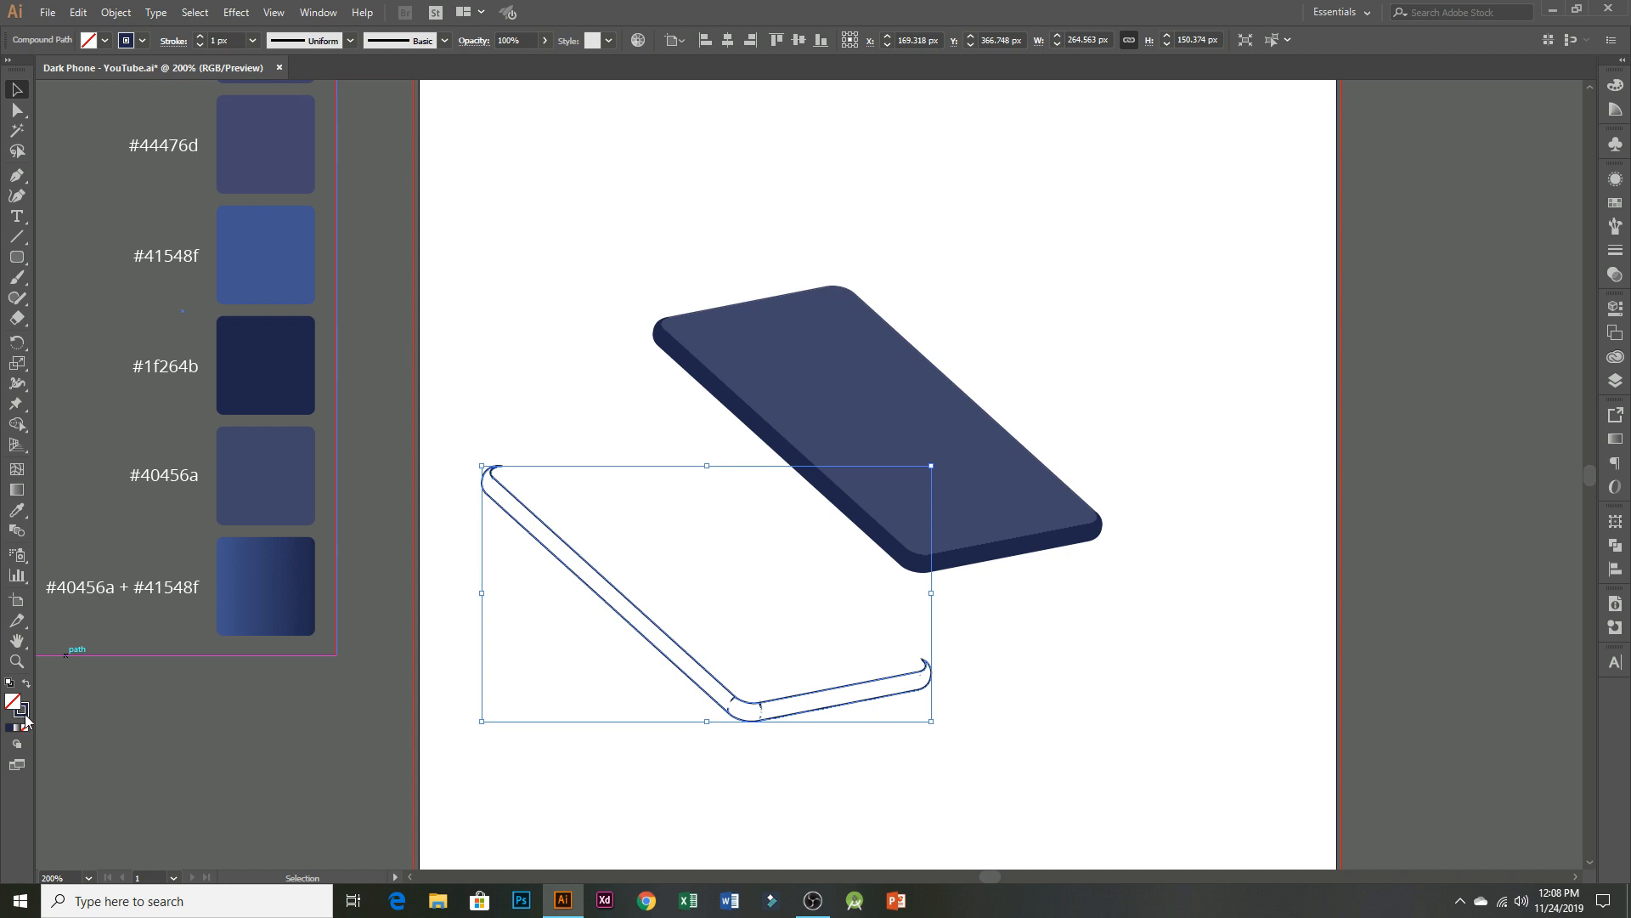
{"action": "left_click", "coordinate": [22, 712]}
{"action": "left_click", "coordinate": [201, 36]}
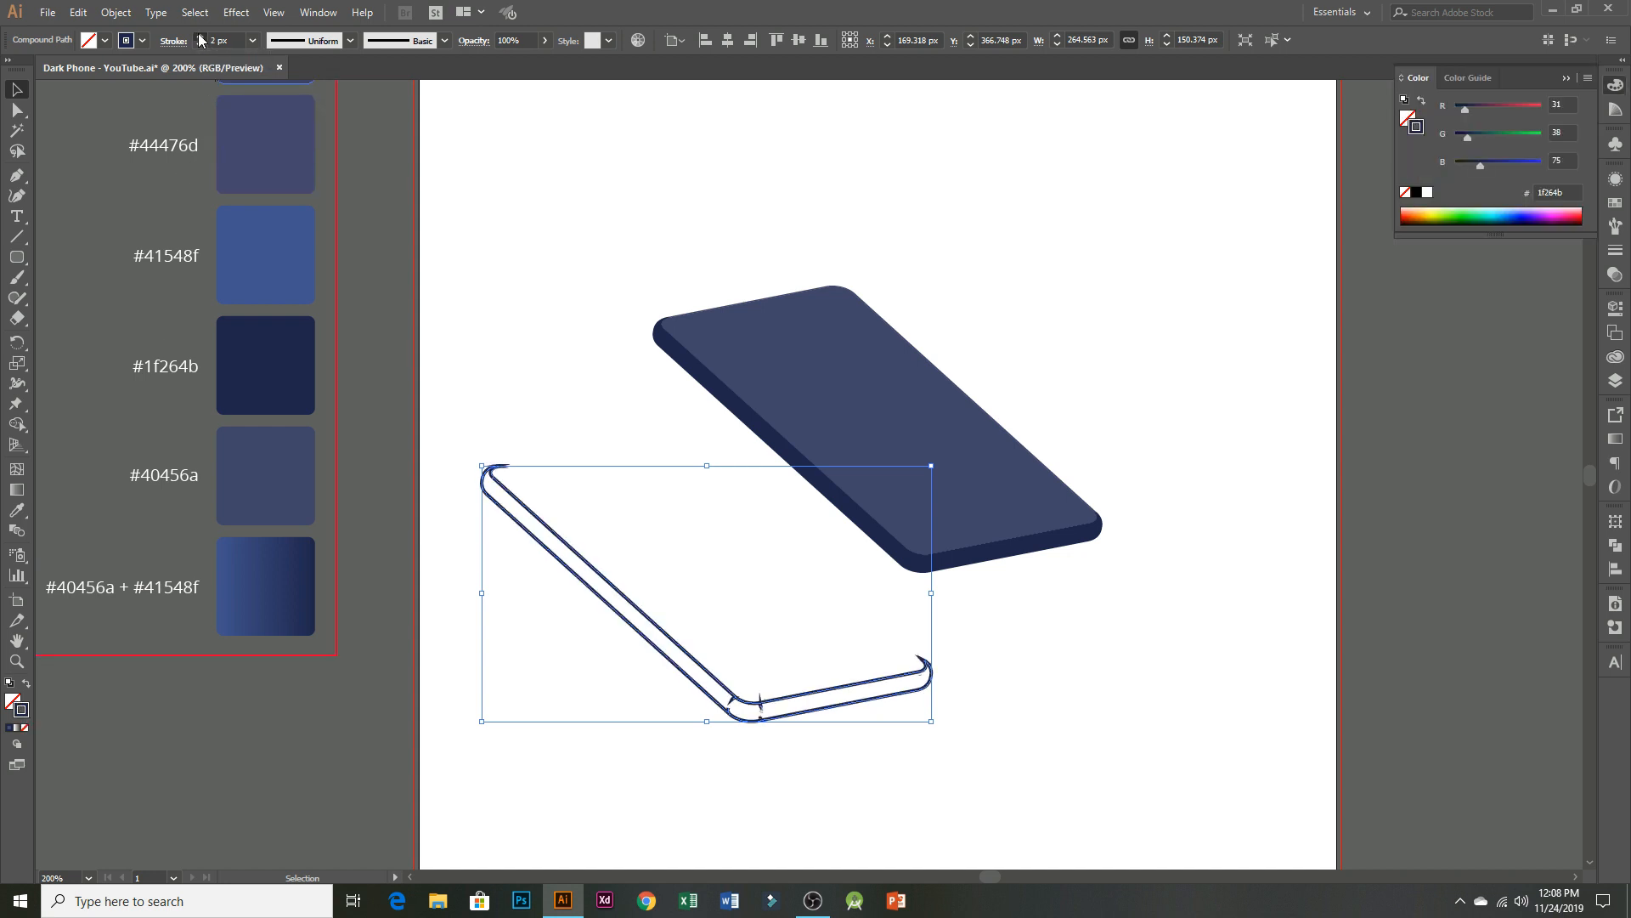
{"action": "left_click", "coordinate": [201, 37]}
{"action": "left_click", "coordinate": [201, 36]}
- Release the compound path of the copied band and deselect the resulting paths
{"action": "right_click", "coordinate": [608, 601]}
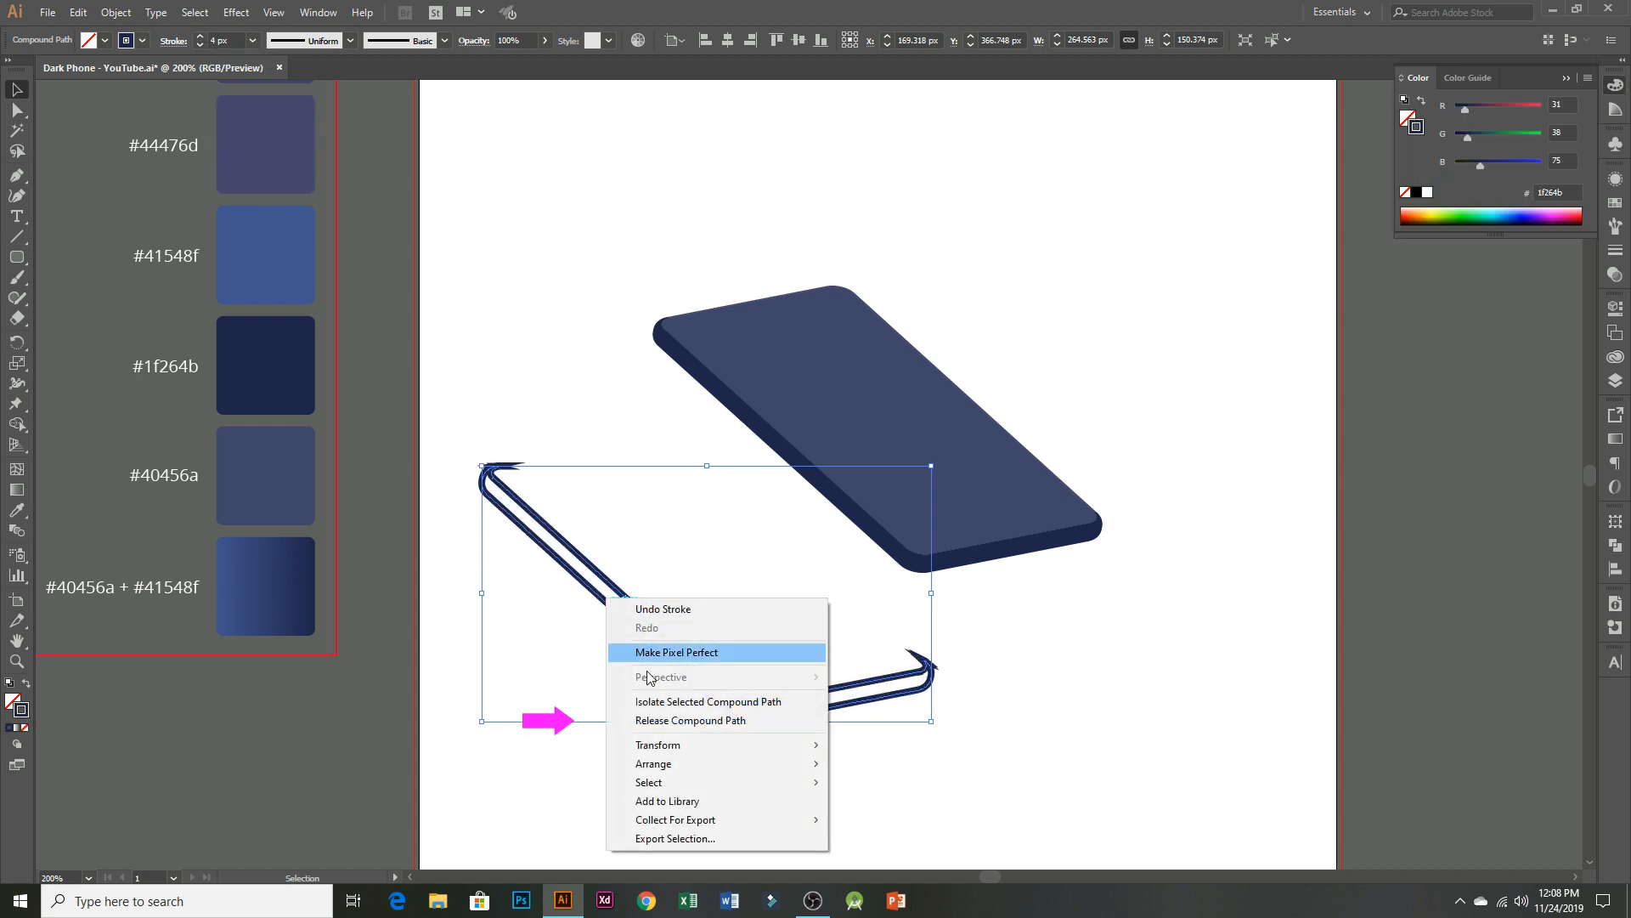
{"action": "left_click", "coordinate": [678, 718]}
{"action": "left_click", "coordinate": [610, 573]}
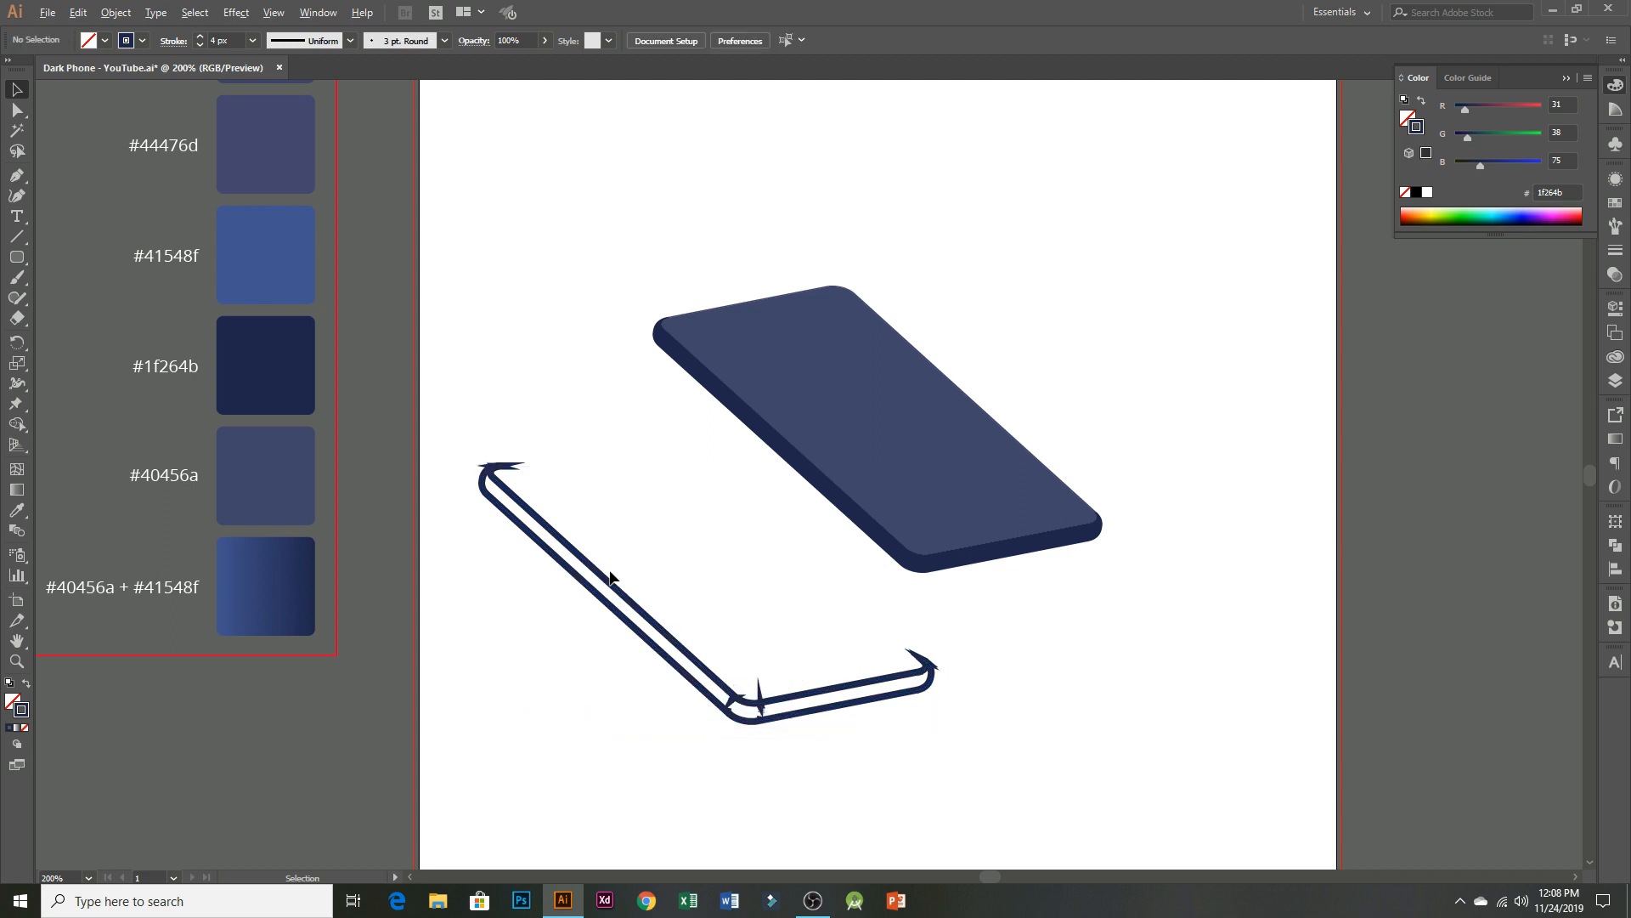
- Try moving the released outline path to the right, and undo the move
{"action": "scroll", "coordinate": [608, 571], "scroll_direction": "up", "scroll_amount": 1}
{"action": "left_click", "coordinate": [598, 588]}
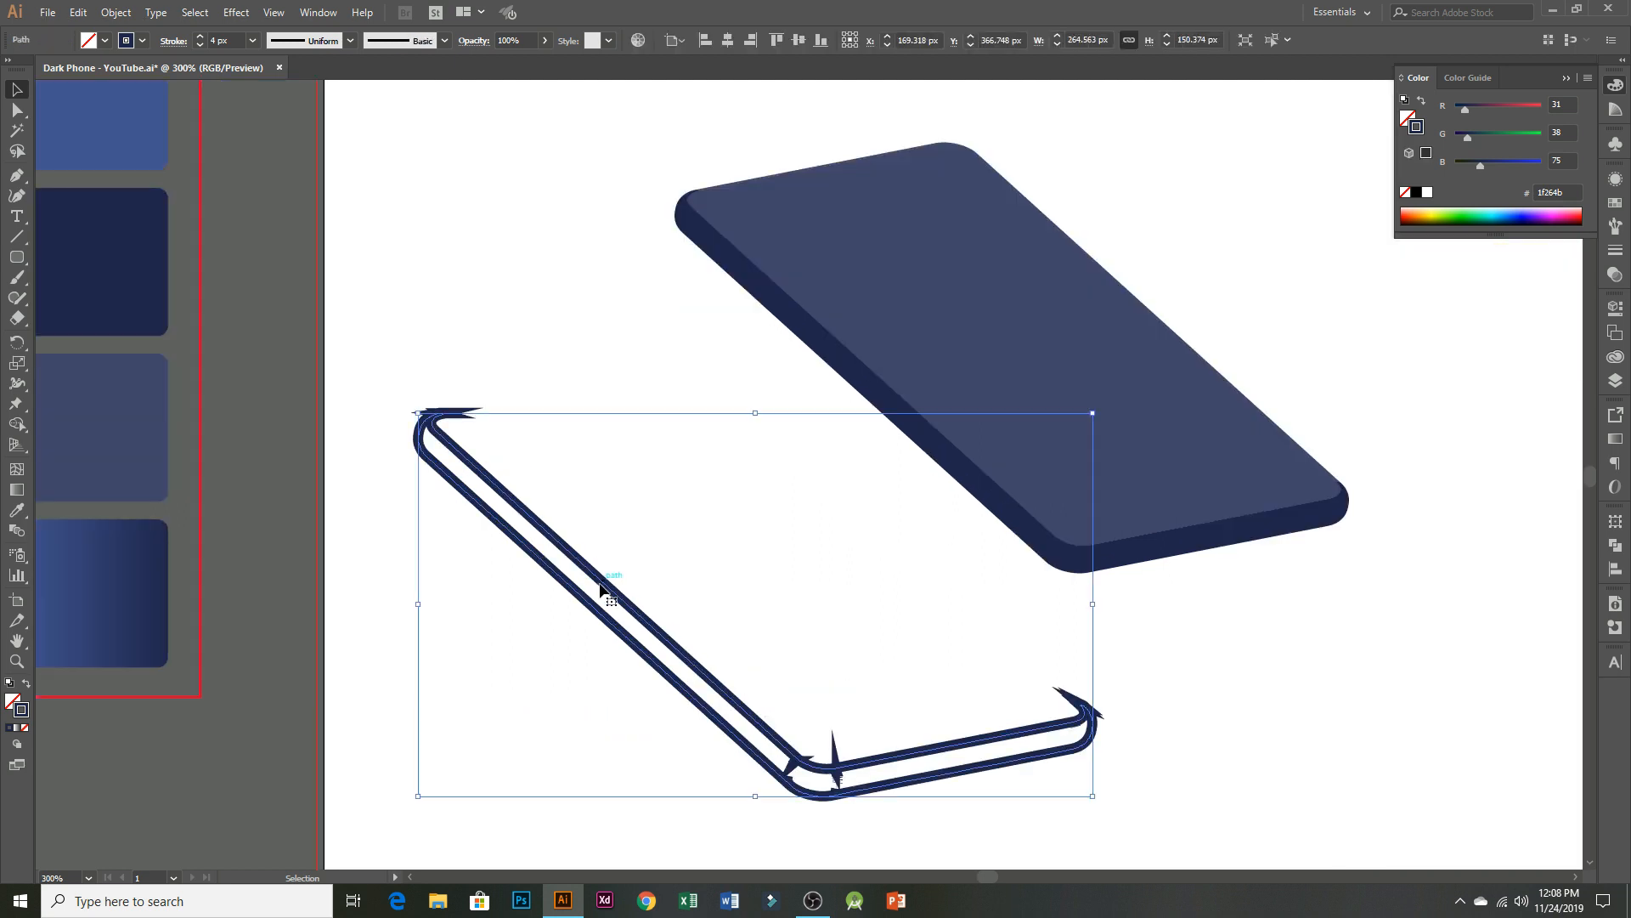
{"action": "left_click", "coordinate": [534, 508]}
{"action": "left_click_drag", "start_coordinate": [527, 515], "coordinate": [571, 519]}
{"action": "key", "text": "ctrl+z"}
- Delete the stray end anchor points at the outline's upper-left tip with the Direct Selection tool to split its inner and outer lines
{"action": "scroll", "coordinate": [434, 417], "scroll_direction": "up", "scroll_amount": 7}
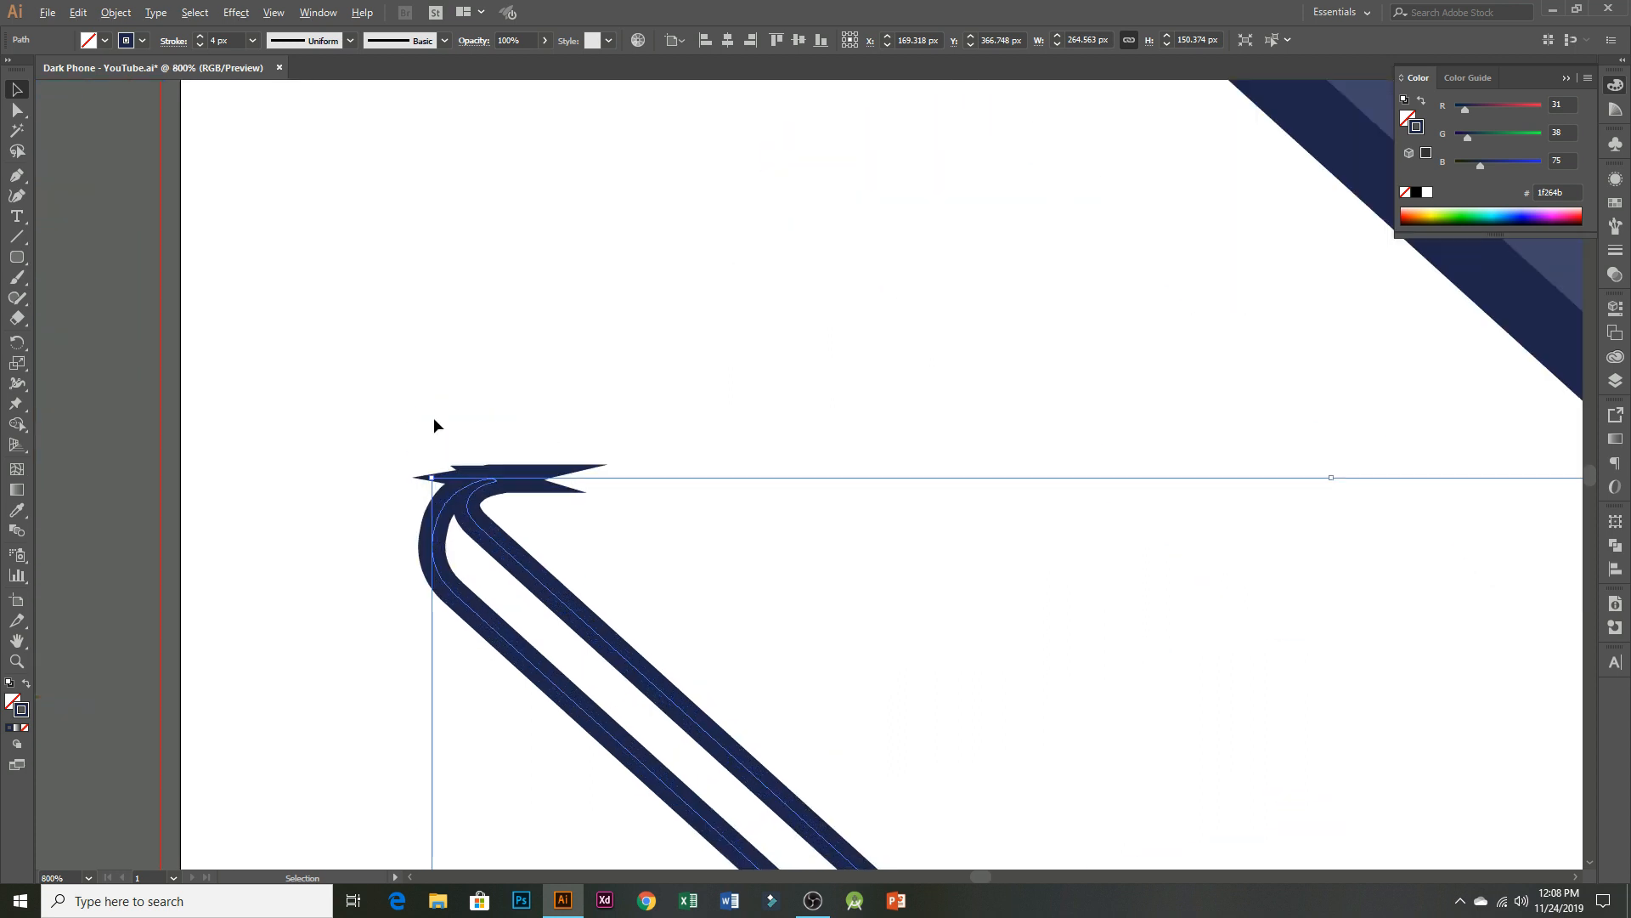
{"action": "key", "text": "a"}
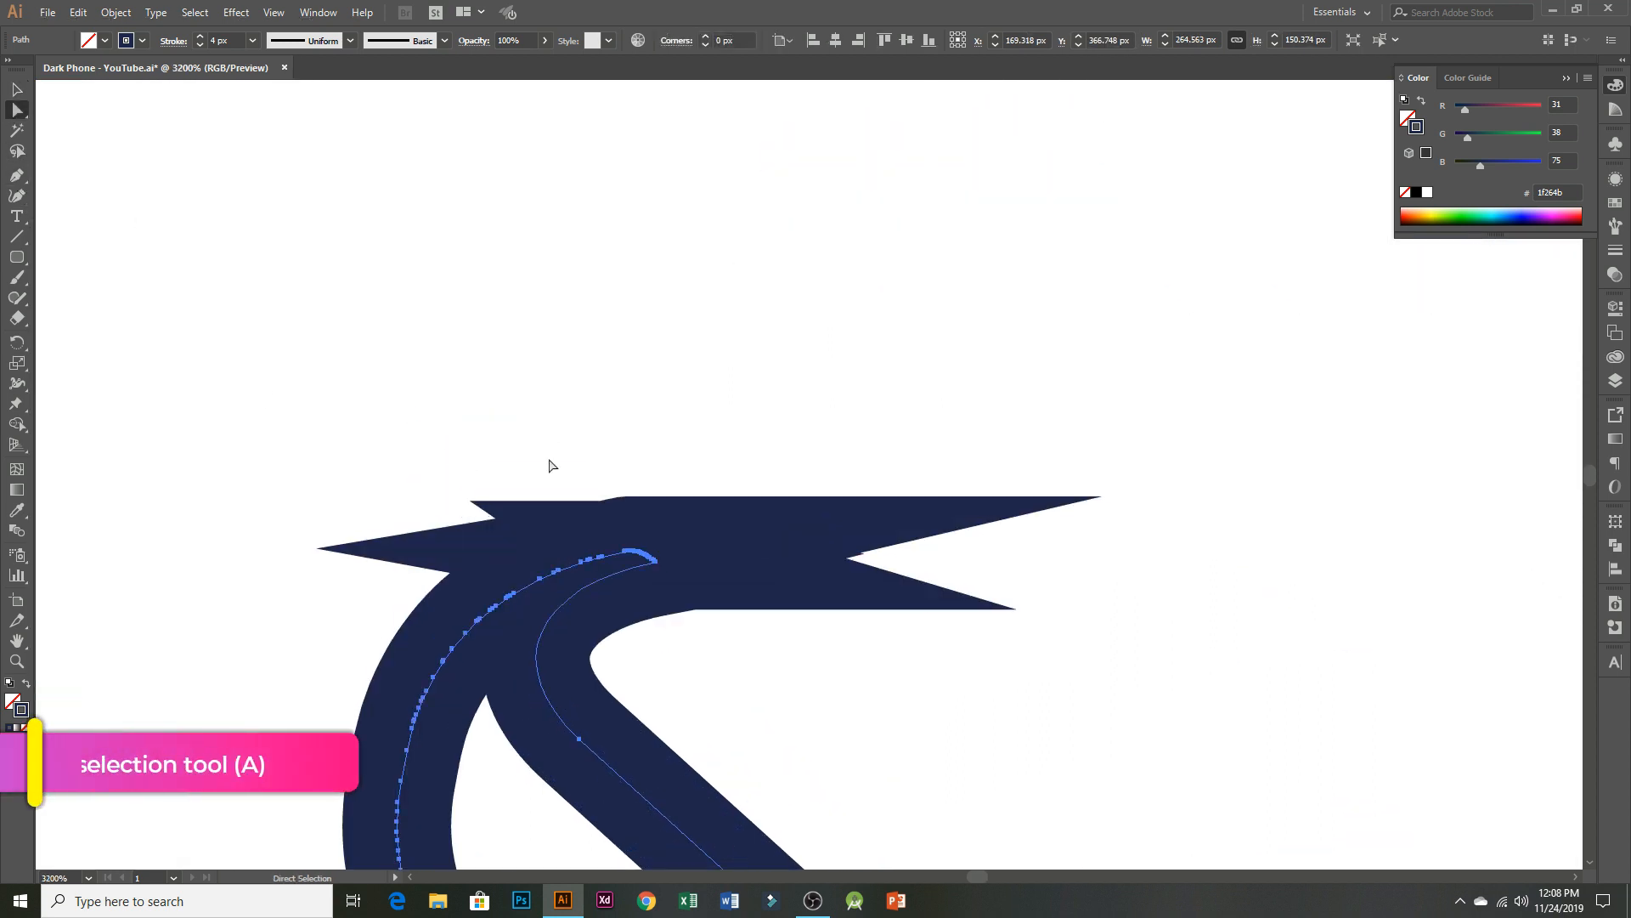
{"action": "scroll", "coordinate": [637, 553], "scroll_direction": "up", "scroll_amount": 3}
{"action": "left_click_drag", "start_coordinate": [564, 486], "coordinate": [646, 564]}
{"action": "key", "text": "Delete"}
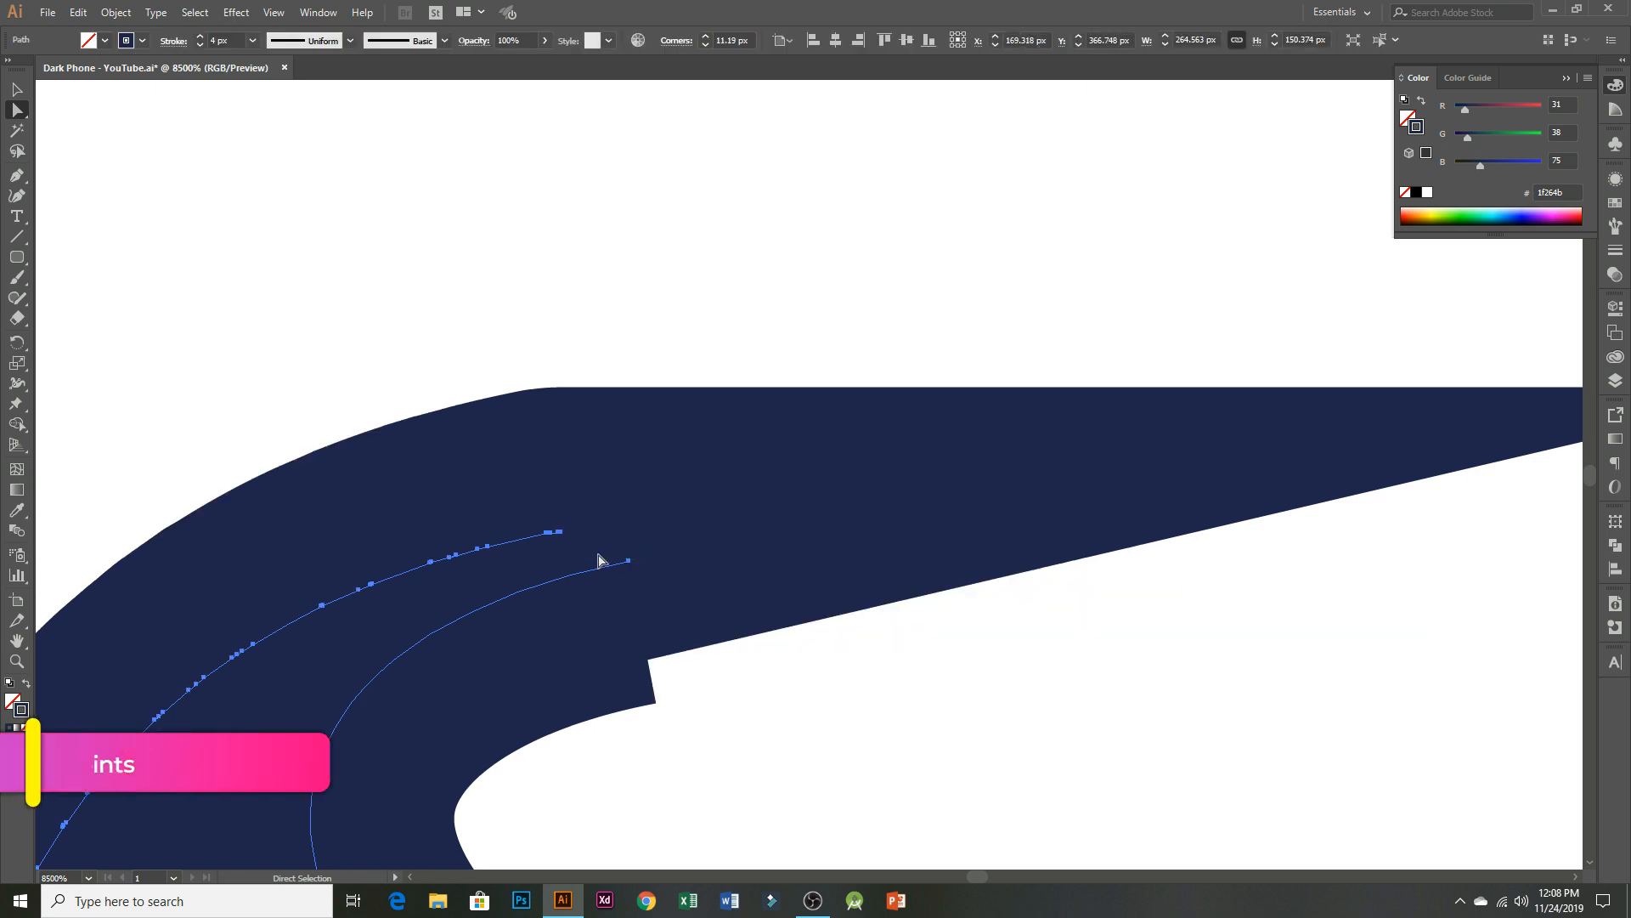
{"action": "left_click_drag", "start_coordinate": [545, 491], "coordinate": [593, 550]}
{"action": "key", "text": "Delete"}
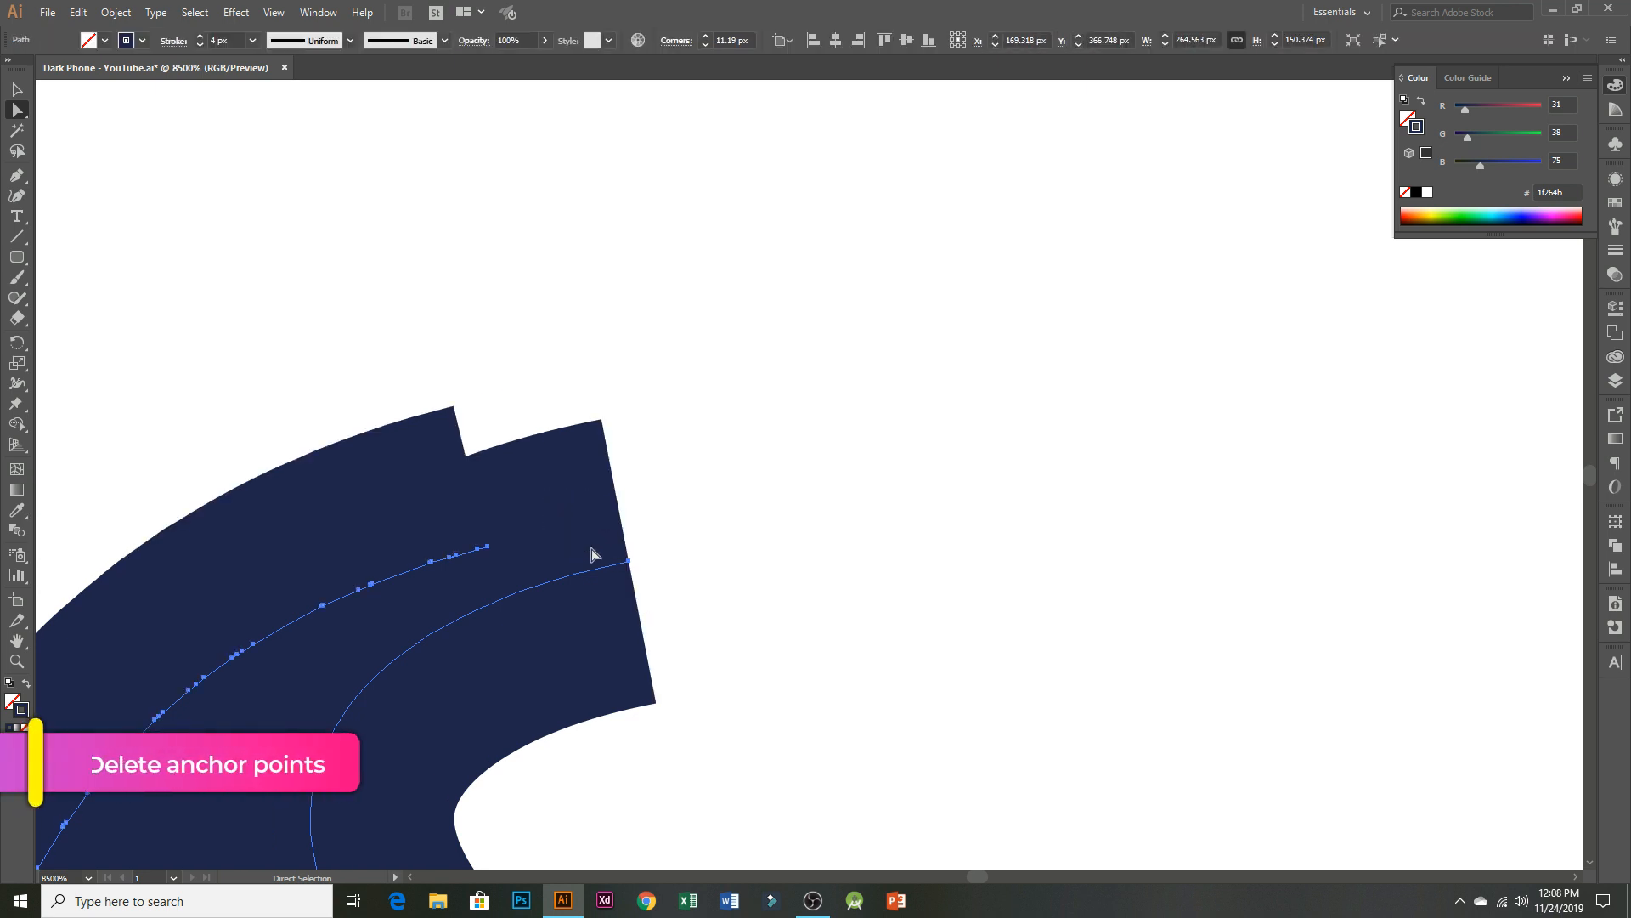
{"action": "scroll", "coordinate": [626, 564], "scroll_direction": "down", "scroll_amount": 5}
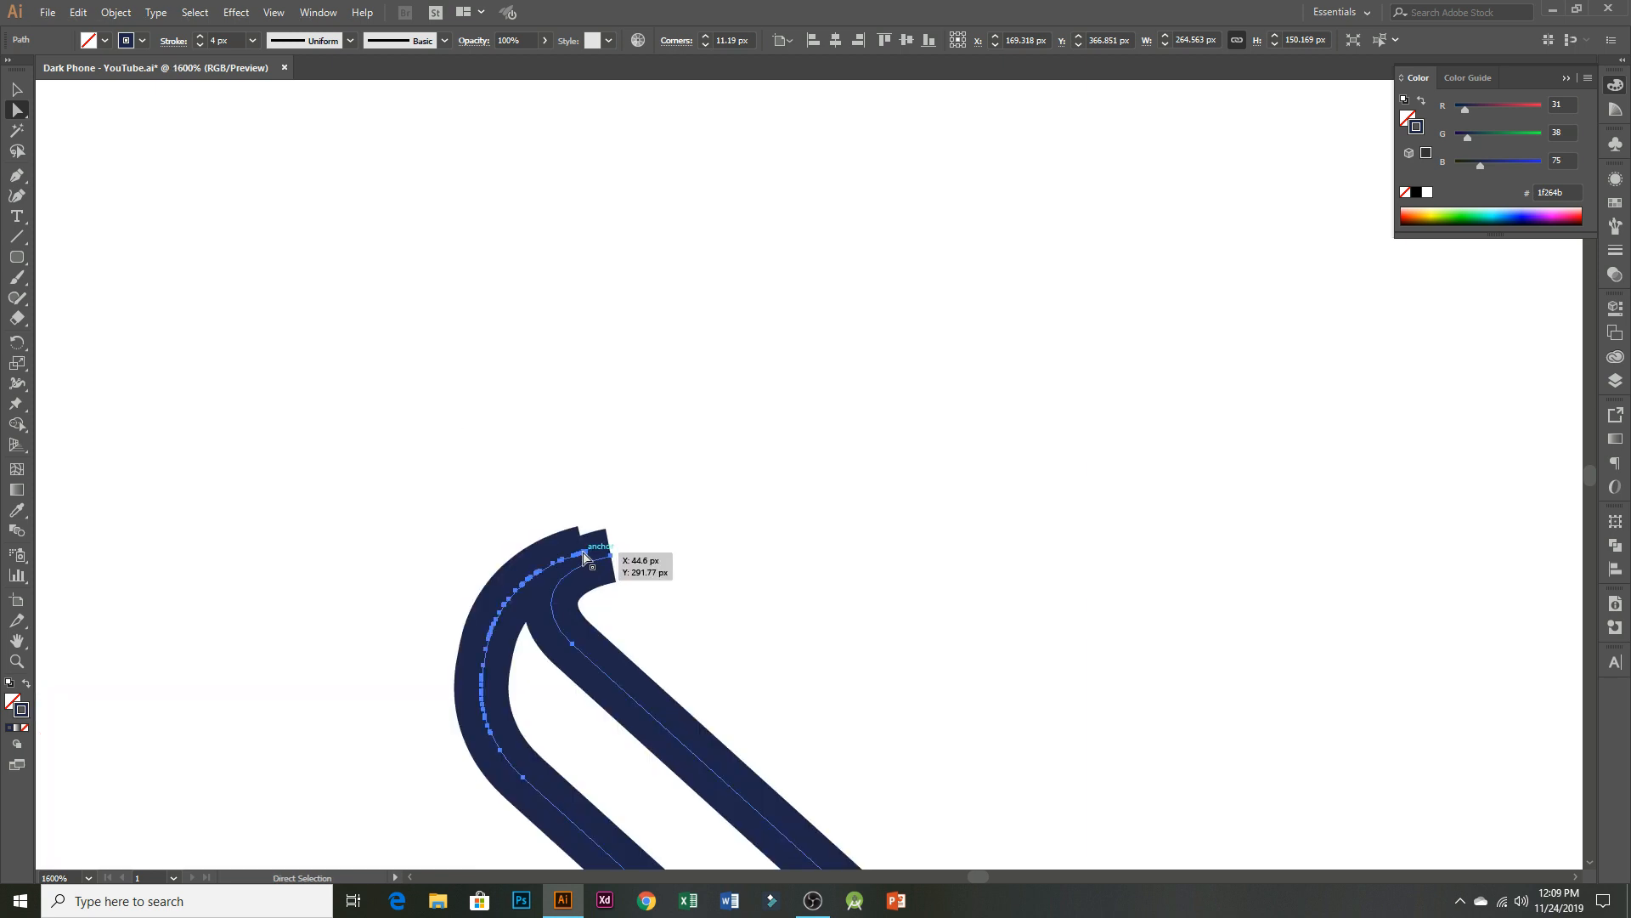
{"action": "left_click", "coordinate": [587, 552]}
{"action": "key", "text": "Delete"}
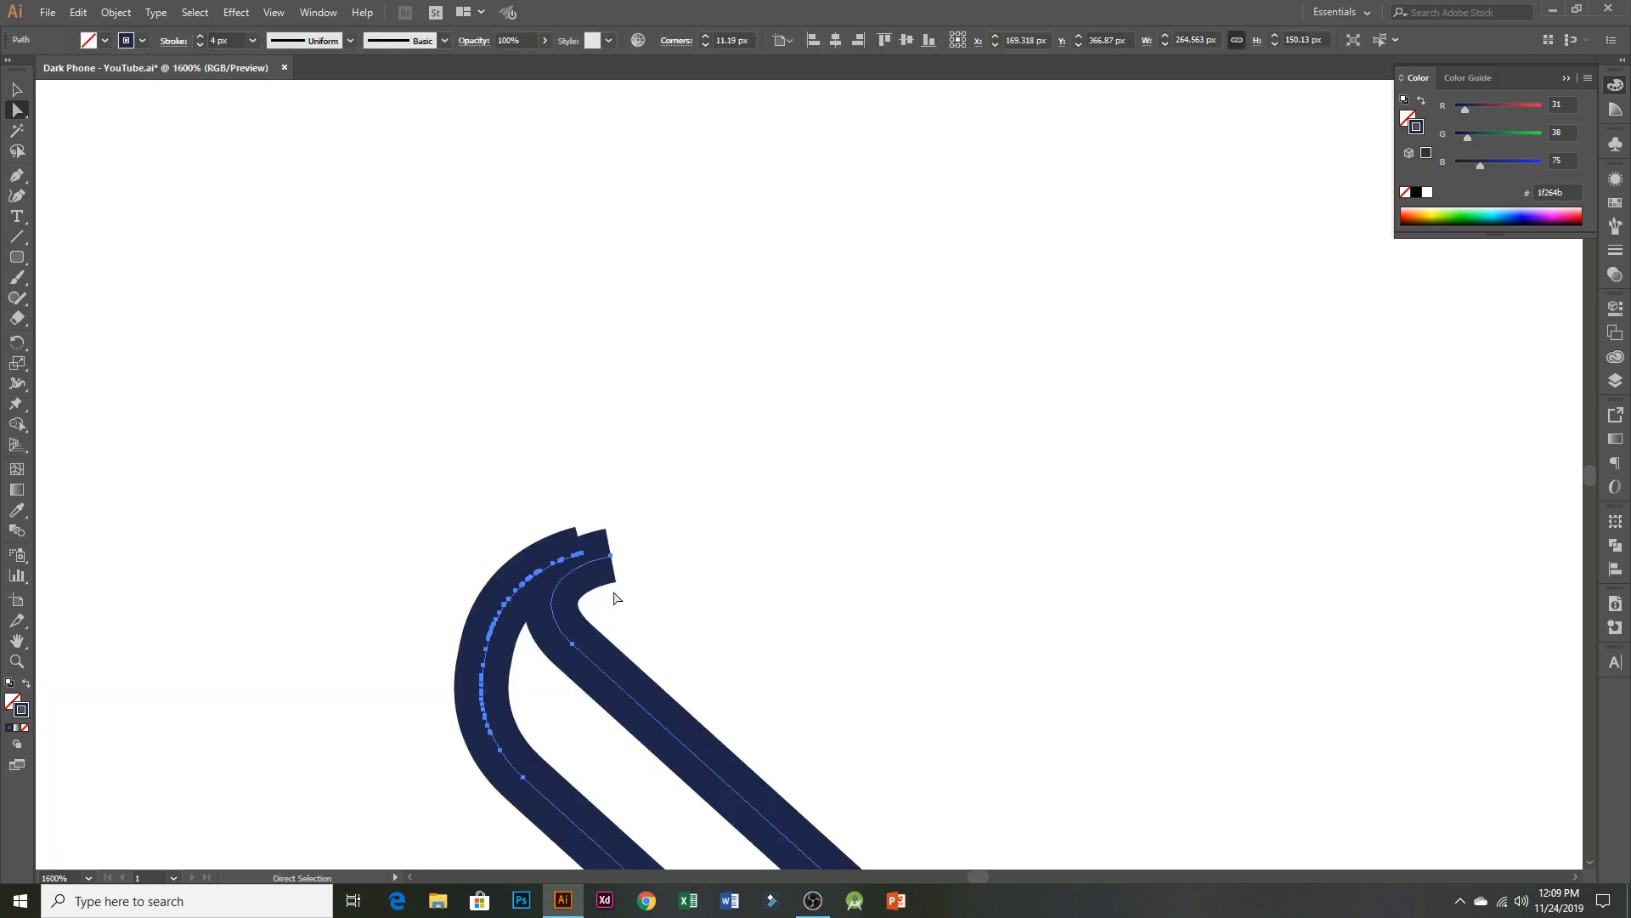
- Delete the anchor points joining the inner and outer lines at the outline's right tip, and clean up the tiny fragment beside it
{"action": "scroll", "coordinate": [613, 598], "scroll_direction": "down", "scroll_amount": 3}
{"action": "left_click_drag", "start_coordinate": [889, 779], "coordinate": [281, 344]}
{"action": "left_click_drag", "start_coordinate": [956, 703], "coordinate": [675, 623]}
{"action": "scroll", "coordinate": [1062, 692], "scroll_direction": "up", "scroll_amount": 5}
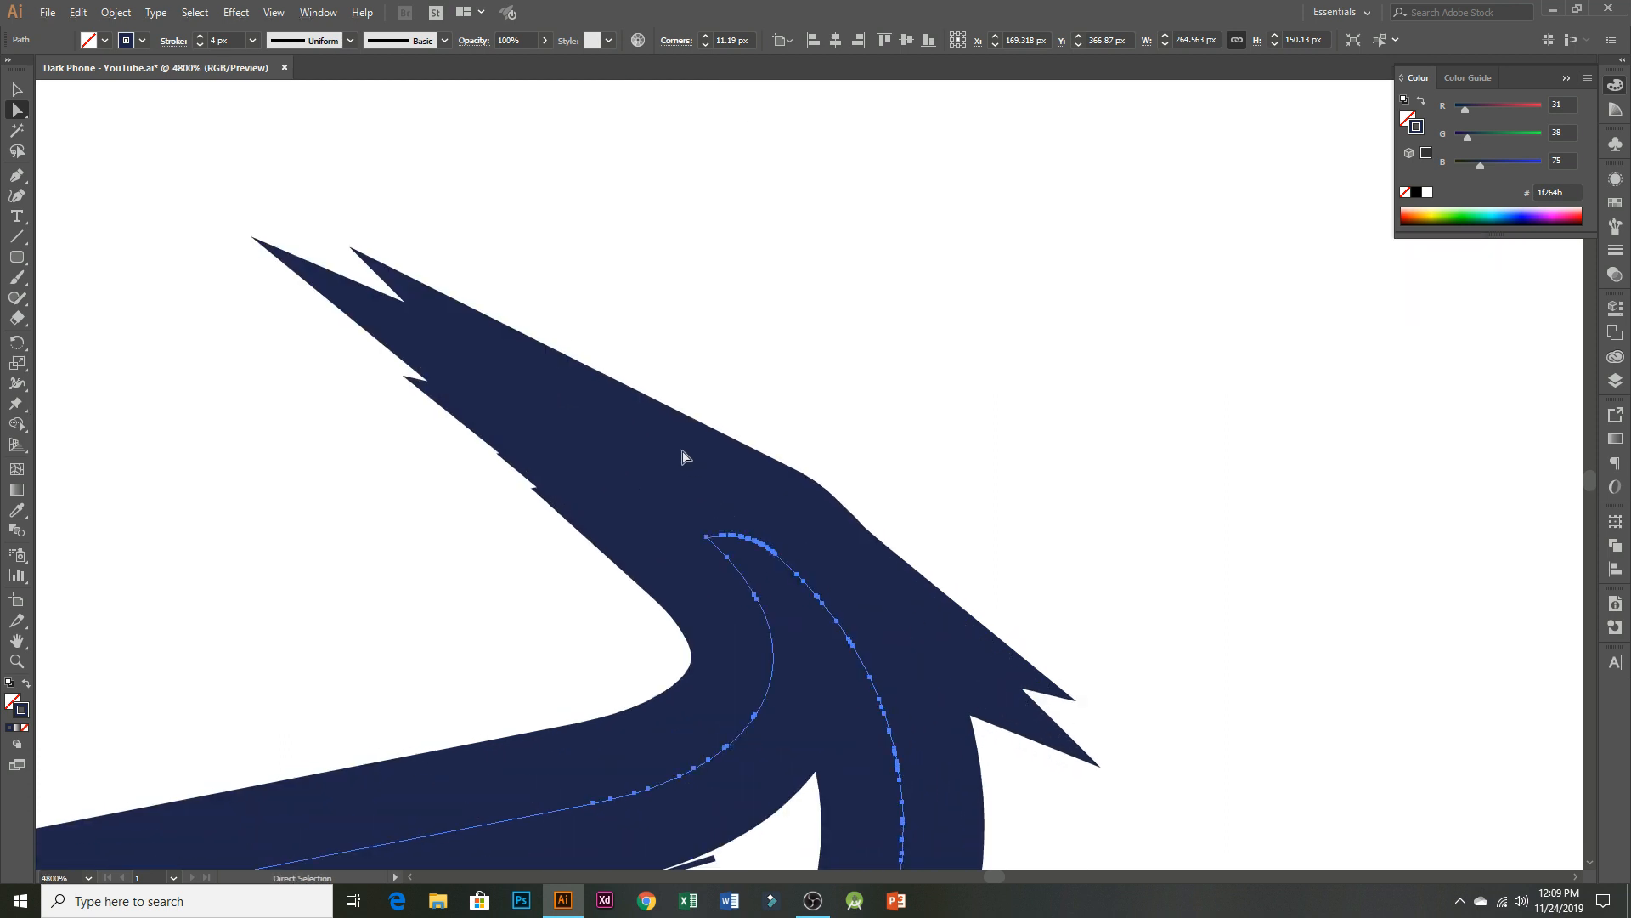
{"action": "left_click_drag", "start_coordinate": [765, 538], "coordinate": [802, 560]}
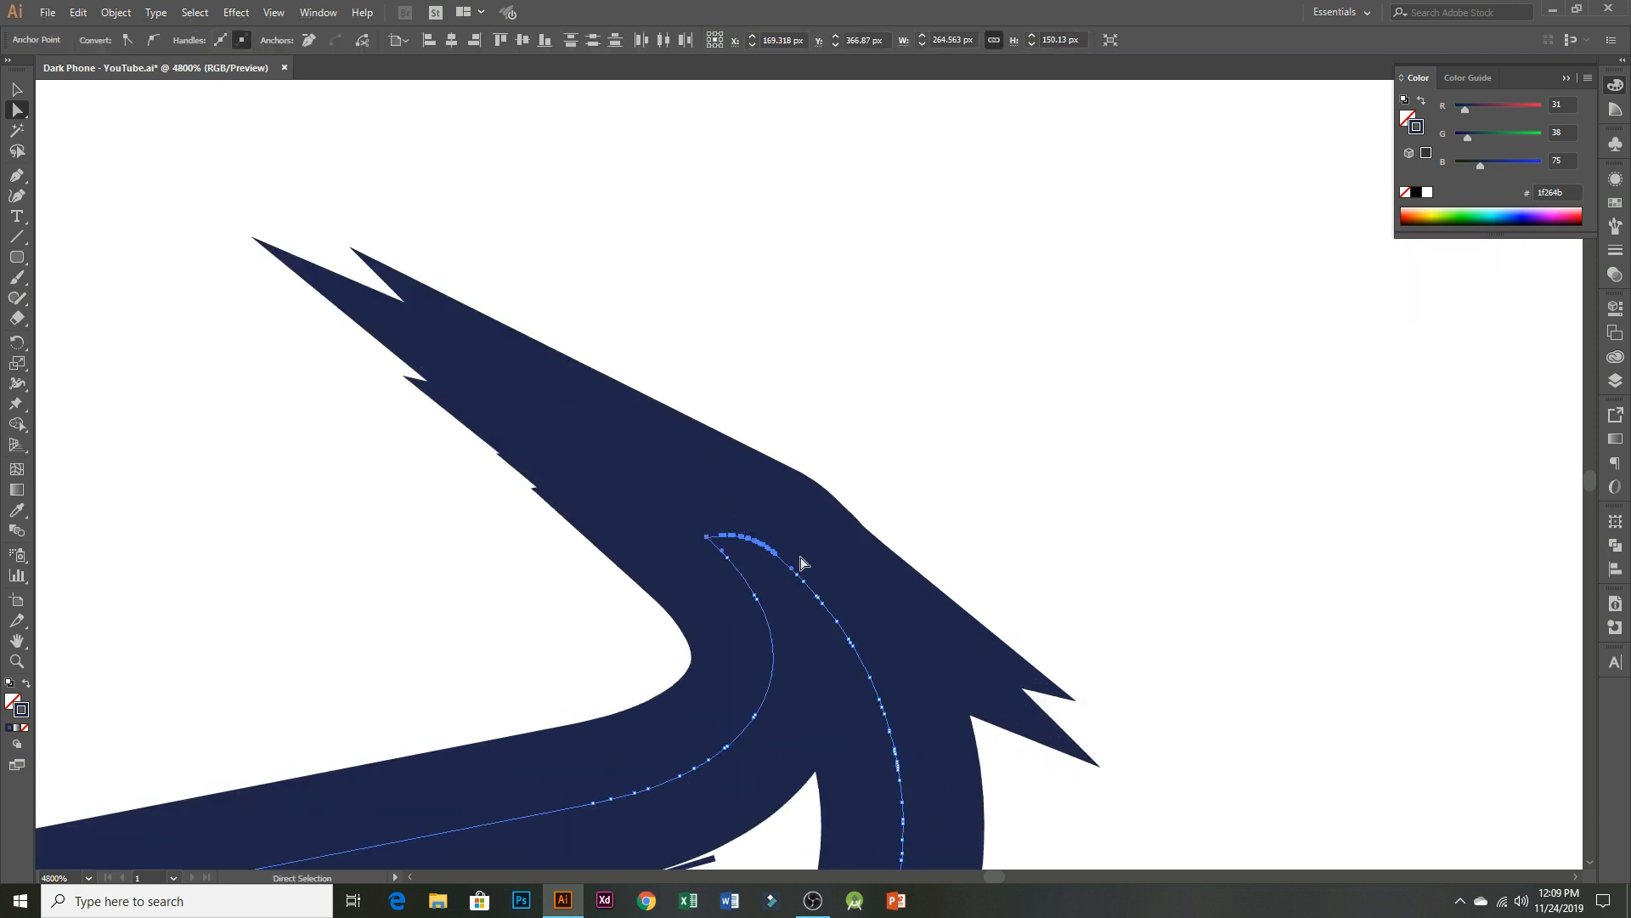
{"action": "key", "text": "Delete"}
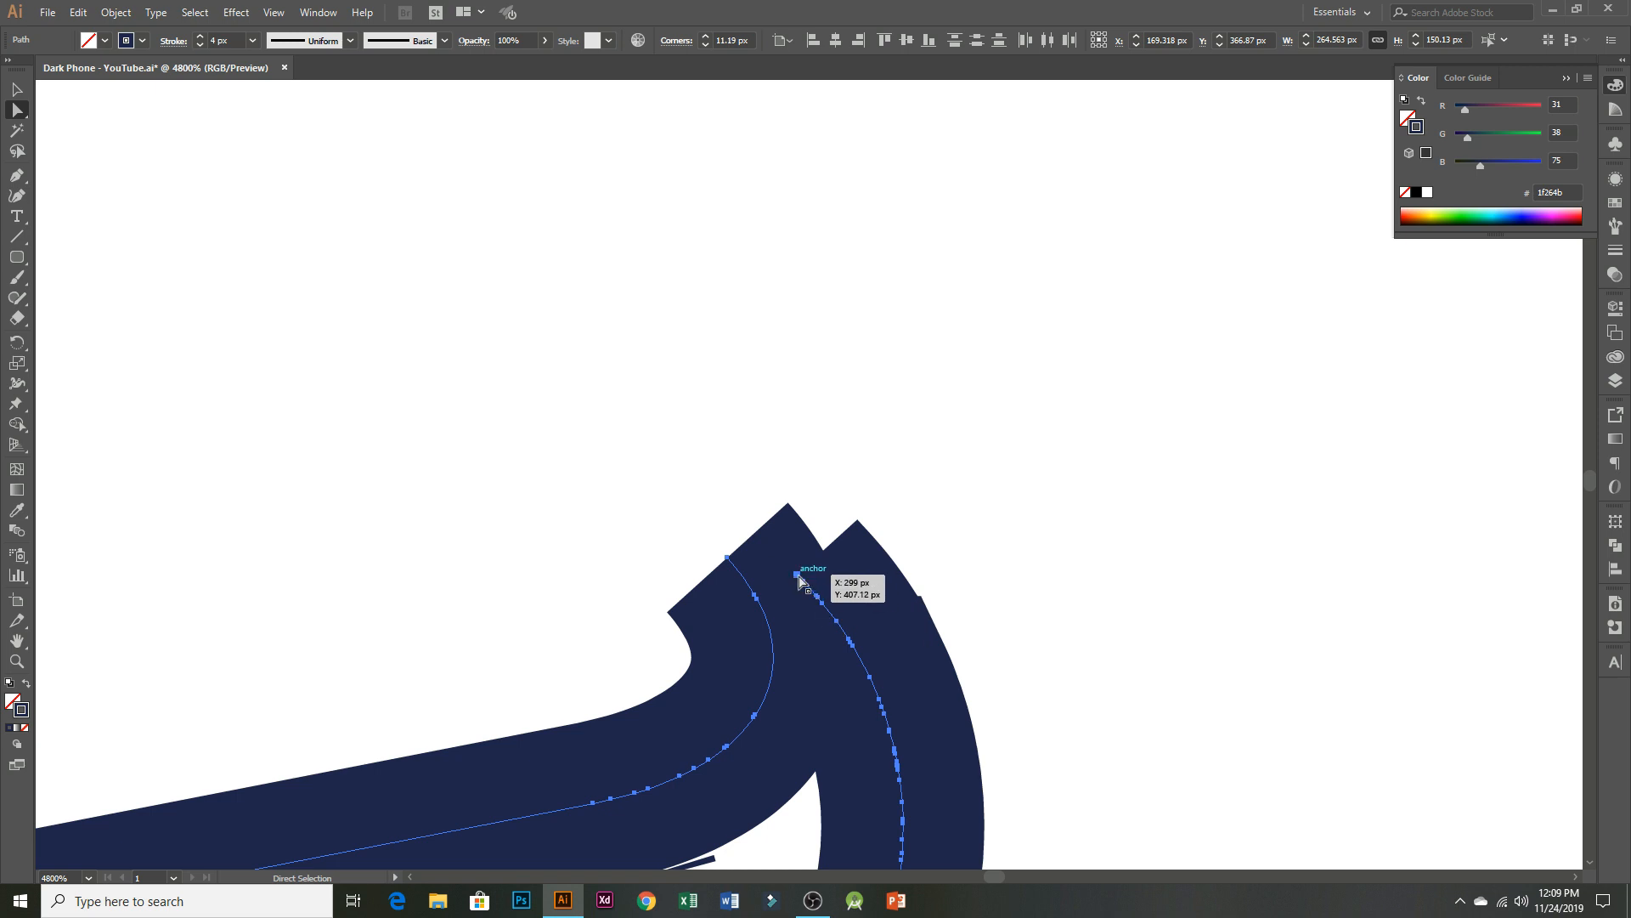
{"action": "scroll", "coordinate": [863, 612], "scroll_direction": "down", "scroll_amount": 3}
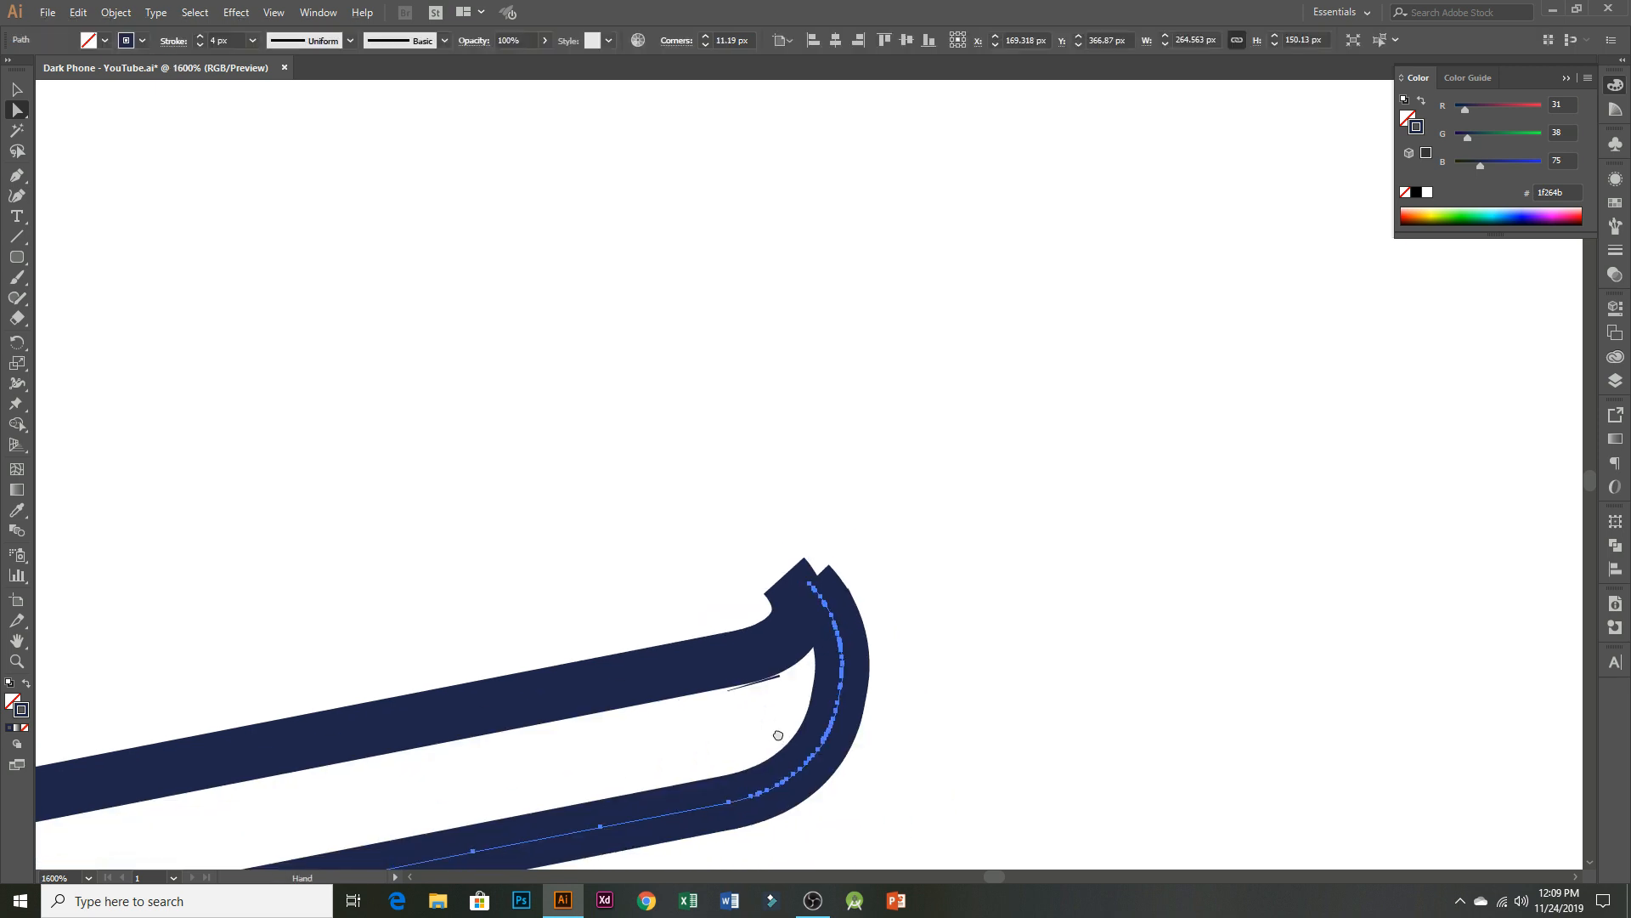
{"action": "left_click_drag", "start_coordinate": [742, 667], "coordinate": [741, 667]}
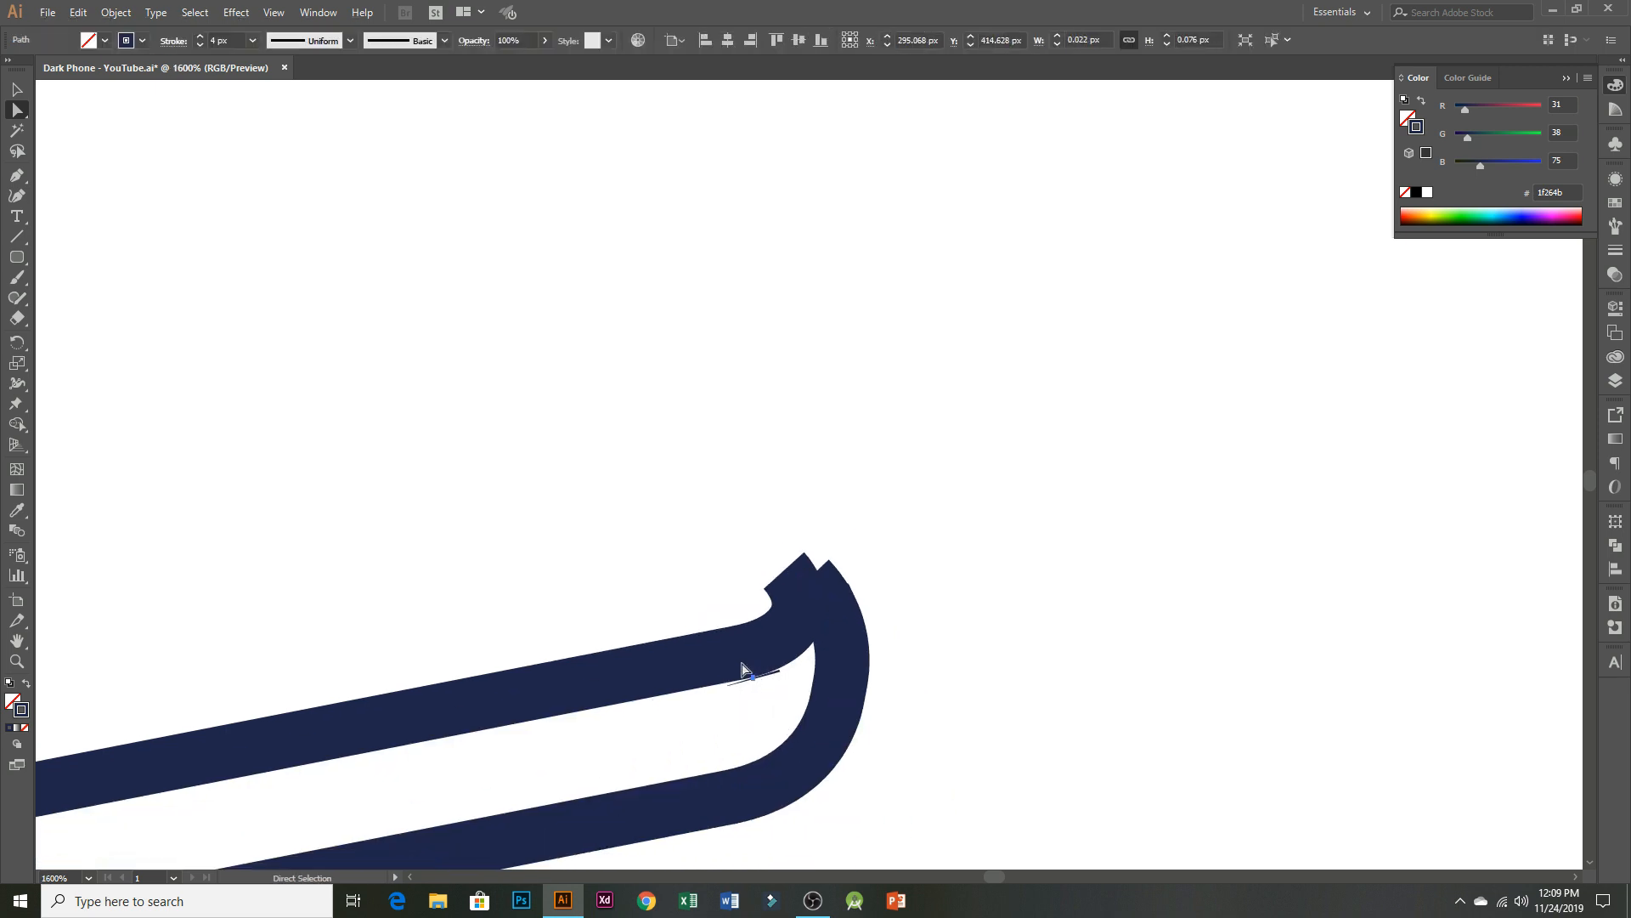
{"action": "left_click", "coordinate": [991, 761]}
- Delete the stray points and fragments that form spikes at the left side and top of the outline's lower bend
{"action": "scroll", "coordinate": [951, 754], "scroll_direction": "down", "scroll_amount": 3}
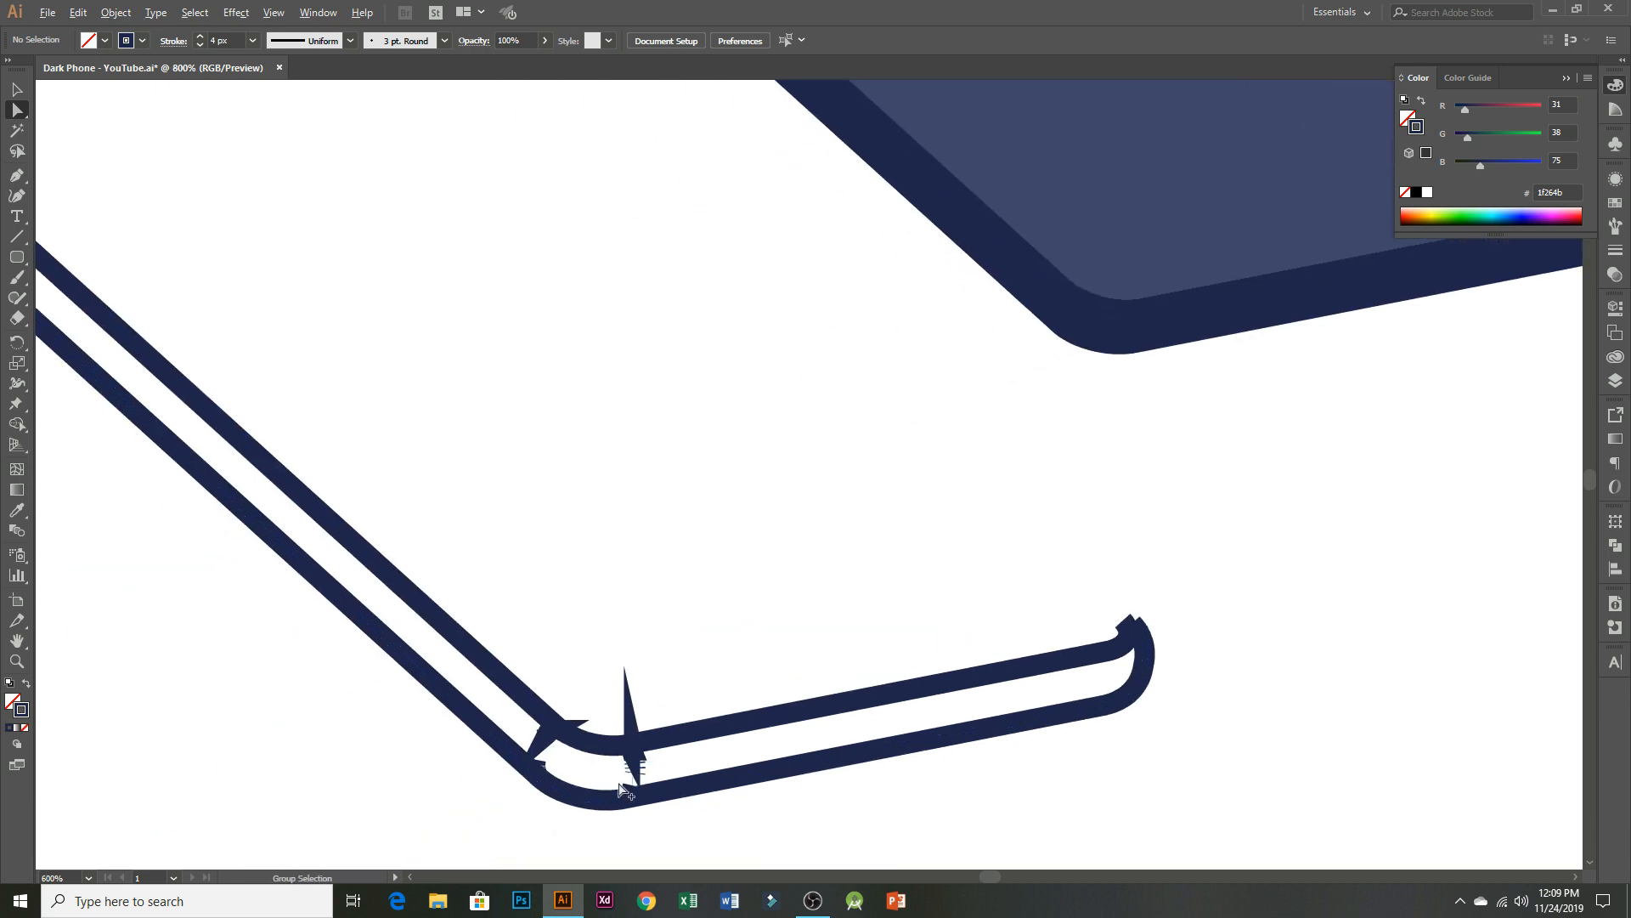
{"action": "scroll", "coordinate": [631, 780], "scroll_direction": "up", "scroll_amount": 3}
{"action": "left_click_drag", "start_coordinate": [706, 717], "coordinate": [579, 791]}
{"action": "key", "text": "Delete"}
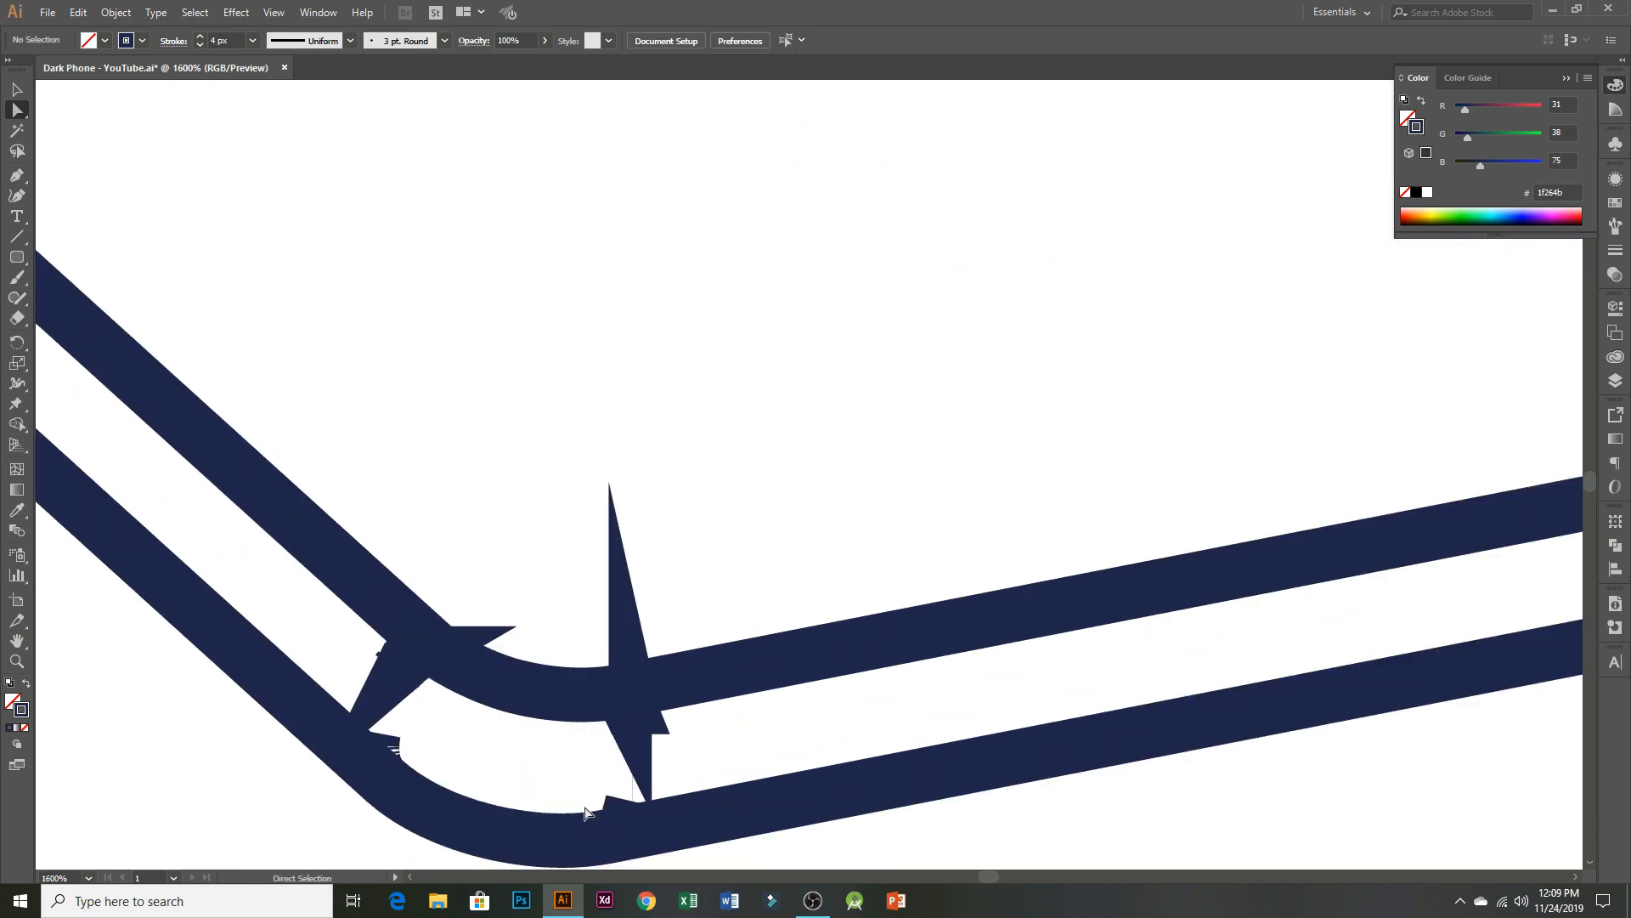
{"action": "left_click_drag", "start_coordinate": [379, 689], "coordinate": [441, 728]}
{"action": "left_click_drag", "start_coordinate": [350, 636], "coordinate": [373, 726]}
{"action": "key", "text": "Delete"}
{"action": "scroll", "coordinate": [405, 740], "scroll_direction": "down", "scroll_amount": 1}
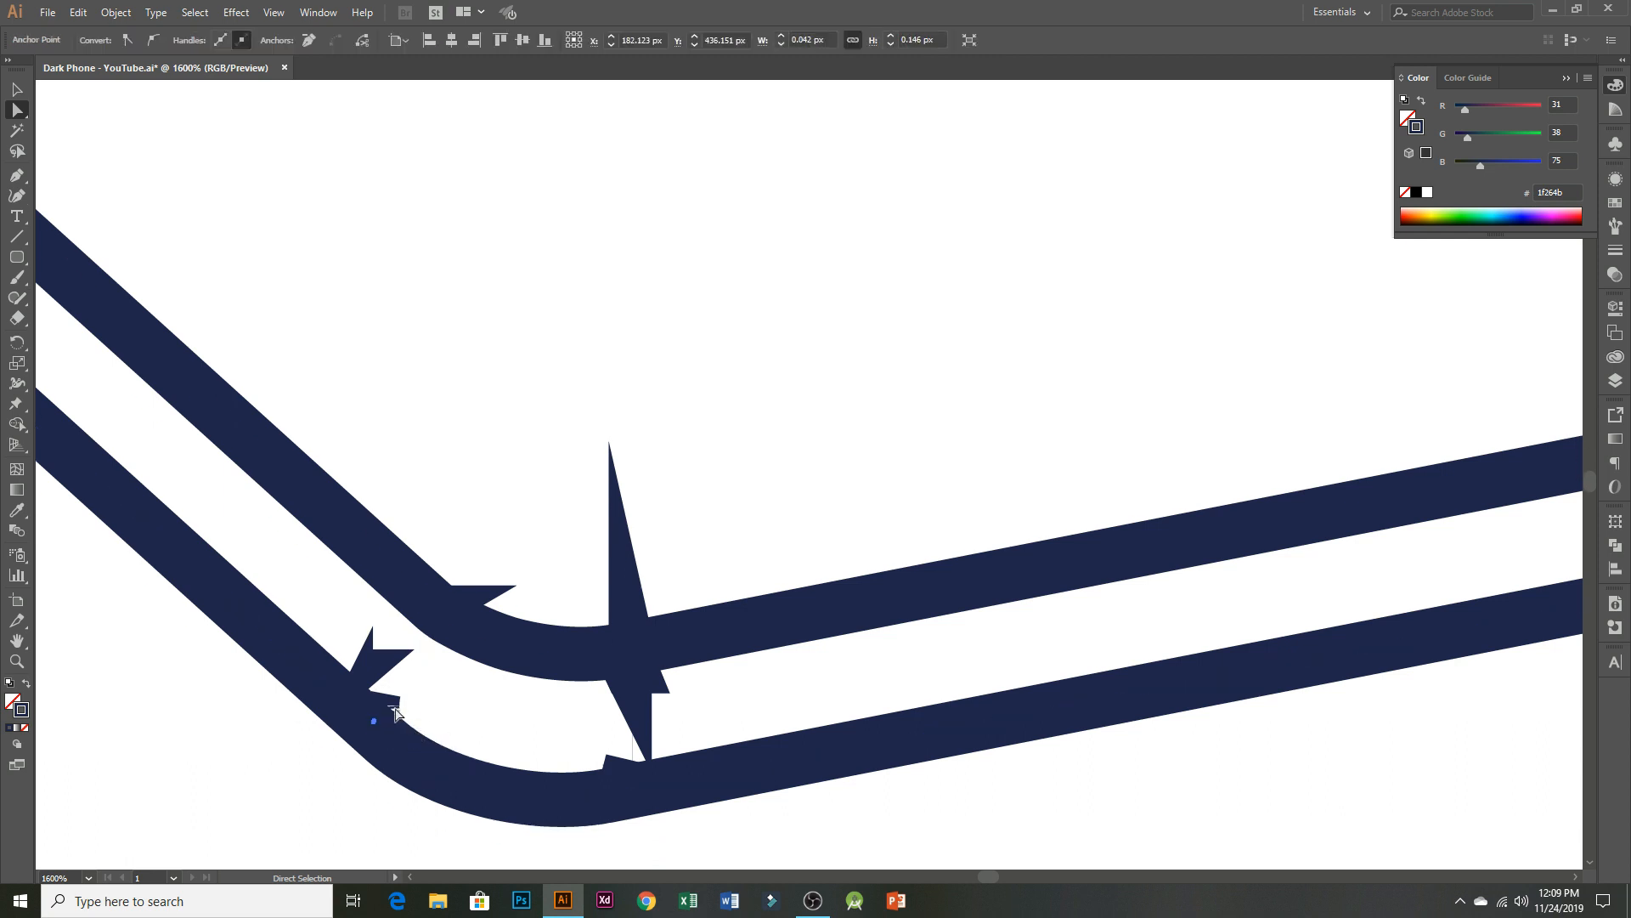
{"action": "key", "text": "Delete"}
{"action": "scroll", "coordinate": [366, 730], "scroll_direction": "up", "scroll_amount": 2}
{"action": "left_click_drag", "start_coordinate": [474, 623], "coordinate": [375, 712]}
{"action": "key", "text": "Delete"}
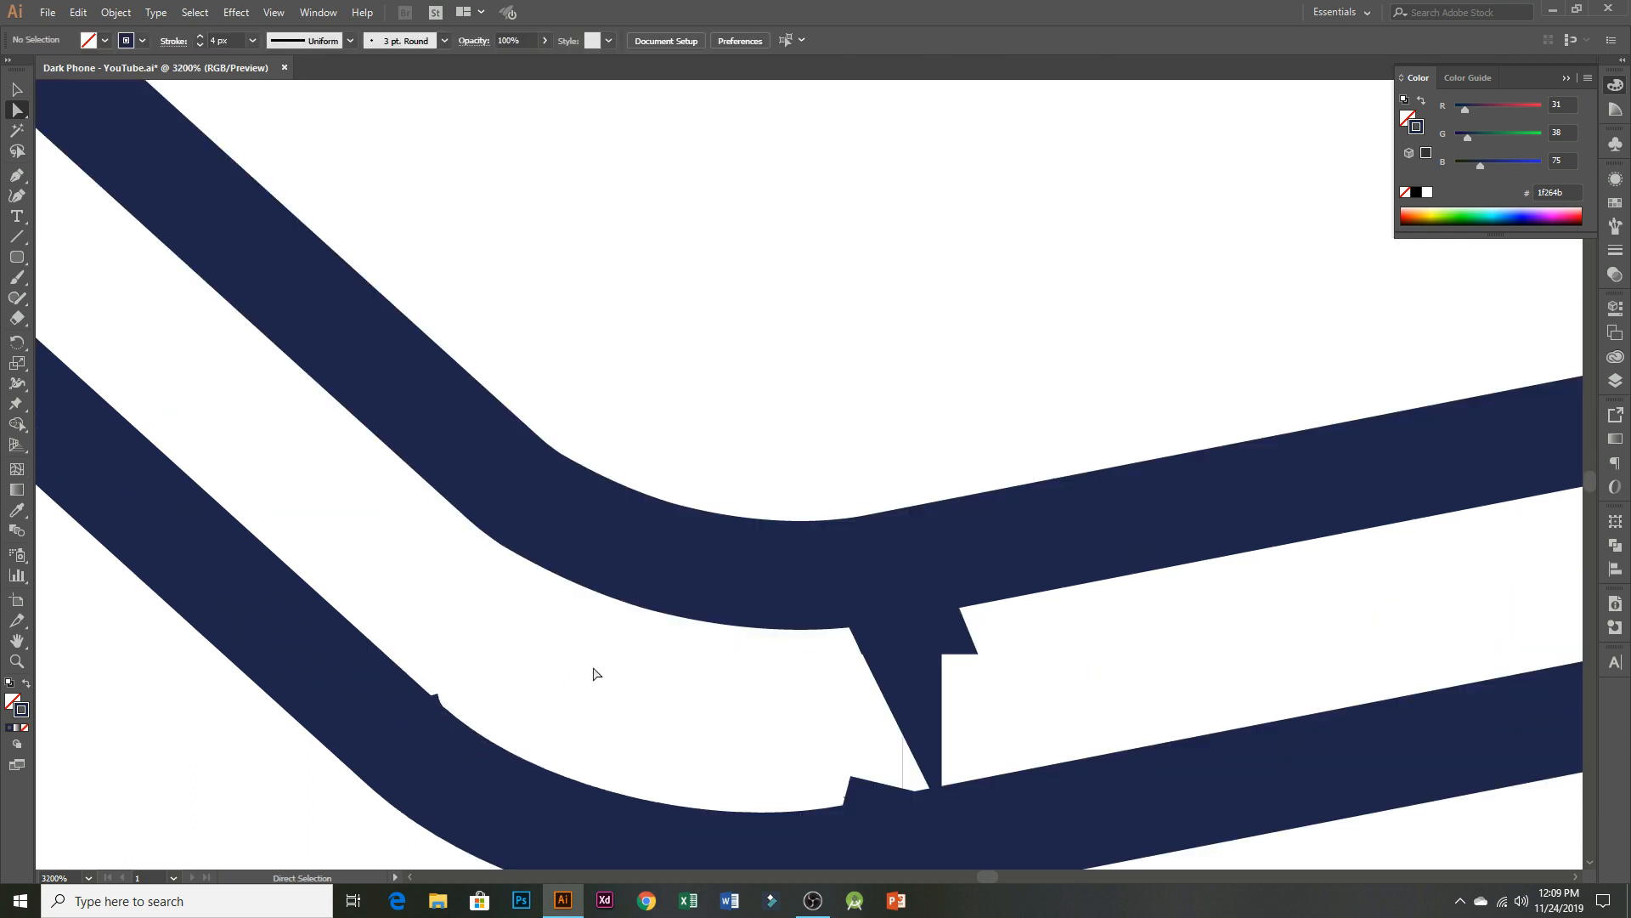
- Delete the remaining stray fragments bridging the inner and outer lines at the outline's lower bend
{"action": "scroll", "coordinate": [594, 674], "scroll_direction": "down", "scroll_amount": 5}
{"action": "scroll", "coordinate": [697, 702], "scroll_direction": "down", "scroll_amount": 3}
{"action": "scroll", "coordinate": [717, 699], "scroll_direction": "up", "scroll_amount": 6}
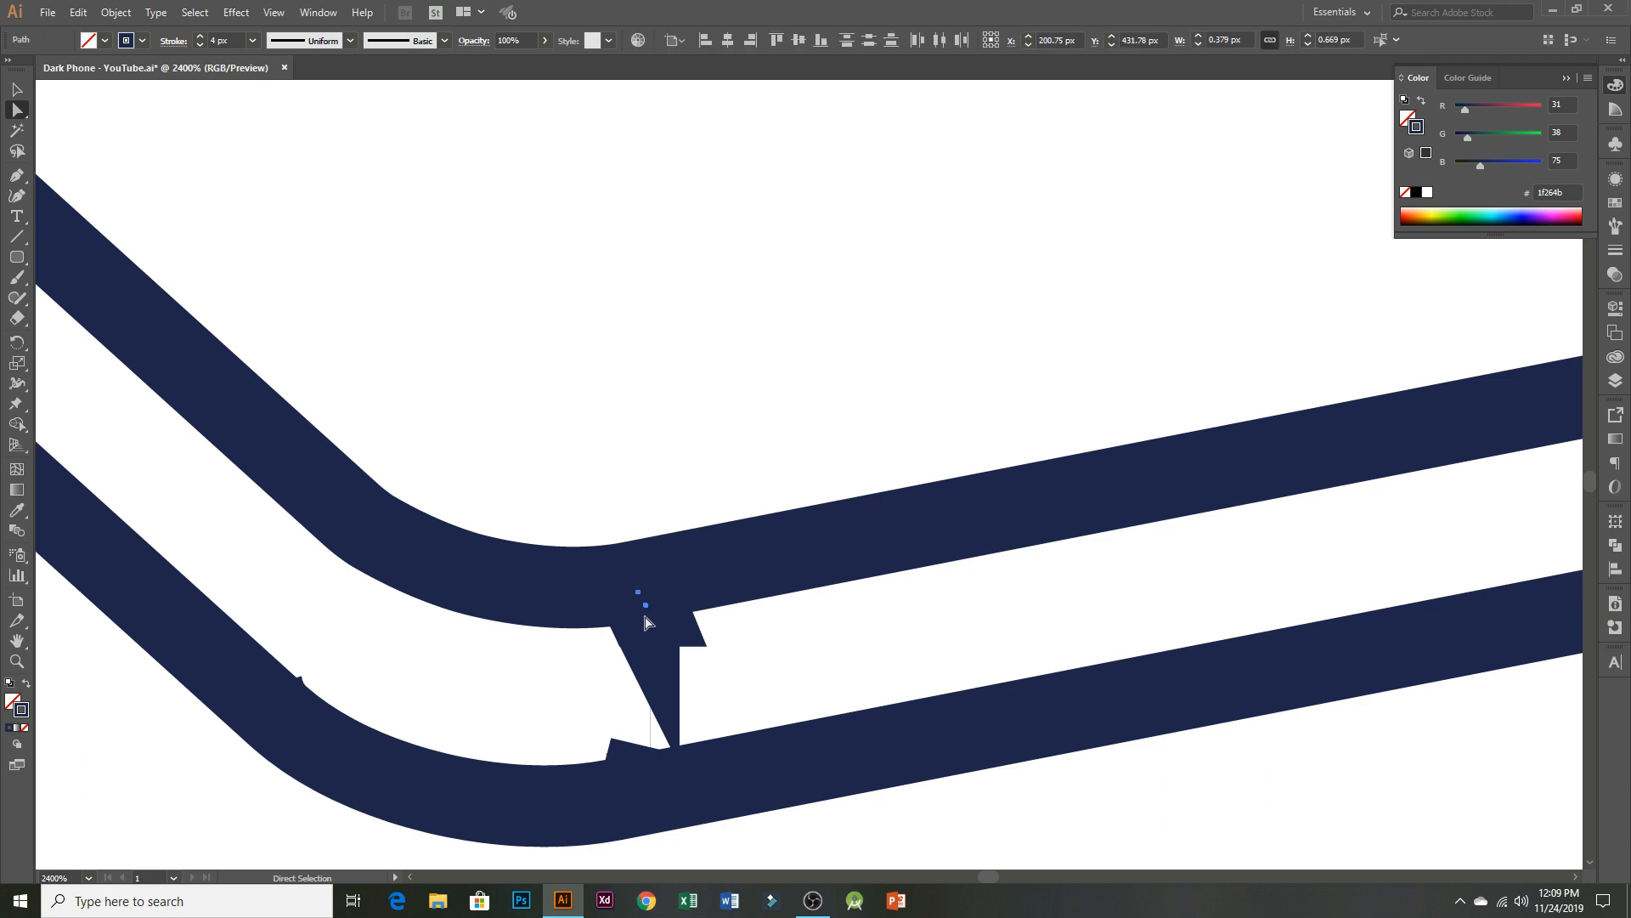
{"action": "scroll", "coordinate": [712, 662], "scroll_direction": "down", "scroll_amount": 4}
{"action": "left_click", "coordinate": [716, 698]}
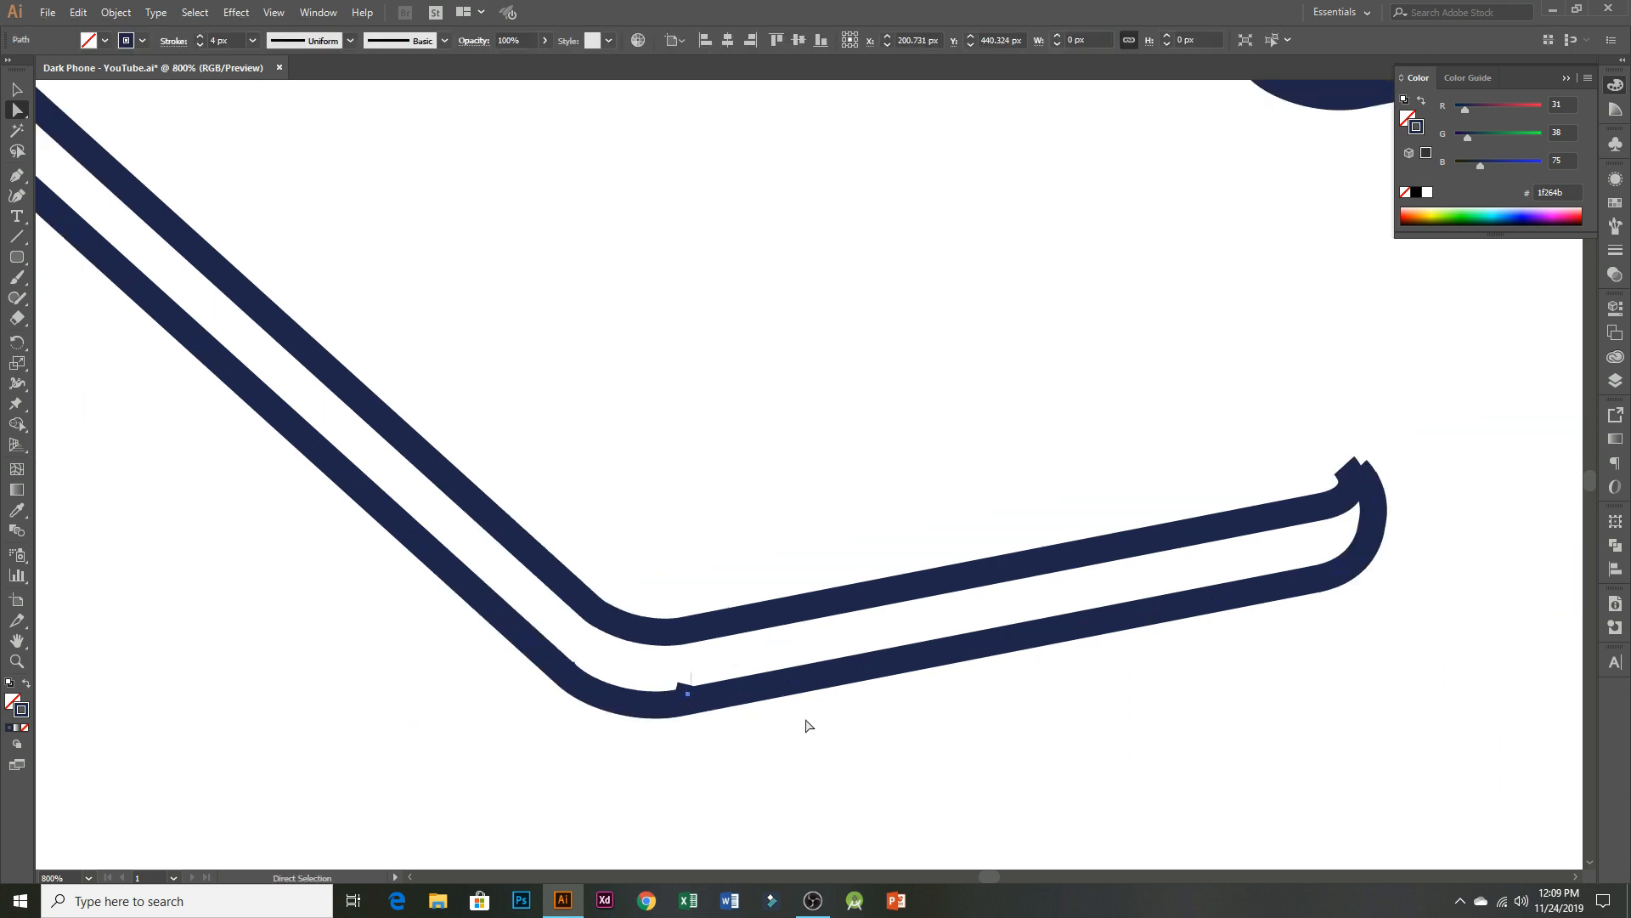
{"action": "left_click", "coordinate": [795, 720]}
{"action": "scroll", "coordinate": [727, 705], "scroll_direction": "down", "scroll_amount": 1}
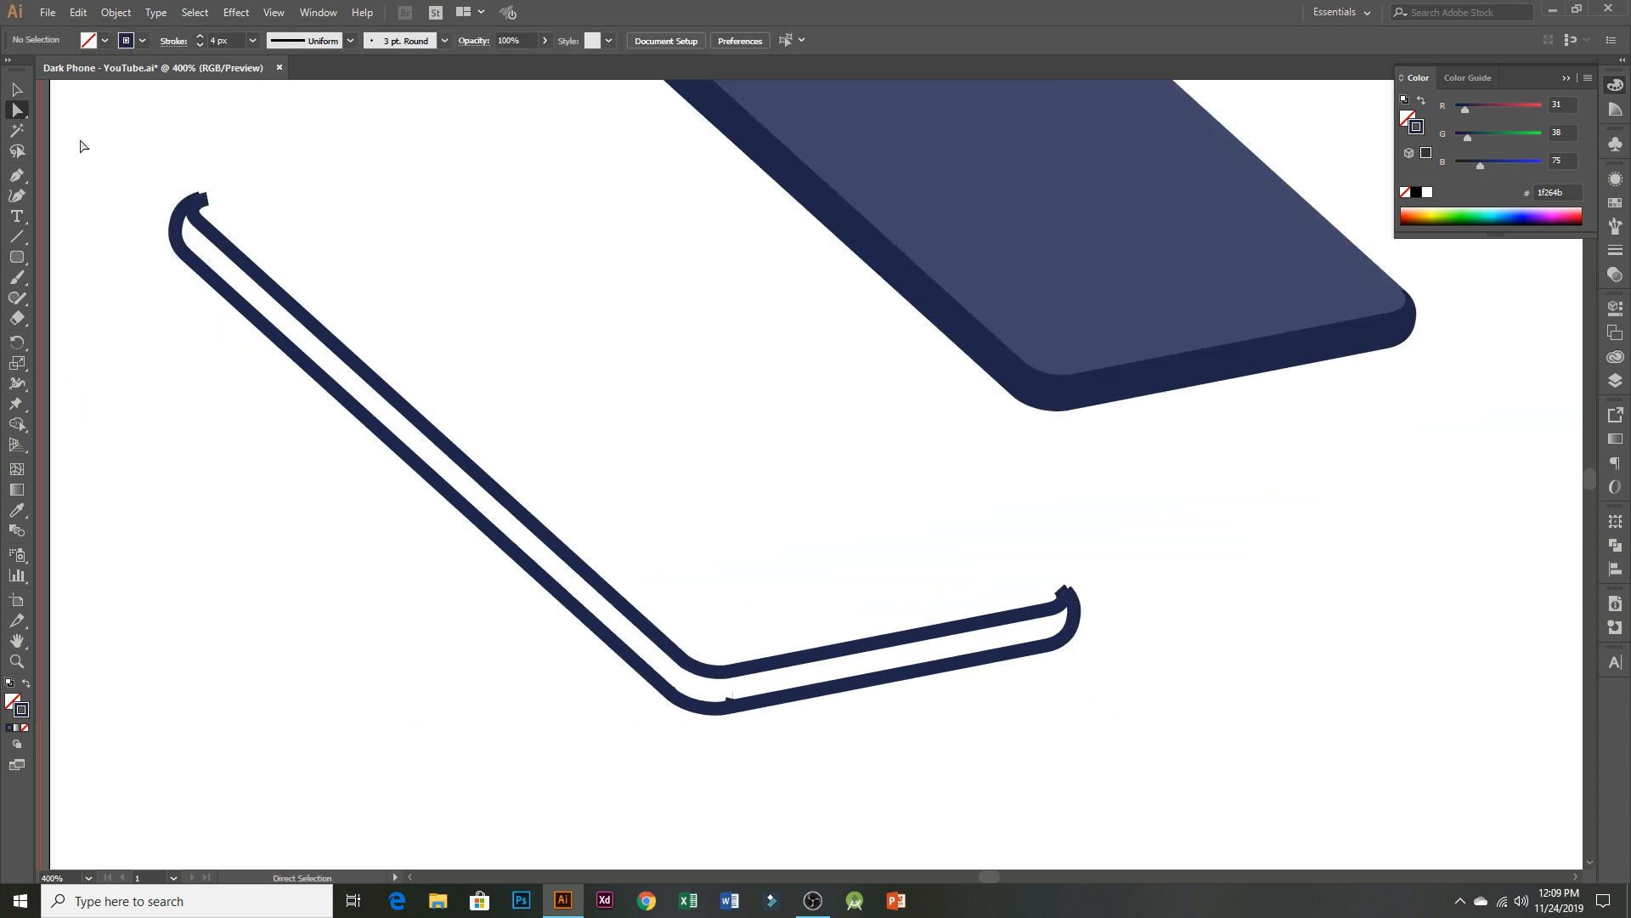
- Reduce the stroke weight of the outline's inner line to 2 px
{"action": "left_click", "coordinate": [15, 89]}
{"action": "left_click", "coordinate": [325, 339]}
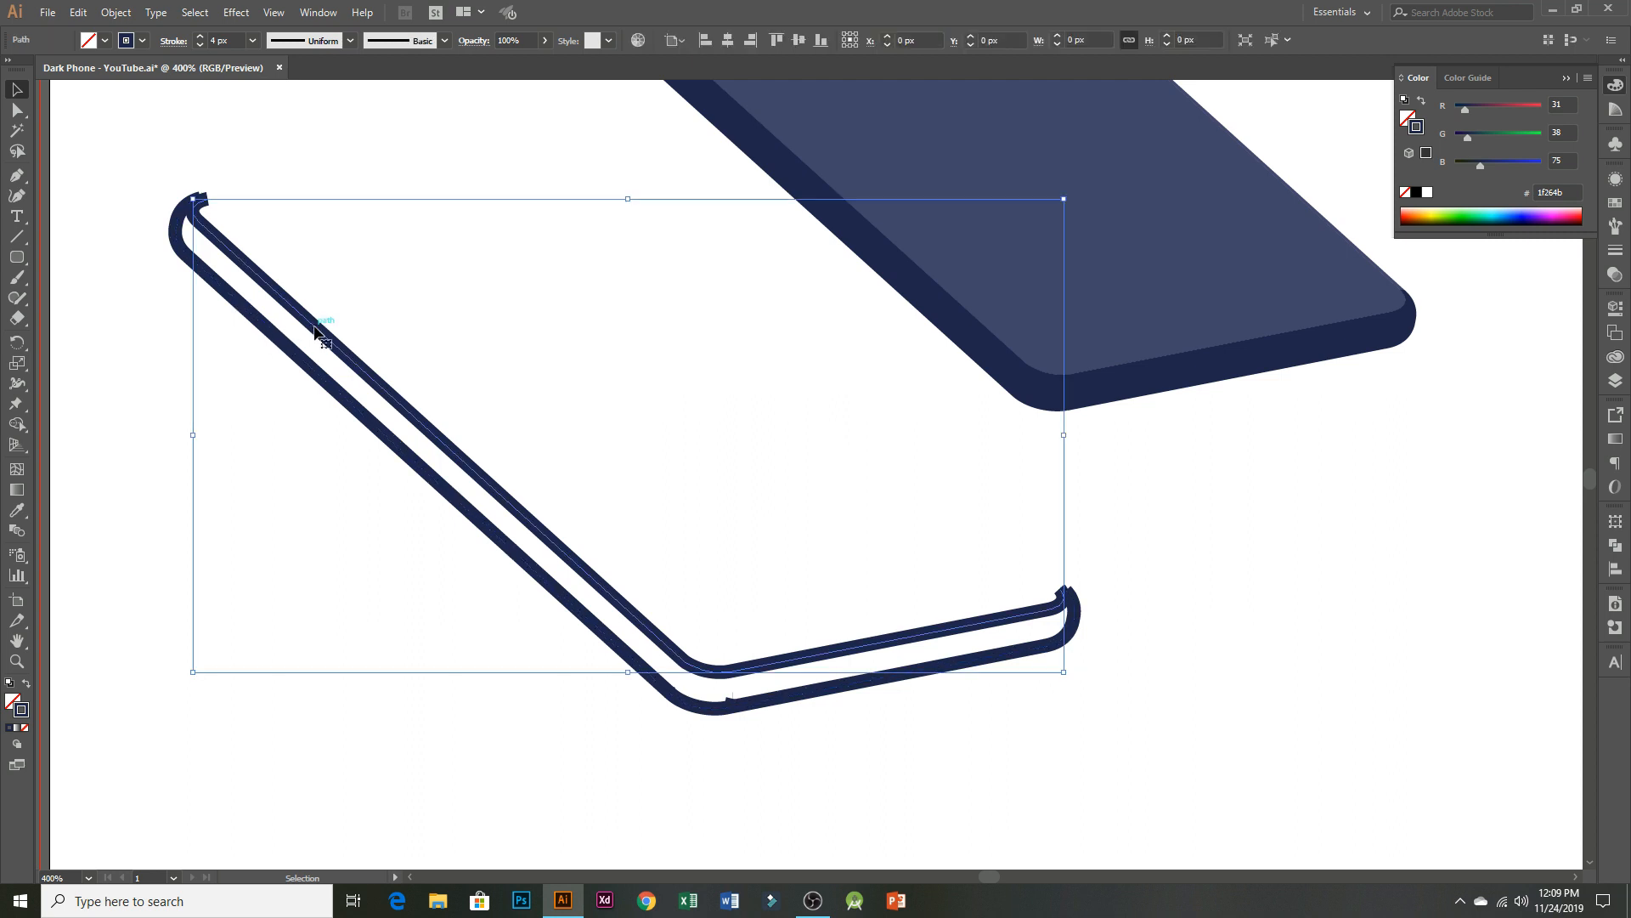
{"action": "left_click", "coordinate": [198, 45]}
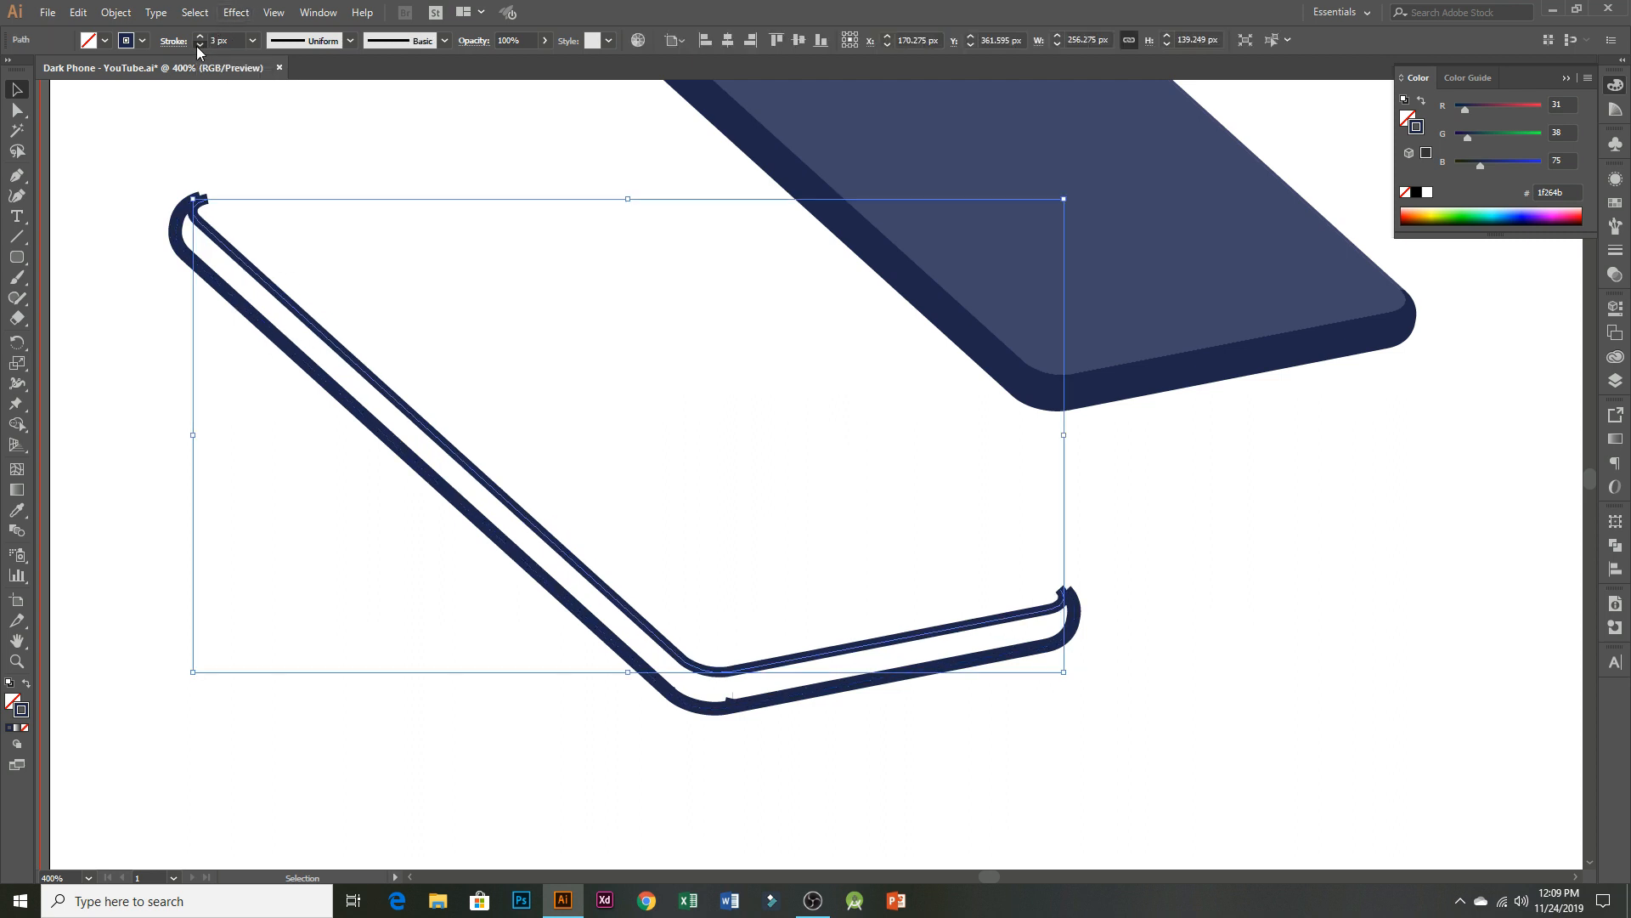
{"action": "left_click", "coordinate": [198, 45]}
{"action": "left_click", "coordinate": [242, 372]}
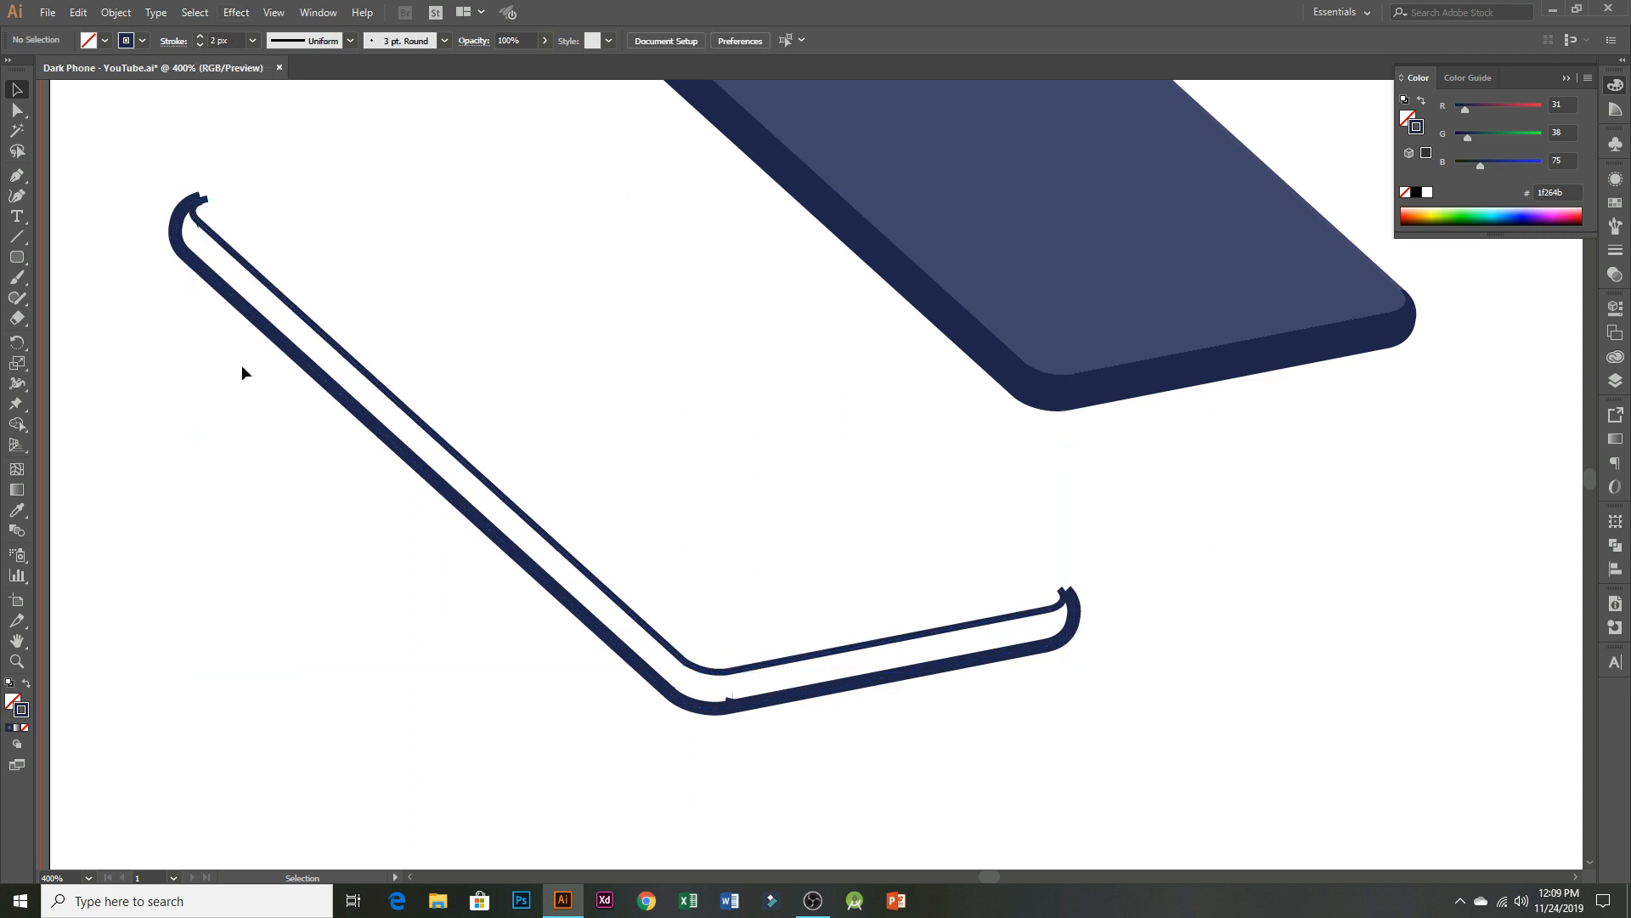
- Expand the fill and stroke of both the inner and outer edge lines into shapes
{"action": "left_click", "coordinate": [313, 368]}
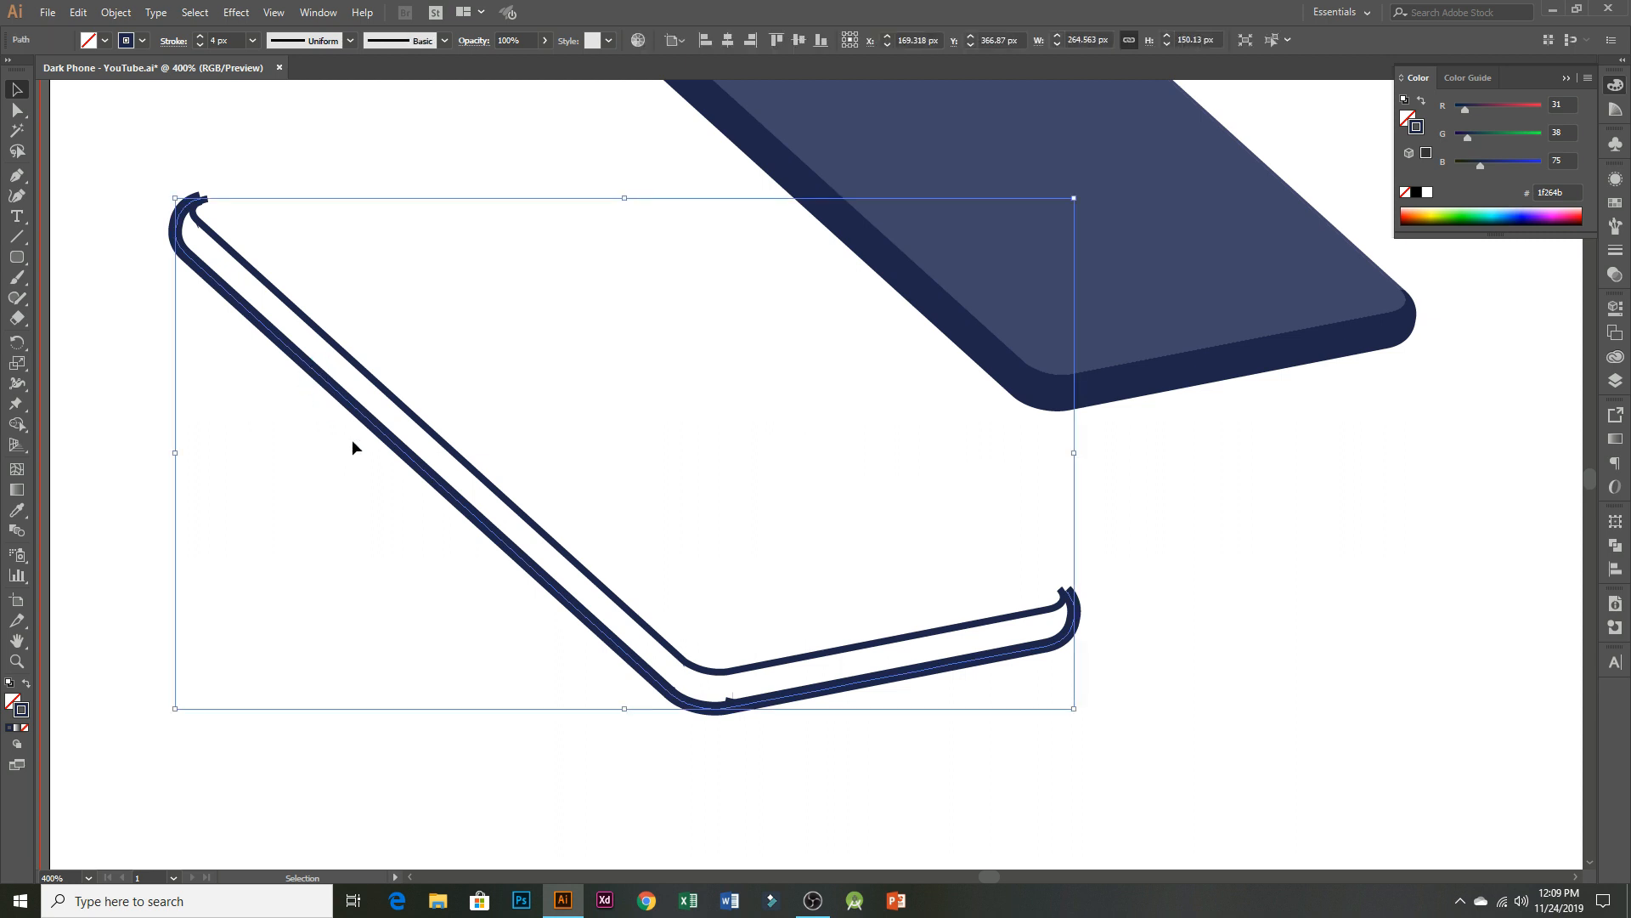
{"action": "scroll", "coordinate": [386, 456], "scroll_direction": "down", "scroll_amount": 1}
{"action": "scroll", "coordinate": [346, 474], "scroll_direction": "left", "scroll_amount": 2}
{"action": "left_click_drag", "start_coordinate": [502, 373], "coordinate": [401, 478]}
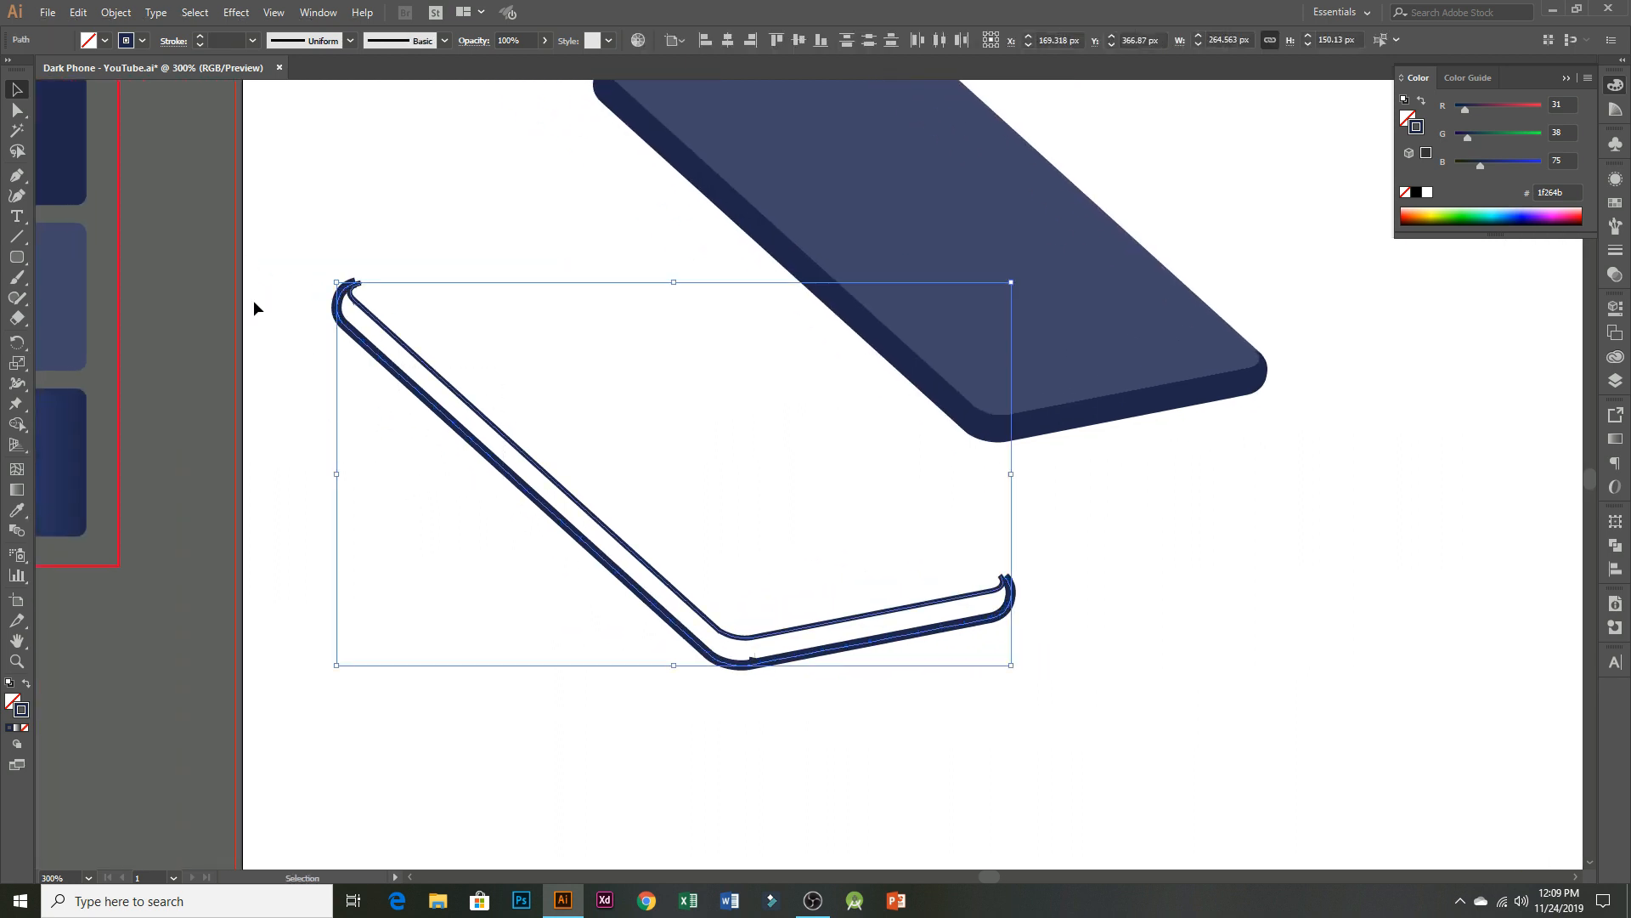
{"action": "left_click", "coordinate": [115, 12]}
{"action": "left_click", "coordinate": [208, 195]}
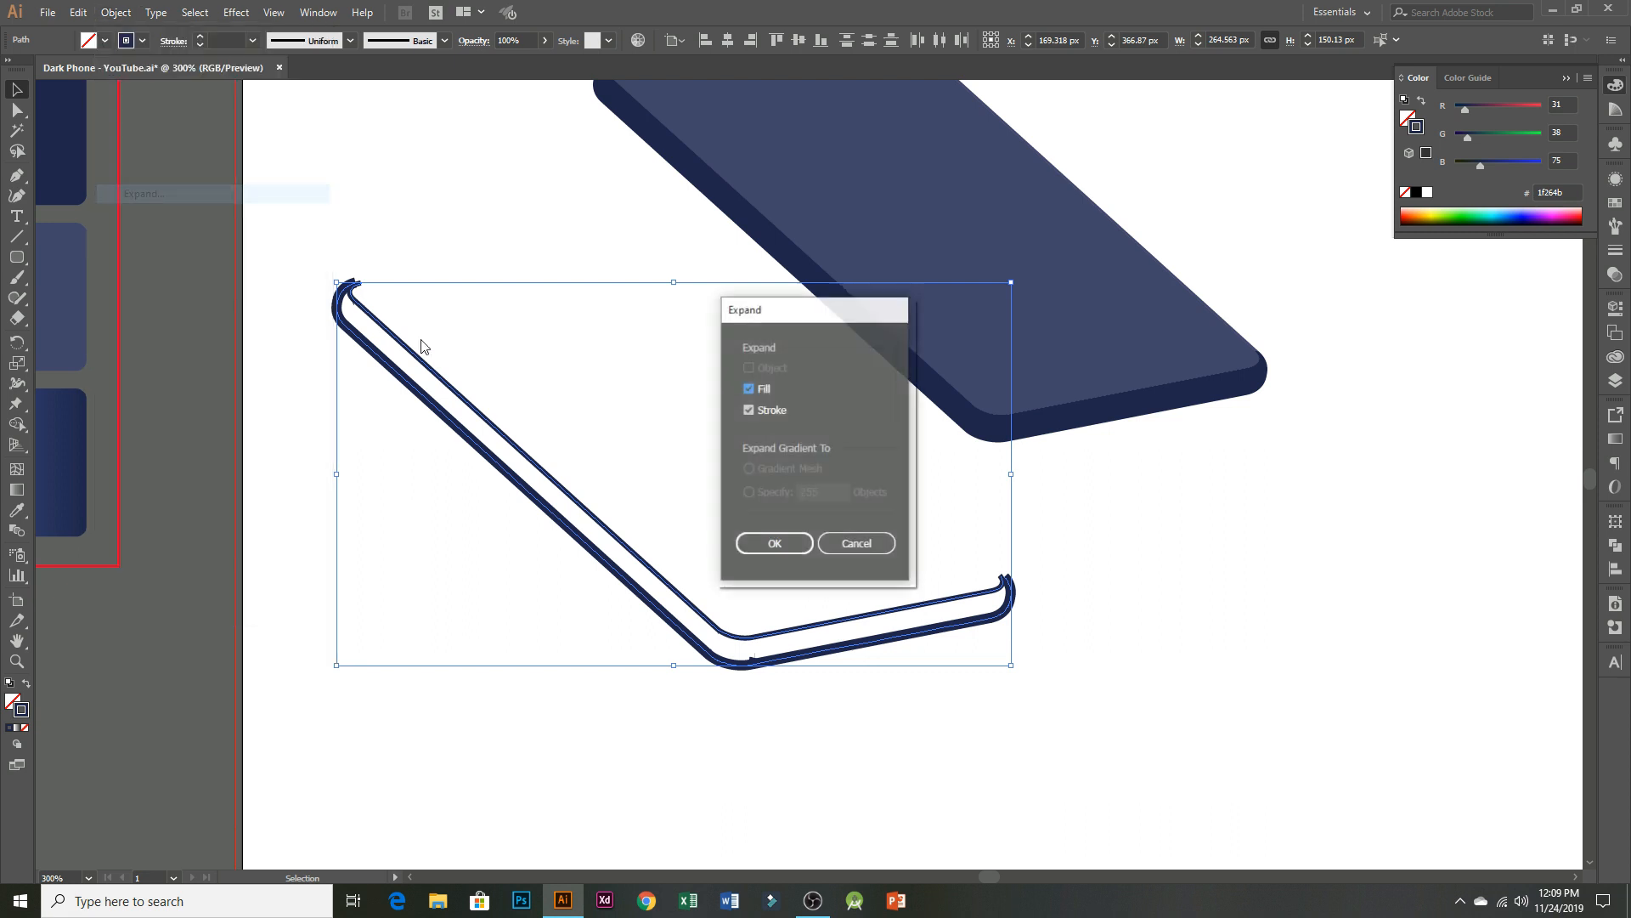
{"action": "left_click", "coordinate": [774, 544]}
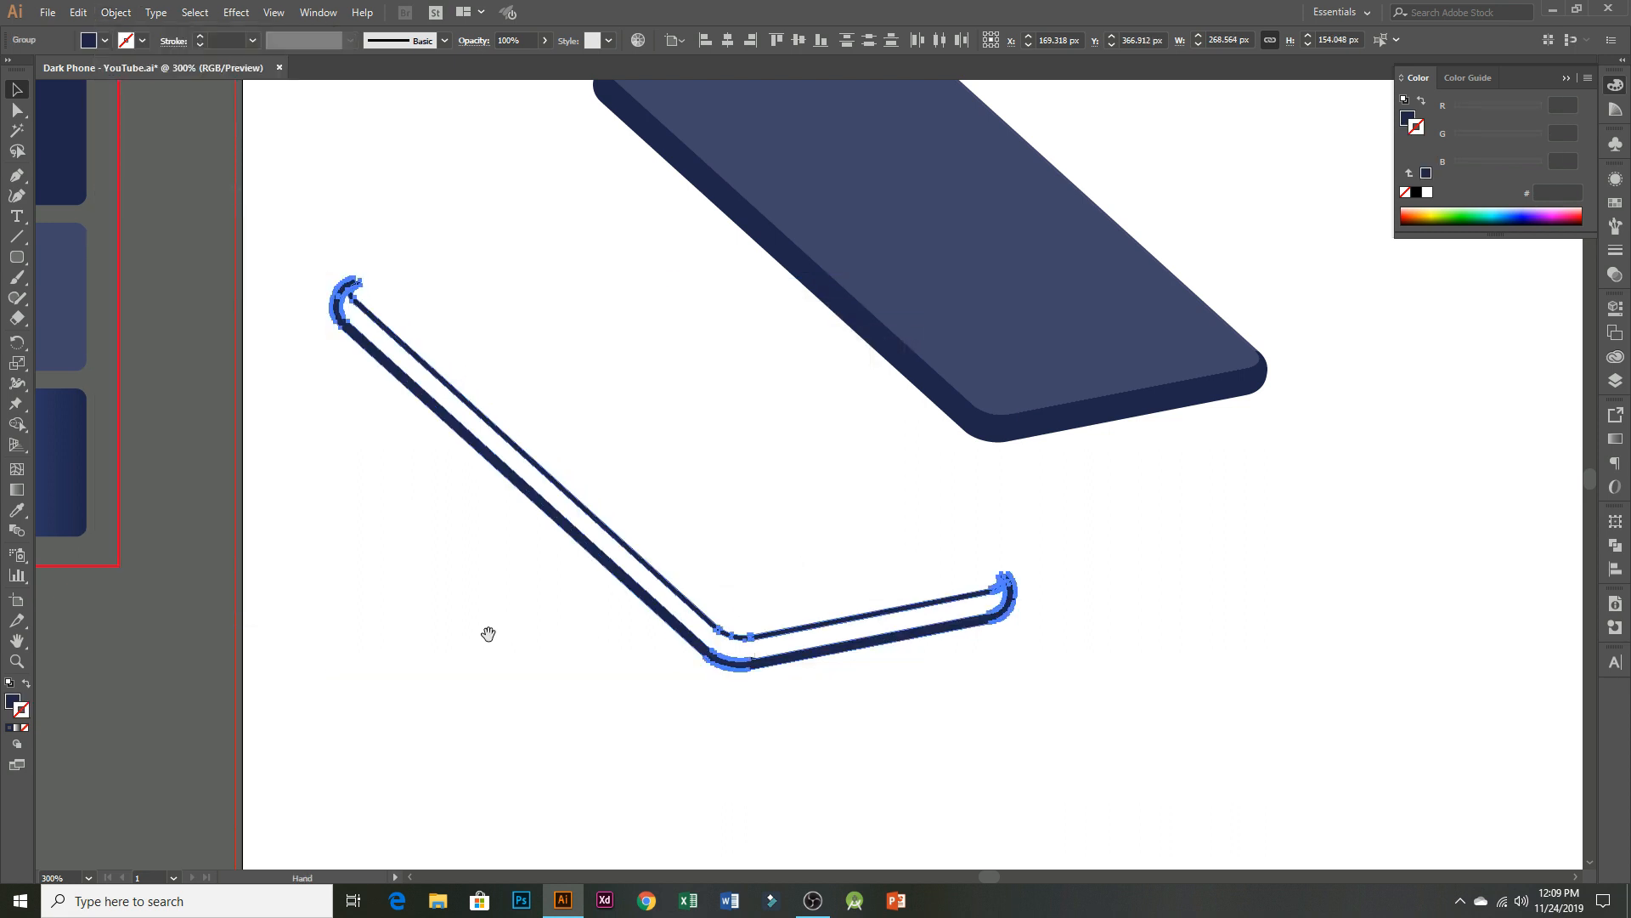
- Recolour the expanded outer line with the #41548f palette swatch using the Eyedropper
{"action": "scroll", "coordinate": [752, 692], "scroll_direction": "left", "scroll_amount": 3}
{"action": "scroll", "coordinate": [739, 703], "scroll_direction": "up", "scroll_amount": 1}
{"action": "left_click", "coordinate": [735, 712]}
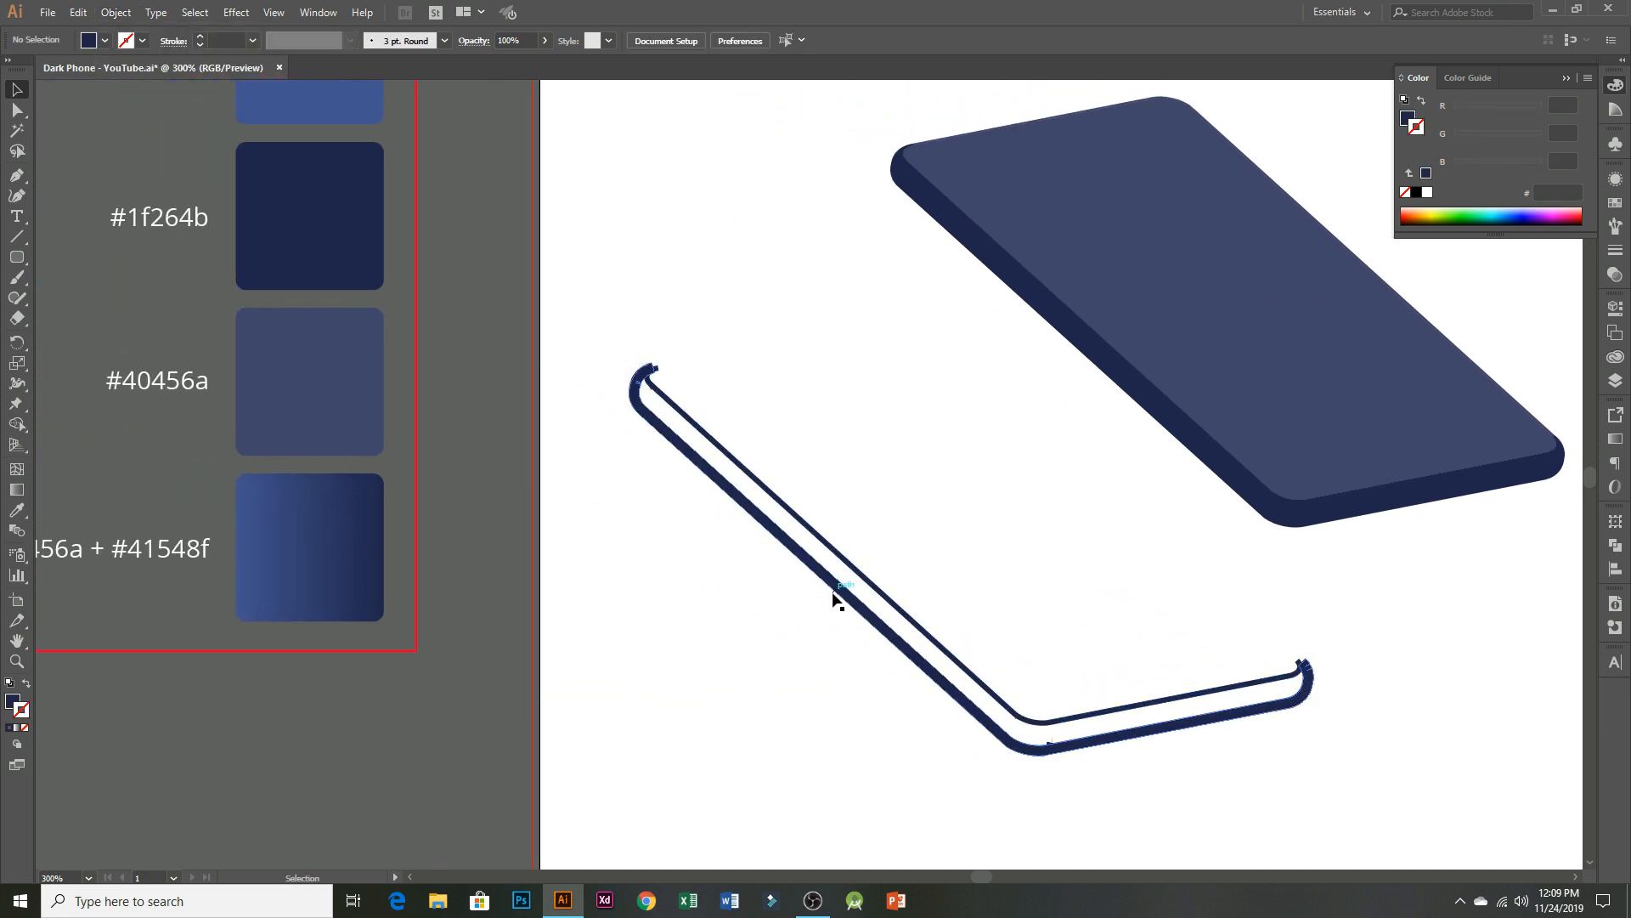
{"action": "left_click", "coordinate": [834, 592]}
{"action": "key", "text": "i"}
{"action": "scroll", "coordinate": [335, 186], "scroll_direction": "up", "scroll_amount": 2}
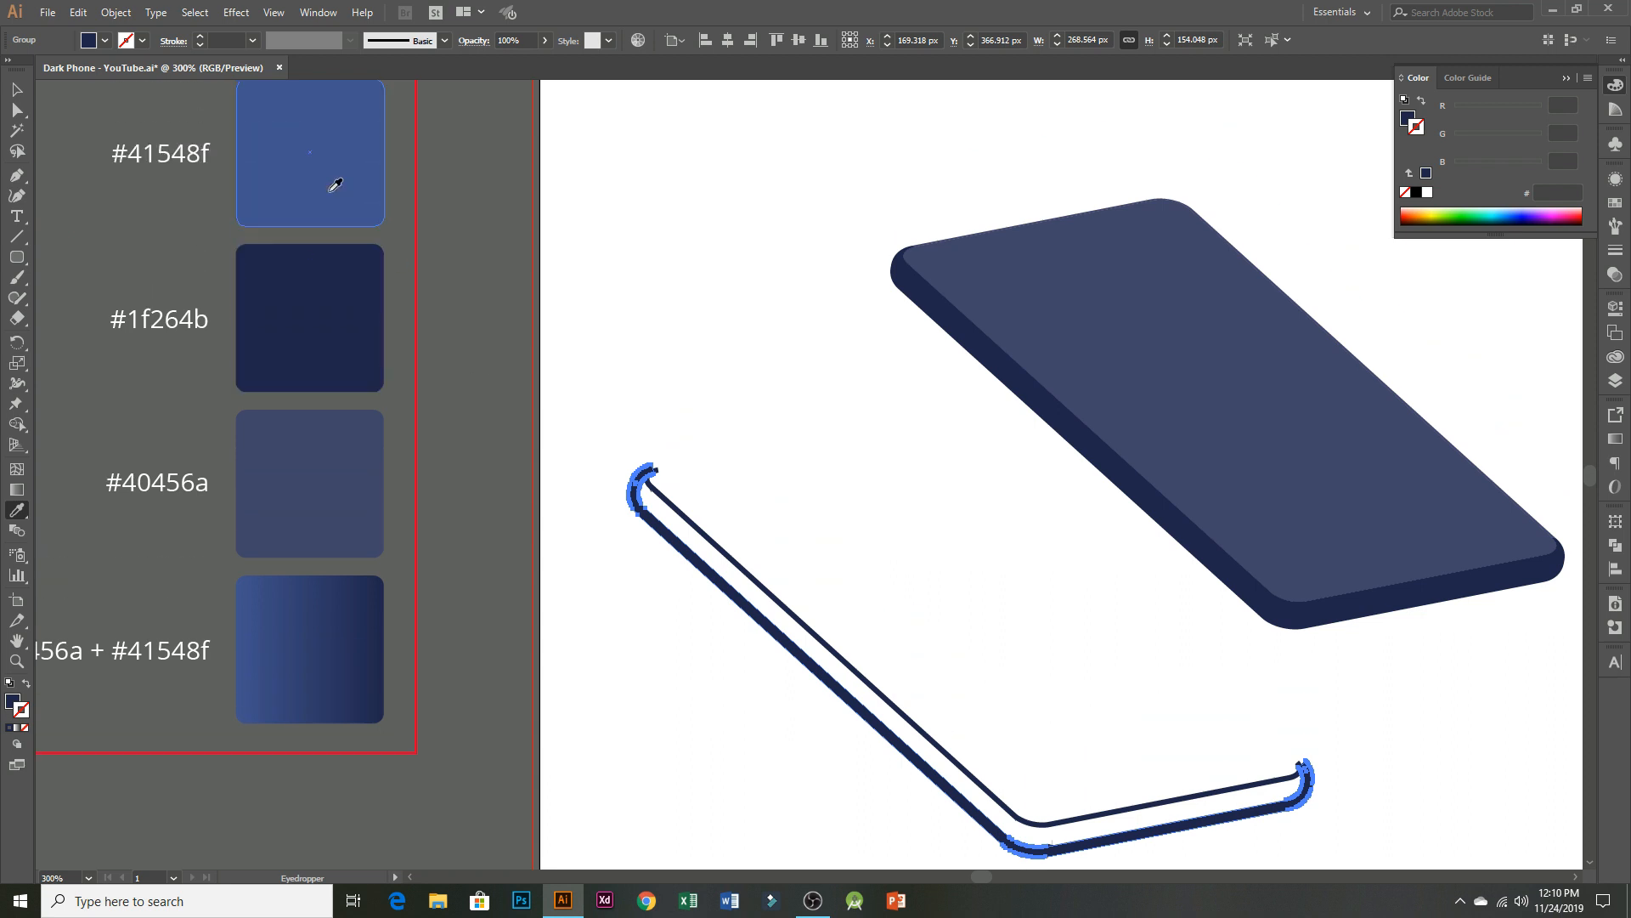
{"action": "left_click", "coordinate": [331, 134]}
{"action": "left_click", "coordinate": [17, 89]}
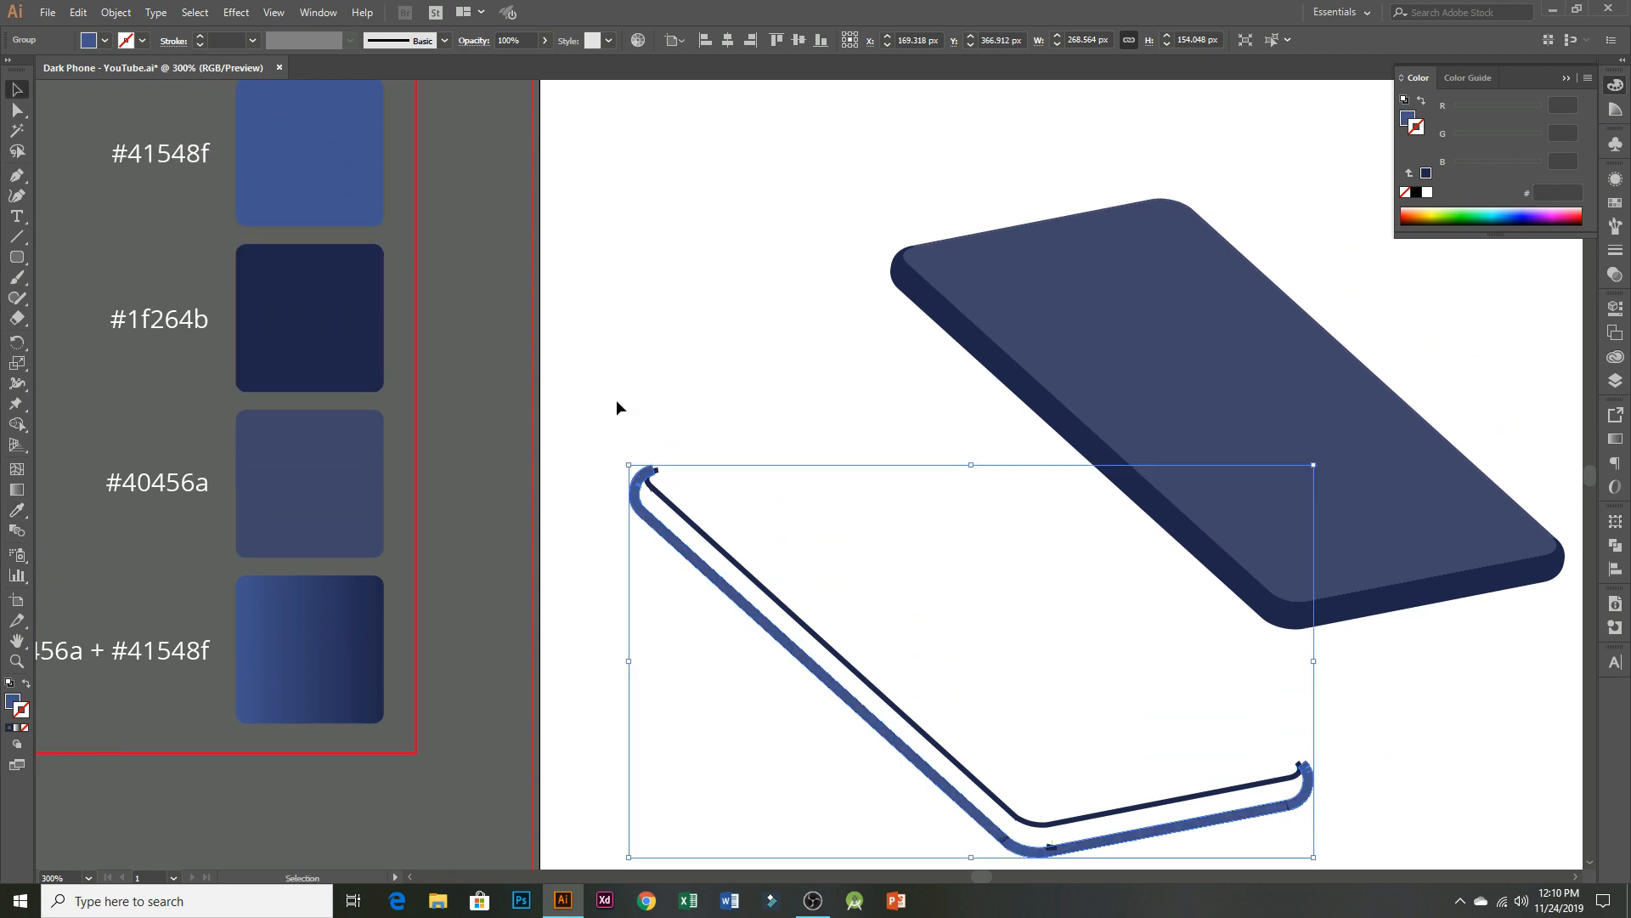
- Recolour the thin inner line by sampling the phone's front face with the Eyedropper
{"action": "left_click", "coordinate": [615, 401]}
{"action": "left_click", "coordinate": [716, 545]}
{"action": "key", "text": "i"}
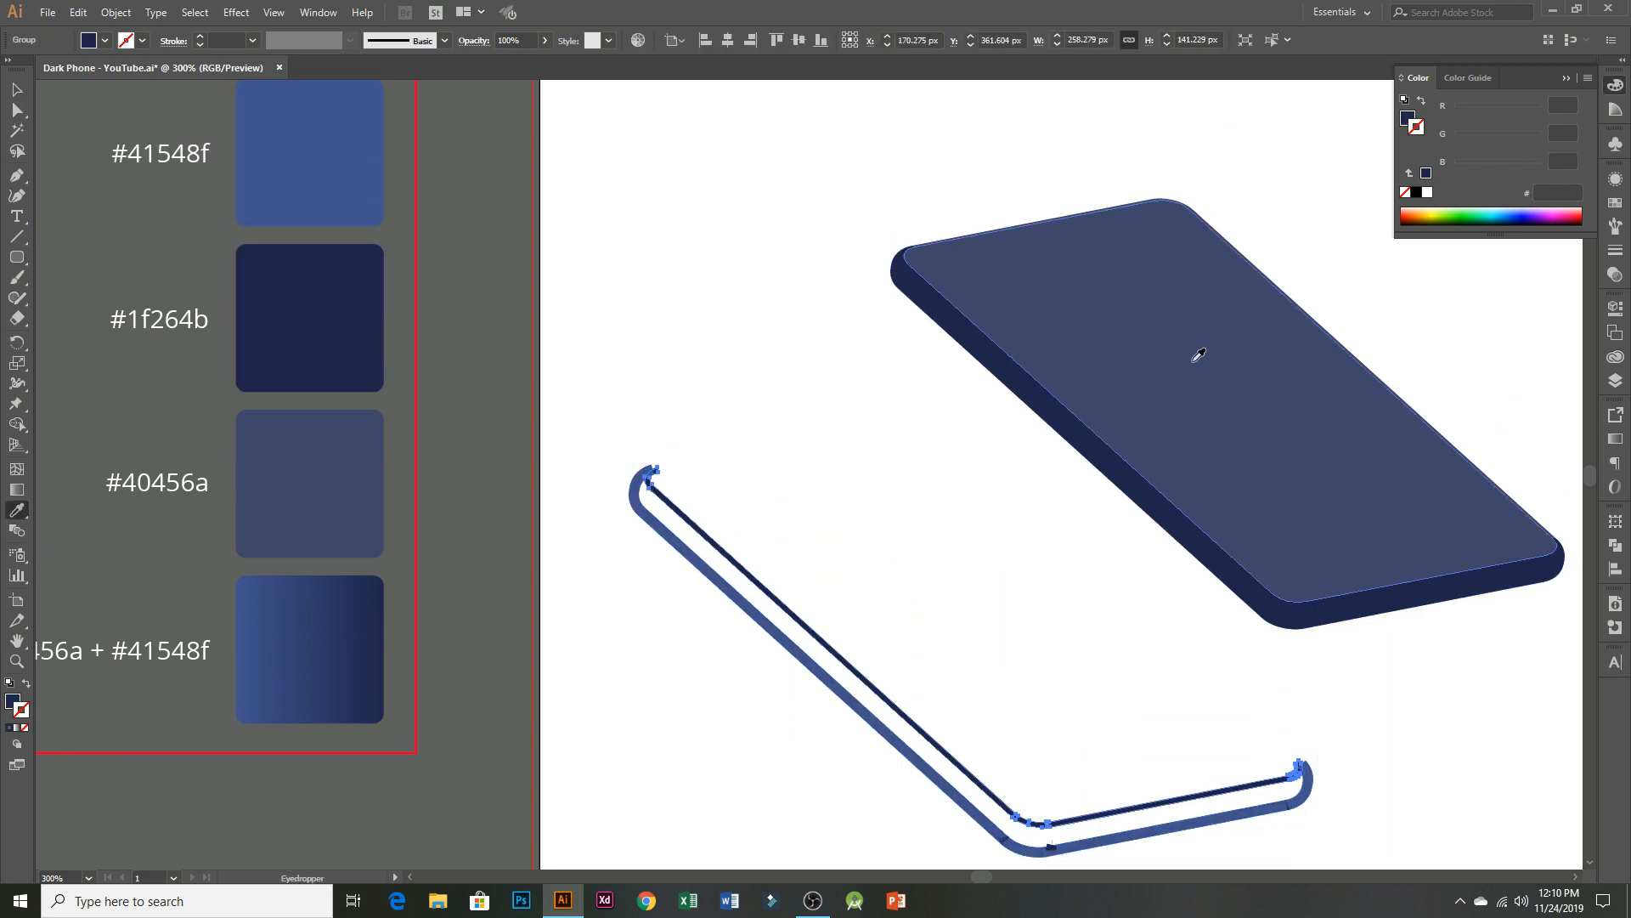
{"action": "left_click", "coordinate": [30, 93]}
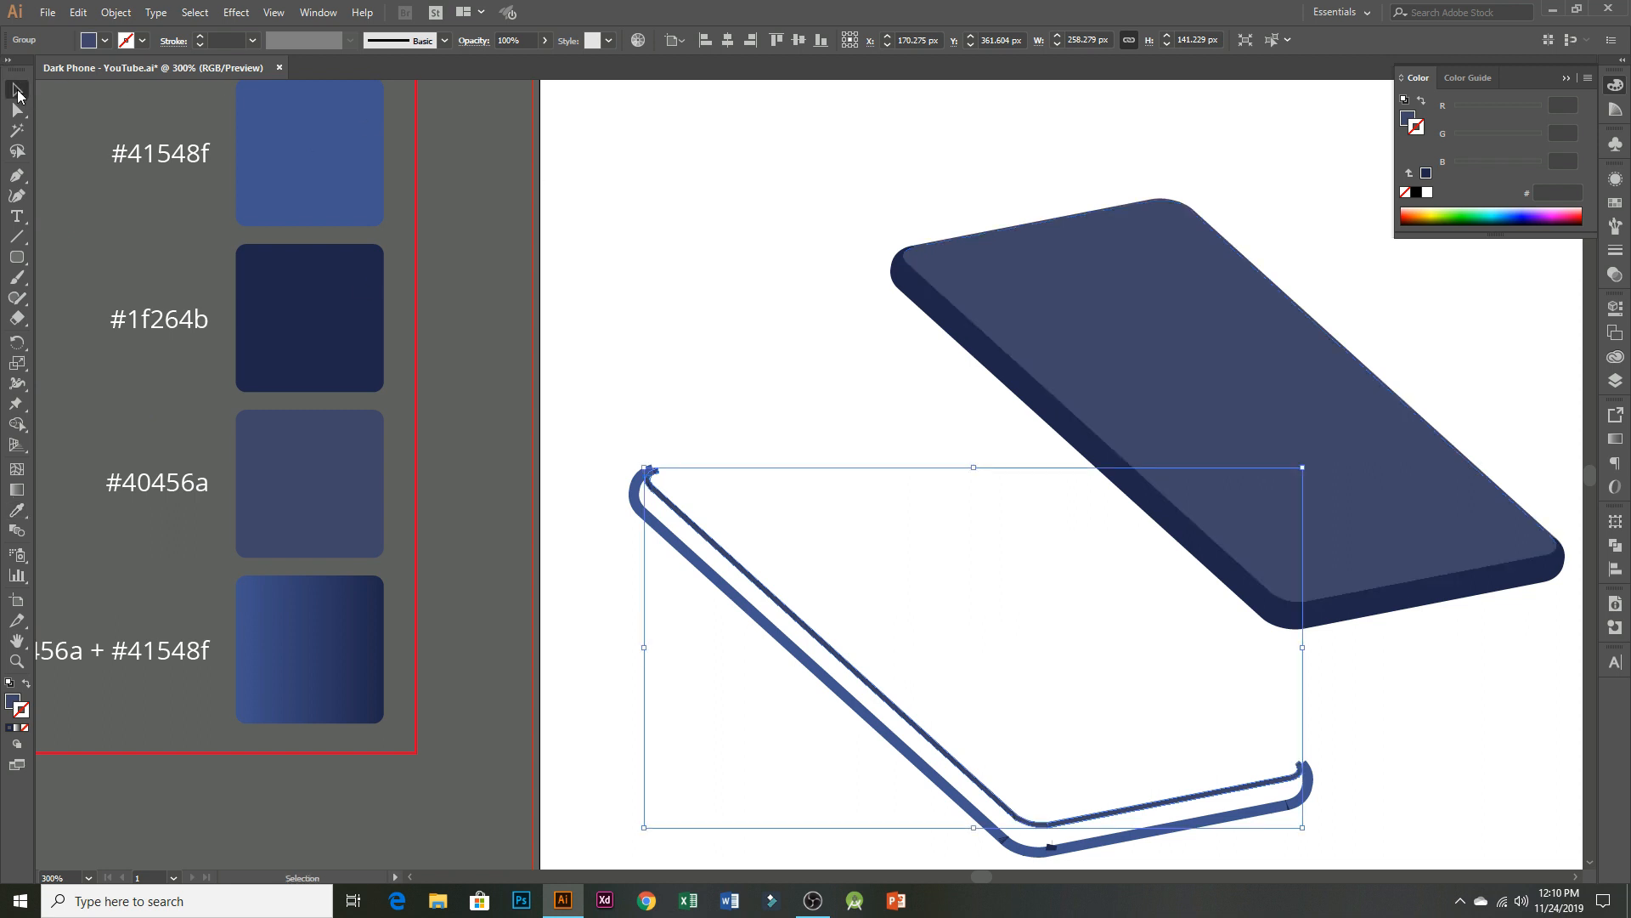
{"action": "left_click", "coordinate": [748, 442]}
- Delete stray dark fragments lying over the outer line at its lower bend
{"action": "left_click_drag", "start_coordinate": [814, 485], "coordinate": [608, 358]}
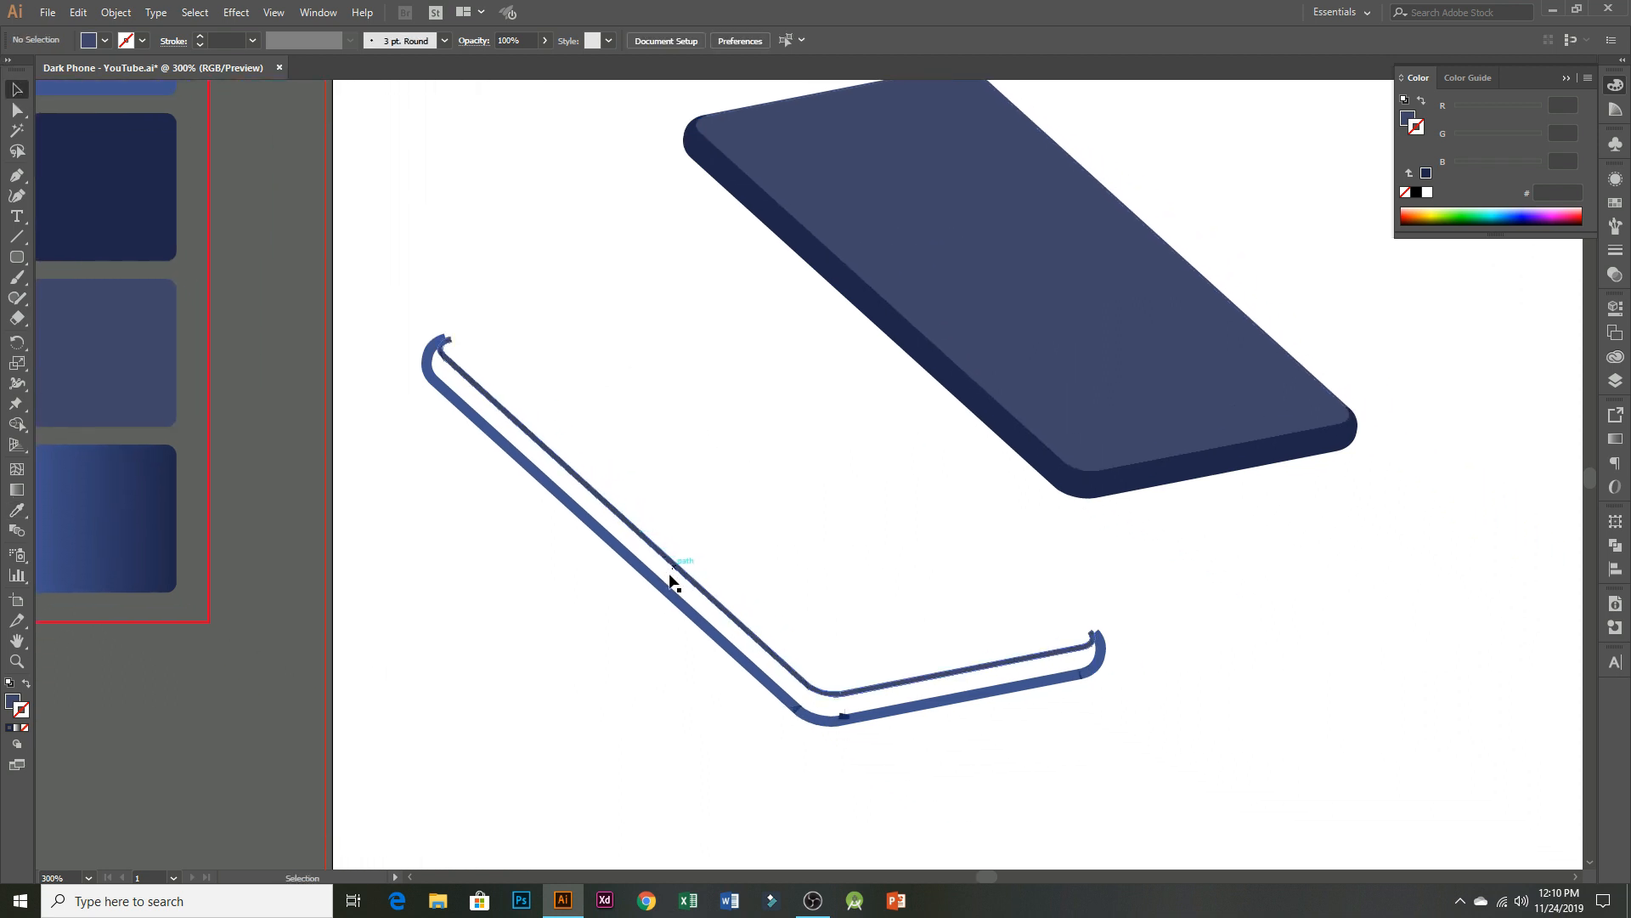
{"action": "scroll", "coordinate": [885, 740], "scroll_direction": "up", "scroll_amount": 4}
{"action": "left_click_drag", "start_coordinate": [670, 603], "coordinate": [742, 660]}
{"action": "left_click", "coordinate": [667, 674], "text": "shift"}
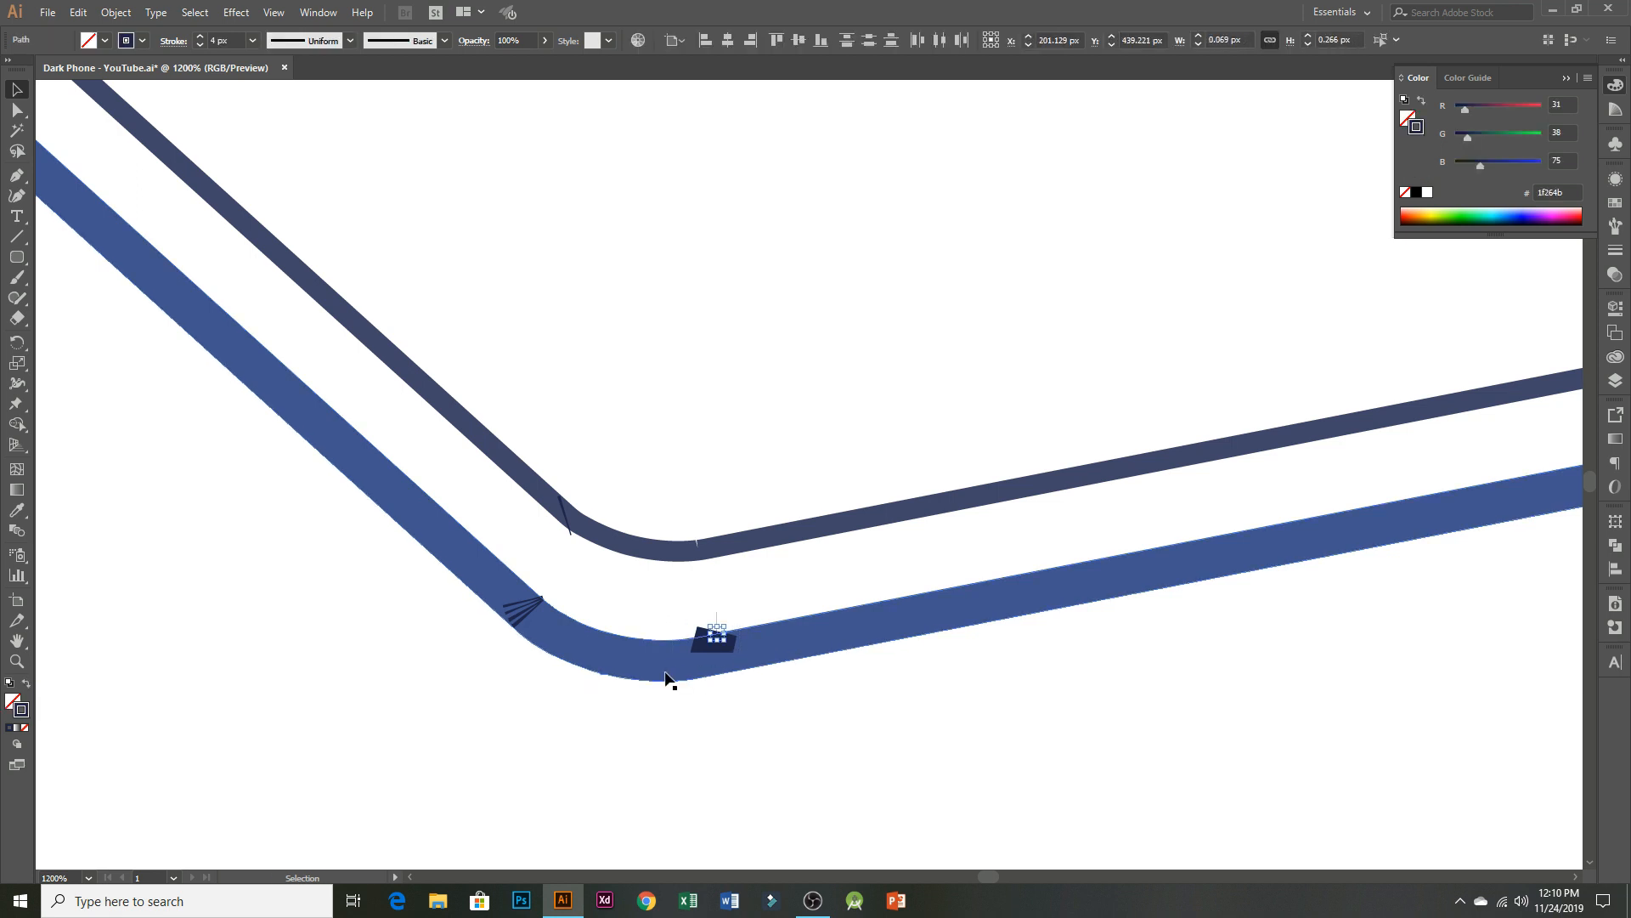
{"action": "key", "text": "Delete"}
{"action": "left_click_drag", "start_coordinate": [497, 634], "coordinate": [492, 631]}
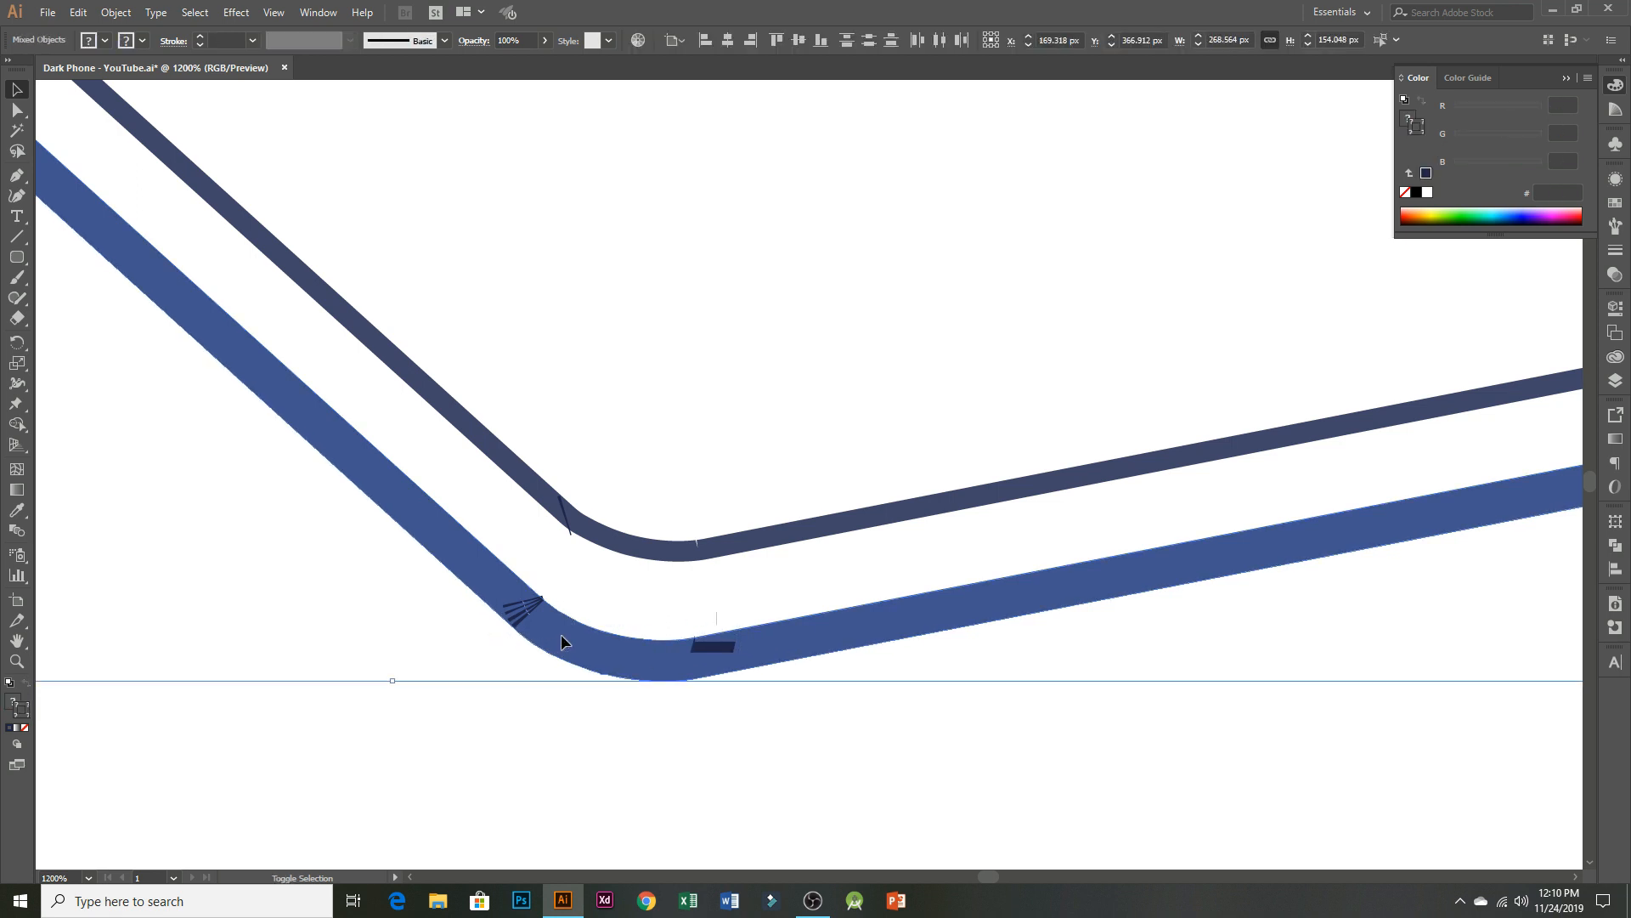
{"action": "key", "text": "Delete"}
{"action": "scroll", "coordinate": [708, 742], "scroll_direction": "down", "scroll_amount": 4}
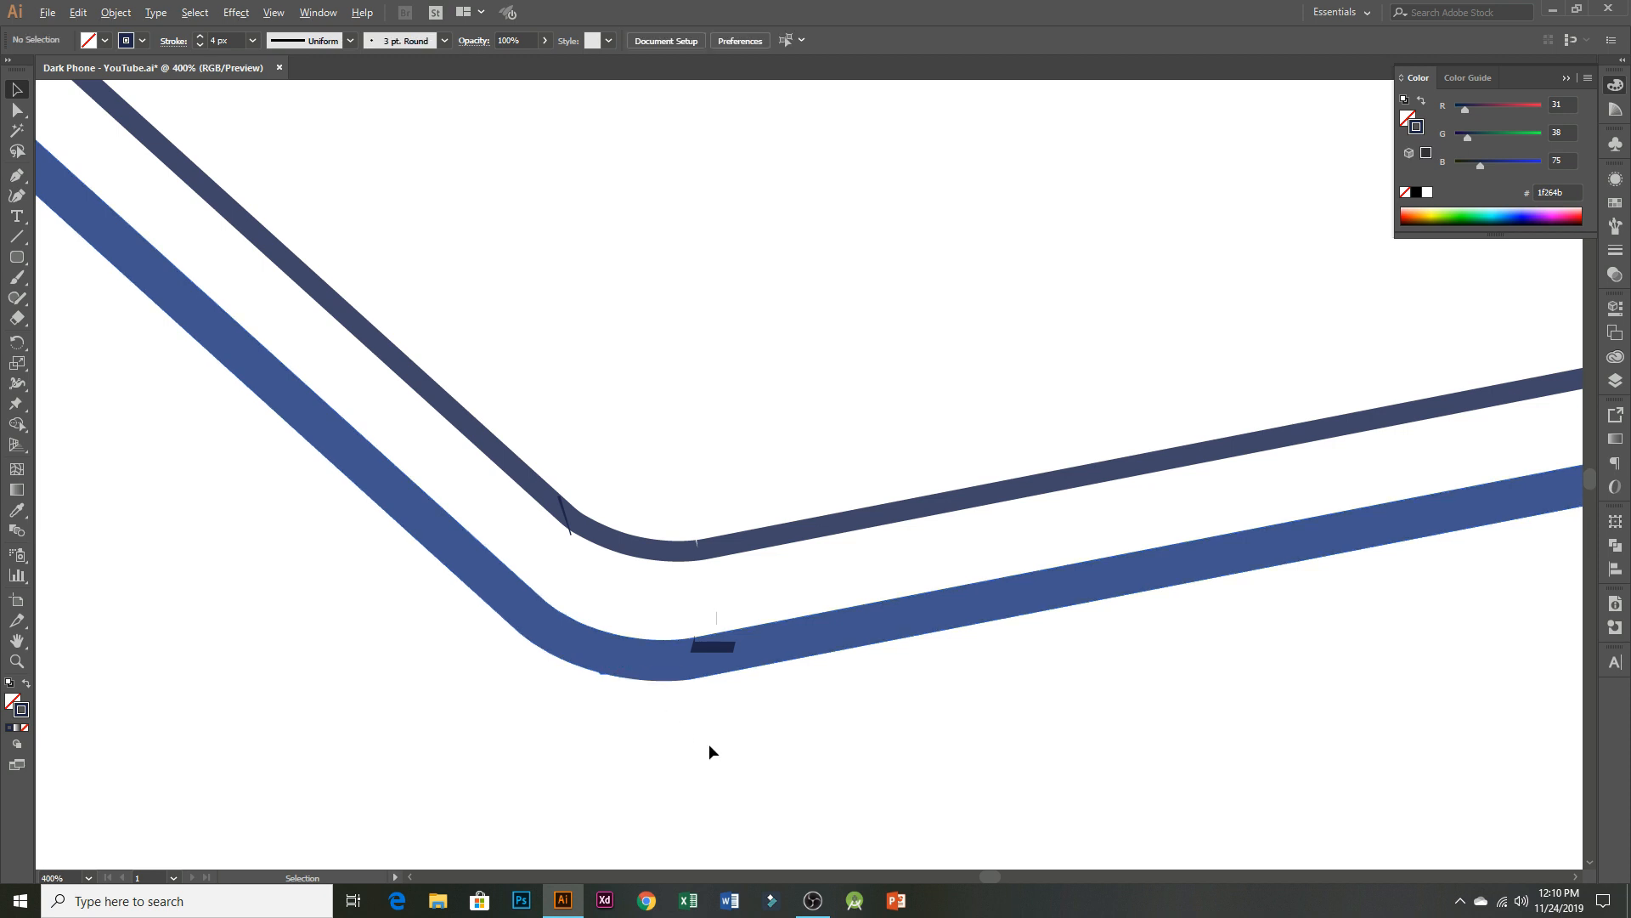
- Apply a Gaussian Blur with a 3-pixel radius to the thick outer line
{"action": "left_click", "coordinate": [657, 709]}
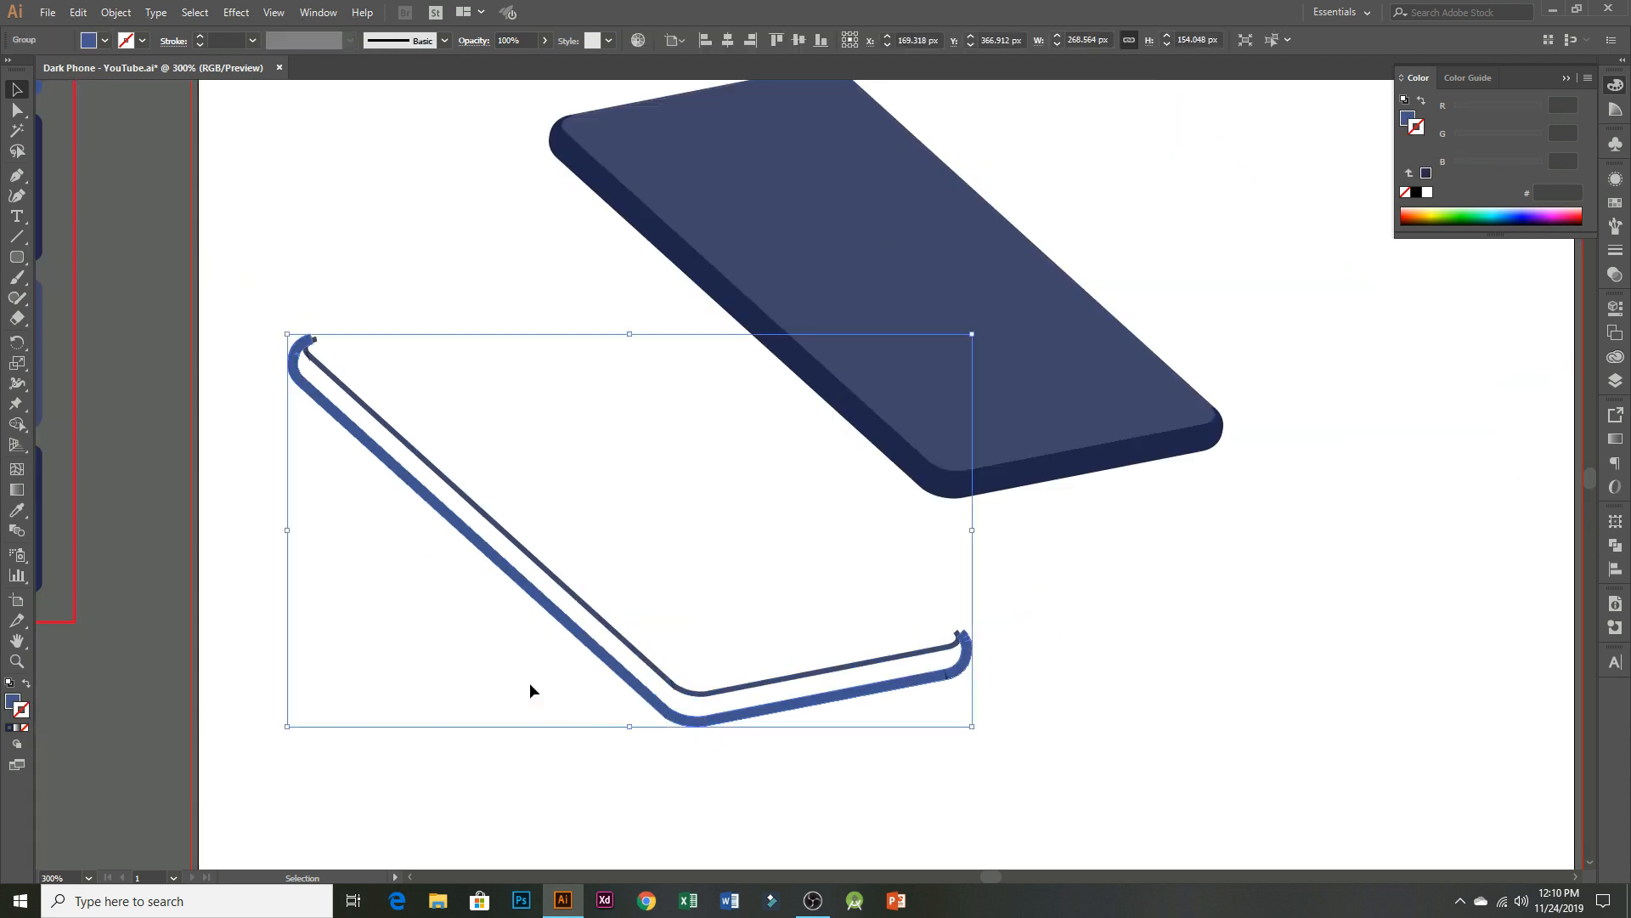
{"action": "left_click", "coordinate": [236, 12]}
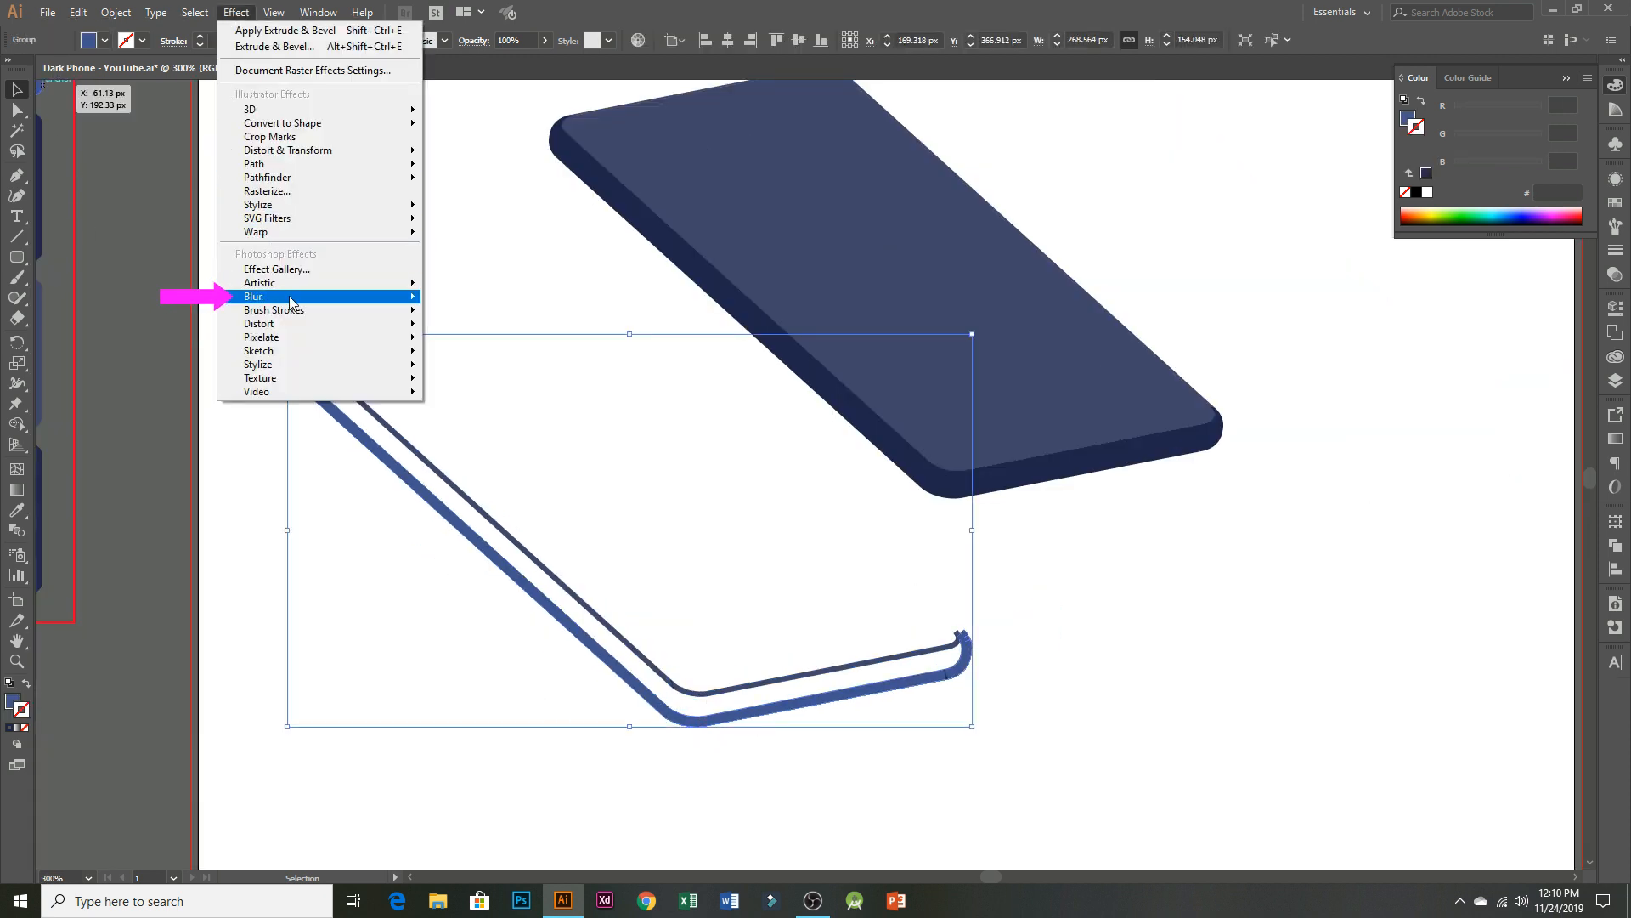
{"action": "mouse_move", "coordinate": [291, 302]}
{"action": "left_click", "coordinate": [480, 299]}
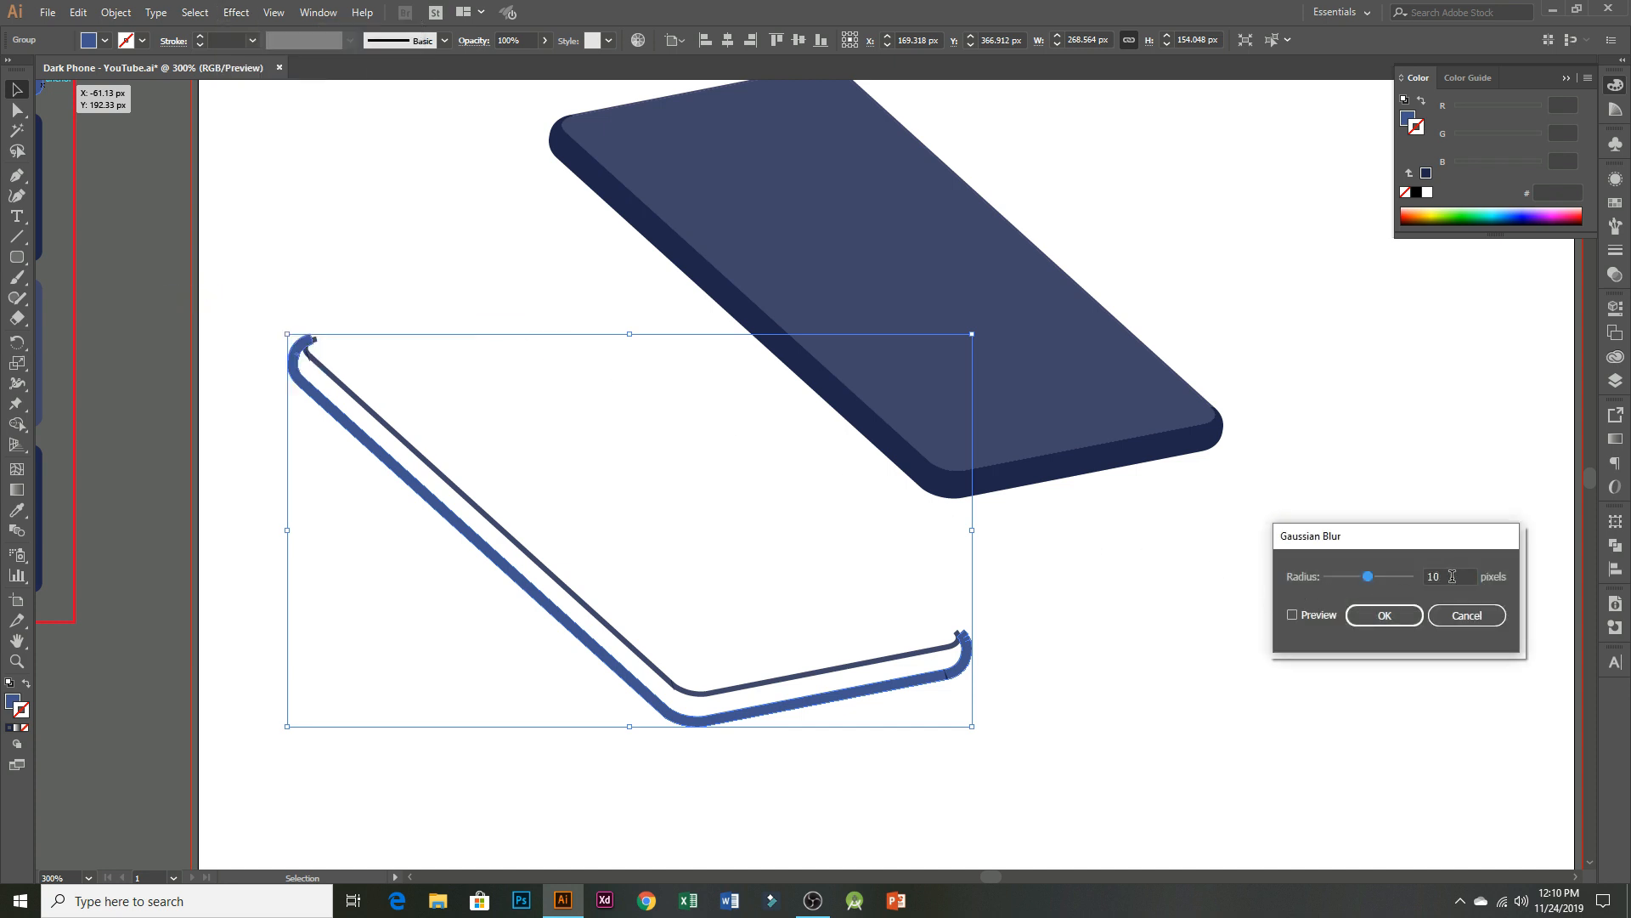
{"action": "left_click", "coordinate": [1307, 615]}
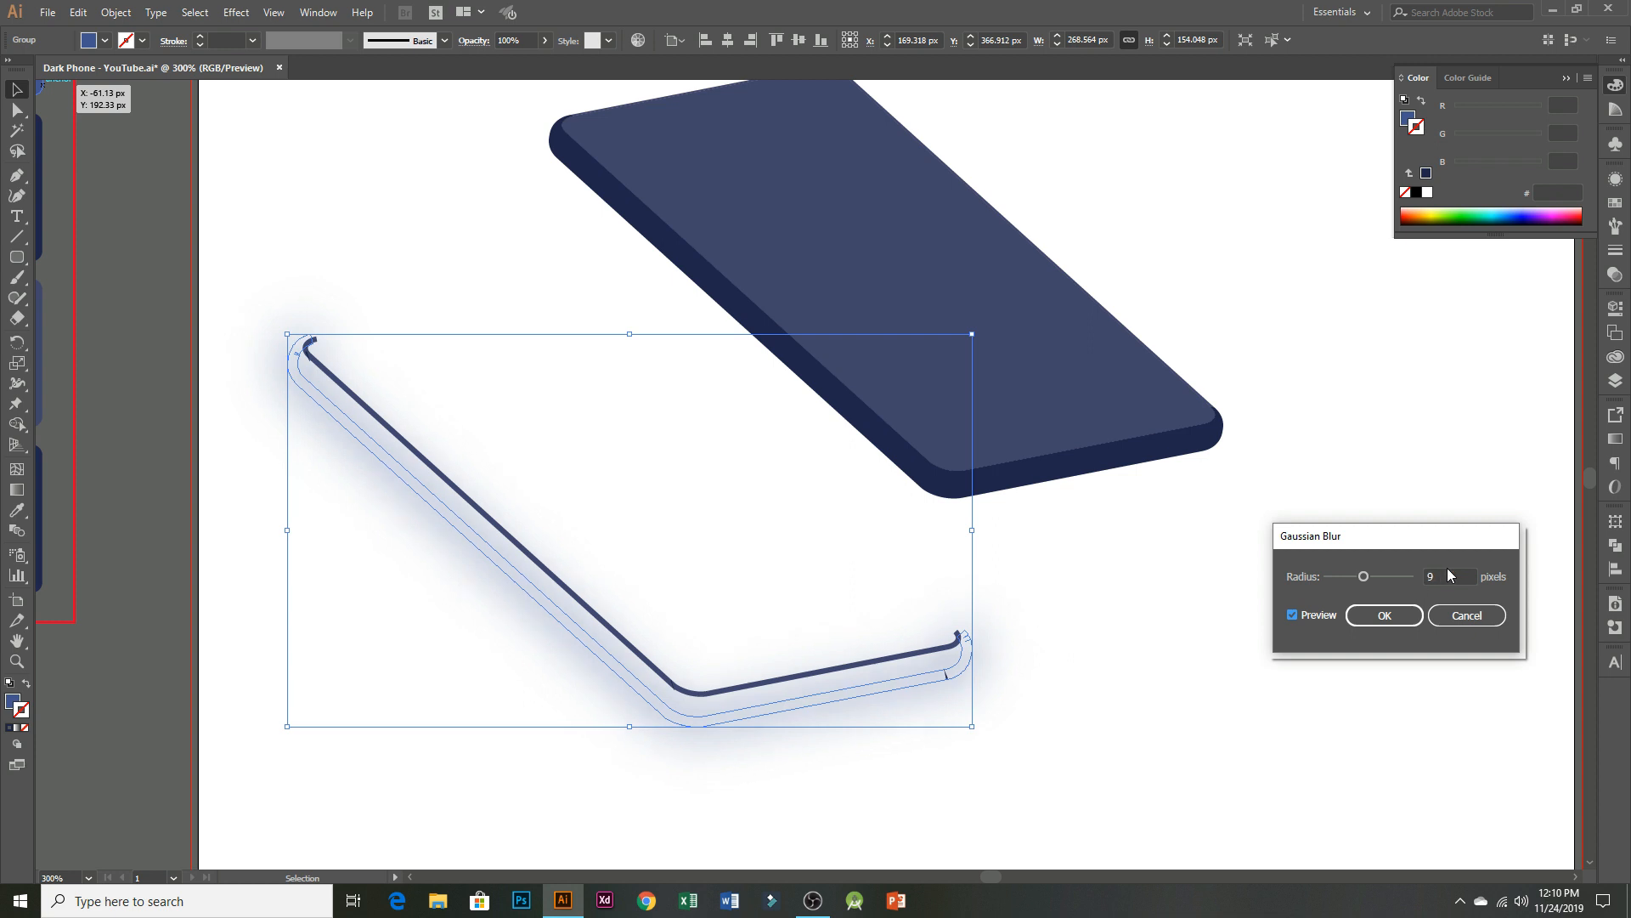
{"action": "scroll", "coordinate": [1450, 575], "scroll_direction": "down", "scroll_amount": 5}
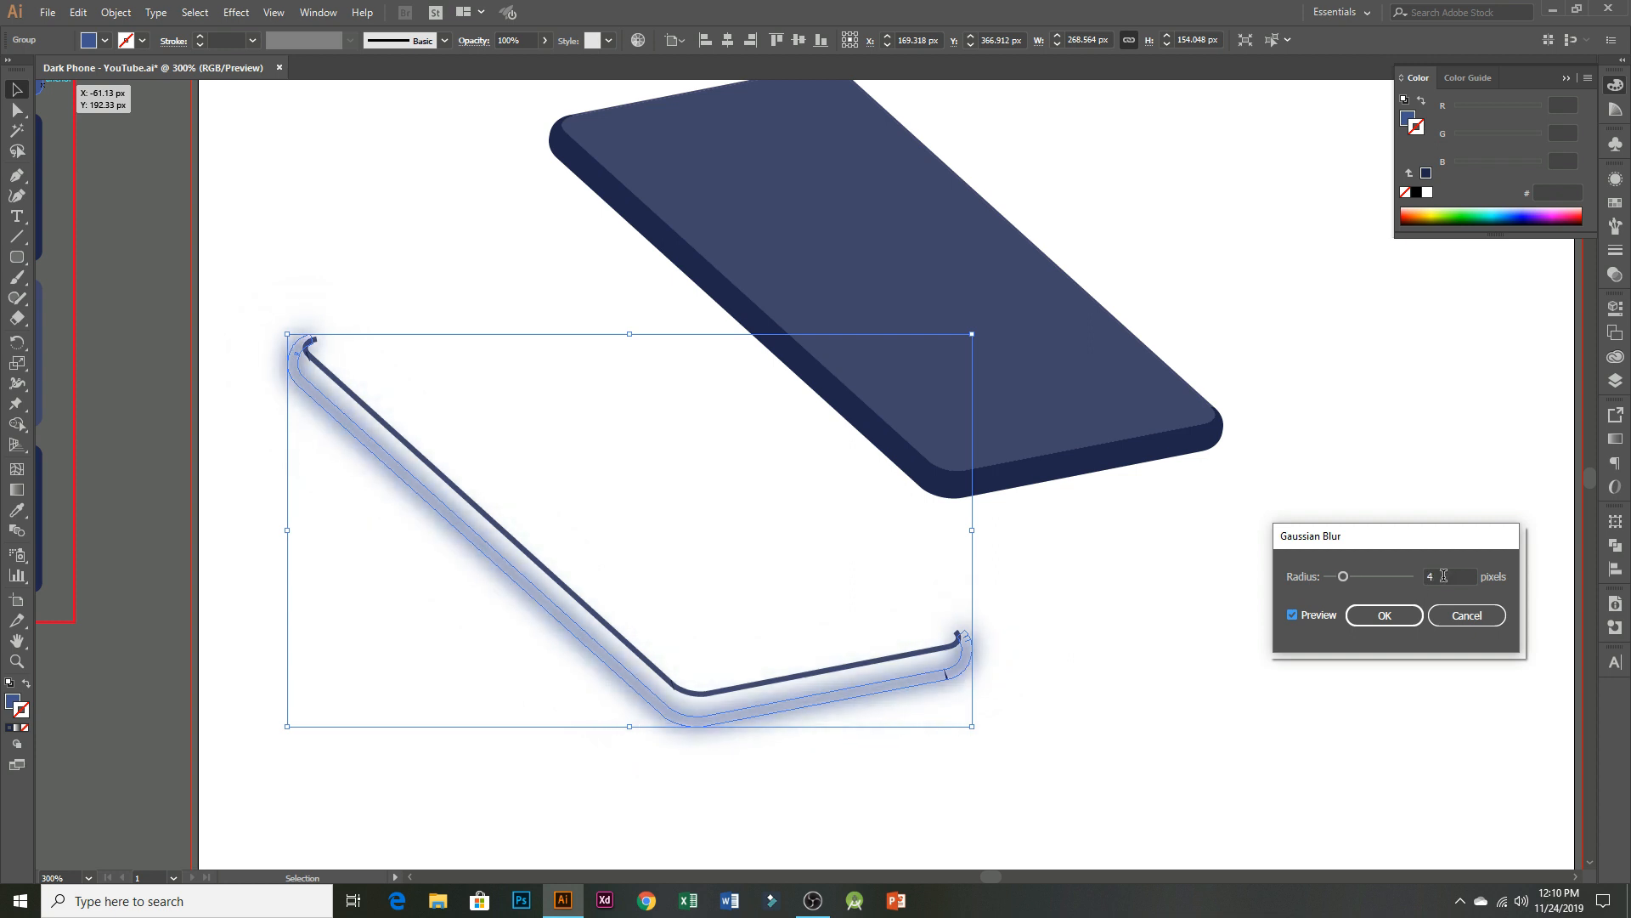
{"action": "scroll", "coordinate": [1444, 575], "scroll_direction": "down", "scroll_amount": 1}
{"action": "left_click", "coordinate": [1381, 615]}
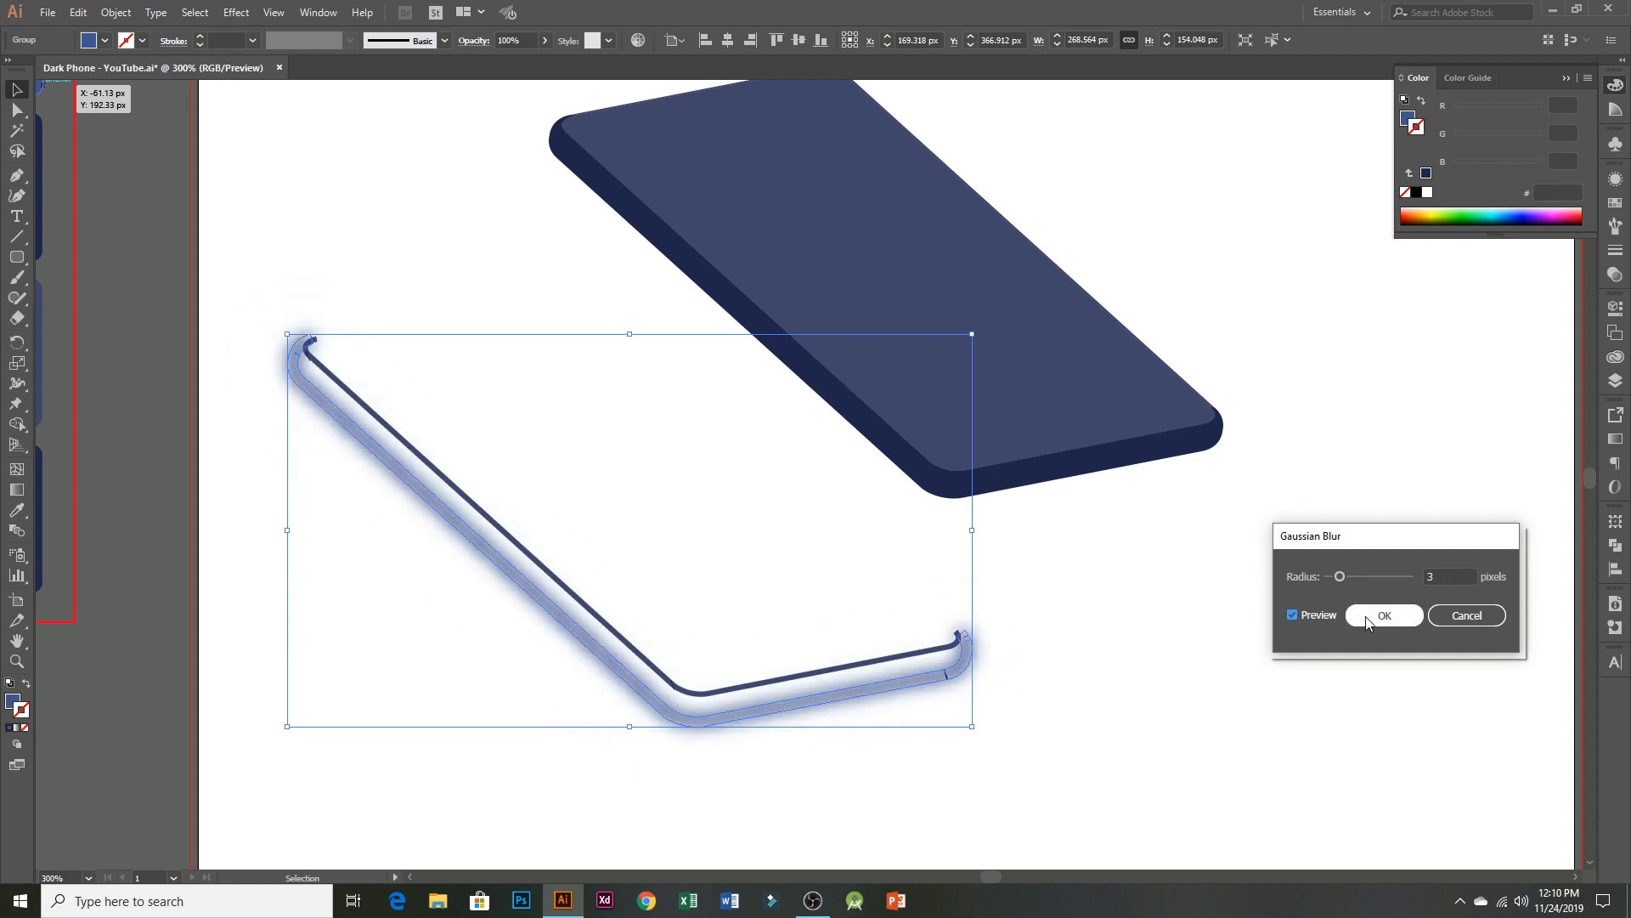
- Apply a Gaussian Blur with a 2-pixel radius to the thin inner line
{"action": "left_click", "coordinate": [695, 742]}
{"action": "left_click", "coordinate": [699, 700]}
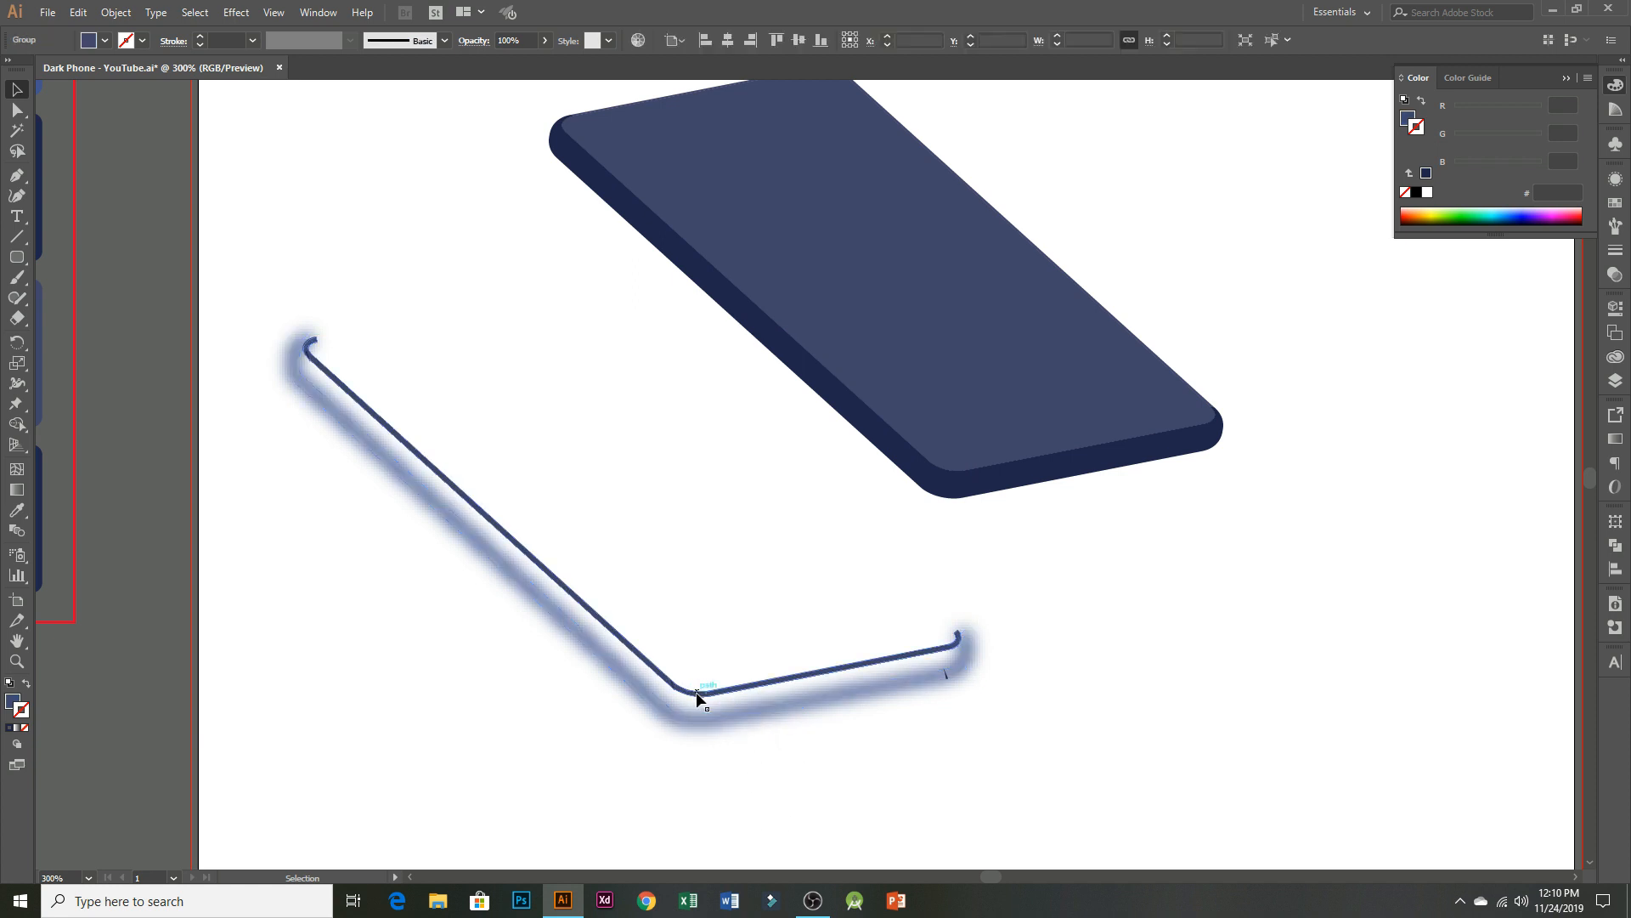
{"action": "left_click", "coordinate": [229, 12]}
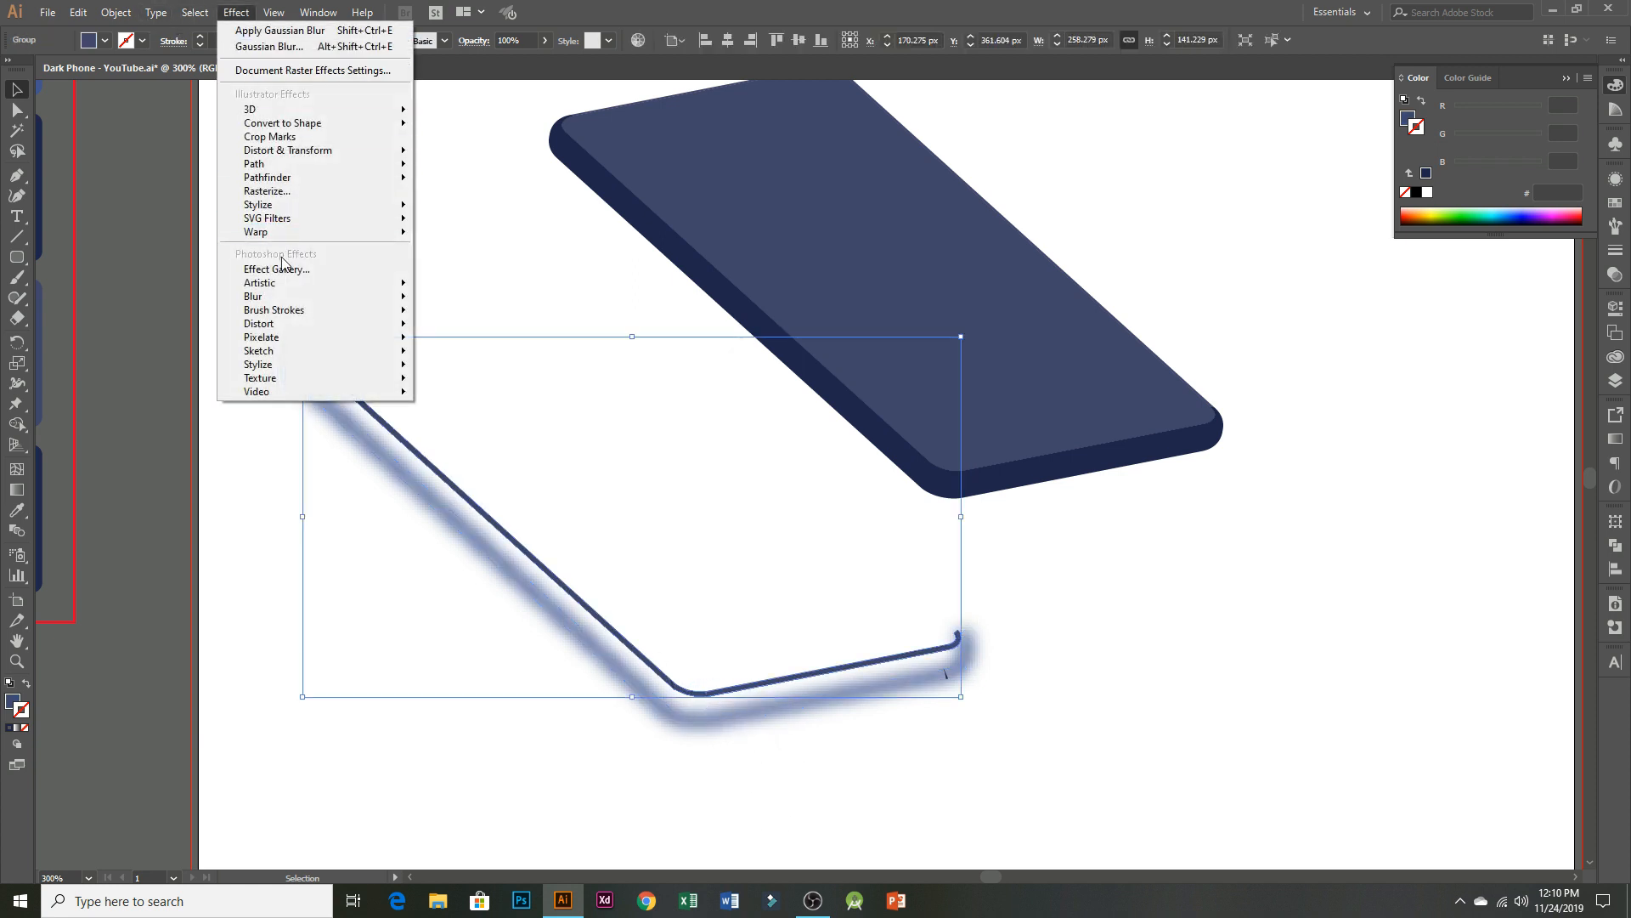
{"action": "mouse_move", "coordinate": [411, 298]}
{"action": "left_click", "coordinate": [472, 299]}
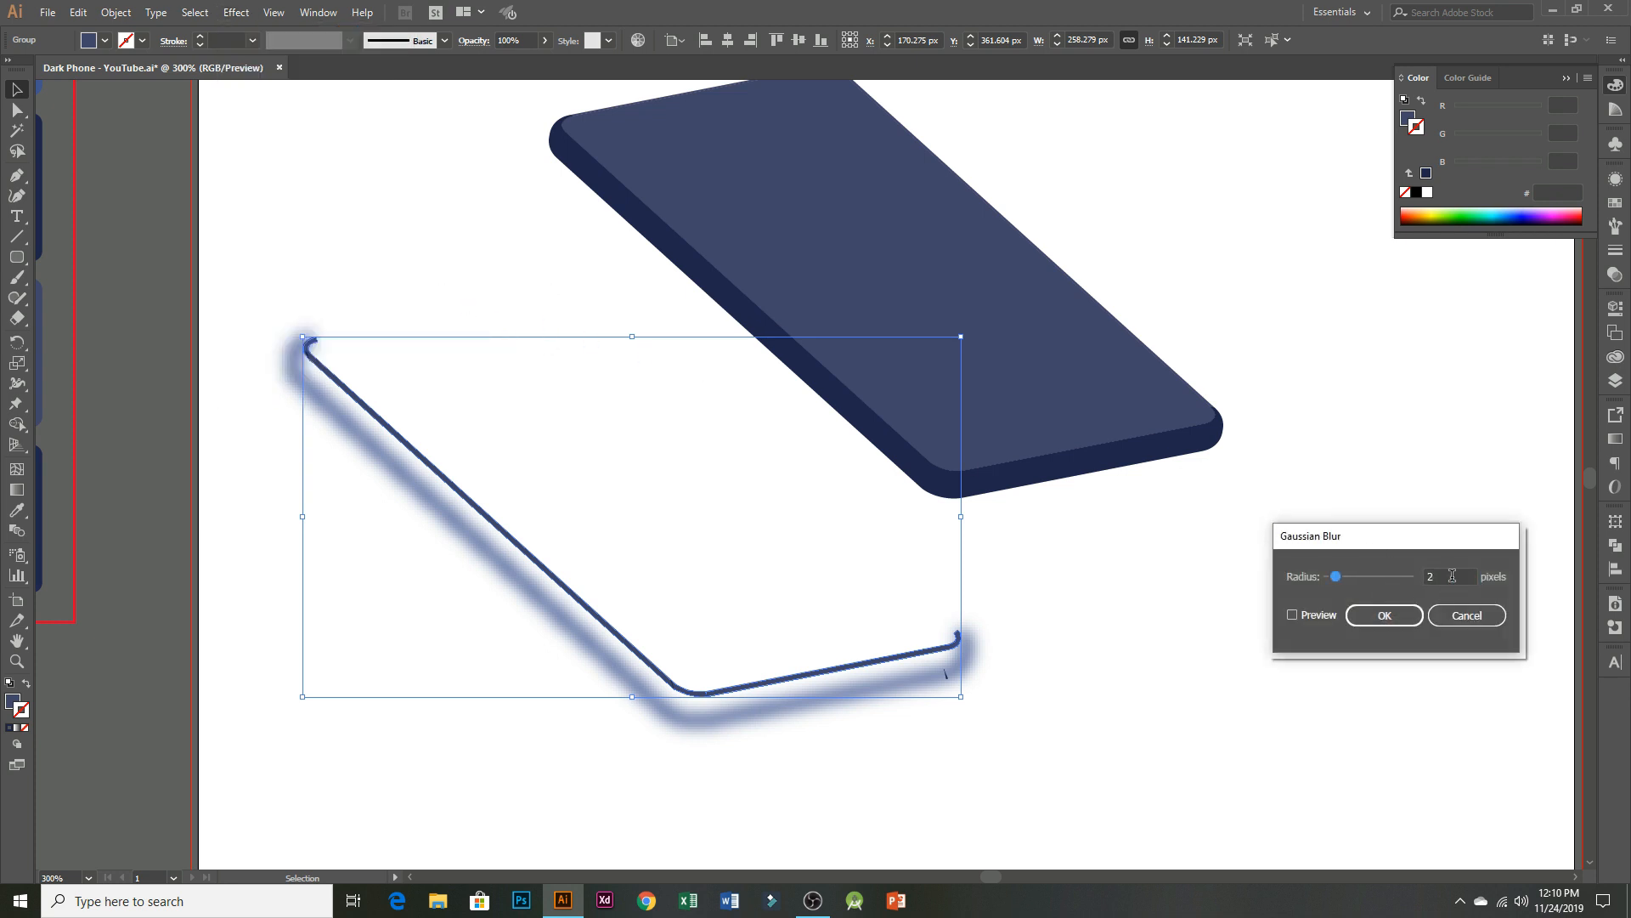
{"action": "left_click", "coordinate": [1294, 615]}
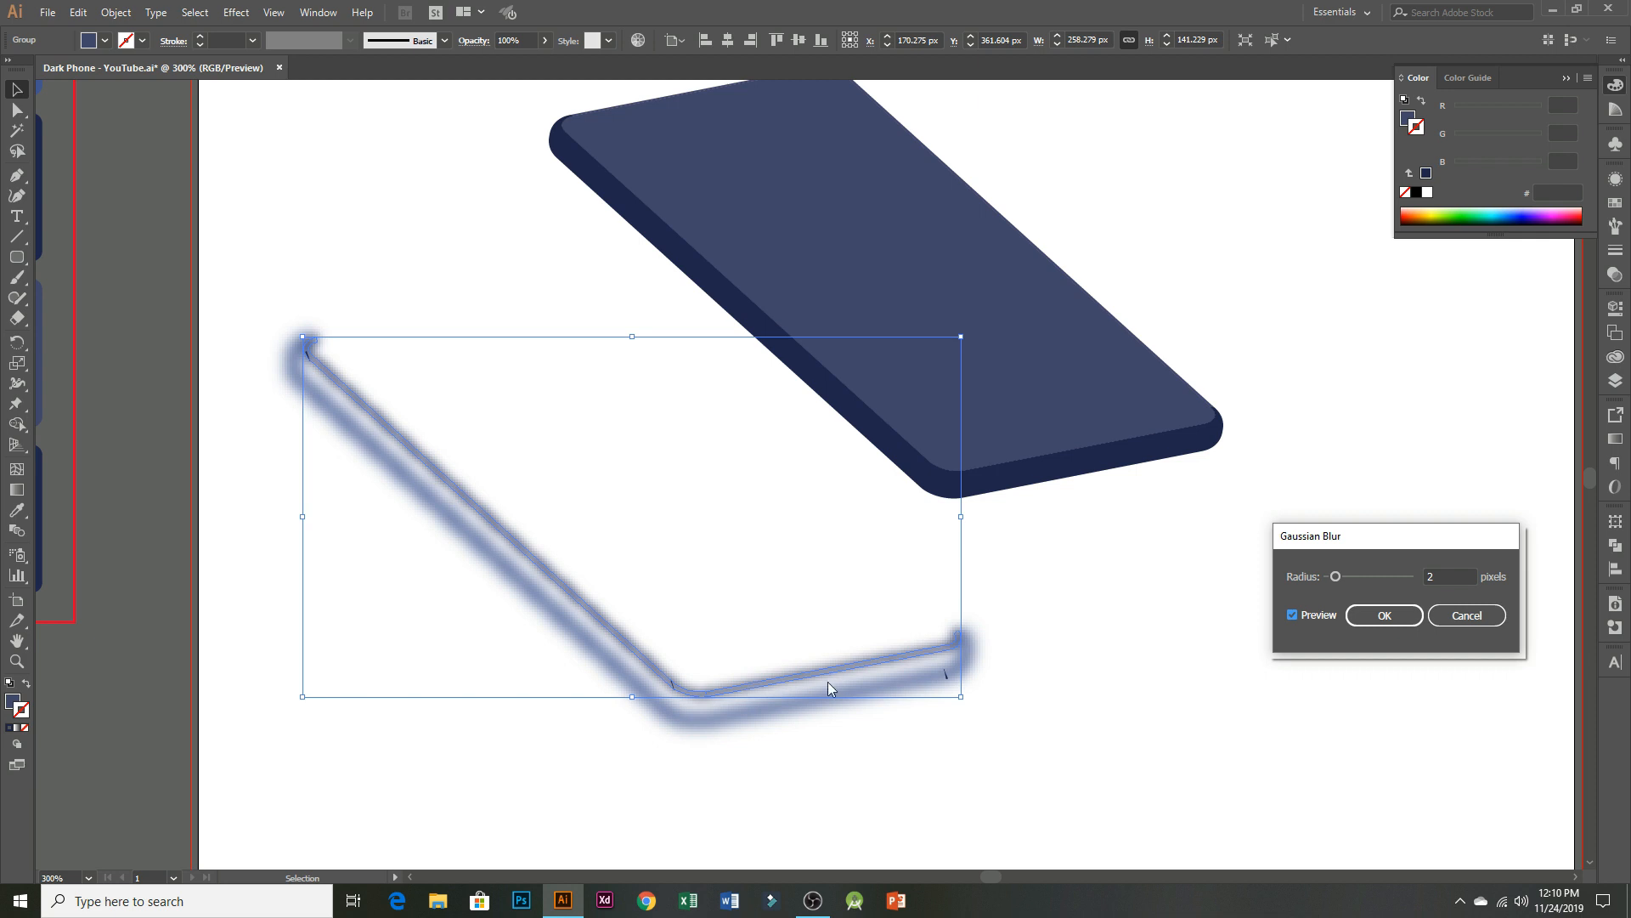
{"action": "left_click", "coordinate": [1380, 616]}
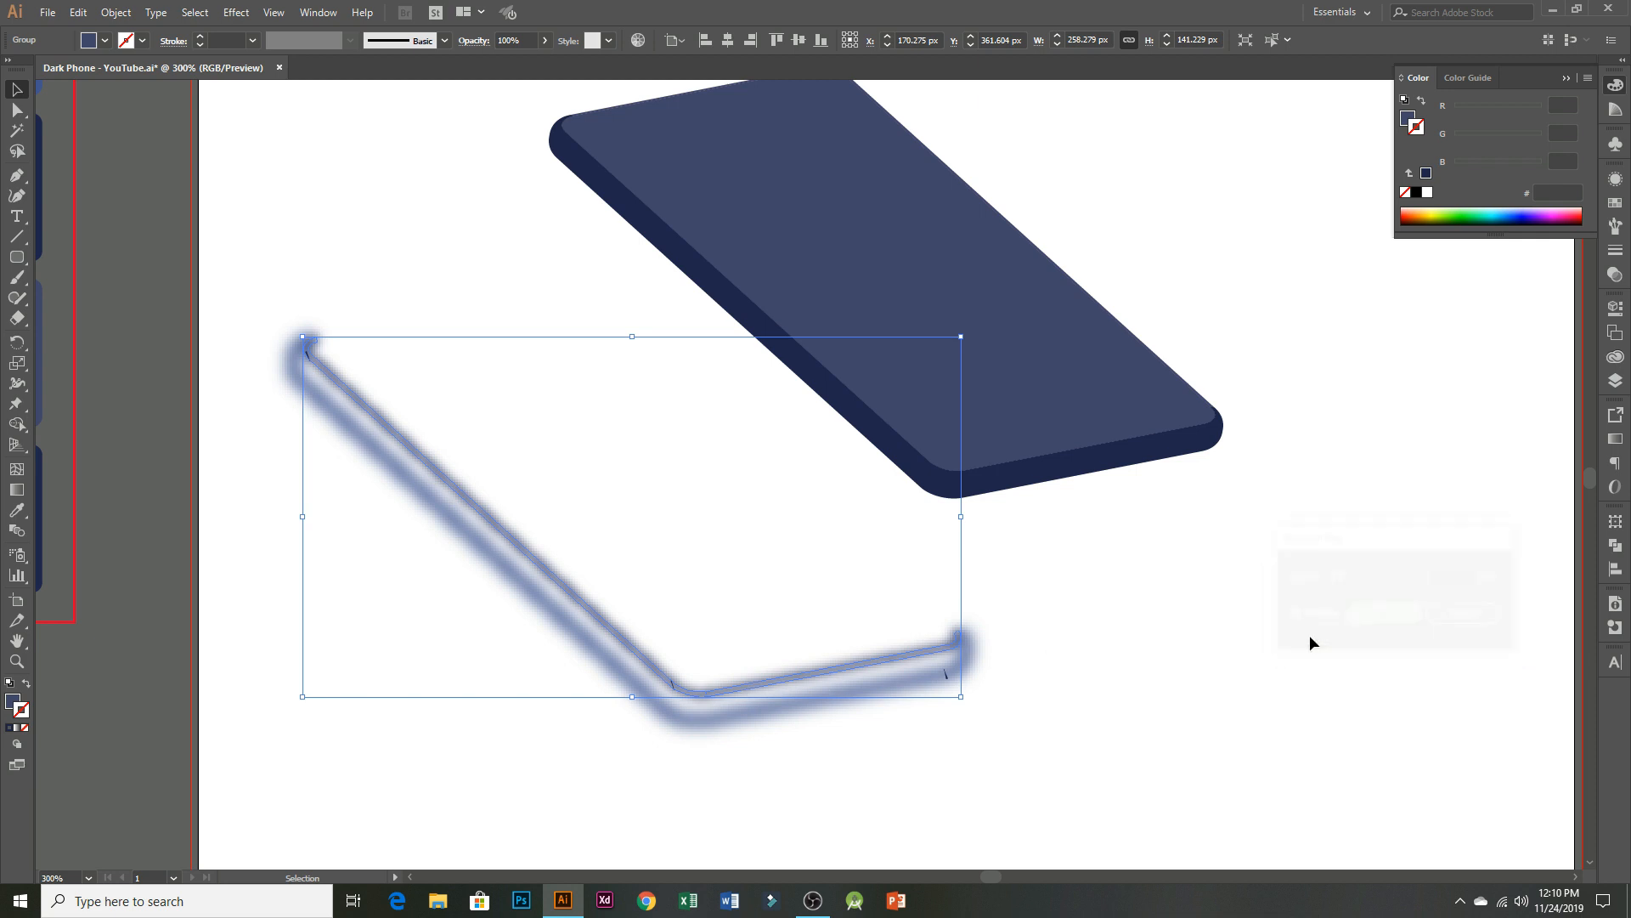
- Move both blurred lines together up and to the right, clear of the leftover dark fragments
{"action": "left_click", "coordinate": [1077, 674]}
{"action": "left_click_drag", "start_coordinate": [830, 736], "coordinate": [835, 741]}
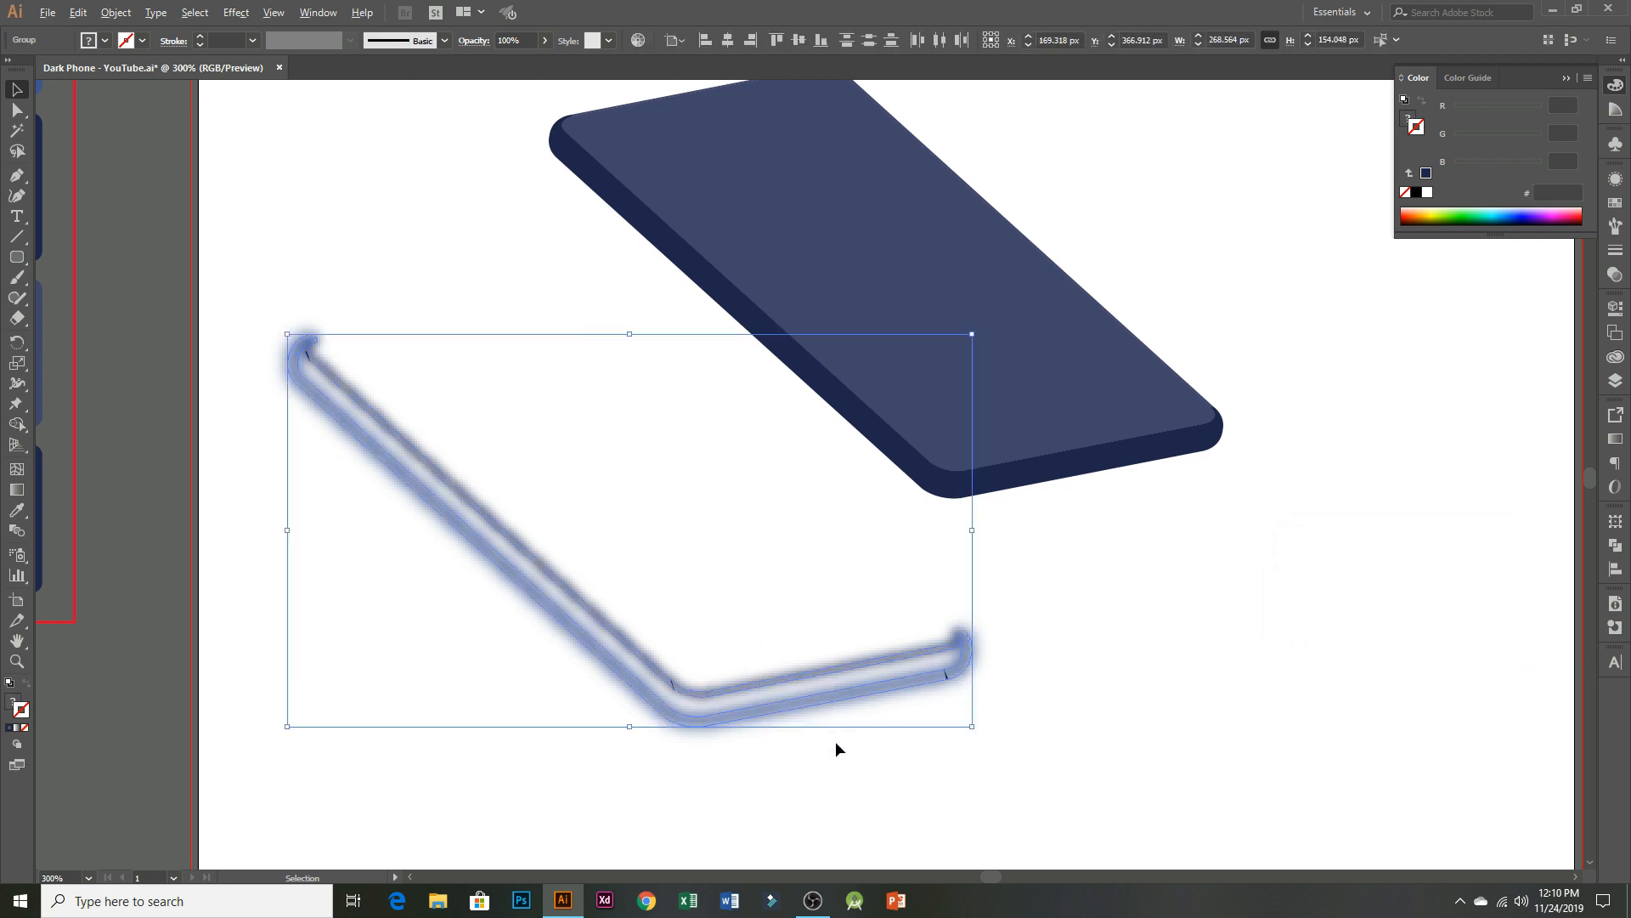
{"action": "scroll", "coordinate": [834, 741], "scroll_direction": "down", "scroll_amount": 1}
{"action": "left_click_drag", "start_coordinate": [935, 748], "coordinate": [862, 699]}
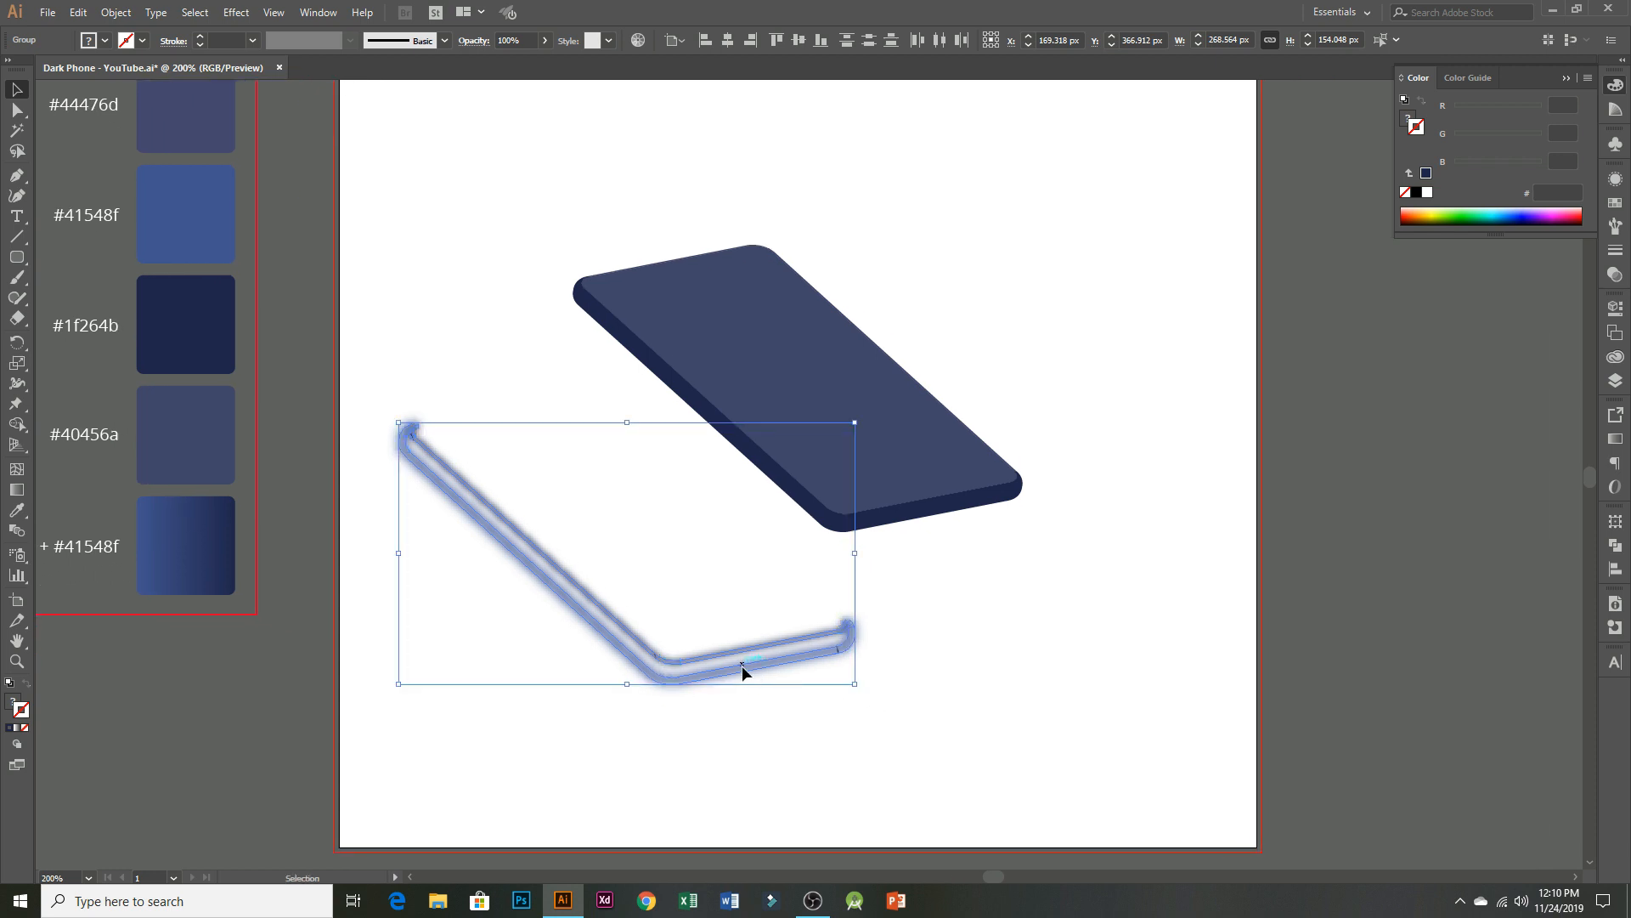
{"action": "left_click_drag", "start_coordinate": [742, 665], "coordinate": [869, 596]}
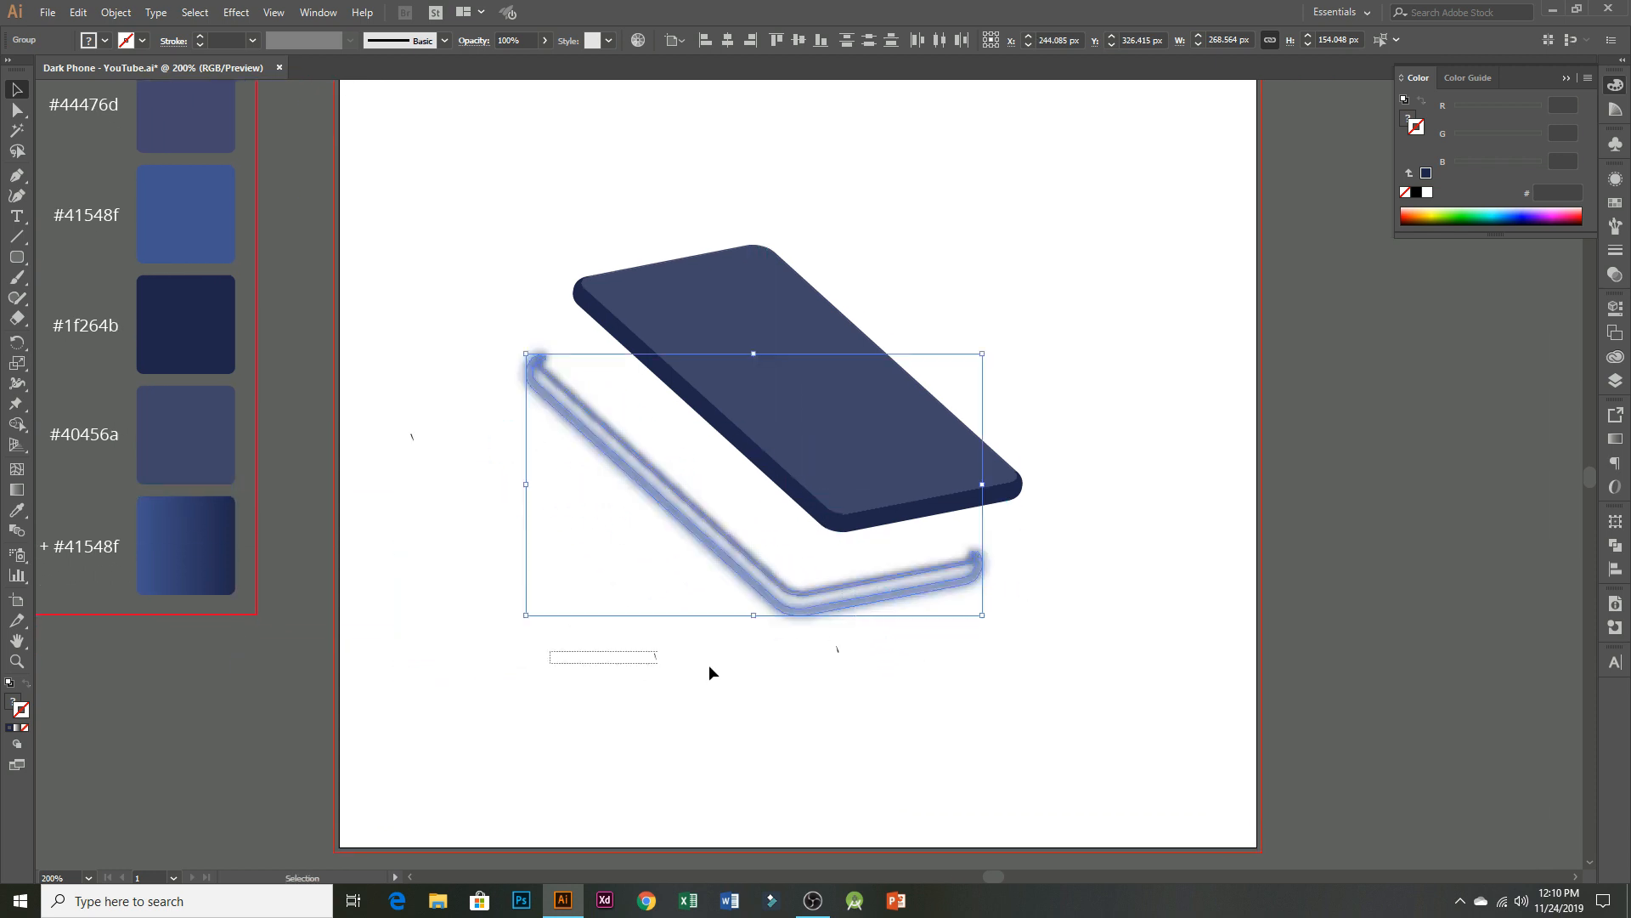
- Delete the leftover dark fragments on the artboard, and shift the blurred lines down and to the left
{"action": "left_click_drag", "start_coordinate": [709, 672], "coordinate": [893, 649]}
{"action": "left_click_drag", "start_coordinate": [389, 378], "coordinate": [501, 484]}
{"action": "key", "text": "Delete"}
{"action": "left_click_drag", "start_coordinate": [446, 327], "coordinate": [548, 529]}
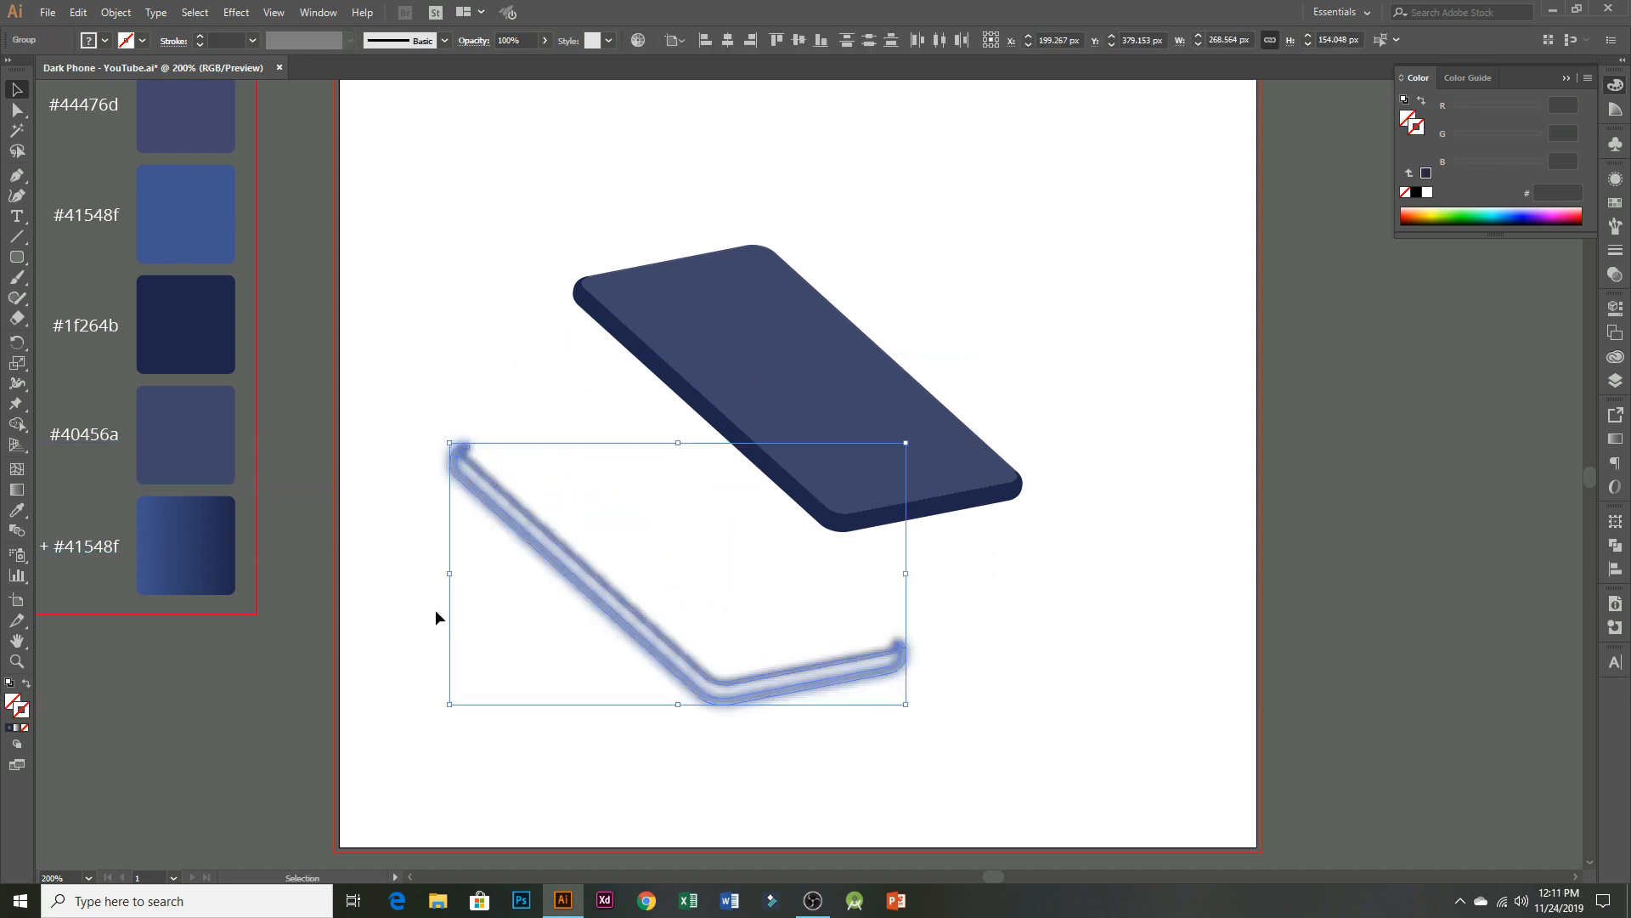
- Group the two blurred lines into one object and clear the selection
{"action": "left_click", "coordinate": [435, 618]}
{"action": "key", "text": "a"}
{"action": "left_click_drag", "start_coordinate": [407, 411], "coordinate": [577, 567]}
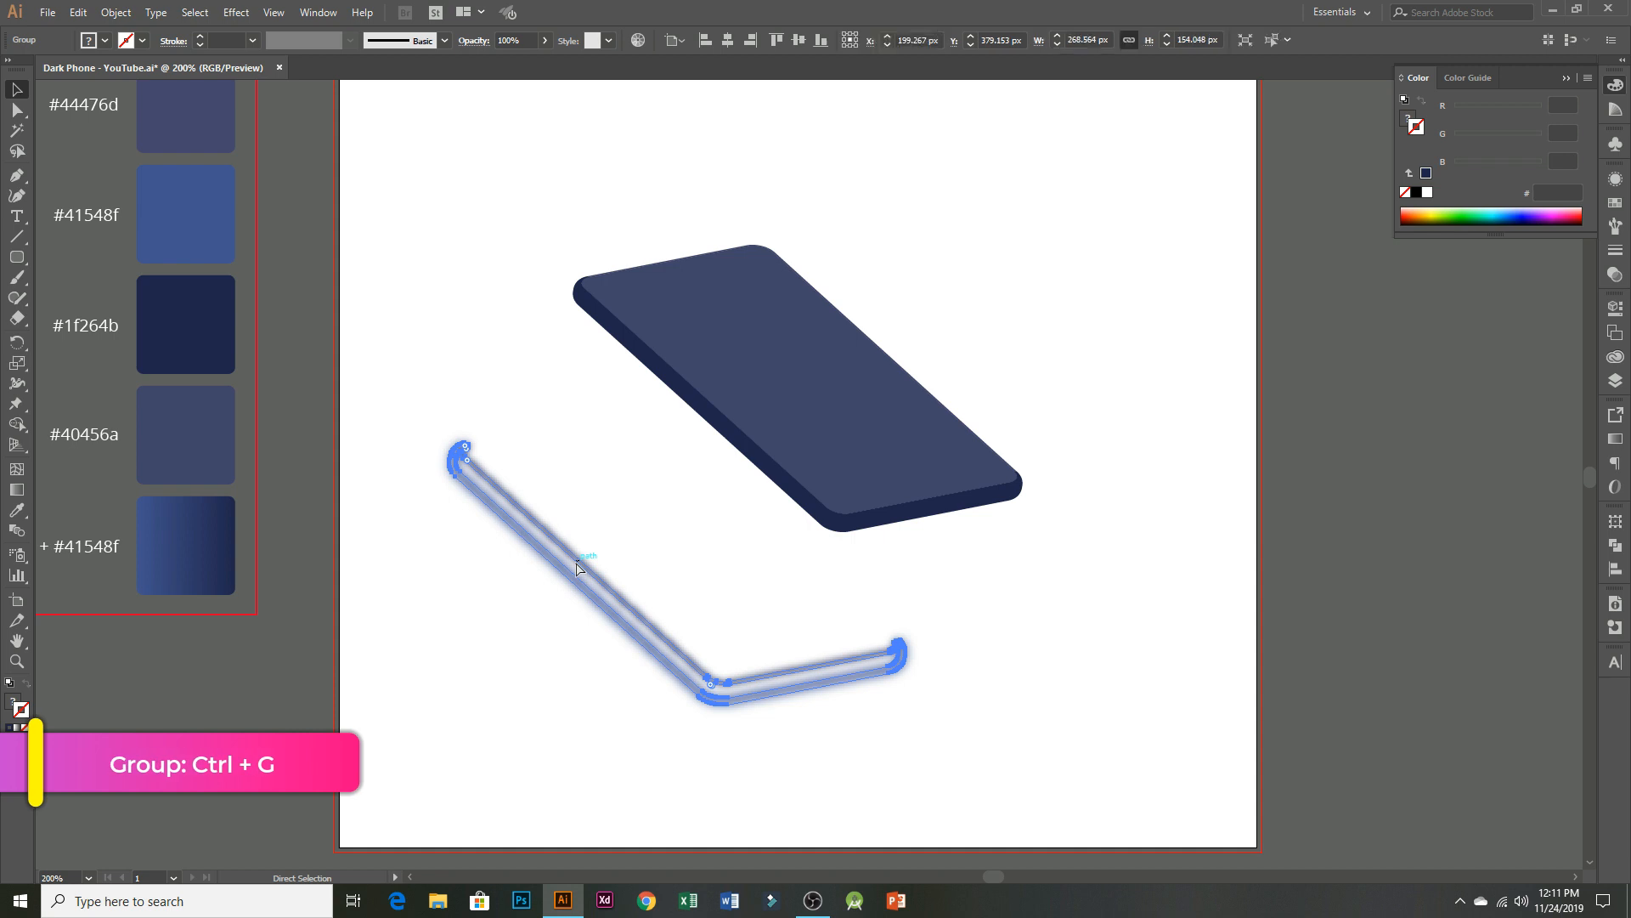
{"action": "key", "text": "v"}
{"action": "left_click", "coordinate": [625, 529]}
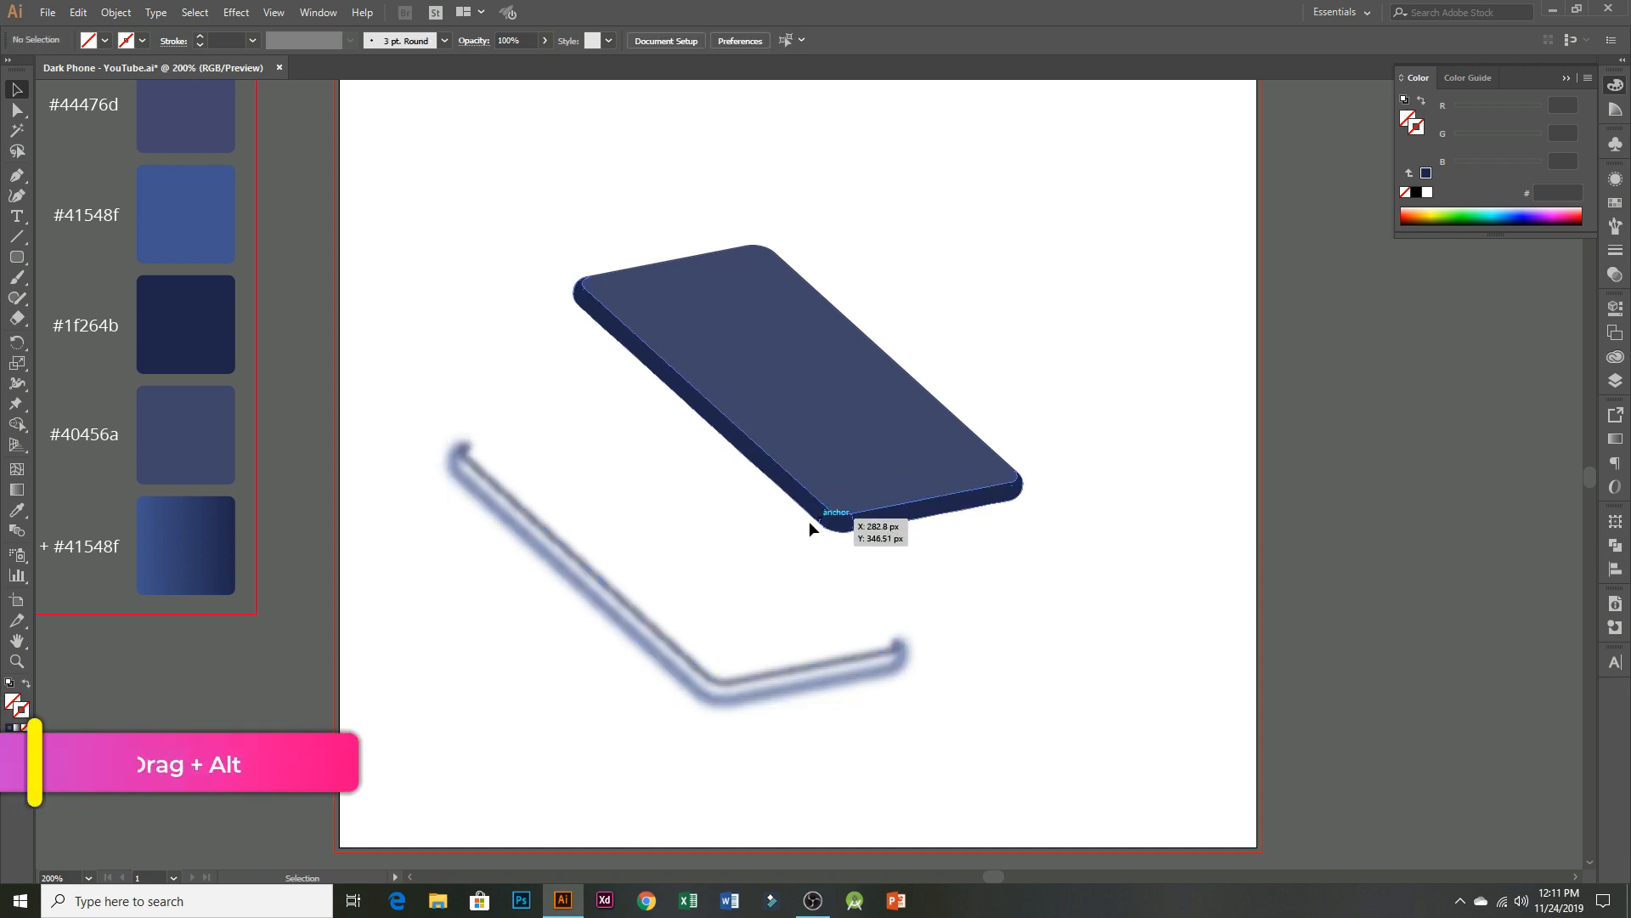
- Duplicate the phone's dark side band and position the copy over the blurred lines
{"action": "left_click_drag", "start_coordinate": [810, 524], "coordinate": [739, 595]}
{"action": "left_click_drag", "start_coordinate": [640, 632], "coordinate": [707, 637]}
{"action": "scroll", "coordinate": [707, 637], "scroll_direction": "up", "scroll_amount": 4}
{"action": "scroll", "coordinate": [806, 732], "scroll_direction": "up", "scroll_amount": 1}
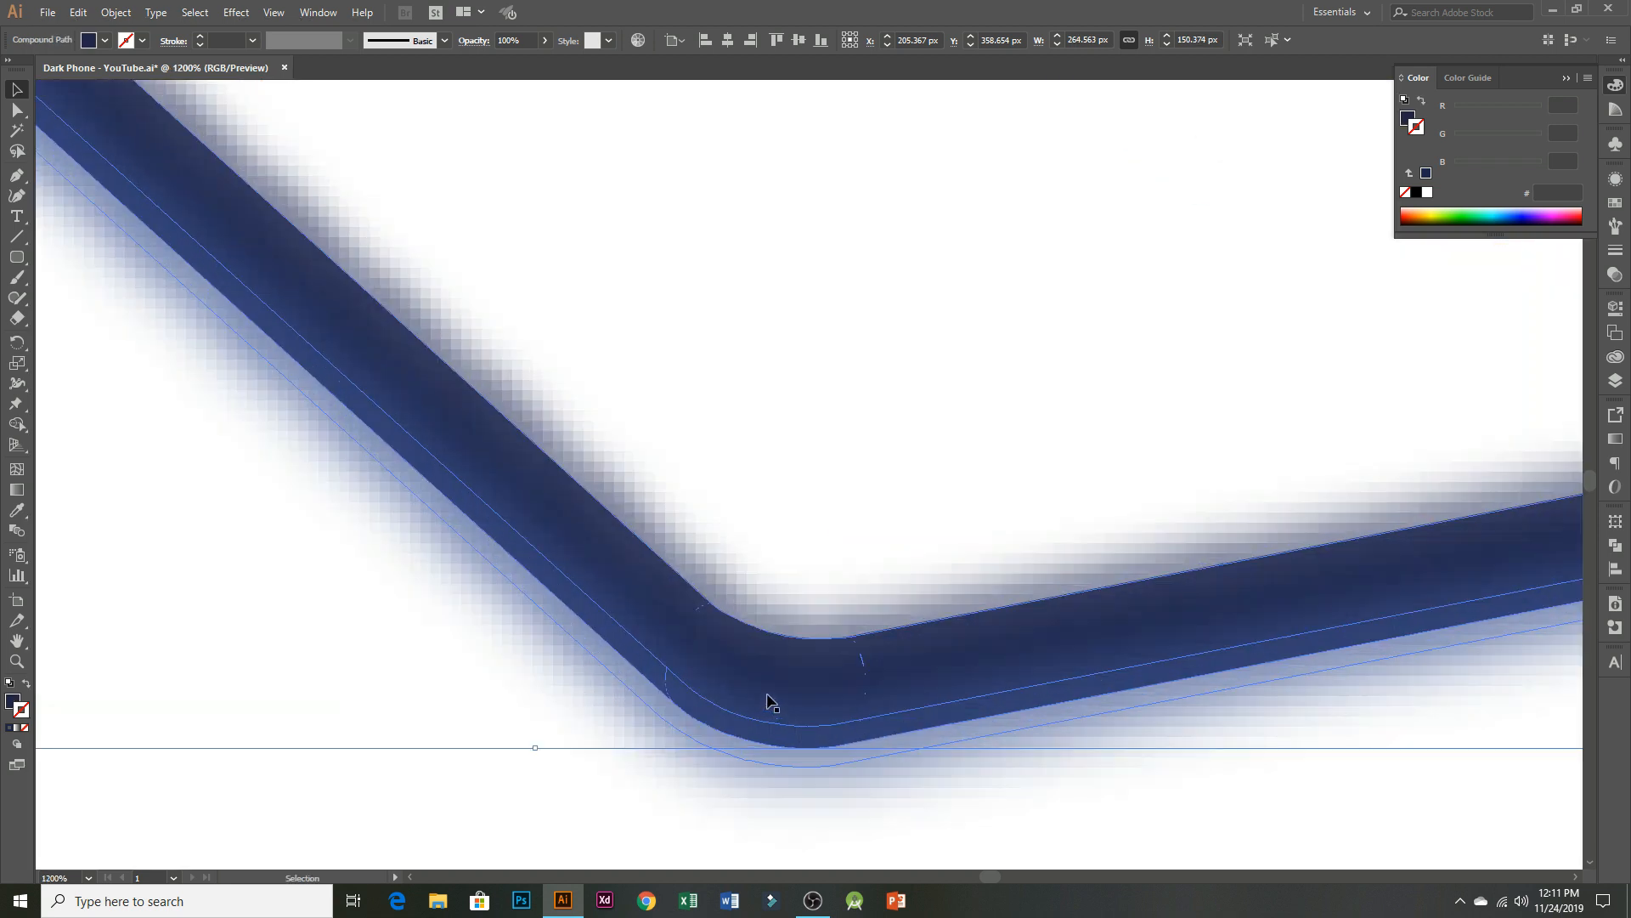
{"action": "scroll", "coordinate": [798, 731], "scroll_direction": "down", "scroll_amount": 2}
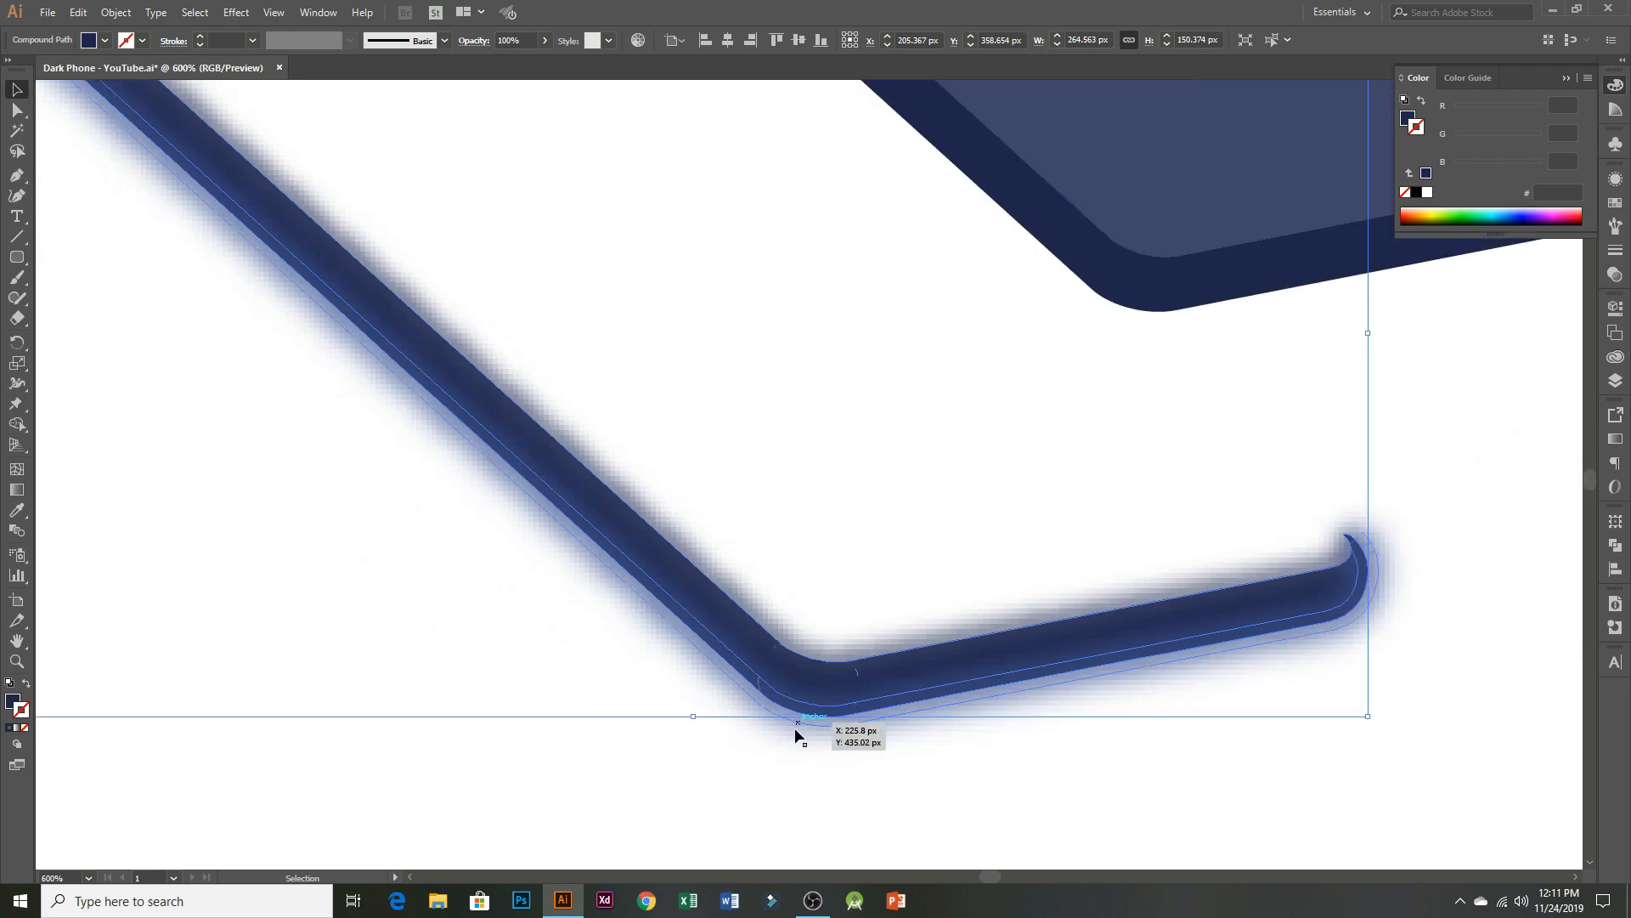
- Send the blurred line group to the back, behind the side band copy
{"action": "right_click", "coordinate": [794, 728]}
{"action": "mouse_move", "coordinate": [890, 644]}
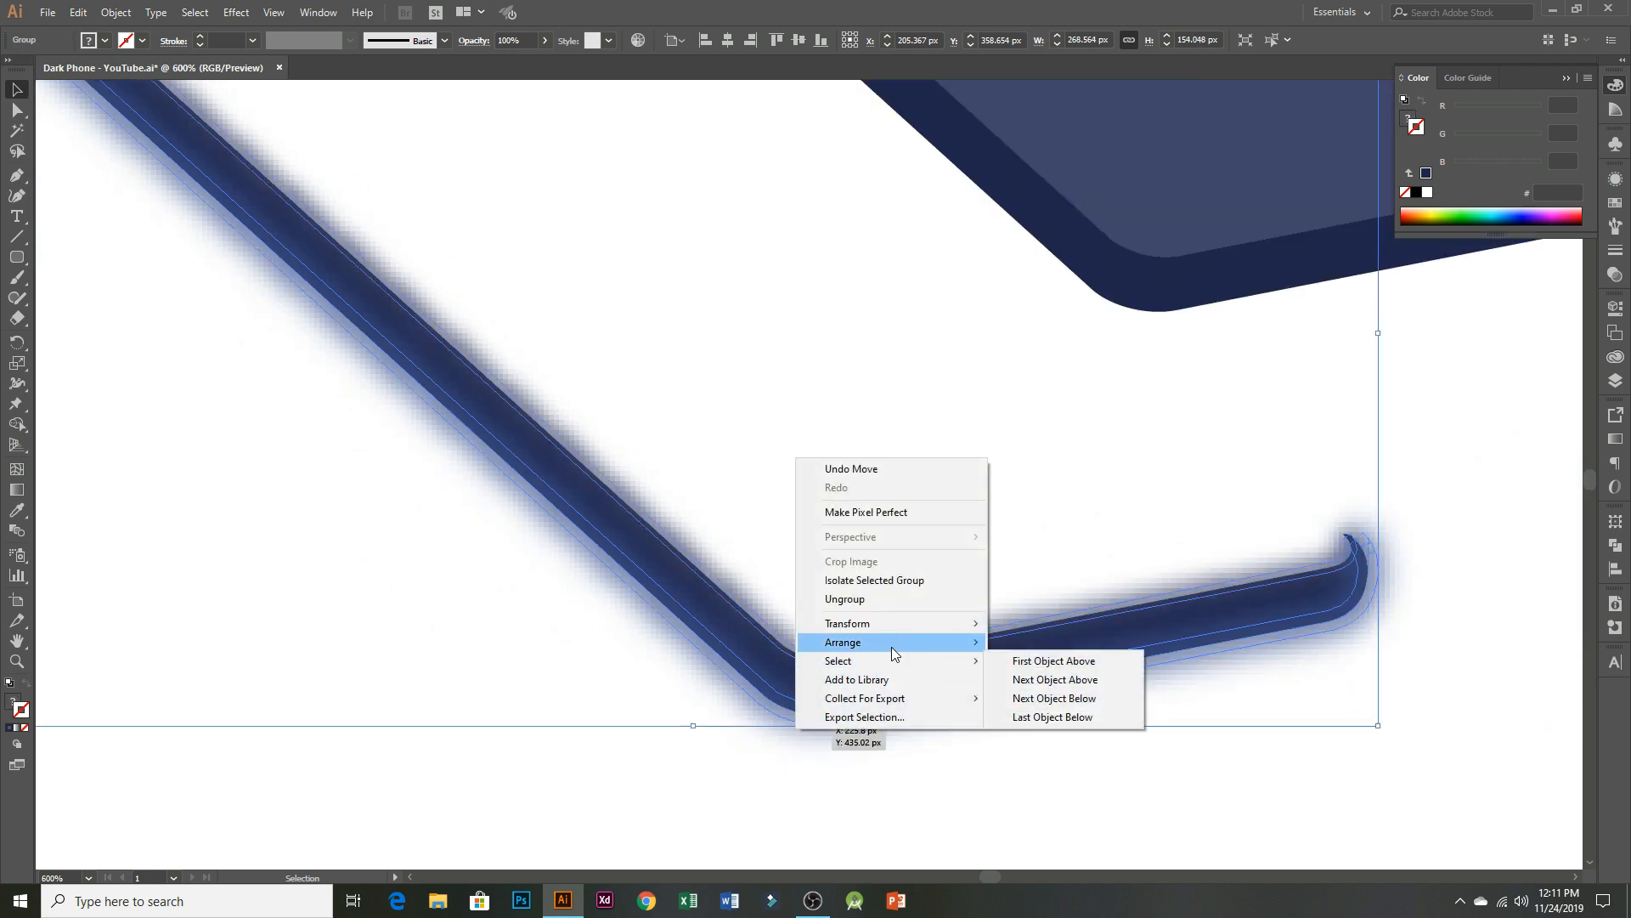
{"action": "left_click", "coordinate": [1041, 697]}
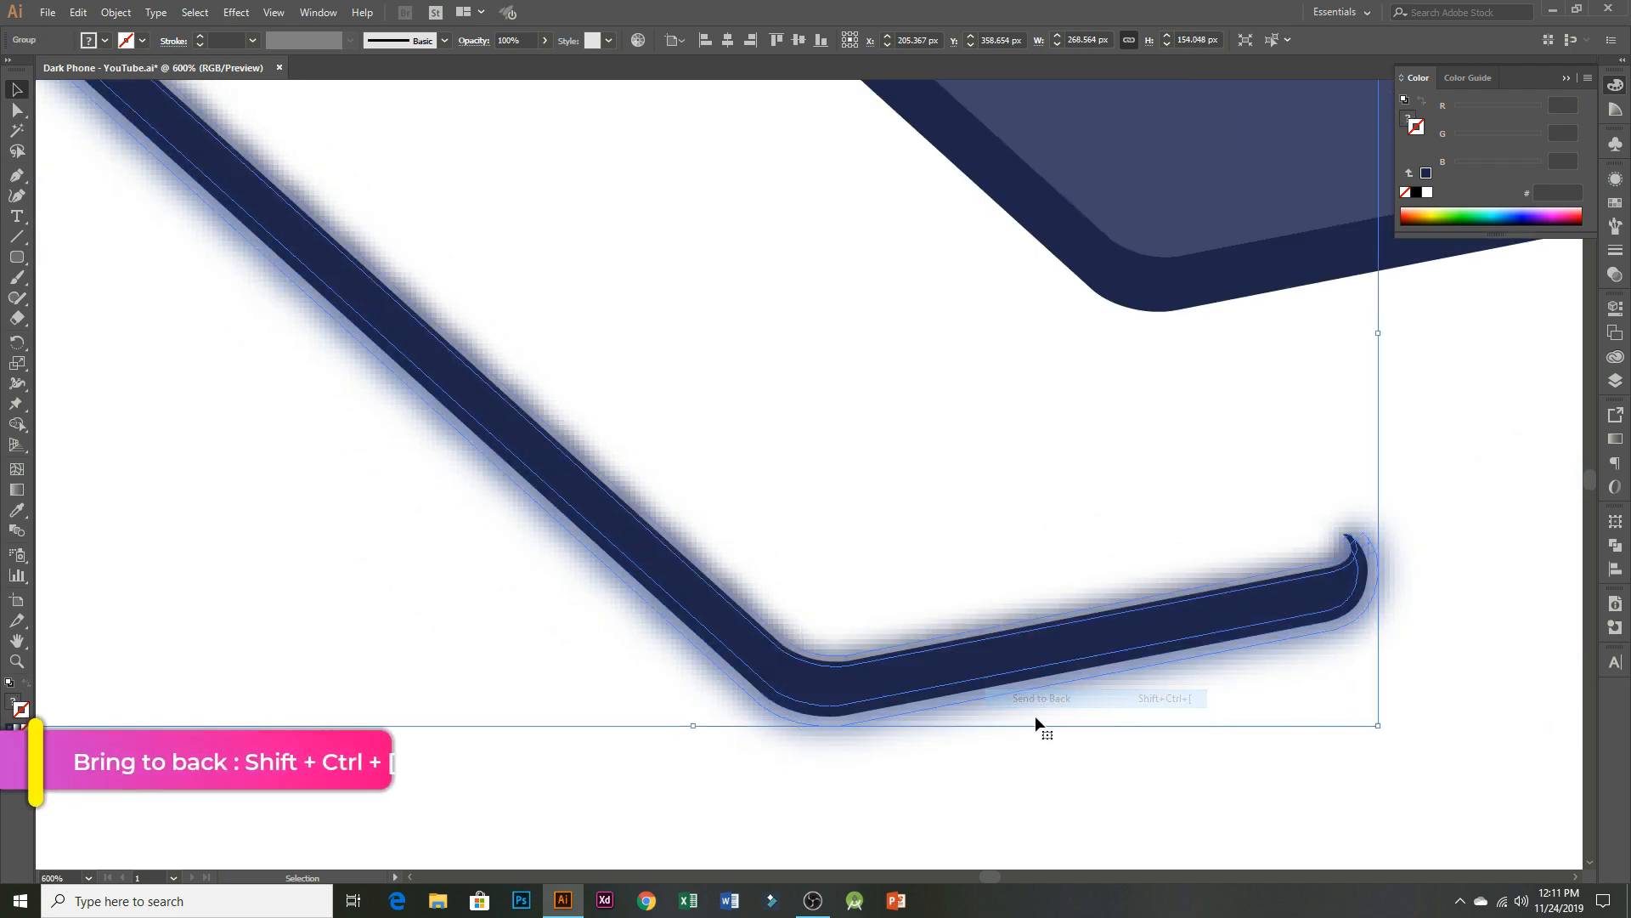
- Clip the blurred line group to the side band copy with a clipping mask
{"action": "mouse_move", "coordinate": [945, 803]}
{"action": "left_mouse_down"}
{"action": "mouse_move", "coordinate": [921, 793]}
{"action": "mouse_move", "coordinate": [794, 602]}
{"action": "left_mouse_up"}
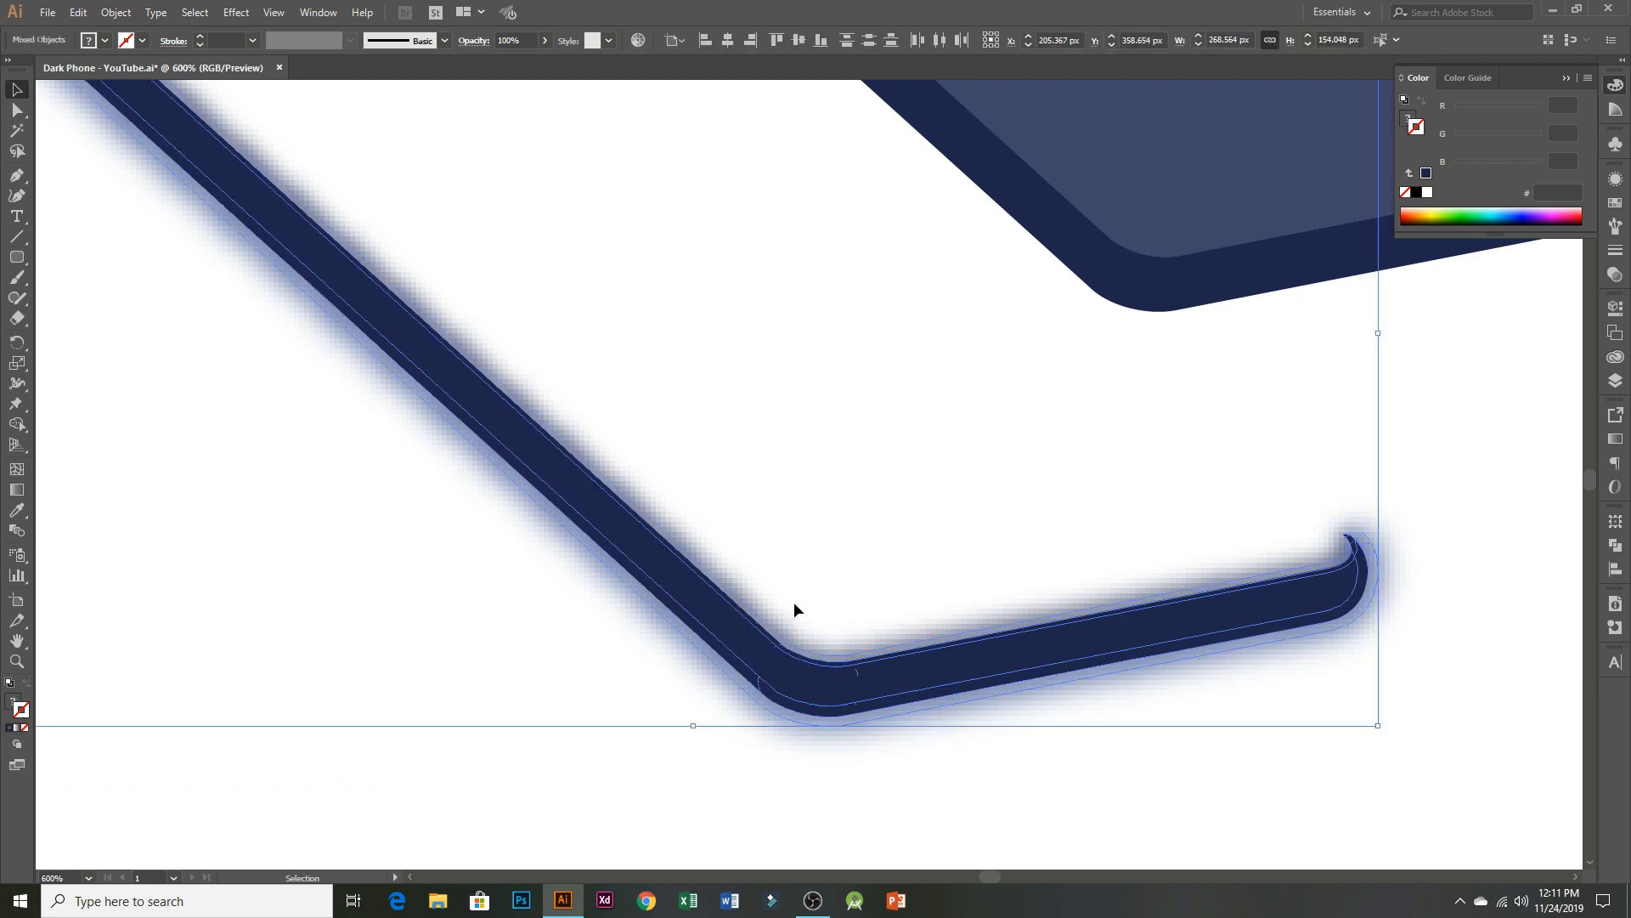
{"action": "key", "text": "ctrl+7"}
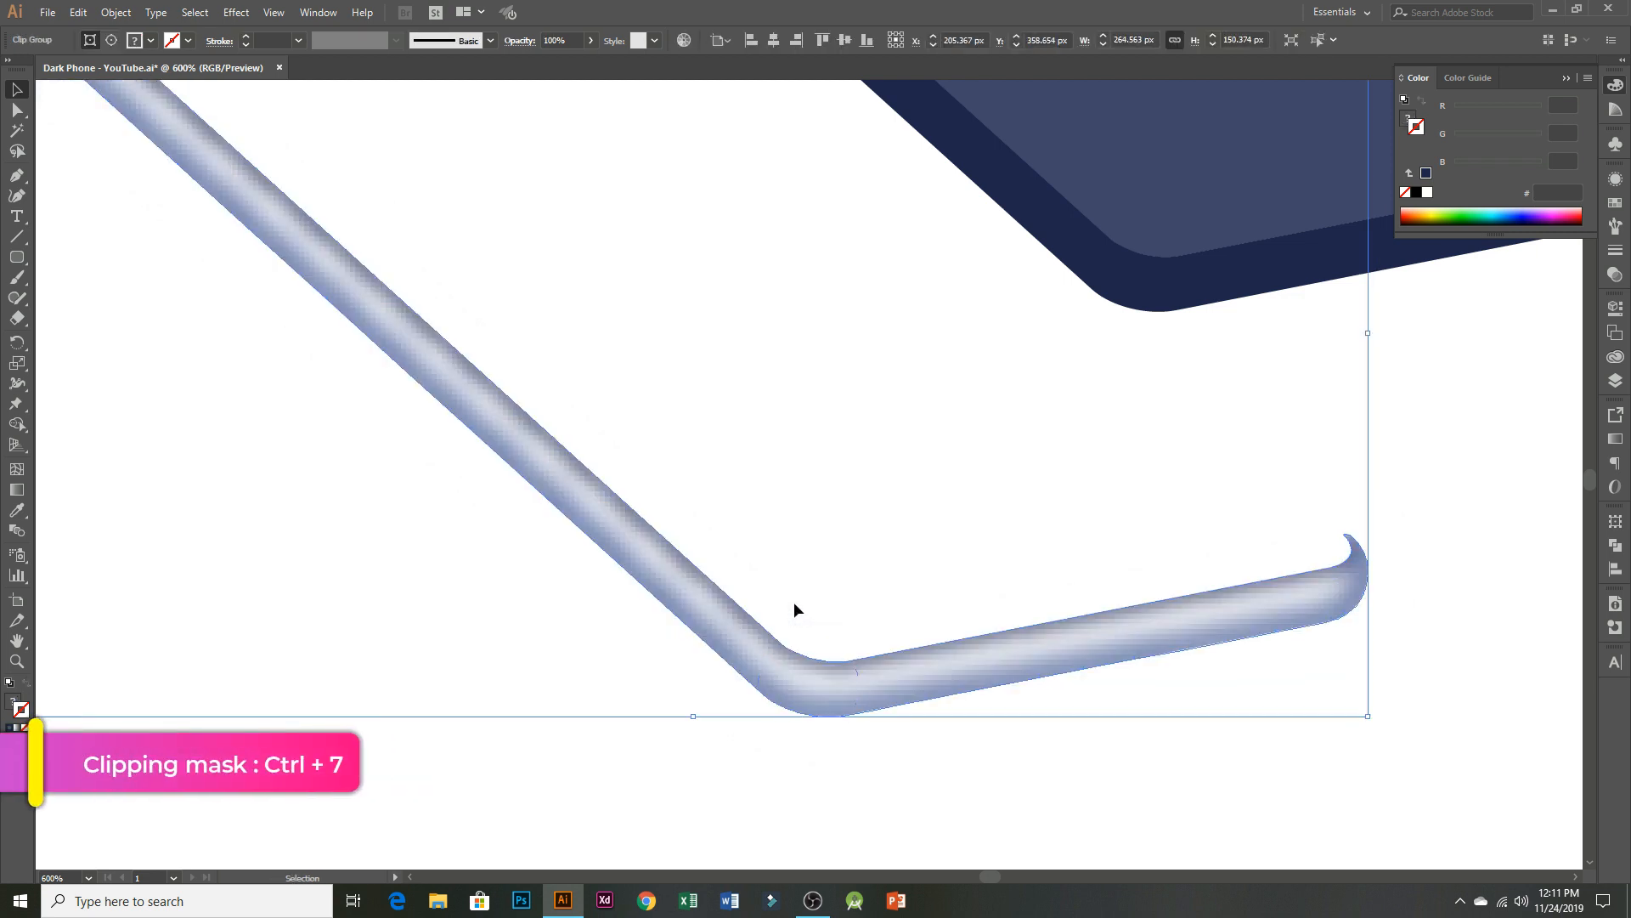
{"action": "left_click", "coordinate": [749, 406]}
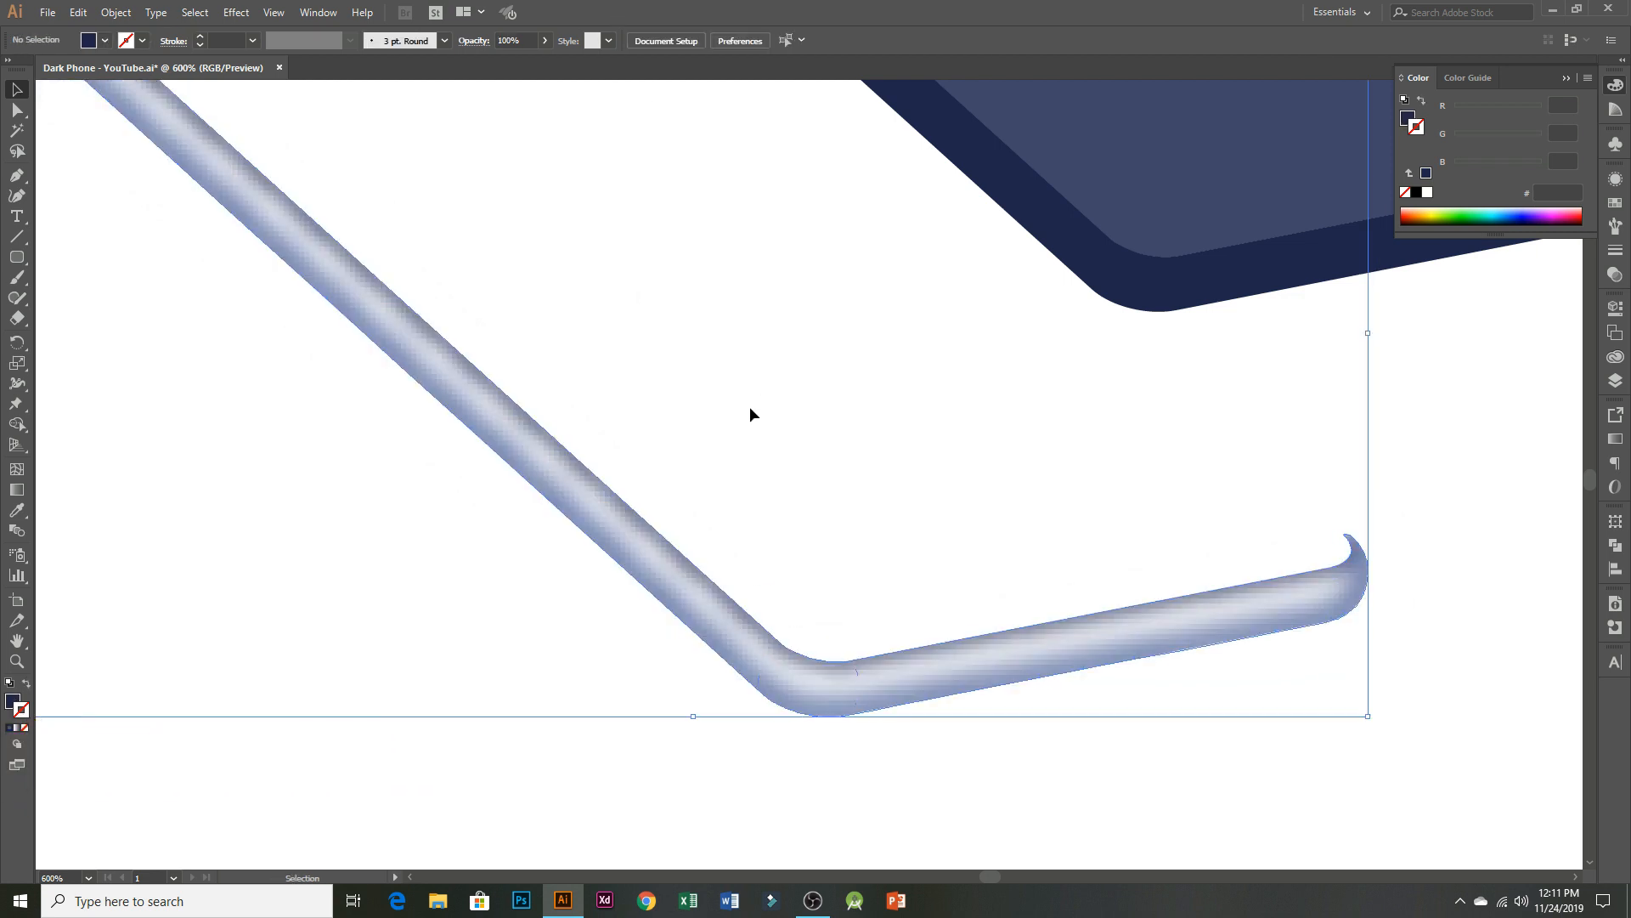
- Align the clipped highlight to the phone's side band by right edges and vertical centres, using the band as key object
{"action": "scroll", "coordinate": [750, 406], "scroll_direction": "down", "scroll_amount": 2}
{"action": "left_click_drag", "start_coordinate": [700, 292], "coordinate": [558, 502]}
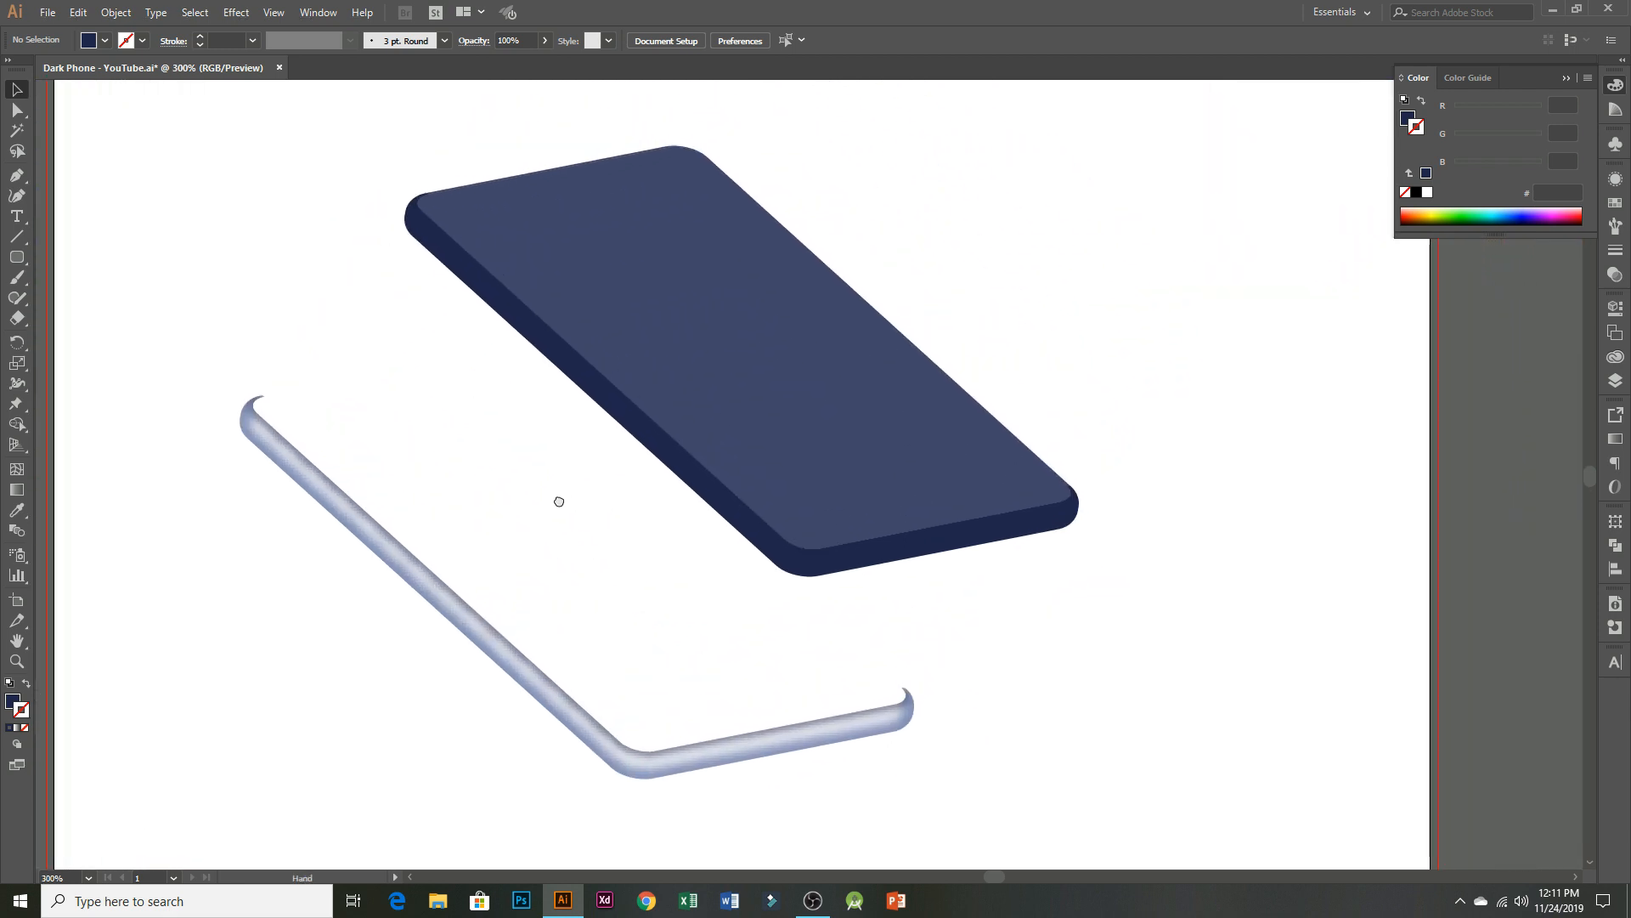
{"action": "left_click", "coordinate": [523, 685]}
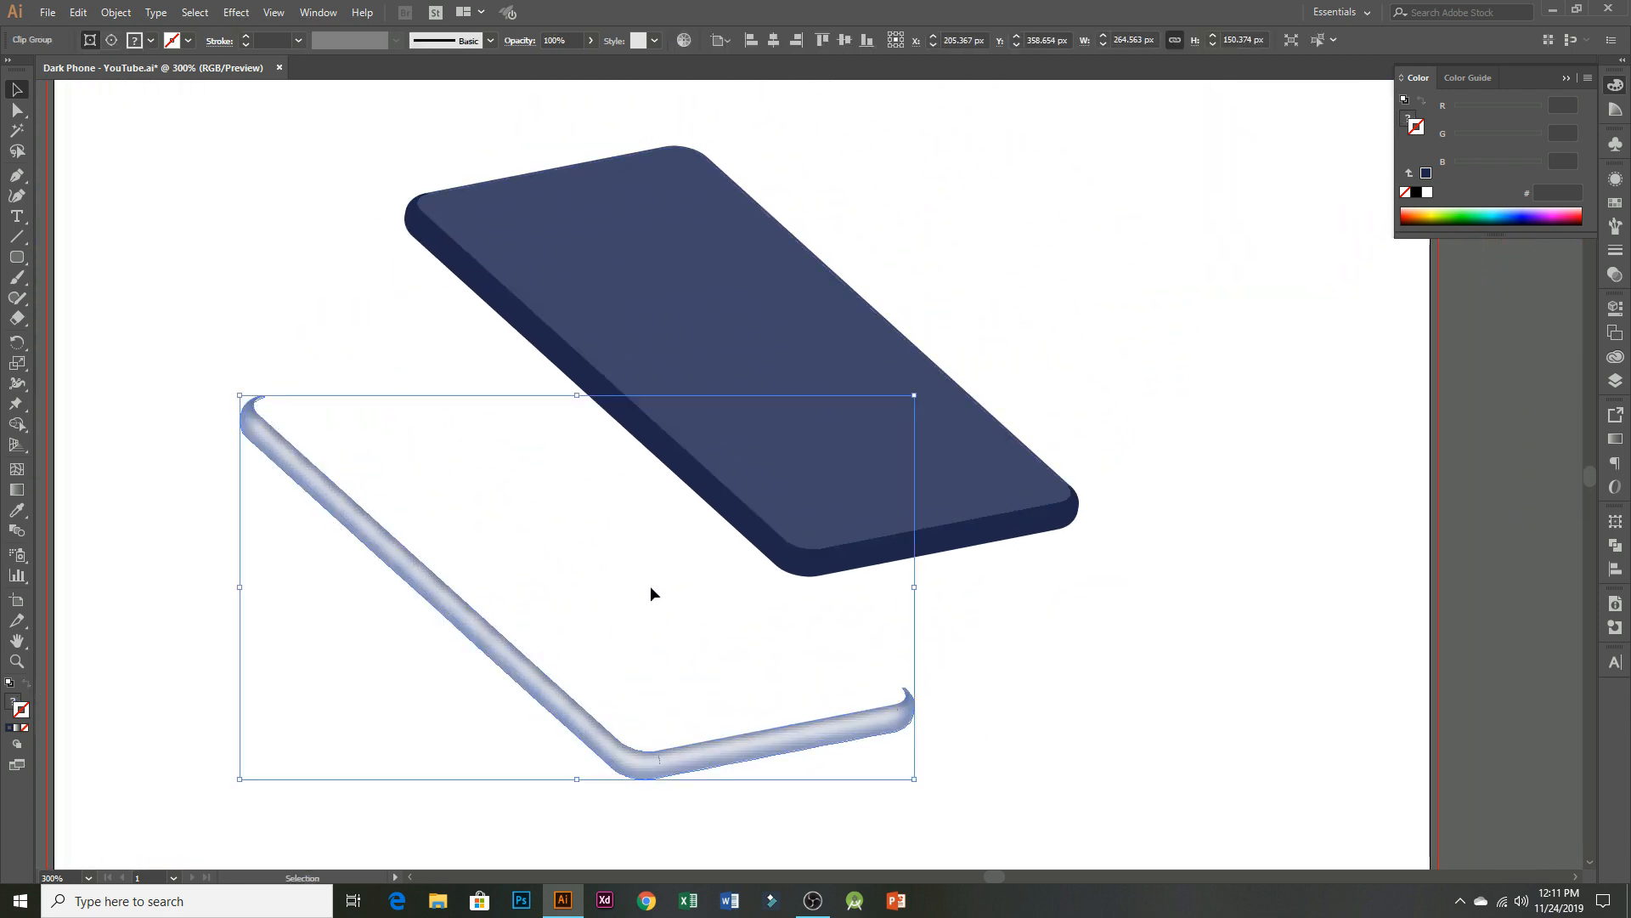
{"action": "left_click", "coordinate": [753, 537], "text": "shift"}
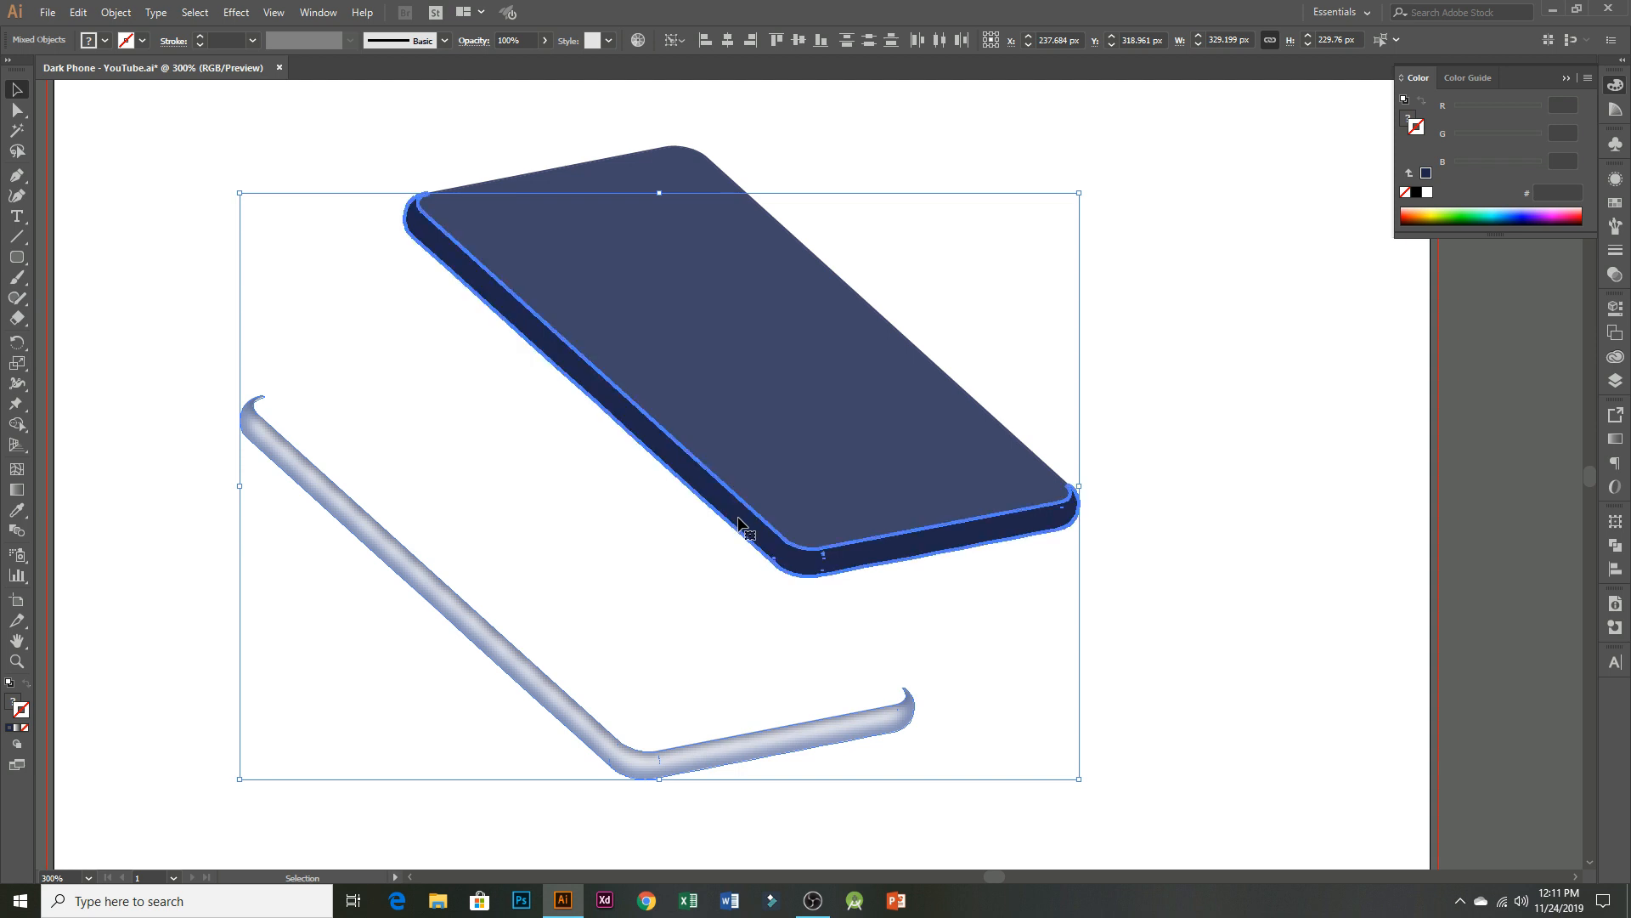
{"action": "left_click", "coordinate": [753, 43]}
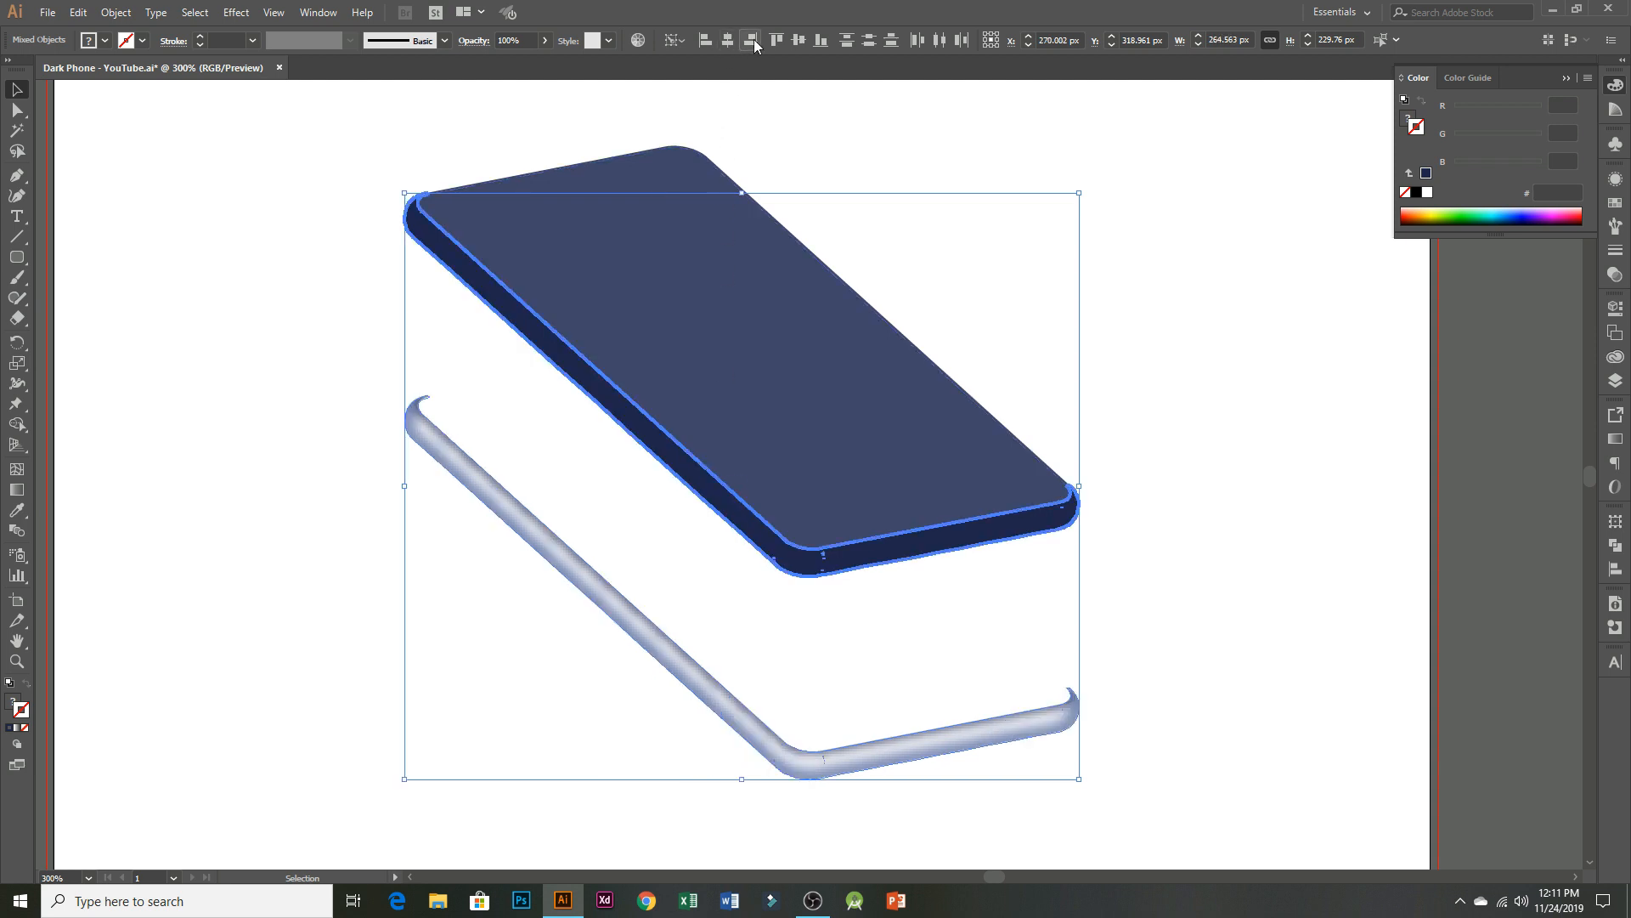
{"action": "left_click", "coordinate": [798, 39]}
{"action": "left_click", "coordinate": [509, 491]}
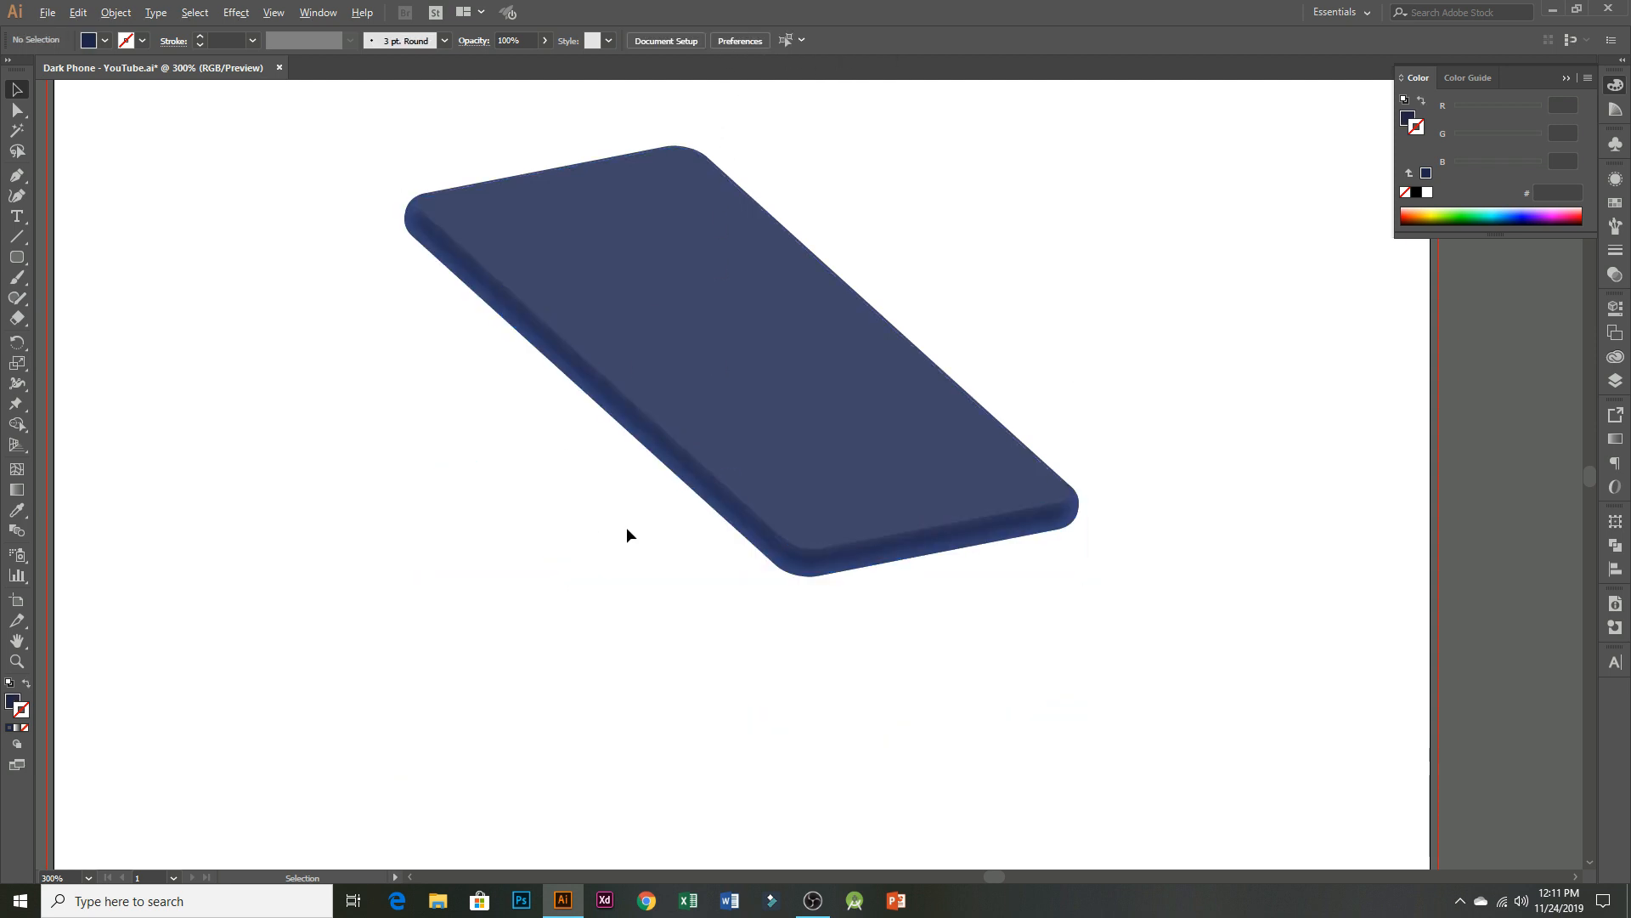
- Draw a background rectangle about 496 by 405 px around the phone and send it to the back
{"action": "scroll", "coordinate": [625, 527], "scroll_direction": "down", "scroll_amount": 1}
{"action": "left_click_drag", "start_coordinate": [537, 533], "coordinate": [634, 543]}
{"action": "scroll", "coordinate": [614, 548], "scroll_direction": "down", "scroll_amount": 1}
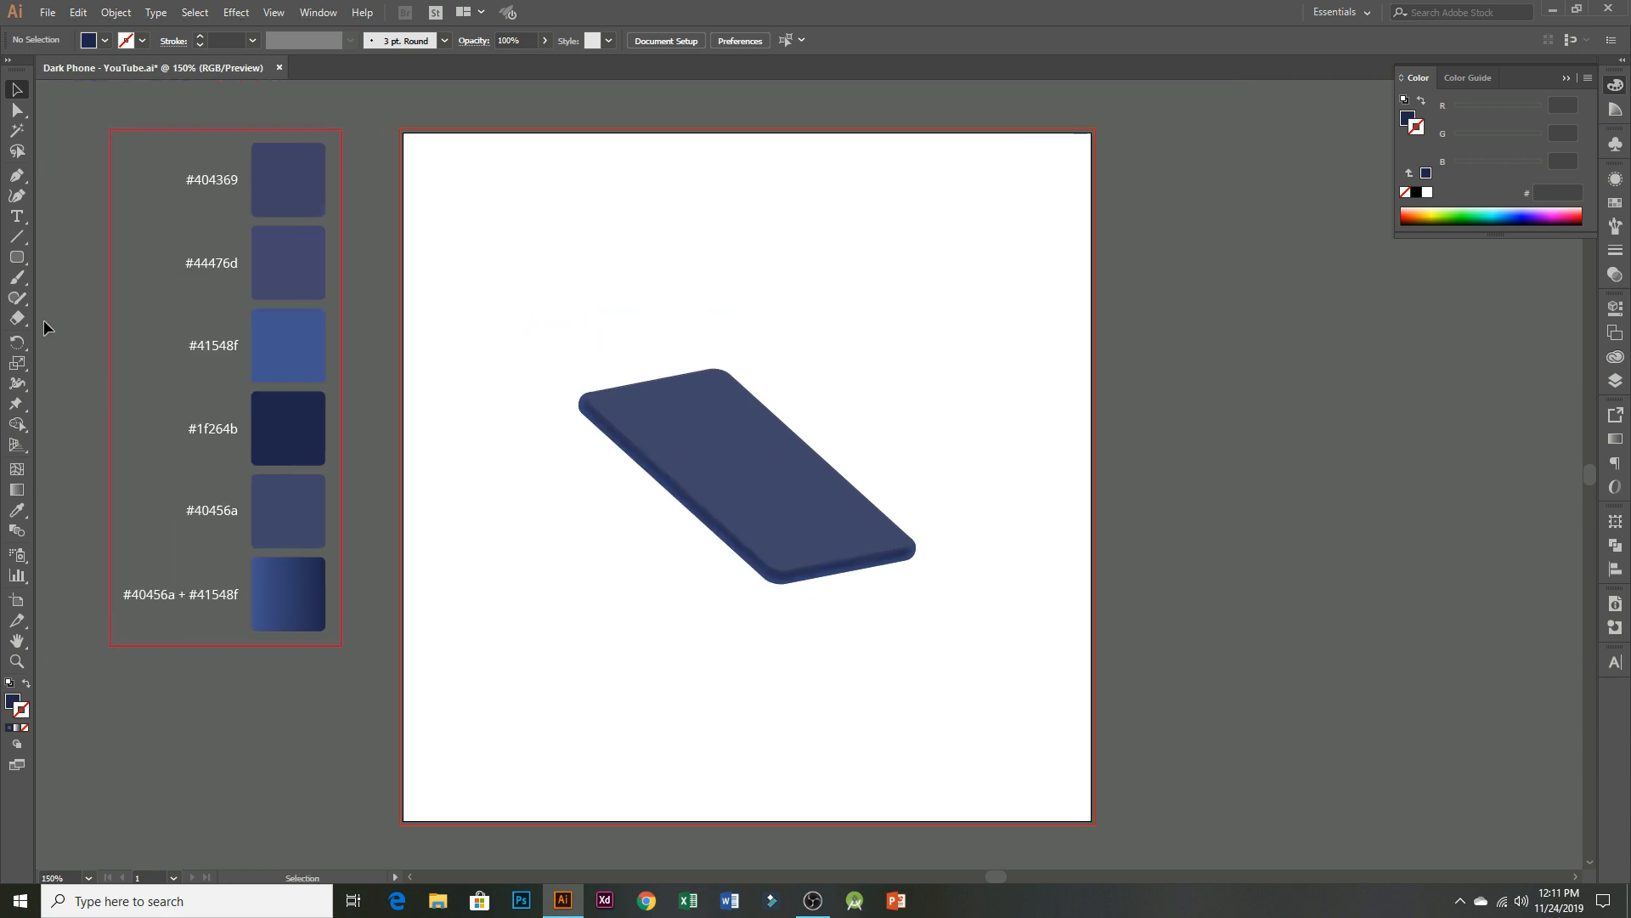
{"action": "left_click_drag", "start_coordinate": [16, 265], "coordinate": [80, 260]}
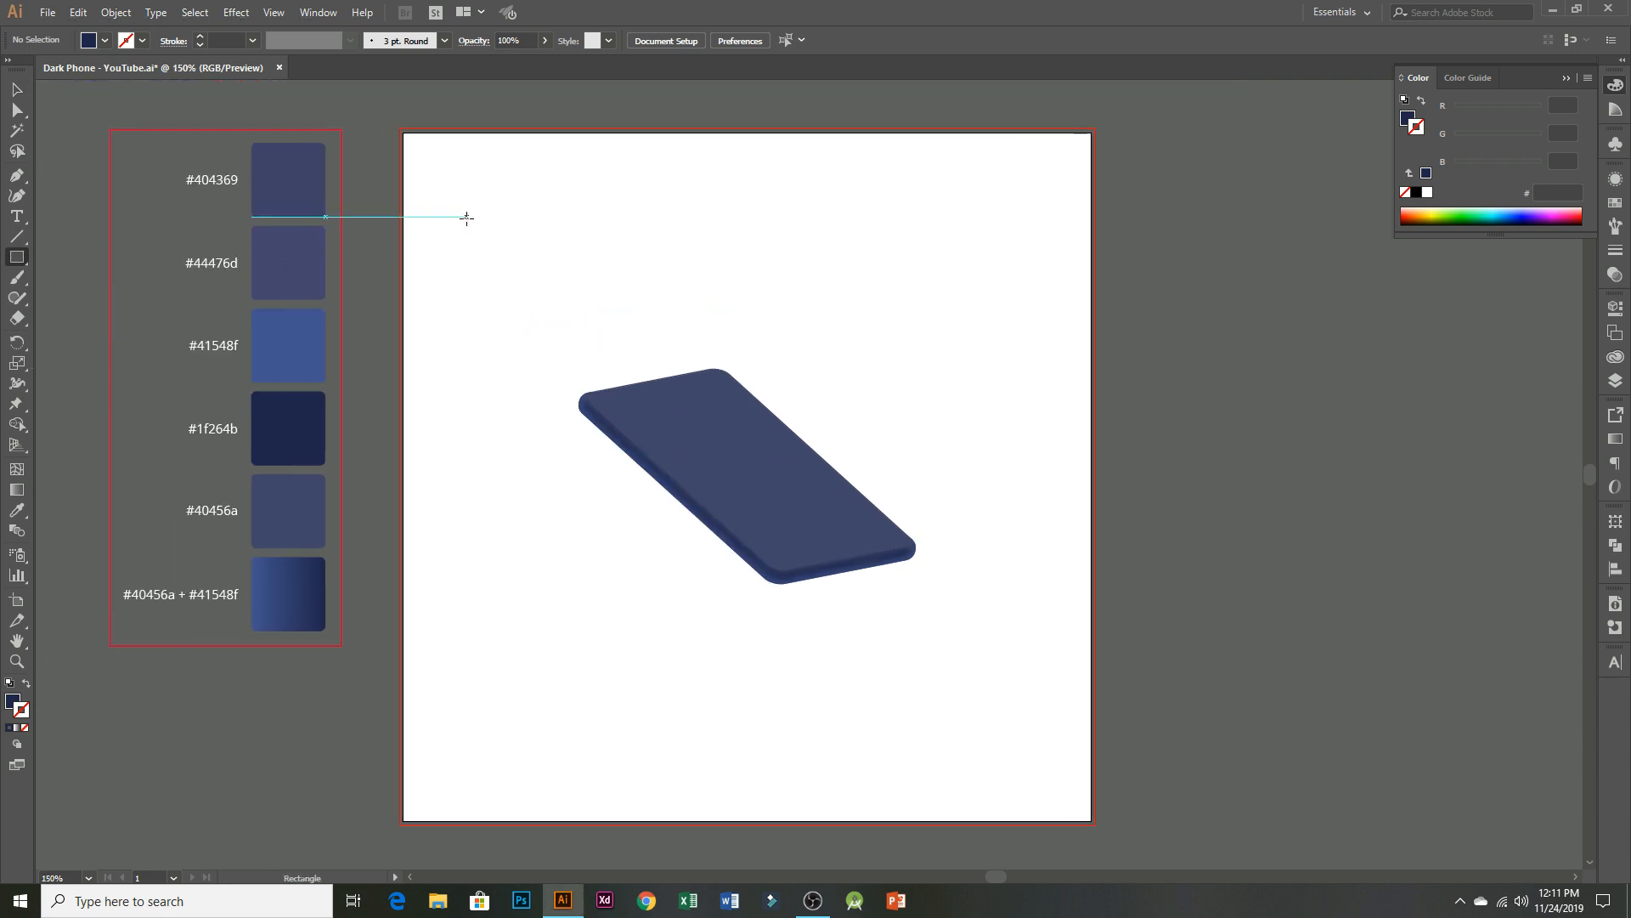
{"action": "left_click_drag", "start_coordinate": [439, 188], "coordinate": [1072, 704]}
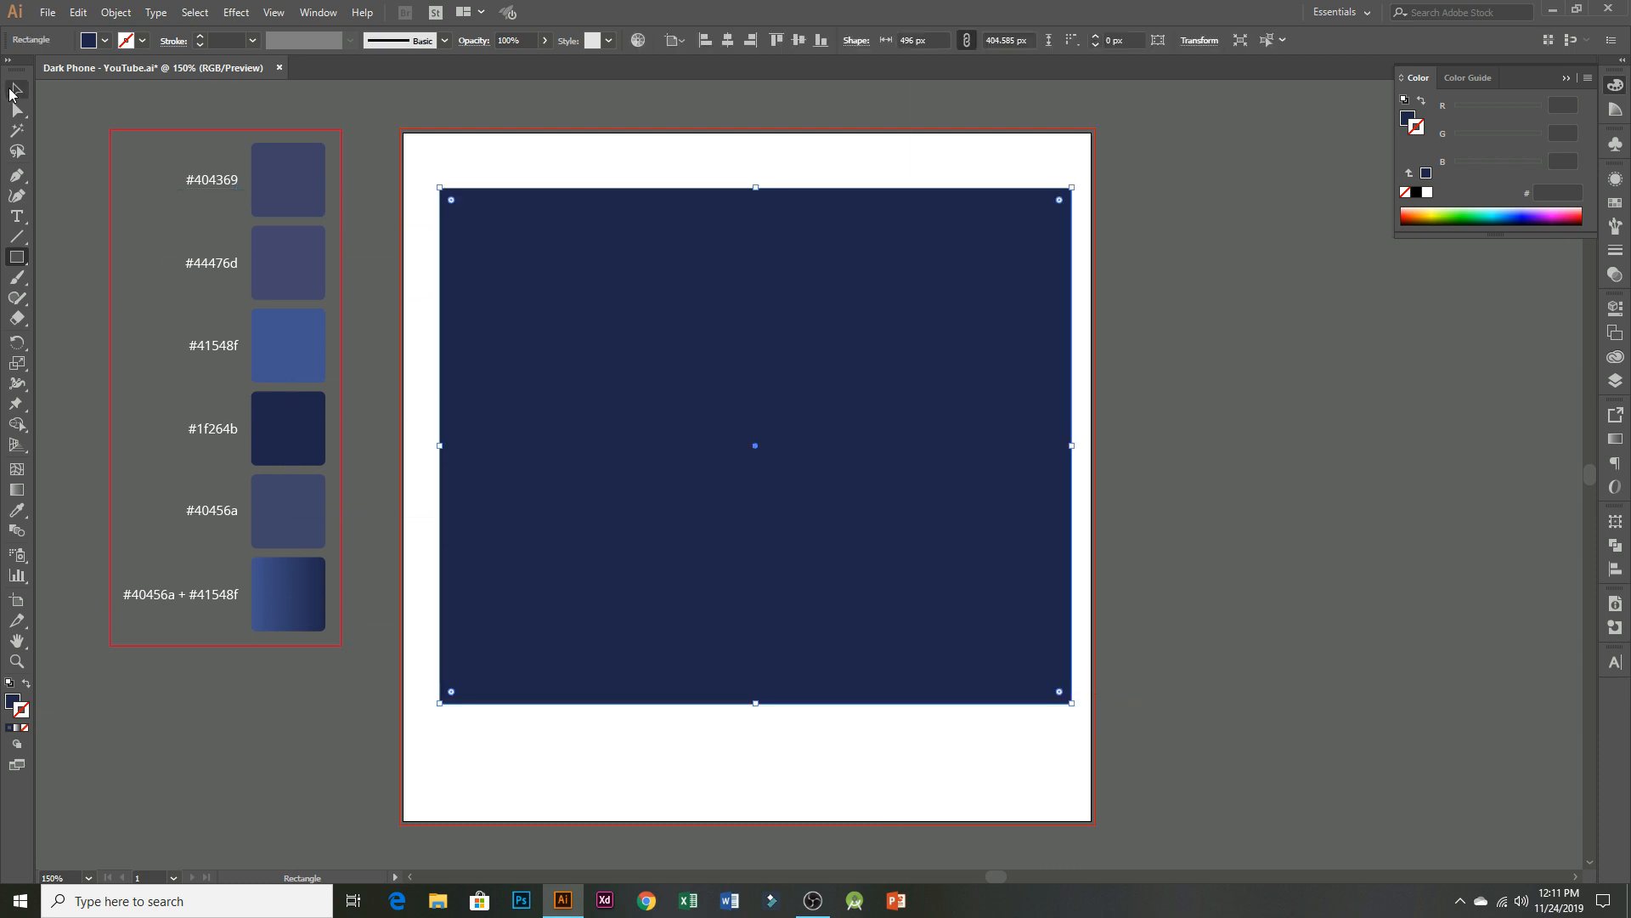
{"action": "left_click", "coordinate": [12, 90]}
{"action": "right_click", "coordinate": [660, 328]}
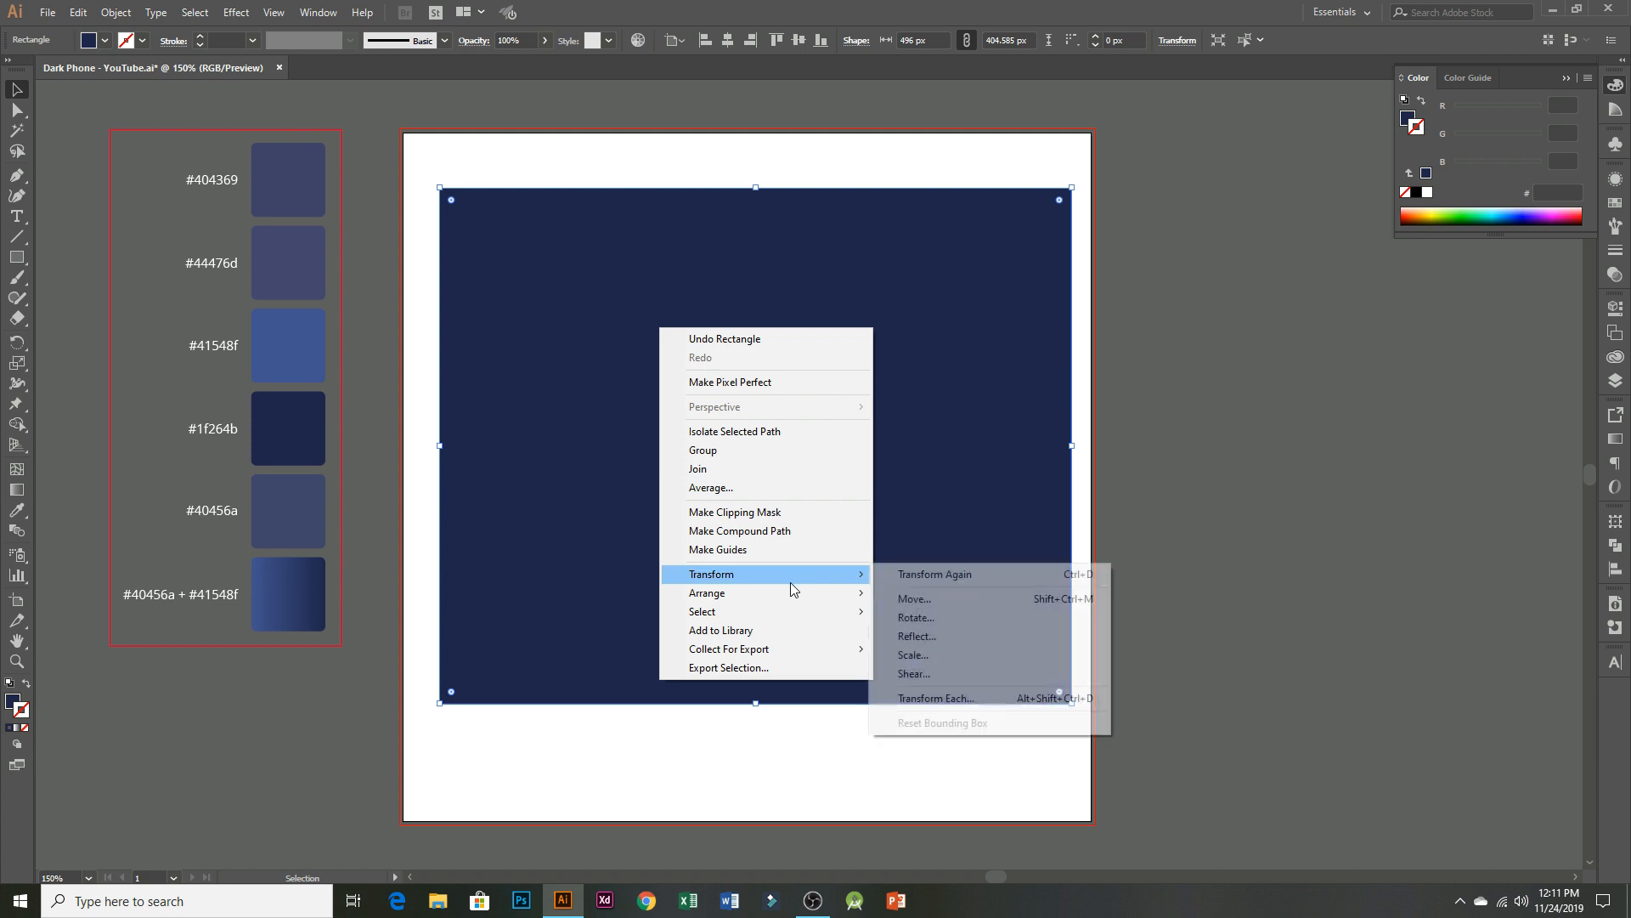
{"action": "mouse_move", "coordinate": [784, 594]}
{"action": "left_click", "coordinate": [928, 649]}
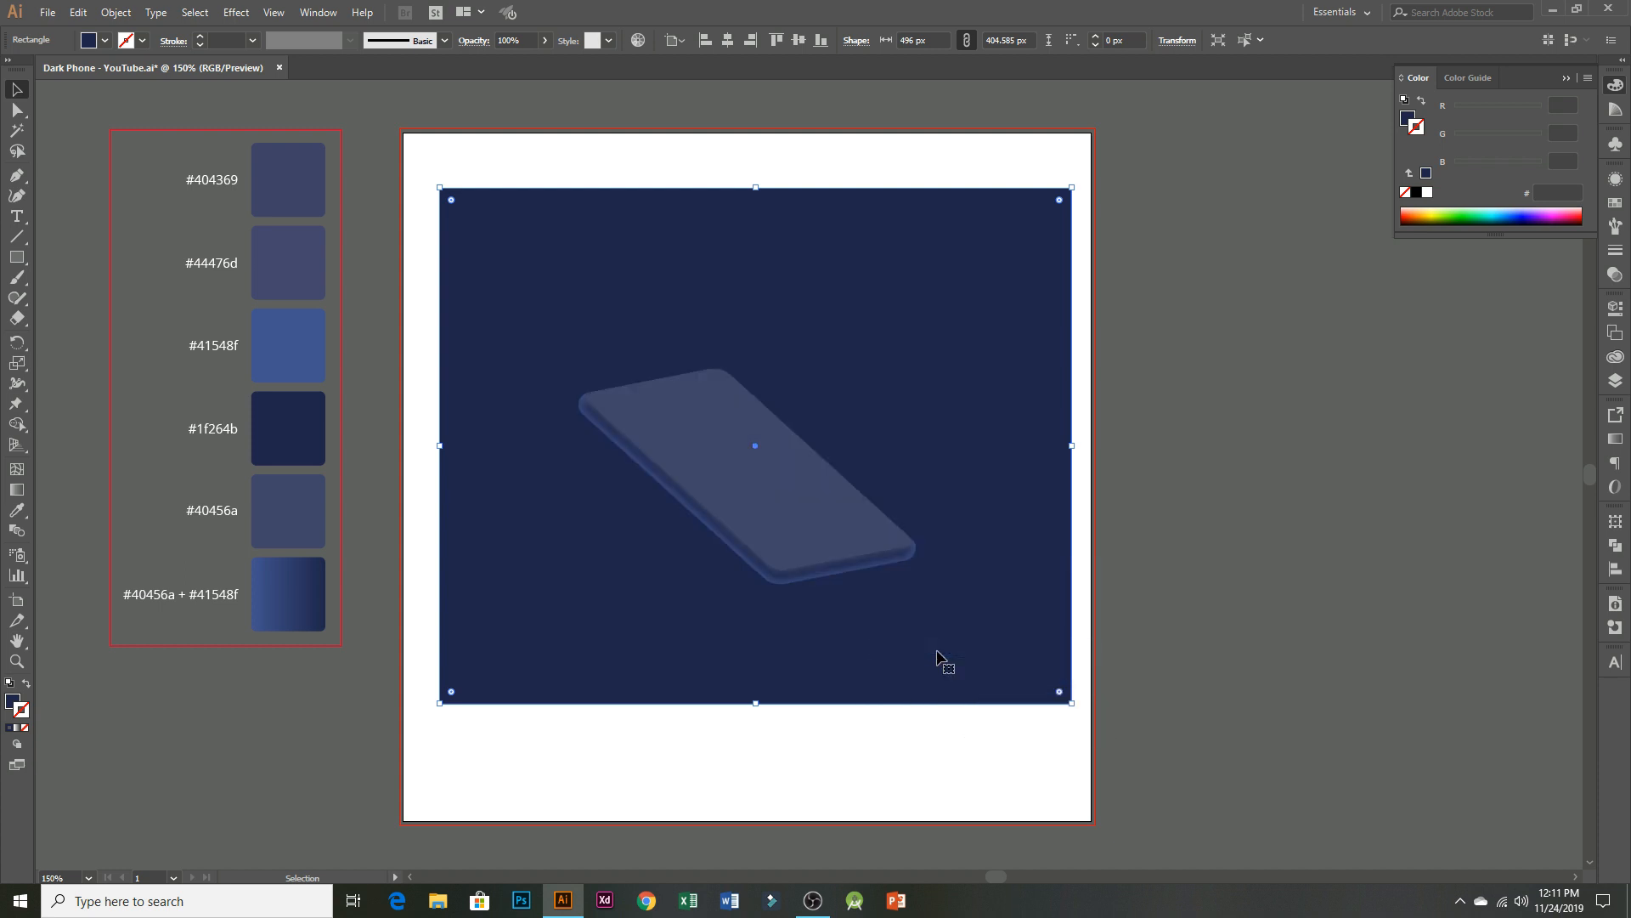
{"action": "left_click", "coordinate": [779, 738]}
- Duplicate the phone's top face down and to the left, and fill the copy with the #1f264b swatch colour
{"action": "left_click_drag", "start_coordinate": [685, 441], "coordinate": [620, 610]}
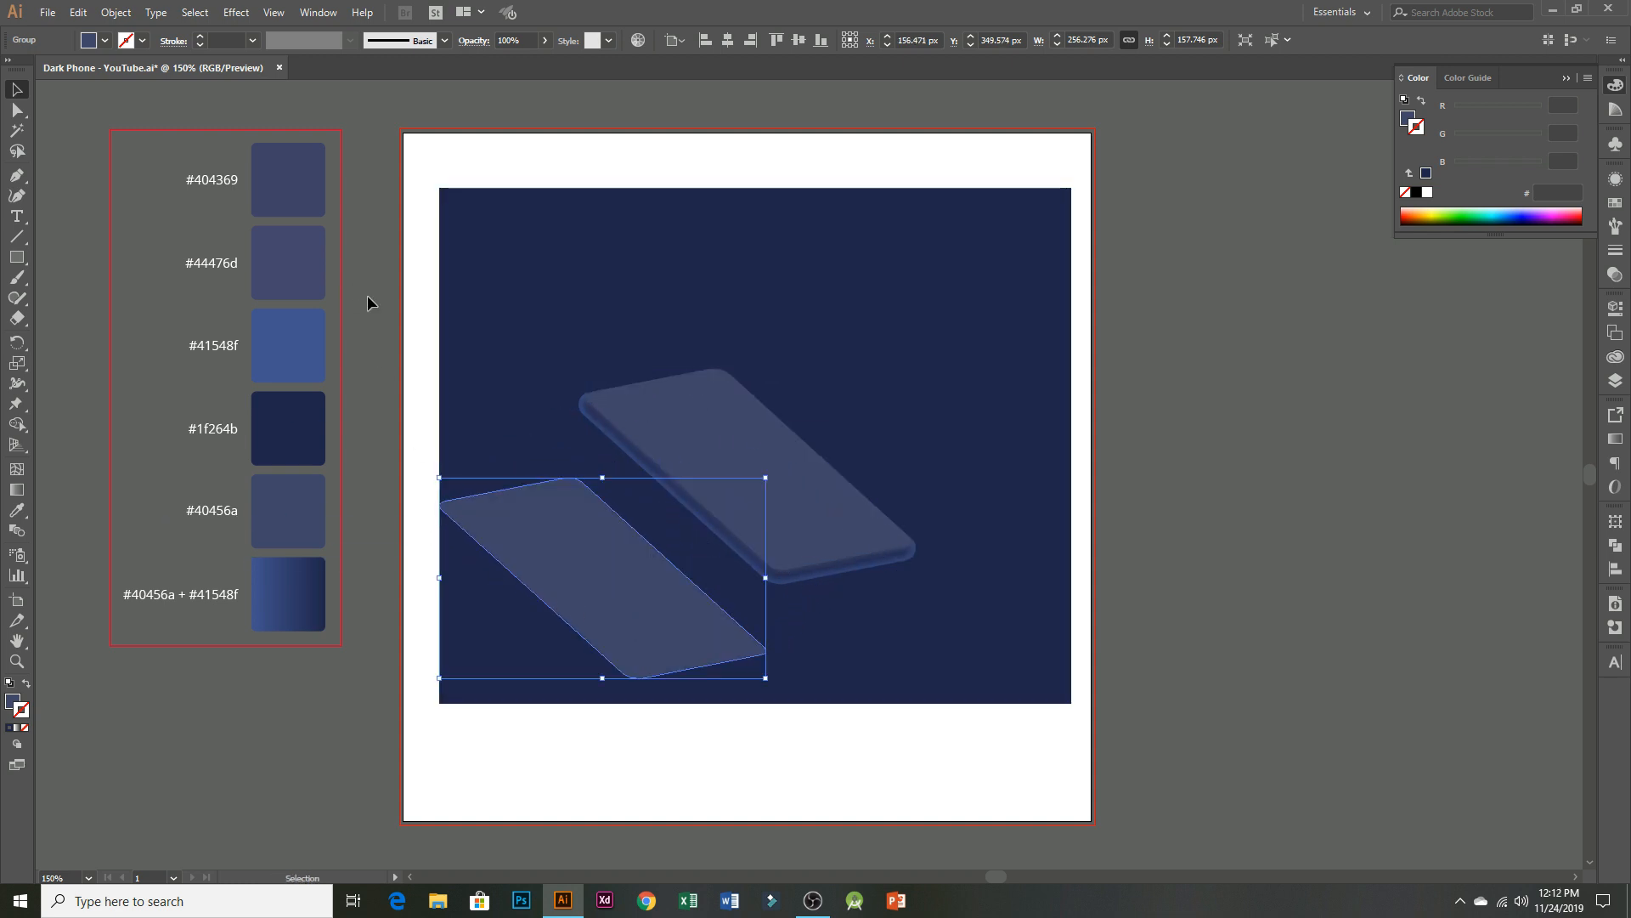
{"action": "key", "text": "i"}
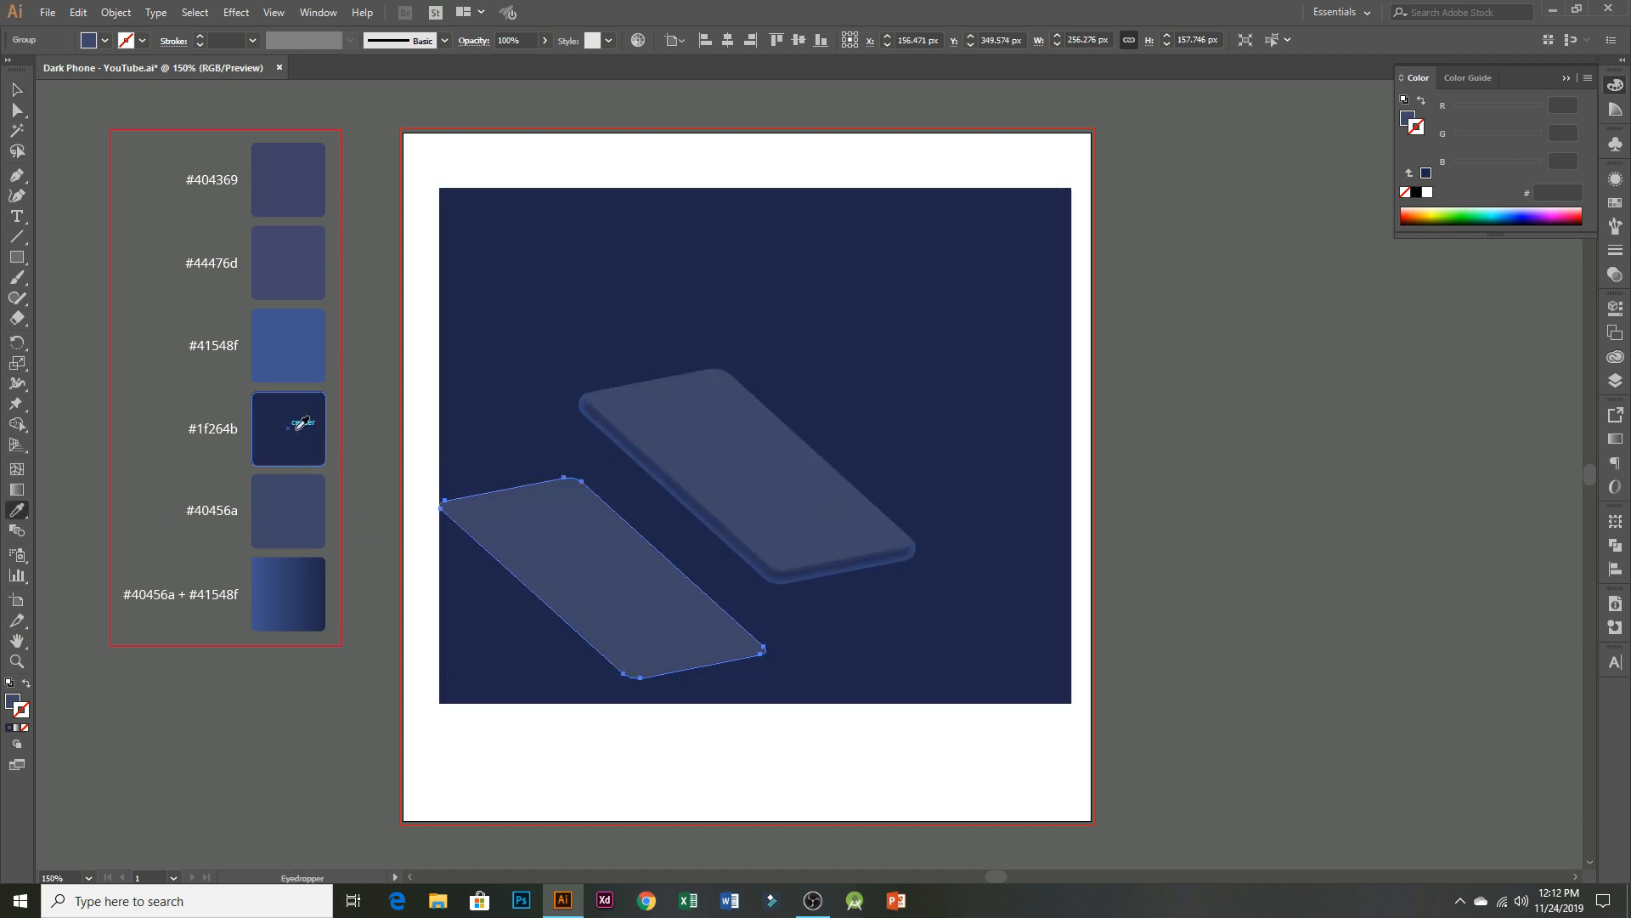
{"action": "left_click", "coordinate": [301, 429]}
{"action": "left_click", "coordinate": [16, 91]}
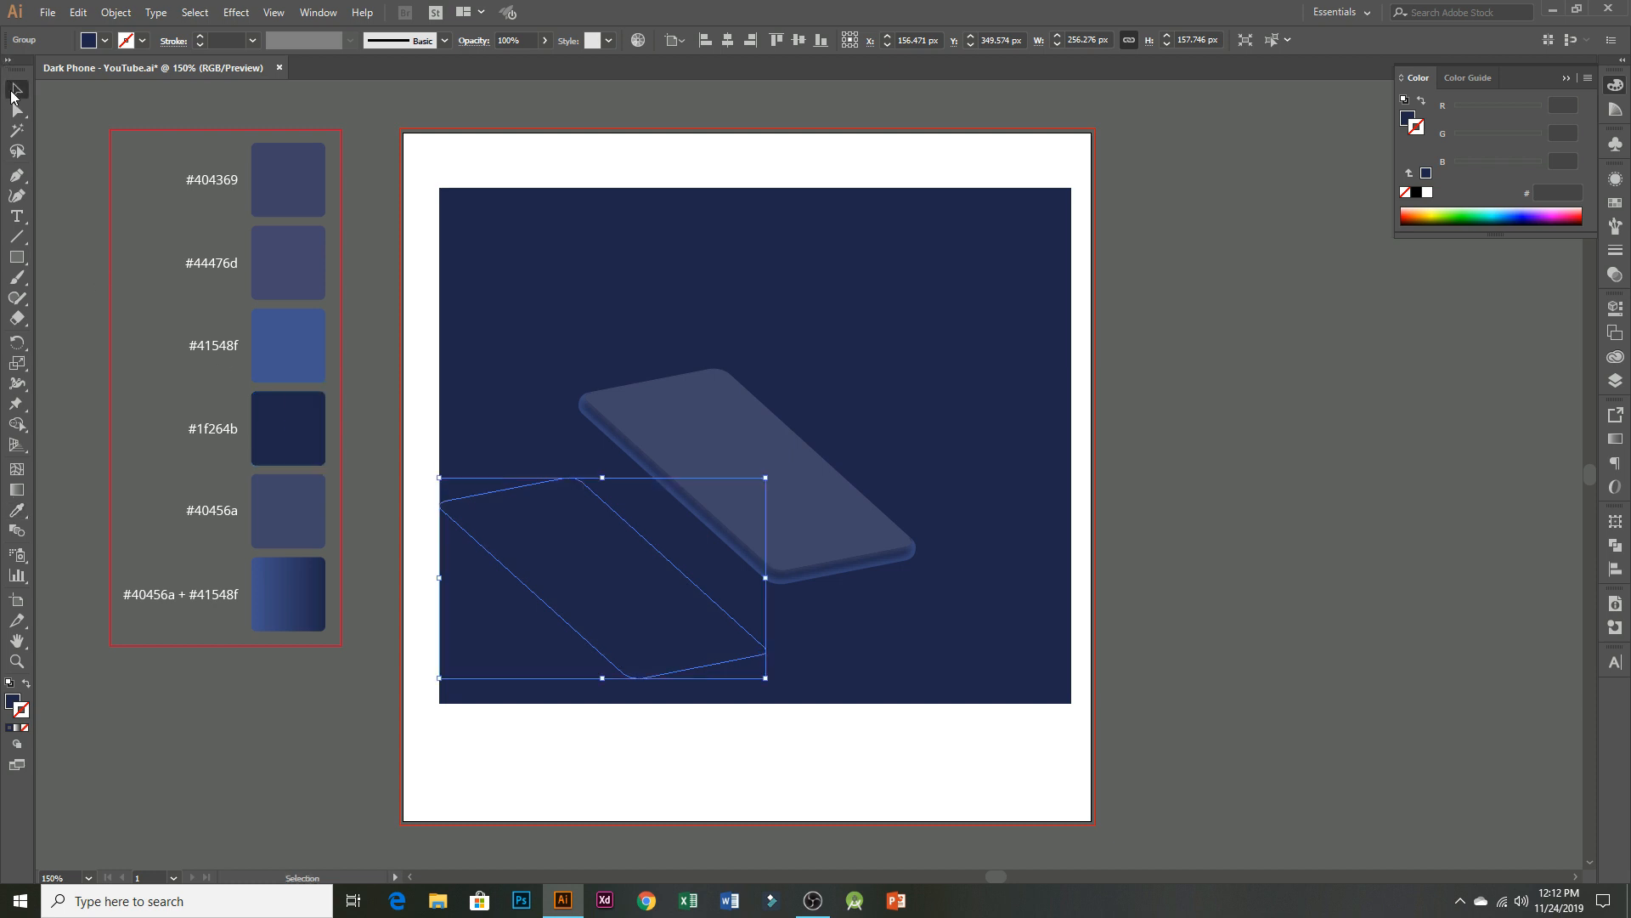
- Fill the background rectangle with the #404369 swatch colour
{"action": "left_click", "coordinate": [574, 298]}
{"action": "key", "text": "i"}
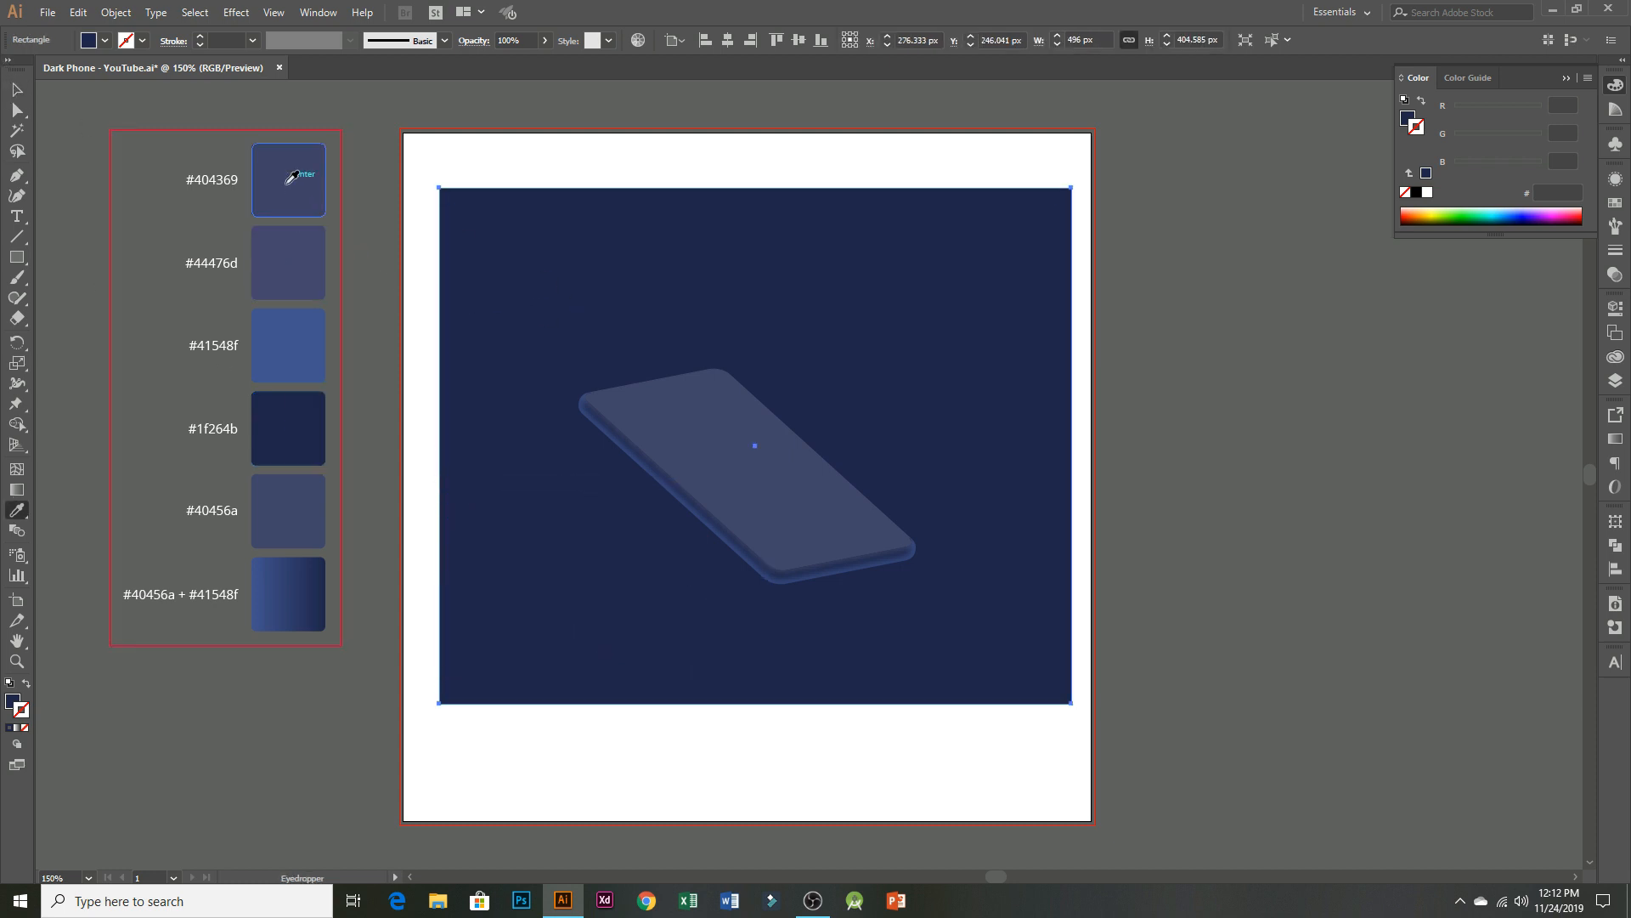
{"action": "left_click", "coordinate": [289, 176]}
{"action": "left_click", "coordinate": [15, 88]}
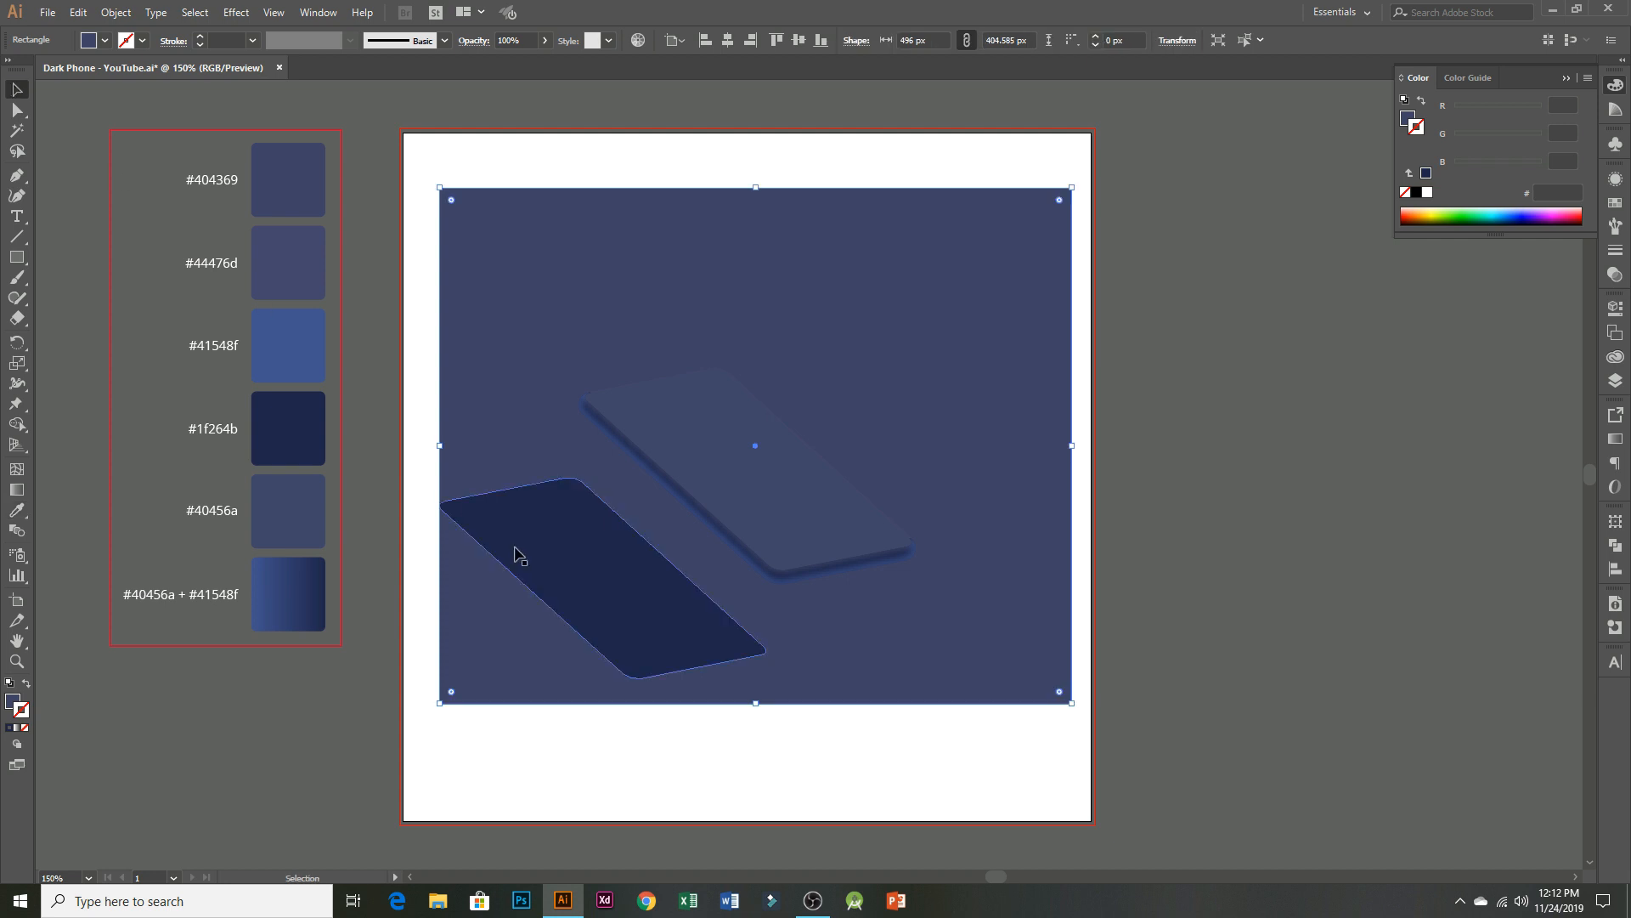
{"action": "left_click", "coordinate": [634, 736]}
- Apply a Gaussian Blur to the dark copy of the top face to make a soft shadow
{"action": "left_click", "coordinate": [646, 604]}
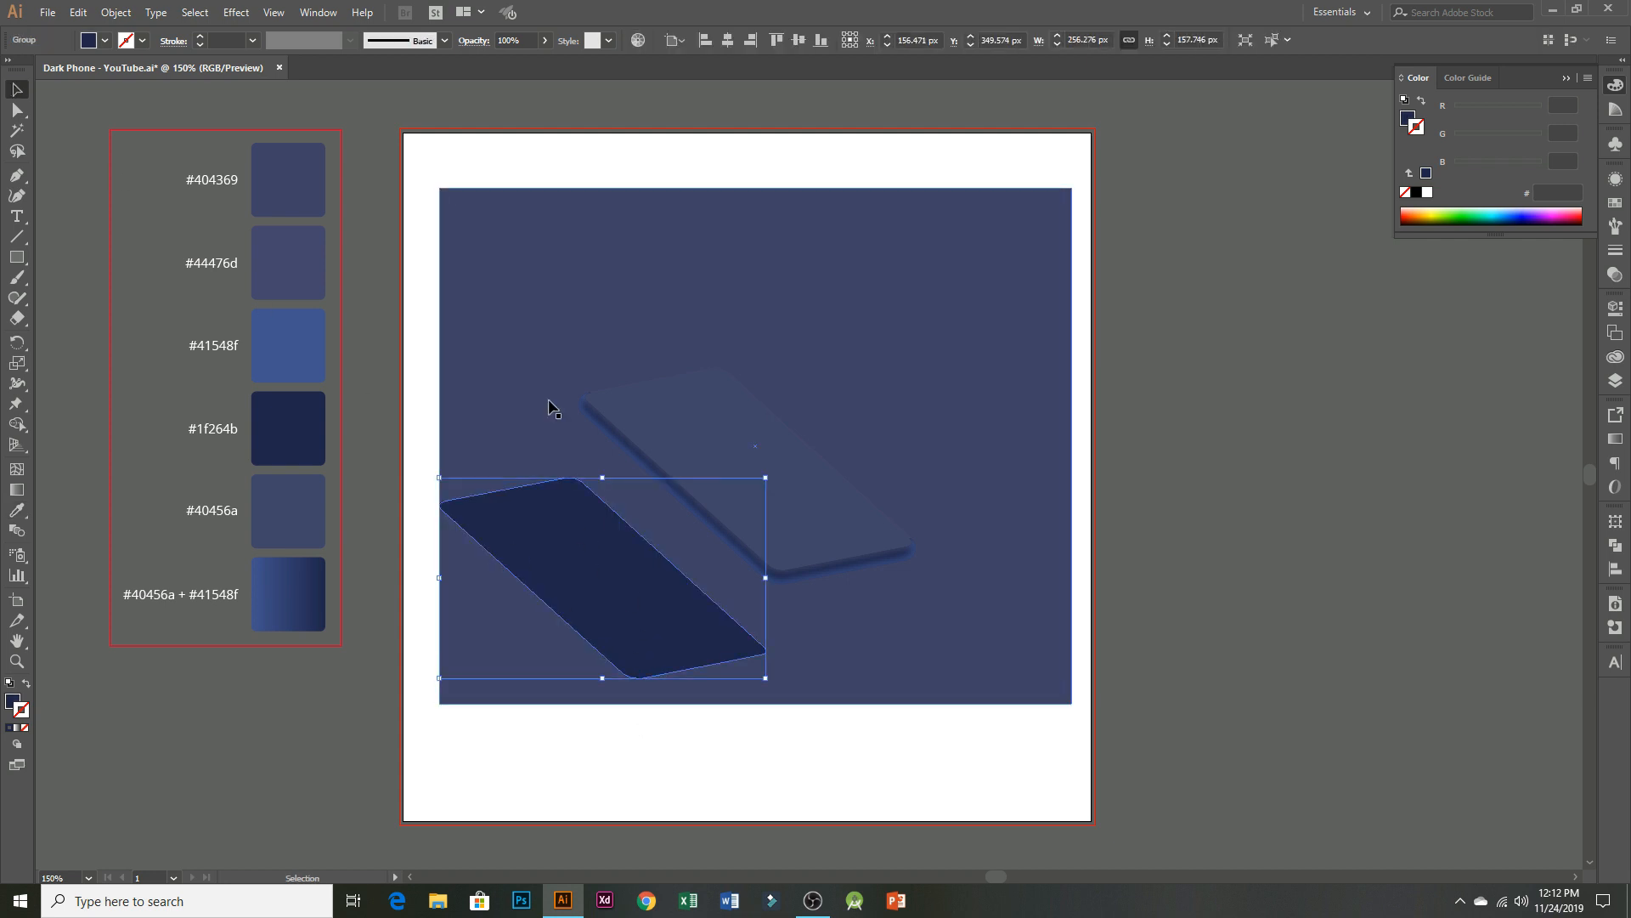
{"action": "left_click", "coordinate": [236, 12]}
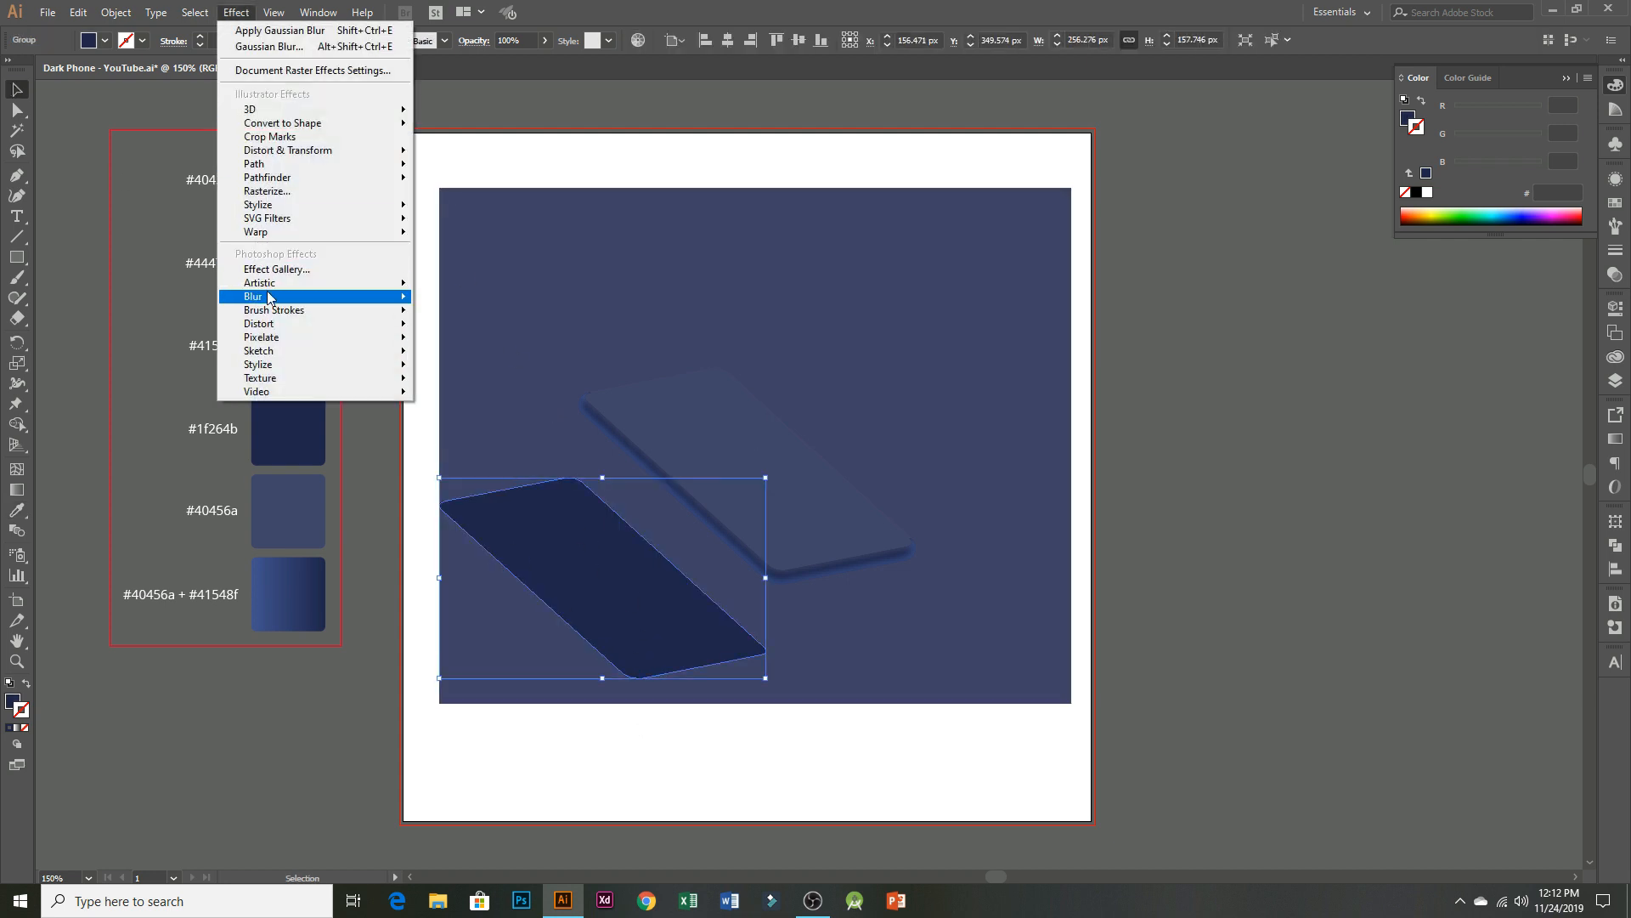
{"action": "mouse_move", "coordinate": [268, 297]}
{"action": "left_click", "coordinate": [463, 301]}
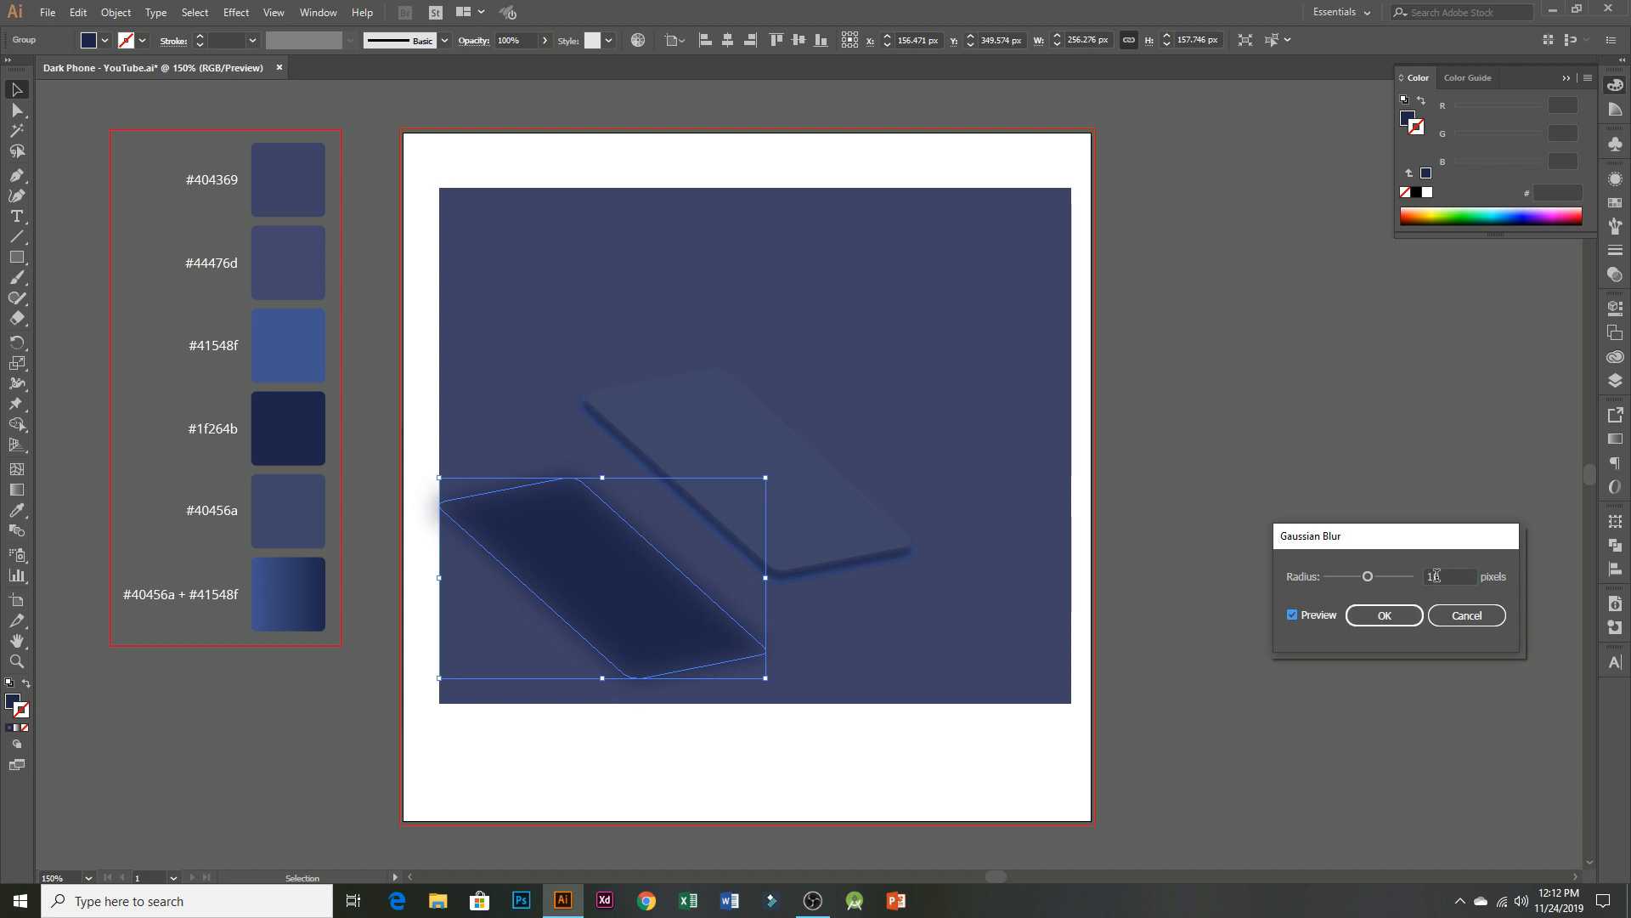
{"action": "left_click", "coordinate": [1384, 615]}
{"action": "left_click", "coordinate": [724, 724]}
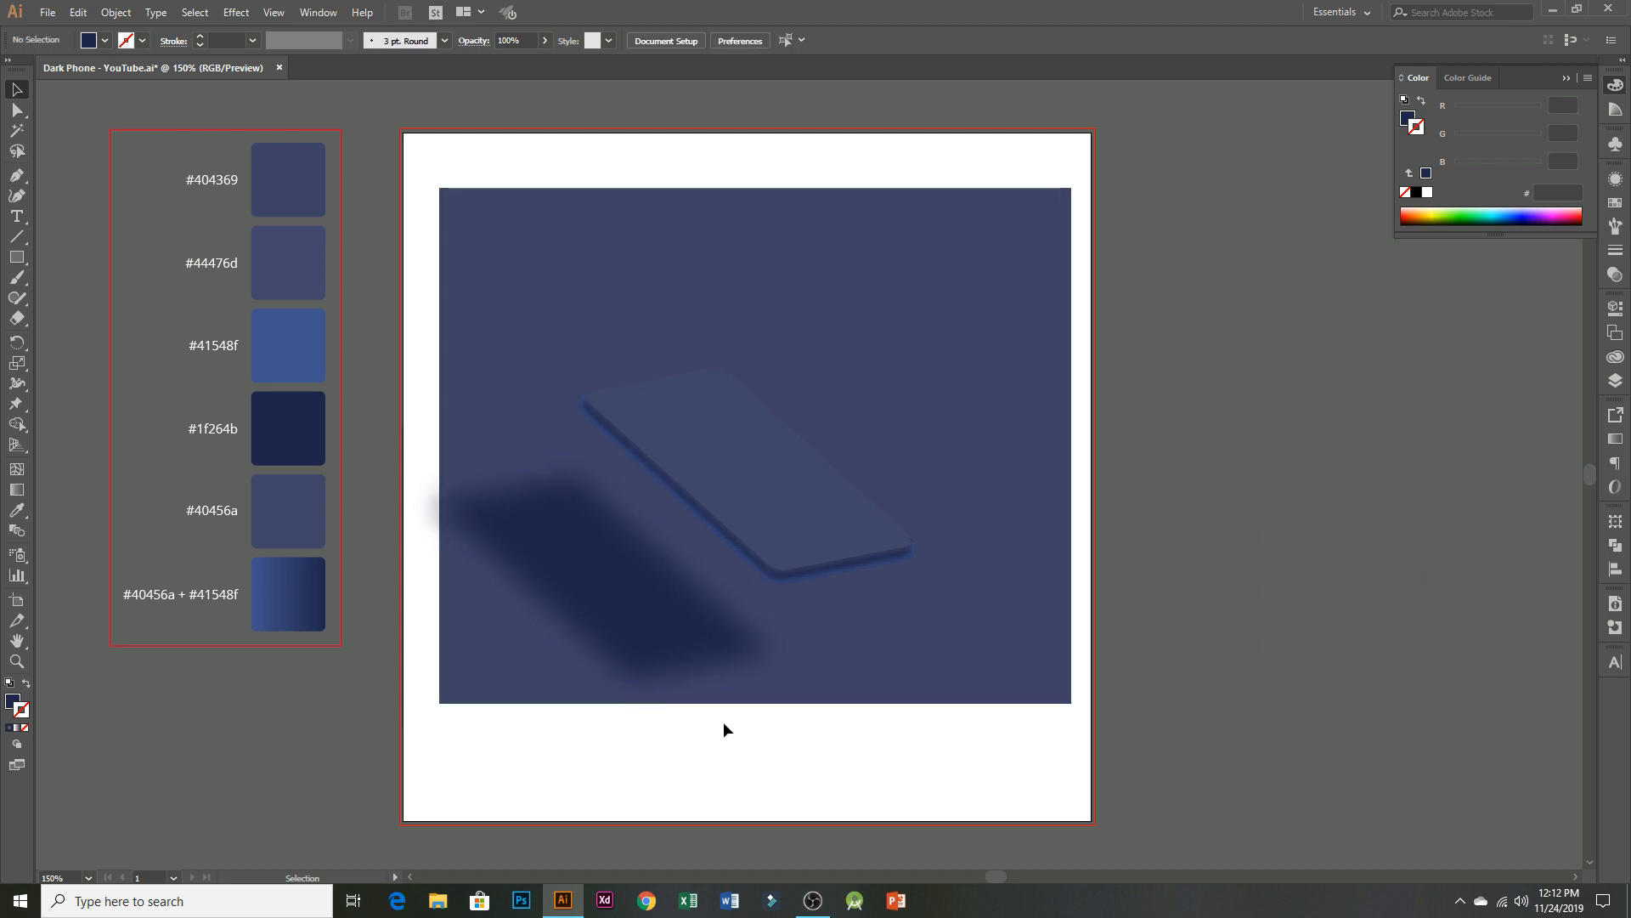
- Move the blurred shadow under the phone, slightly below its edge, and send it with the background rectangle to the back
{"action": "left_click_drag", "start_coordinate": [680, 646], "coordinate": [812, 580]}
{"action": "scroll", "coordinate": [772, 564], "scroll_direction": "up", "scroll_amount": 2, "text": "alt"}
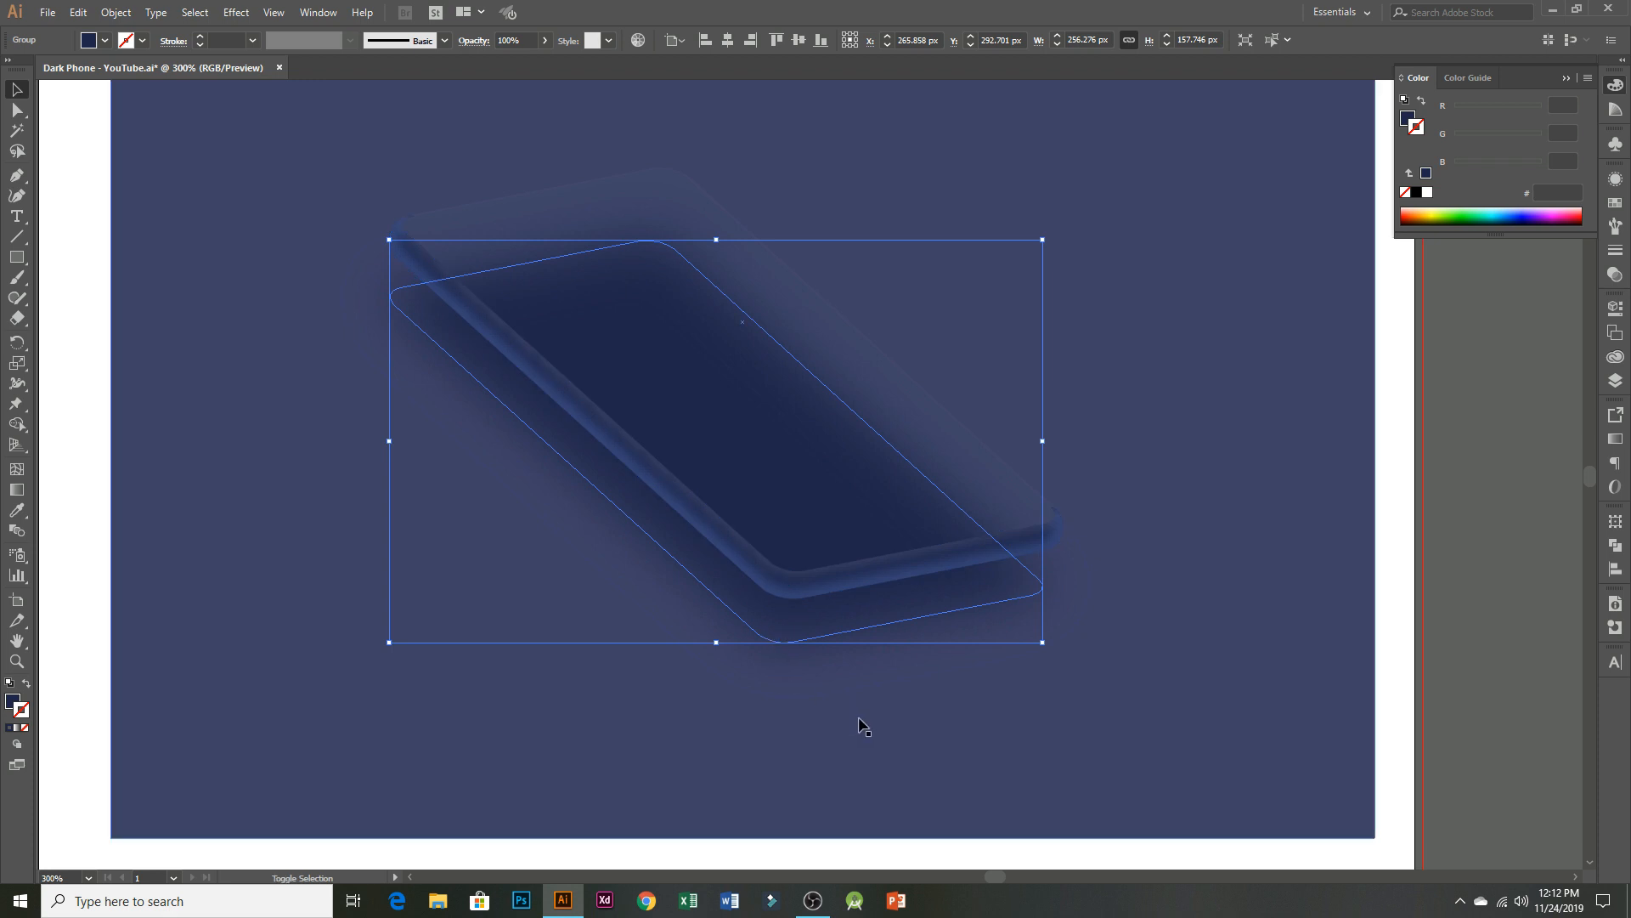
{"action": "left_click", "coordinate": [860, 726], "text": "shift"}
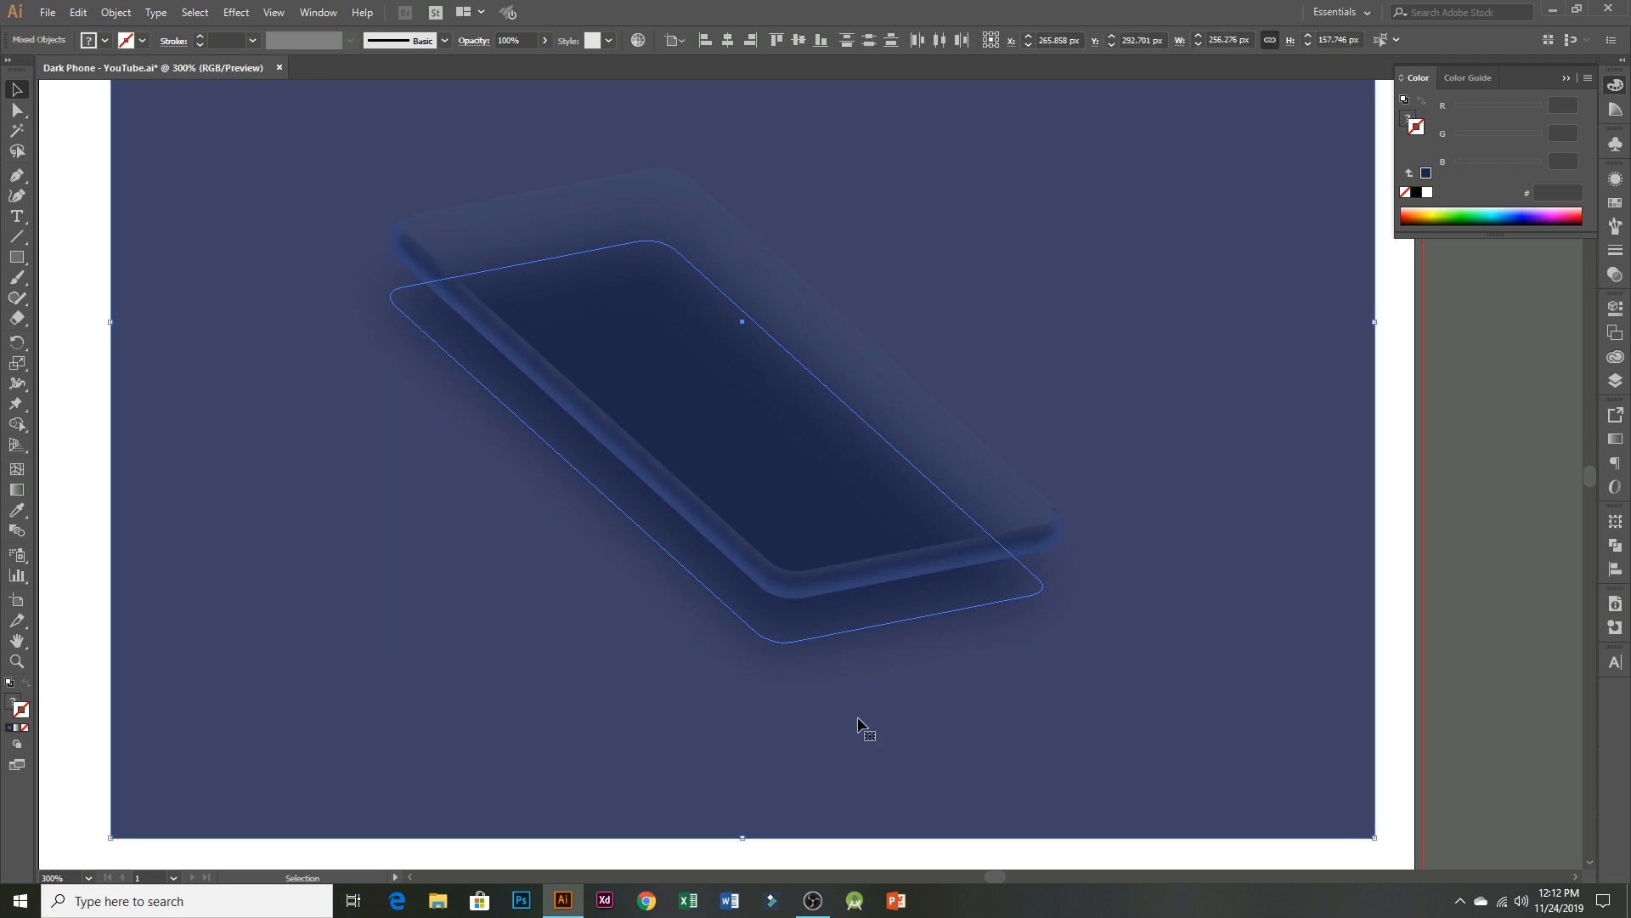
{"action": "right_click", "coordinate": [857, 720]}
{"action": "mouse_move", "coordinate": [988, 644]}
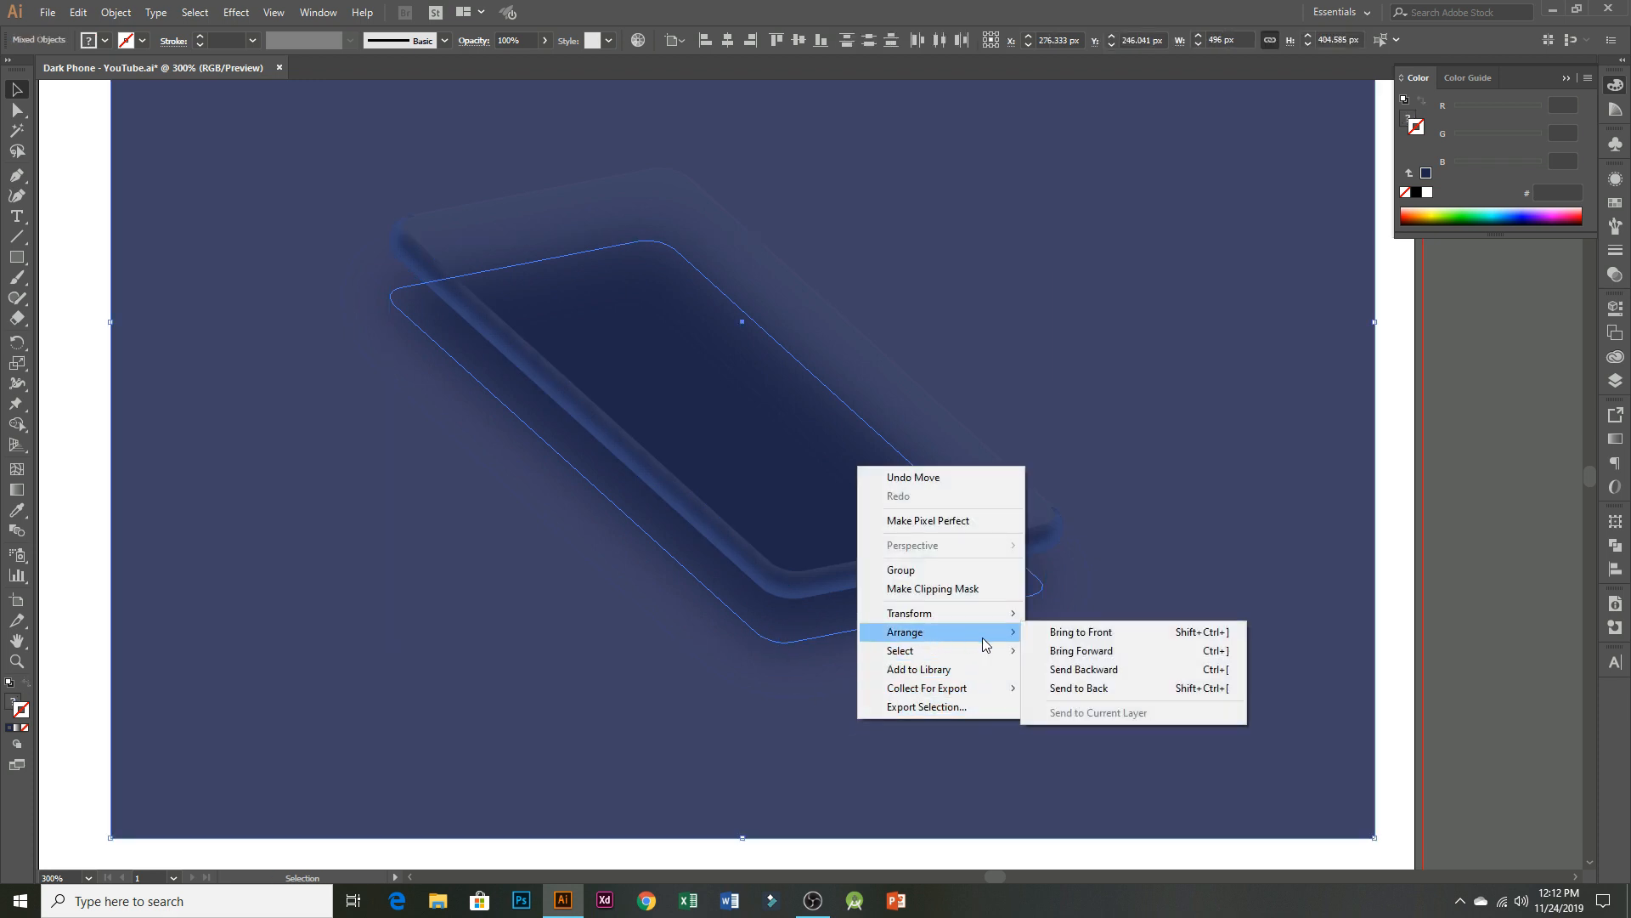
{"action": "left_click", "coordinate": [1111, 688]}
{"action": "left_click", "coordinate": [1475, 690]}
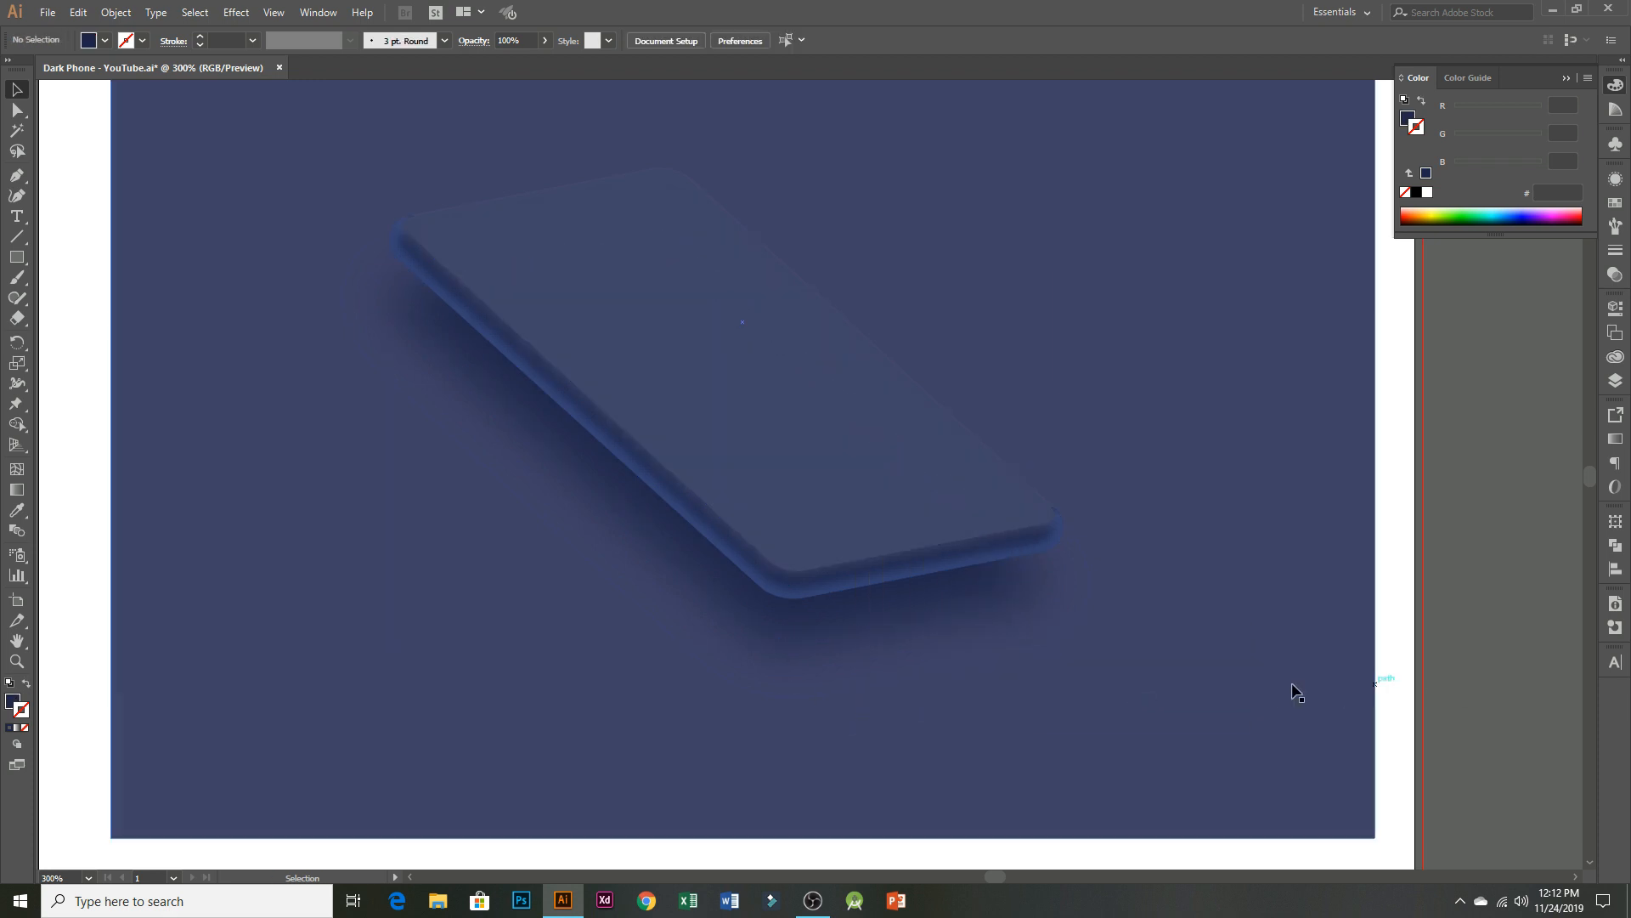
- Create a 2.5 px by 2.5 px circle on the background below the phone
{"action": "scroll", "coordinate": [878, 686], "scroll_direction": "down", "scroll_amount": 1}
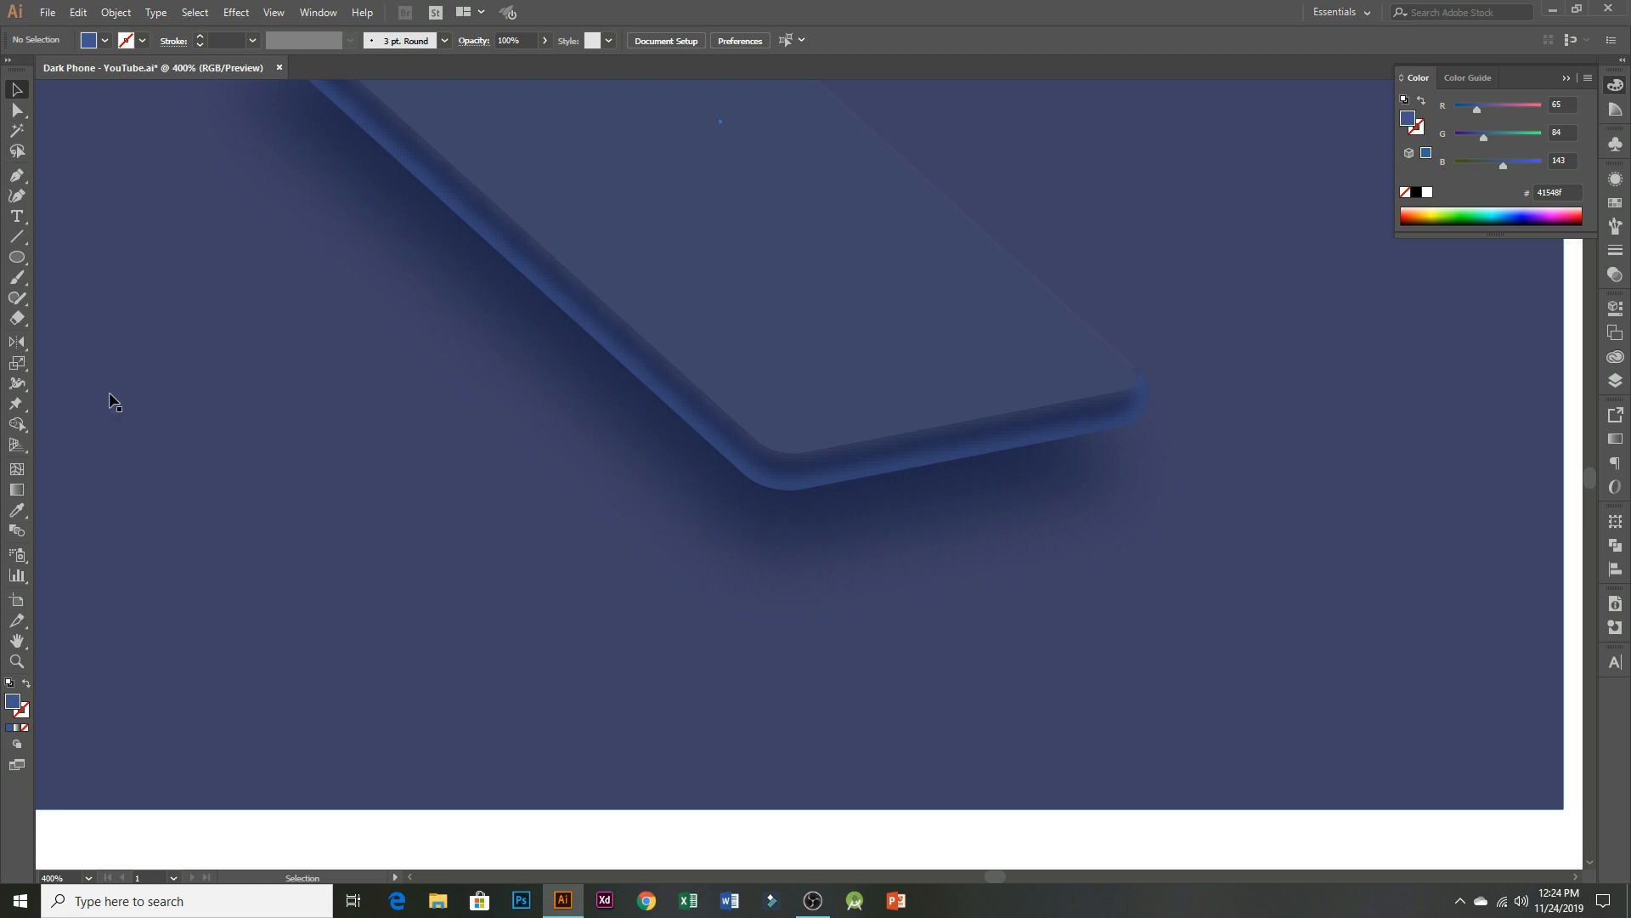
{"action": "left_click_drag", "start_coordinate": [24, 264], "coordinate": [44, 299]}
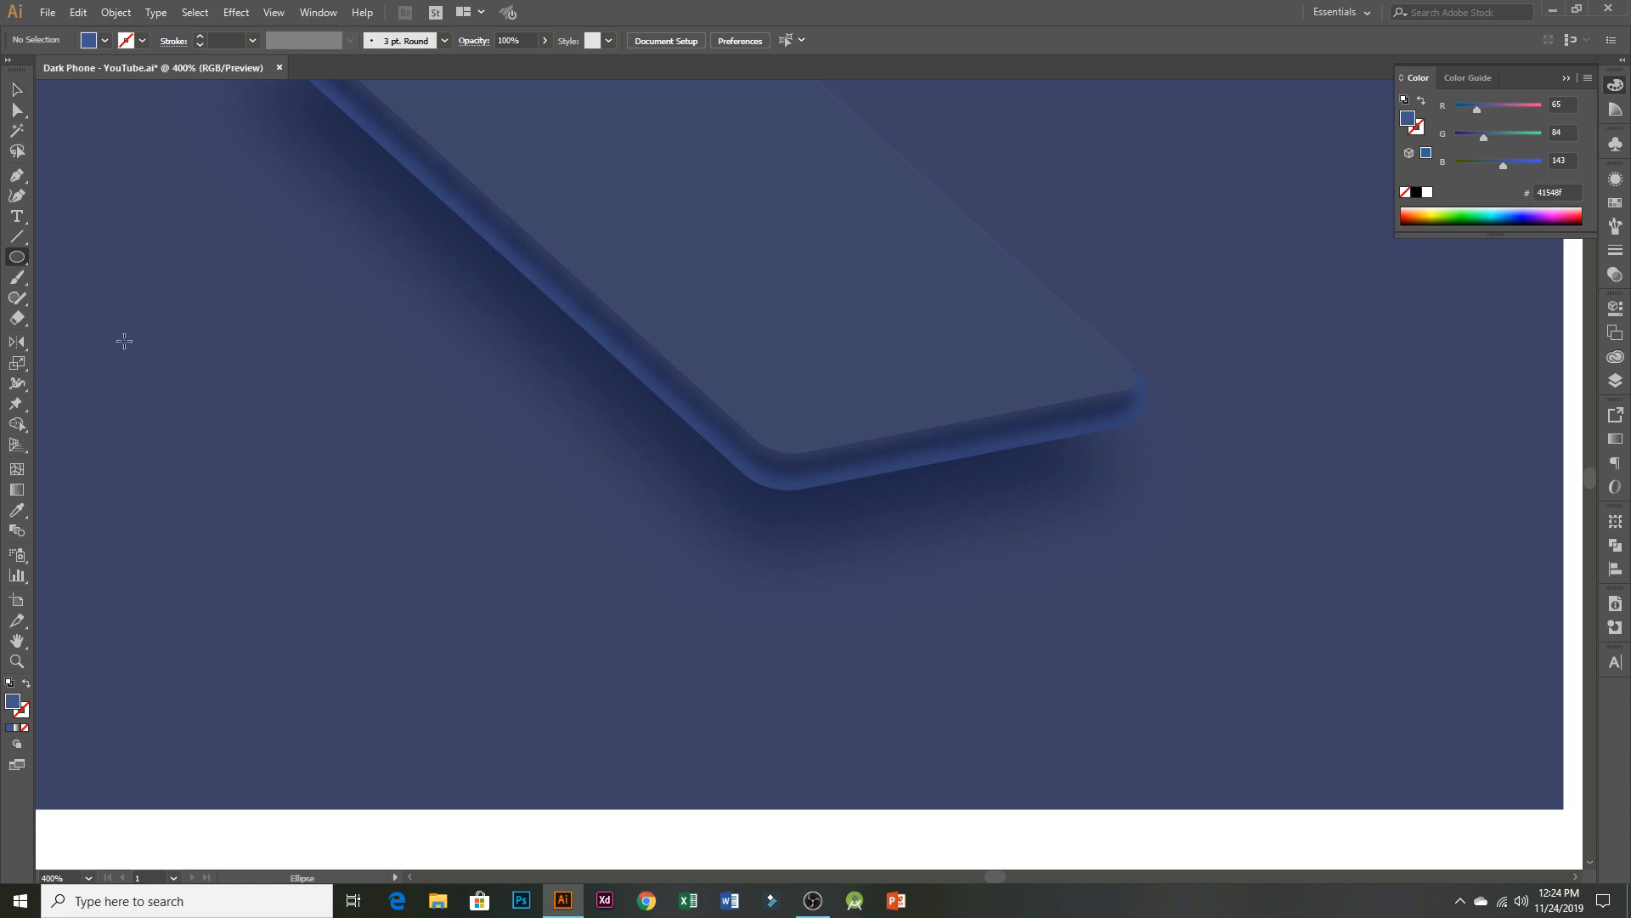
{"action": "left_click", "coordinate": [702, 722]}
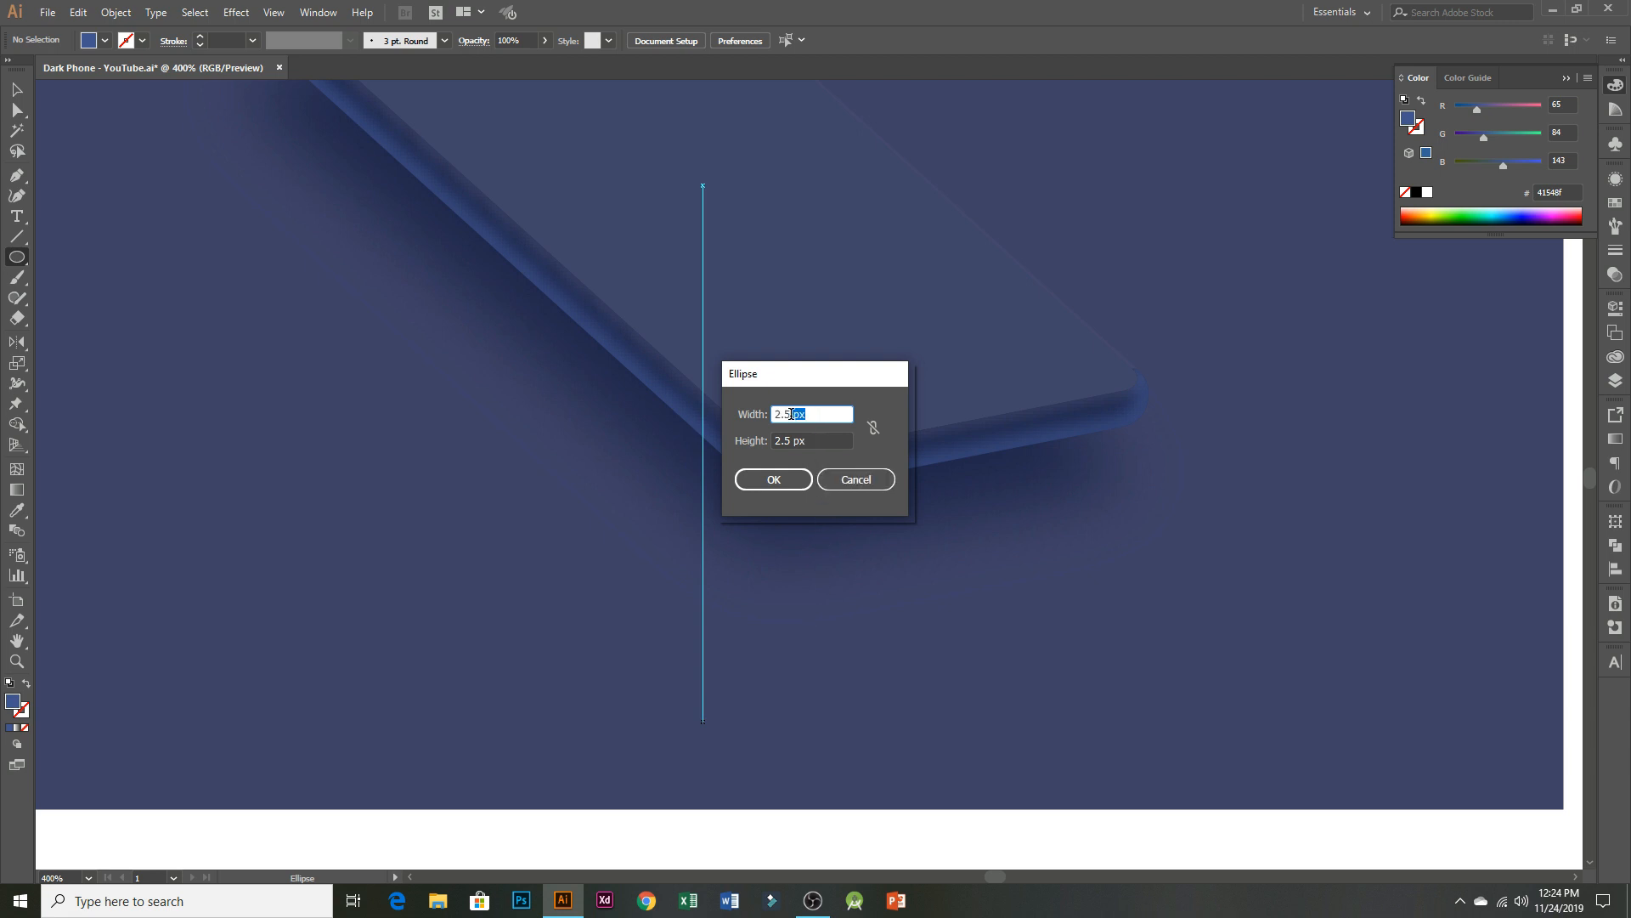
{"action": "left_click_drag", "start_coordinate": [810, 436], "coordinate": [789, 438]}
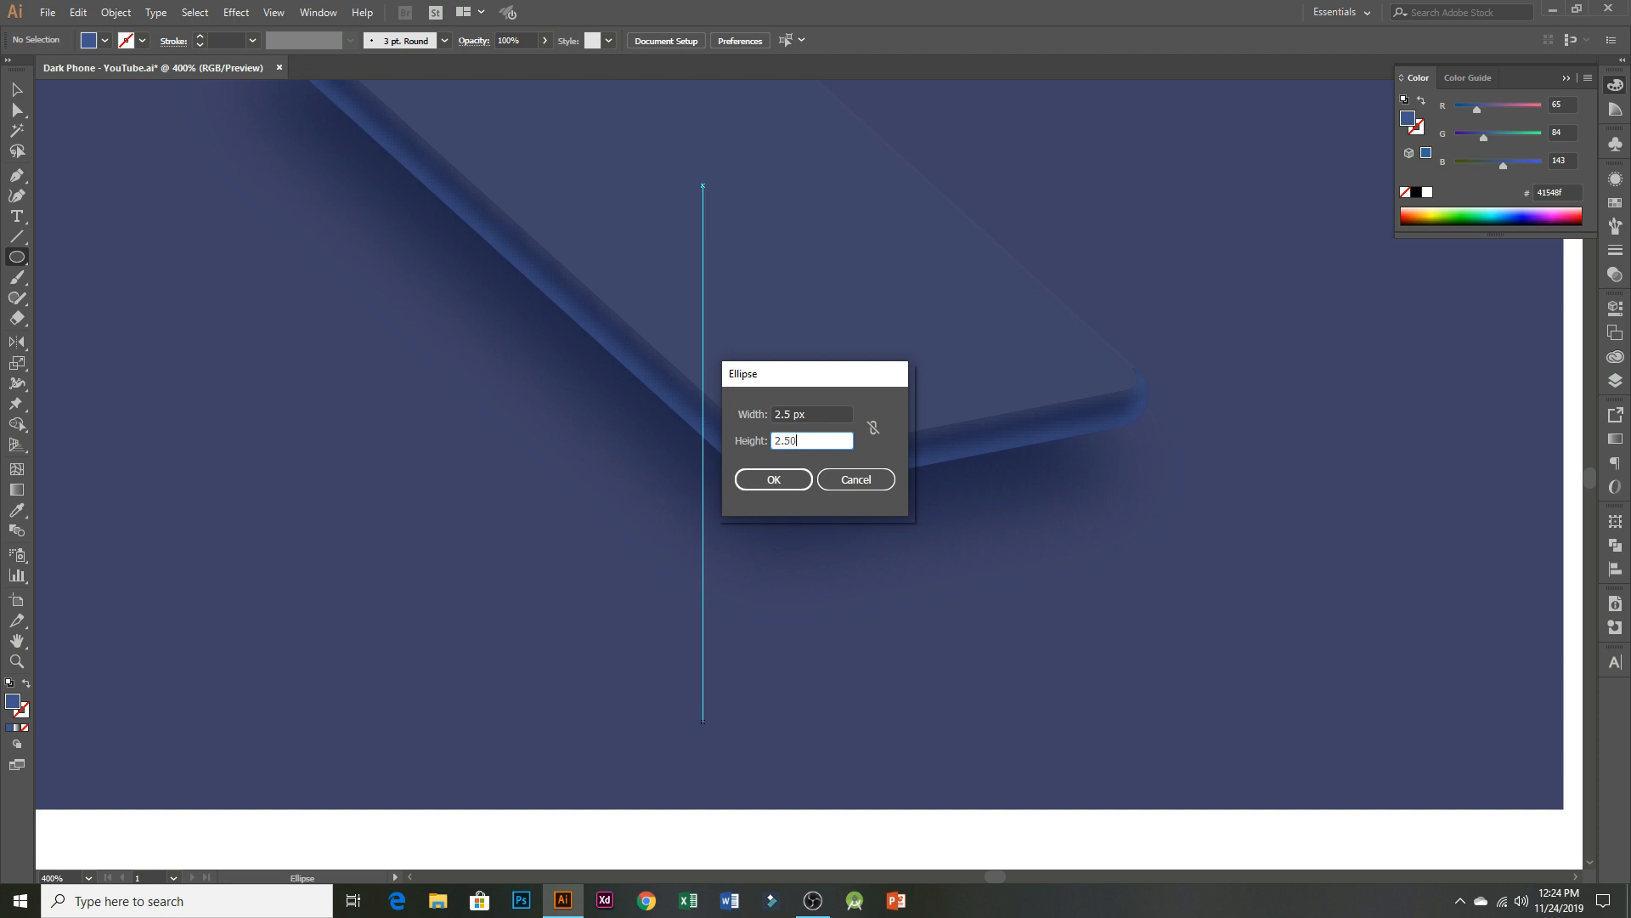
{"action": "left_click", "coordinate": [778, 483]}
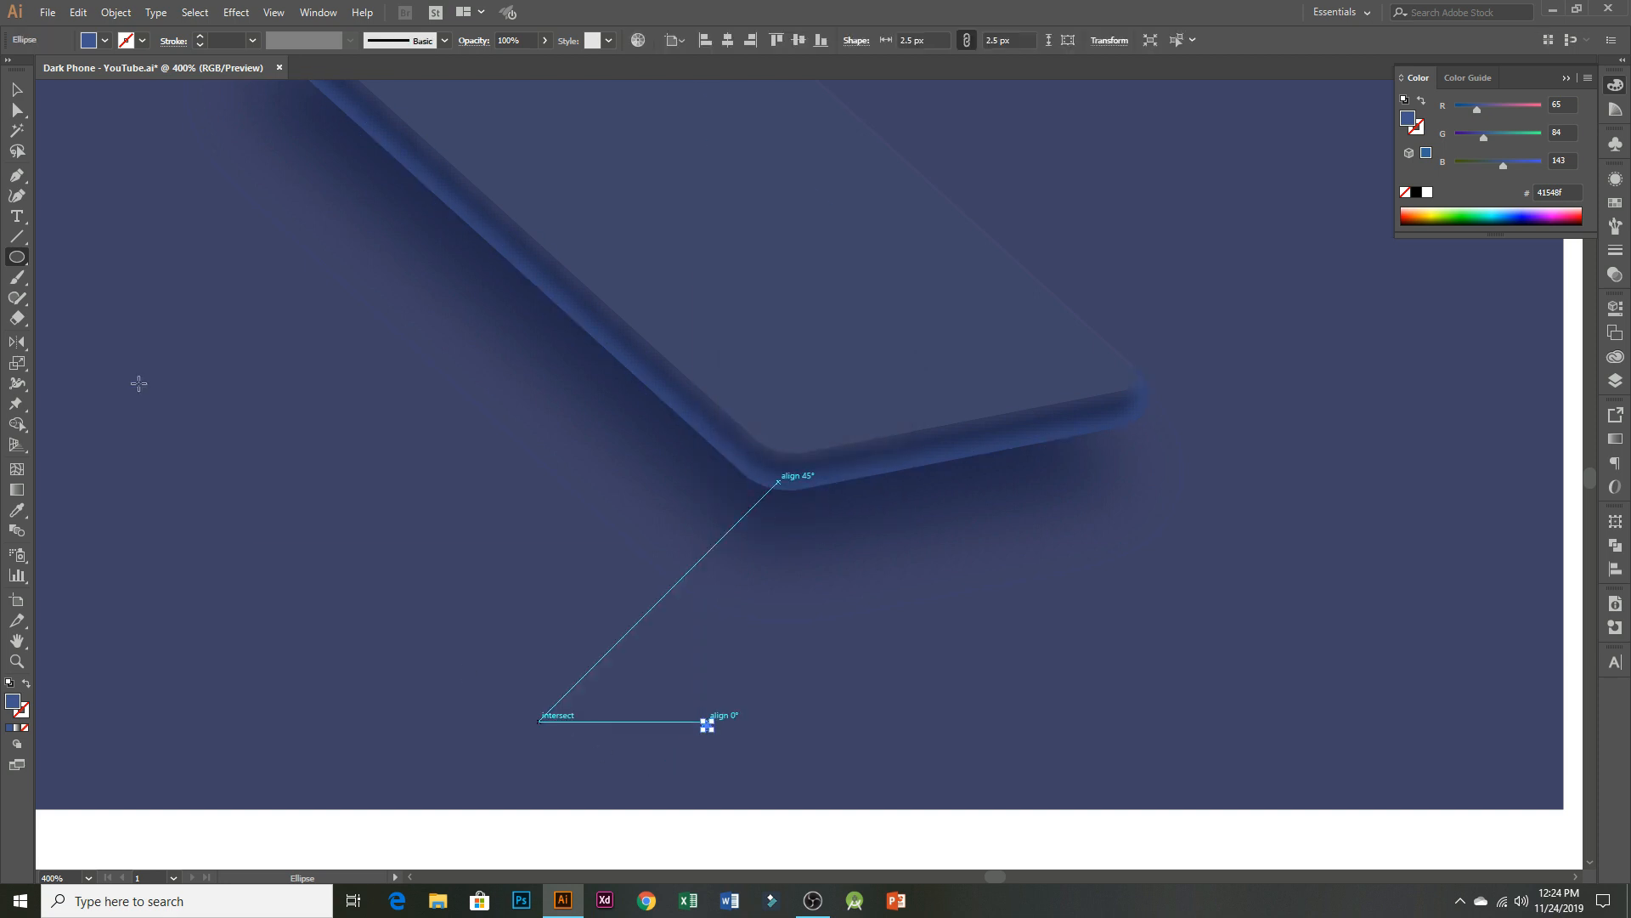
- Fill the small circle with the white swatch and deselect it
{"action": "left_click", "coordinate": [16, 89]}
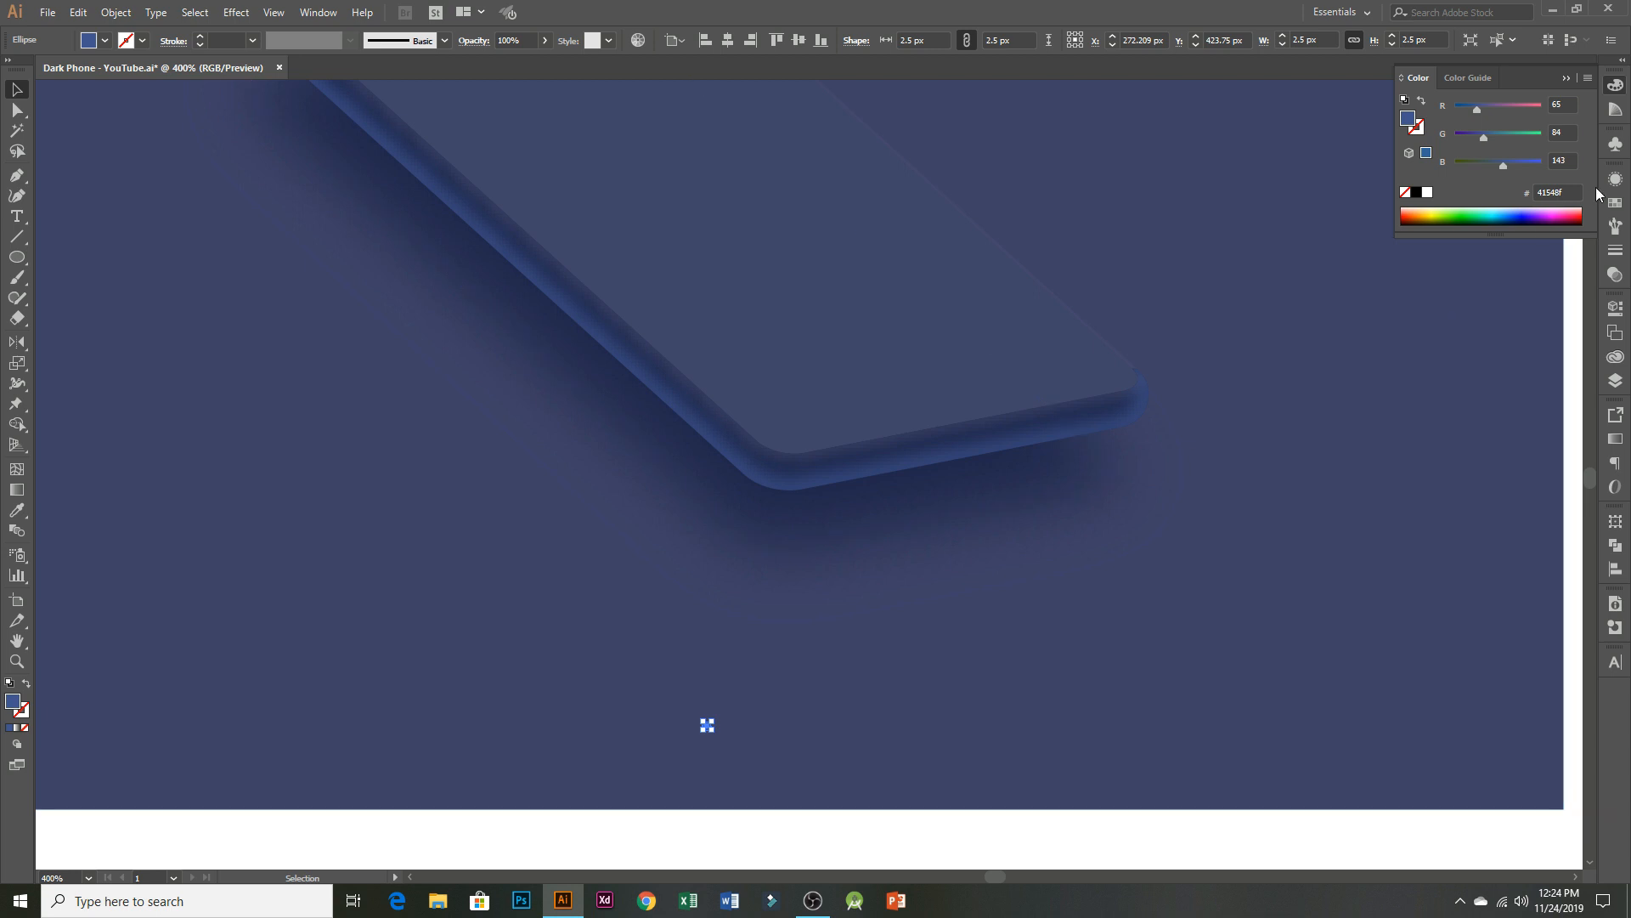
{"action": "left_click", "coordinate": [1614, 205]}
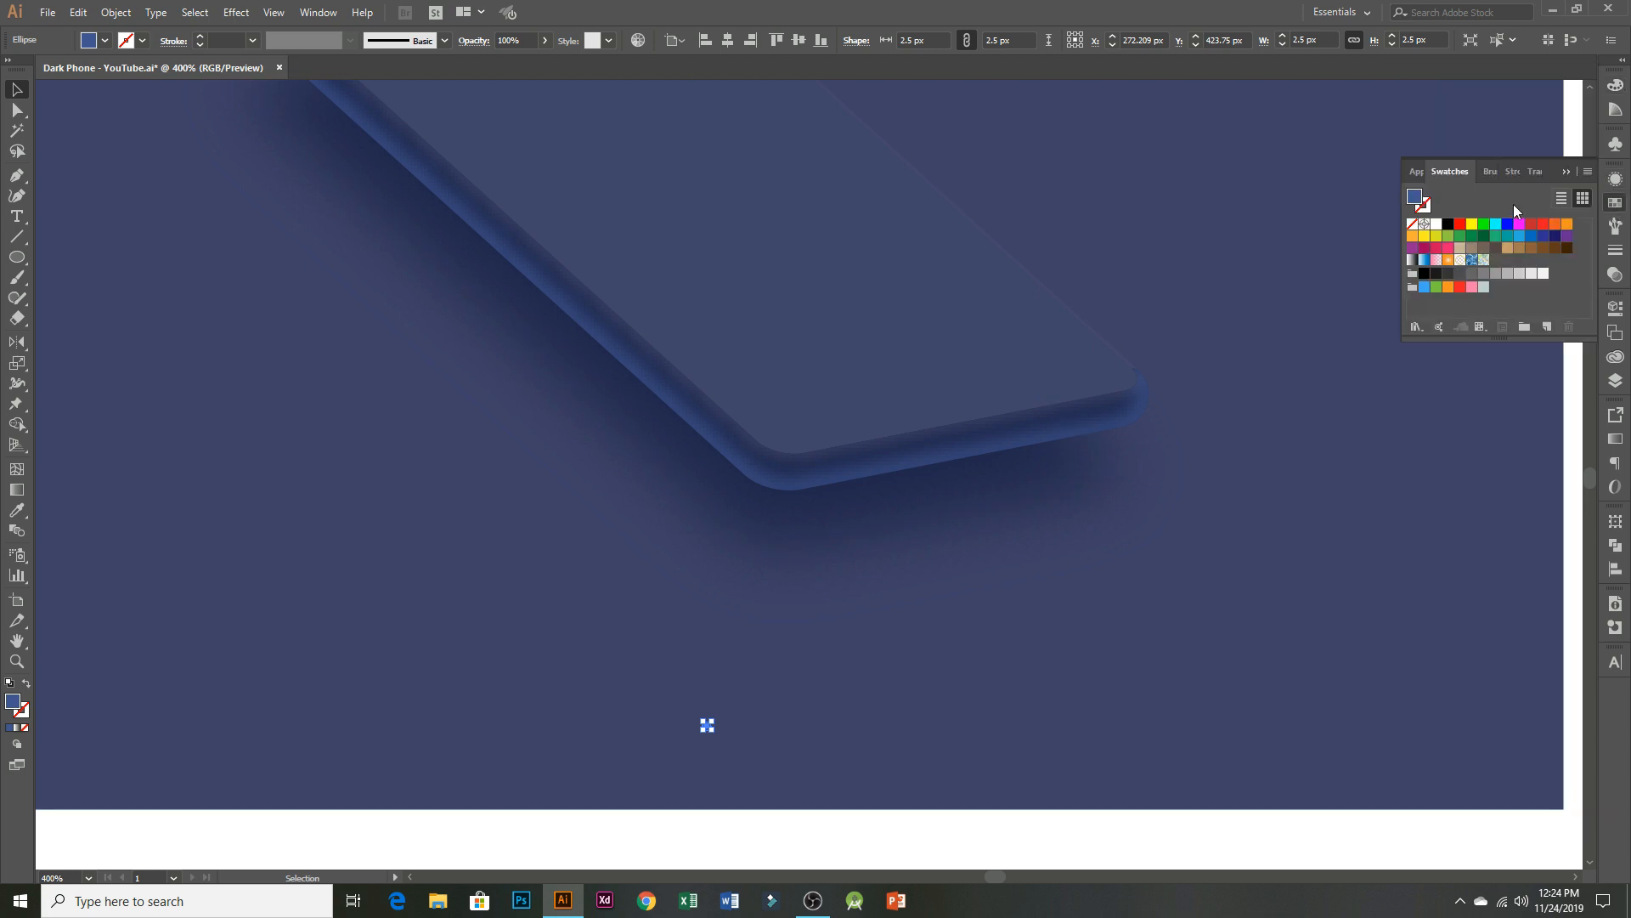
{"action": "left_click", "coordinate": [1437, 225]}
{"action": "left_click", "coordinate": [844, 838]}
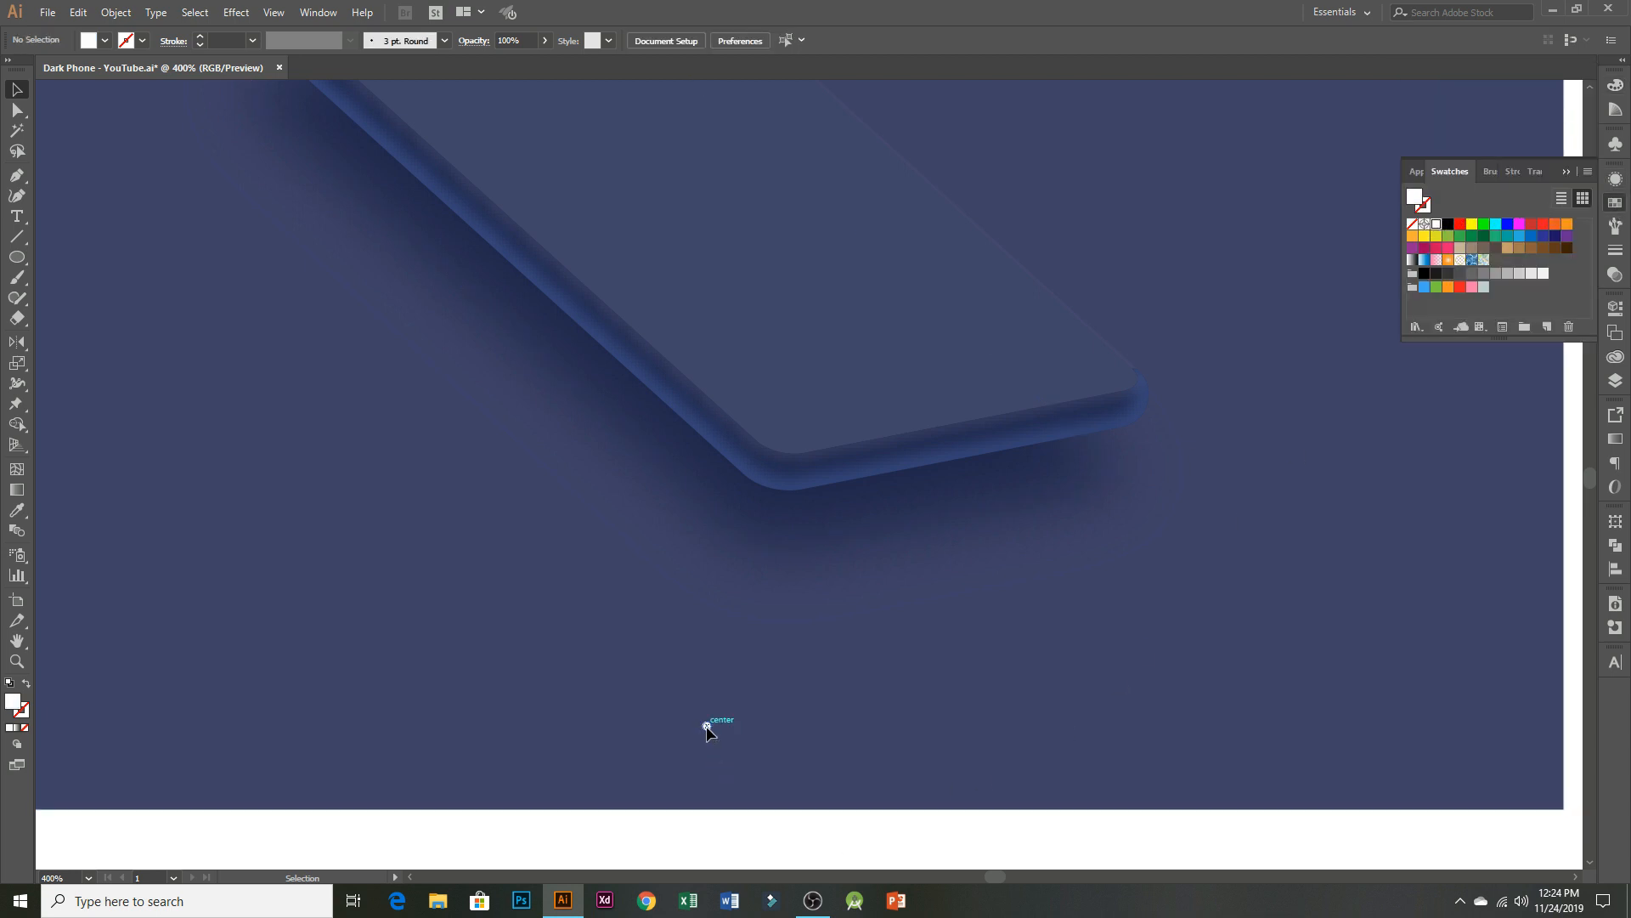
- Duplicate the white circle slightly to the right and repeat the copy to make an evenly spaced row of six
{"action": "left_click_drag", "start_coordinate": [707, 727], "coordinate": [722, 733]}
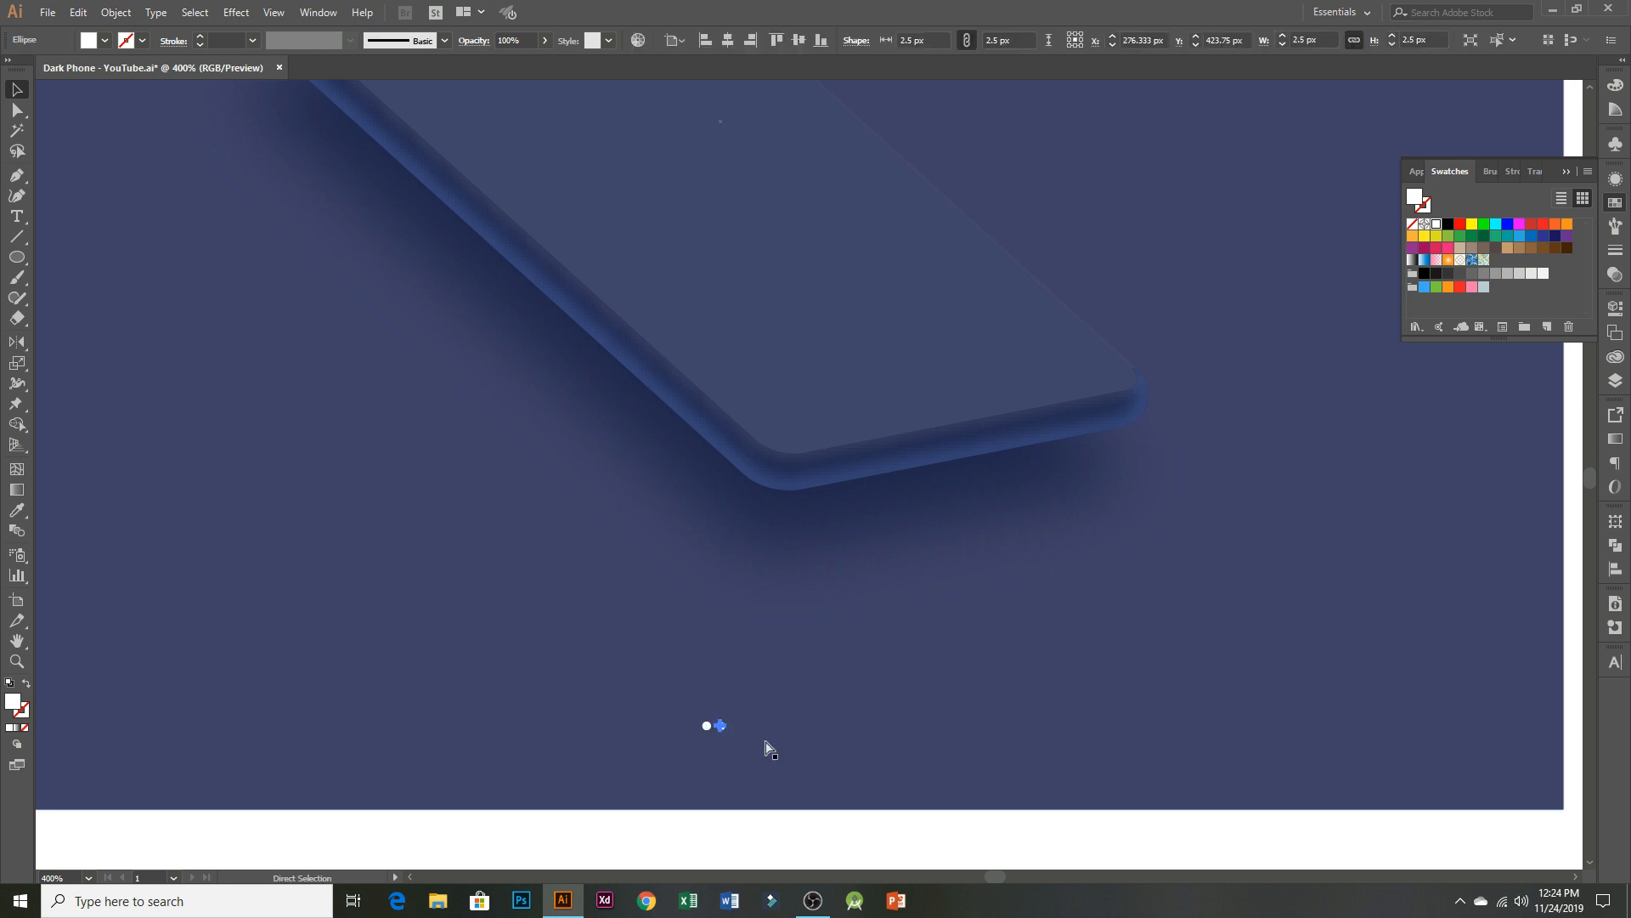
{"action": "key", "text": "ctrl+d"}
{"action": "key", "text": "ctrl+d"}
{"action": "key", "text": "ctrl+d"}
{"action": "left_click", "coordinate": [736, 833]}
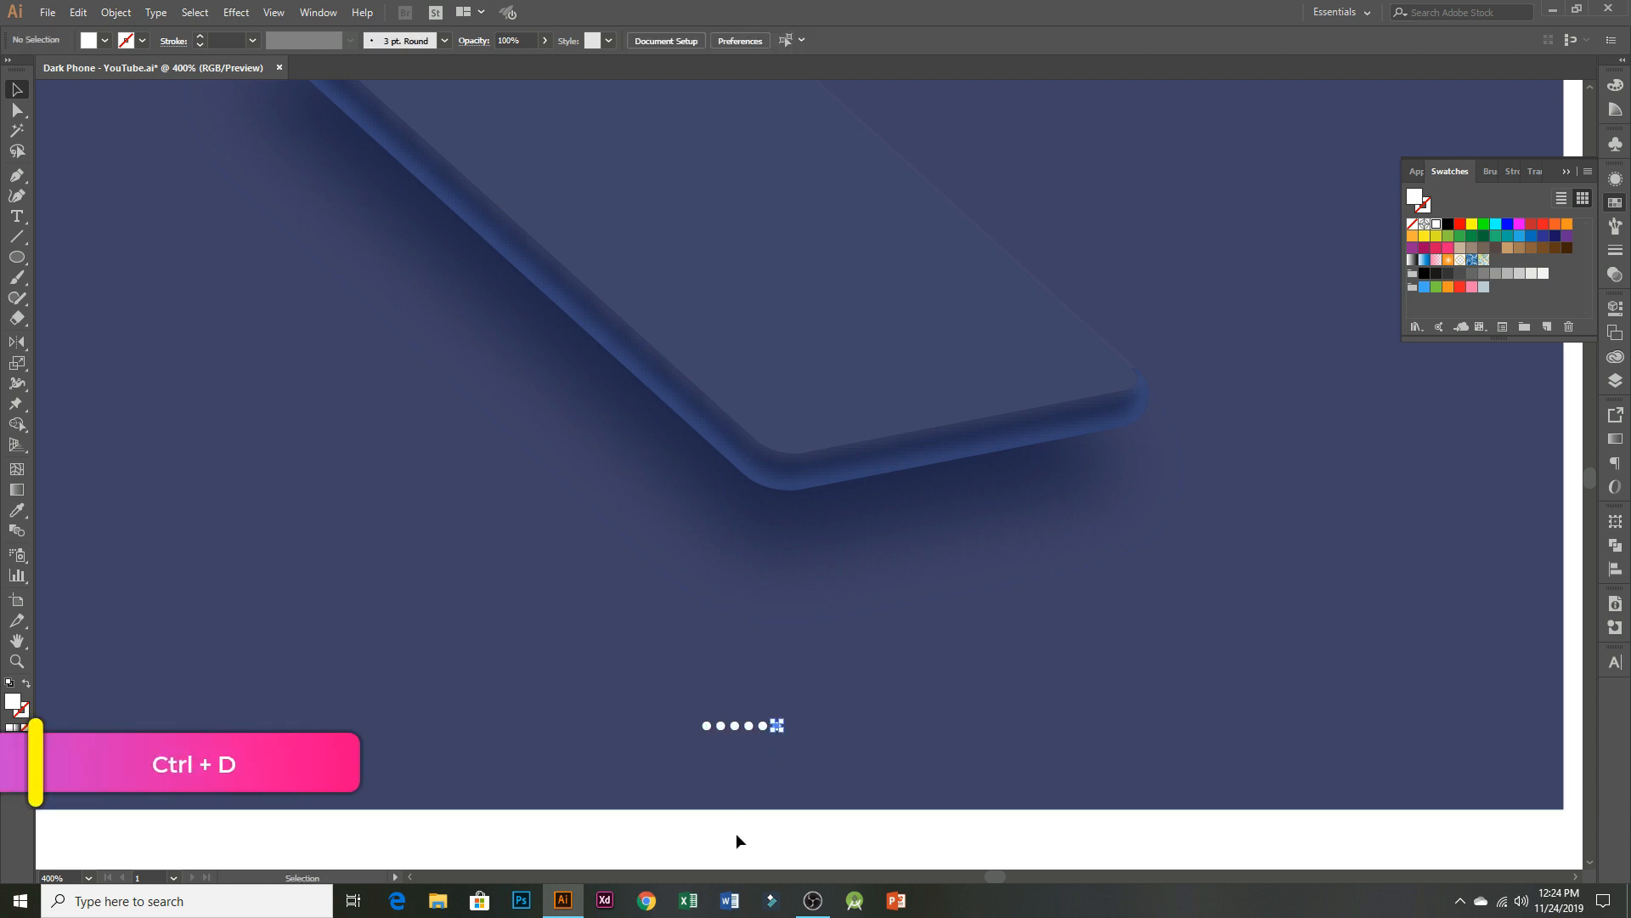
- Select all six white circles in the row and group them
{"action": "scroll", "coordinate": [760, 762], "scroll_direction": "up", "scroll_amount": 2}
{"action": "left_click", "coordinate": [784, 703]}
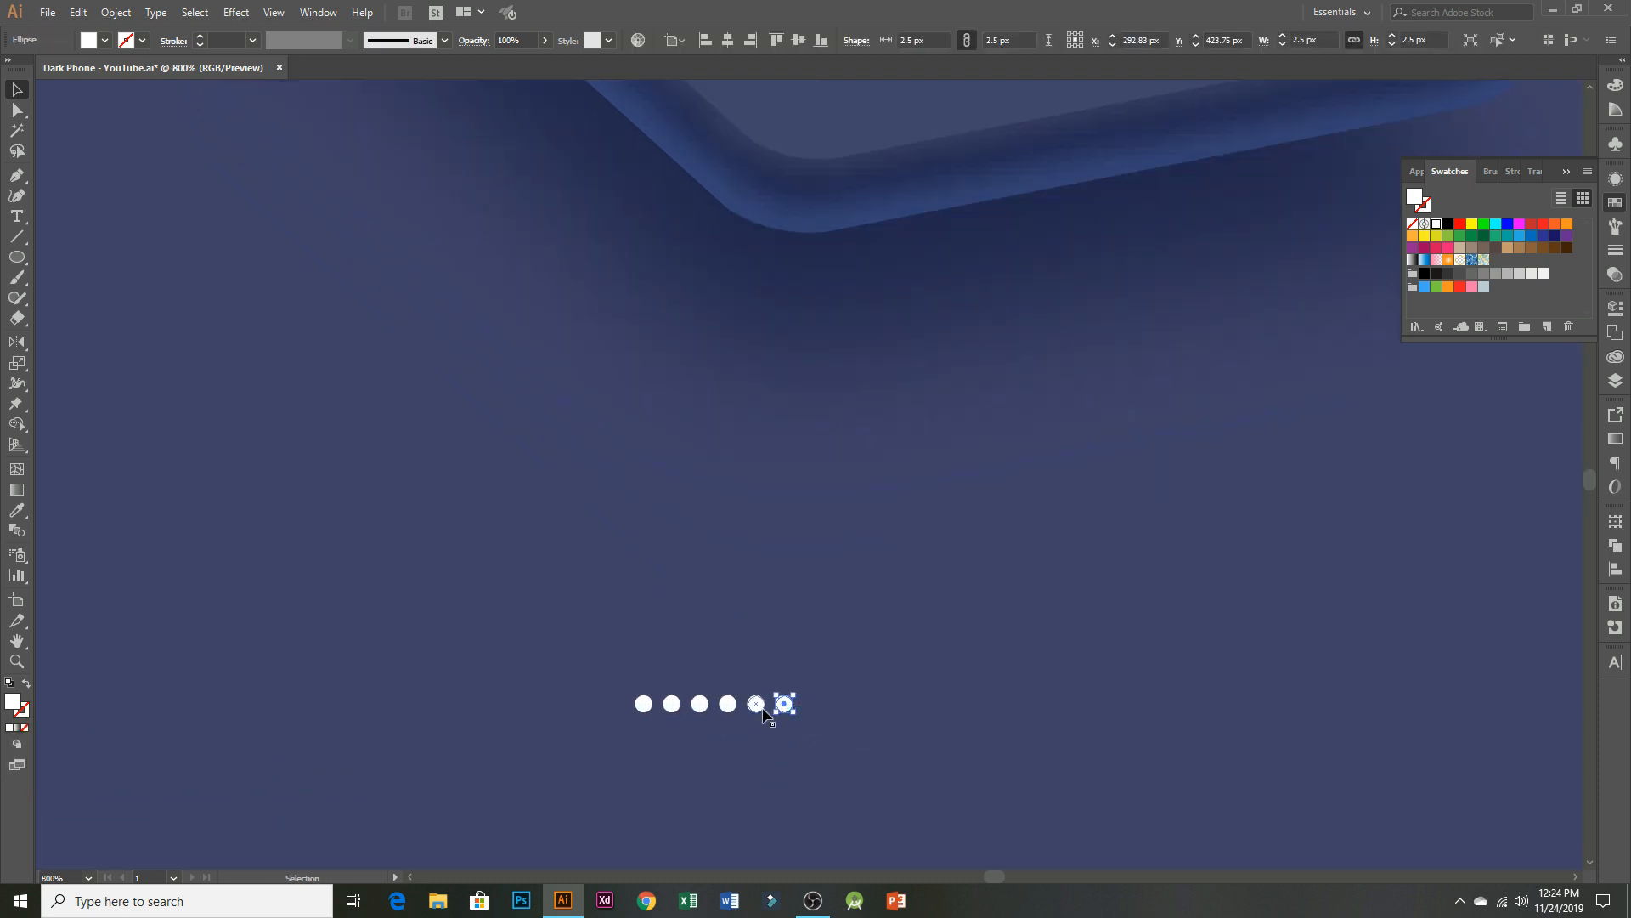
{"action": "left_click", "coordinate": [756, 703], "text": "shift"}
{"action": "left_click", "coordinate": [728, 704], "text": "shift"}
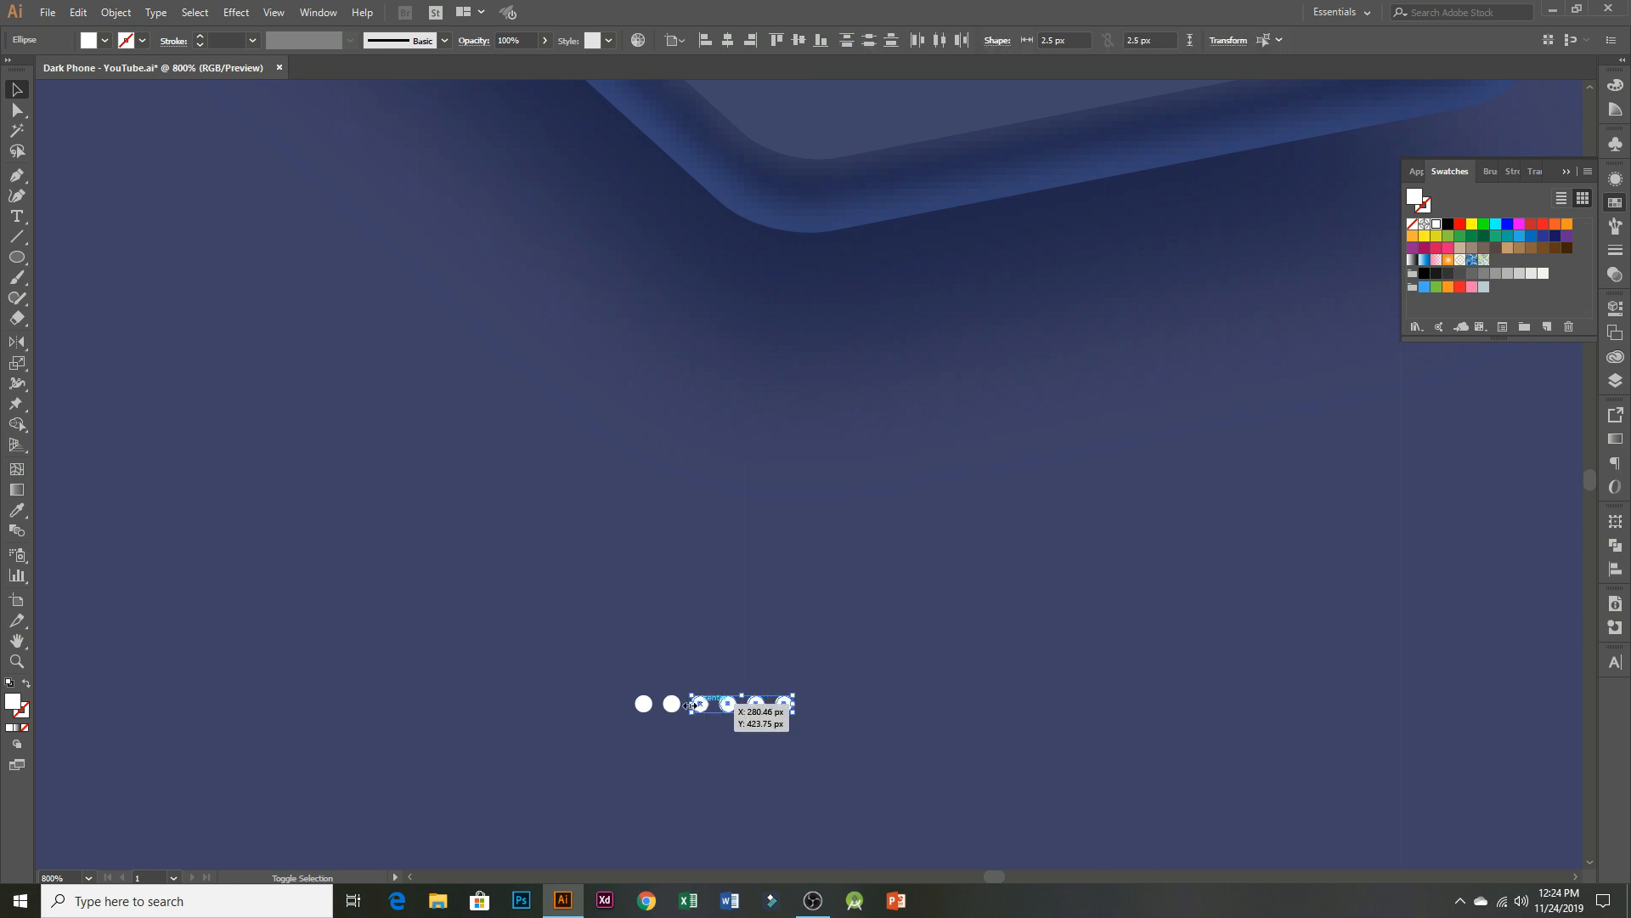
{"action": "left_click", "coordinate": [671, 703], "text": "shift"}
{"action": "left_click", "coordinate": [643, 703], "text": "shift"}
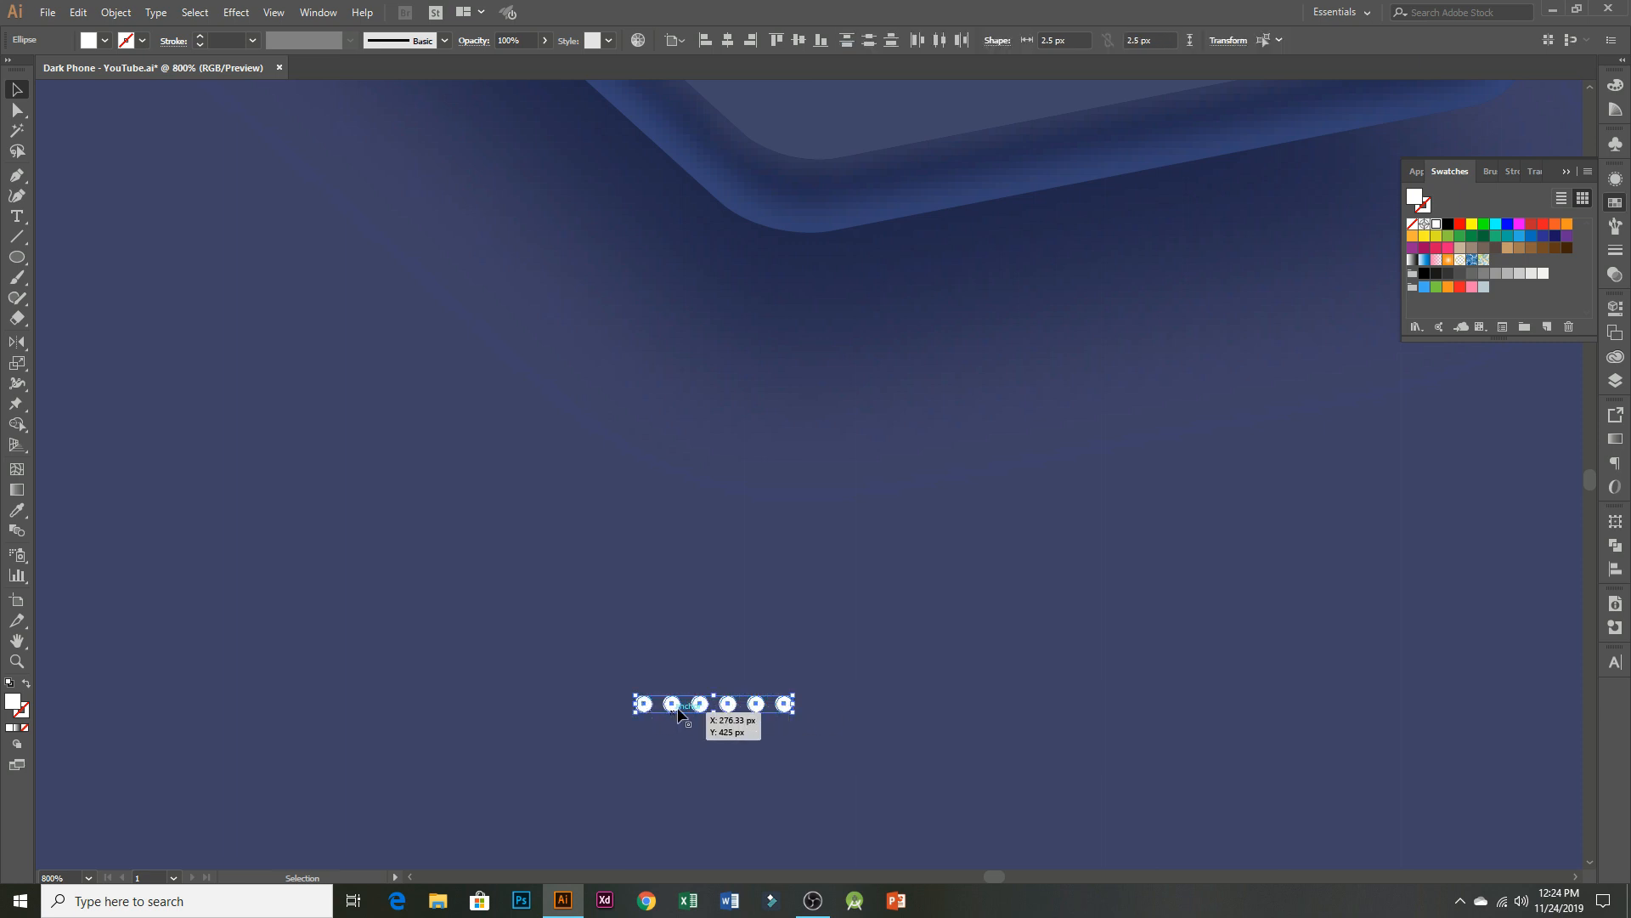
{"action": "right_click", "coordinate": [679, 708]}
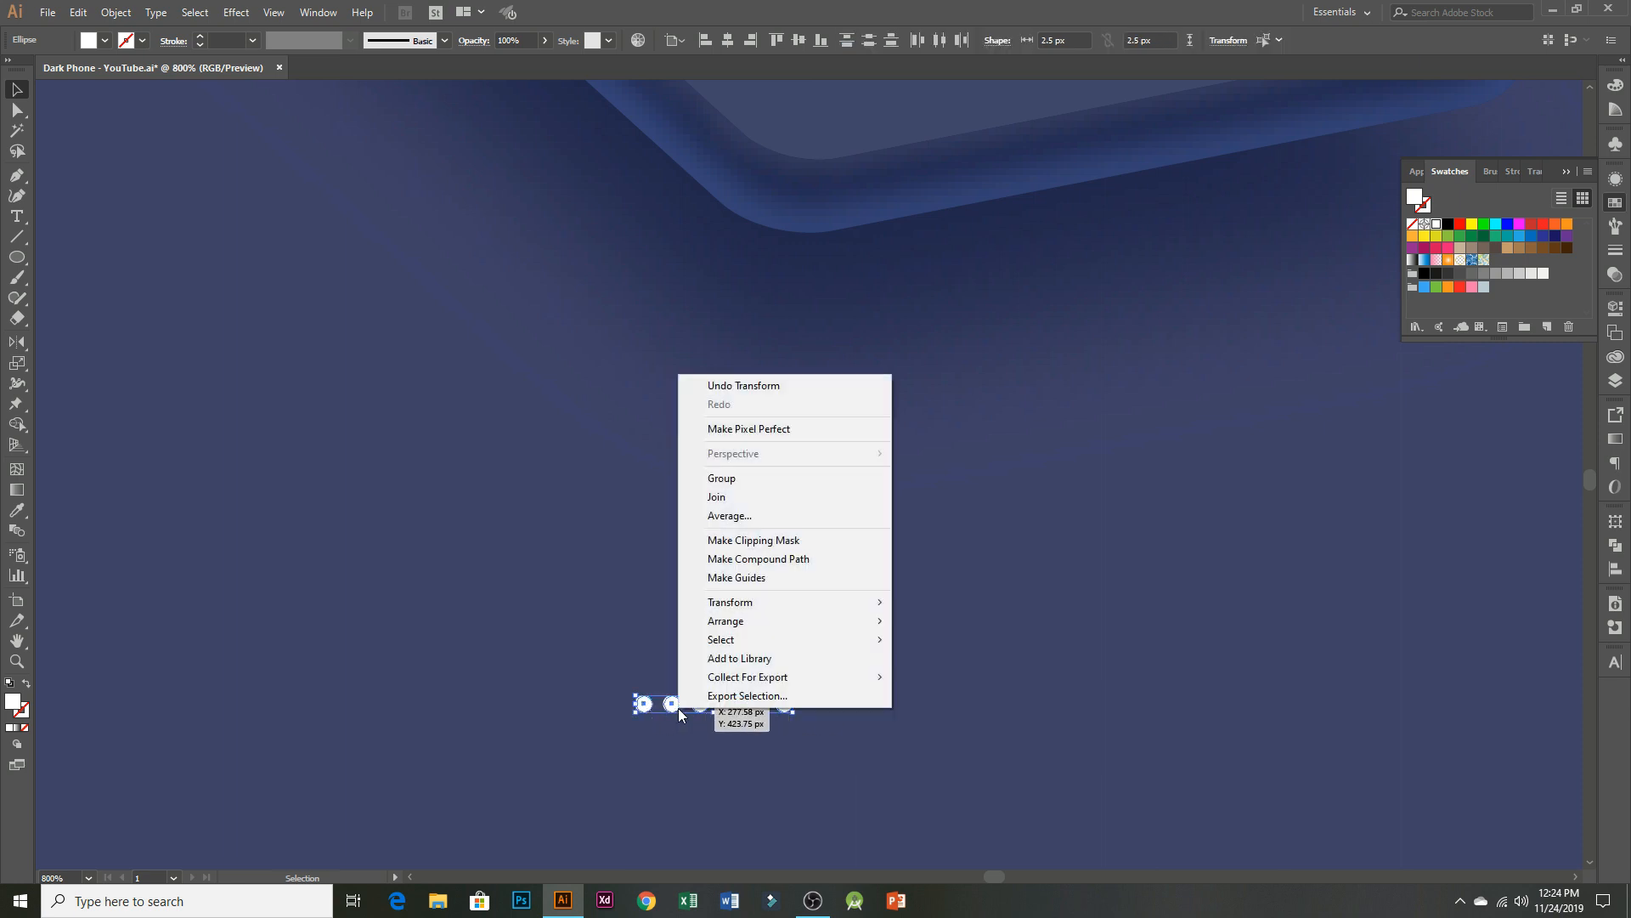
{"action": "left_click", "coordinate": [748, 486]}
- Duplicate the group of six circles about 62 px to the right on the same line
{"action": "scroll", "coordinate": [759, 678], "scroll_direction": "down", "scroll_amount": 1}
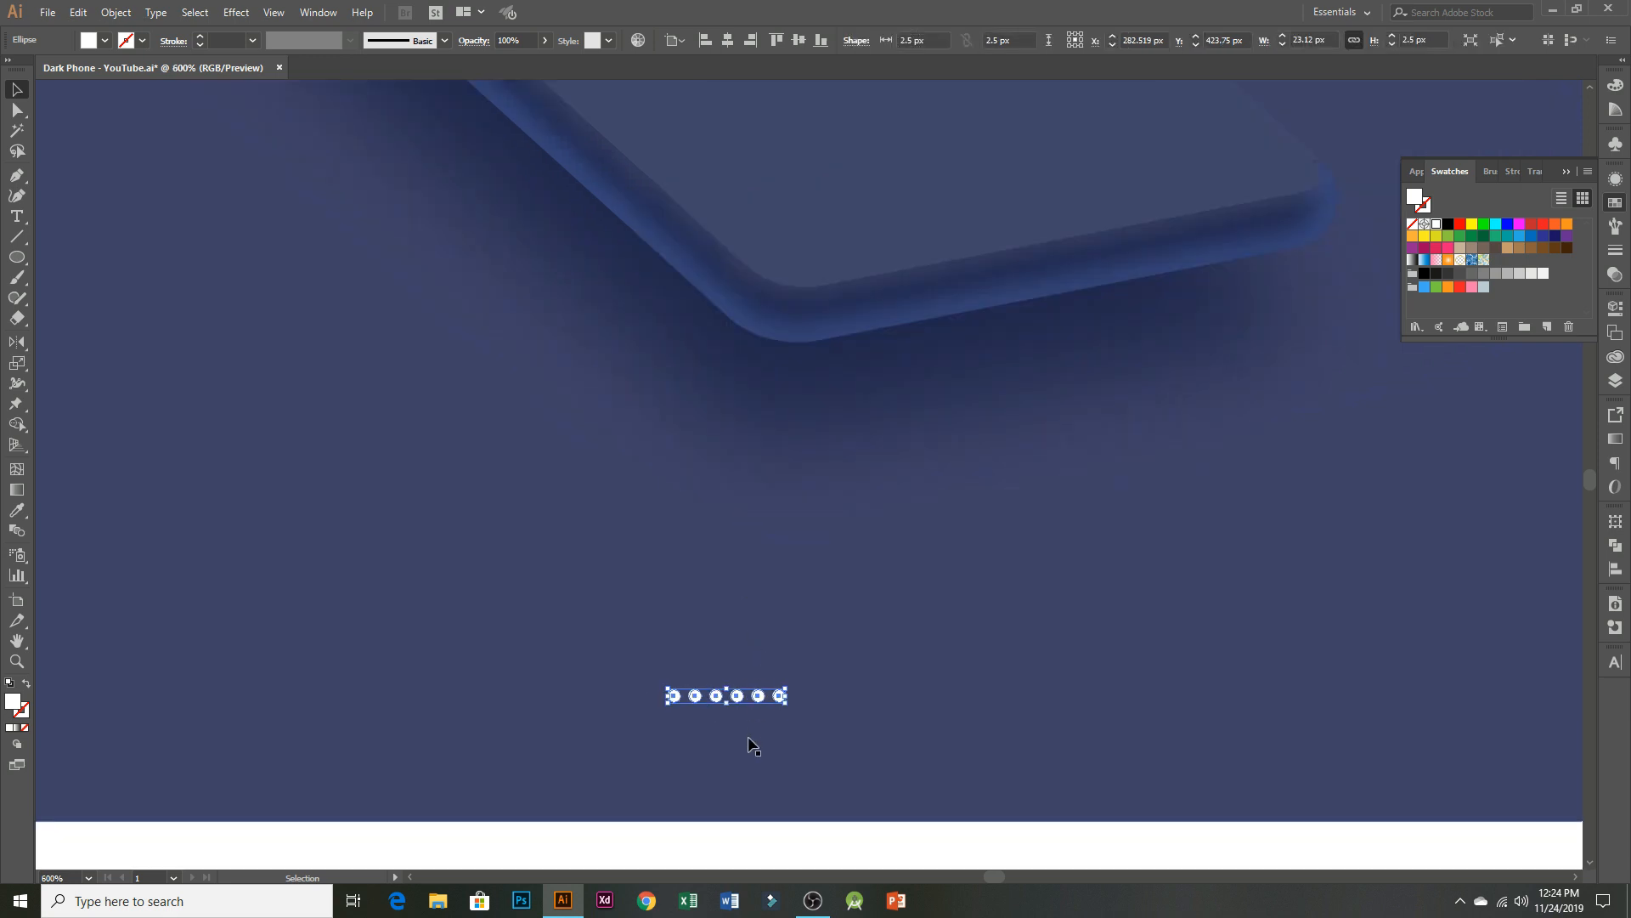
{"action": "left_click_drag", "start_coordinate": [773, 703], "coordinate": [1058, 709]}
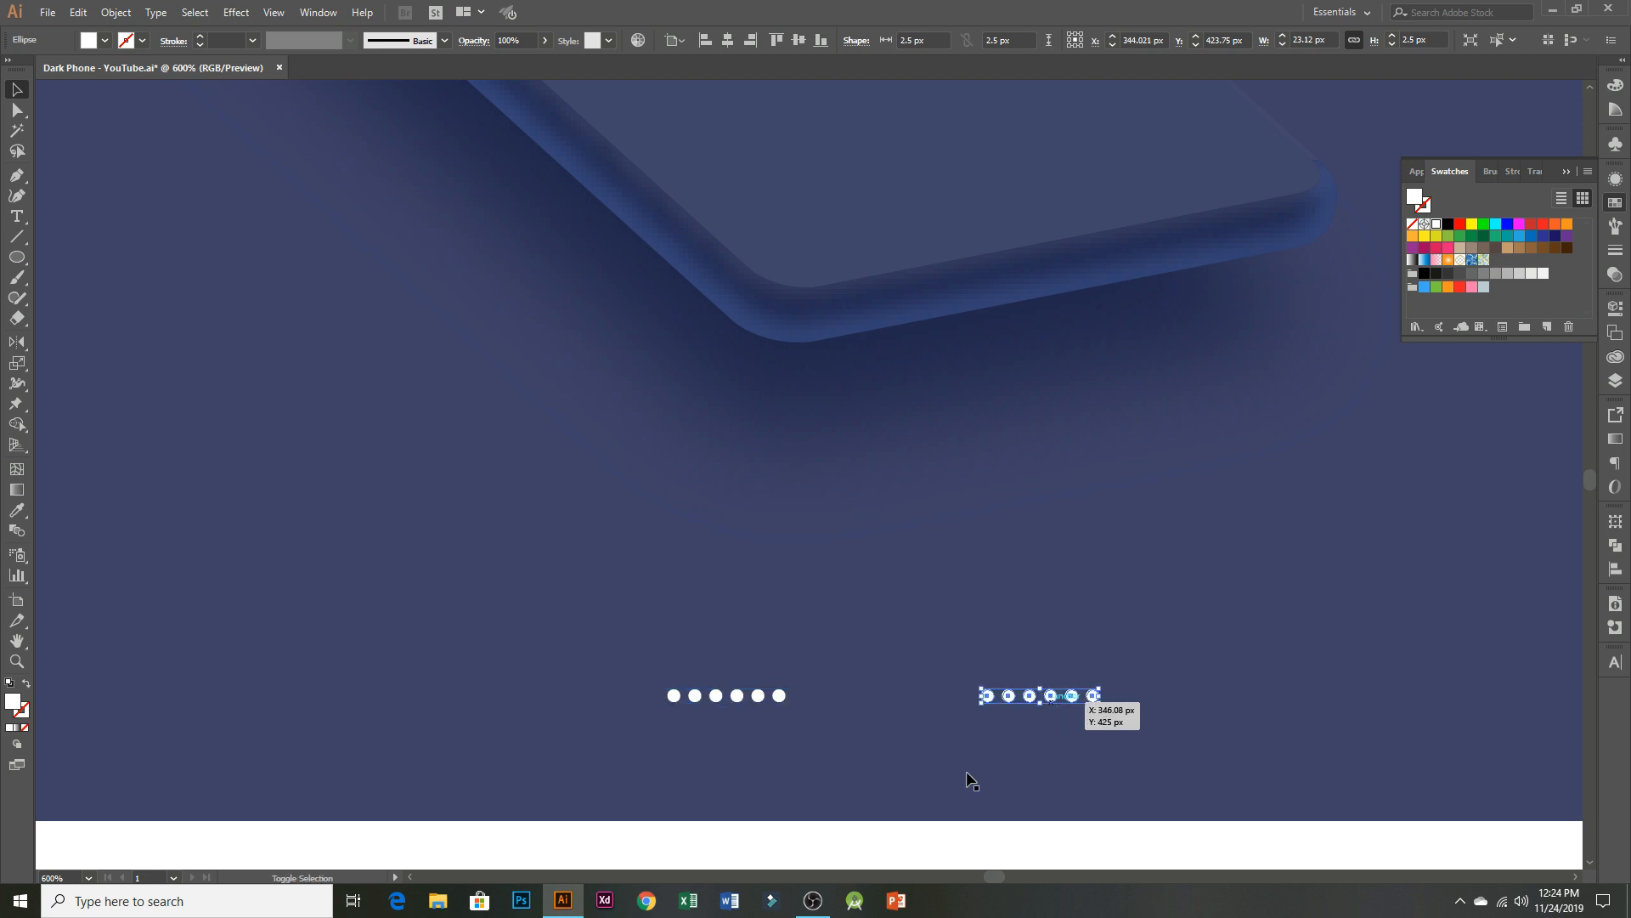
{"action": "left_click", "coordinate": [844, 839]}
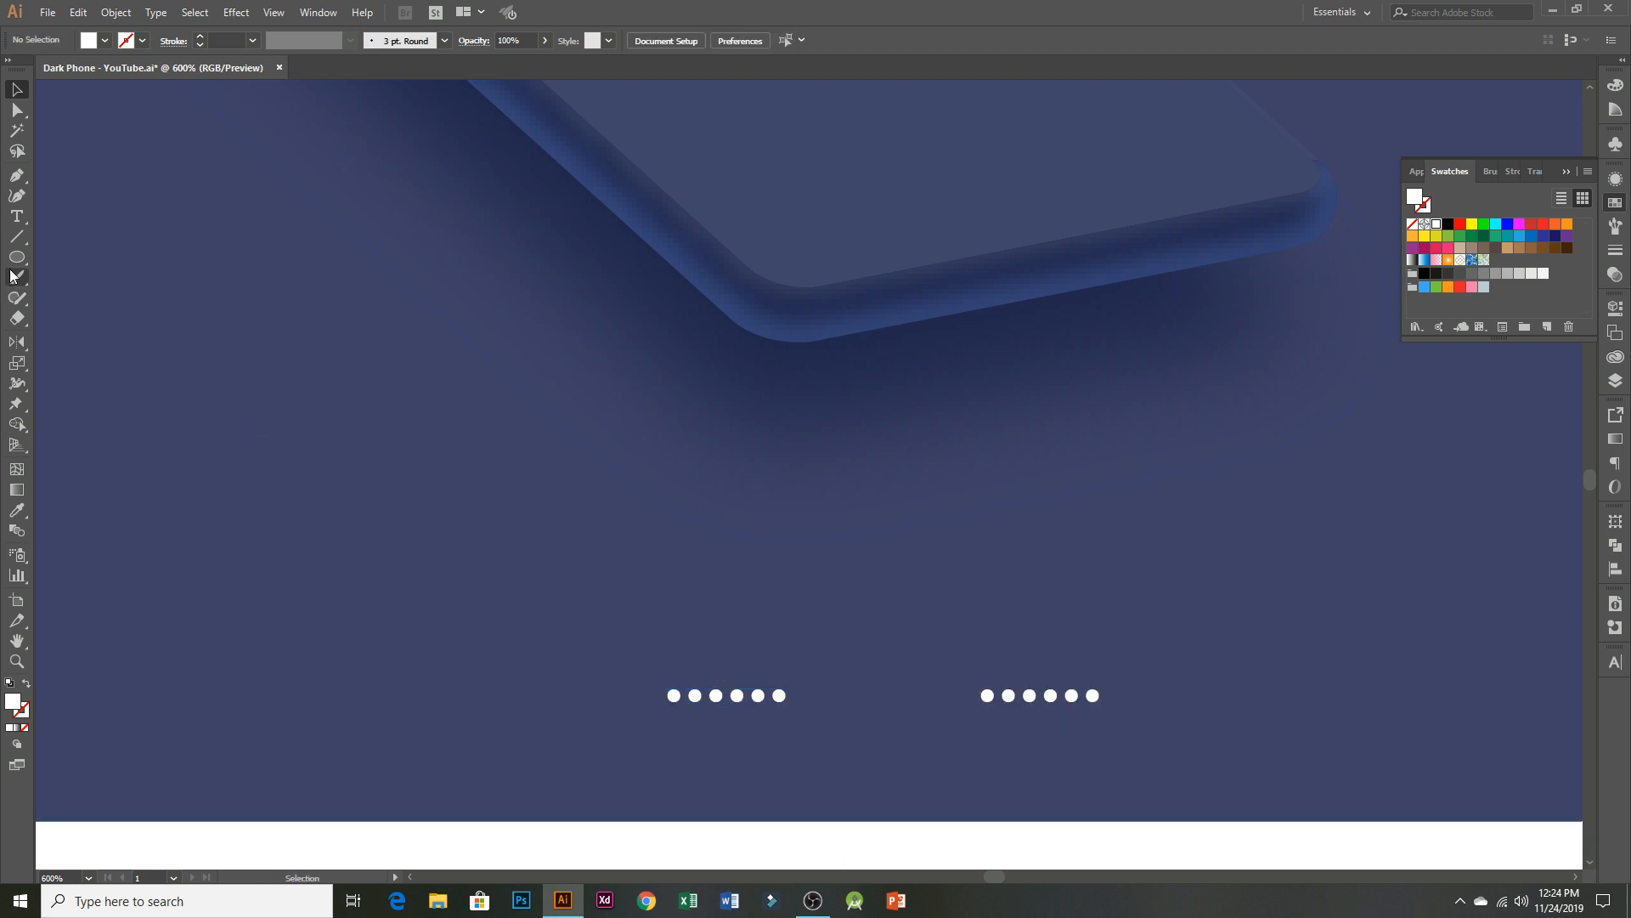
- Draw a white rounded rectangle about 21.7 by 4.1 px between the two circle rows, level with them
{"action": "left_click_drag", "start_coordinate": [11, 264], "coordinate": [64, 274]}
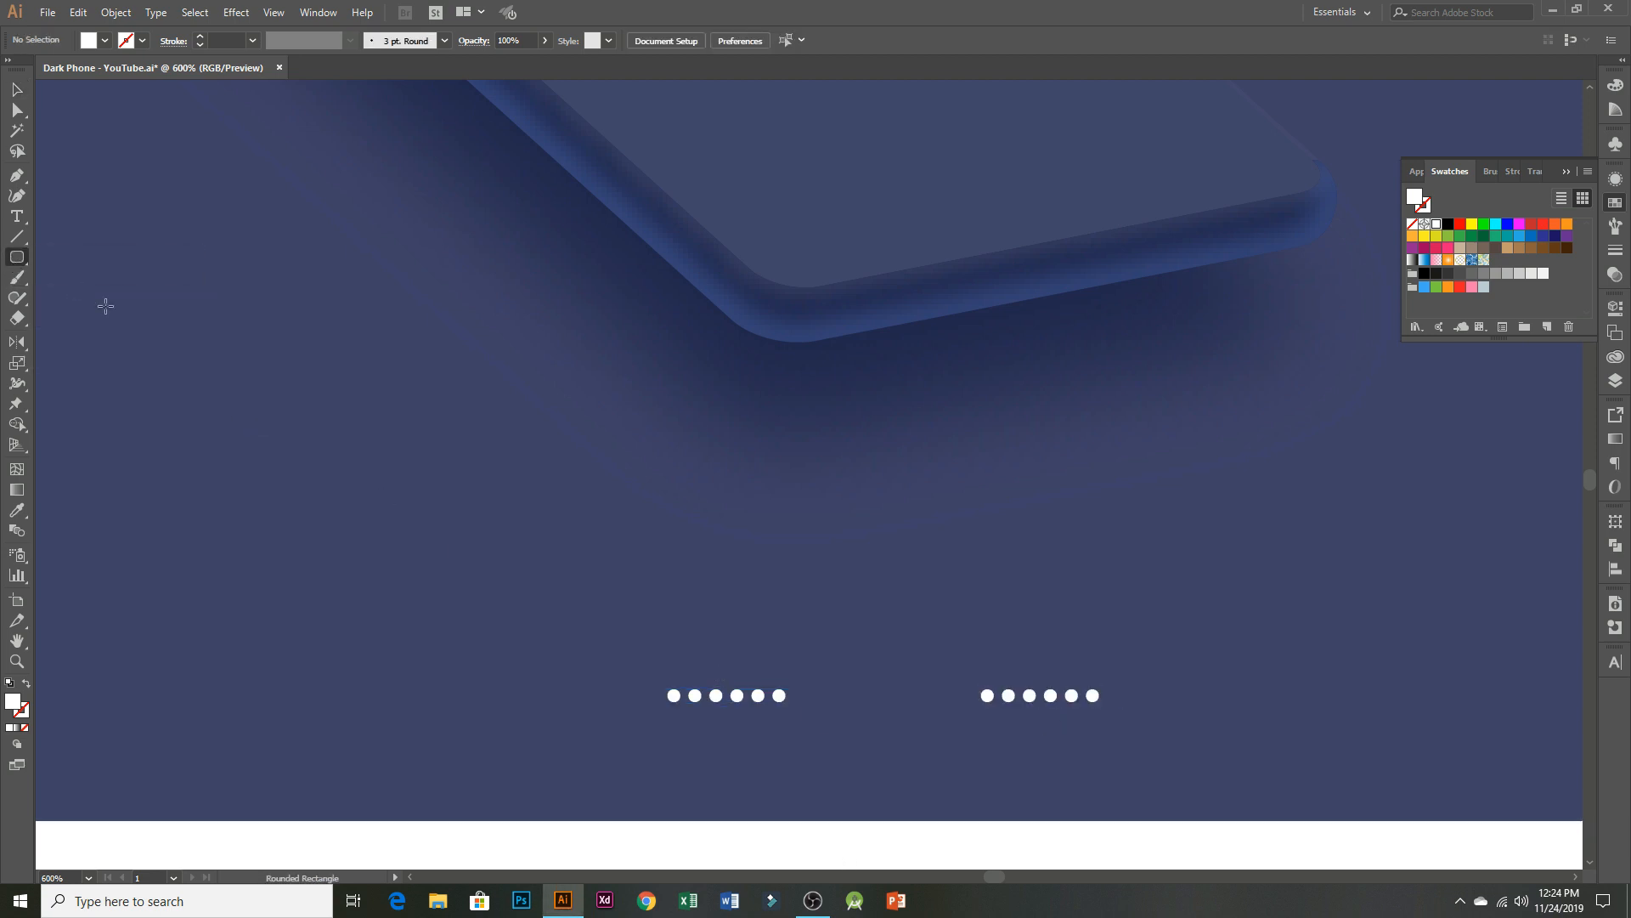
{"action": "scroll", "coordinate": [849, 719], "scroll_direction": "up", "scroll_amount": 2}
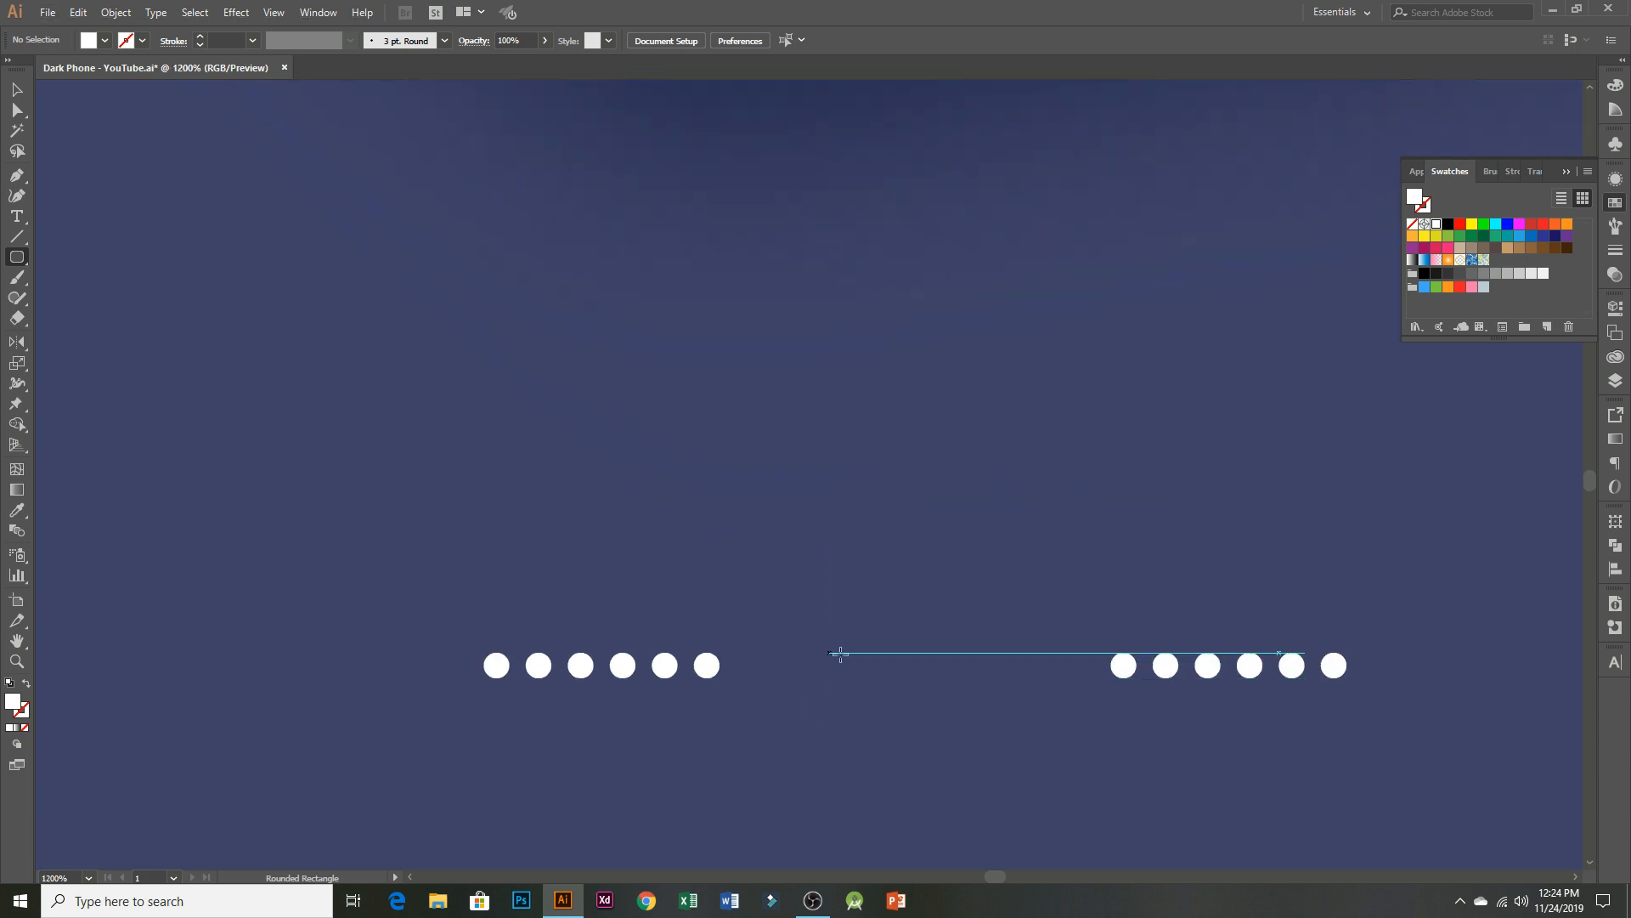
{"action": "left_click_drag", "start_coordinate": [840, 653], "coordinate": [1052, 695]}
{"action": "left_click", "coordinate": [17, 90]}
{"action": "left_click_drag", "start_coordinate": [939, 680], "coordinate": [924, 672]}
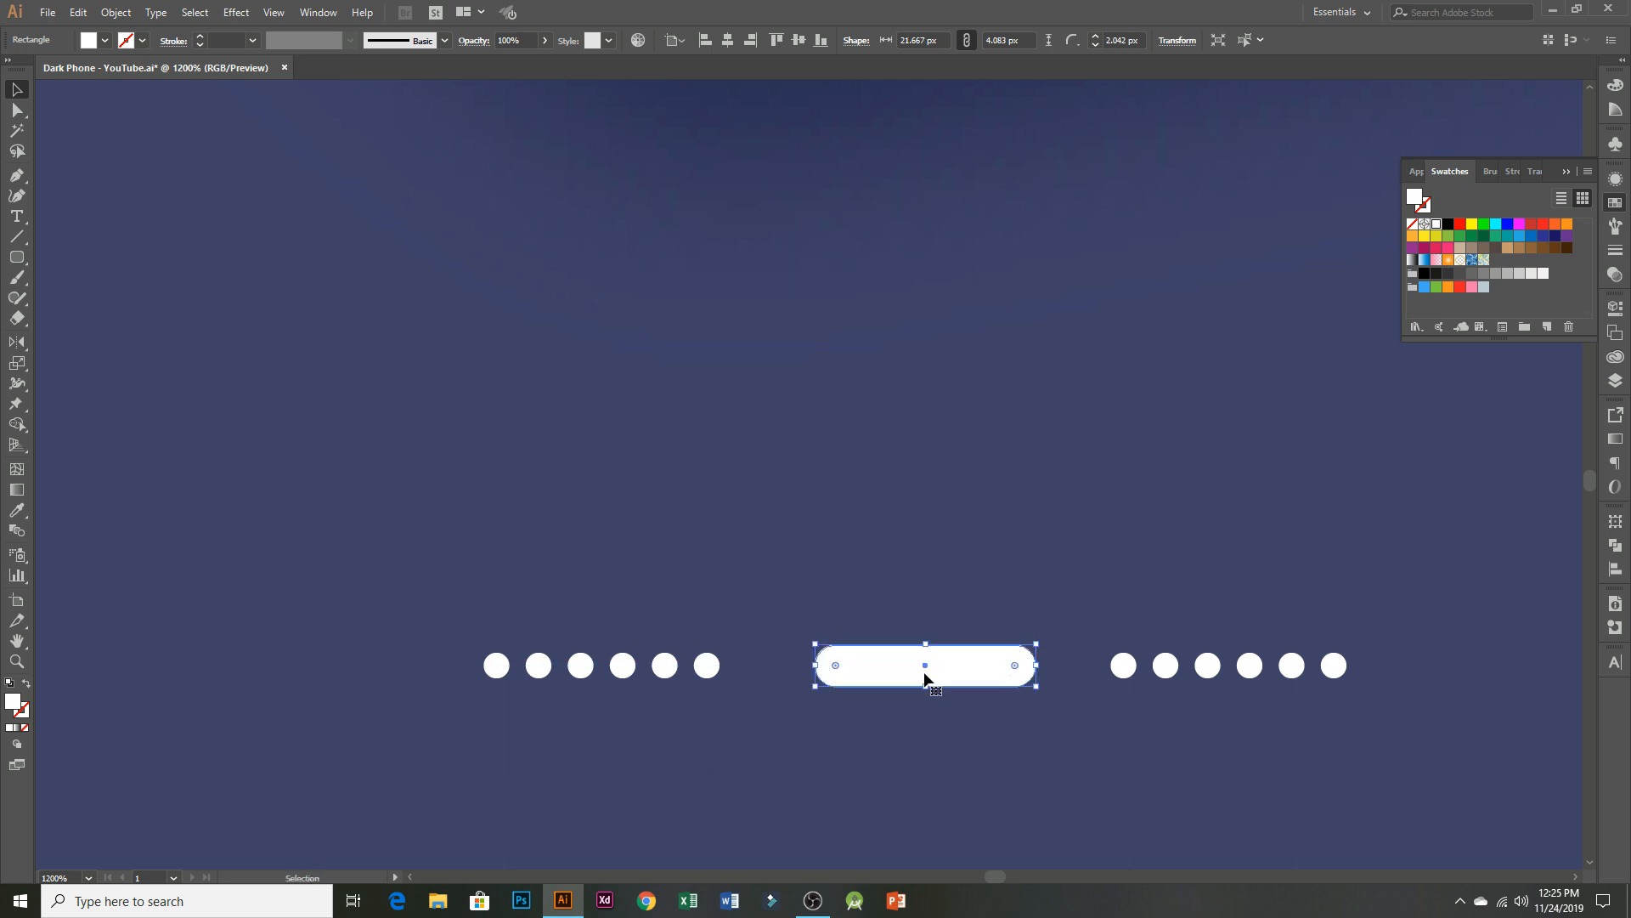
- Move the right-hand circle row further right and shift the rounded rectangle slightly right to even out the spacing
{"action": "left_click", "coordinate": [947, 707]}
{"action": "left_click_drag", "start_coordinate": [1129, 674], "coordinate": [1248, 668]}
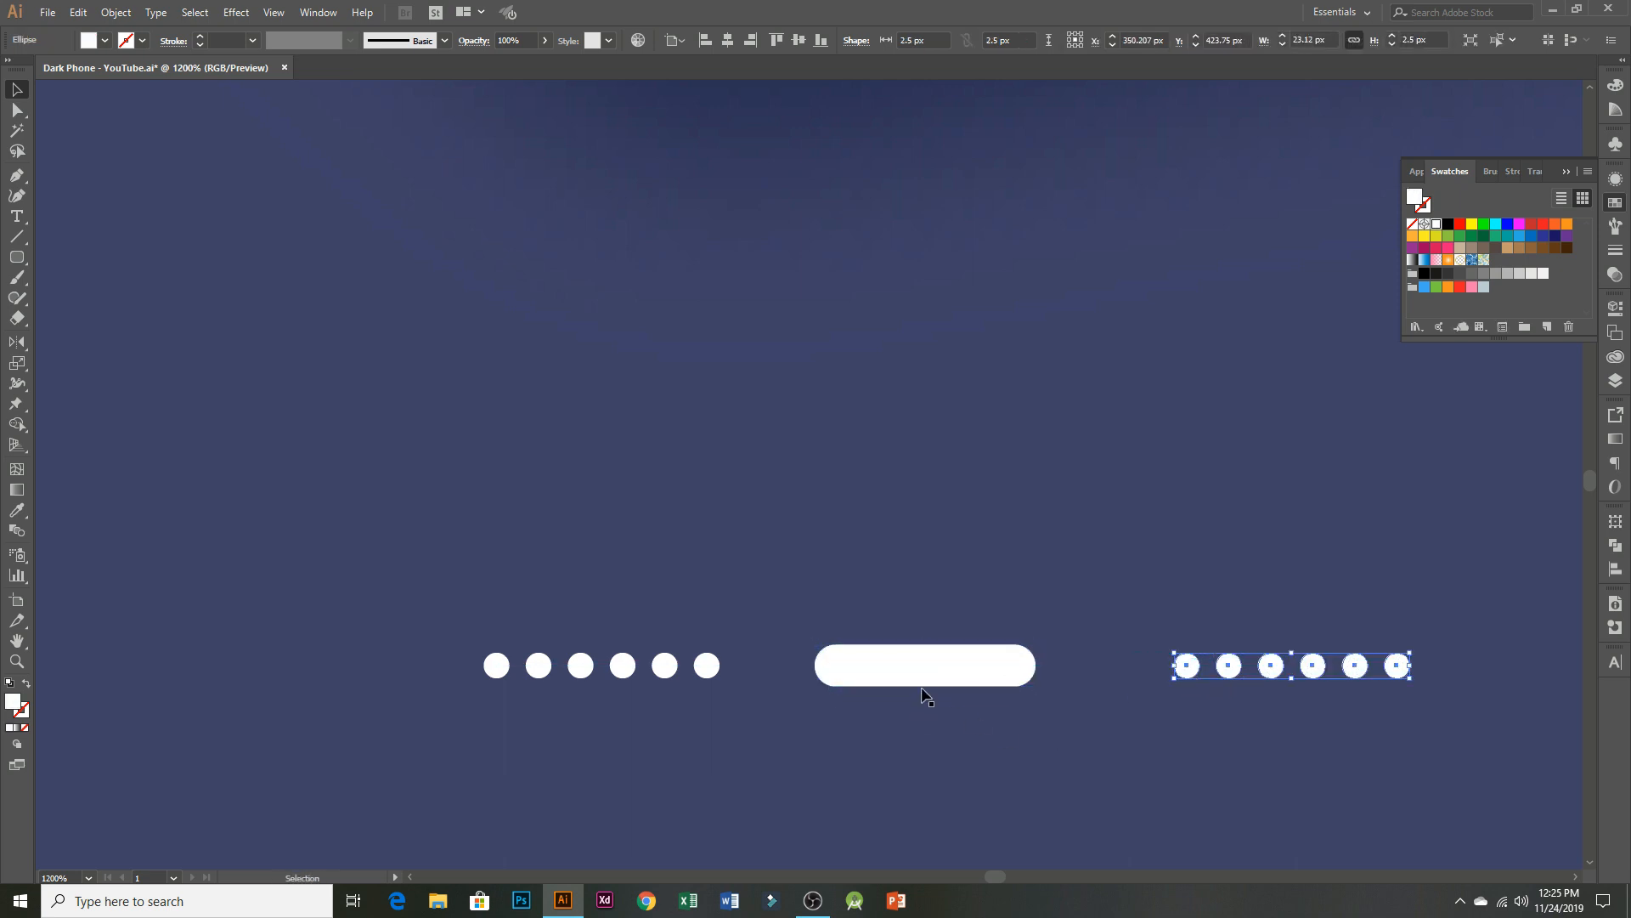
{"action": "left_click_drag", "start_coordinate": [925, 680], "coordinate": [947, 674]}
- Ungroup the left circle row and copy its last circle to both sides of the rounded rectangle
{"action": "left_click", "coordinate": [716, 671]}
{"action": "right_click", "coordinate": [716, 671]}
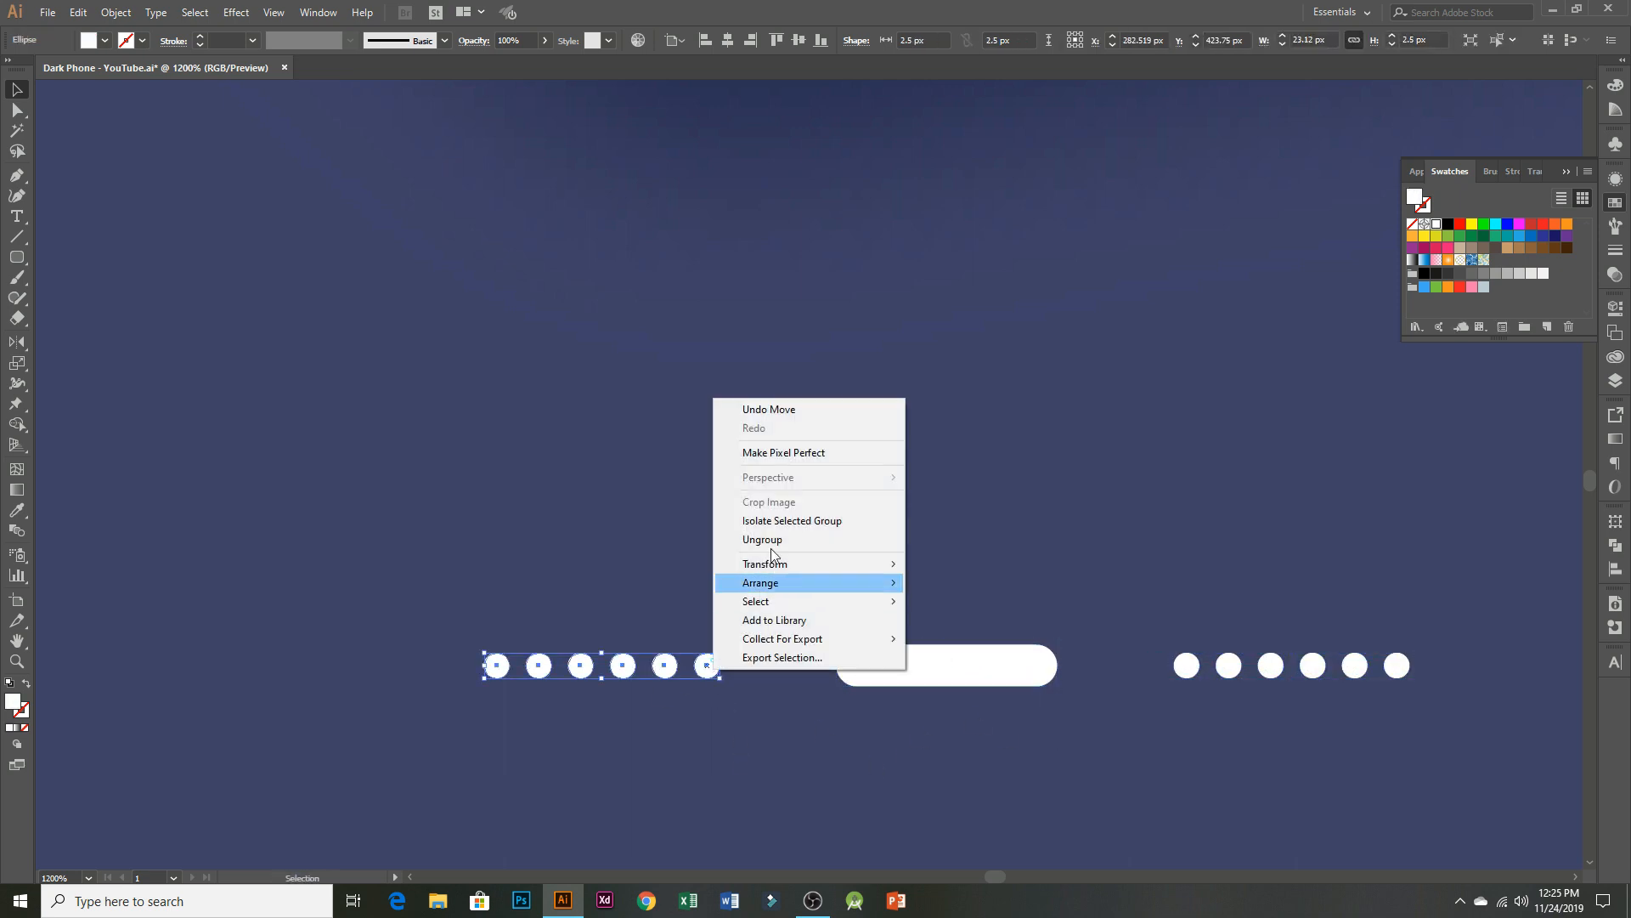
{"action": "left_click", "coordinate": [763, 539]}
{"action": "left_click", "coordinate": [762, 581]}
{"action": "left_click_drag", "start_coordinate": [707, 667], "coordinate": [1086, 696]}
- Centre the rounded rectangle horizontally between the two single circles beside it
{"action": "left_click", "coordinate": [799, 665], "text": "shift"}
{"action": "left_click", "coordinate": [904, 665], "text": "shift"}
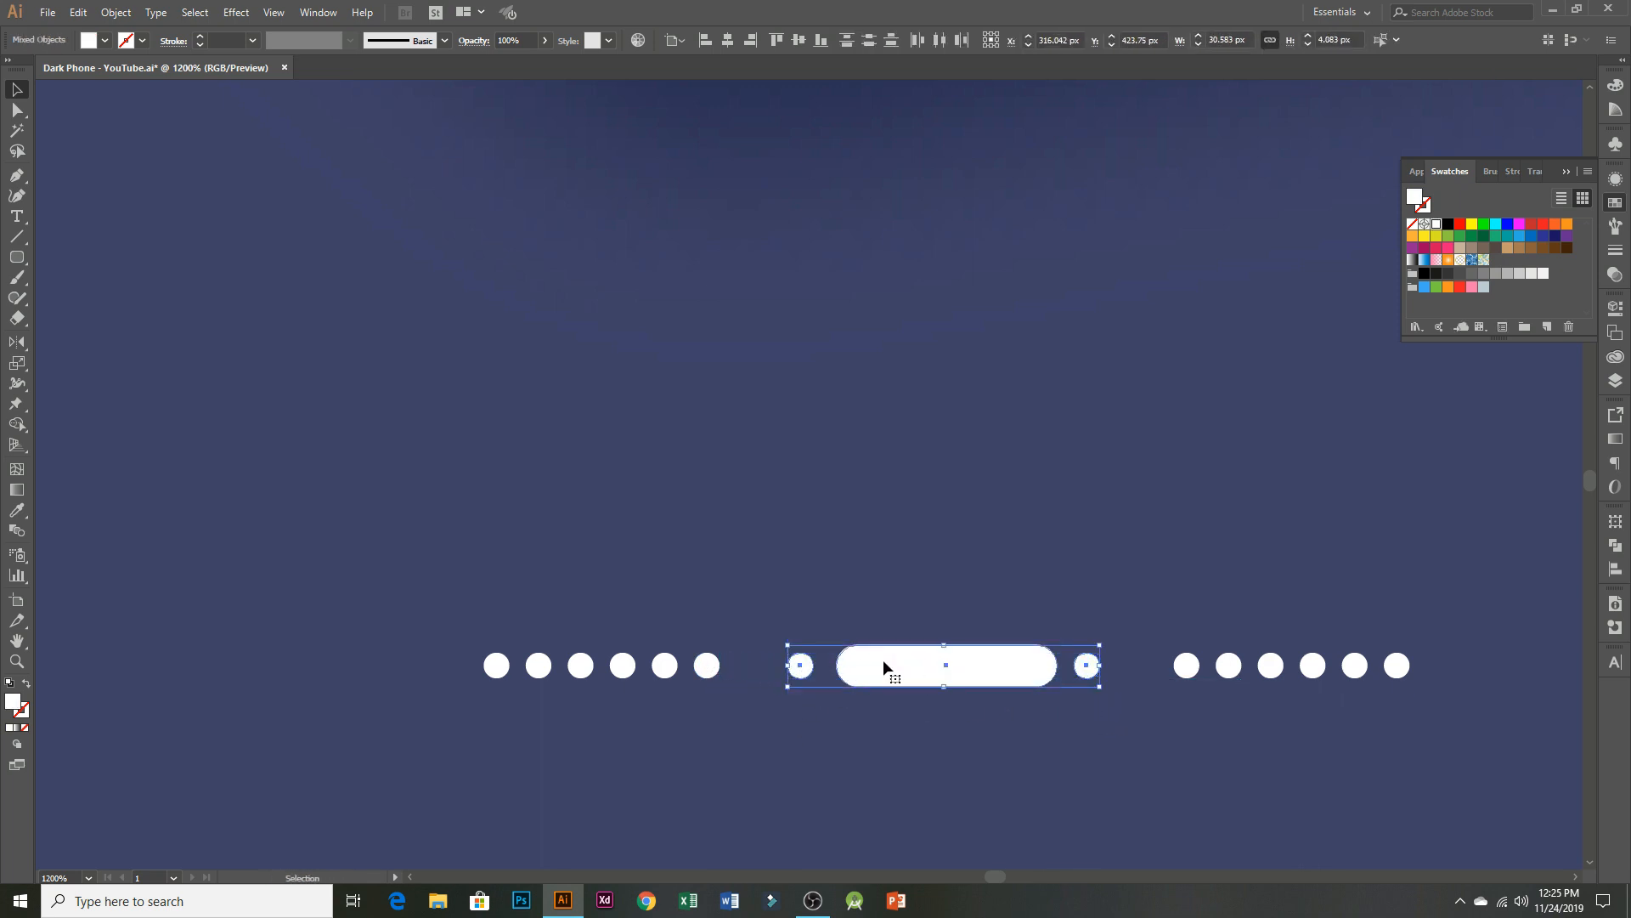
{"action": "left_click", "coordinate": [731, 38]}
{"action": "left_click", "coordinate": [895, 575]}
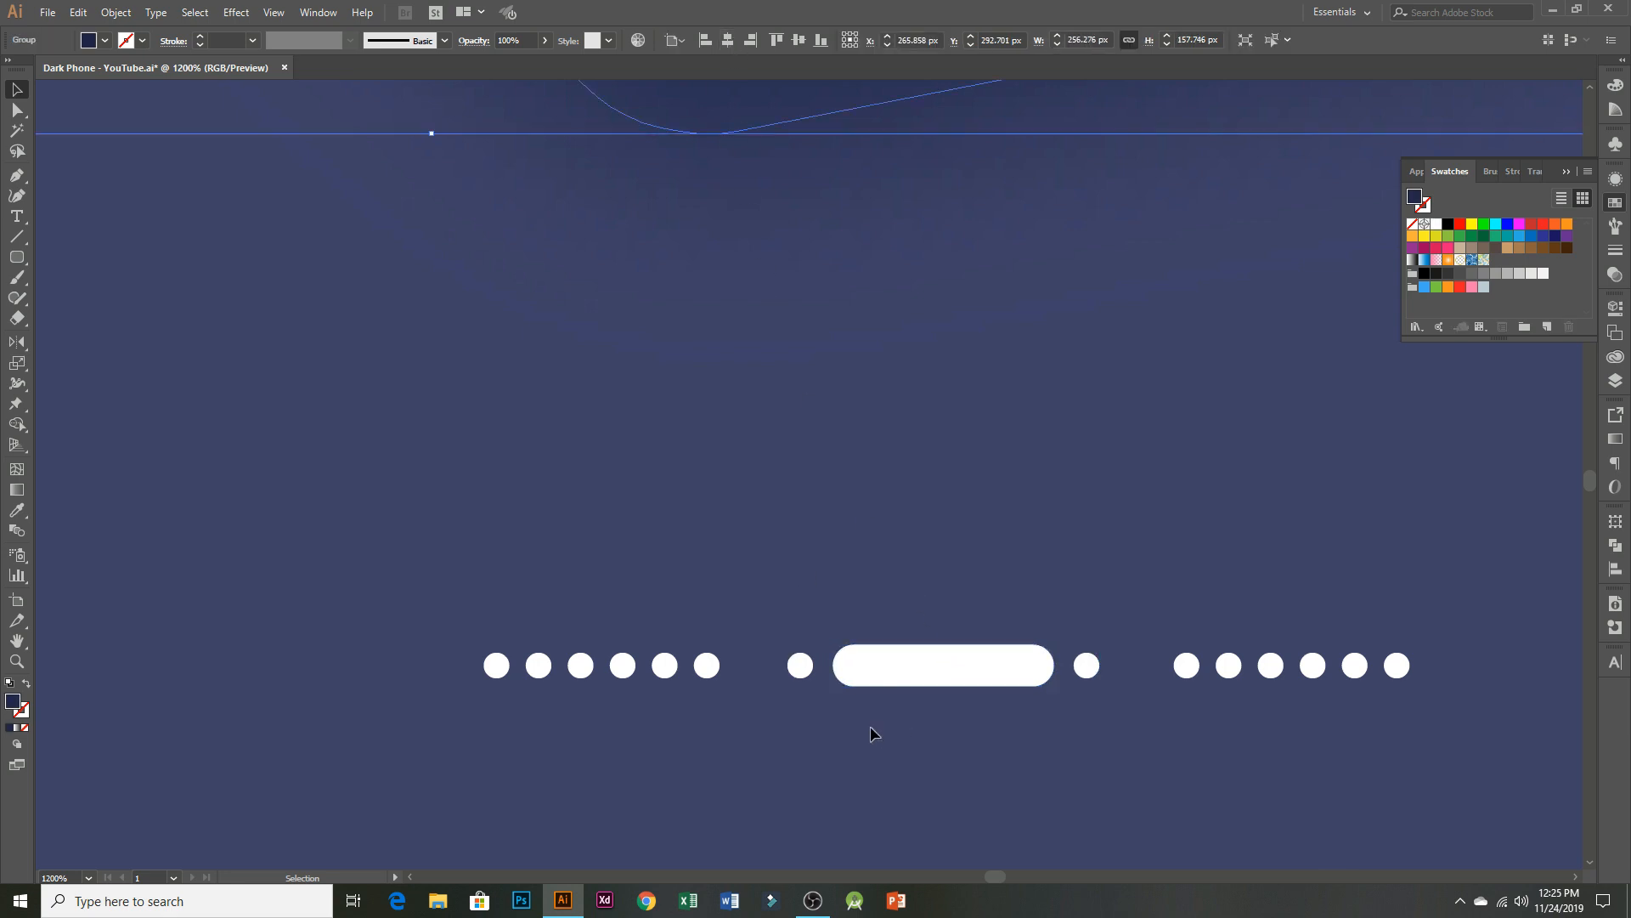
- Select the six circles of the left row and group them again
{"action": "left_click", "coordinate": [706, 666]}
{"action": "left_click", "coordinate": [650, 669], "text": "shift"}
{"action": "left_click", "coordinate": [622, 666], "text": "shift"}
{"action": "left_click", "coordinate": [581, 668], "text": "shift"}
{"action": "left_click", "coordinate": [538, 668], "text": "shift"}
{"action": "left_click", "coordinate": [497, 668], "text": "shift"}
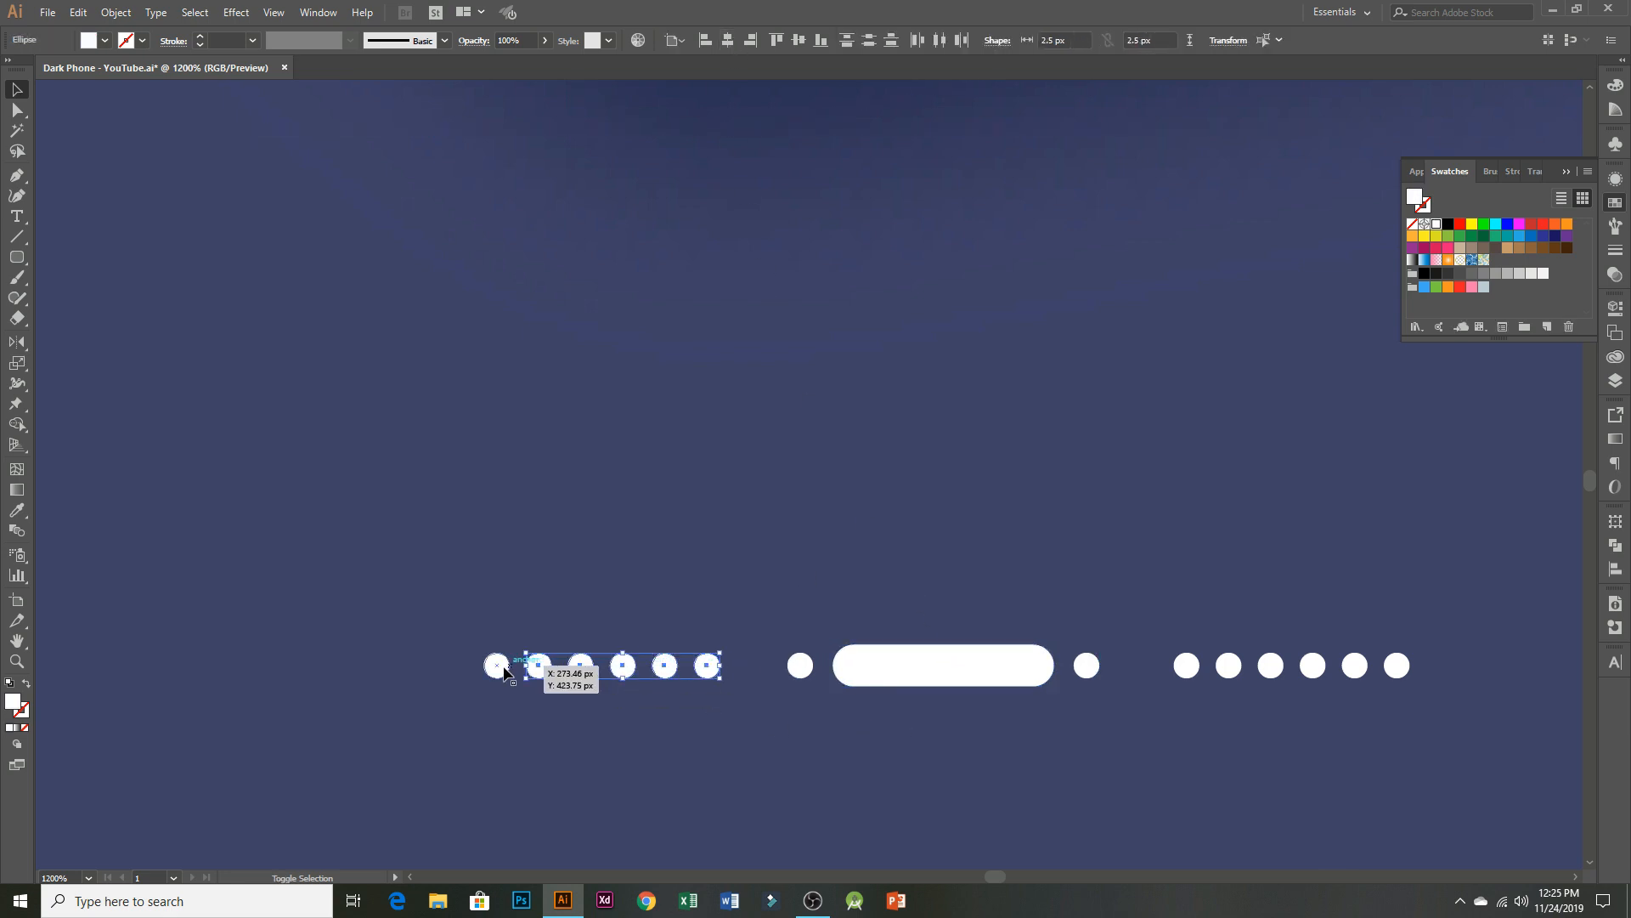
{"action": "left_click", "coordinate": [667, 440]}
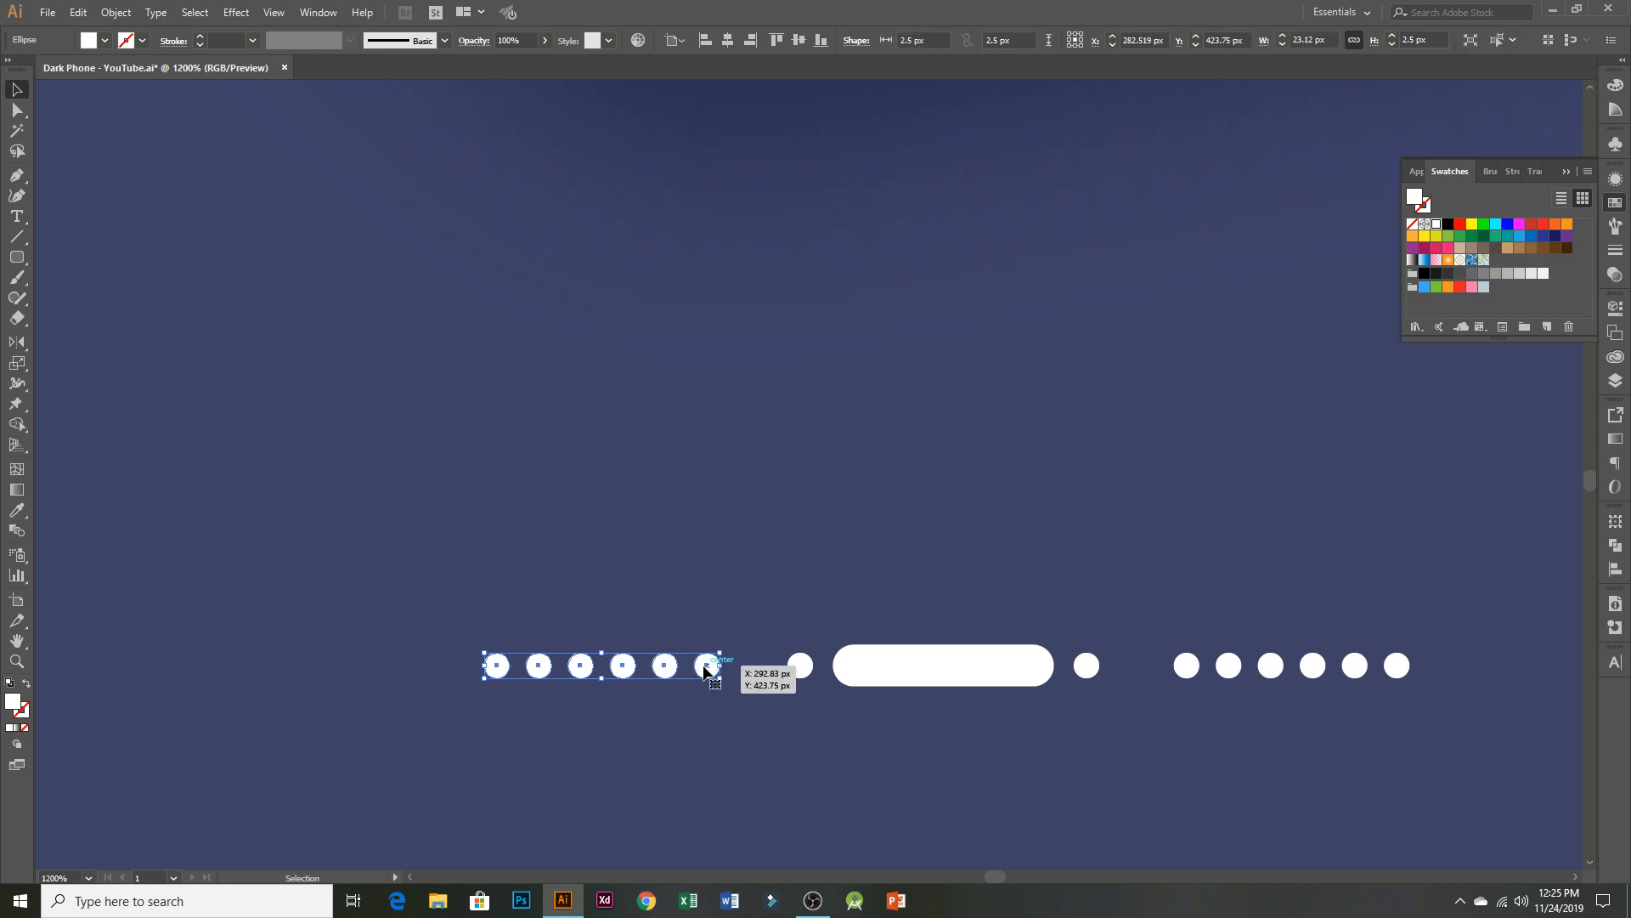
- Move the left circle row further left, then centre both rows horizontally around the rounded rectangle
{"action": "left_click_drag", "start_coordinate": [708, 666], "coordinate": [658, 666]}
{"action": "left_click", "coordinate": [1183, 669], "text": "shift"}
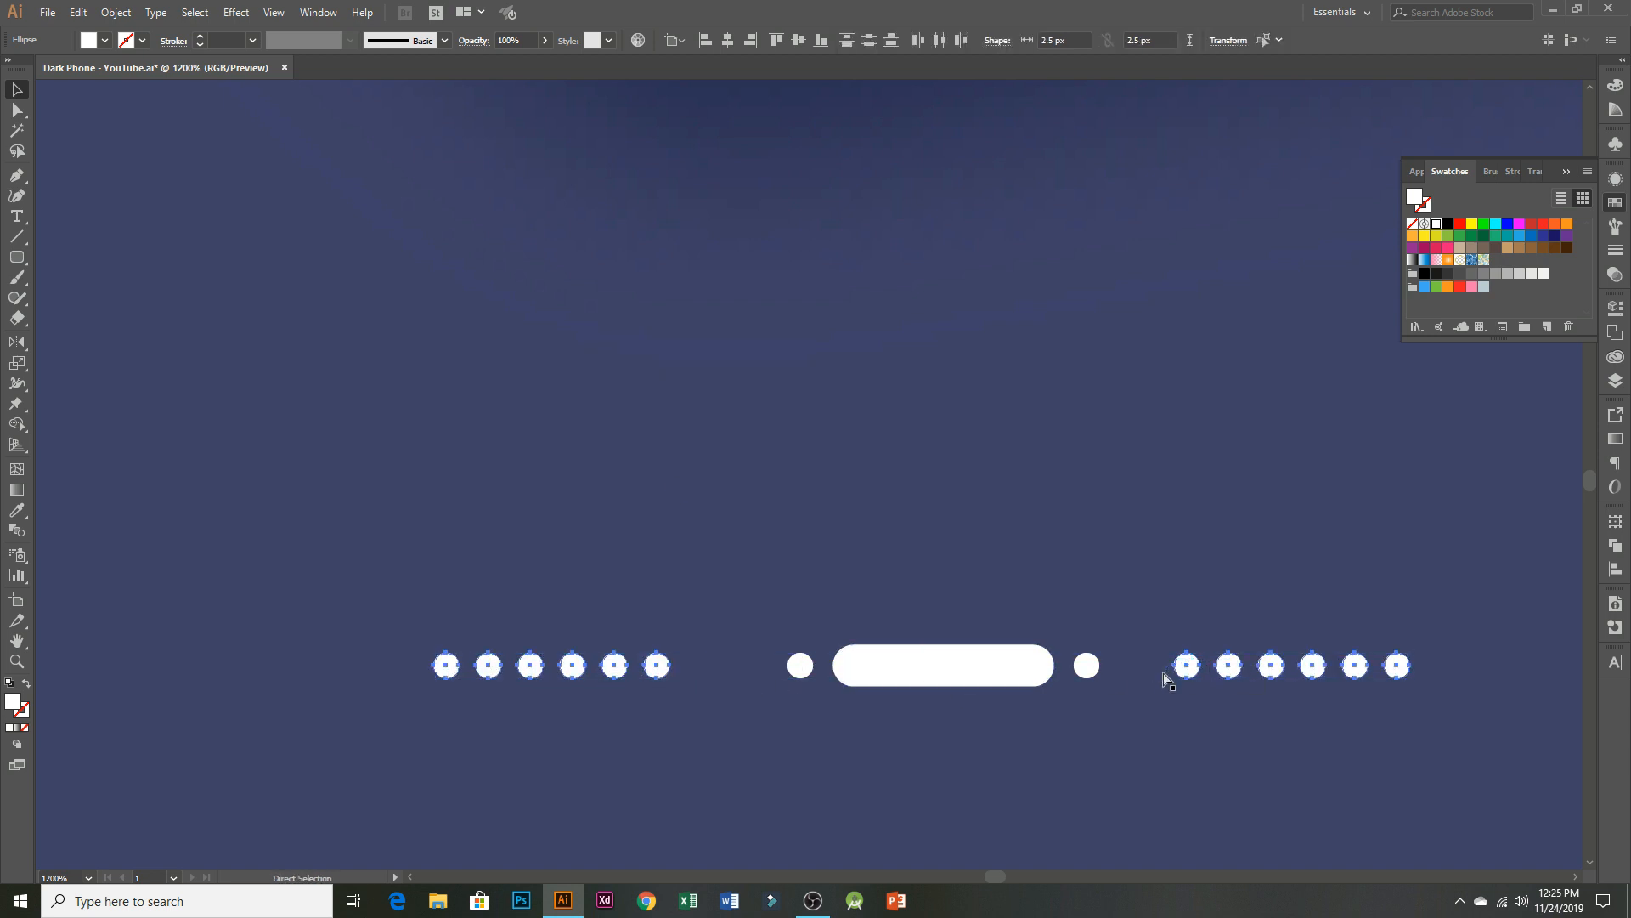
{"action": "left_click", "coordinate": [884, 672], "text": "shift"}
{"action": "left_click", "coordinate": [729, 42]}
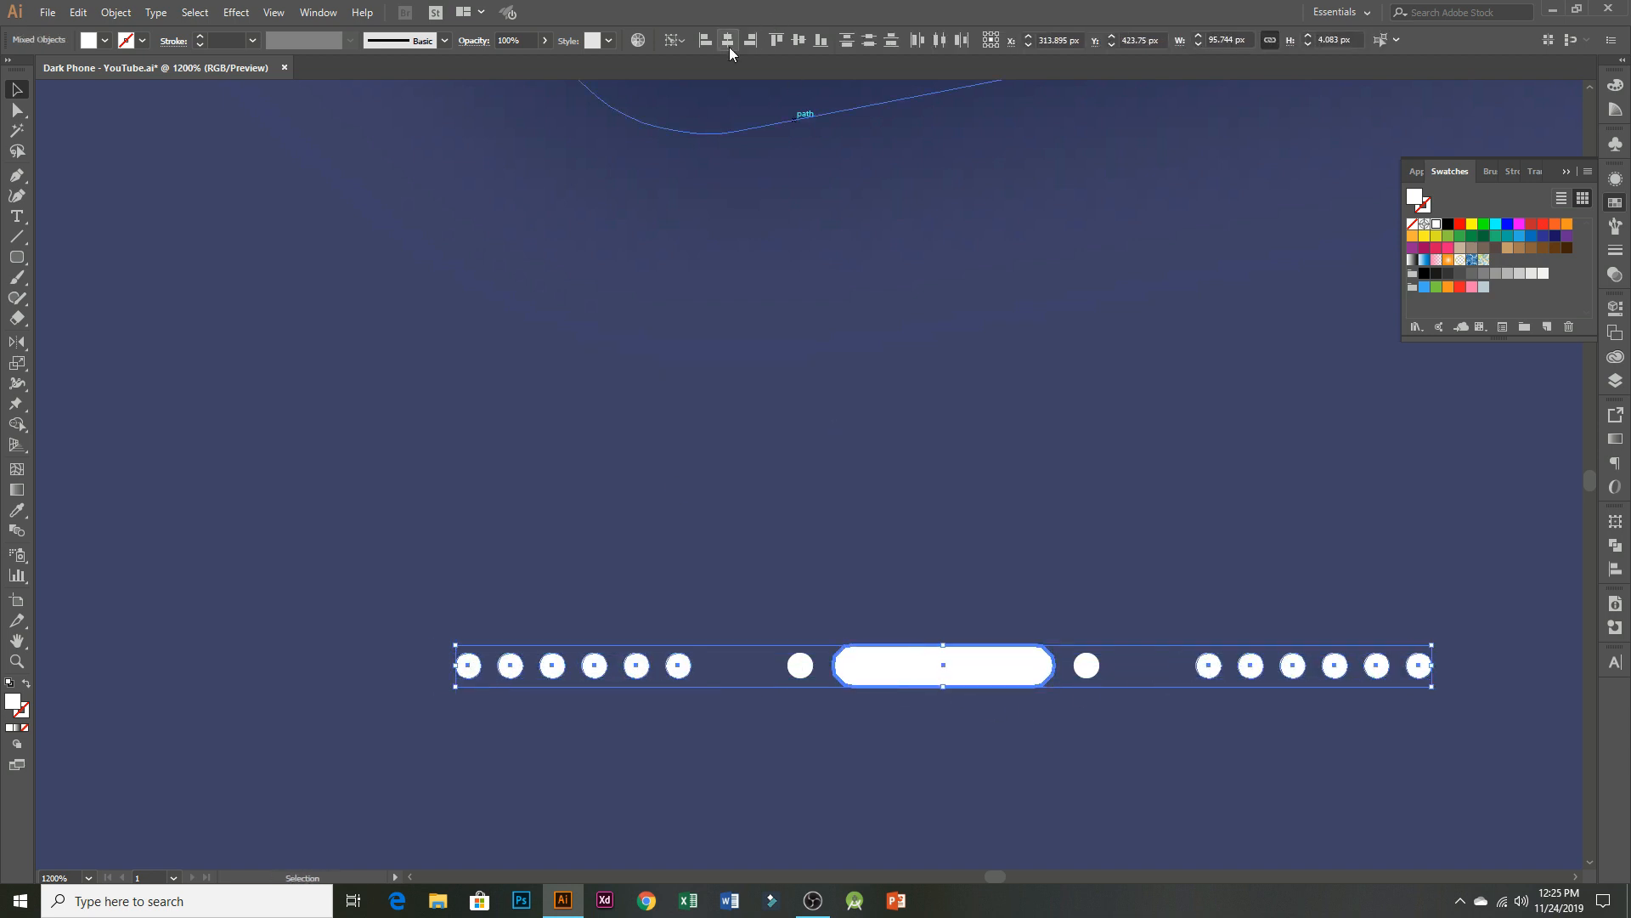
{"action": "left_click", "coordinate": [732, 331]}
- Select all the circles and the rounded rectangle, move them up to the phone's lower short edge and group them
{"action": "scroll", "coordinate": [803, 678], "scroll_direction": "down", "scroll_amount": 1}
{"action": "scroll", "coordinate": [803, 677], "scroll_direction": "down", "scroll_amount": 1}
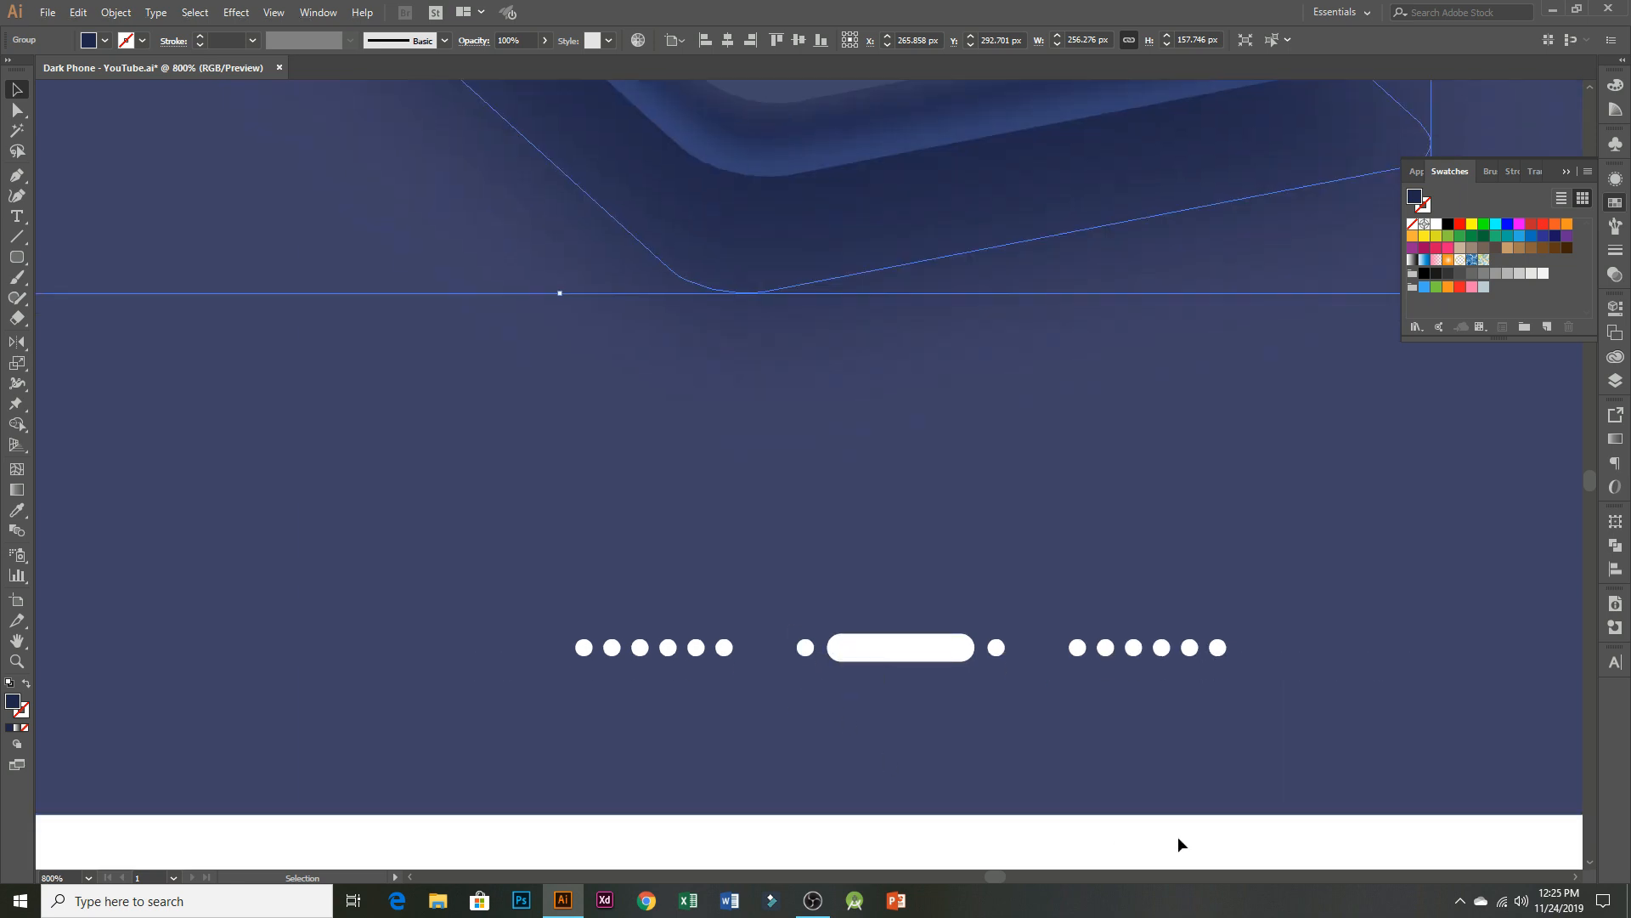
{"action": "left_click_drag", "start_coordinate": [1241, 840], "coordinate": [556, 553]}
{"action": "scroll", "coordinate": [1094, 678], "scroll_direction": "up", "scroll_amount": 5}
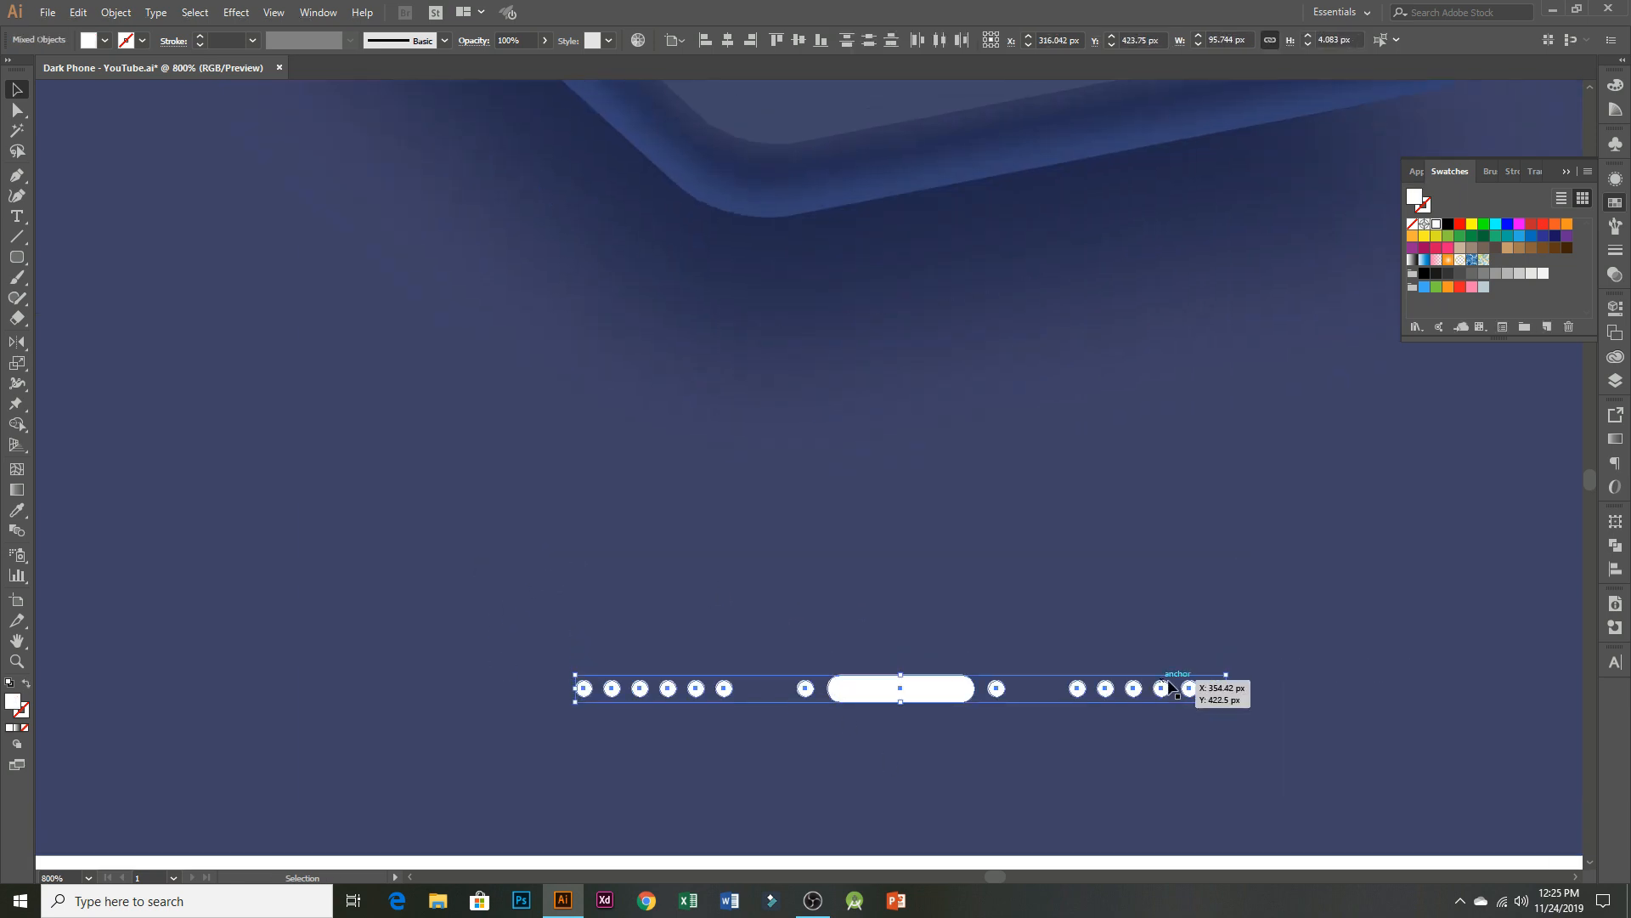
{"action": "scroll", "coordinate": [1125, 690], "scroll_direction": "down", "scroll_amount": 1}
{"action": "left_click_drag", "start_coordinate": [1085, 540], "coordinate": [889, 604]}
{"action": "left_click_drag", "start_coordinate": [784, 807], "coordinate": [977, 425]}
{"action": "key", "text": "ctrl+g"}
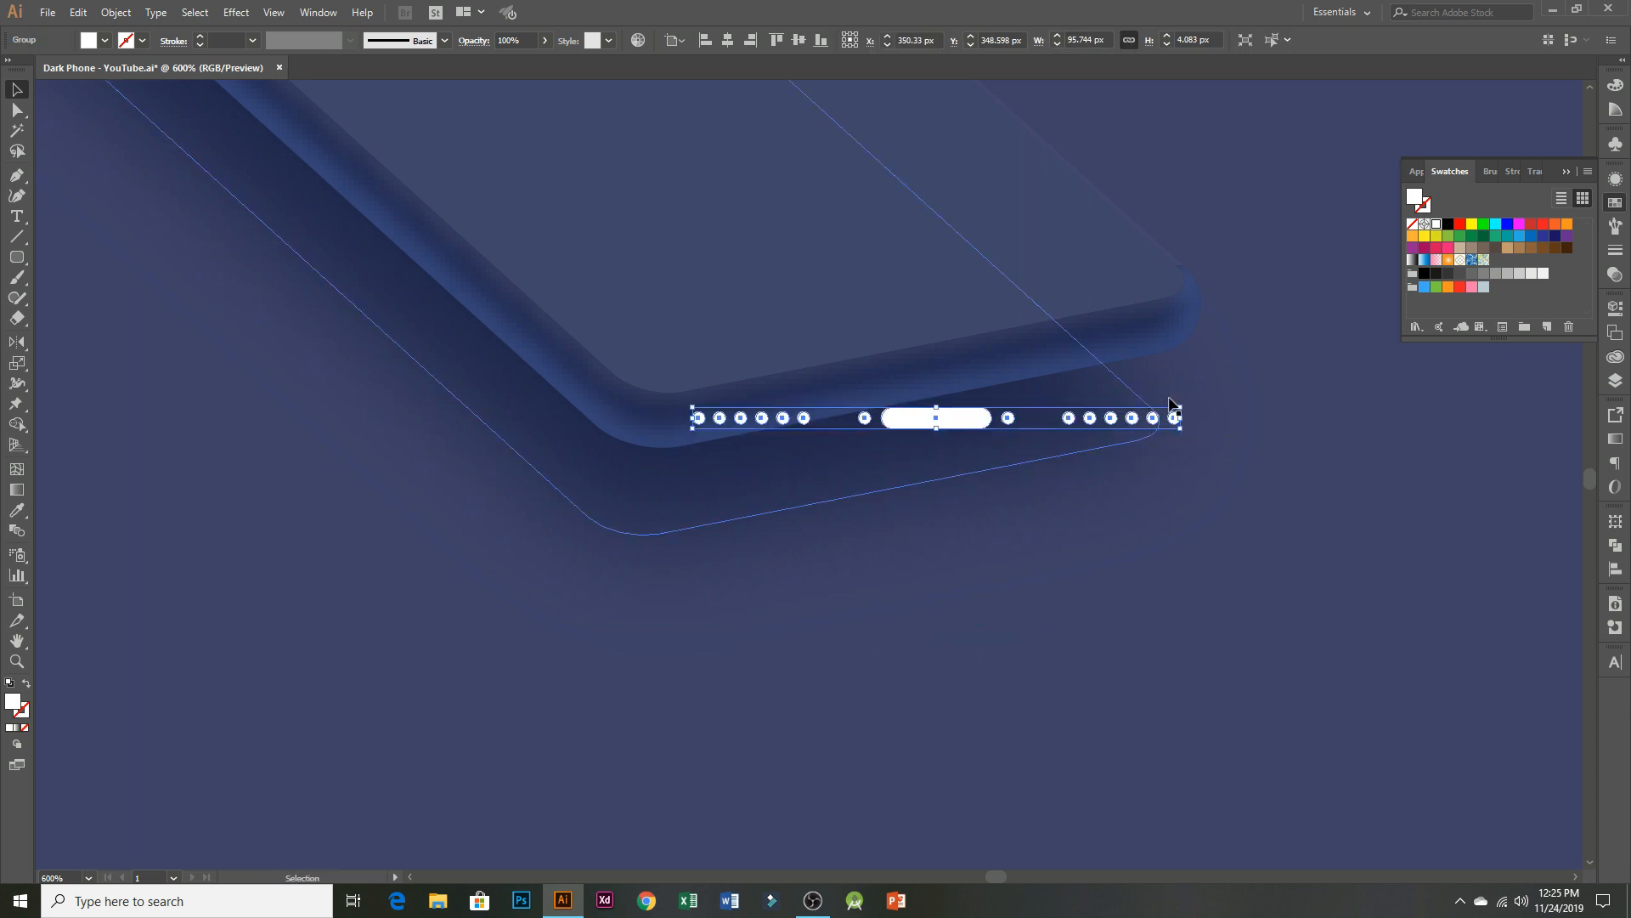
- Rotate the port and speaker-hole group to follow the slope of the phone's short edge and move it onto that edge
{"action": "left_click_drag", "start_coordinate": [1192, 398], "coordinate": [1177, 340]}
{"action": "scroll", "coordinate": [991, 339], "scroll_direction": "up", "scroll_amount": 2}
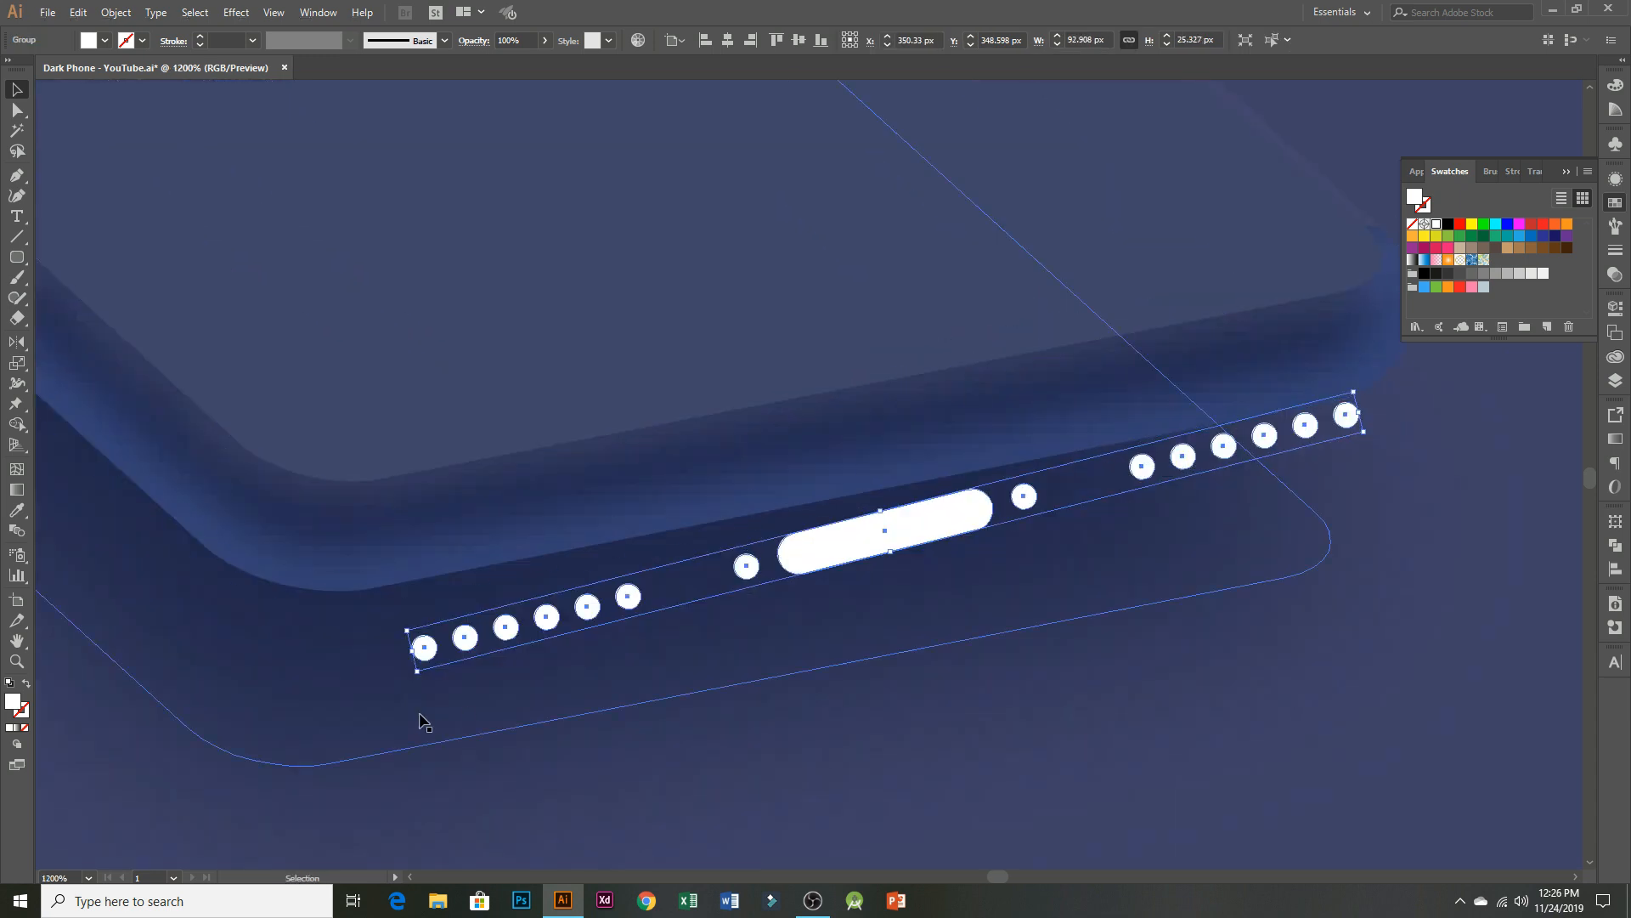
{"action": "left_click_drag", "start_coordinate": [415, 680], "coordinate": [409, 655]}
{"action": "left_click_drag", "start_coordinate": [839, 541], "coordinate": [803, 480]}
- Fine-tune the port group's rotation and nudge it so it sits centred along the phone's short edge
{"action": "scroll", "coordinate": [1351, 365], "scroll_direction": "up", "scroll_amount": 1}
{"action": "scroll", "coordinate": [1361, 360], "scroll_direction": "up", "scroll_amount": 1}
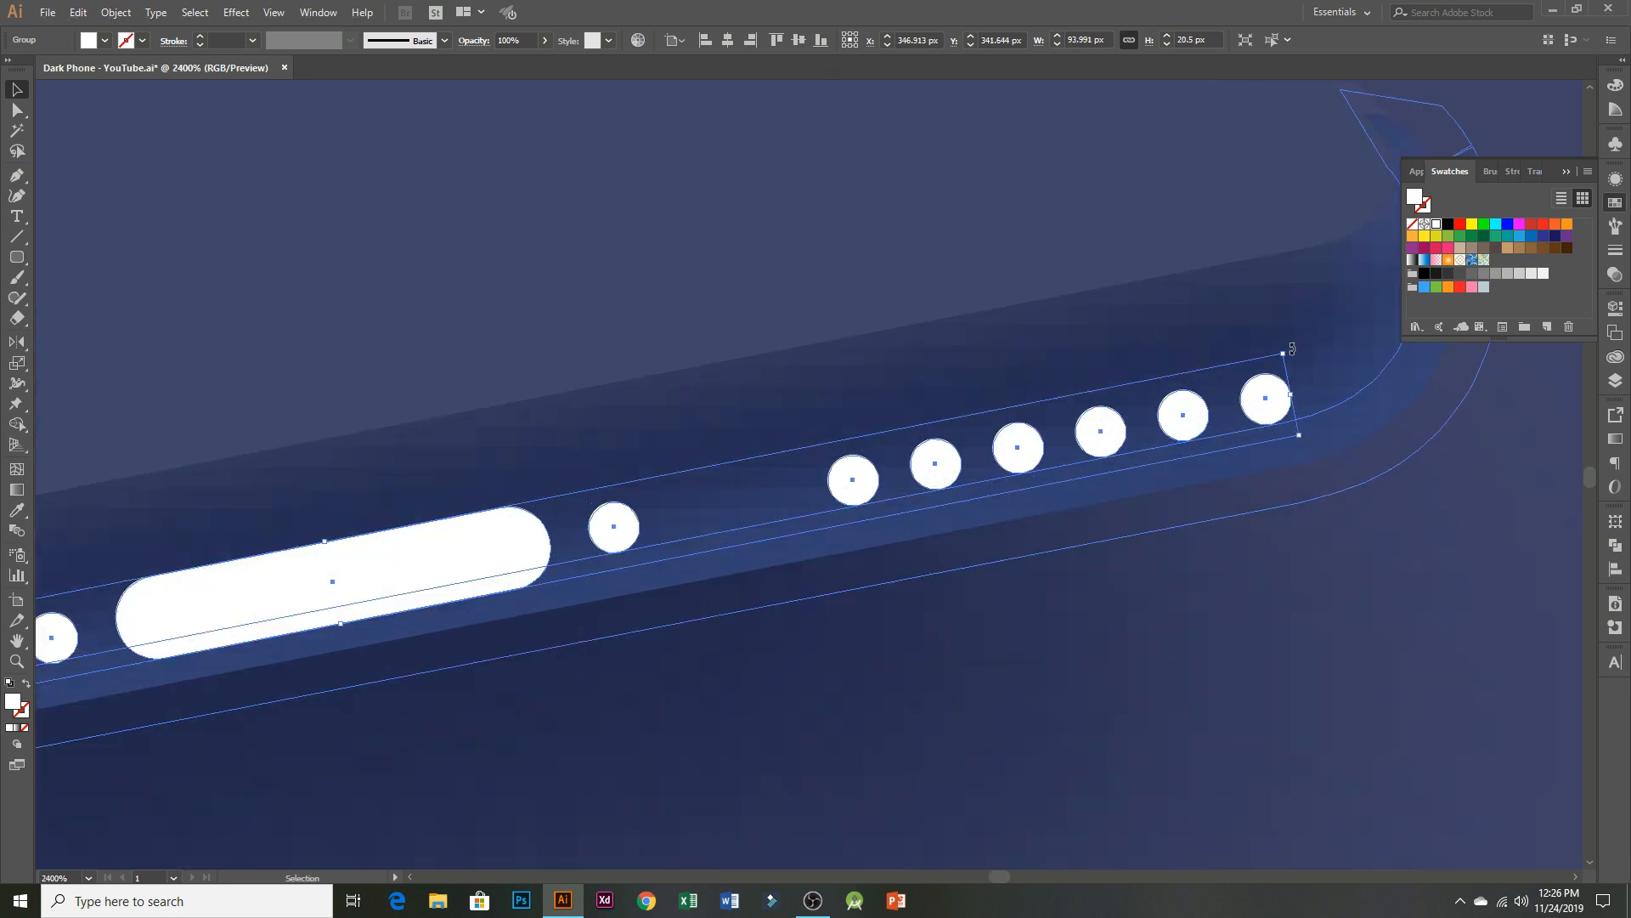
{"action": "left_click_drag", "start_coordinate": [1283, 352], "coordinate": [1283, 359]}
{"action": "scroll", "coordinate": [1272, 453], "scroll_direction": "down", "scroll_amount": 2}
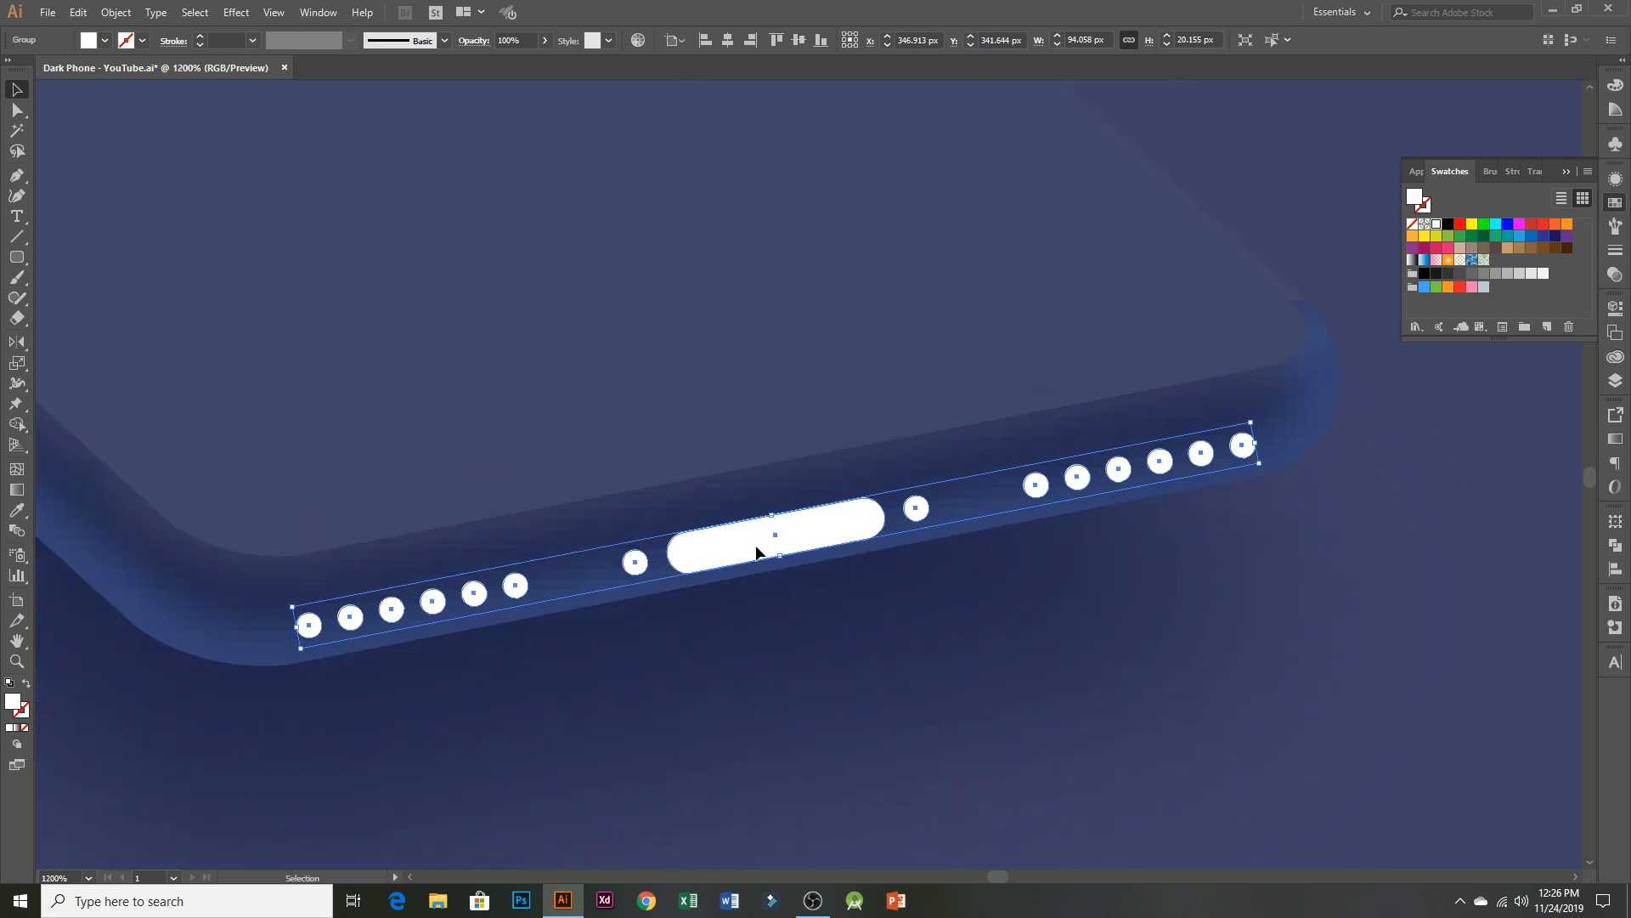
{"action": "left_click_drag", "start_coordinate": [757, 547], "coordinate": [767, 549]}
{"action": "scroll", "coordinate": [931, 608], "scroll_direction": "down", "scroll_amount": 3}
{"action": "scroll", "coordinate": [936, 641], "scroll_direction": "down", "scroll_amount": 3}
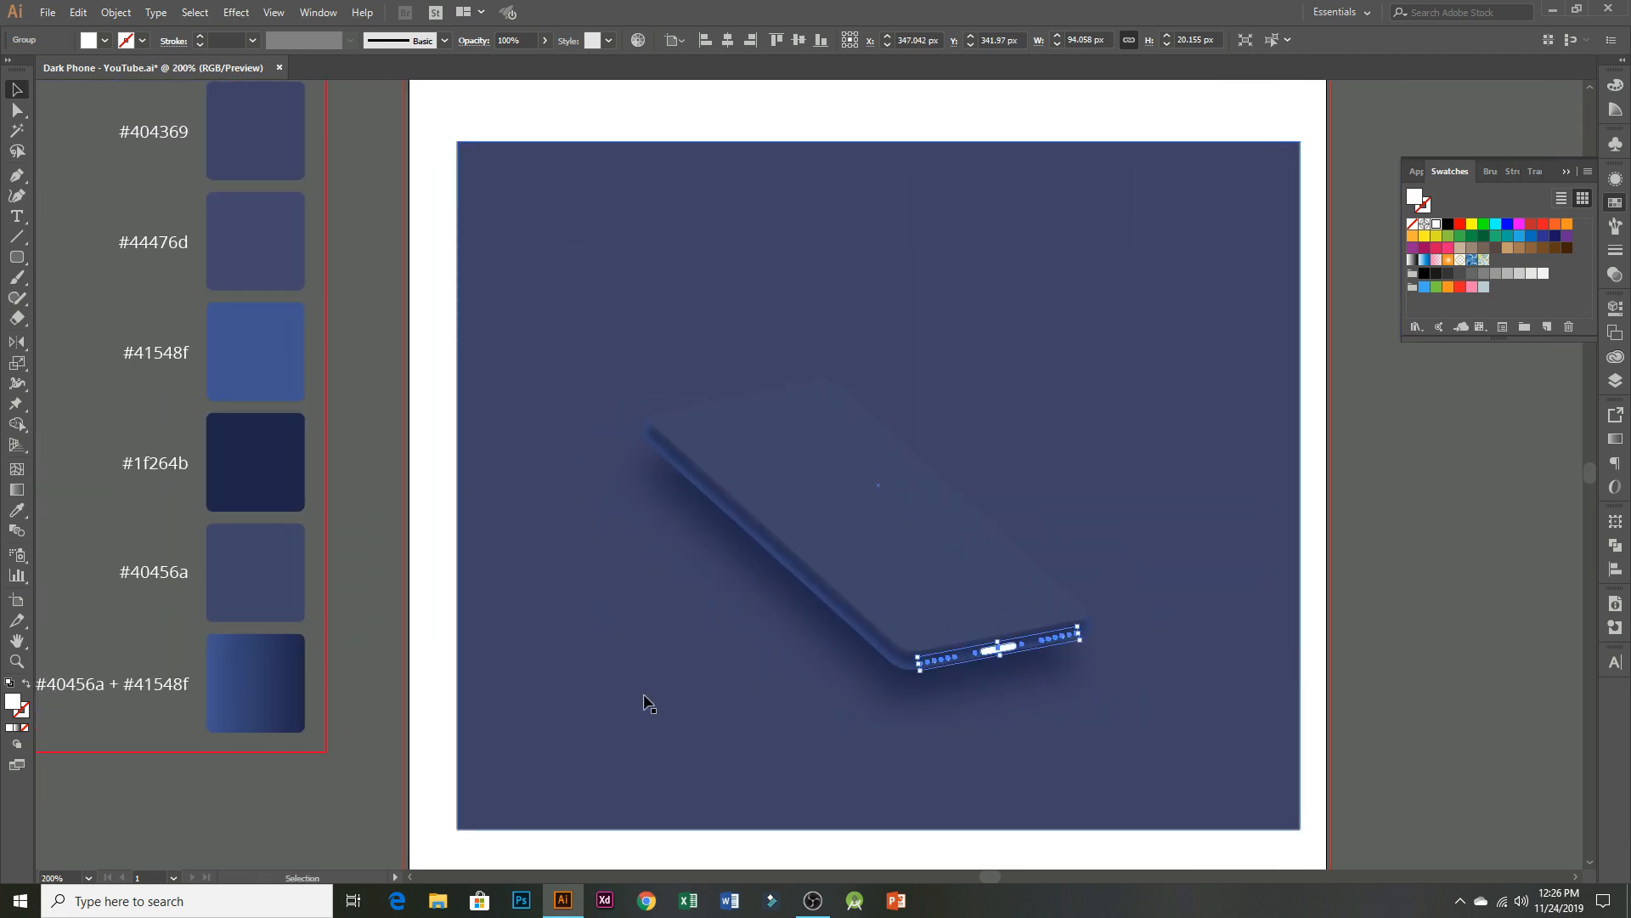
- Fill the port and speaker-hole group with the dark navy #1f264b sampled from the colour palette
{"action": "key", "text": "i"}
{"action": "left_click", "coordinate": [266, 463]}
{"action": "left_click", "coordinate": [16, 91]}
{"action": "left_click", "coordinate": [419, 471]}
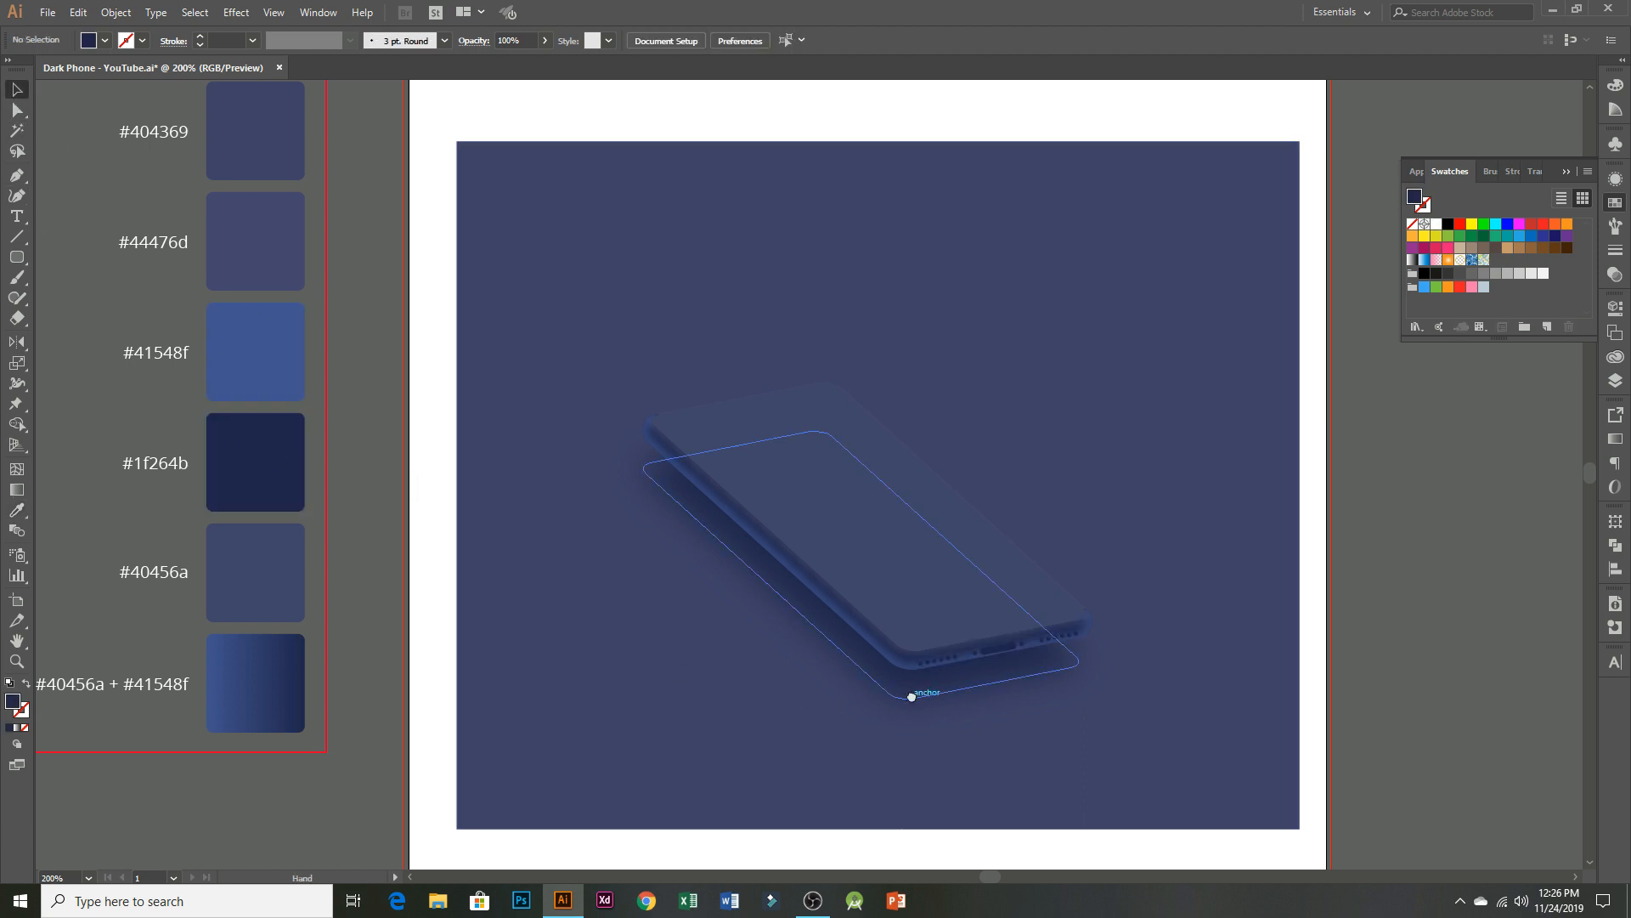
- Ungroup the port and speaker-hole details on the phone's short edge
{"action": "key", "text": "space"}
{"action": "left_click_drag", "start_coordinate": [936, 692], "coordinate": [831, 698]}
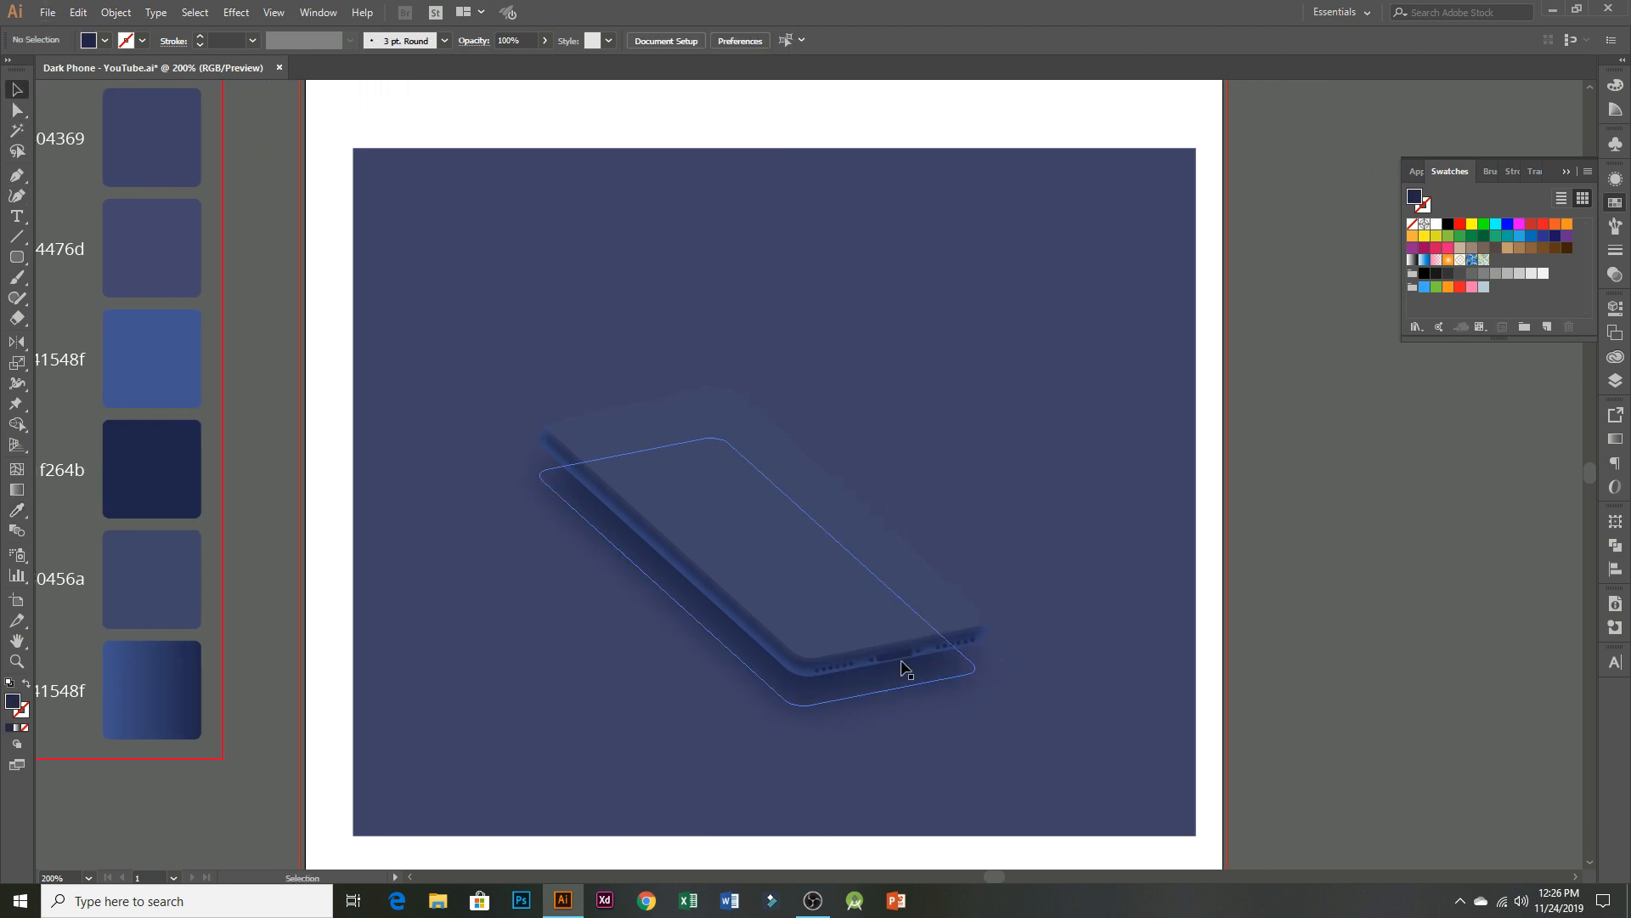
{"action": "scroll", "coordinate": [906, 670], "scroll_direction": "up", "scroll_amount": 10}
{"action": "left_click", "coordinate": [818, 614]}
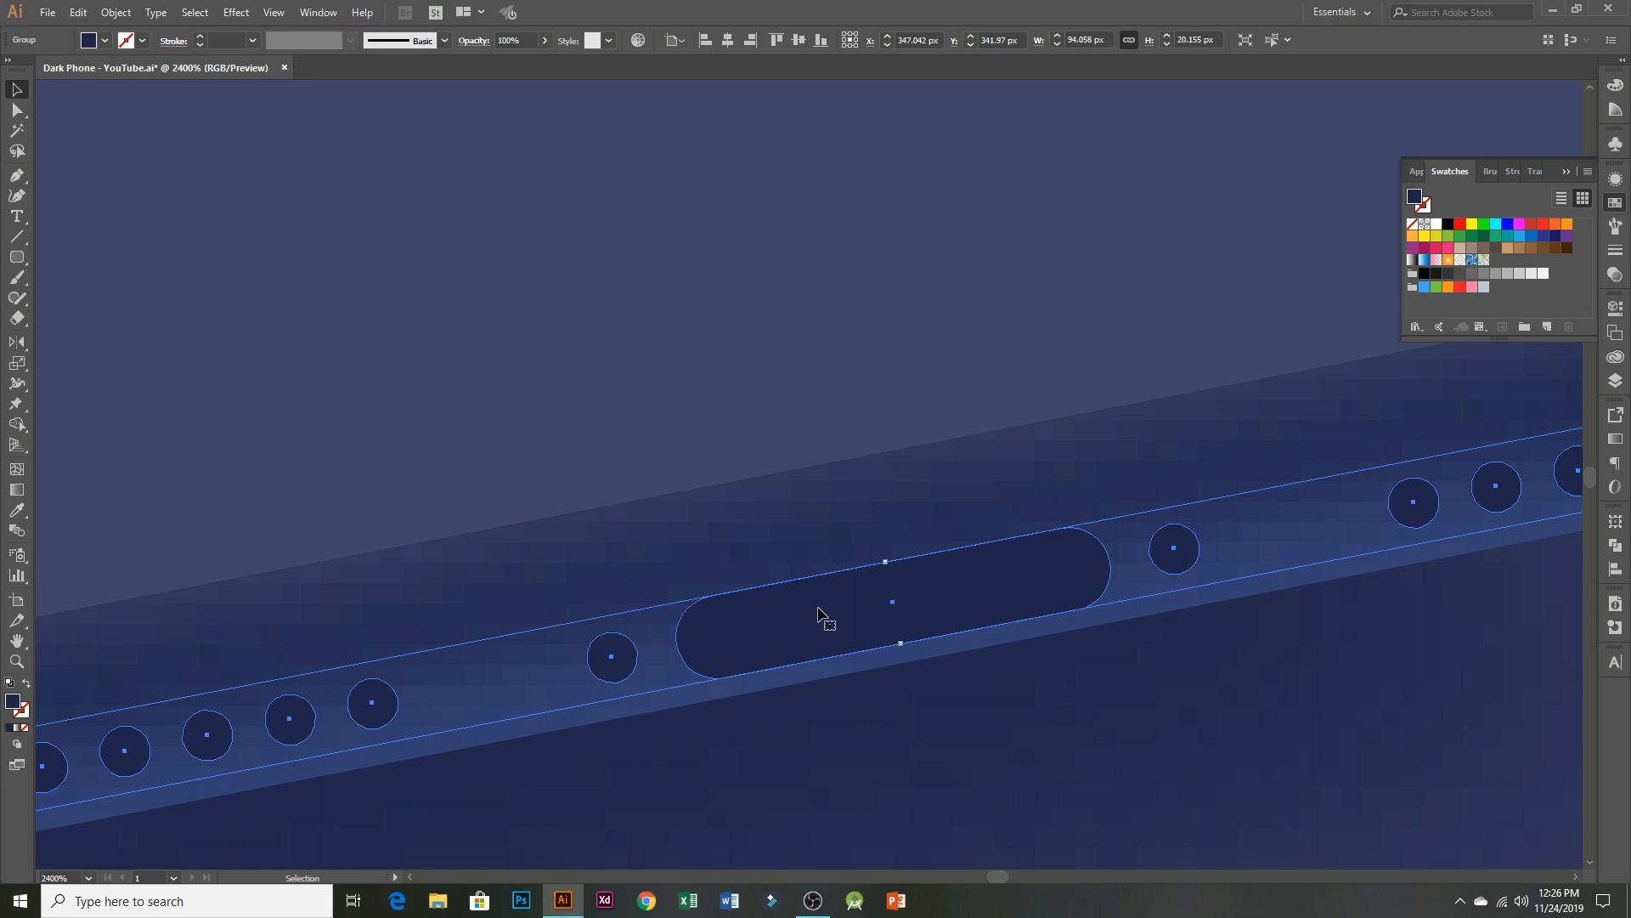
{"action": "right_click", "coordinate": [759, 627]}
{"action": "left_click", "coordinate": [816, 496]}
- Shrink the rounded port rectangle to about 20.2 by 3.5 px and recentre it between its two neighbouring circles
{"action": "left_click", "coordinate": [874, 635]}
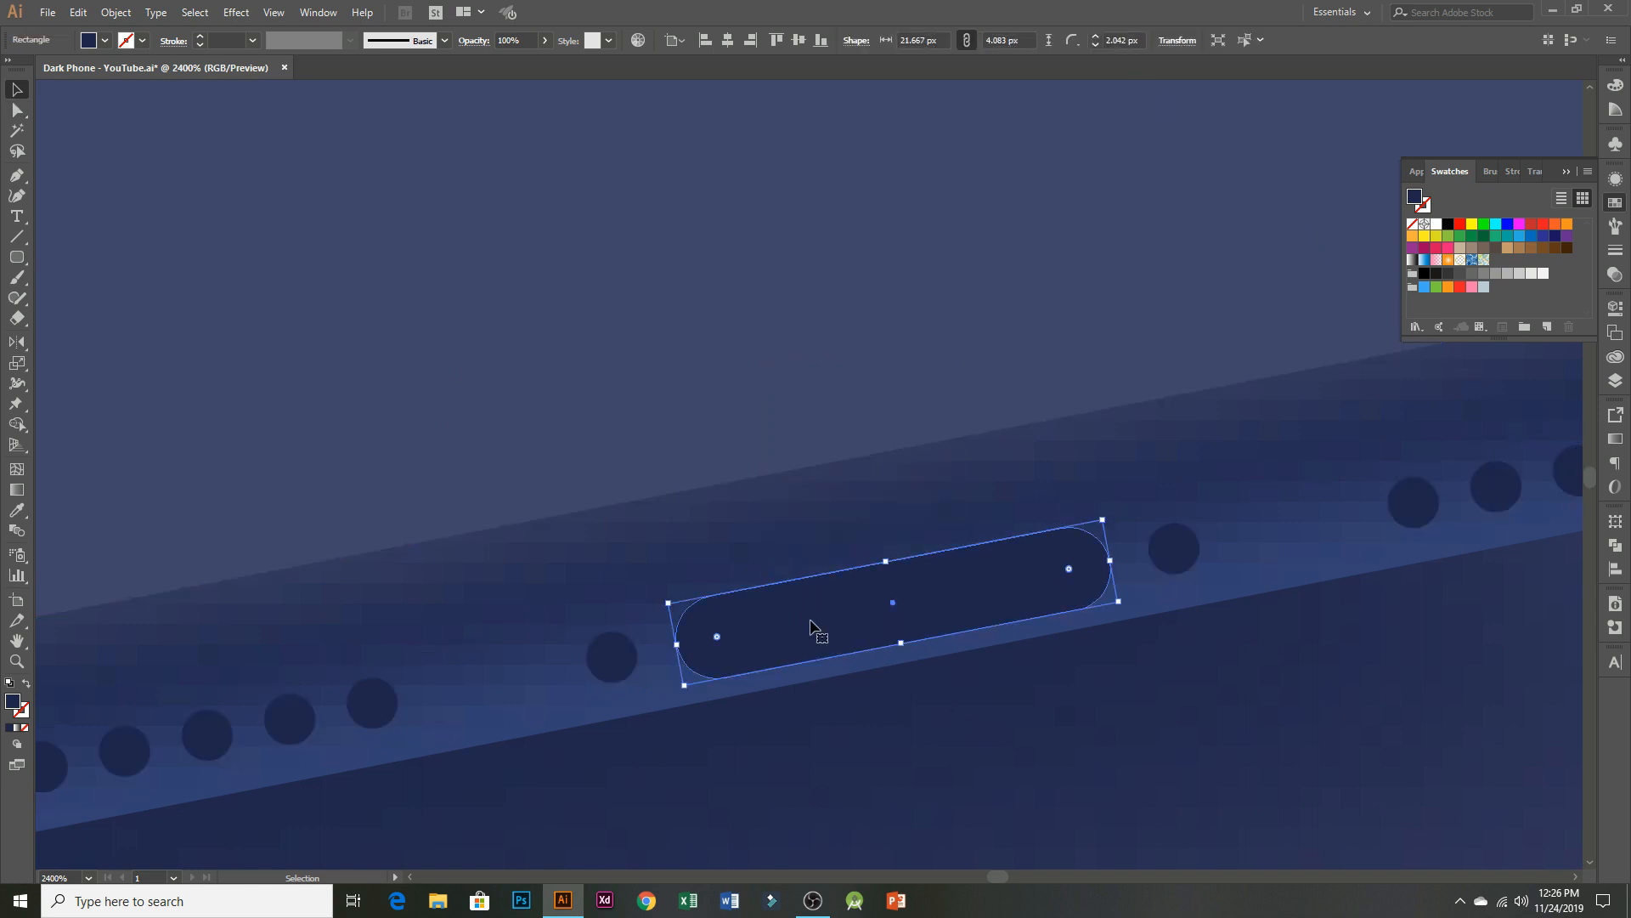
{"action": "scroll", "coordinate": [810, 628], "scroll_direction": "up", "scroll_amount": 2}
{"action": "left_click_drag", "start_coordinate": [584, 624], "coordinate": [568, 613]}
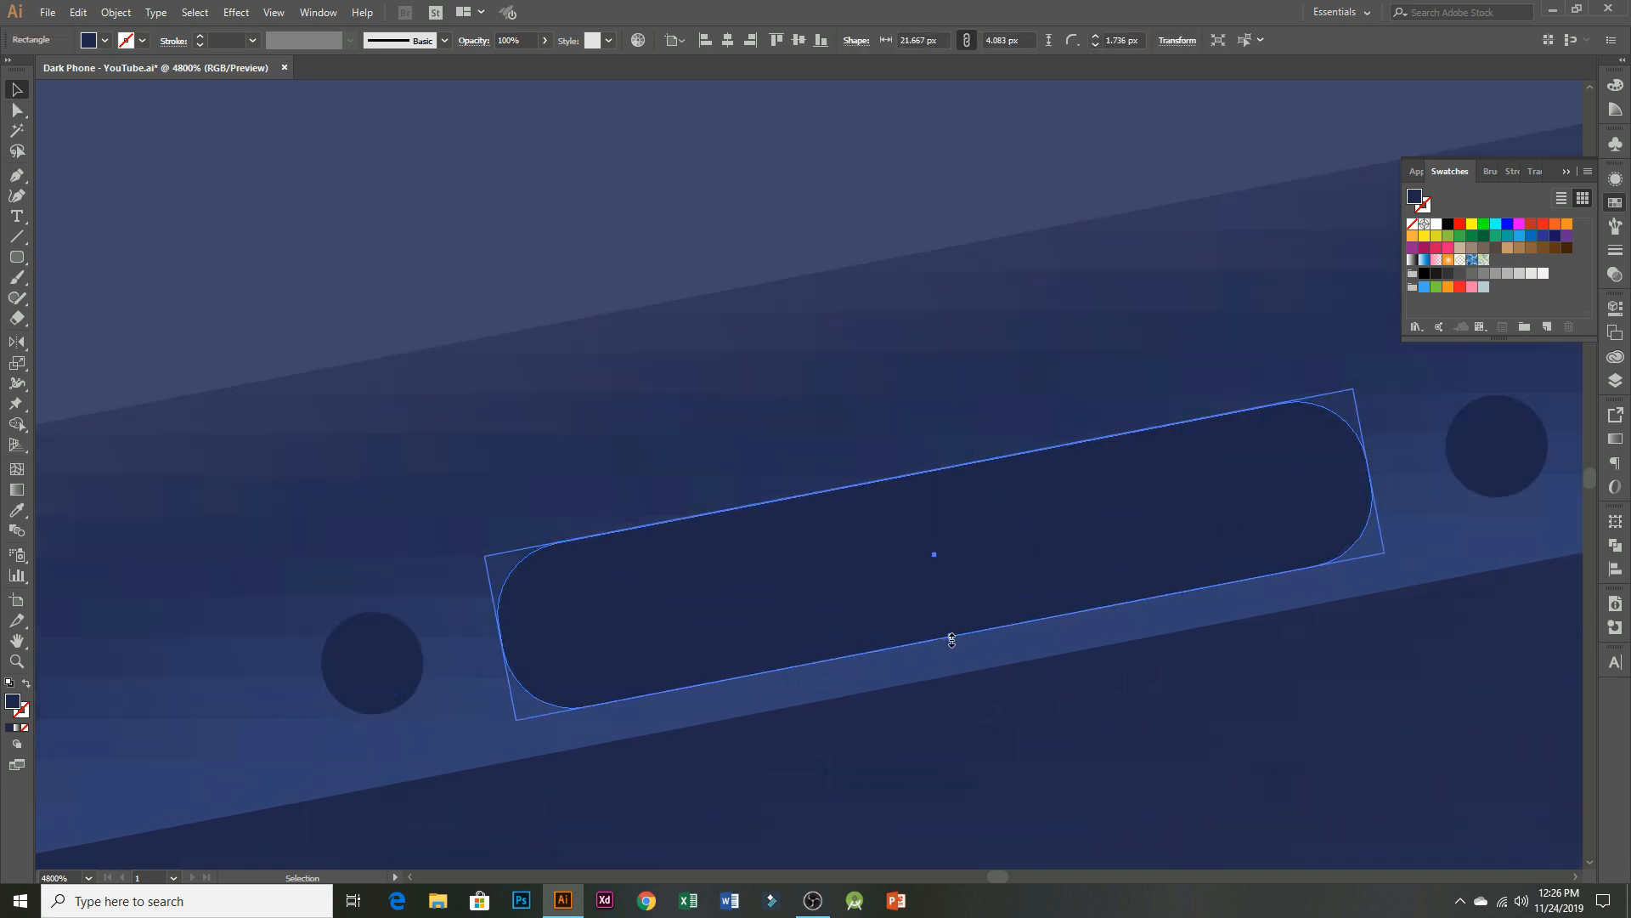
{"action": "left_click_drag", "start_coordinate": [952, 638], "coordinate": [941, 612]}
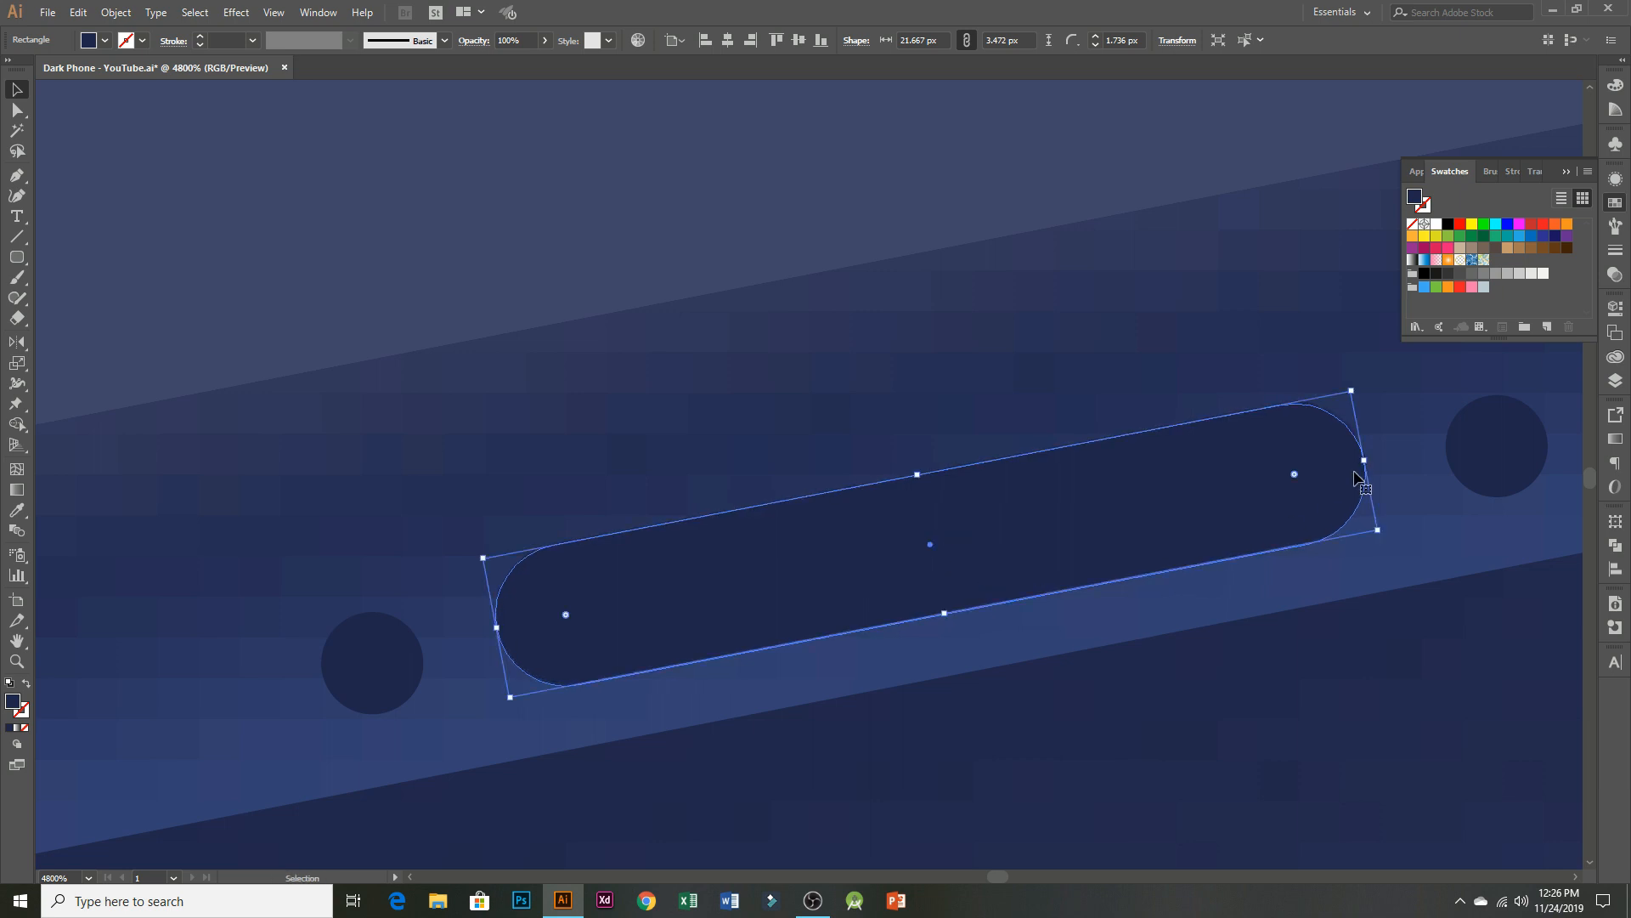
{"action": "left_click_drag", "start_coordinate": [1356, 478], "coordinate": [1300, 491]}
{"action": "left_click_drag", "start_coordinate": [1009, 562], "coordinate": [1033, 564]}
{"action": "left_click", "coordinate": [957, 754]}
{"action": "scroll", "coordinate": [1010, 728], "scroll_direction": "down", "scroll_amount": 10}
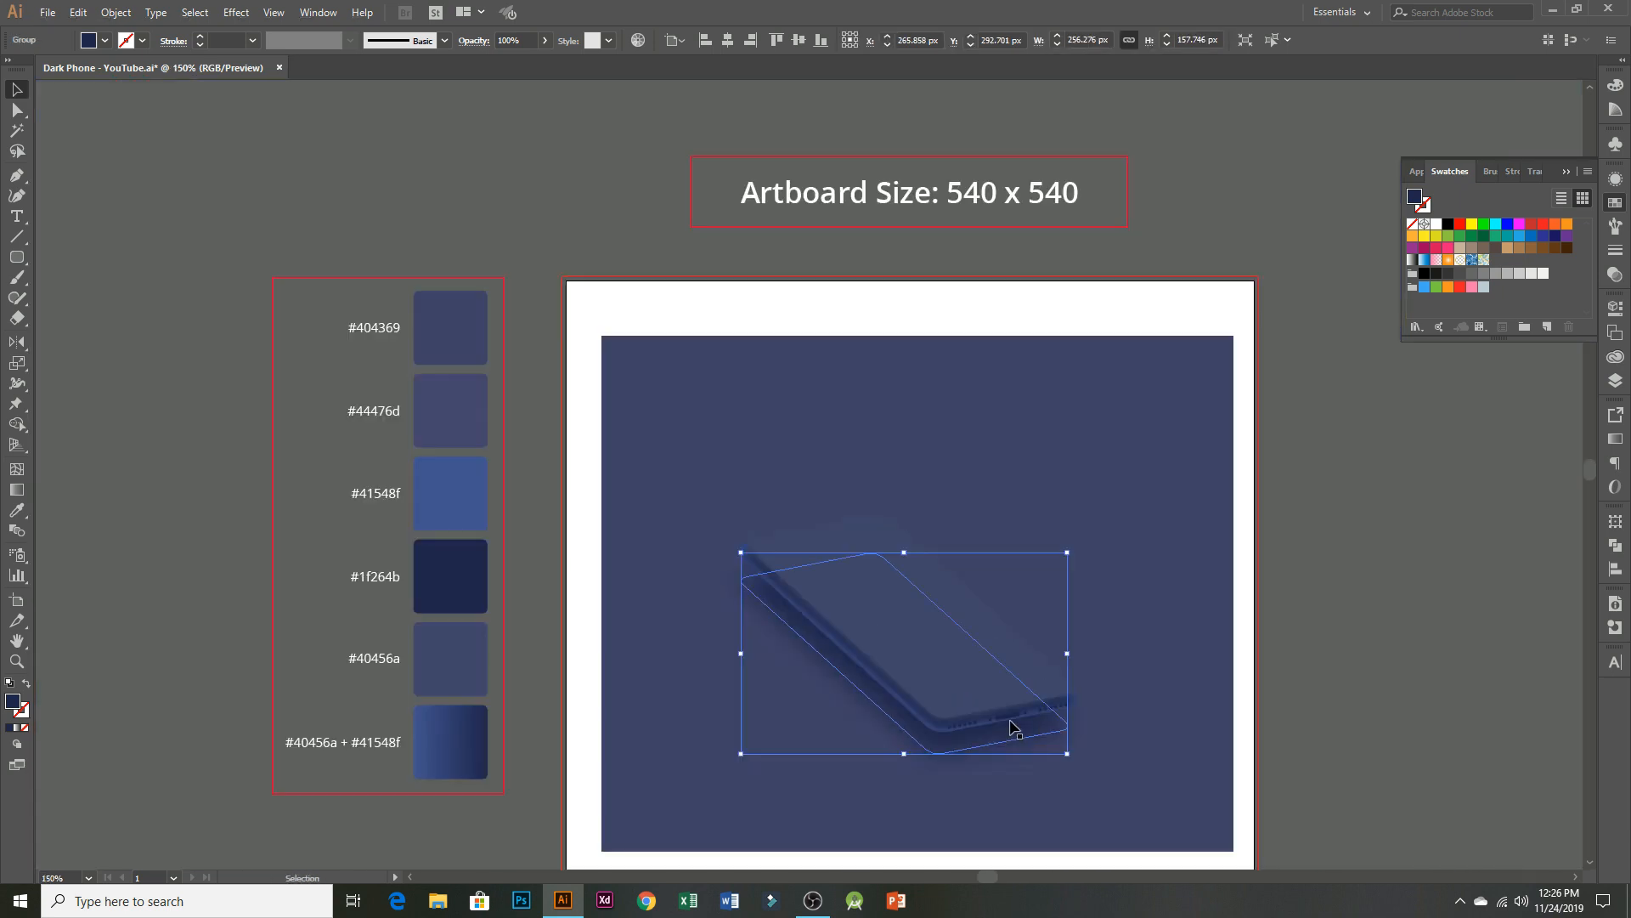
{"action": "left_click", "coordinate": [1298, 778]}
- Select the port rectangle together with all the speaker-hole circles and group them again
{"action": "left_click_drag", "start_coordinate": [1081, 808], "coordinate": [972, 754]}
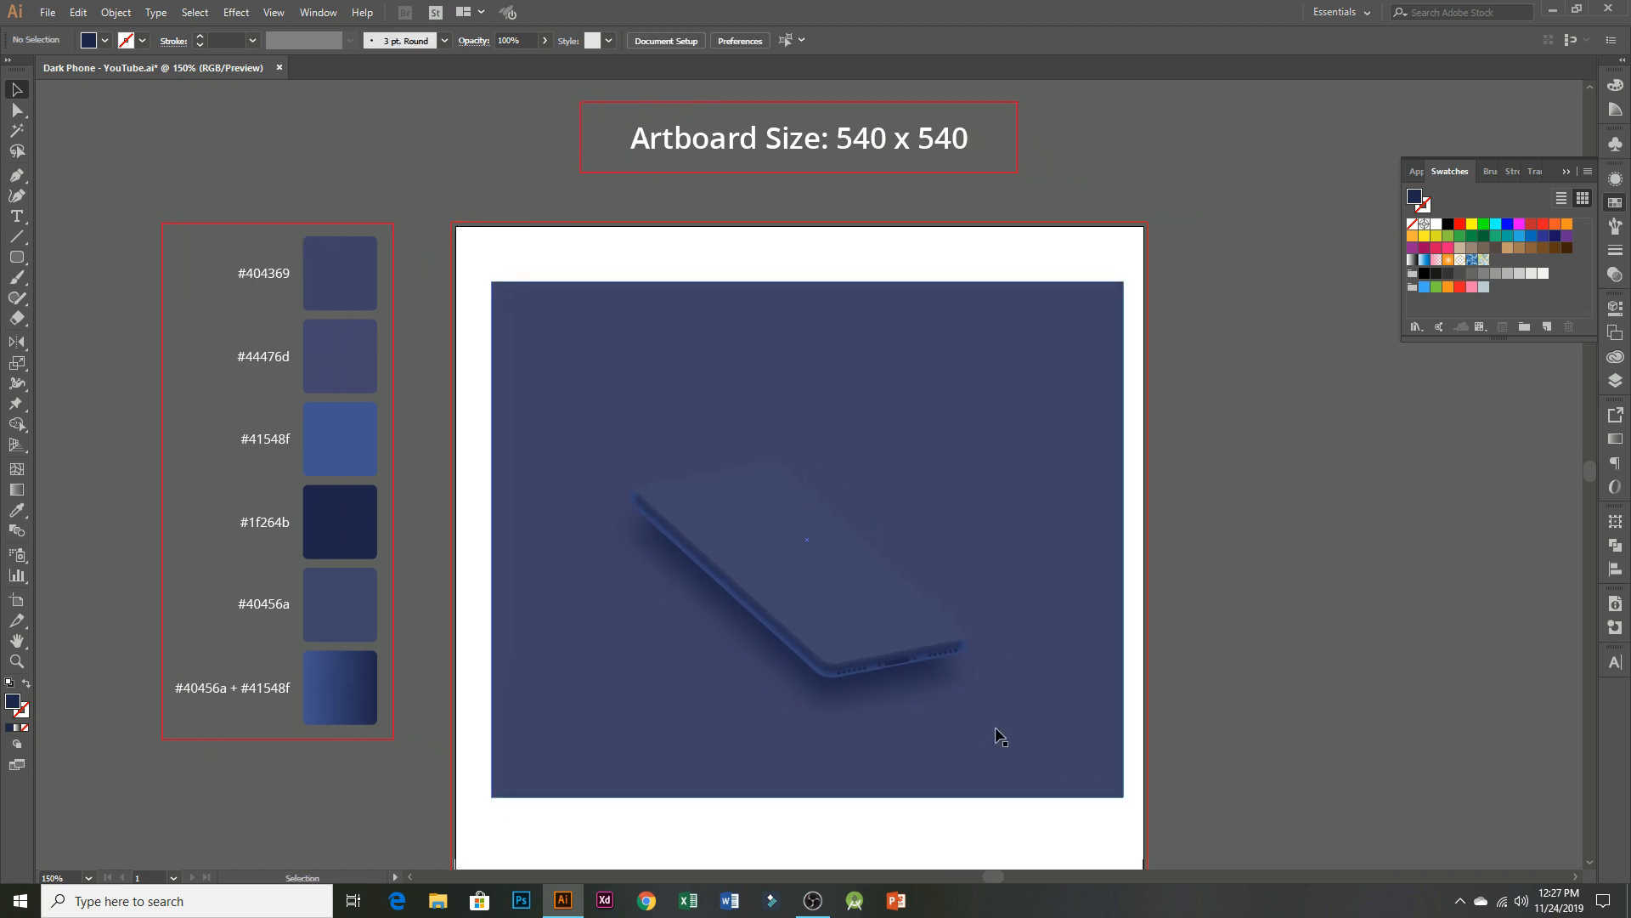
{"action": "scroll", "coordinate": [899, 654], "scroll_direction": "up", "scroll_amount": 4}
{"action": "left_click", "coordinate": [825, 692]}
{"action": "scroll", "coordinate": [818, 711], "scroll_direction": "up", "scroll_amount": 2}
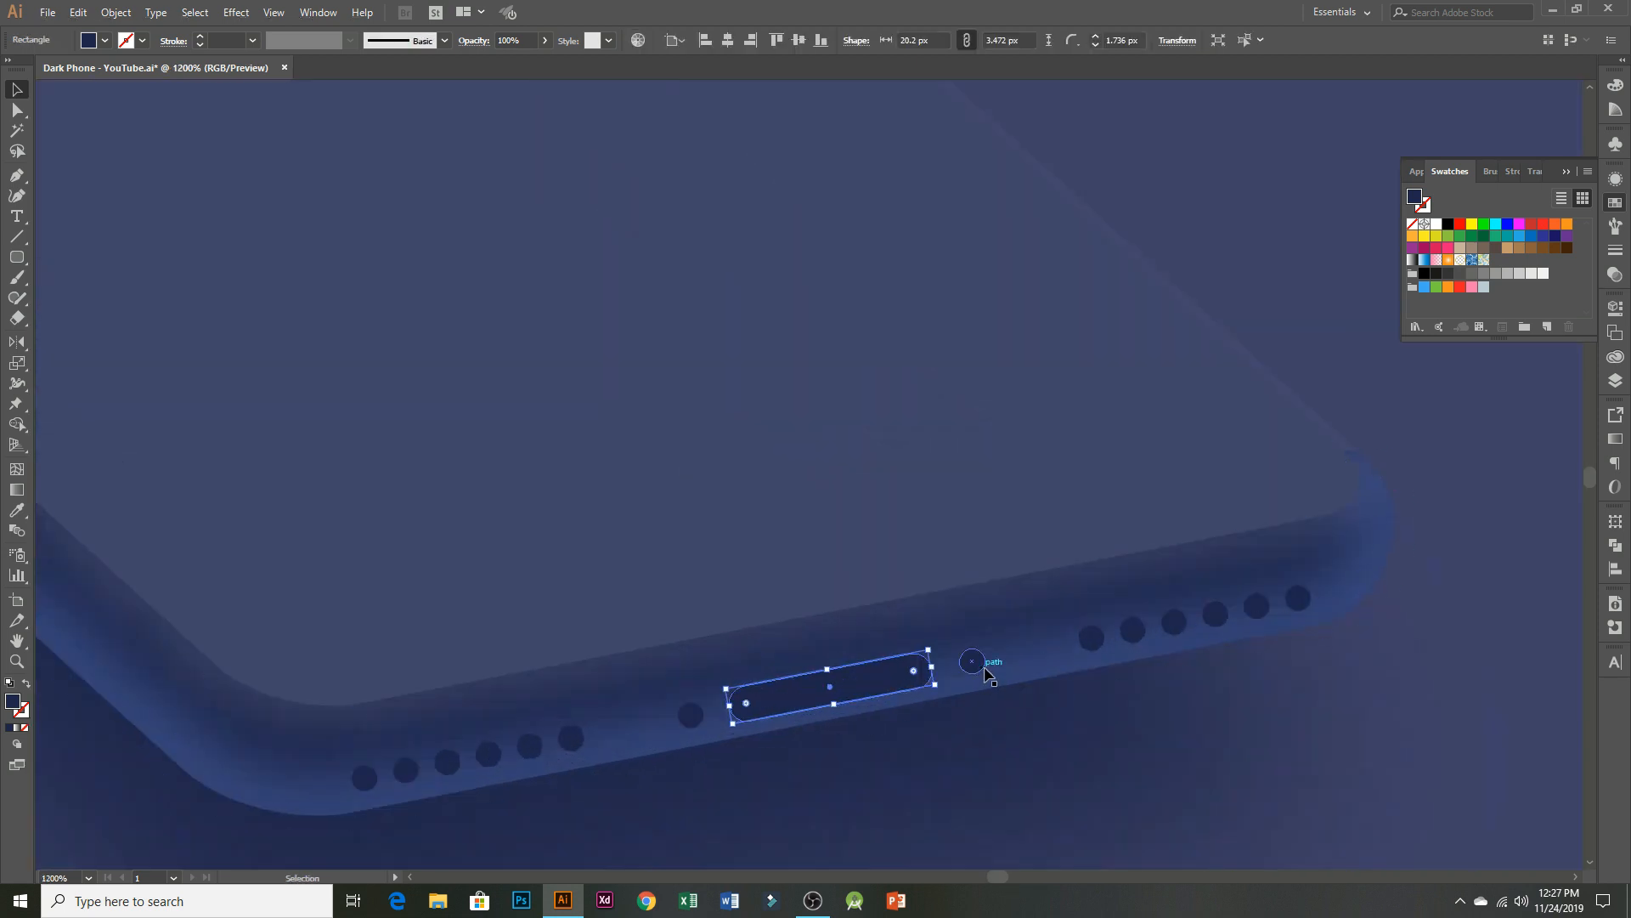
{"action": "left_click", "coordinate": [972, 661], "text": "shift"}
{"action": "left_click", "coordinate": [691, 716], "text": "shift"}
{"action": "left_click", "coordinate": [531, 746], "text": "shift"}
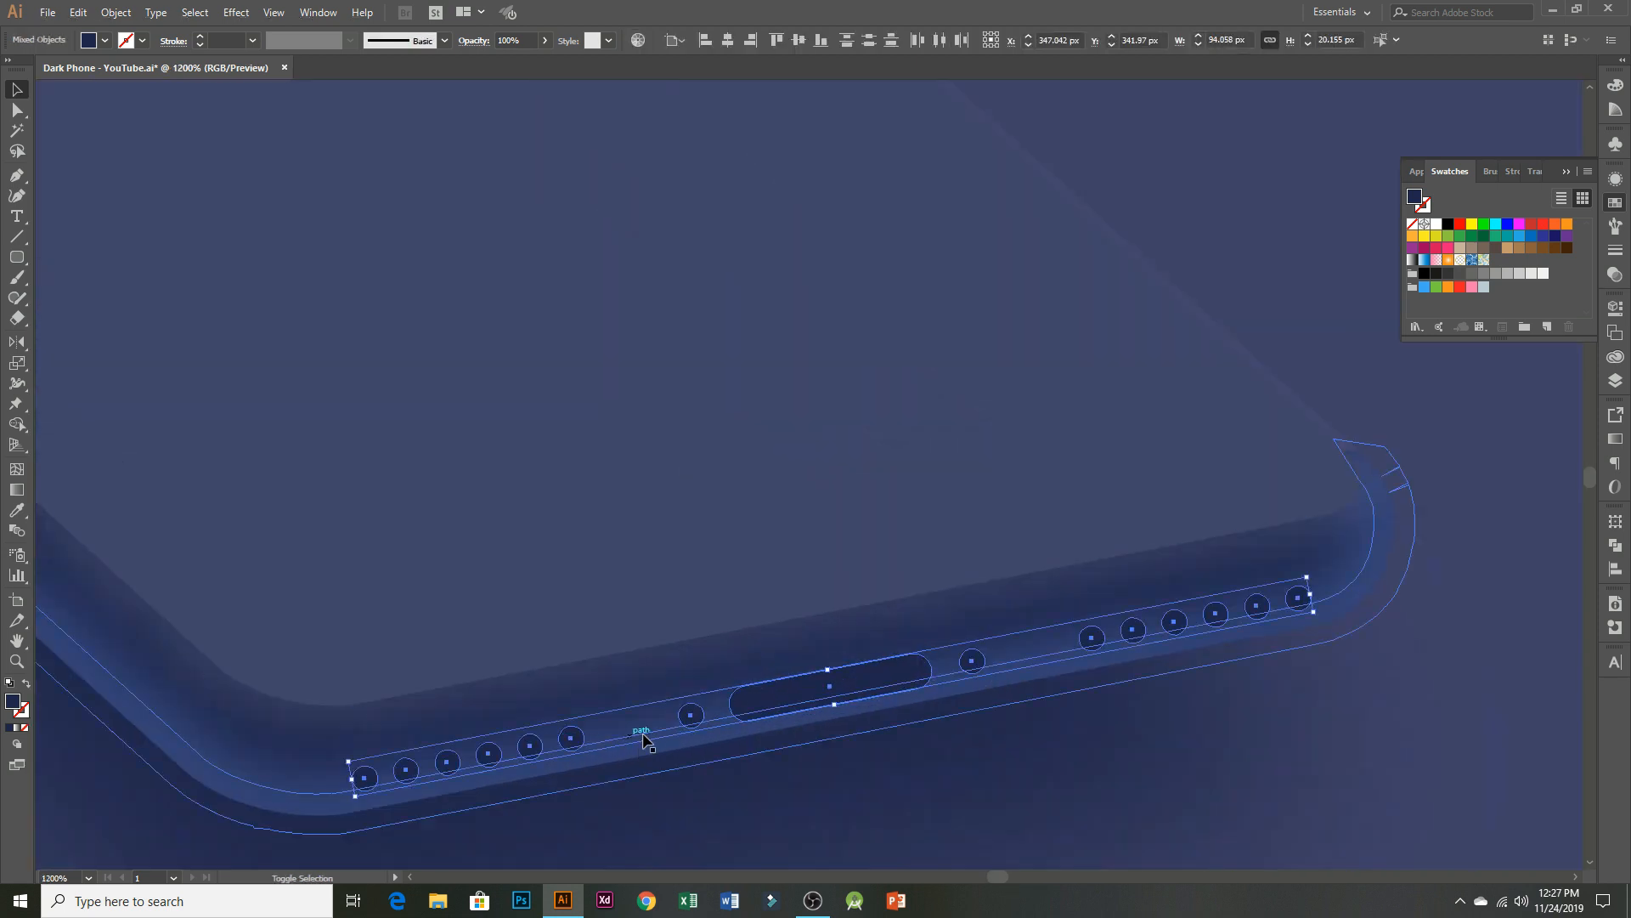
{"action": "right_click", "coordinate": [854, 680]}
{"action": "left_click", "coordinate": [940, 527]}
- Scale the port group down to about 91 px wide and move it back to the middle of the phone's short edge
{"action": "scroll", "coordinate": [1257, 637], "scroll_direction": "up", "scroll_amount": 1}
{"action": "left_click_drag", "start_coordinate": [1331, 605], "coordinate": [1297, 615]}
{"action": "scroll", "coordinate": [1294, 601], "scroll_direction": "down", "scroll_amount": 1}
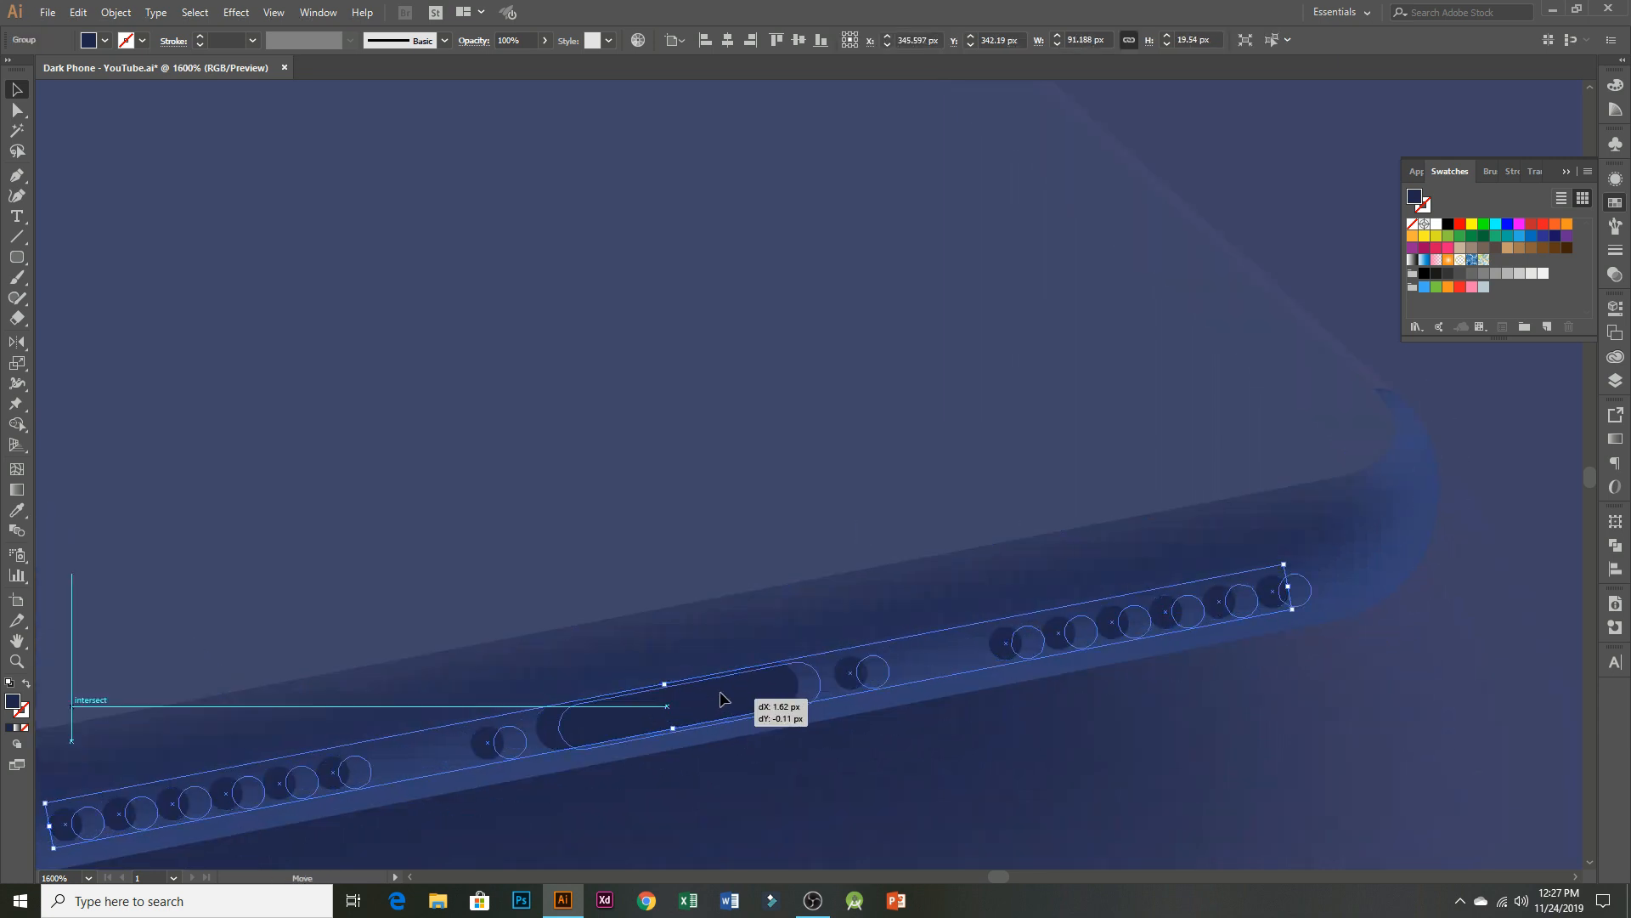
{"action": "left_click_drag", "start_coordinate": [704, 745], "coordinate": [740, 699]}
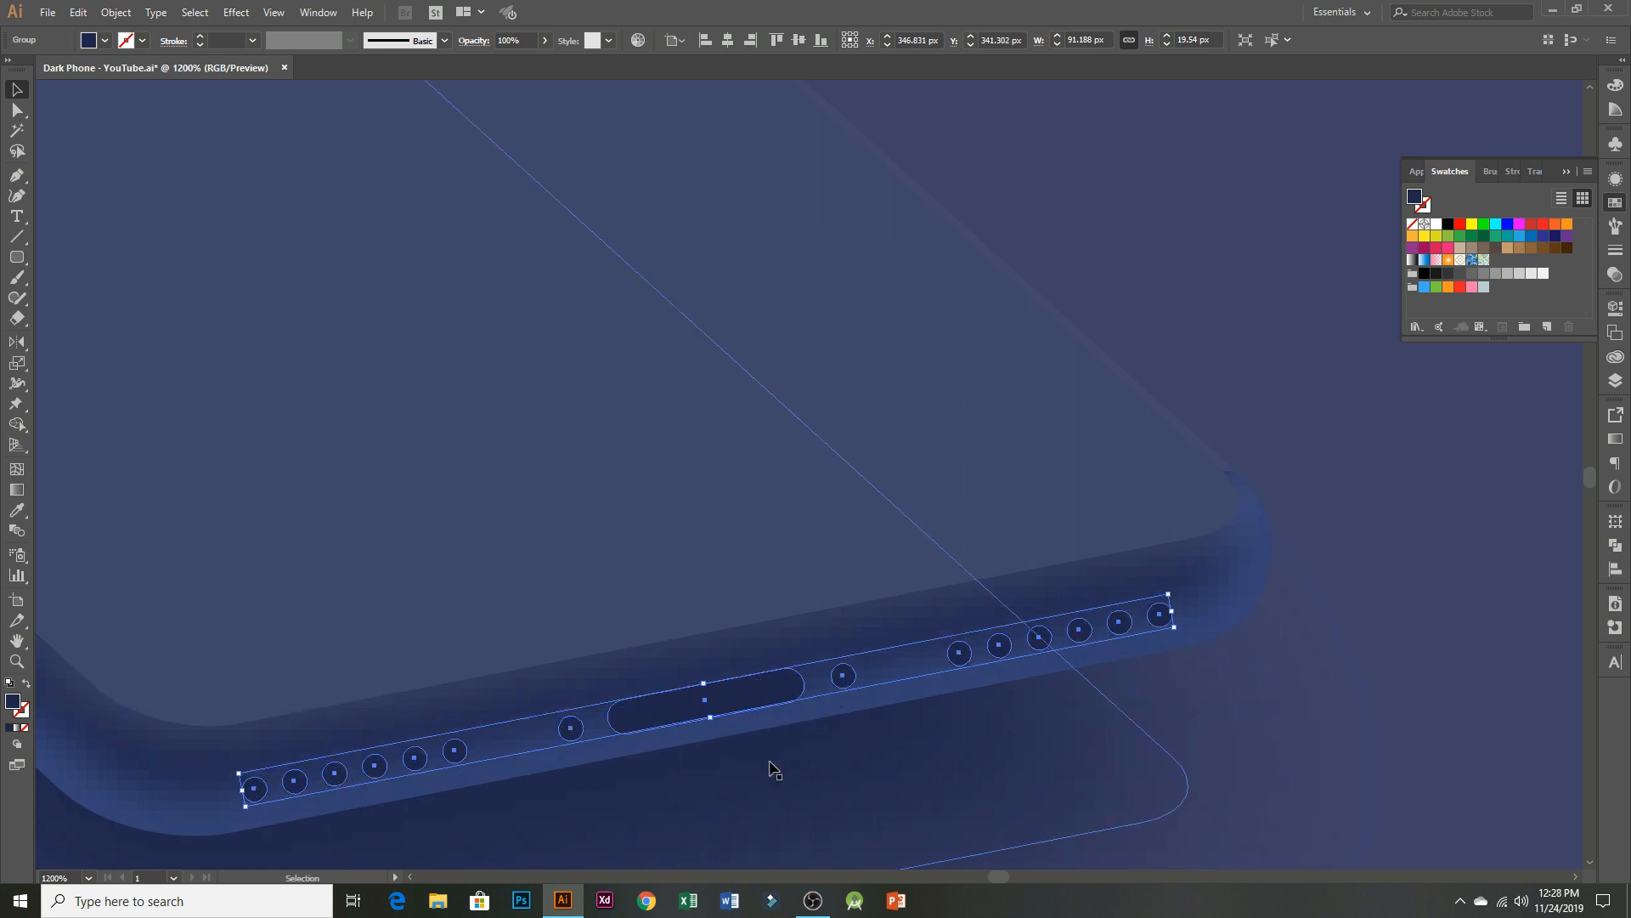
{"action": "scroll", "coordinate": [834, 769], "scroll_direction": "down", "scroll_amount": 4}
{"action": "left_click", "coordinate": [1331, 762]}
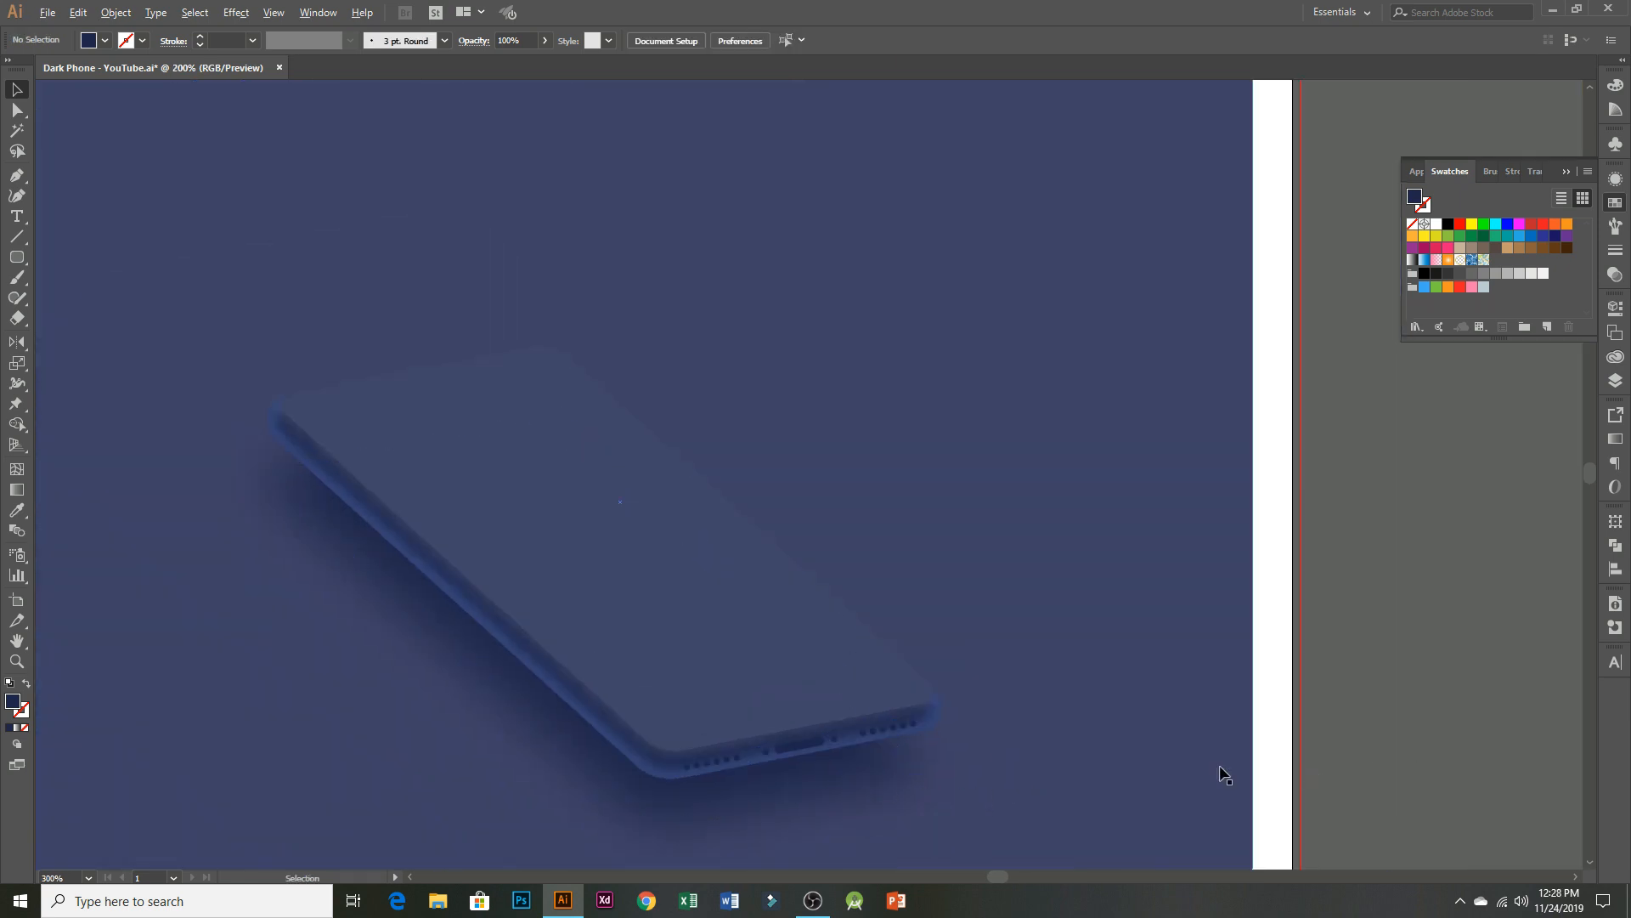
- Nudge the port group slightly lower so it sits midway across the thickness of the phone's short edge
{"action": "scroll", "coordinate": [794, 739], "scroll_direction": "up", "scroll_amount": 6}
{"action": "left_click_drag", "start_coordinate": [599, 690], "coordinate": [612, 702]}
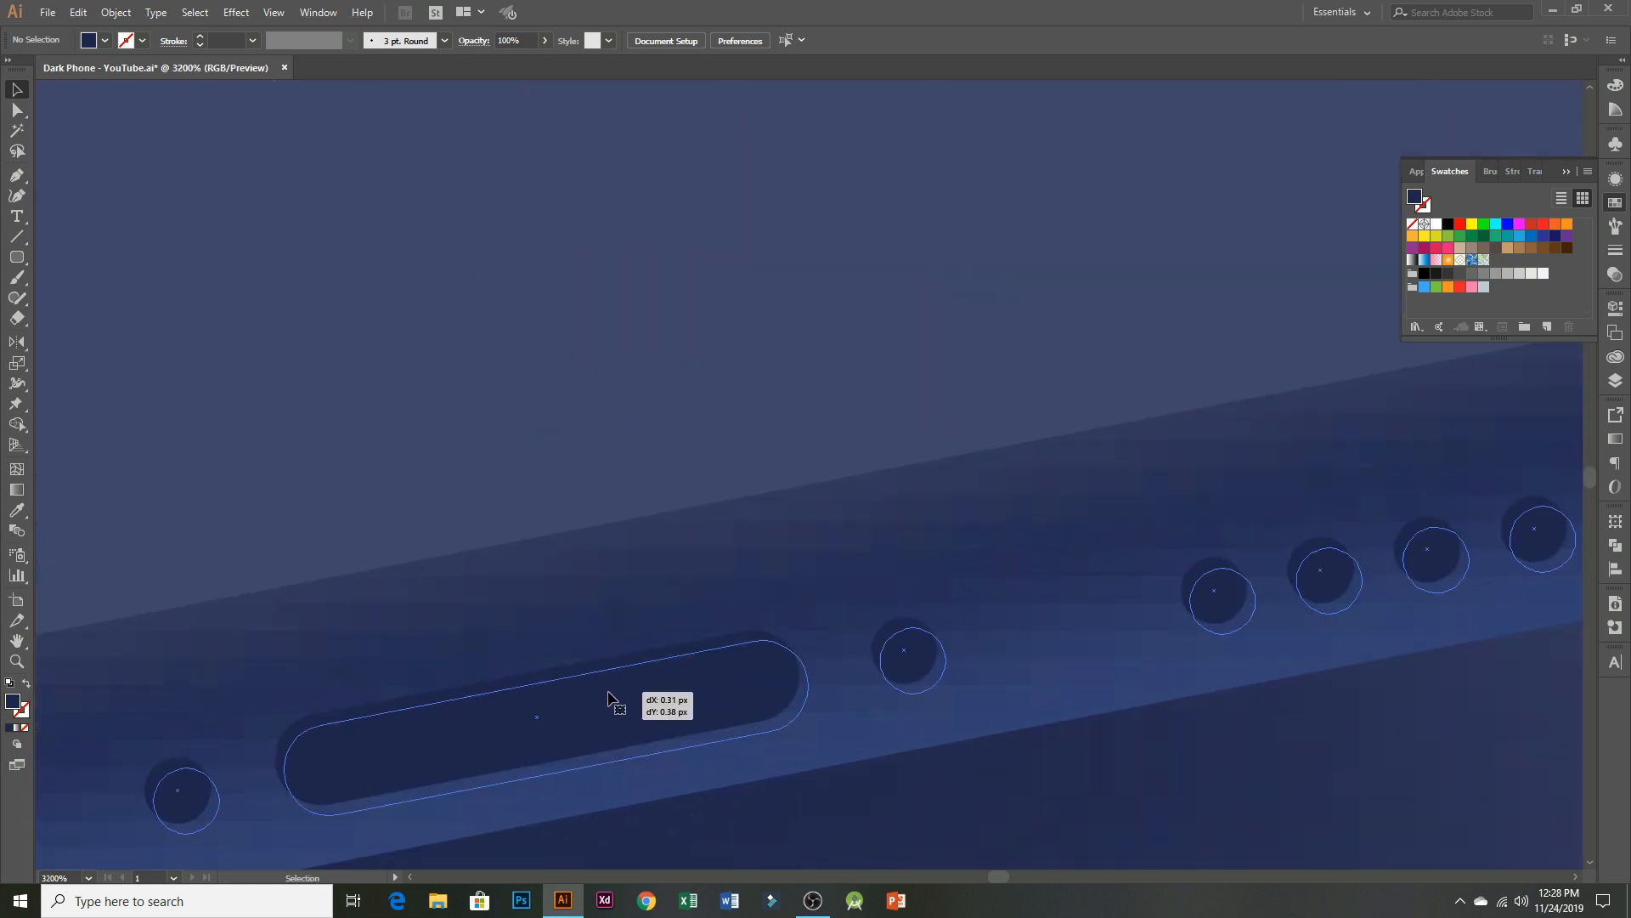
{"action": "scroll", "coordinate": [829, 748], "scroll_direction": "down", "scroll_amount": 6}
{"action": "left_click", "coordinate": [1056, 790]}
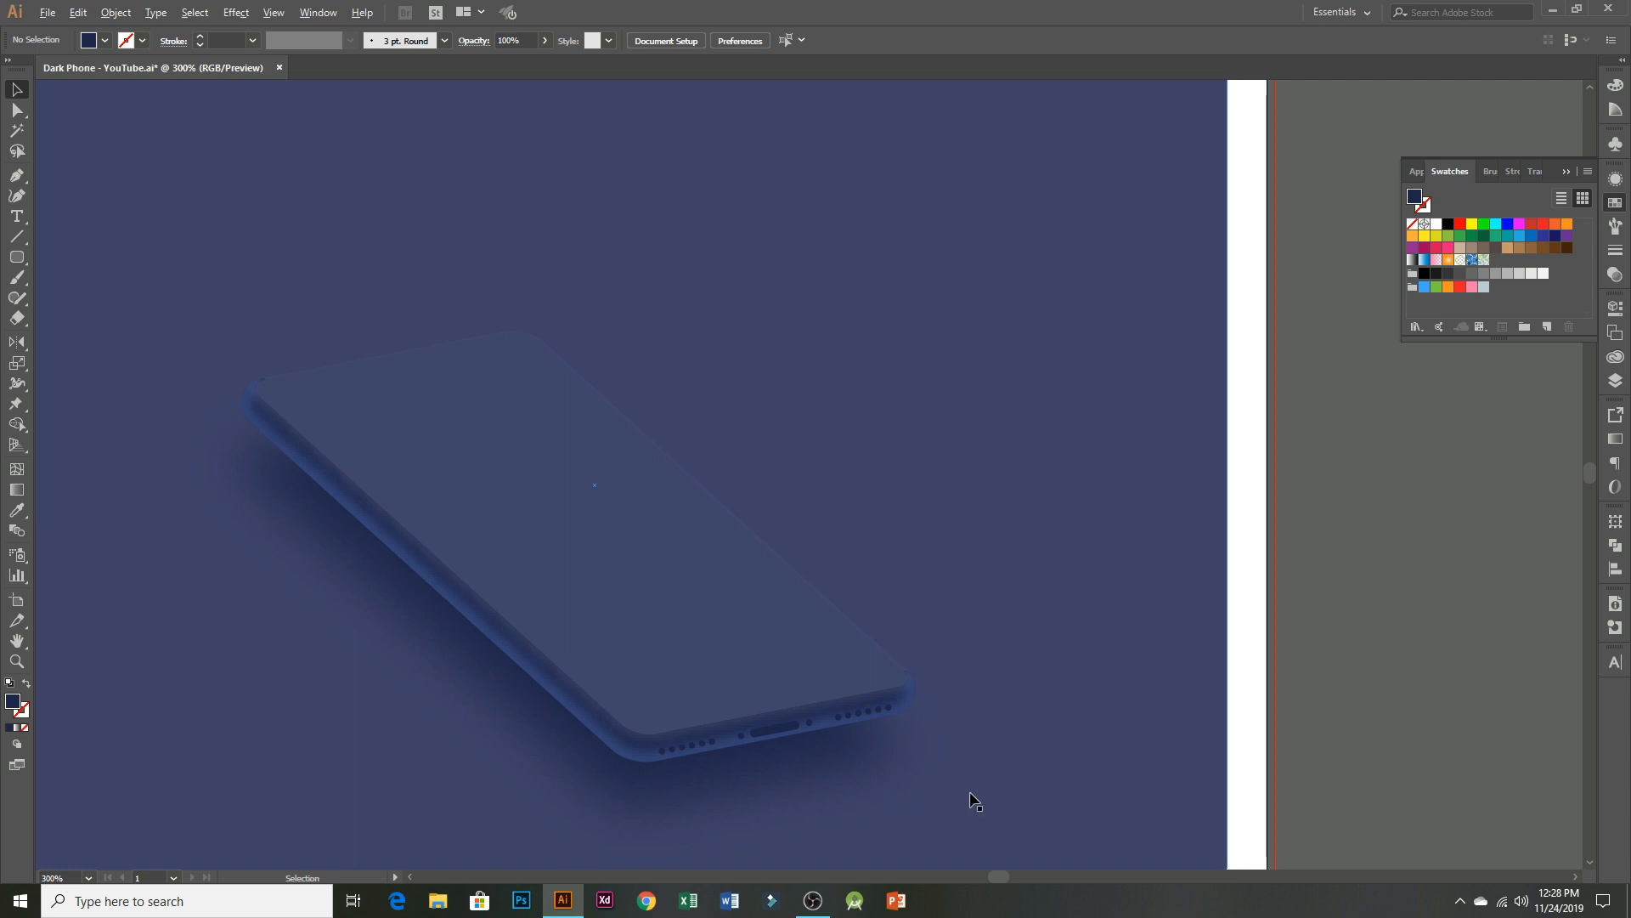
{"action": "scroll", "coordinate": [976, 801], "scroll_direction": "down", "scroll_amount": 1}
{"action": "scroll", "coordinate": [824, 771], "scroll_direction": "up", "scroll_amount": 5}
{"action": "left_click_drag", "start_coordinate": [558, 723], "coordinate": [556, 728]}
{"action": "scroll", "coordinate": [947, 753], "scroll_direction": "down", "scroll_amount": 6}
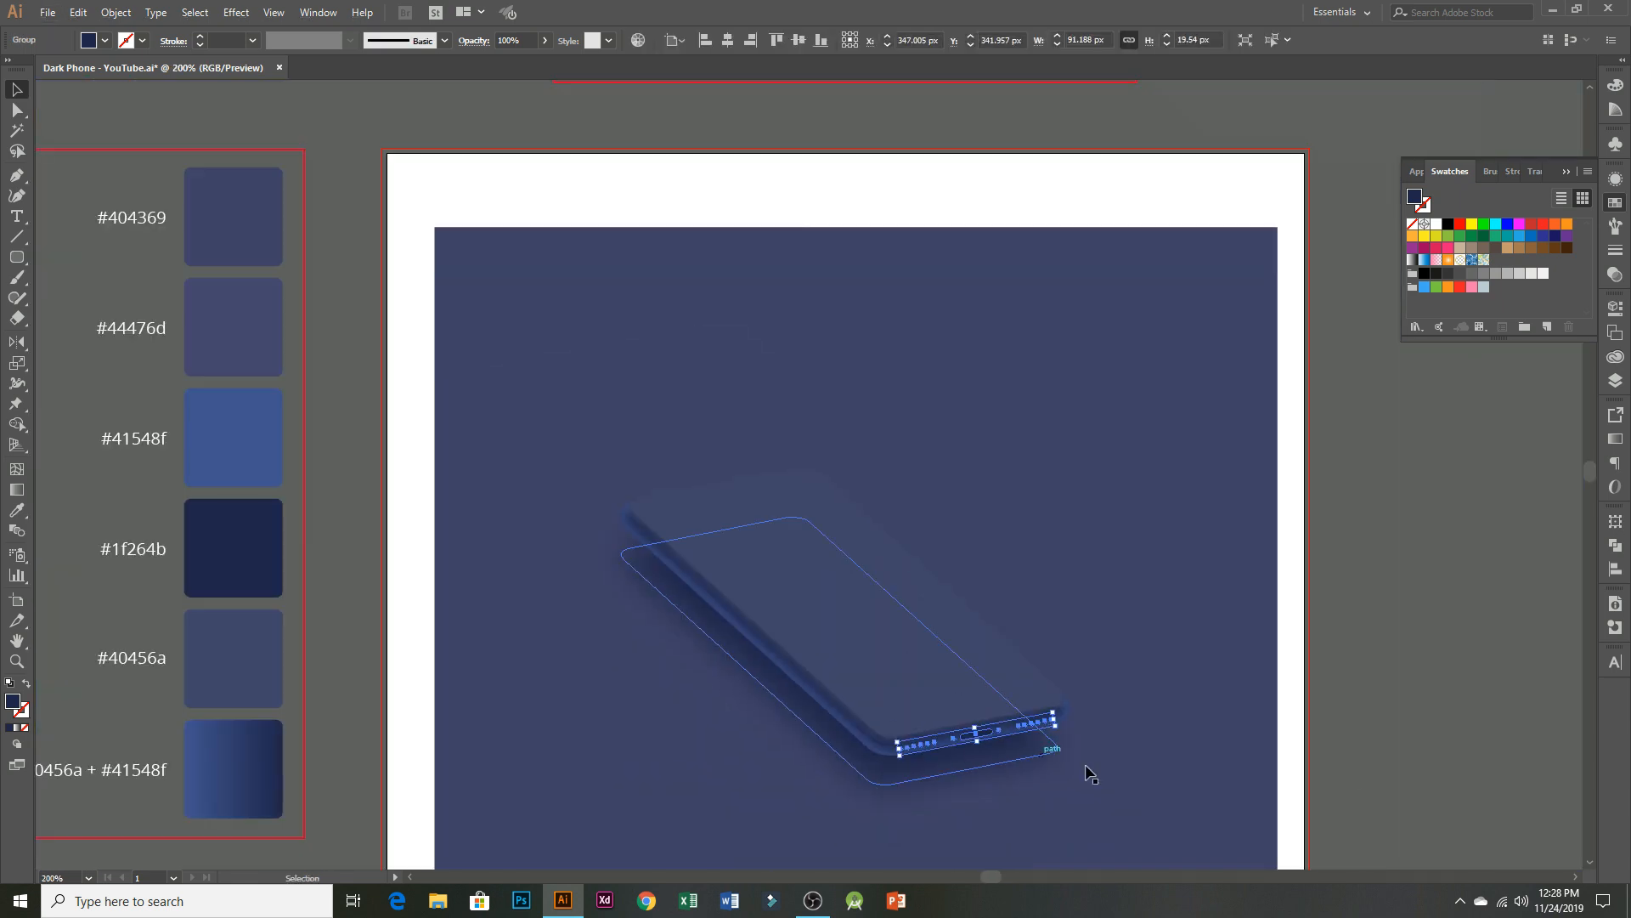
{"action": "left_click", "coordinate": [1112, 806]}
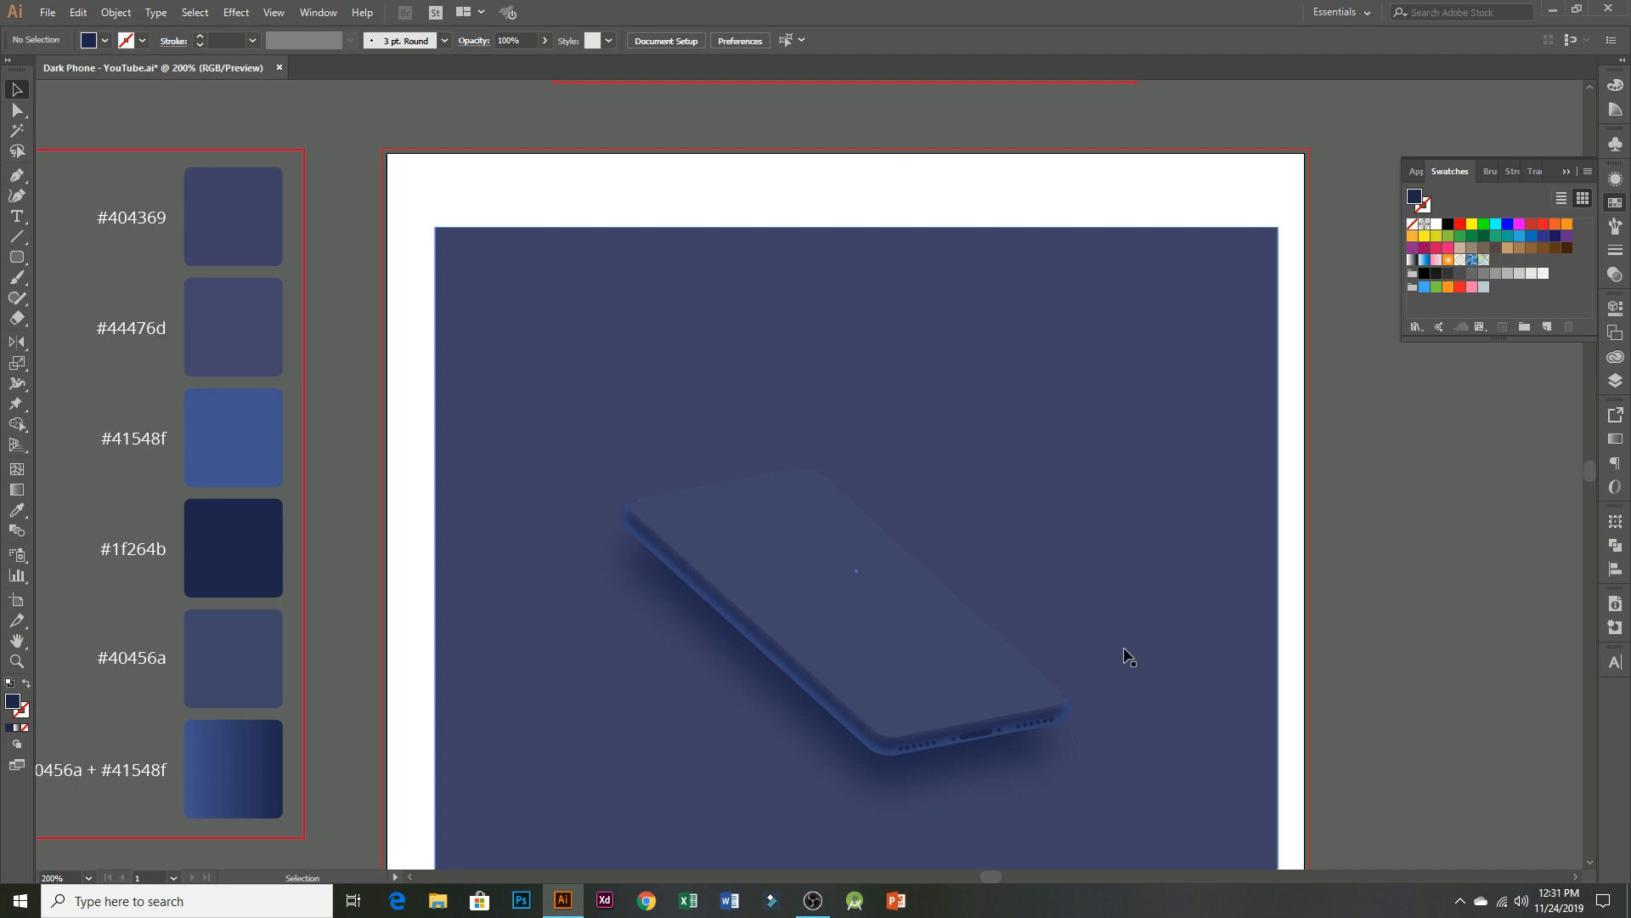
- Create a 4 by 33 px rounded rectangle on the background beside the phone's long edge
{"action": "left_click", "coordinate": [17, 257]}
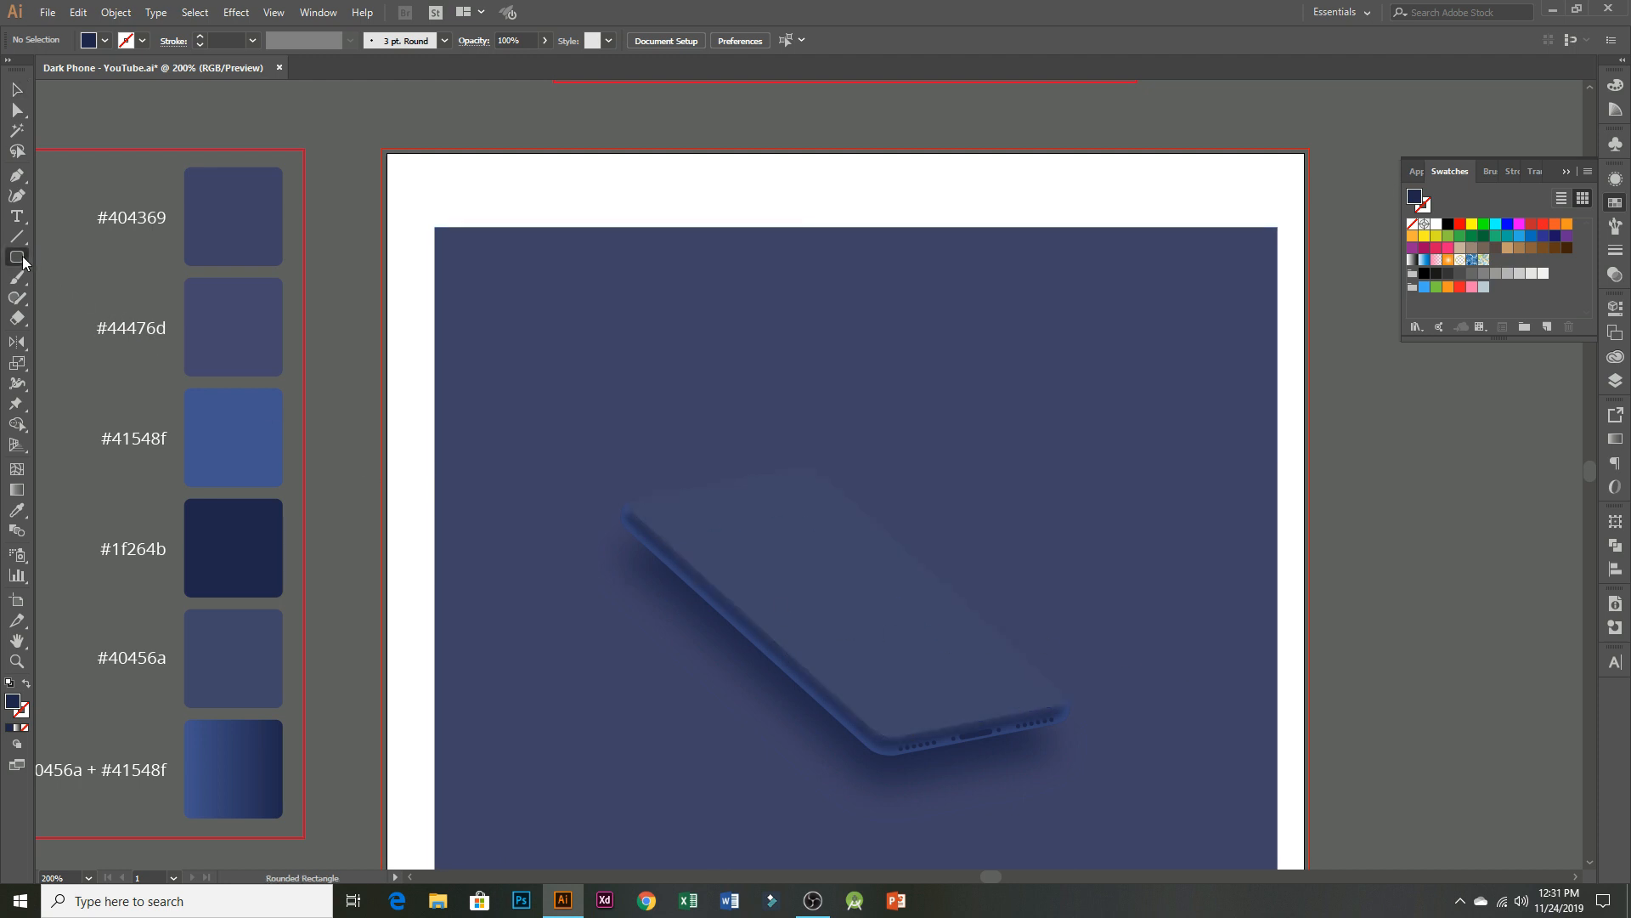
{"action": "left_click", "coordinate": [560, 641]}
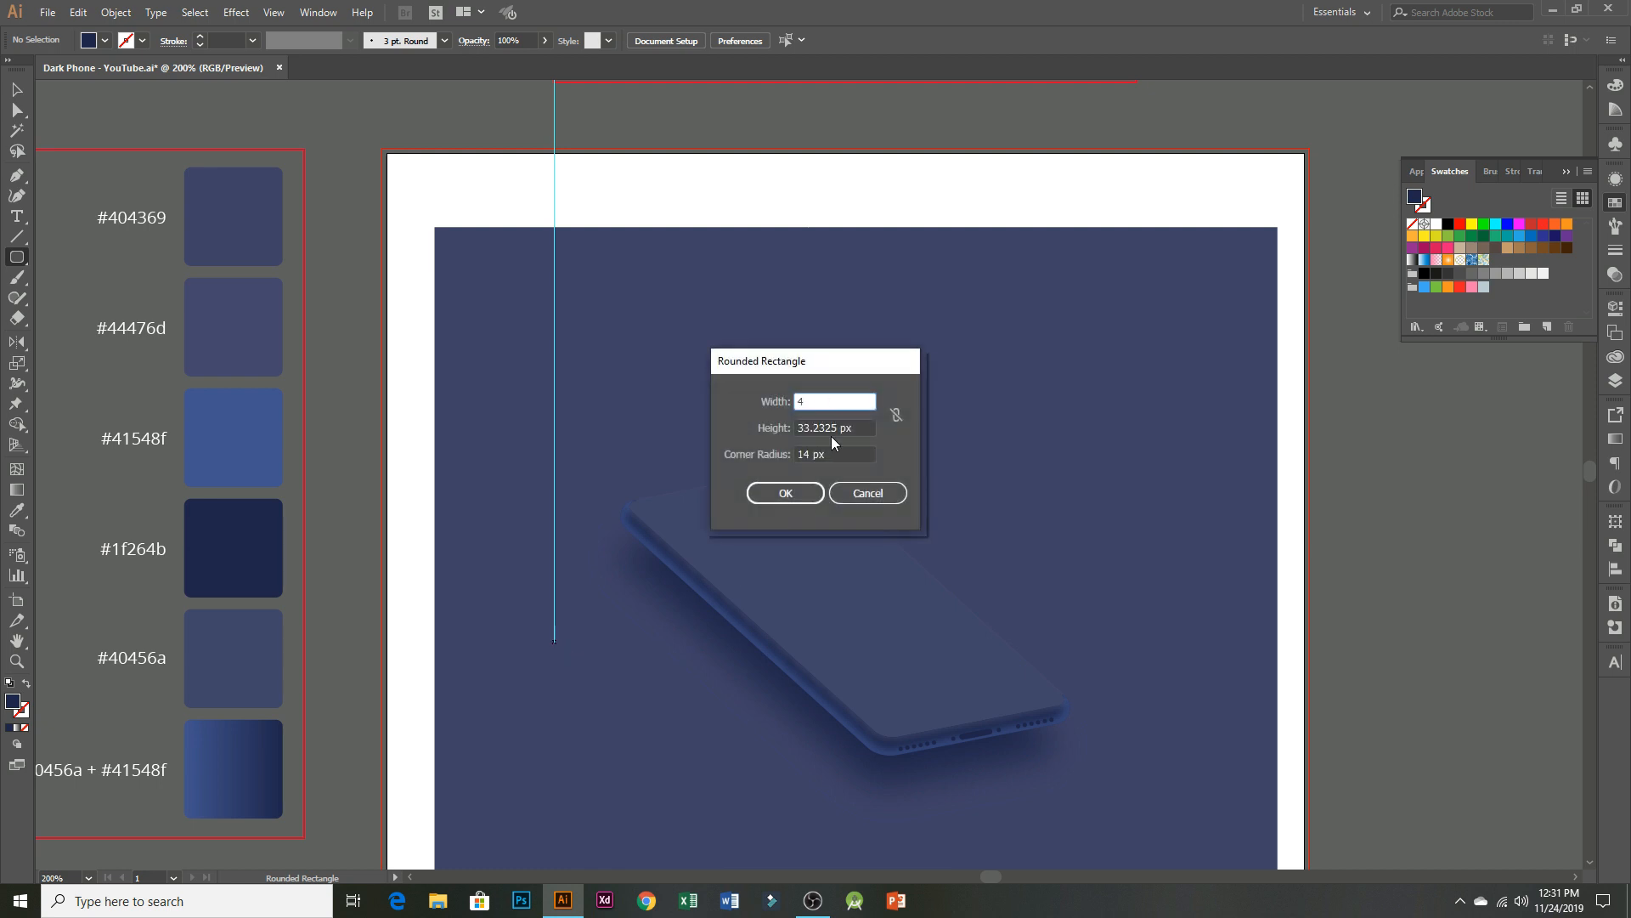
{"action": "type", "text": "4"}
{"action": "key", "text": "Tab"}
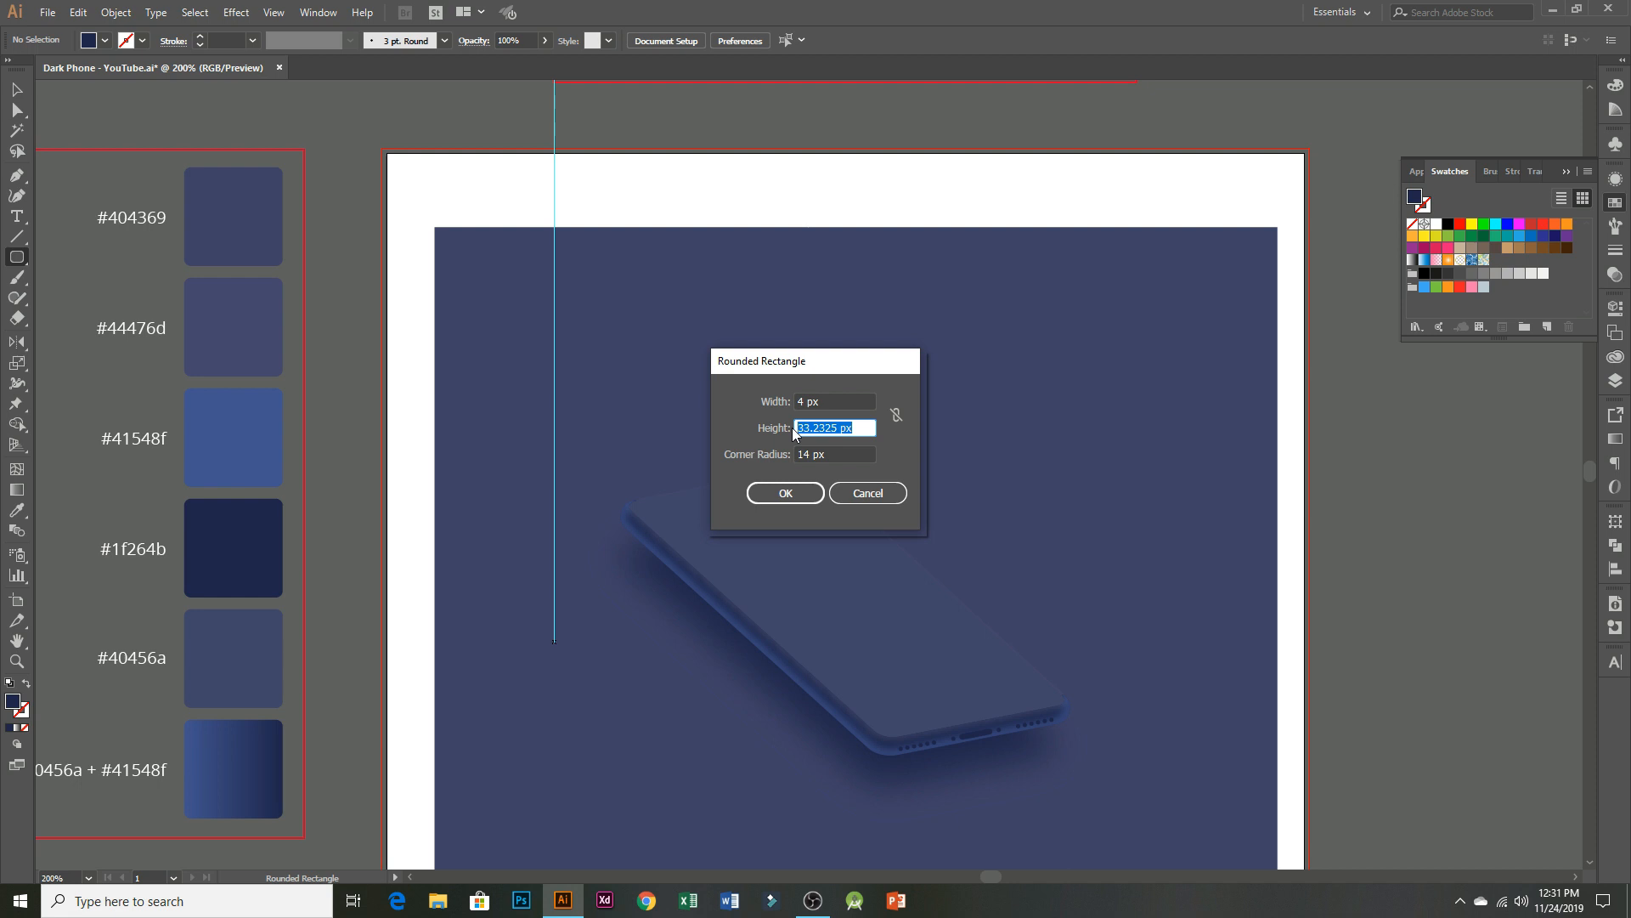
{"action": "type", "text": "33"}
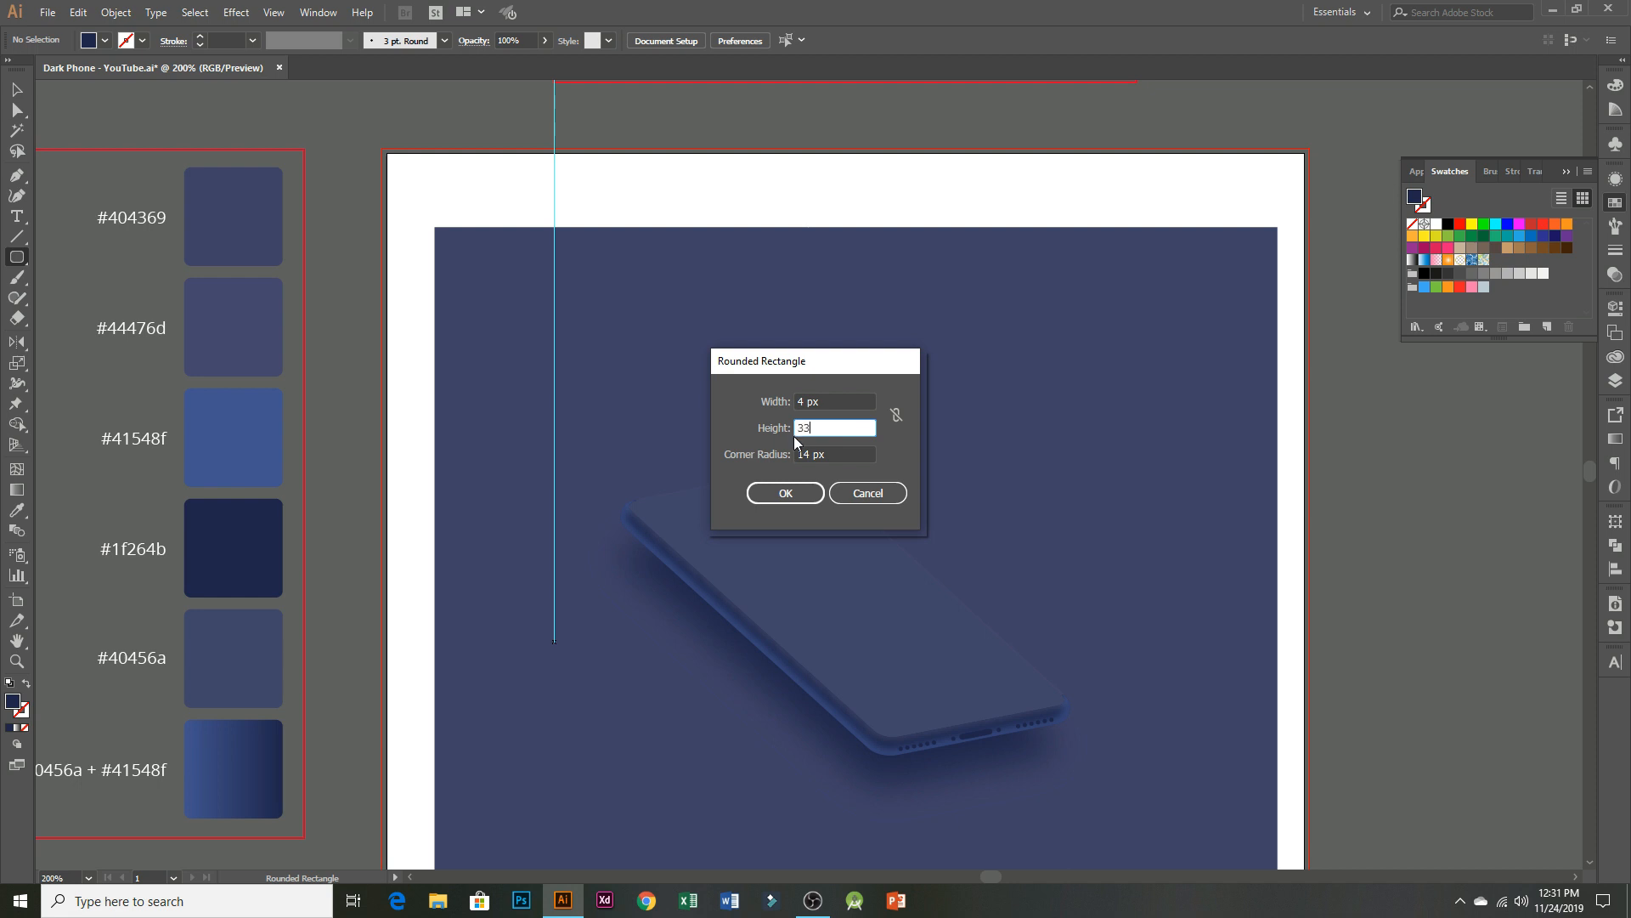
{"action": "left_click", "coordinate": [797, 497]}
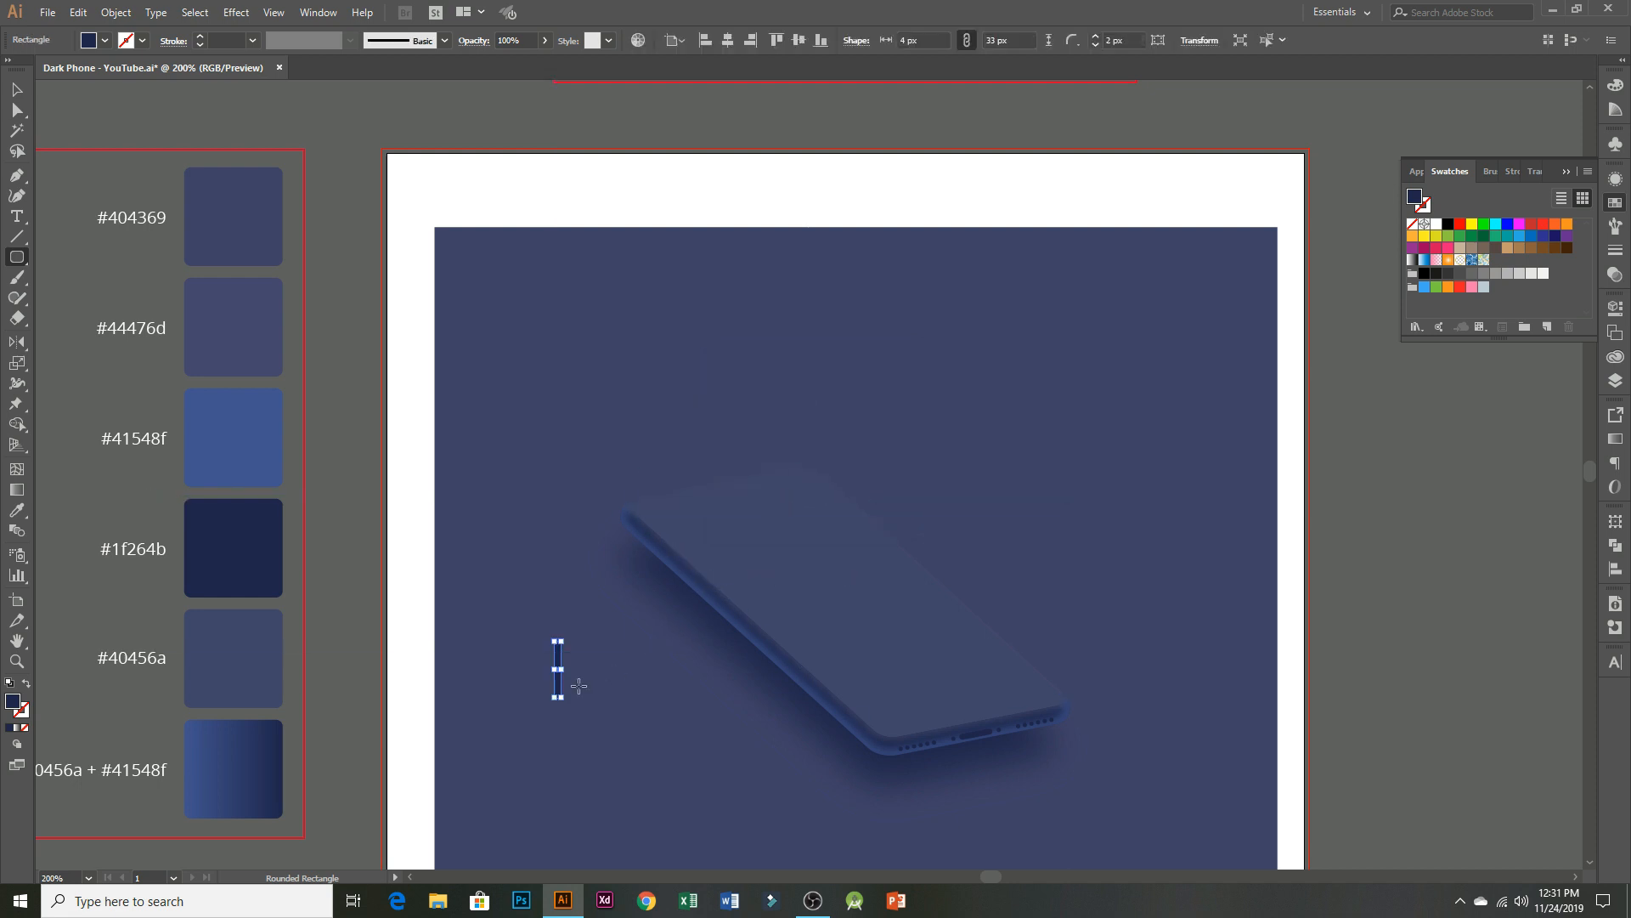
- Fill the small rounded rectangle with a very light grey swatch
{"action": "key", "text": "v"}
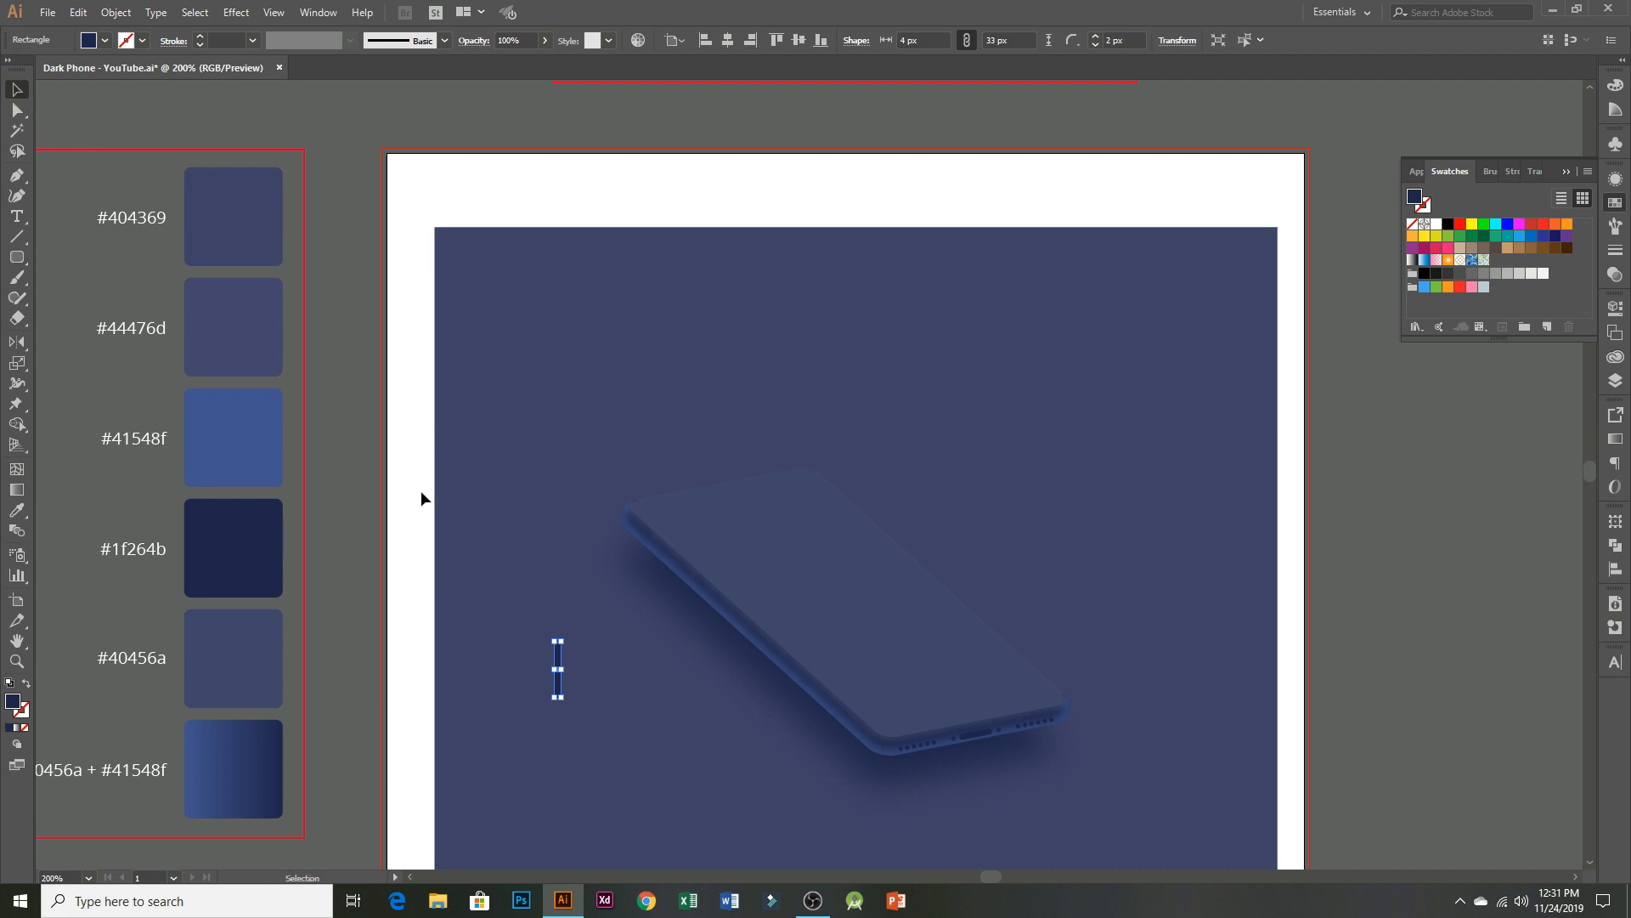
{"action": "left_click", "coordinate": [420, 491]}
{"action": "left_click", "coordinate": [560, 678]}
{"action": "left_click", "coordinate": [1531, 273]}
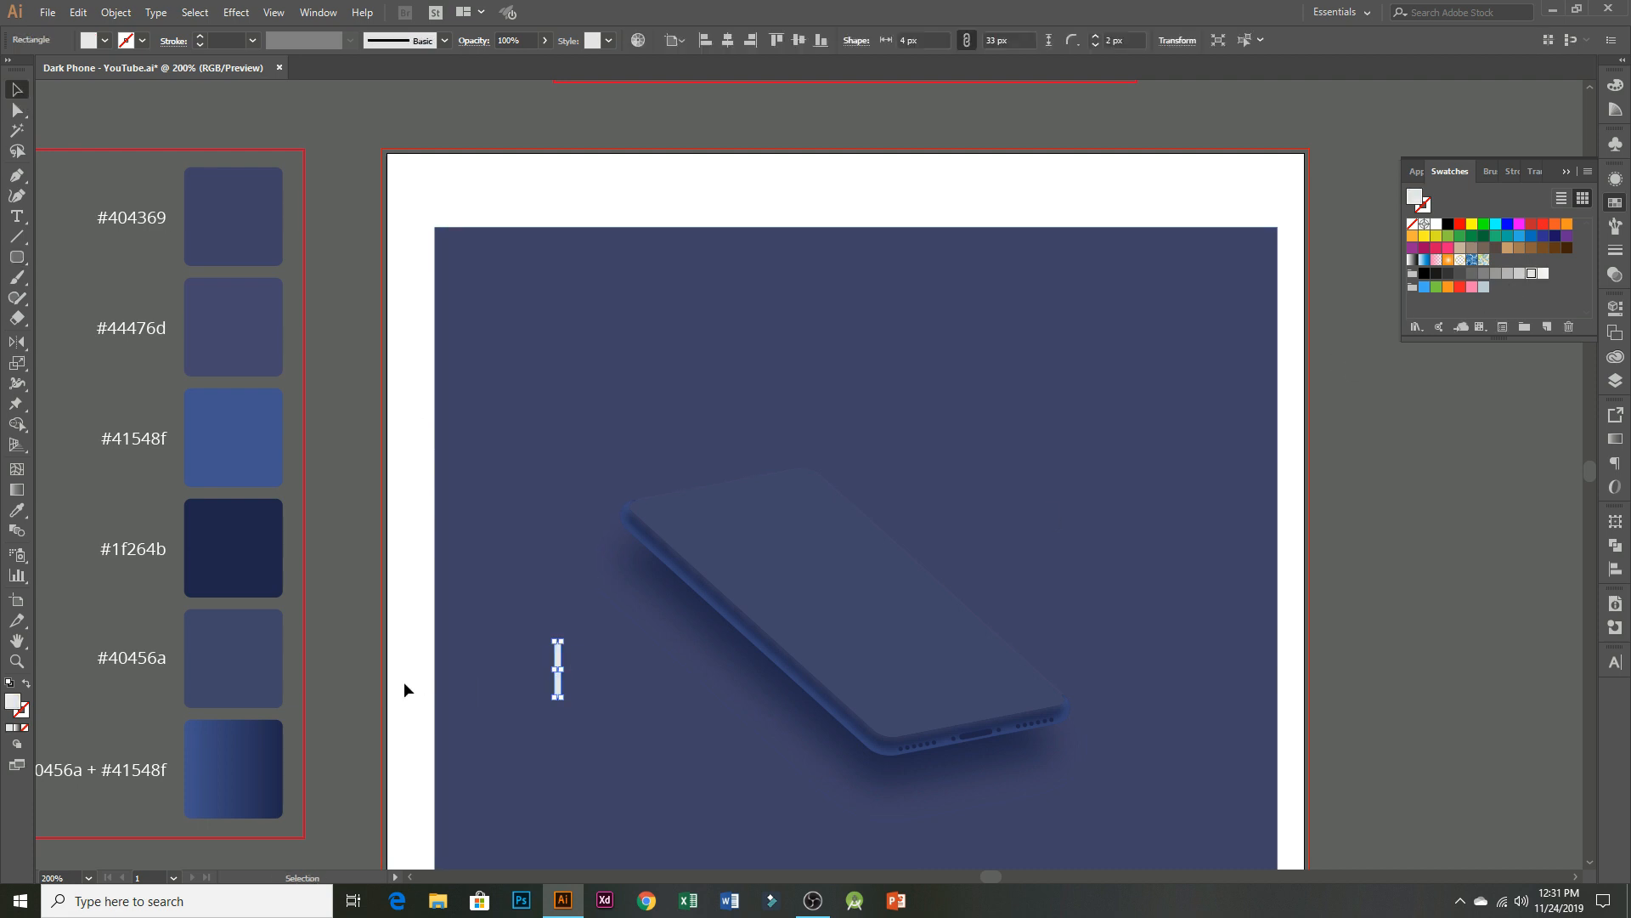
{"action": "left_click", "coordinate": [509, 703]}
{"action": "scroll", "coordinate": [553, 698], "scroll_direction": "up", "scroll_amount": 2}
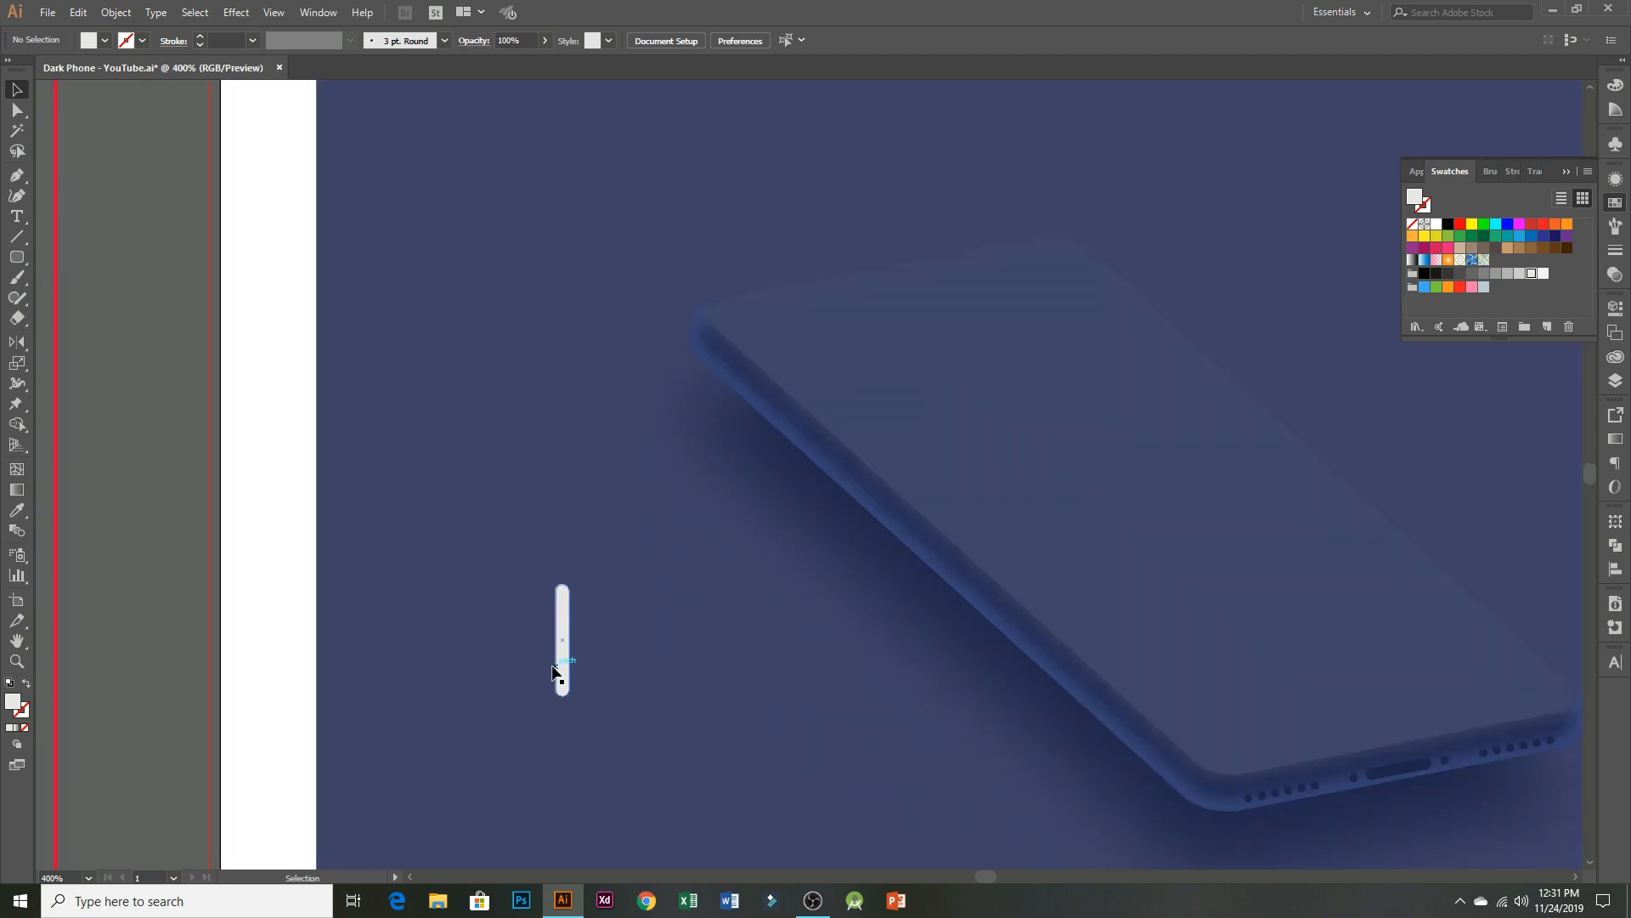
- Start a 3D Extrude & Bevel effect on the small rounded rectangle with rotation angles of 10°, 44° and 55°
{"action": "left_click", "coordinate": [553, 672]}
{"action": "left_click", "coordinate": [237, 12]}
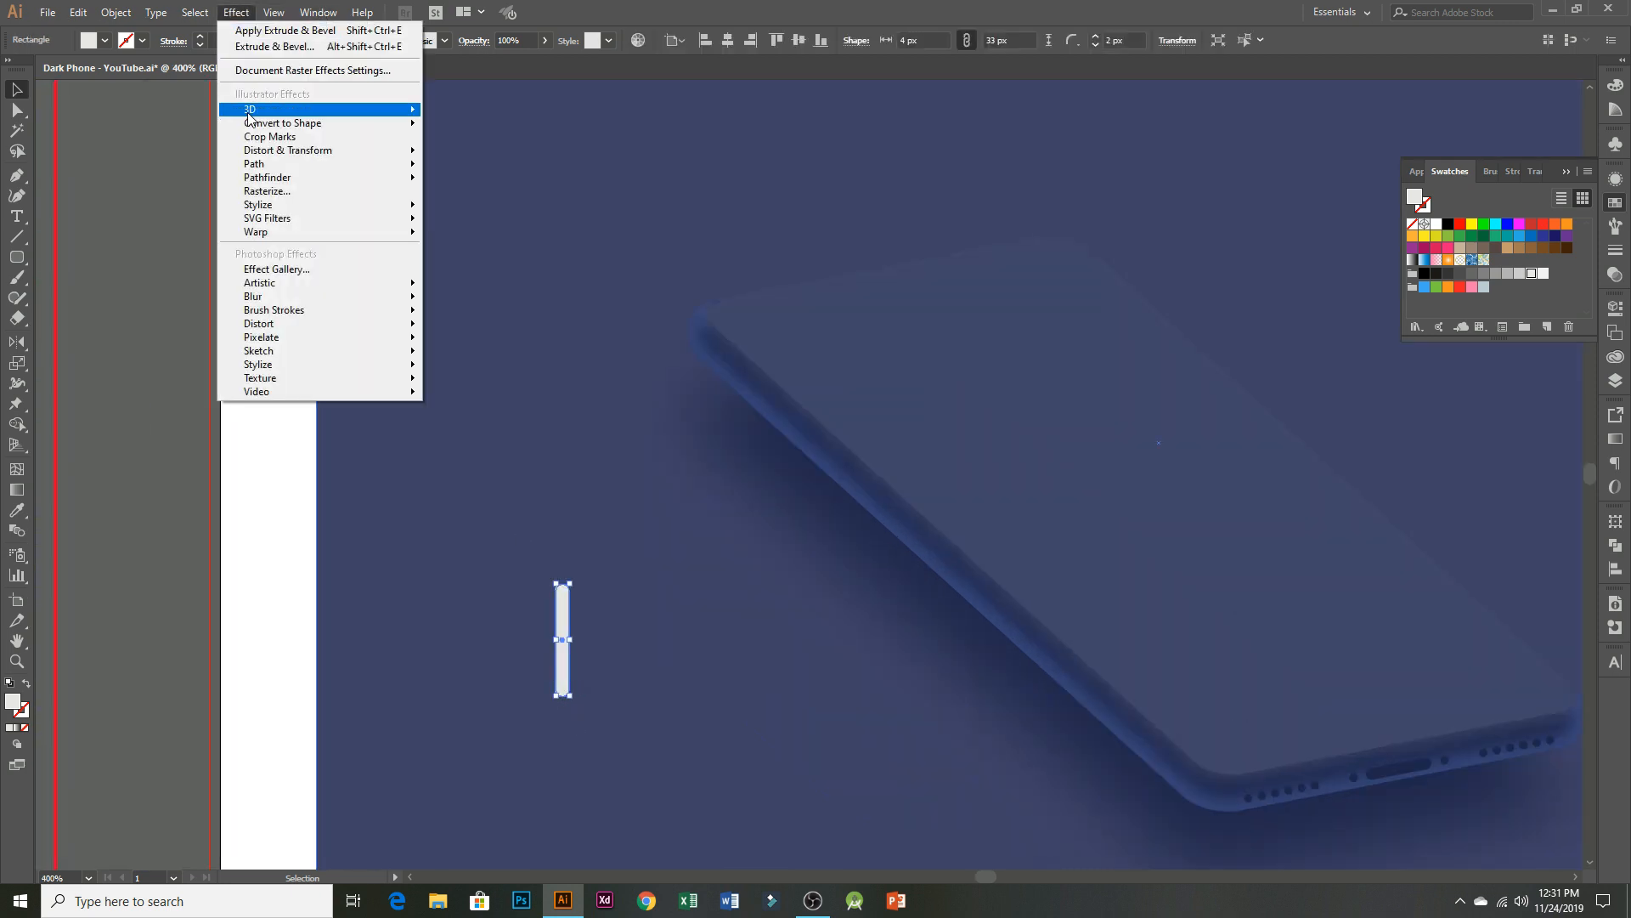
{"action": "mouse_move", "coordinate": [249, 117]}
{"action": "left_click", "coordinate": [486, 111]}
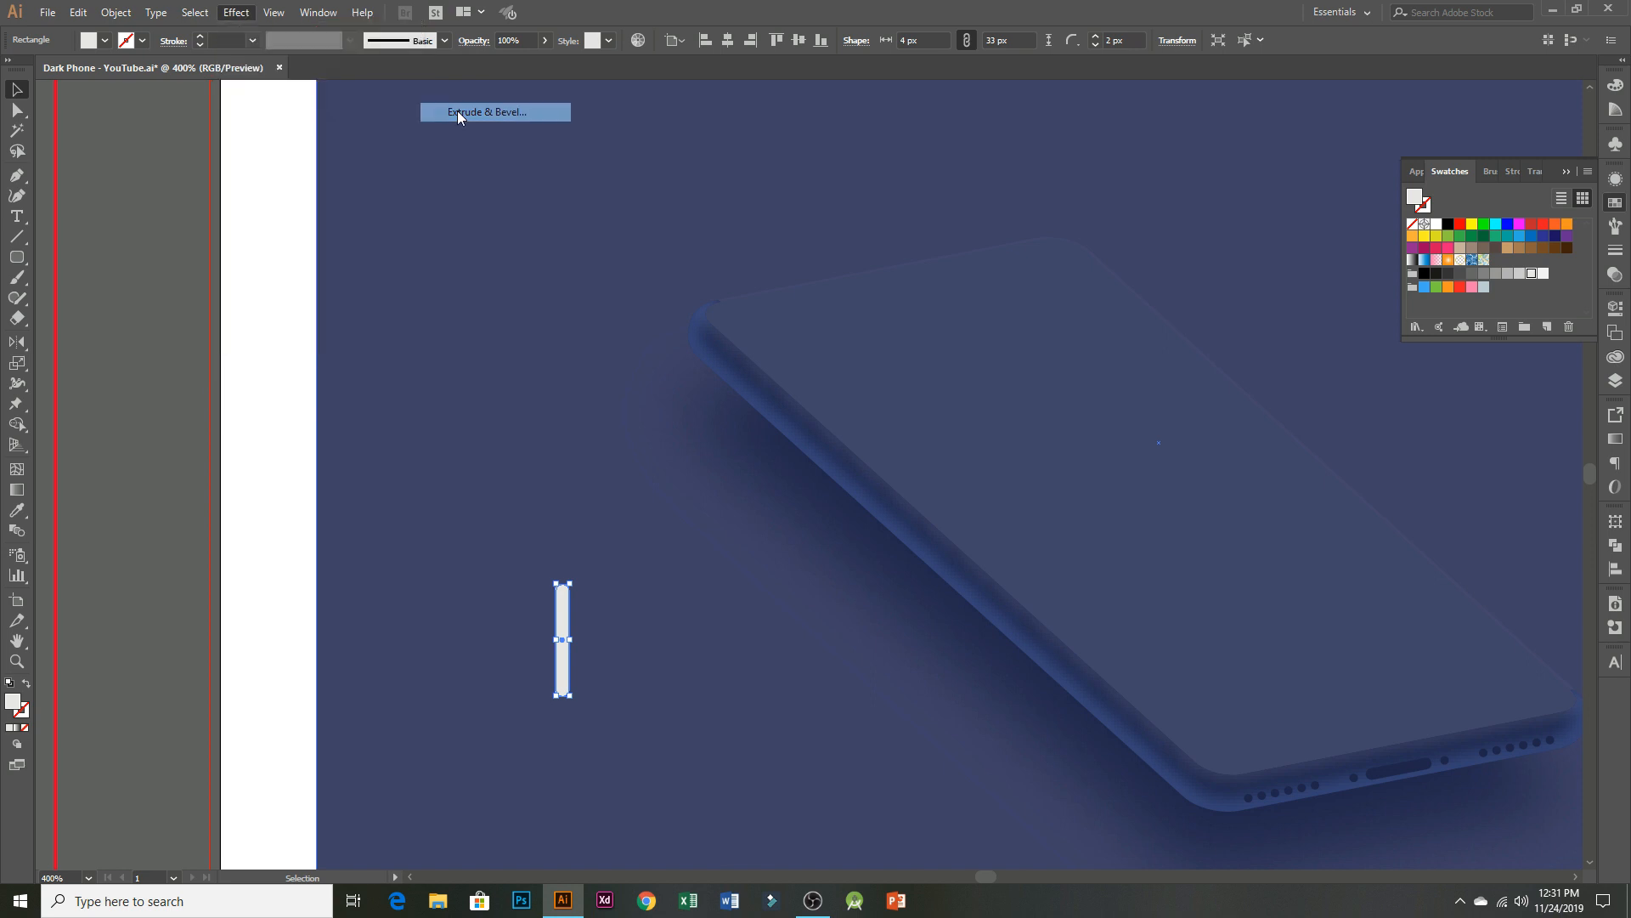
{"action": "left_click", "coordinate": [1341, 282]}
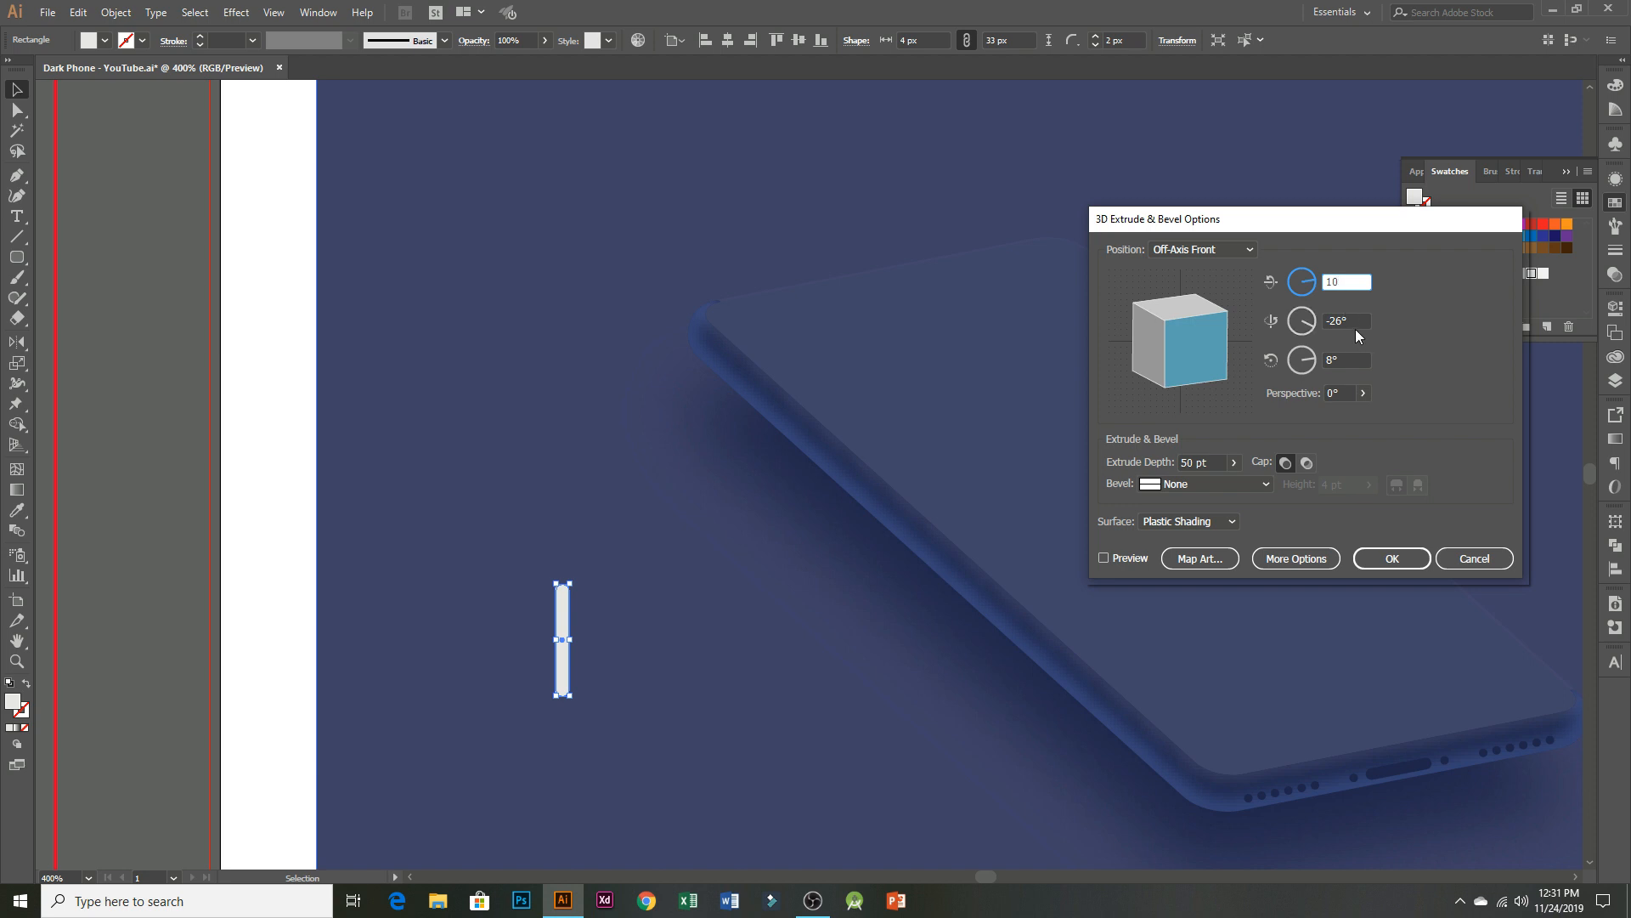
{"action": "left_click", "coordinate": [1340, 321]}
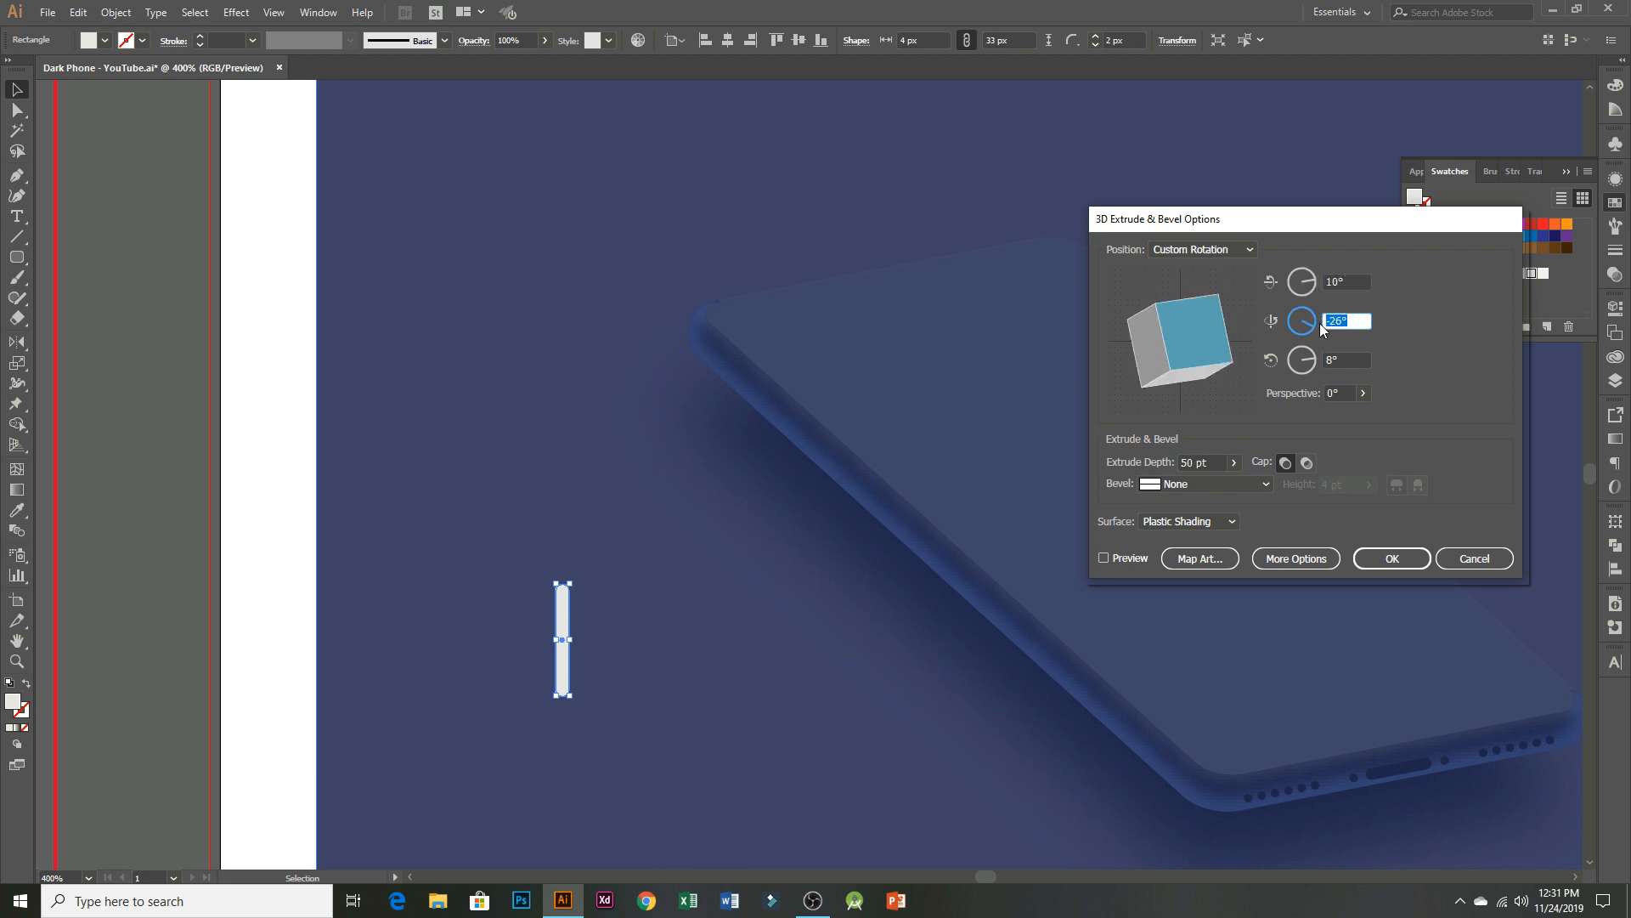
{"action": "left_click", "coordinate": [1329, 361]}
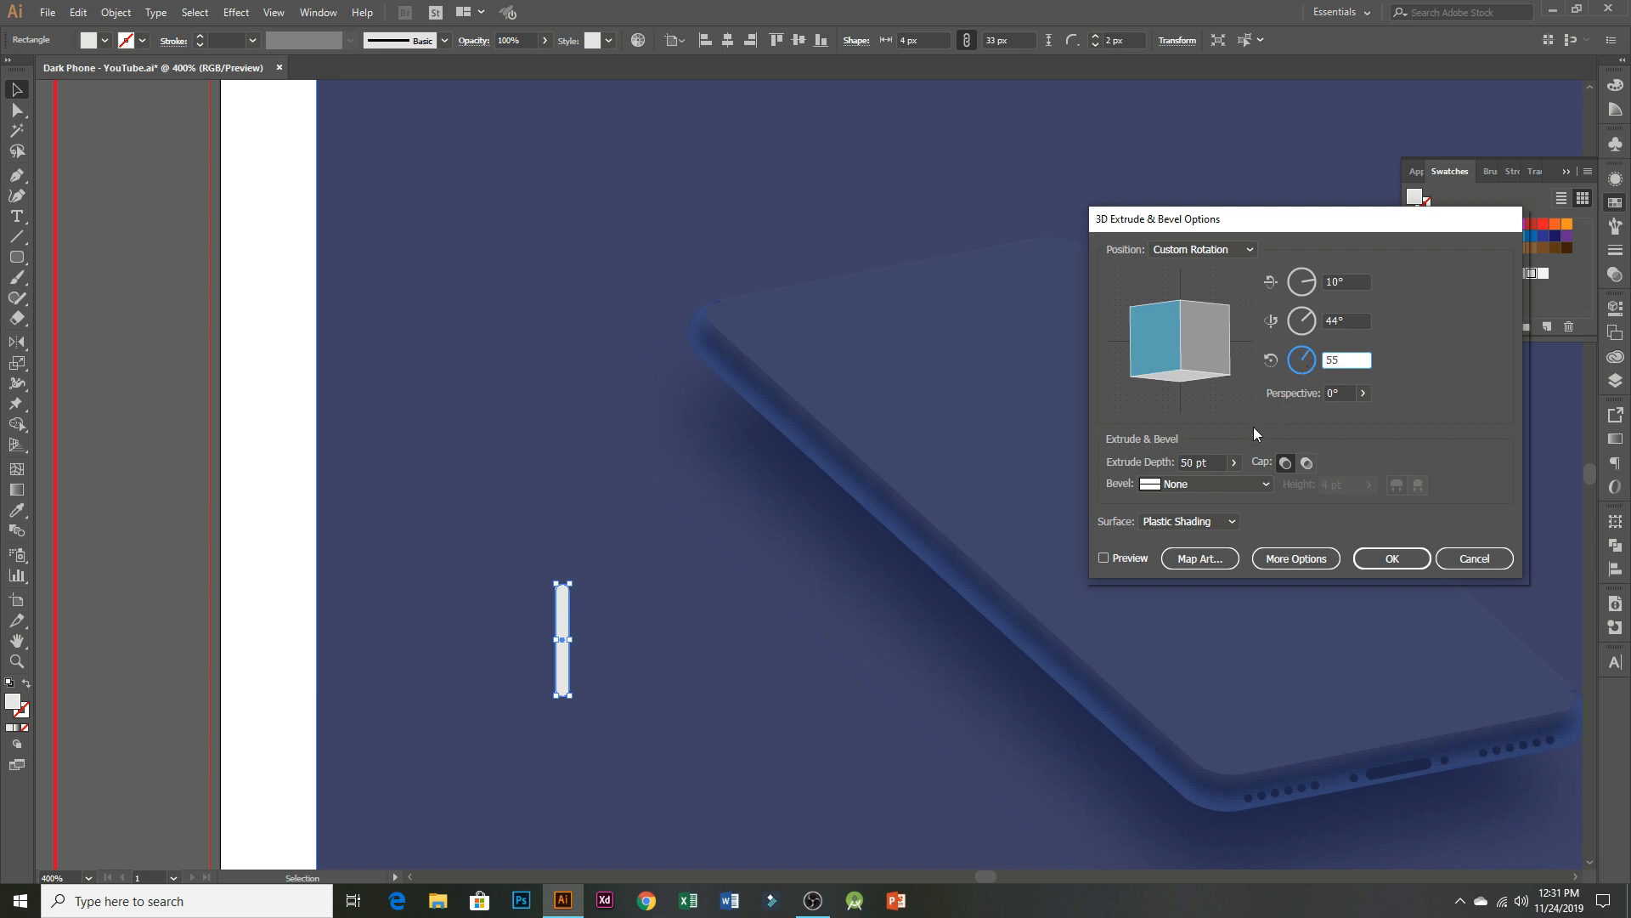
- Preview the 3D effect, set its extrude depth to 2 pt and apply it to the small rounded rectangle
{"action": "left_click", "coordinate": [1222, 461]}
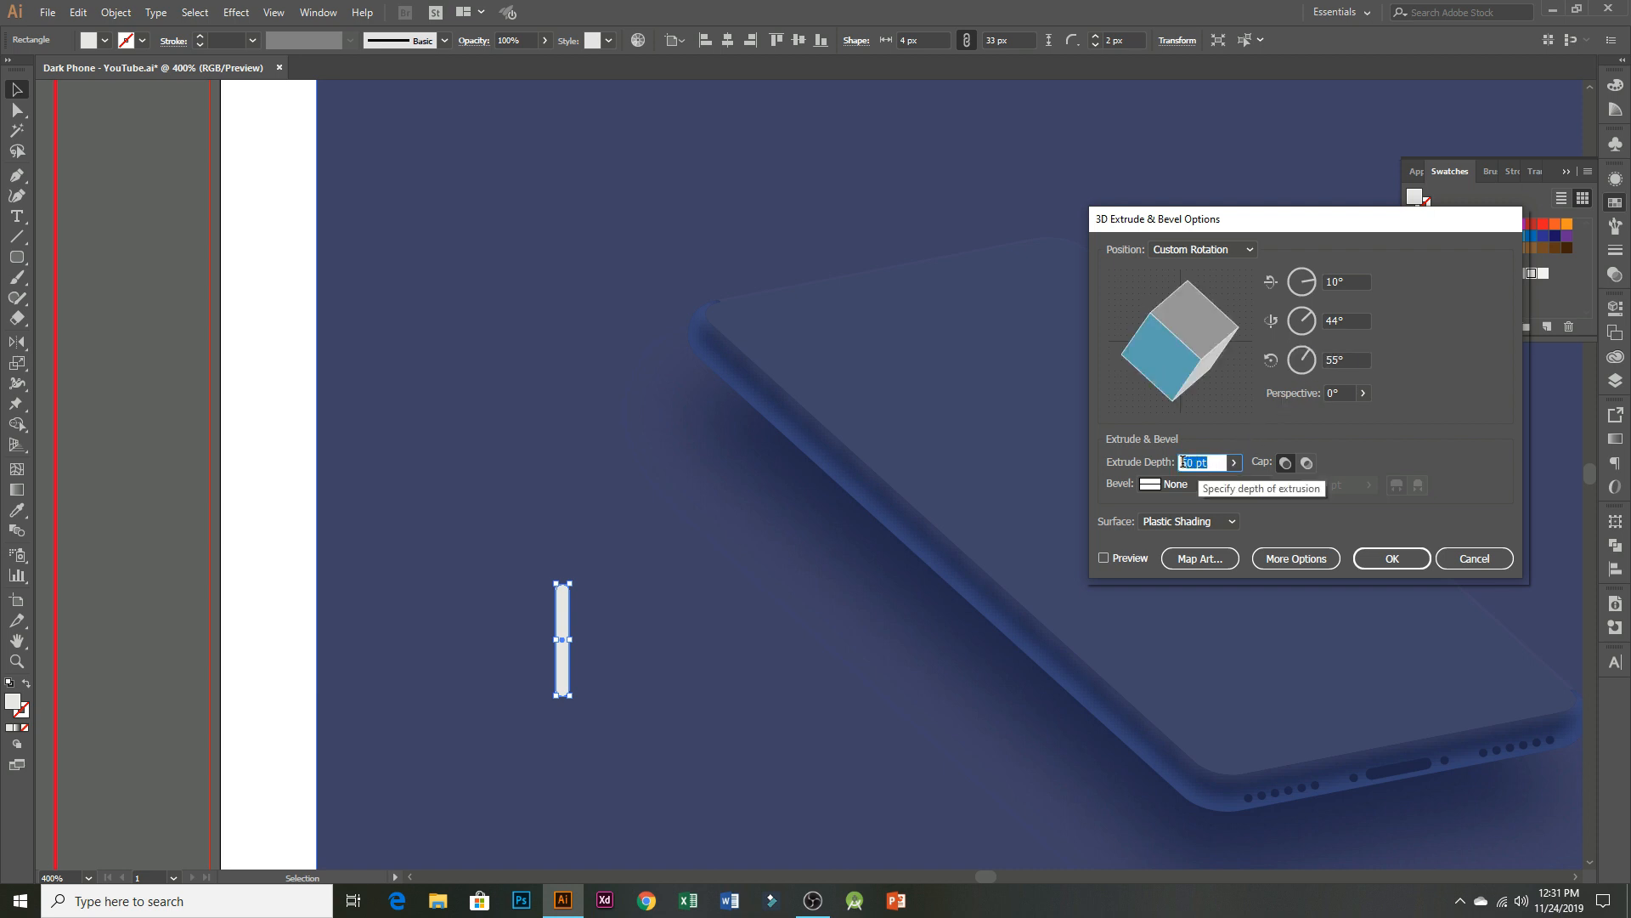
{"action": "left_click", "coordinate": [1103, 558]}
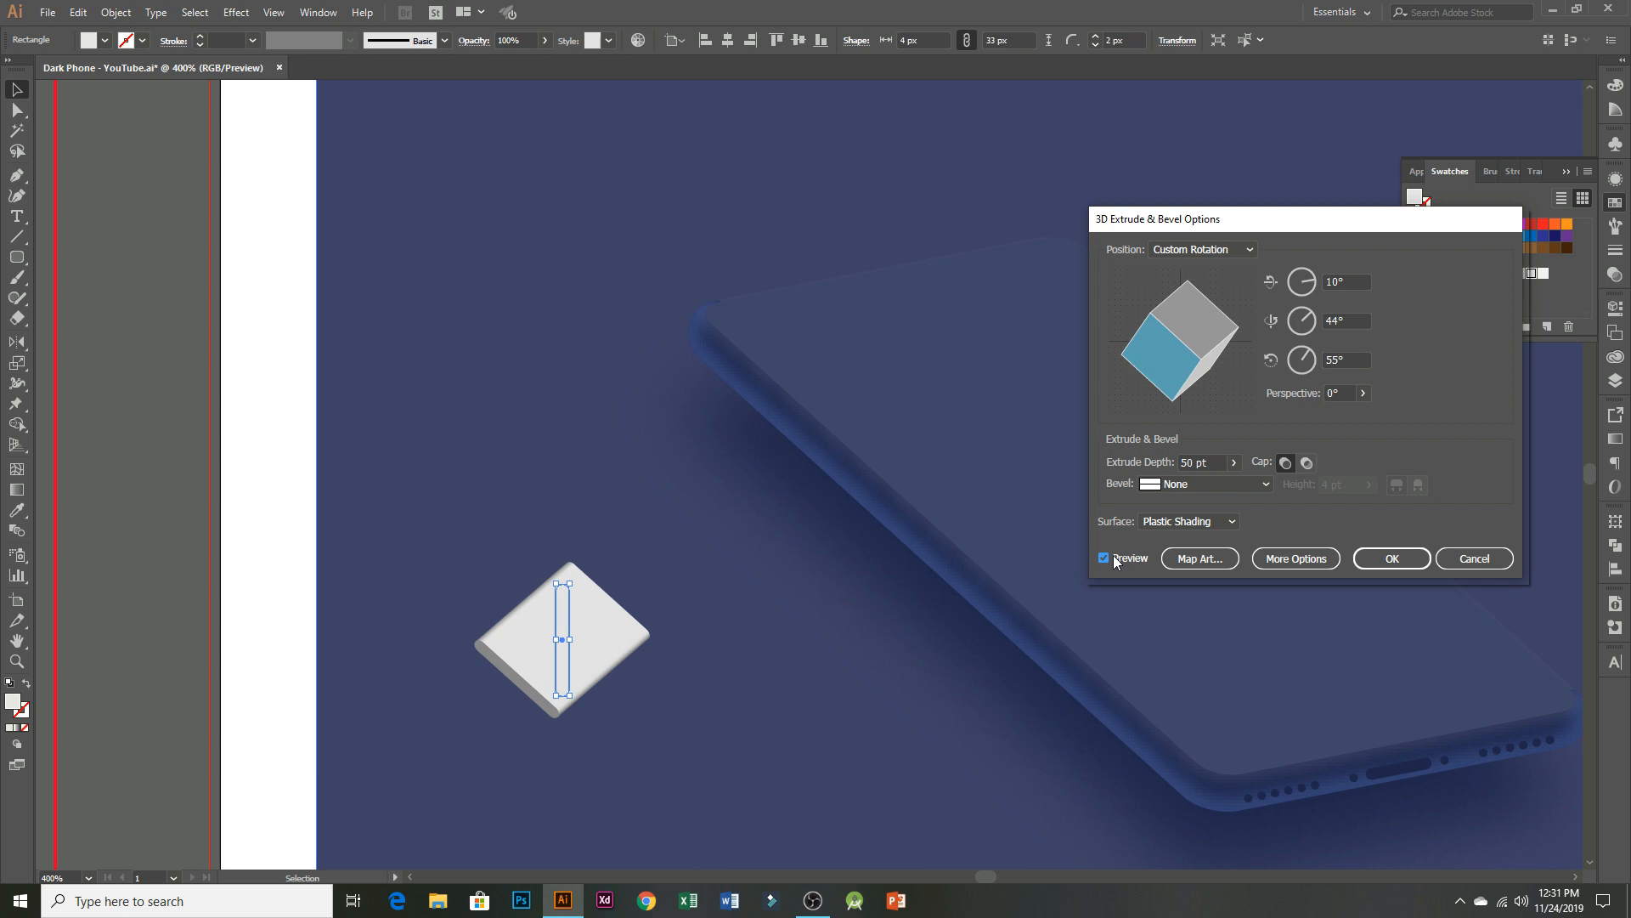
{"action": "left_click", "coordinate": [1212, 461]}
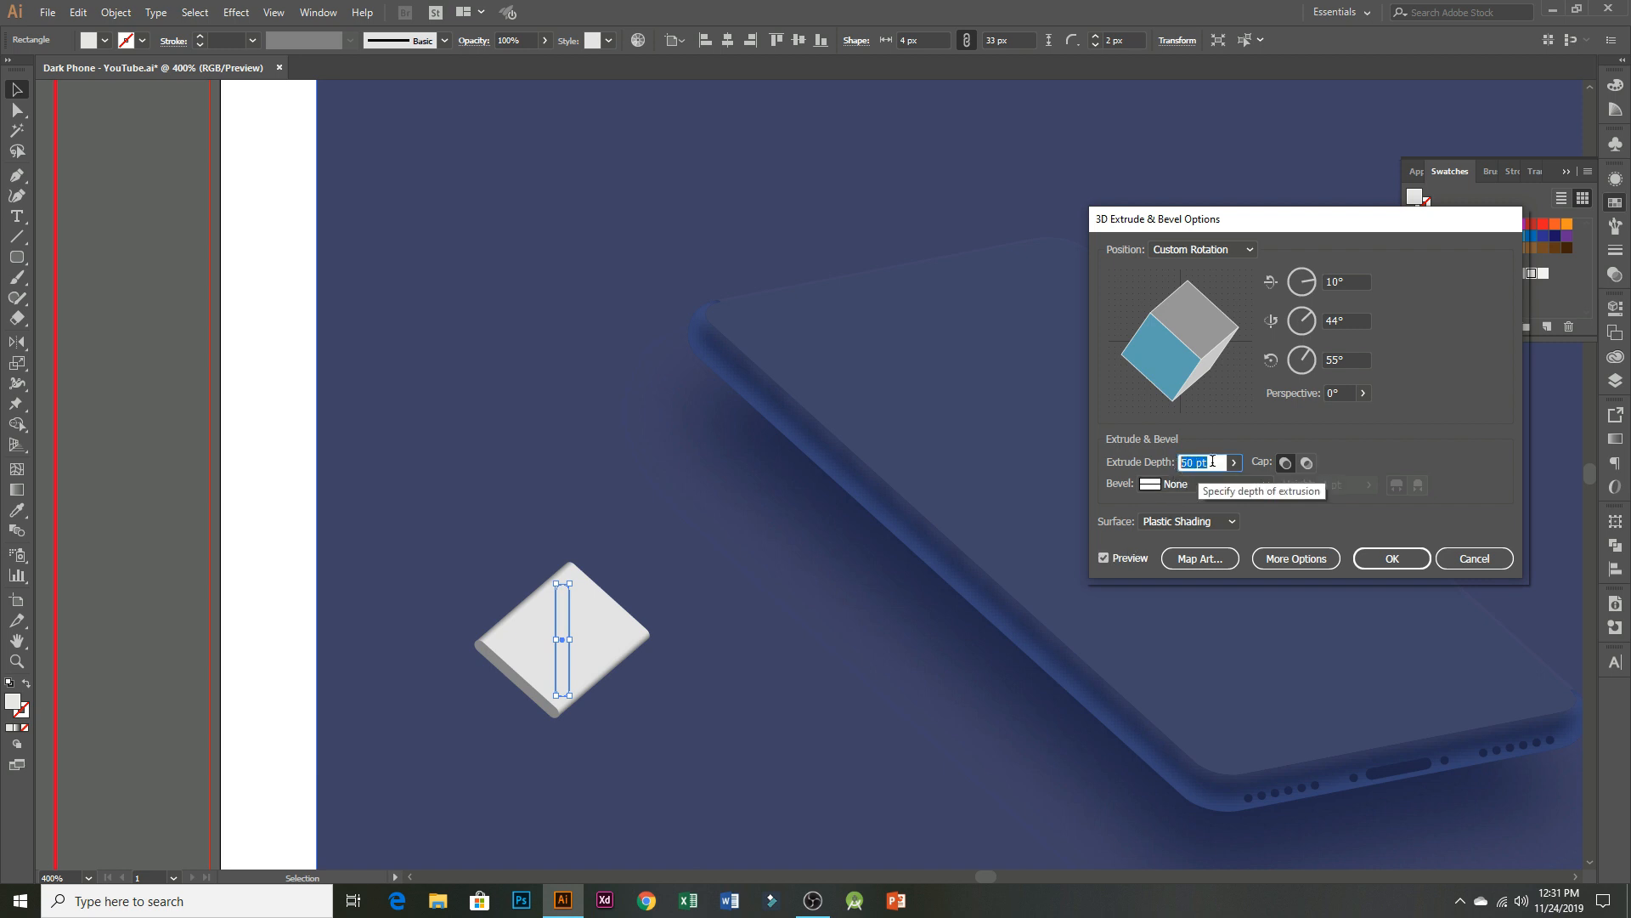
{"action": "type", "text": "2"}
{"action": "key", "text": "Tab"}
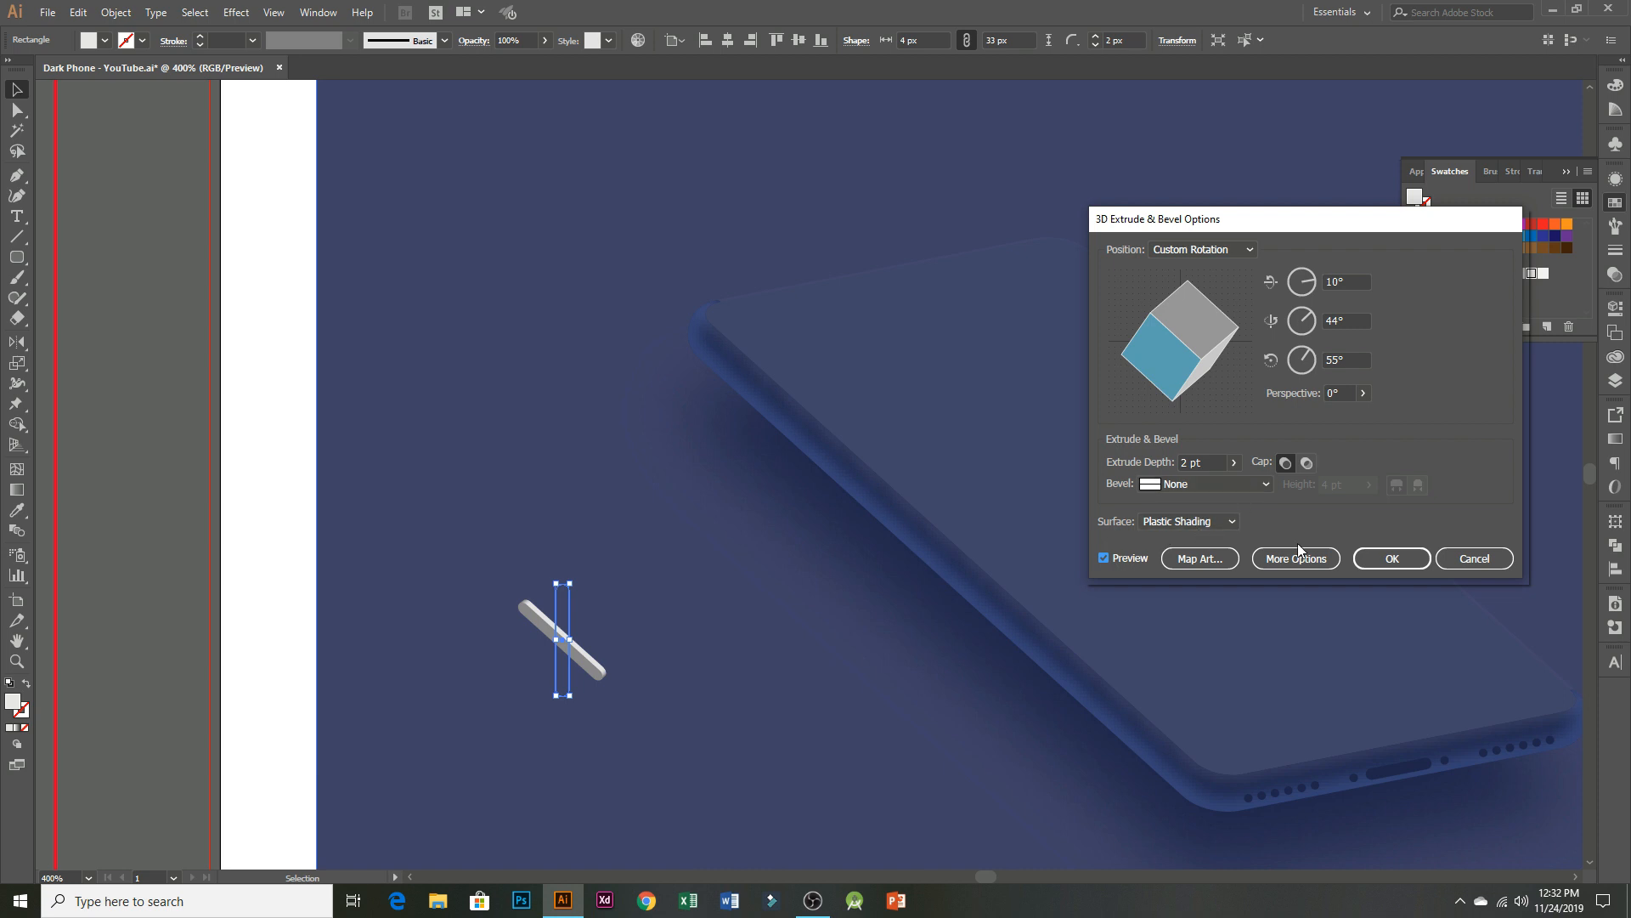
{"action": "left_click", "coordinate": [1393, 559]}
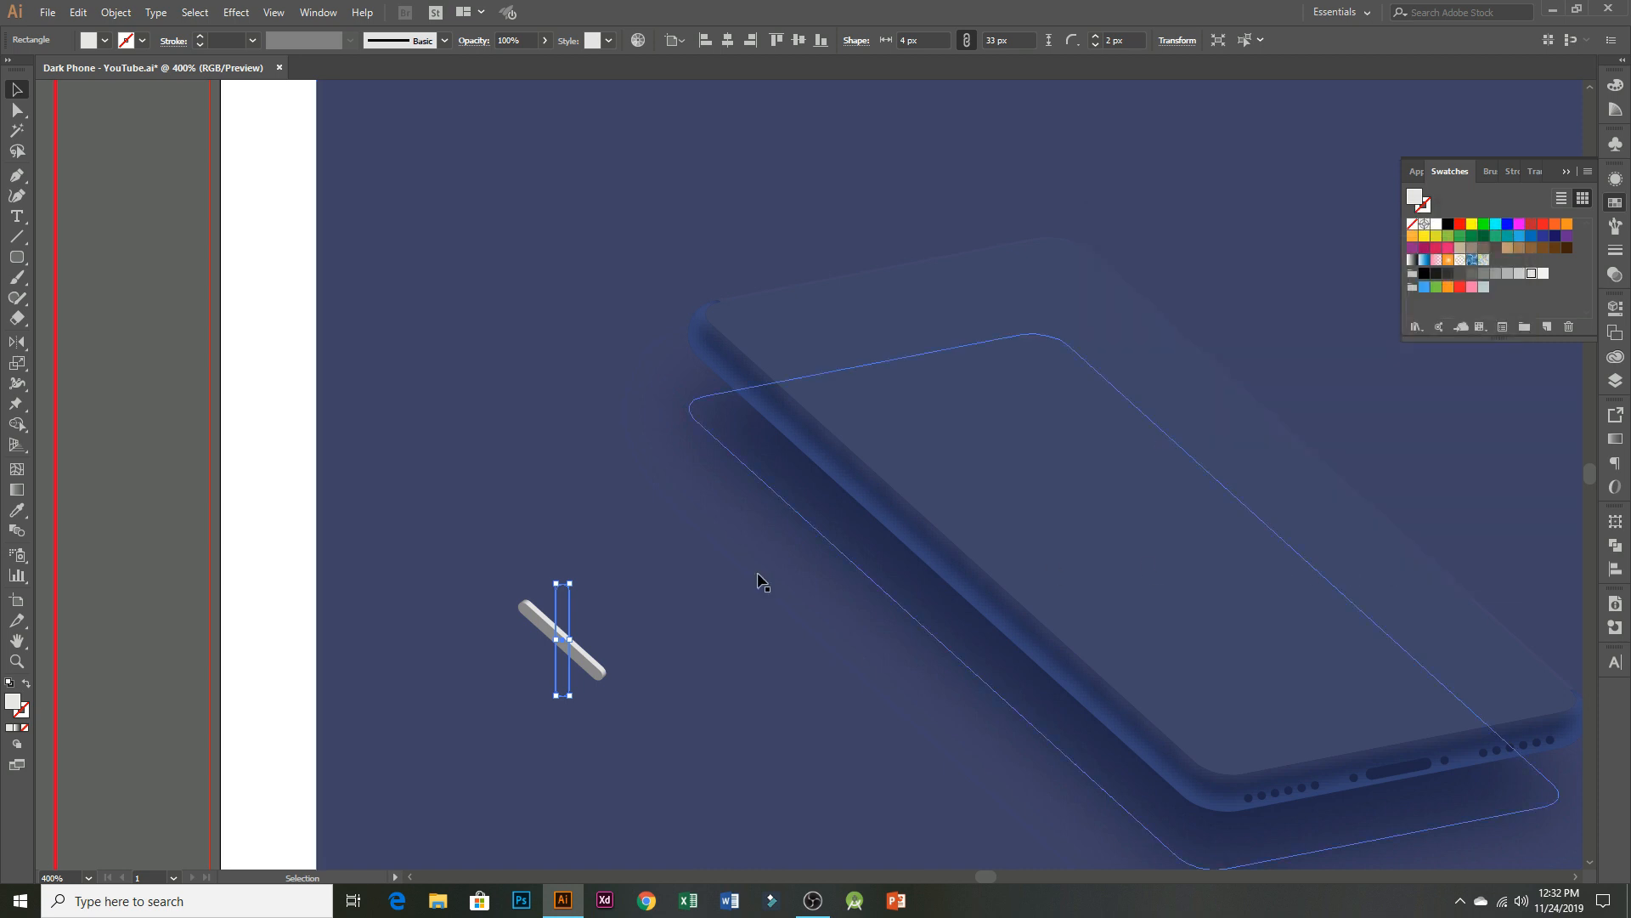
- Move the extruded button slightly down, expand its appearance and ungroup it fully into separate faces
{"action": "left_click_drag", "start_coordinate": [584, 661], "coordinate": [570, 701]}
{"action": "left_click", "coordinate": [116, 12]}
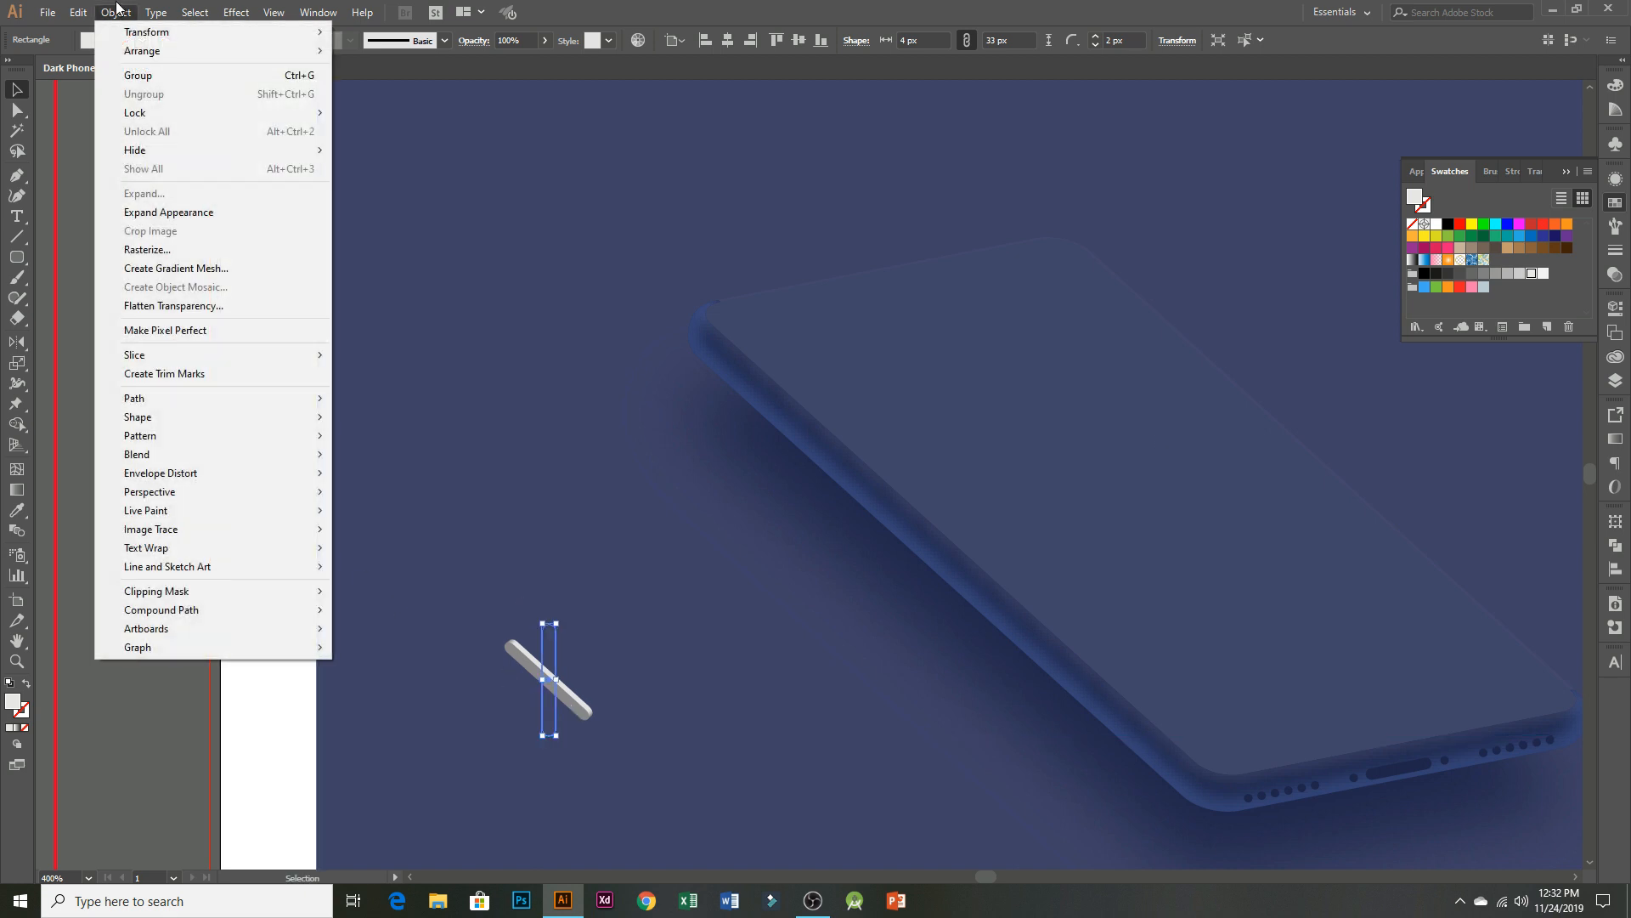
{"action": "left_click", "coordinate": [140, 211]}
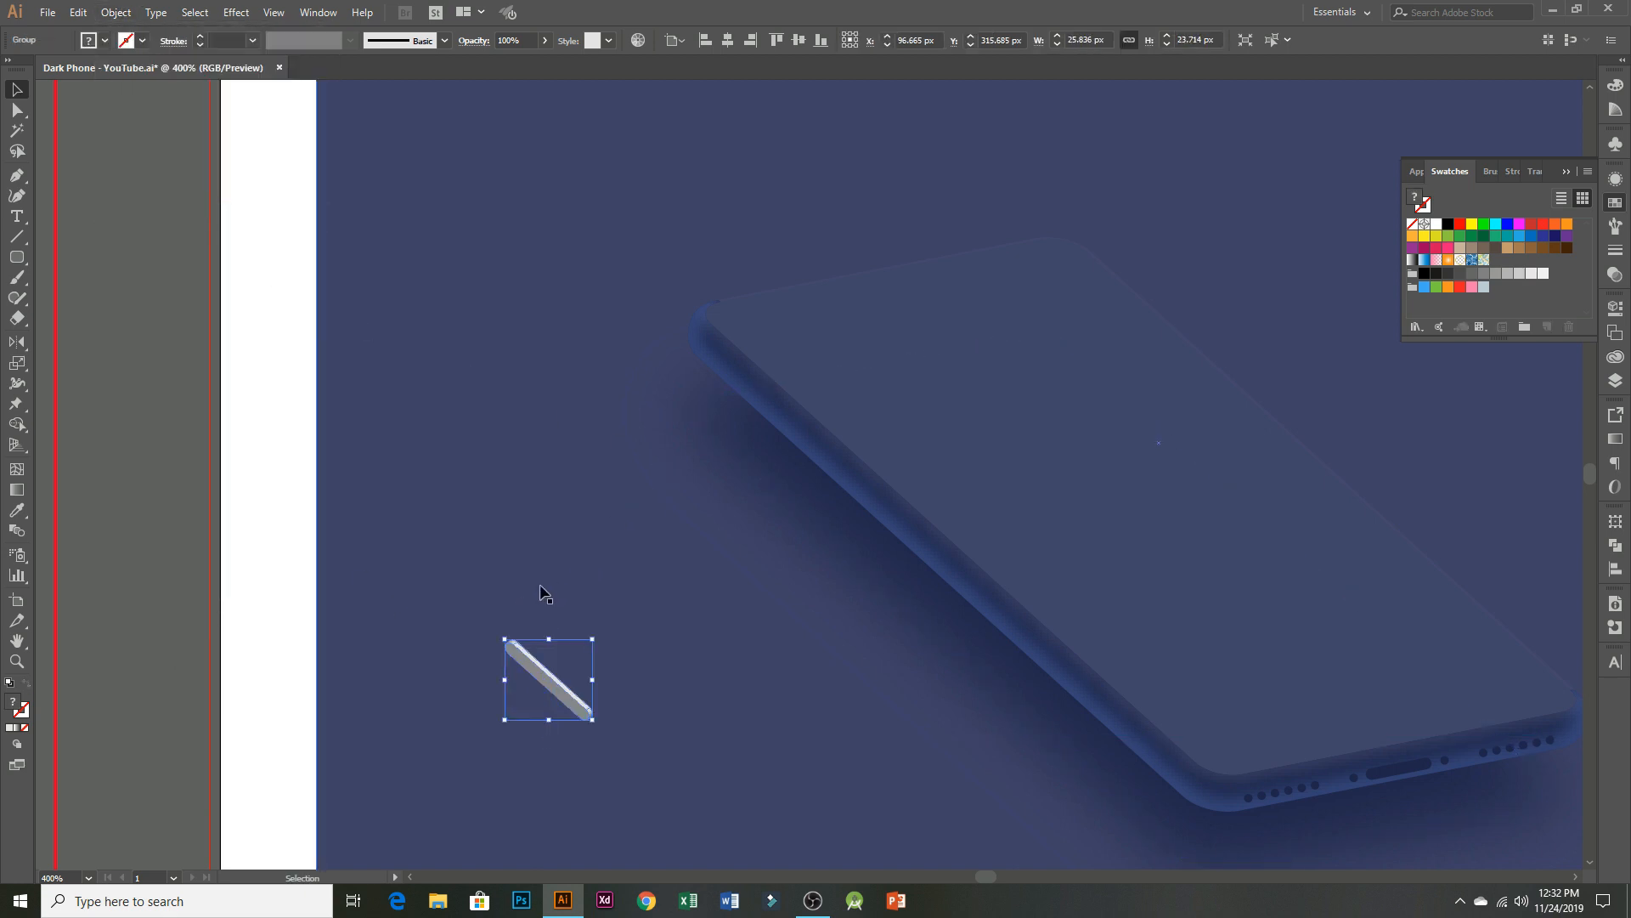
{"action": "right_click", "coordinate": [529, 664]}
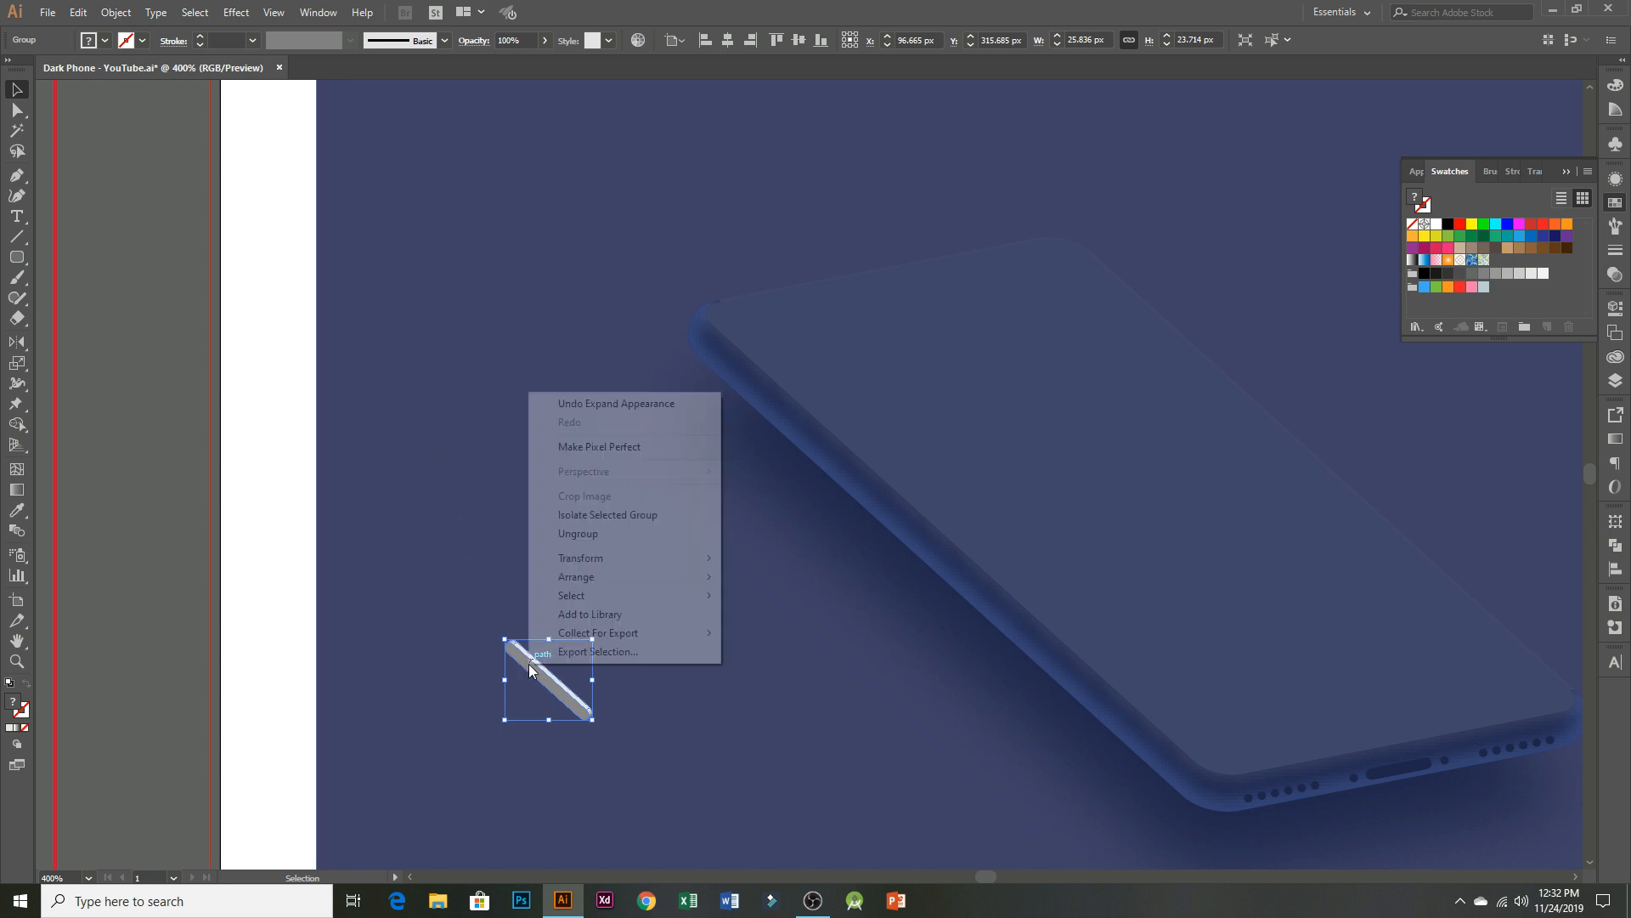
{"action": "left_click", "coordinate": [592, 538]}
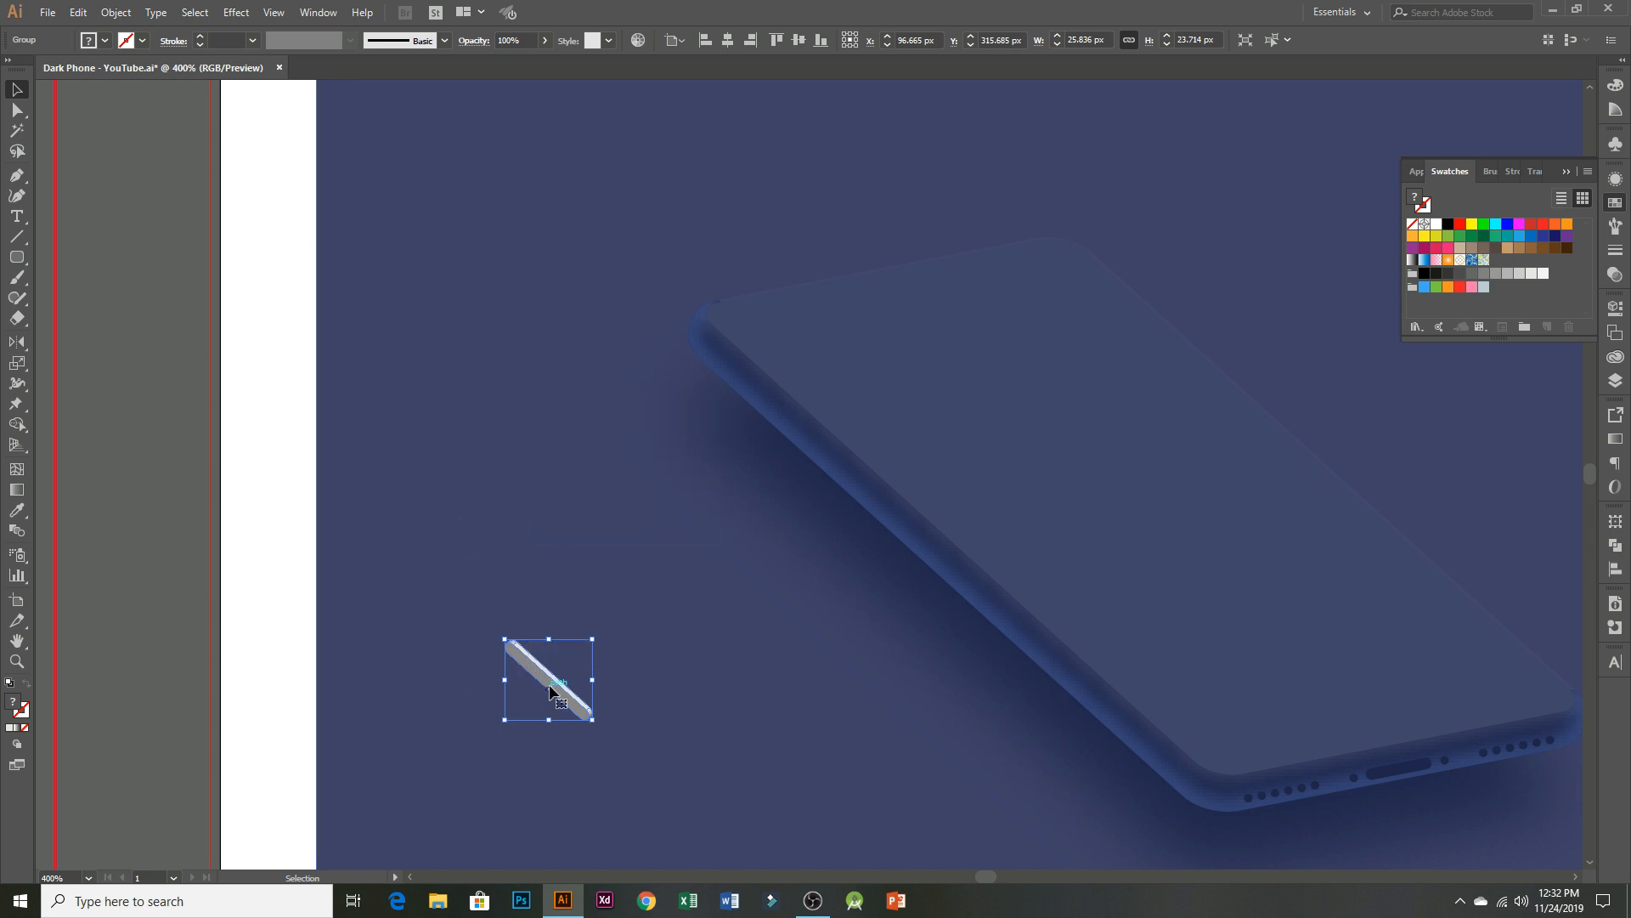
{"action": "right_click", "coordinate": [551, 693]}
{"action": "left_click", "coordinate": [565, 550]}
{"action": "left_click", "coordinate": [453, 720]}
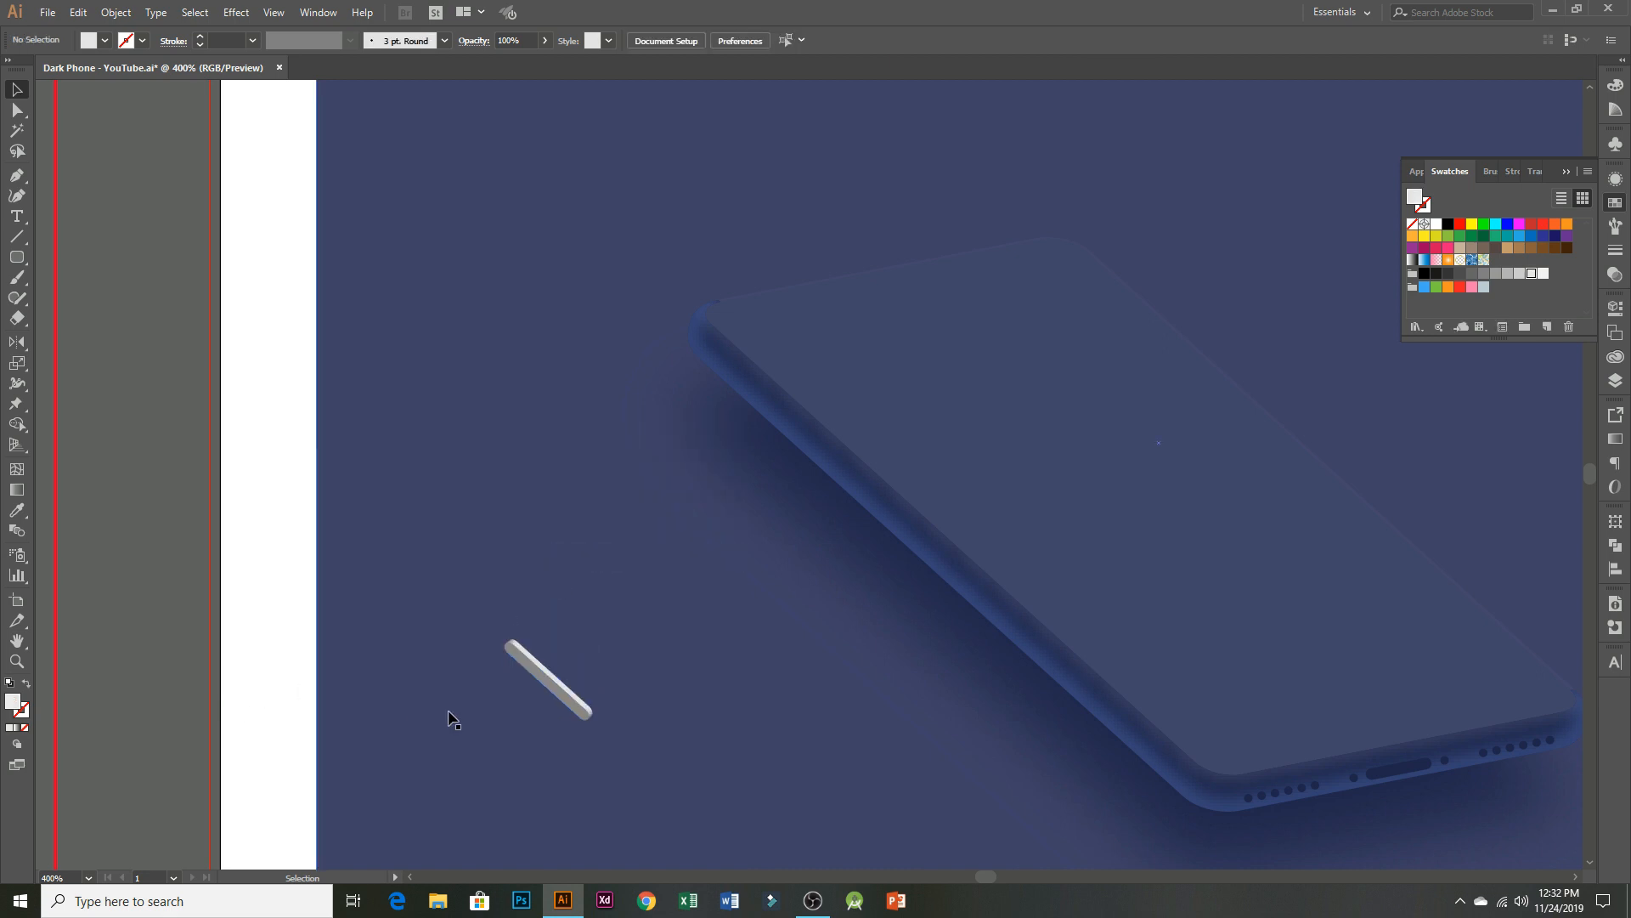
- Unite the button's light side face and its two rounded end faces into a single shape
{"action": "scroll", "coordinate": [586, 692], "scroll_direction": "up", "scroll_amount": 4}
{"action": "left_click", "coordinate": [606, 754]}
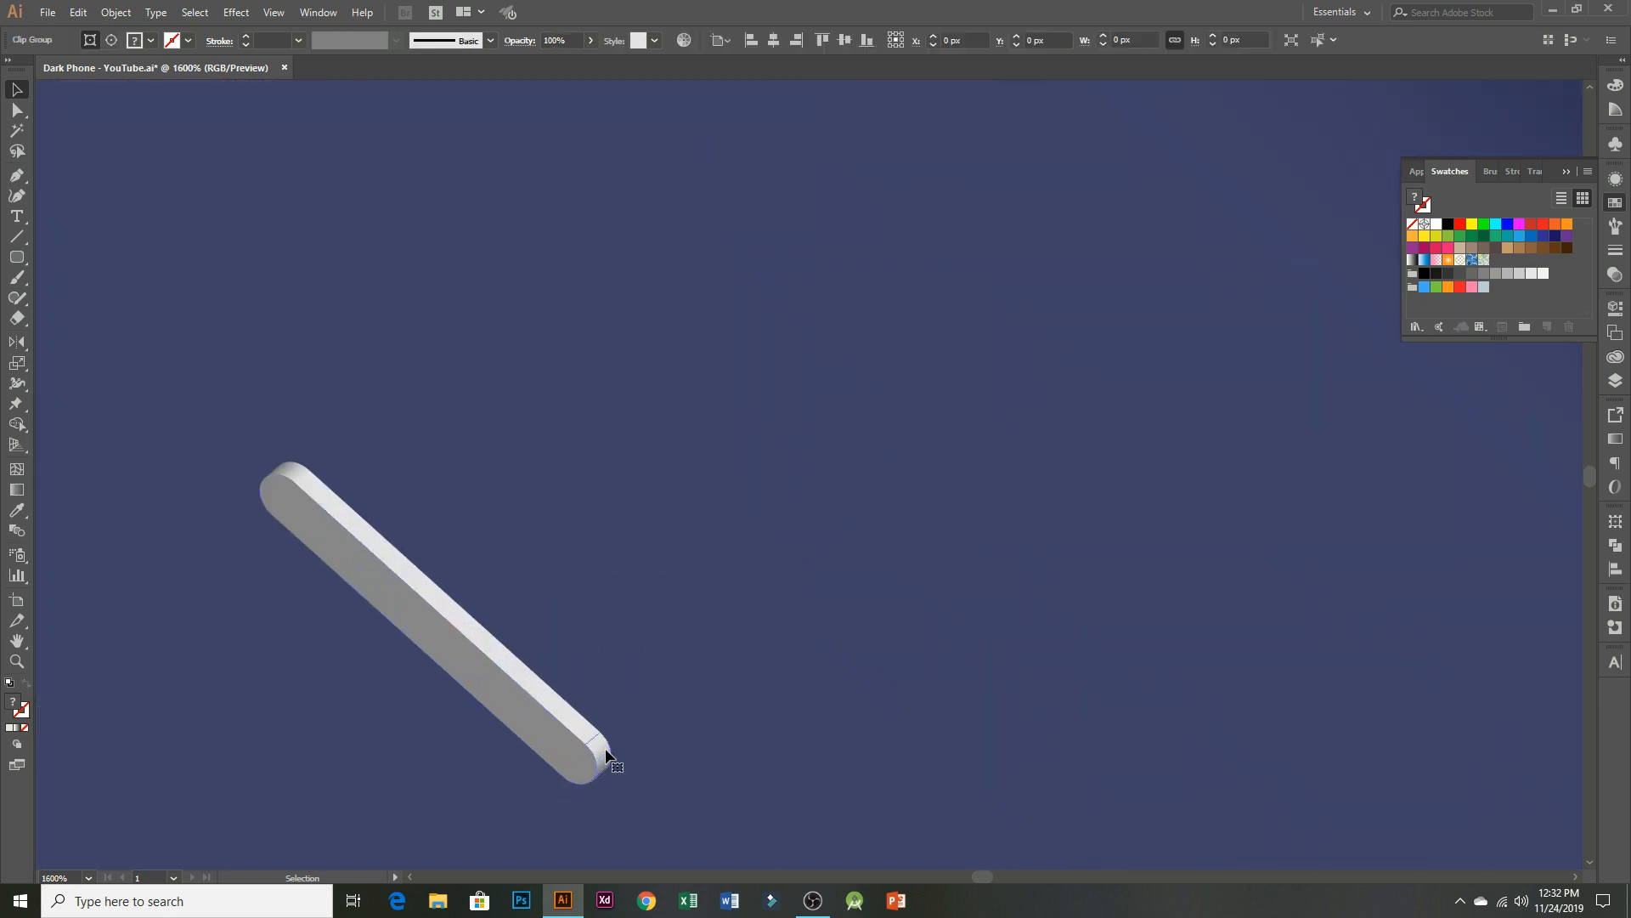
{"action": "left_click", "coordinate": [606, 758]}
{"action": "left_click", "coordinate": [551, 695]}
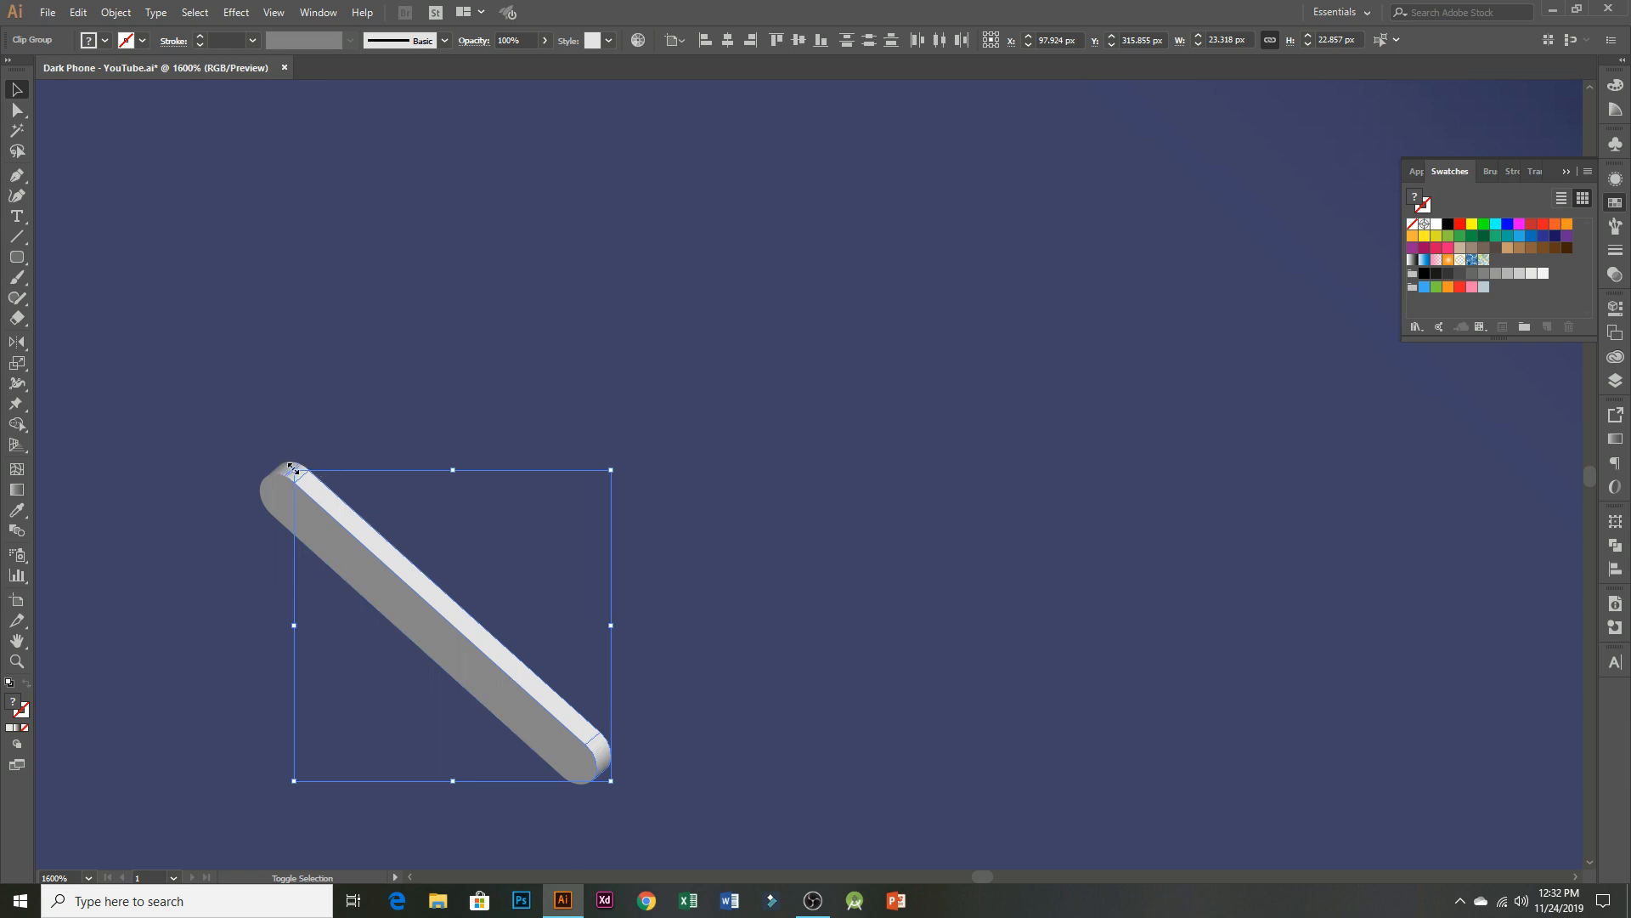
{"action": "left_click_drag", "start_coordinate": [293, 469], "coordinate": [290, 465]}
{"action": "scroll", "coordinate": [289, 458], "scroll_direction": "up", "scroll_amount": 2}
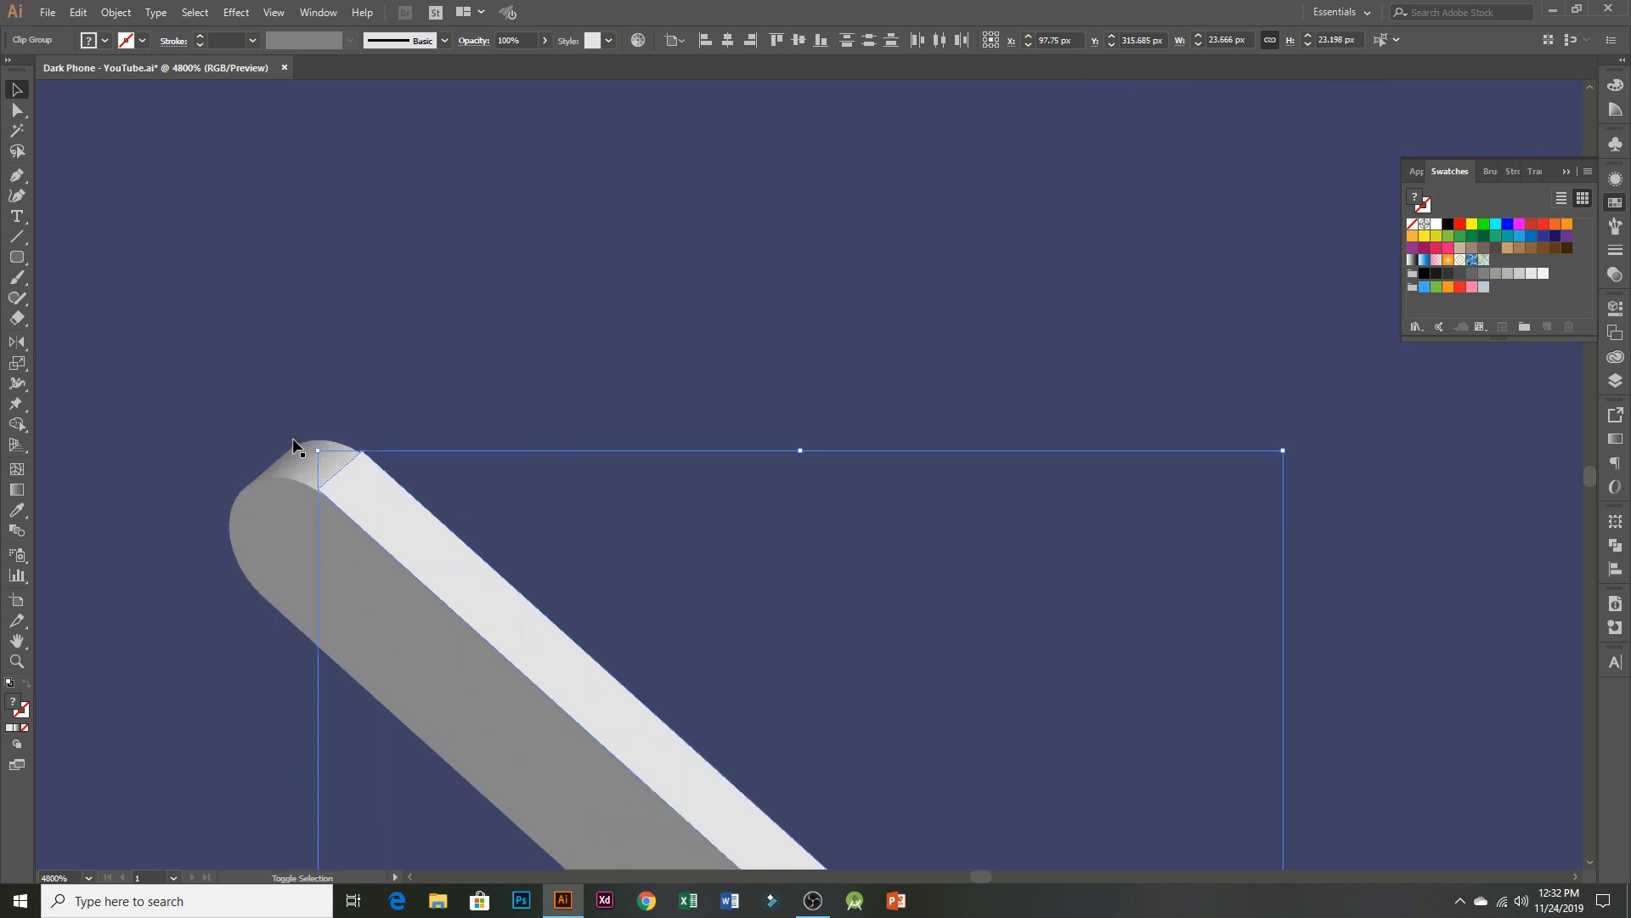
{"action": "left_click", "coordinate": [295, 460], "text": "shift"}
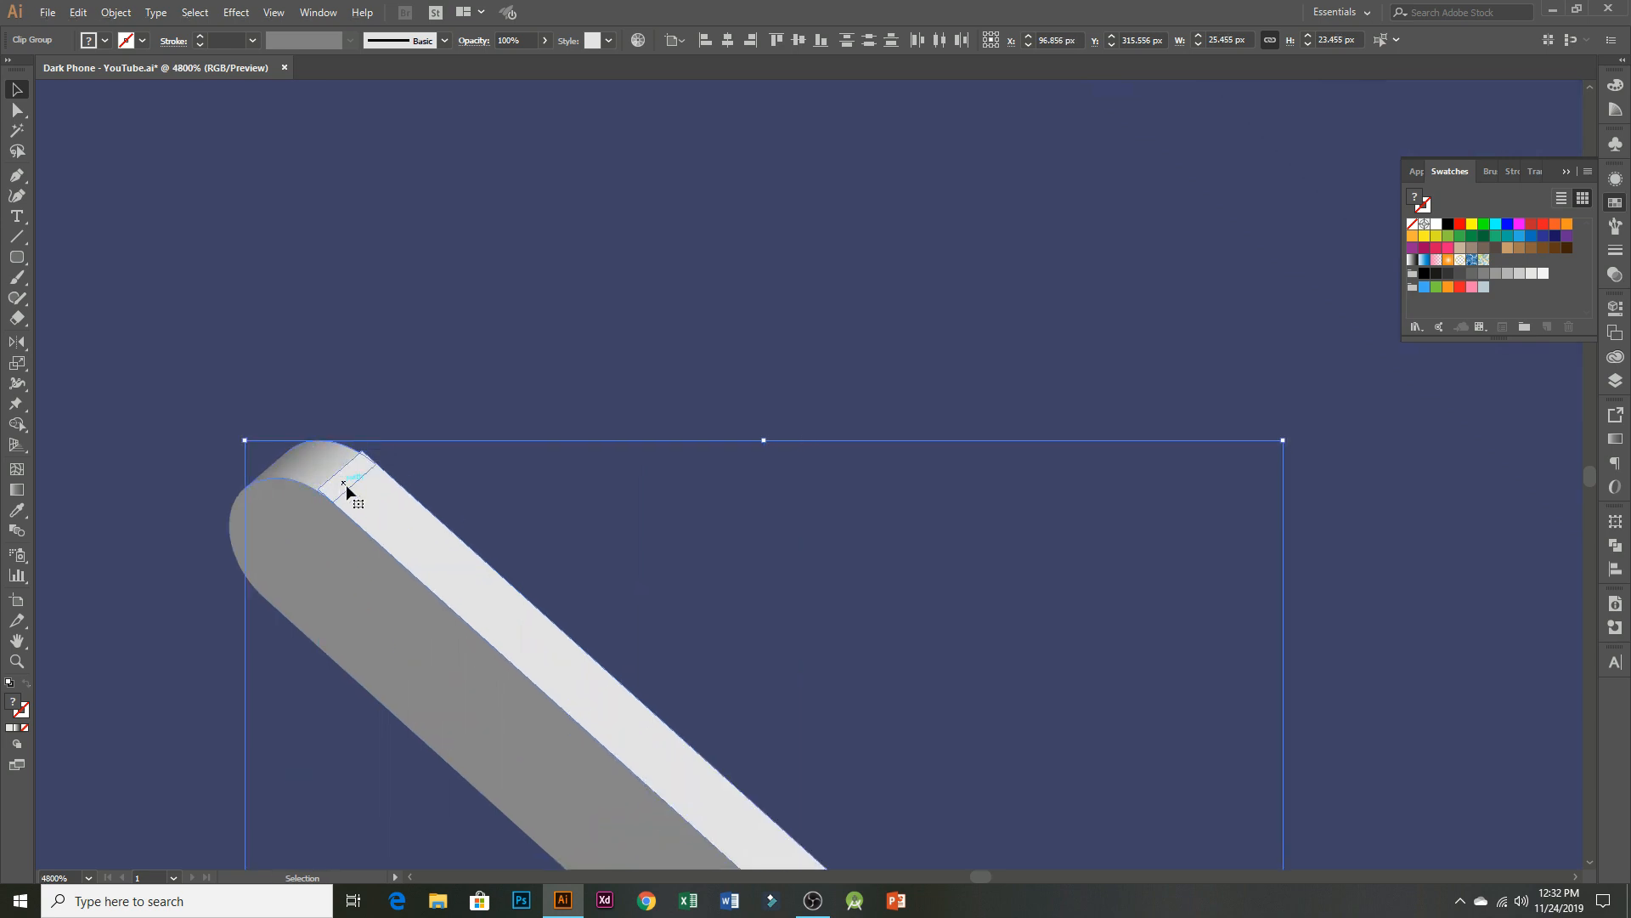
{"action": "left_click", "coordinate": [1616, 549]}
{"action": "left_click", "coordinate": [1417, 557]}
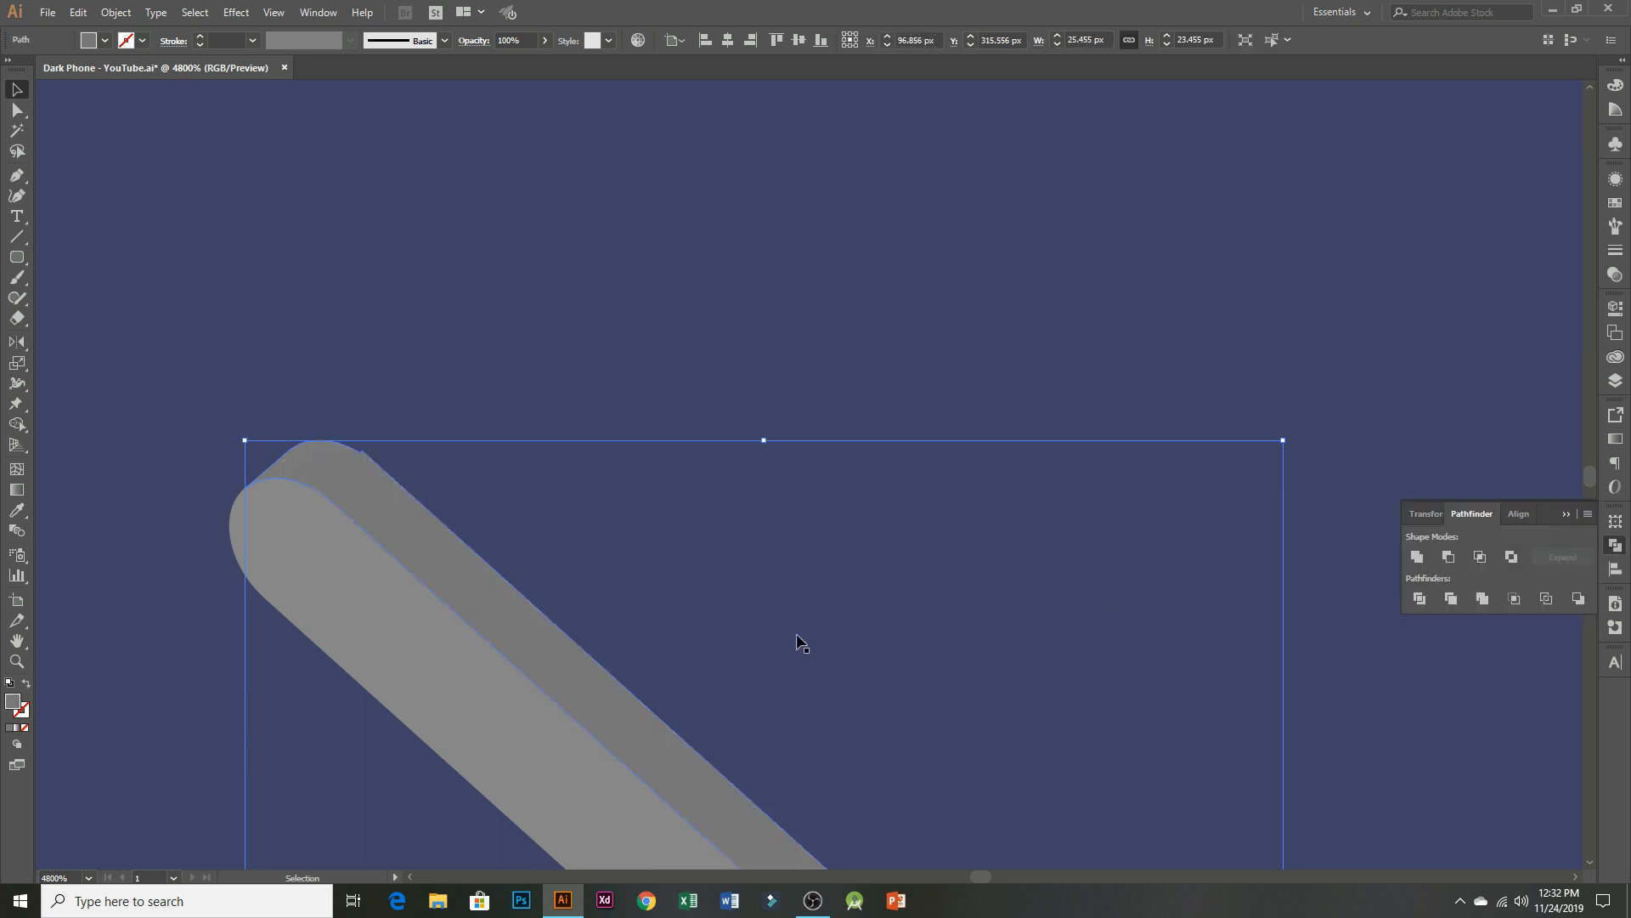
- Fill the button's front face with the blue-to-navy gradient sampled from the last reference colour sample
{"action": "scroll", "coordinate": [802, 644], "scroll_direction": "down", "scroll_amount": 3}
{"action": "left_click_drag", "start_coordinate": [875, 691], "coordinate": [823, 584]}
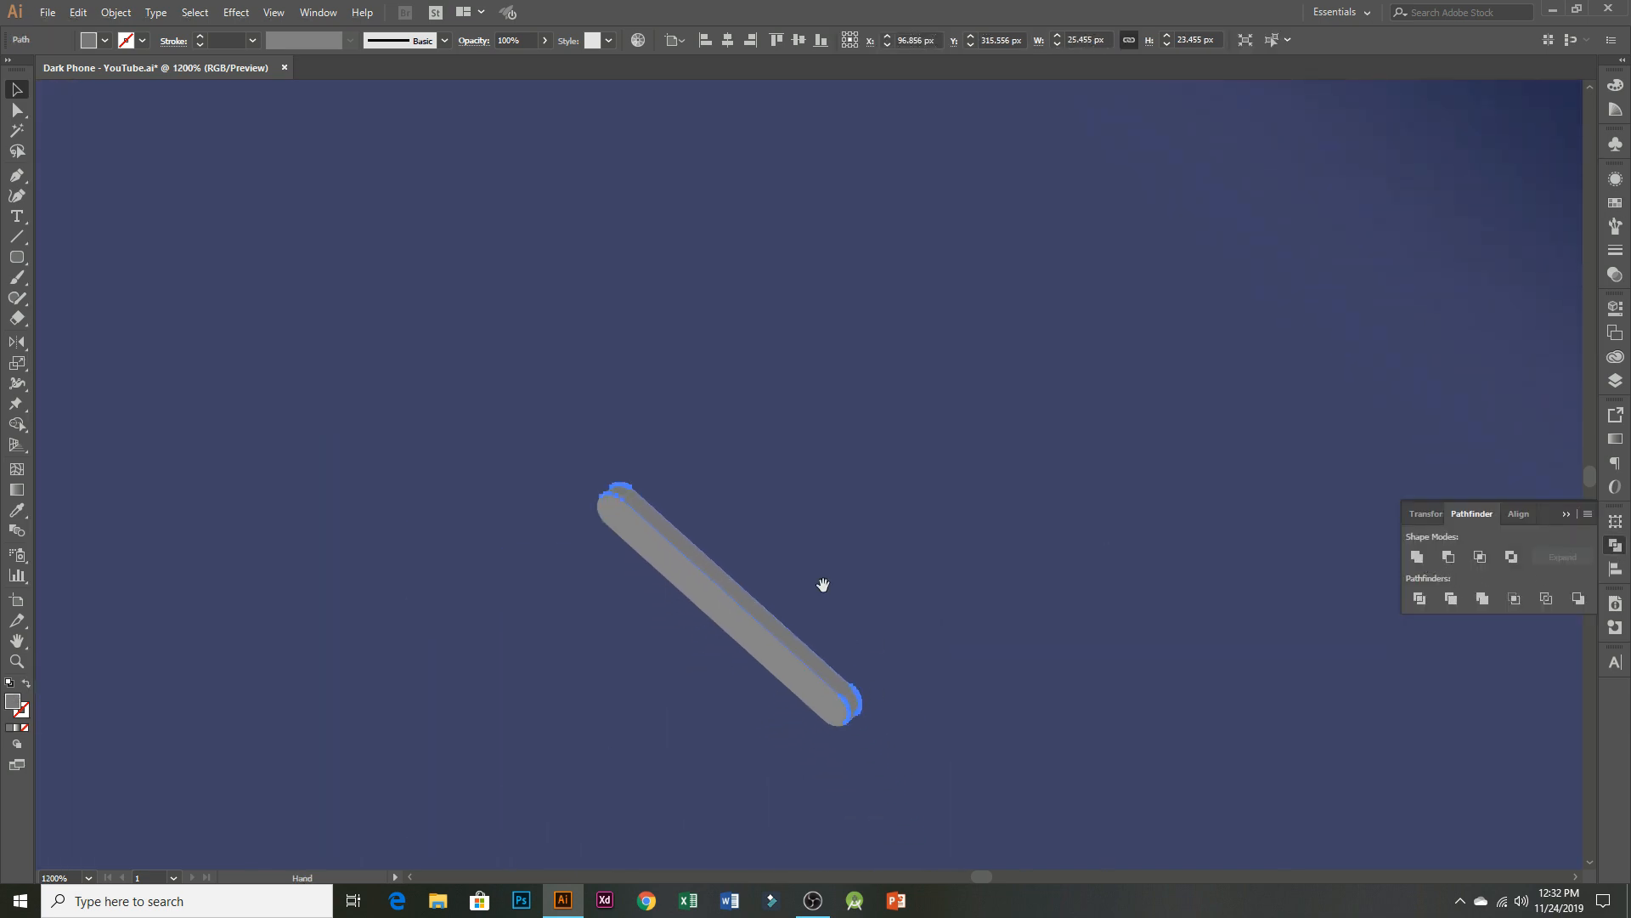
{"action": "left_click", "coordinate": [712, 624]}
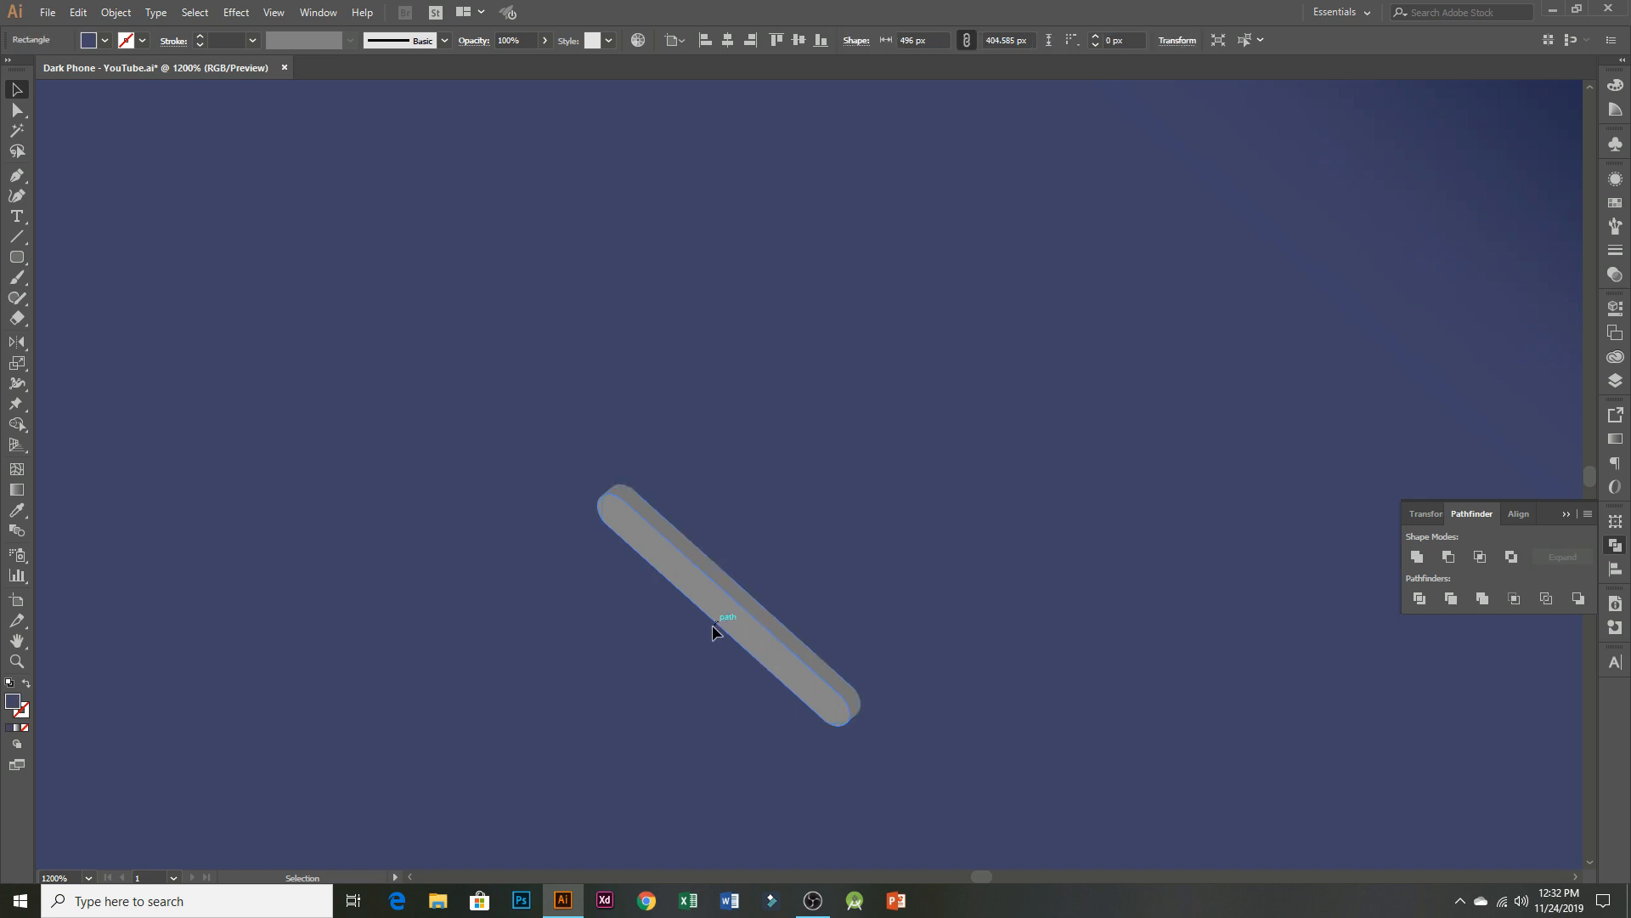
{"action": "left_click_drag", "start_coordinate": [715, 622], "coordinate": [682, 652]}
{"action": "key", "text": "ctrl+z"}
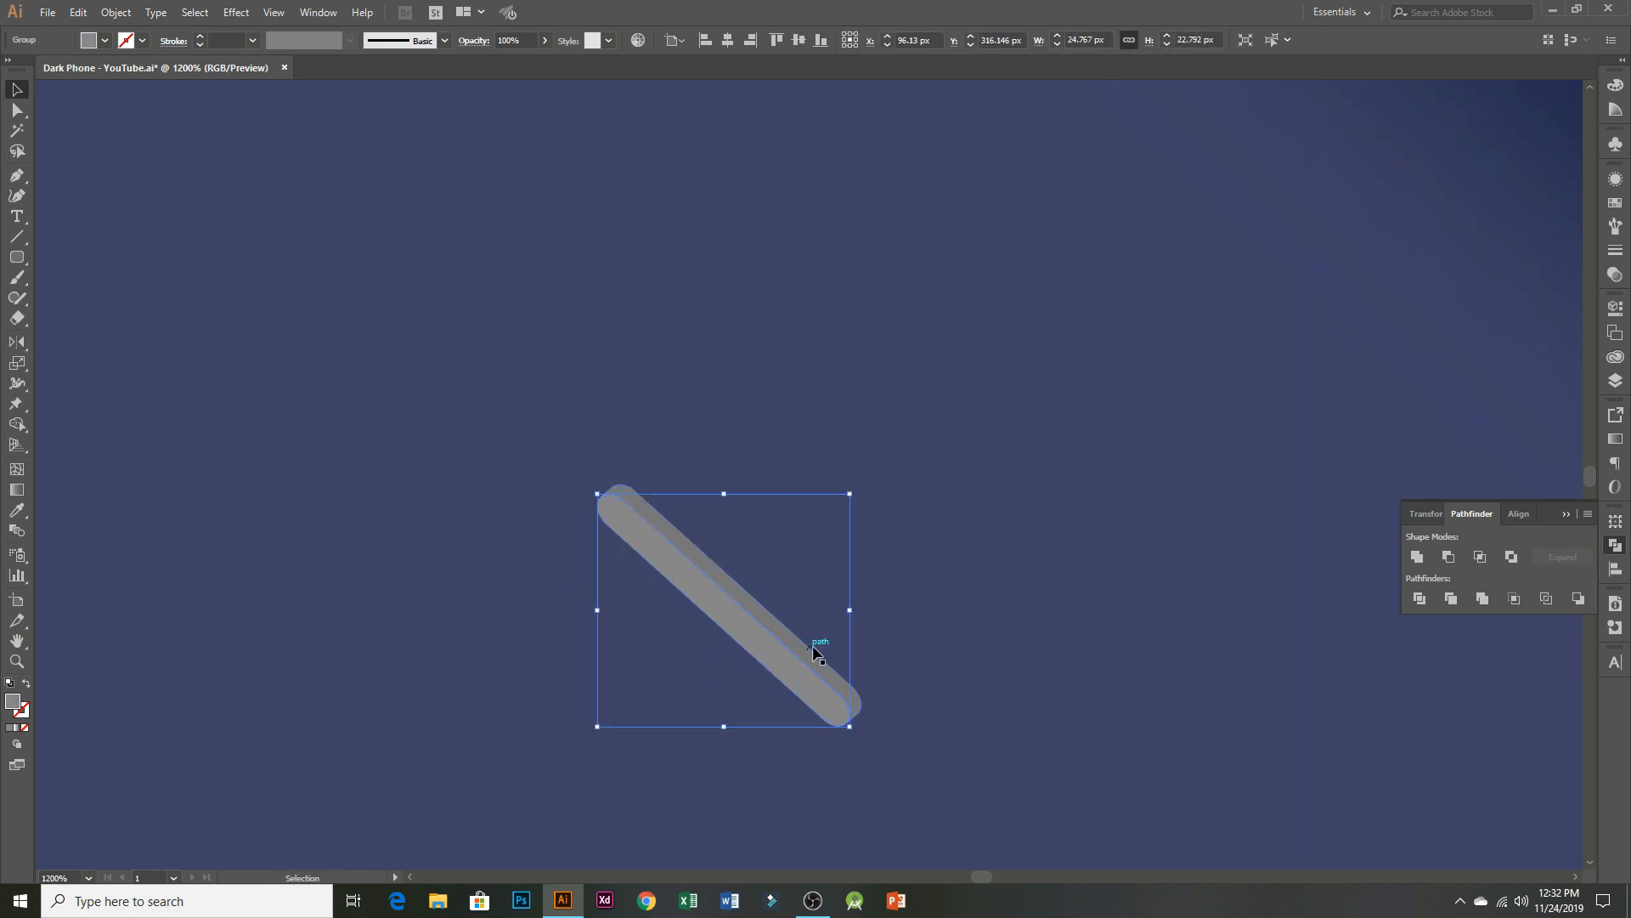
{"action": "scroll", "coordinate": [821, 653], "scroll_direction": "down", "scroll_amount": 4}
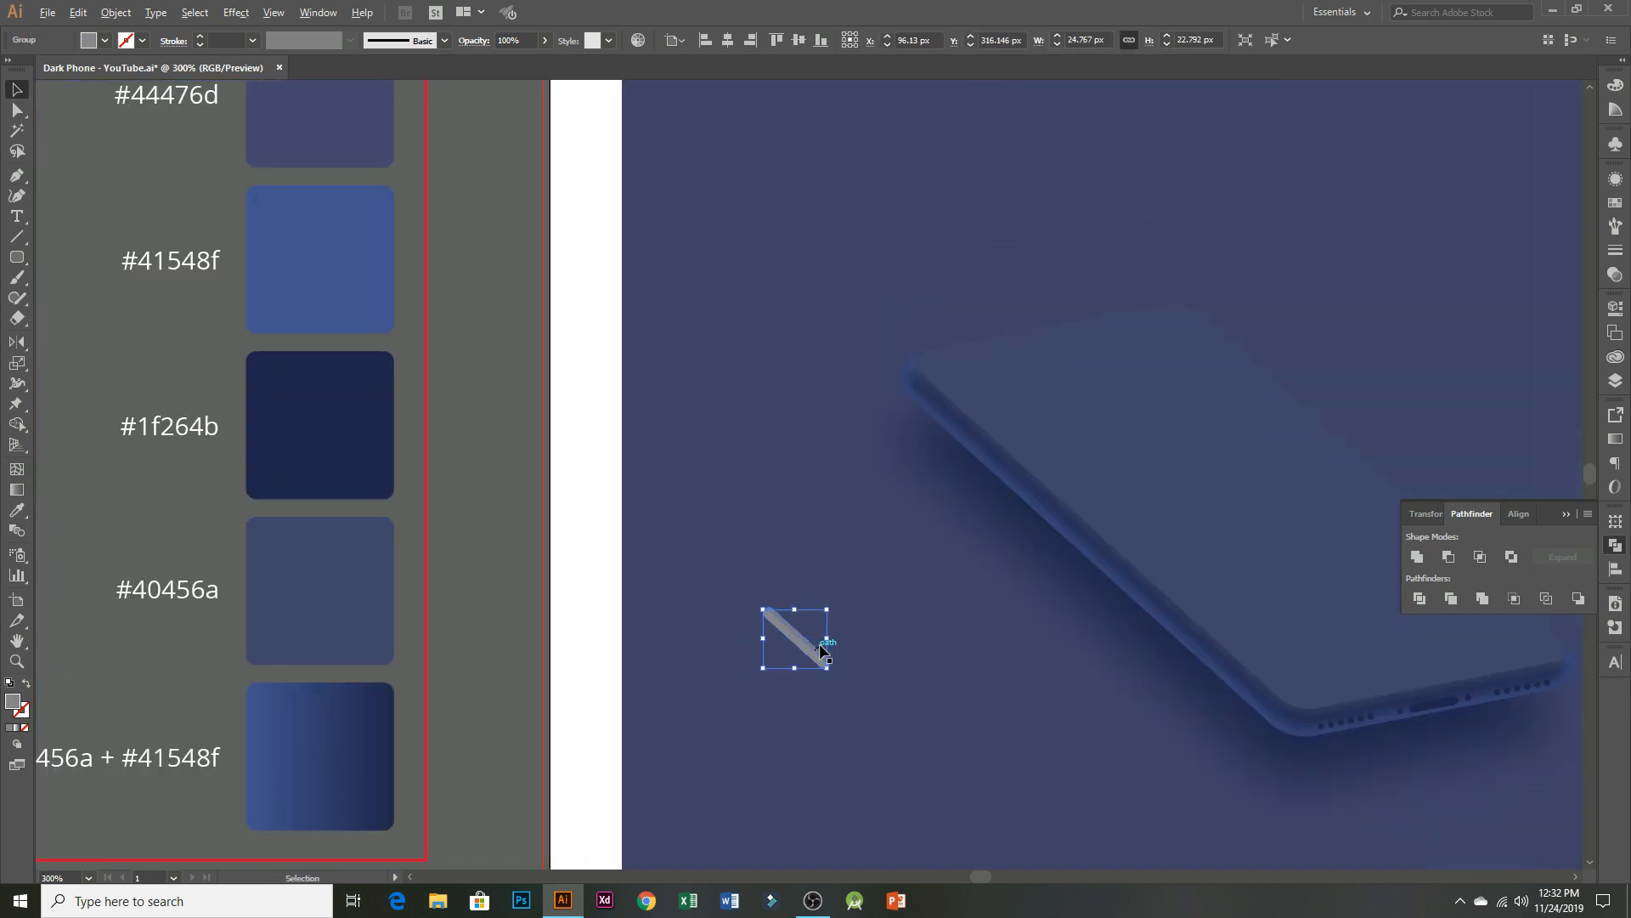
{"action": "key", "text": "i"}
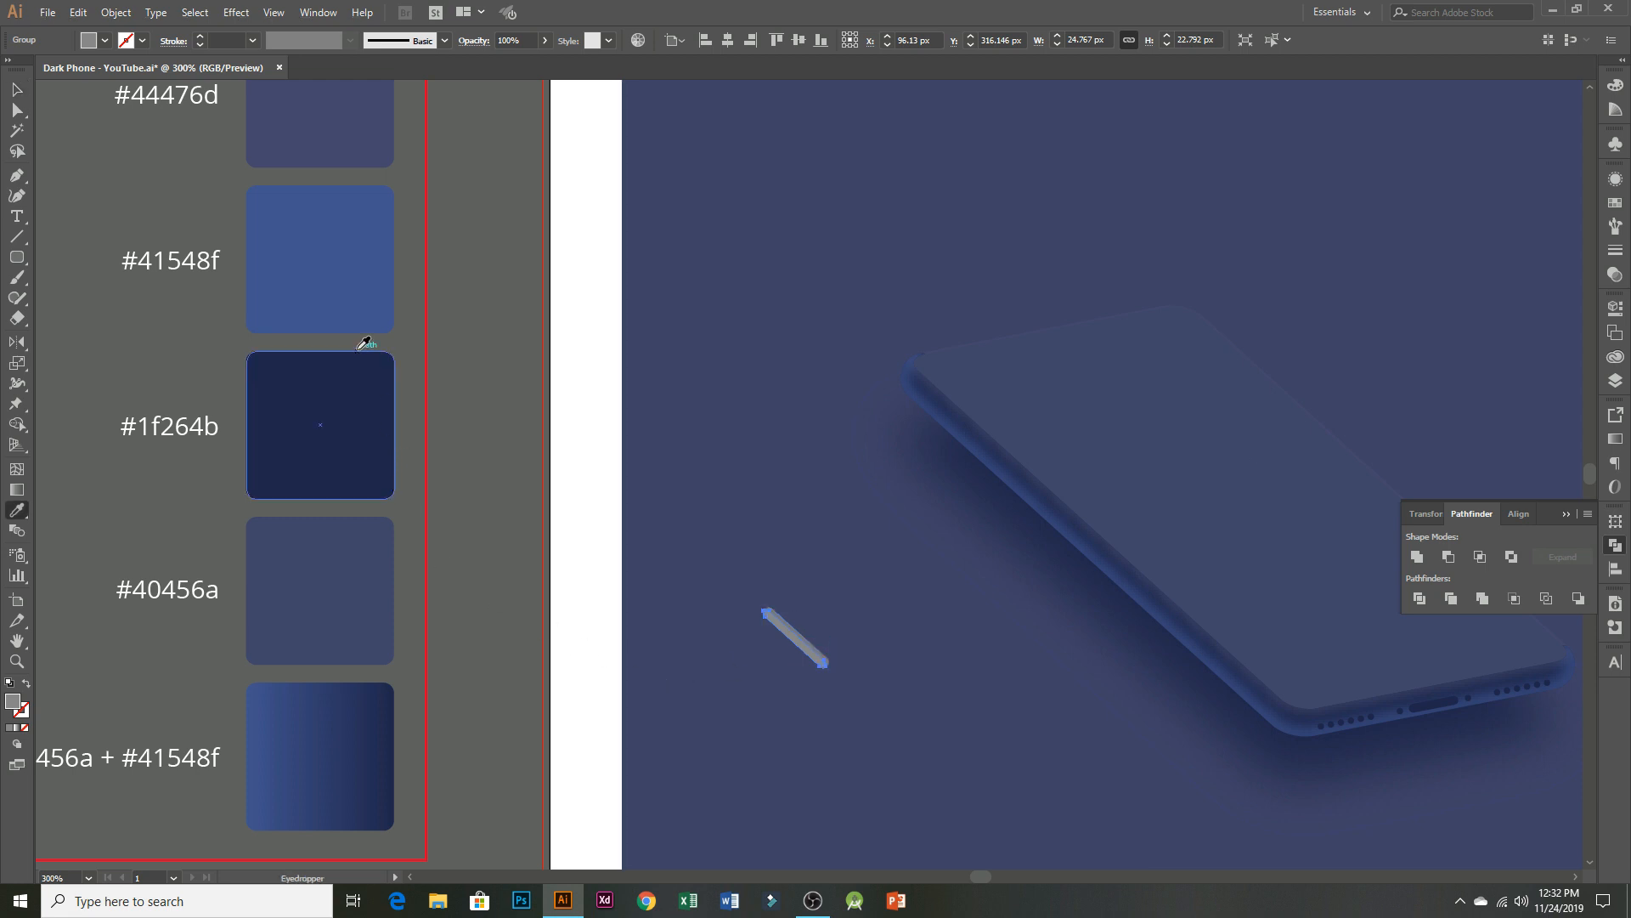
{"action": "left_click", "coordinate": [315, 733]}
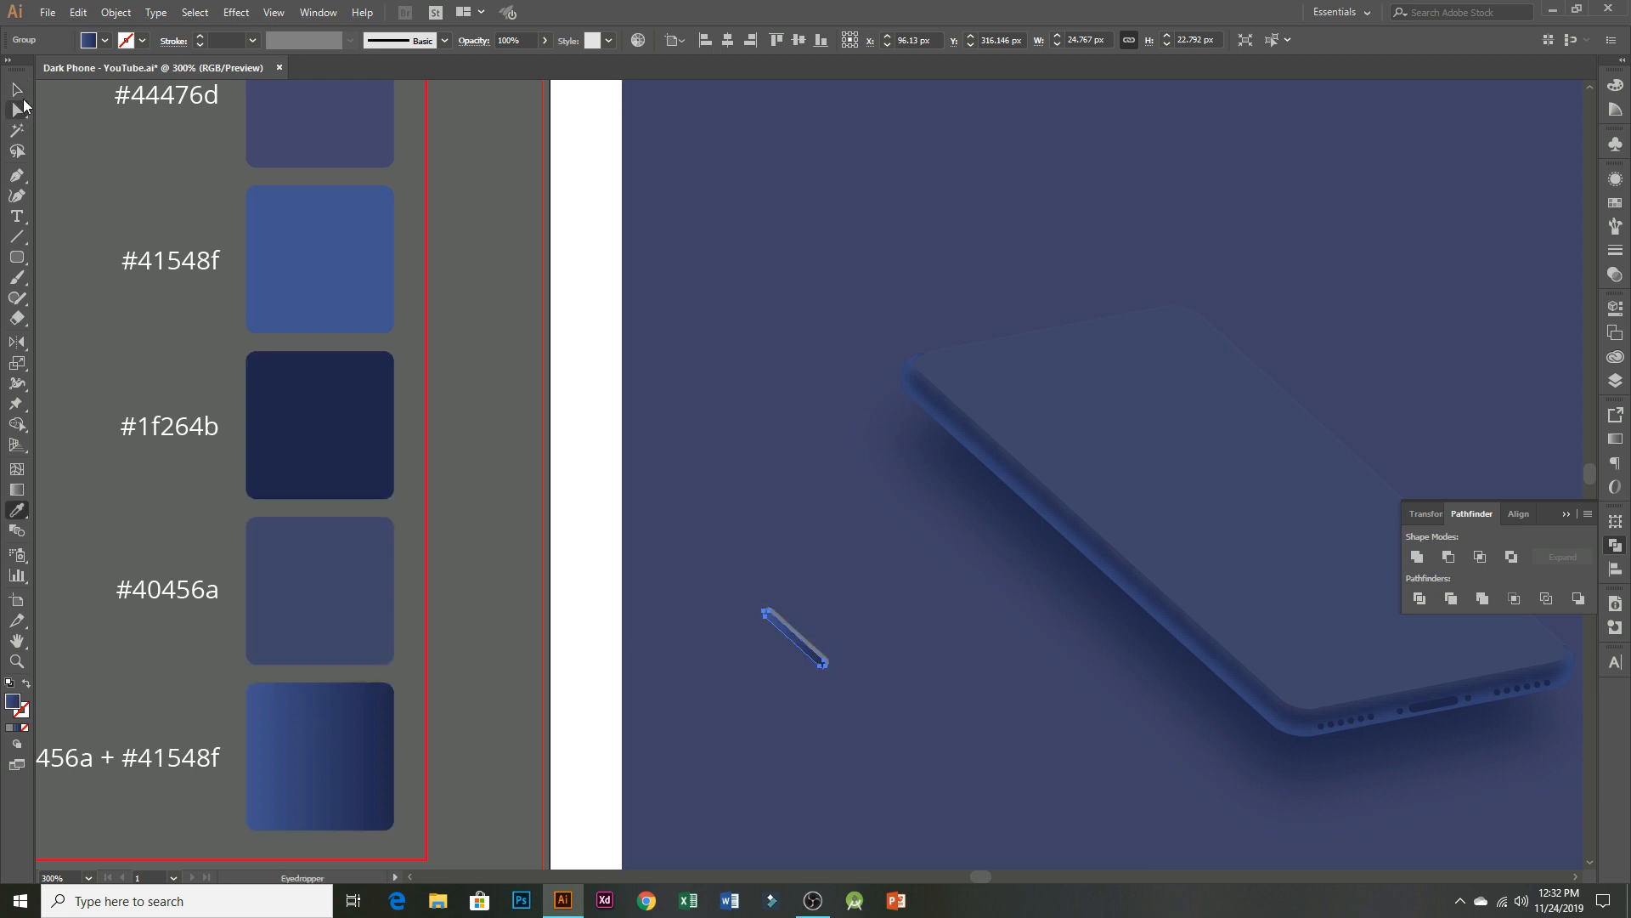
{"action": "left_click", "coordinate": [17, 90]}
- Fill the button's united side shape with the #1f264b colour sampled from the reference palette
{"action": "left_click", "coordinate": [831, 647]}
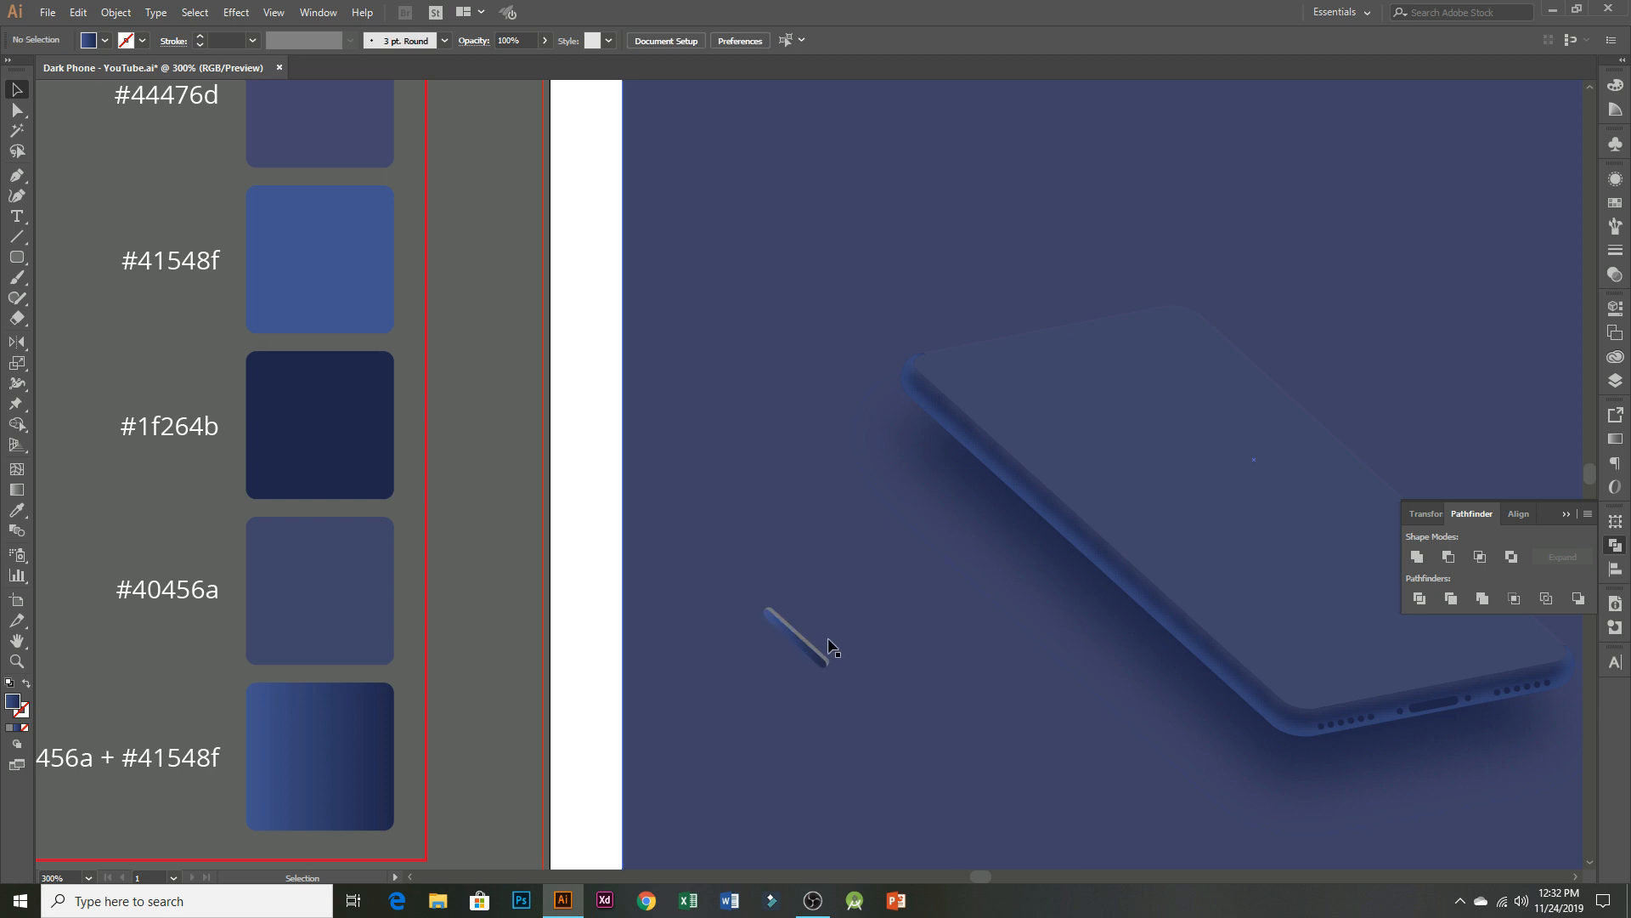
{"action": "left_click", "coordinate": [826, 651]}
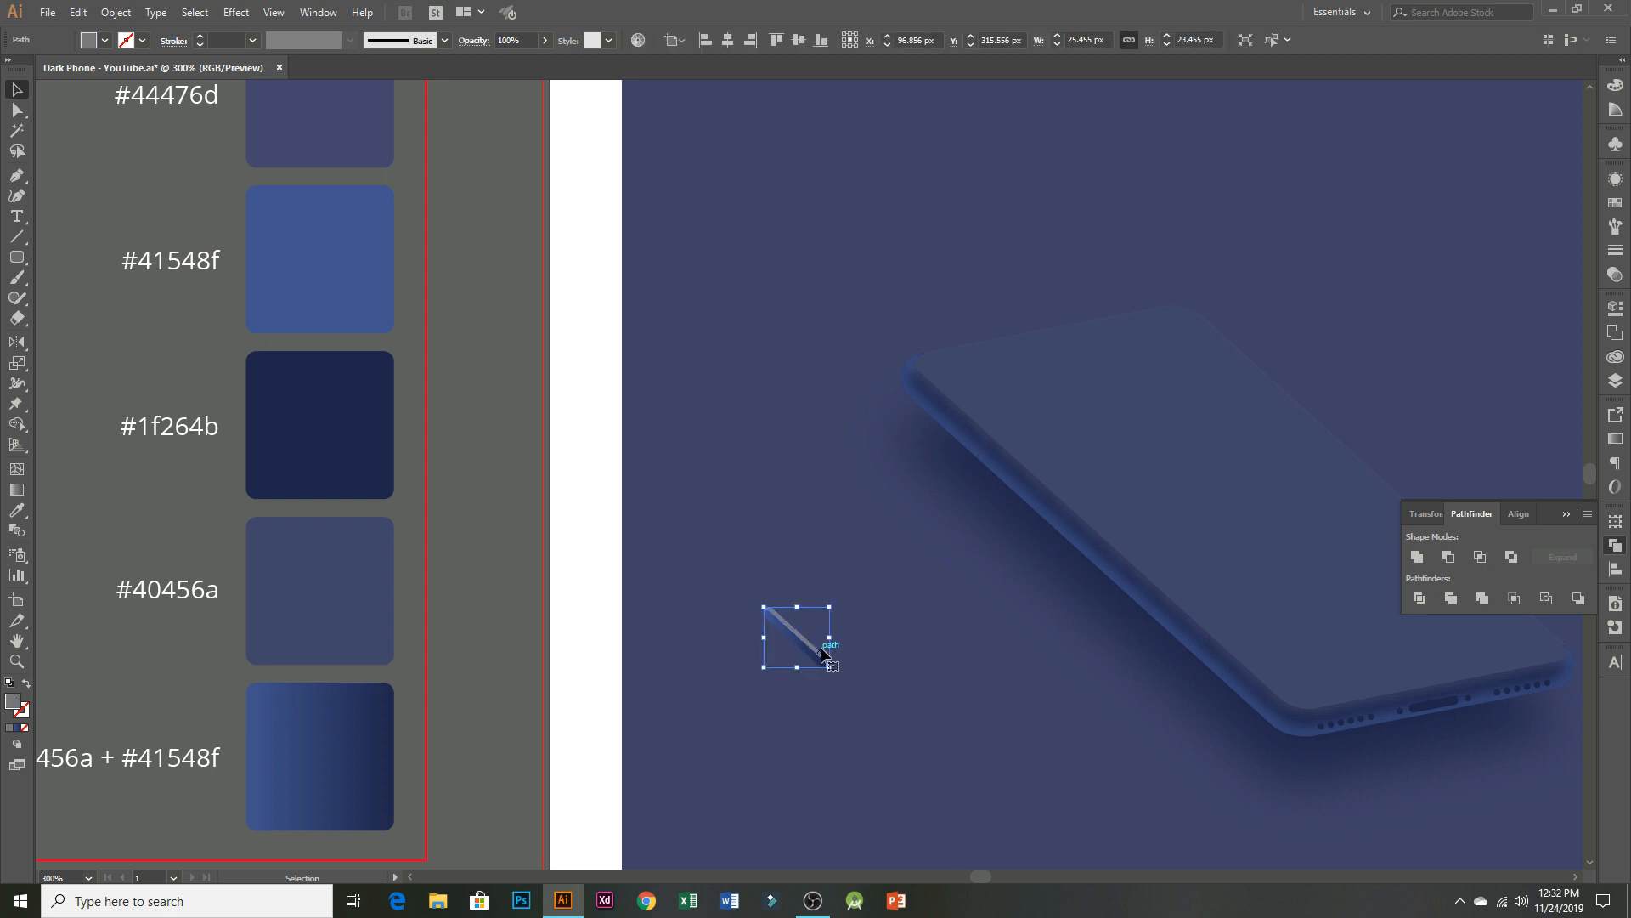
{"action": "key", "text": "i"}
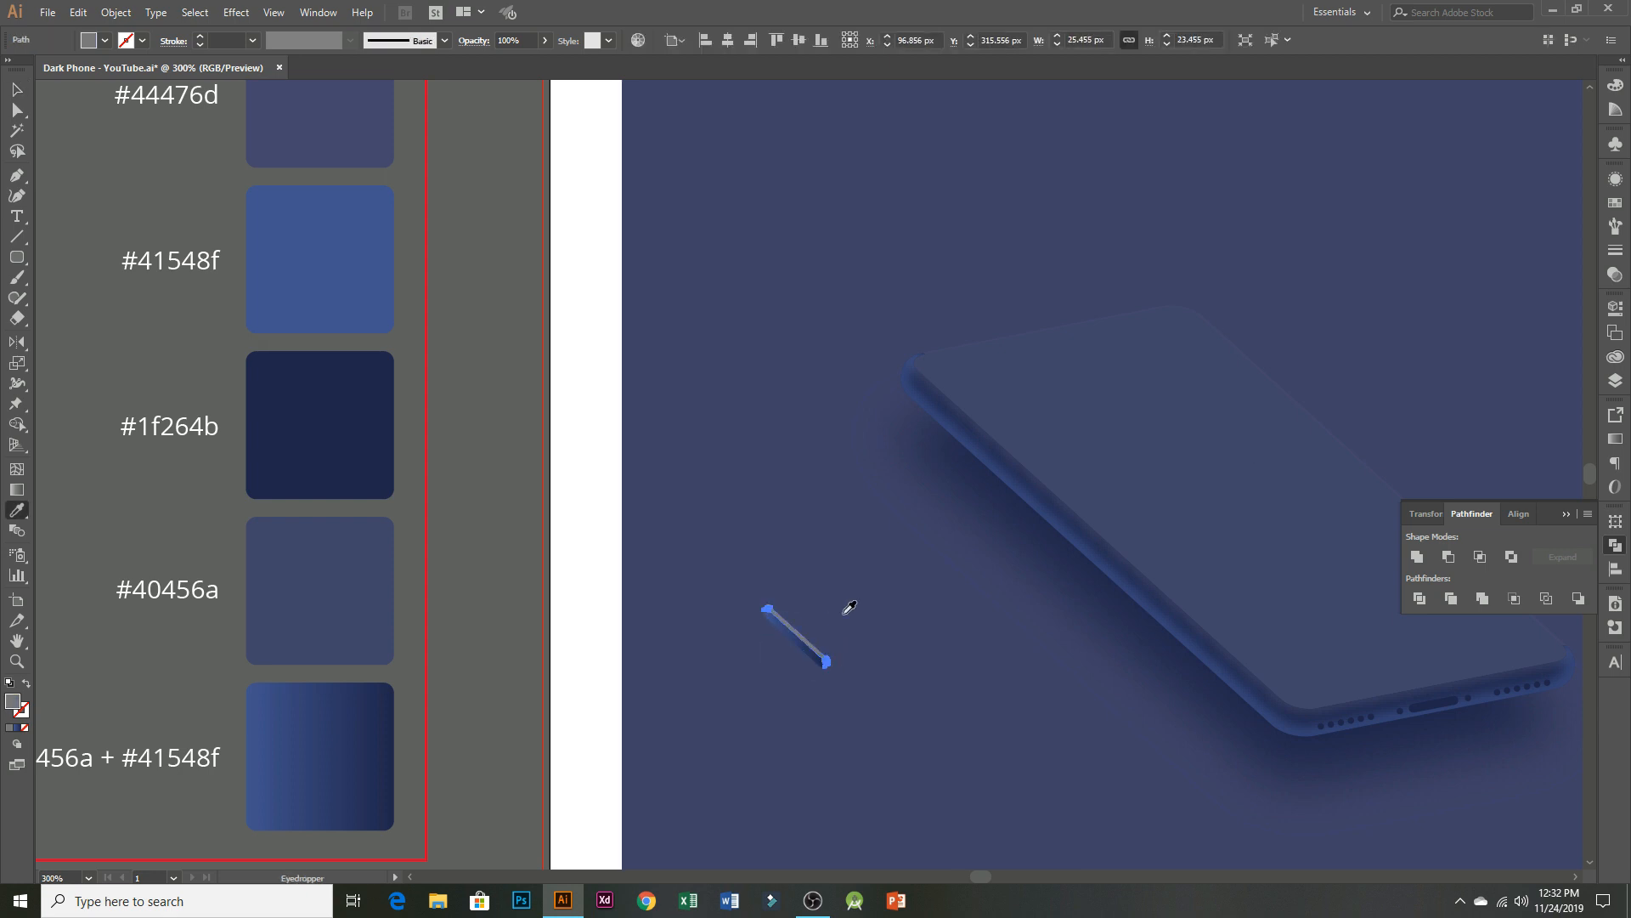
{"action": "left_click", "coordinate": [350, 433]}
{"action": "left_click", "coordinate": [17, 89]}
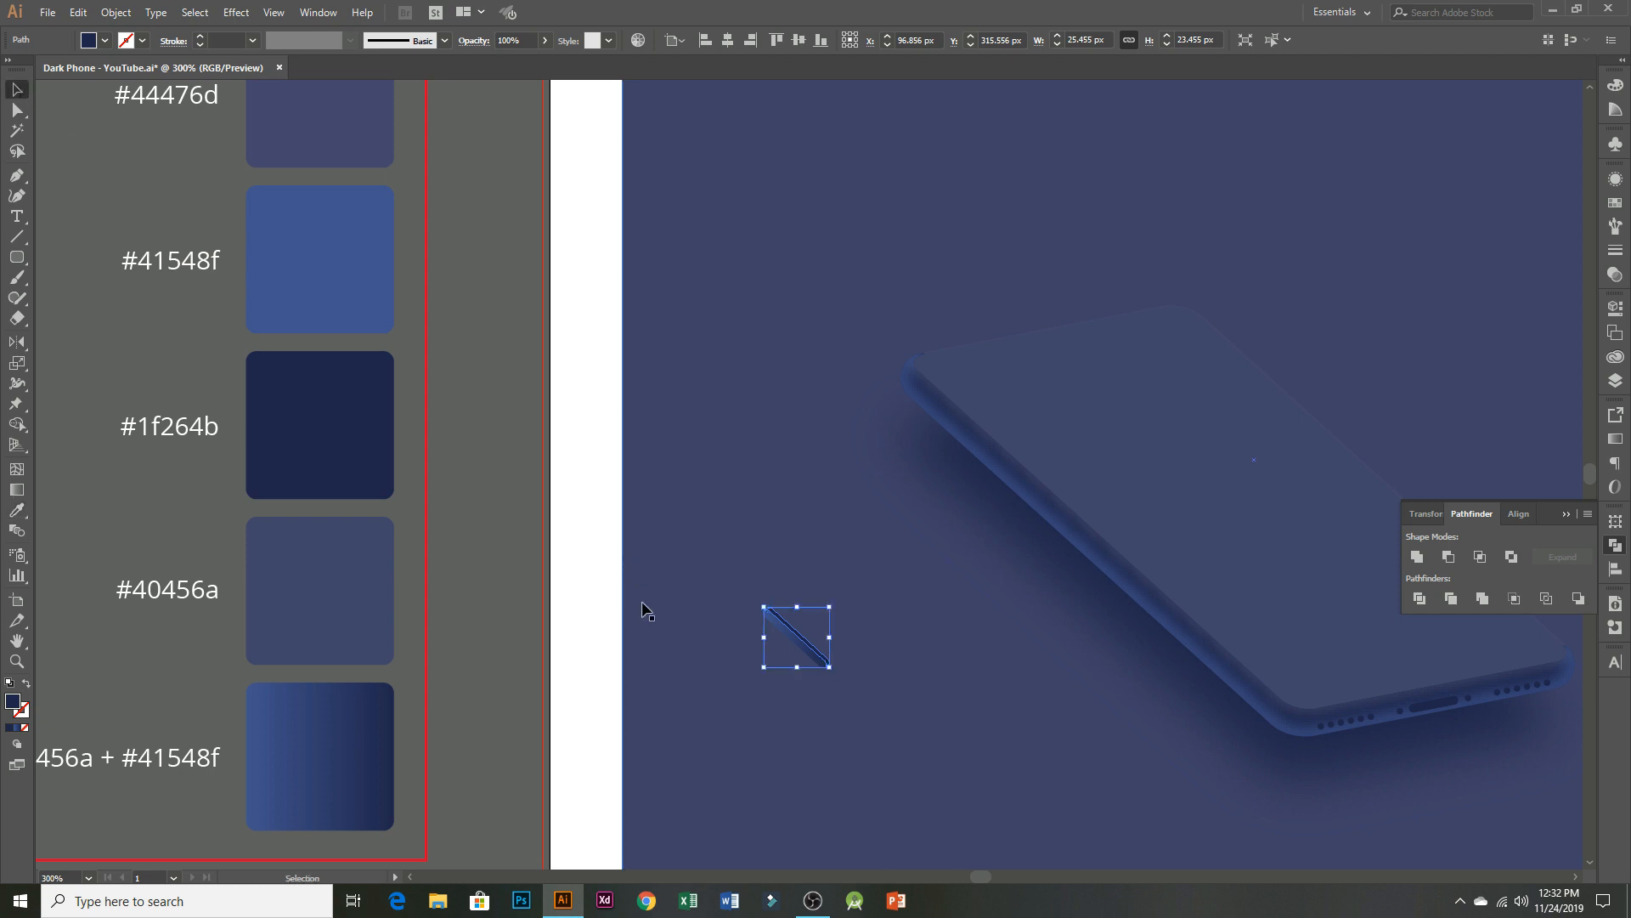
{"action": "left_click", "coordinate": [629, 650]}
- Redirect the front face's gradient across the button's width, with blue along the lower edge and navy along the upper edge
{"action": "scroll", "coordinate": [822, 658], "scroll_direction": "up", "scroll_amount": 5}
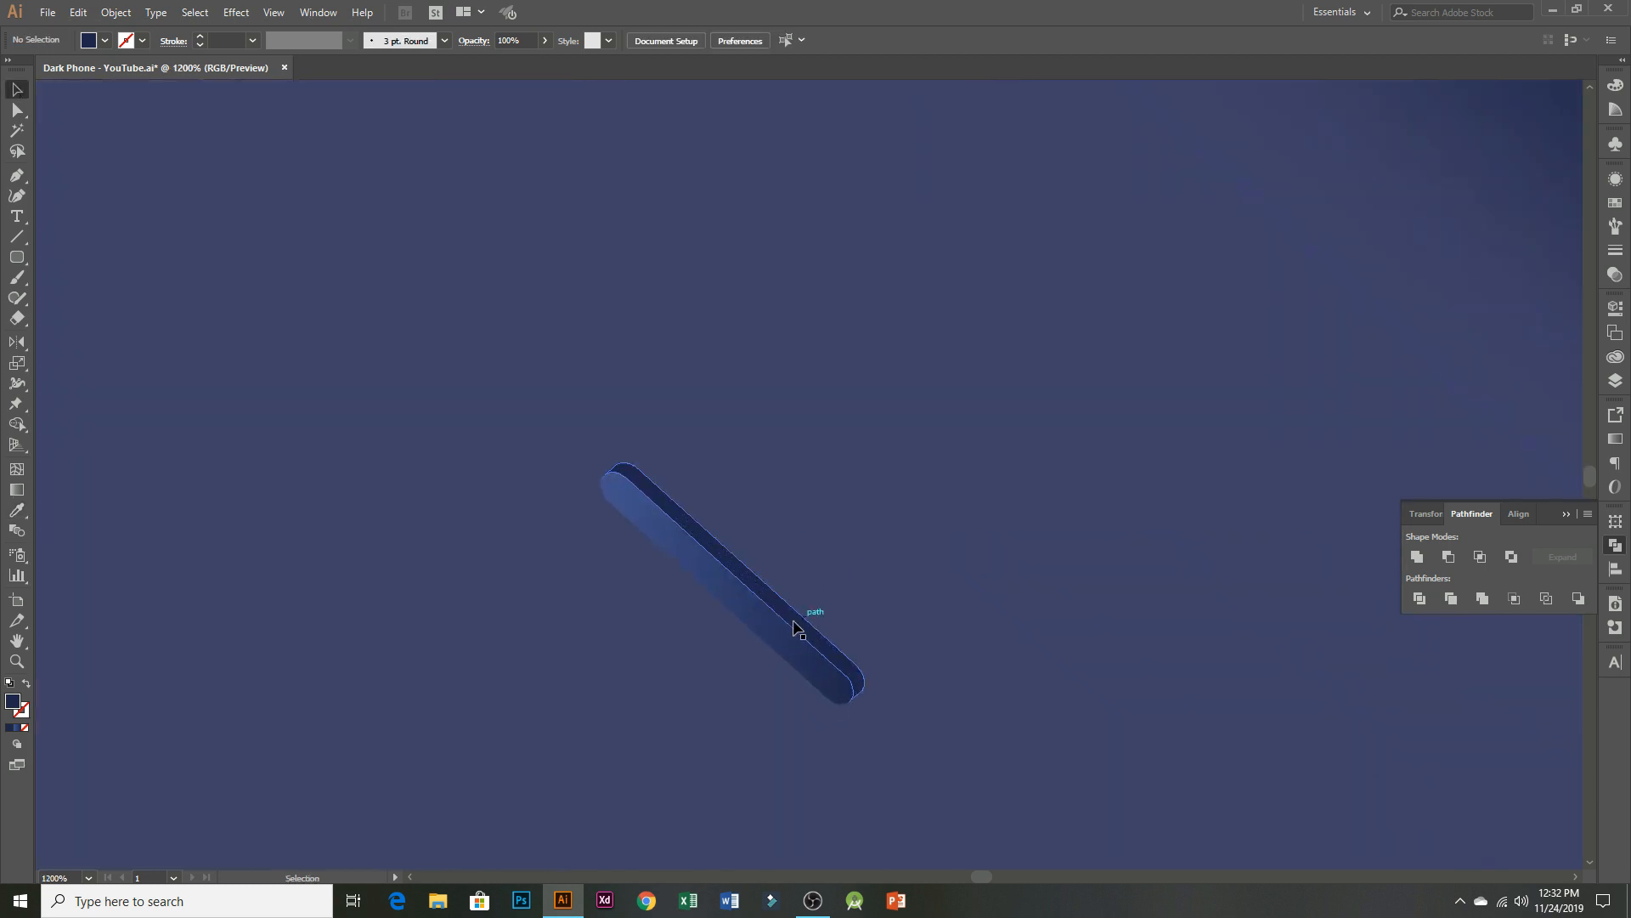
{"action": "left_click", "coordinate": [756, 627]}
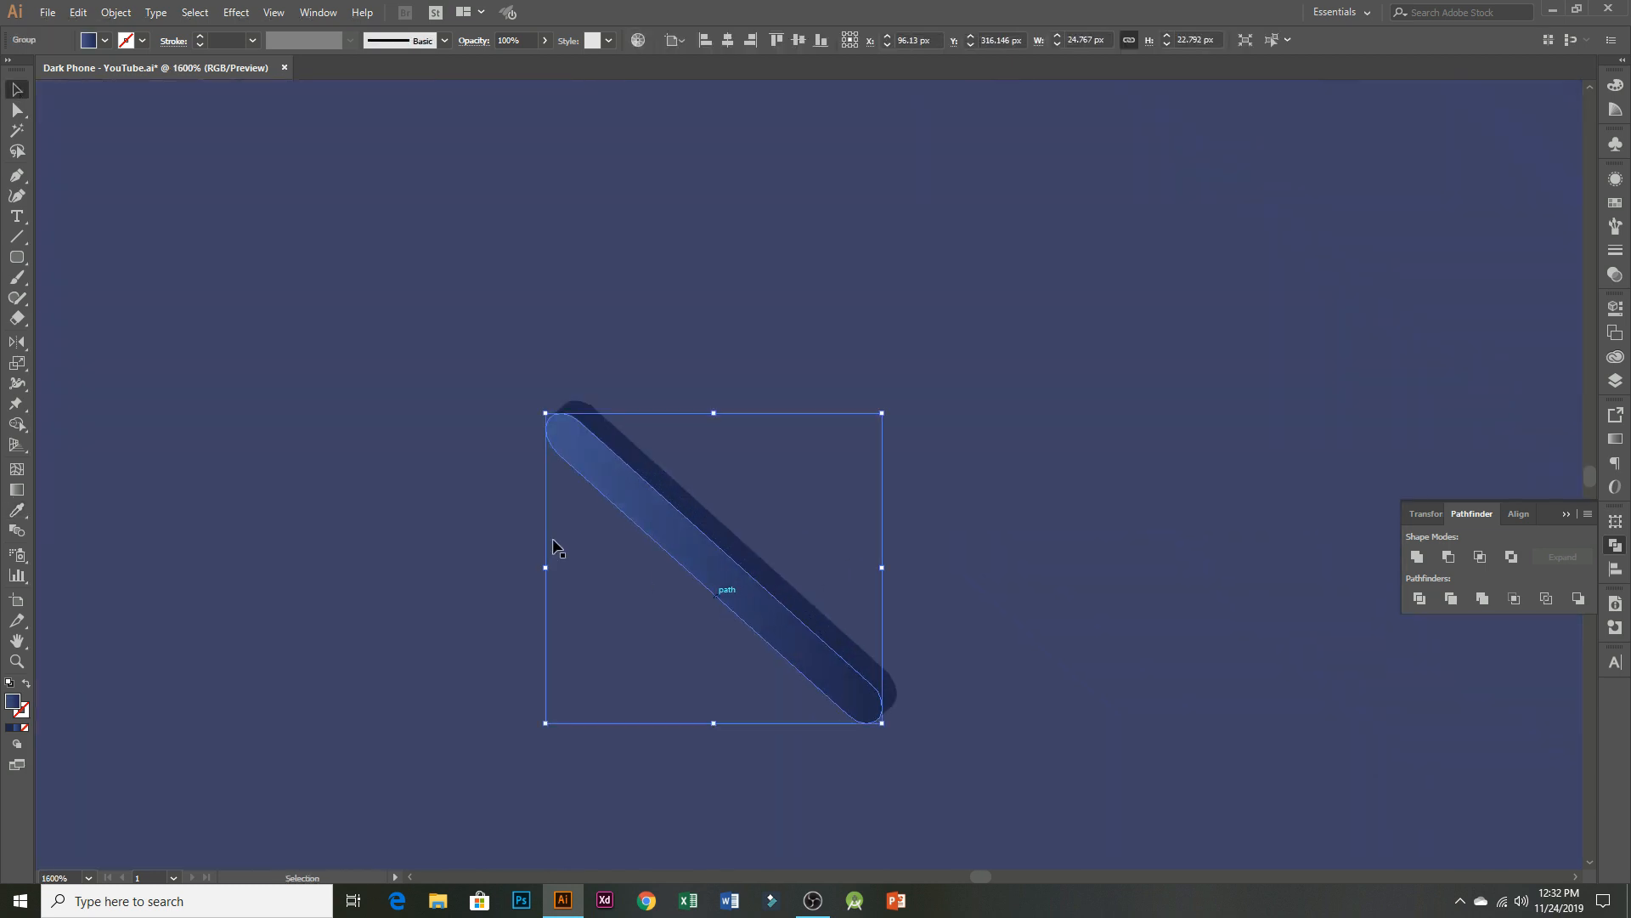
{"action": "left_click", "coordinate": [17, 491]}
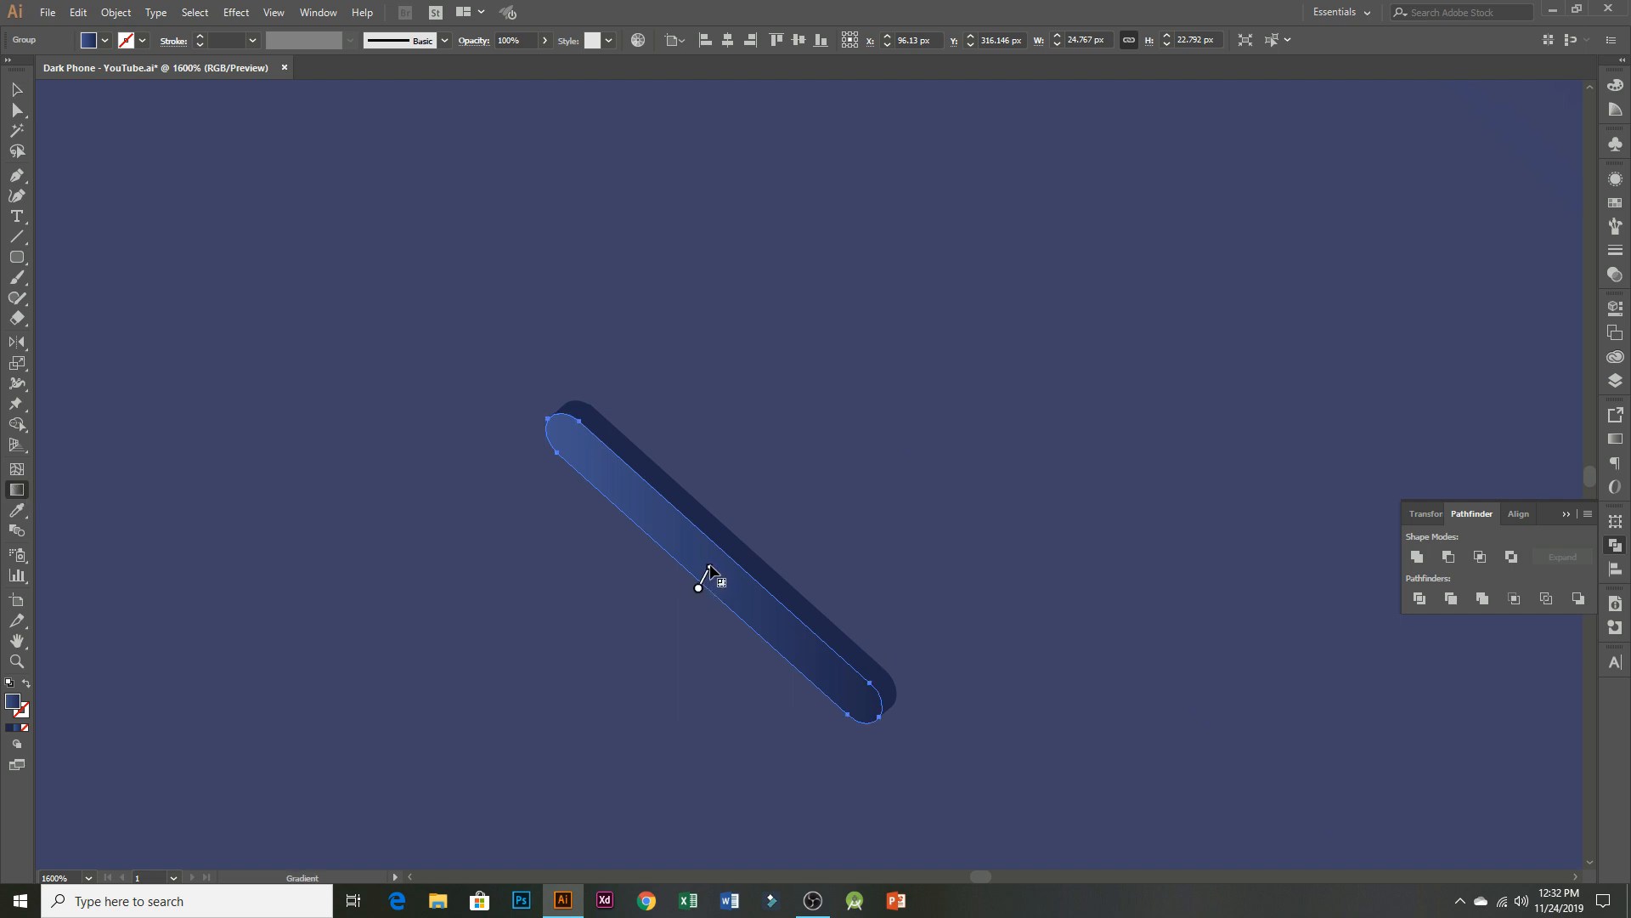
{"action": "left_click_drag", "start_coordinate": [724, 552], "coordinate": [718, 545]}
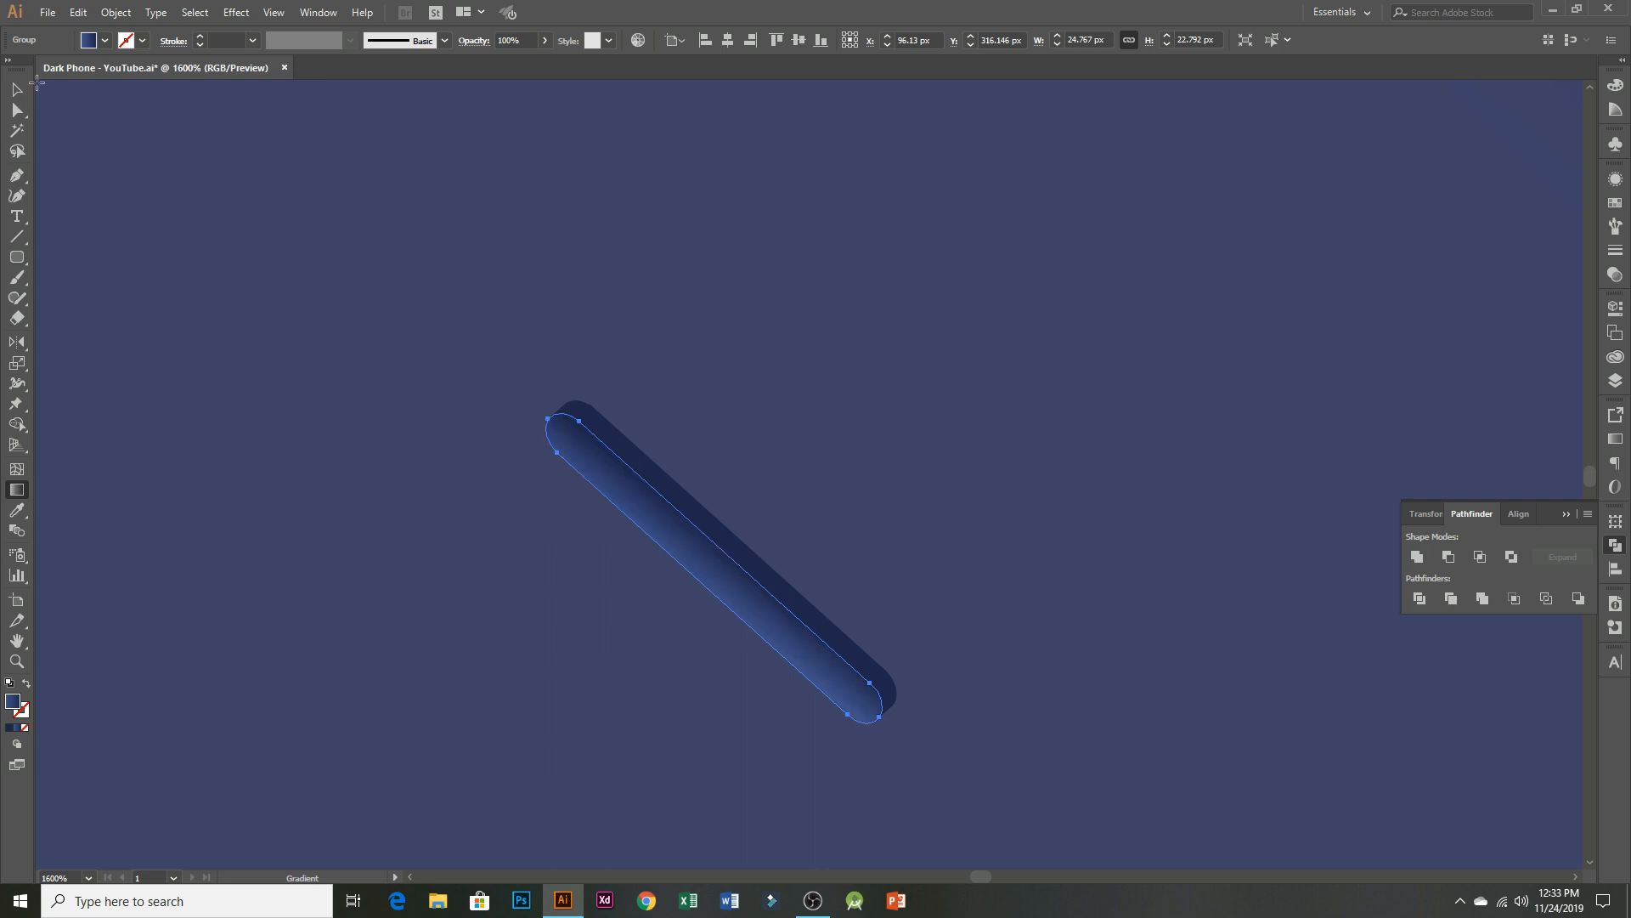
{"action": "left_click", "coordinate": [25, 92]}
- Group the button's gradient front face with its dark side shape
{"action": "scroll", "coordinate": [635, 685], "scroll_direction": "down", "scroll_amount": 3}
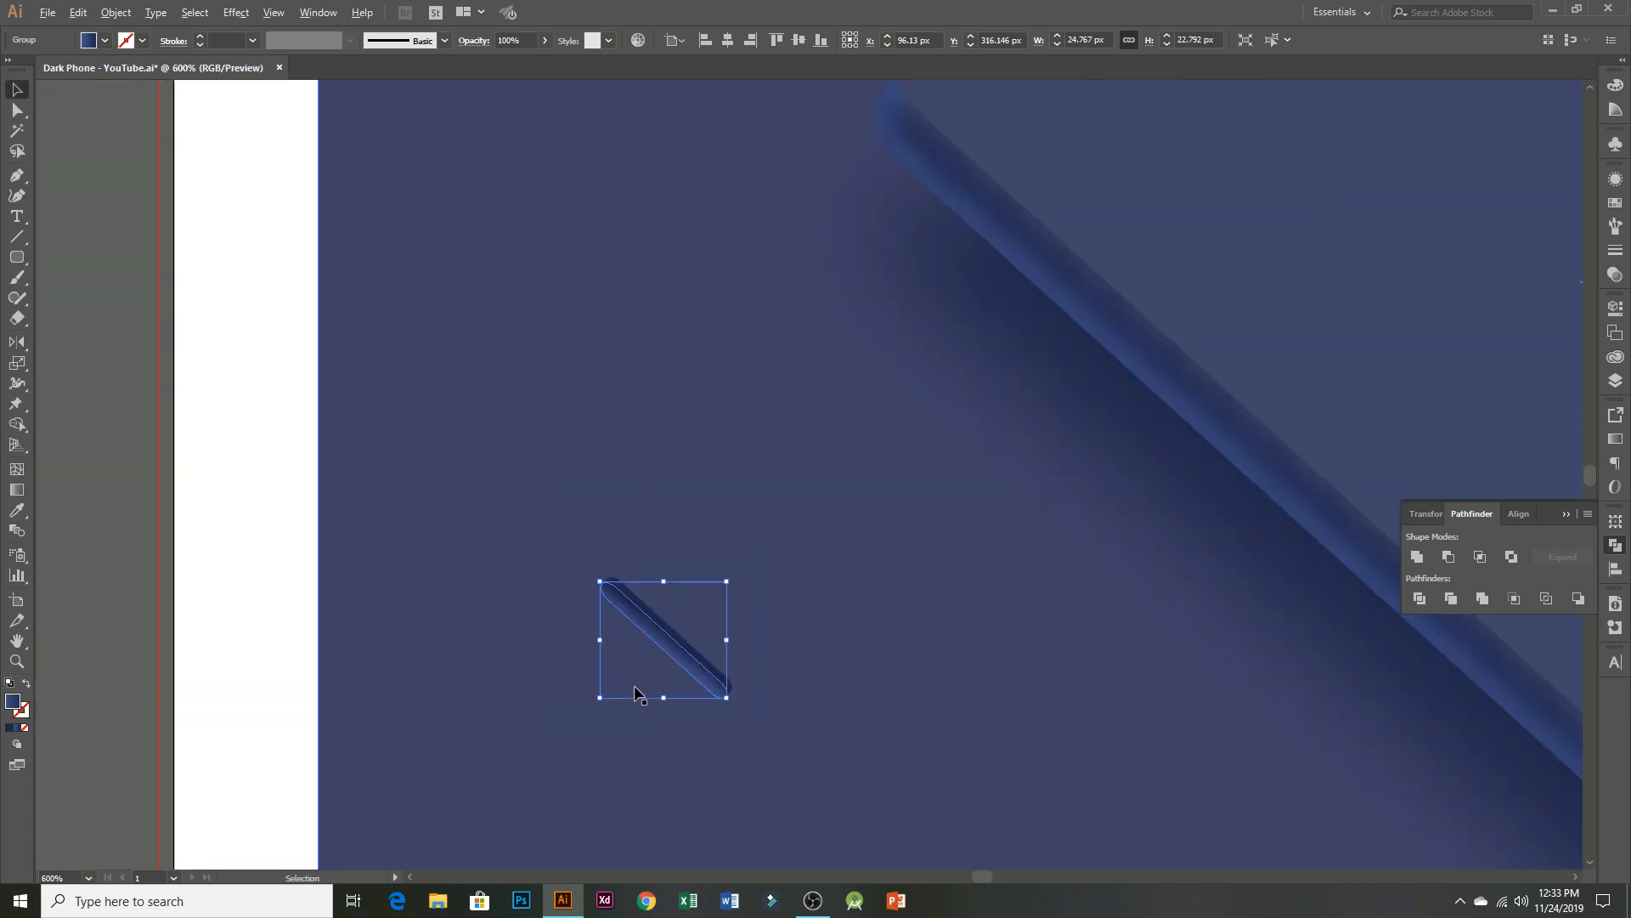
{"action": "left_click", "coordinate": [695, 648], "text": "shift"}
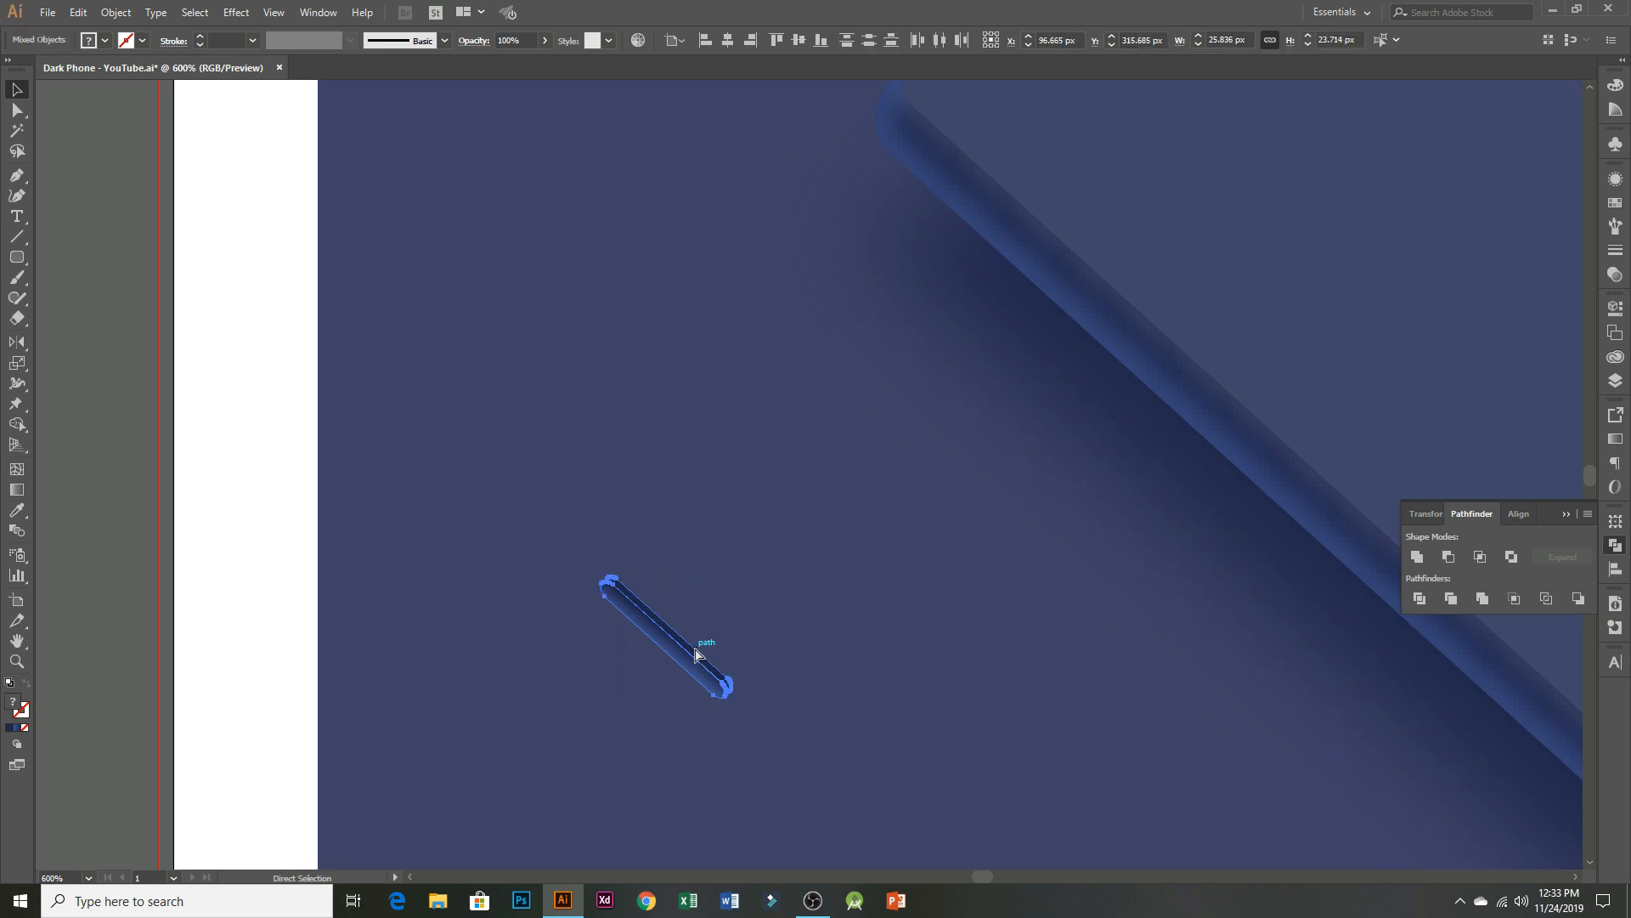
{"action": "key", "text": "ctrl+g"}
{"action": "left_click", "coordinate": [688, 694]}
{"action": "scroll", "coordinate": [688, 694], "scroll_direction": "down", "scroll_amount": 1}
- Place the grouped button on the phone's long side edge, near the upper-left corner
{"action": "left_click", "coordinate": [686, 672]}
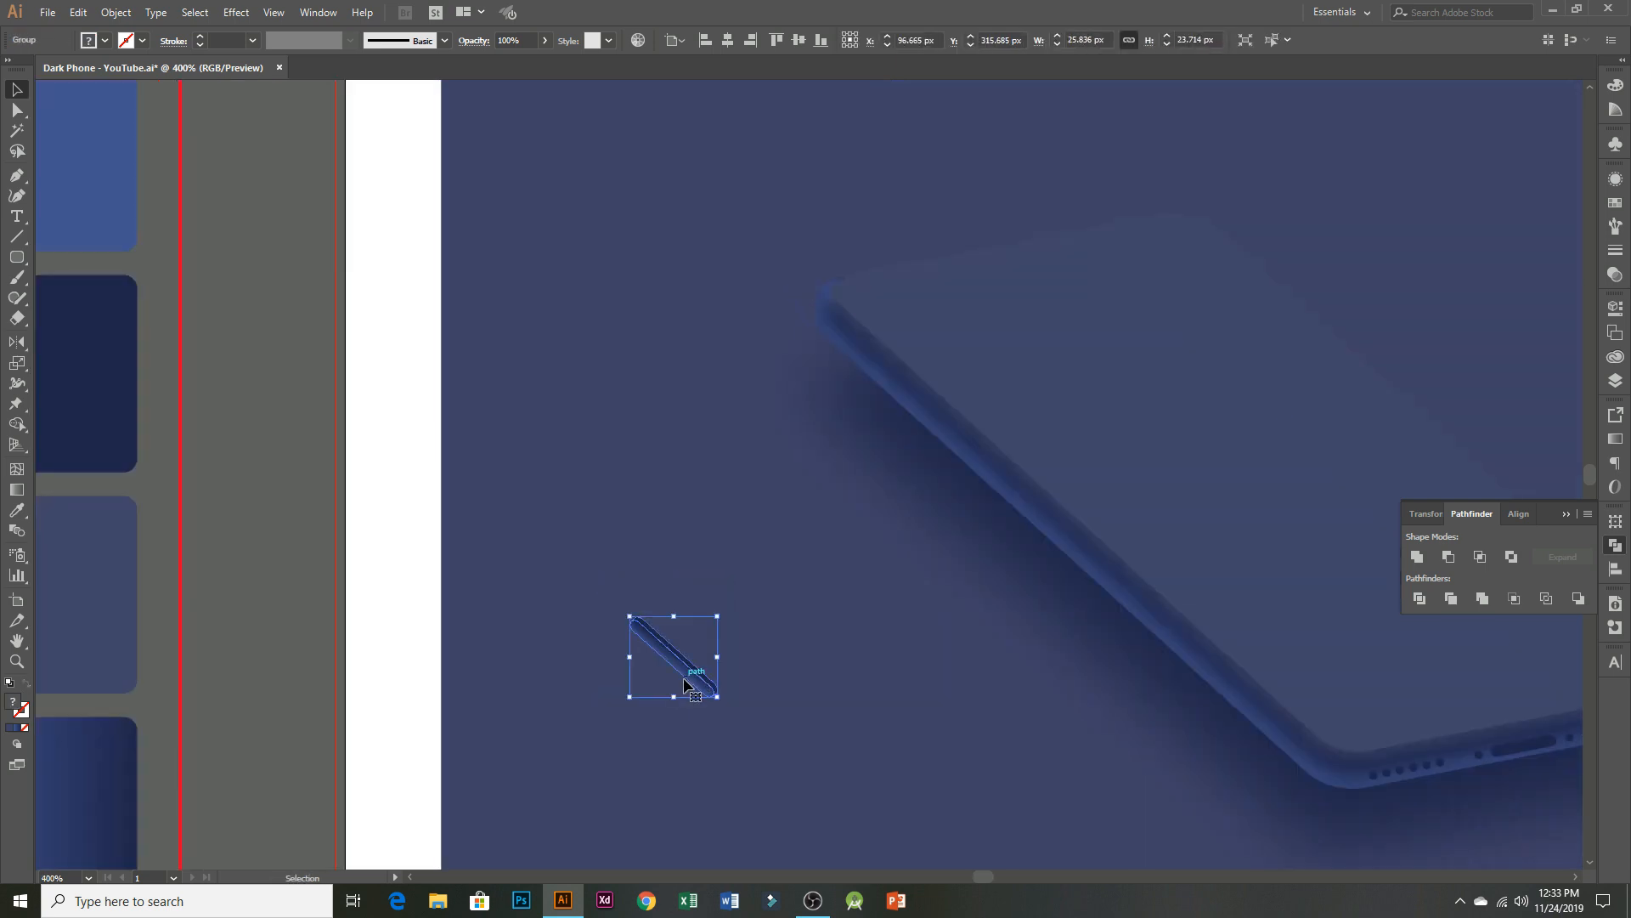
{"action": "left_click_drag", "start_coordinate": [798, 670], "coordinate": [499, 689]}
{"action": "left_click_drag", "start_coordinate": [357, 697], "coordinate": [637, 486]}
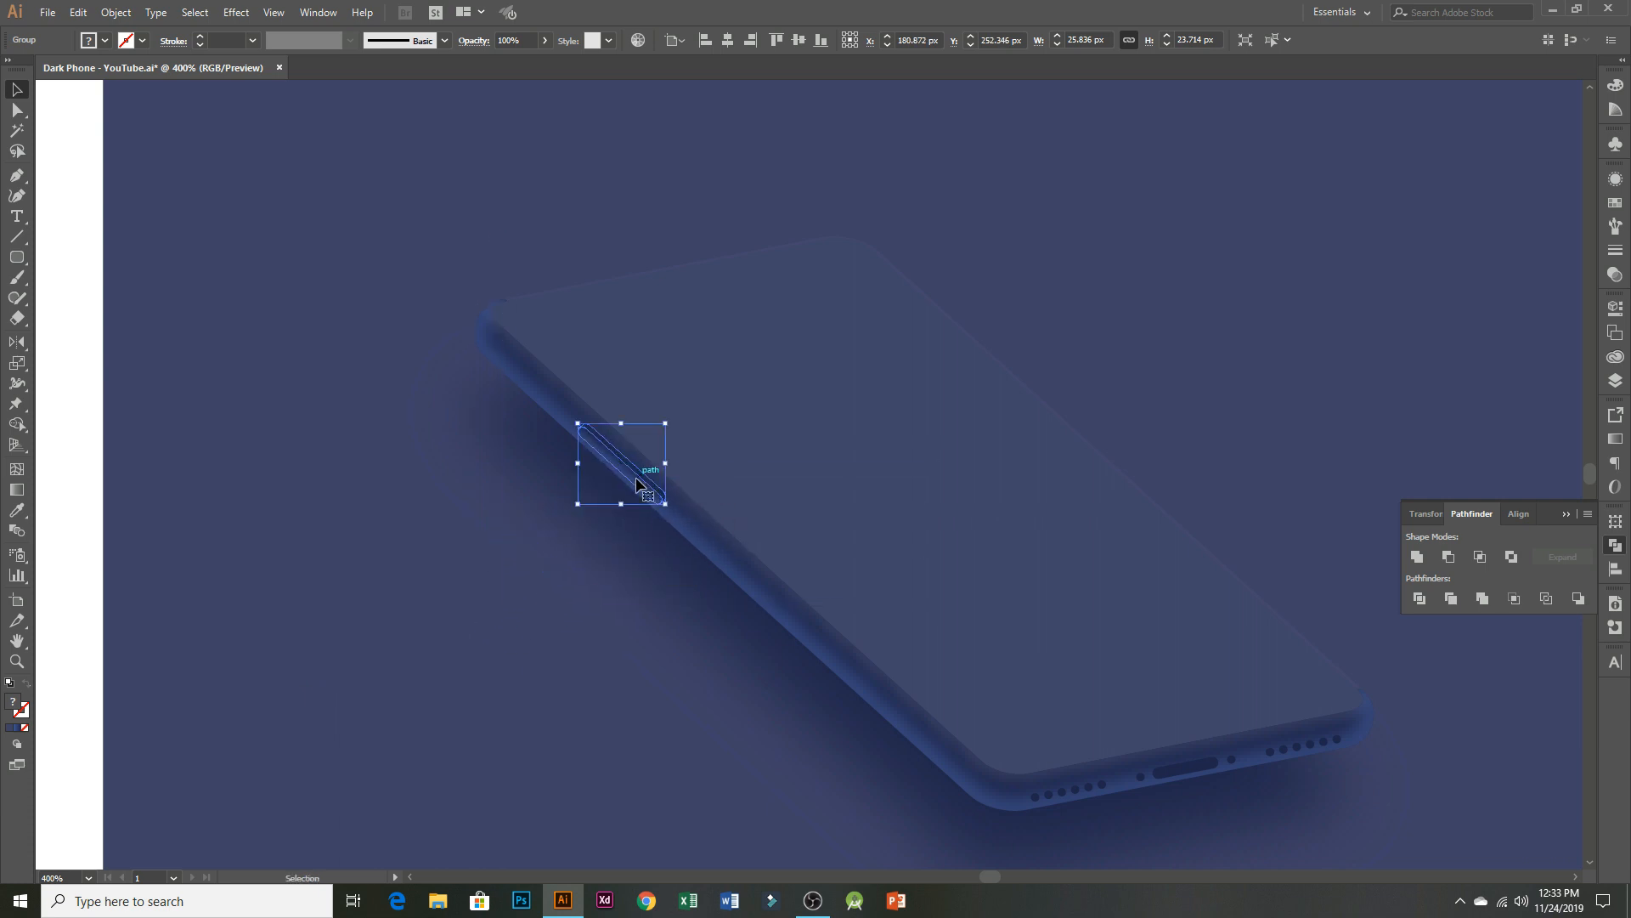
{"action": "left_click", "coordinate": [74, 575]}
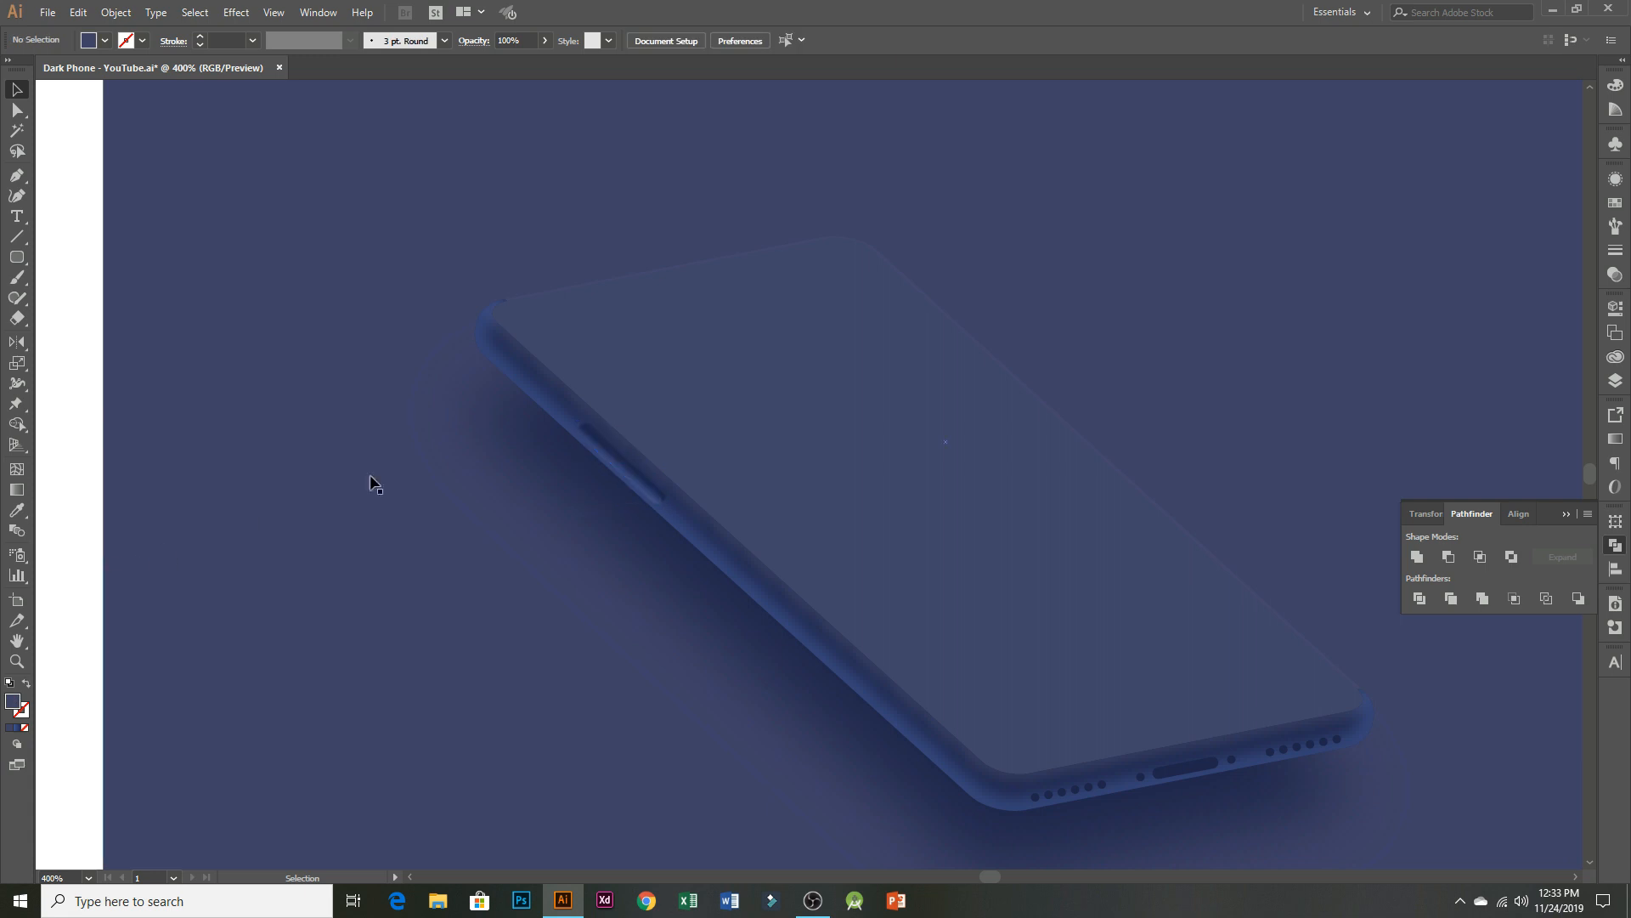
- Nudge the button slightly up and left so it sits within the thickness of the phone's side edge
{"action": "scroll", "coordinate": [629, 396], "scroll_direction": "up", "scroll_amount": 2}
{"action": "scroll", "coordinate": [629, 483], "scroll_direction": "up", "scroll_amount": 1}
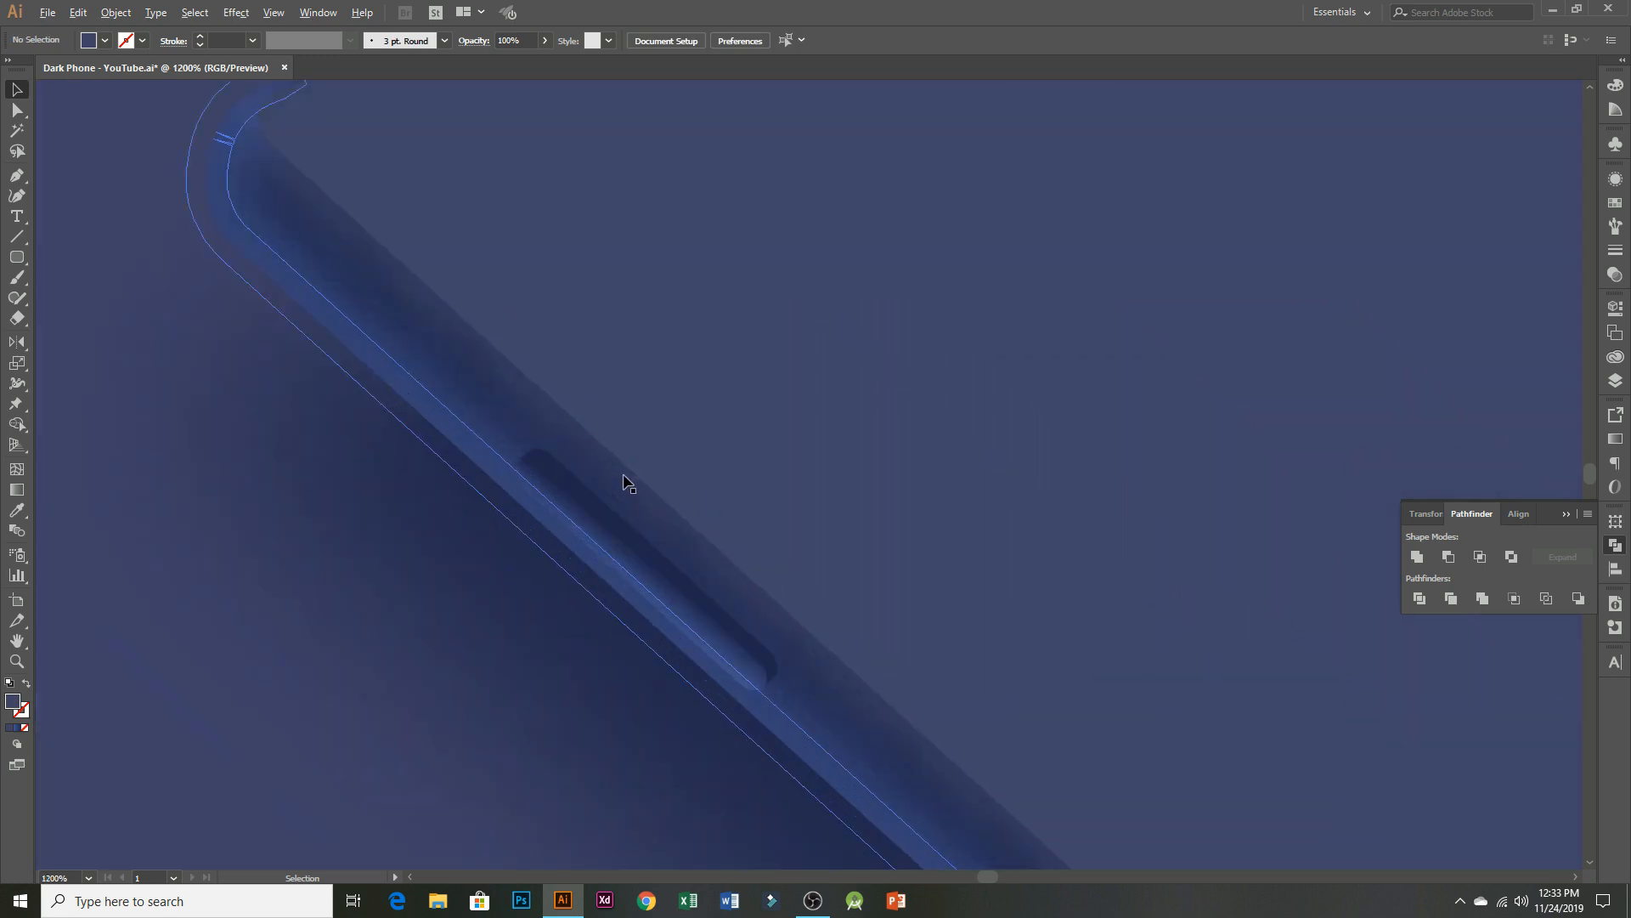
{"action": "left_click_drag", "start_coordinate": [632, 568], "coordinate": [610, 540]}
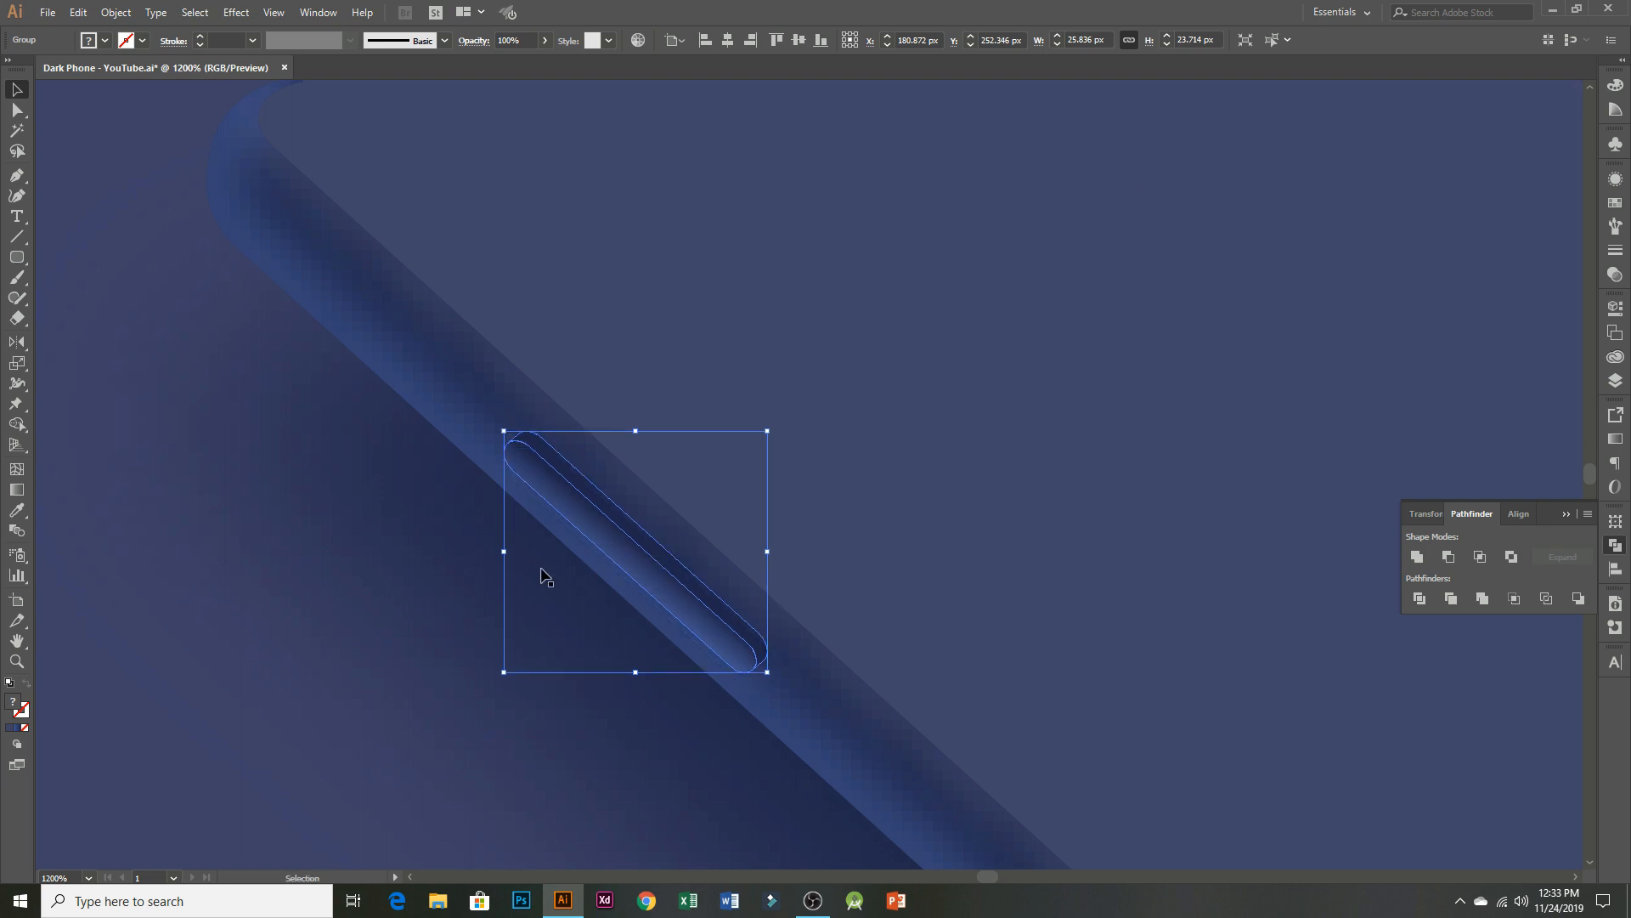
{"action": "left_click", "coordinate": [434, 598]}
- Shift the button slightly along the phone's side edge towards the upper-left corner
{"action": "scroll", "coordinate": [544, 603], "scroll_direction": "down", "scroll_amount": 3}
{"action": "left_click", "coordinate": [158, 593]}
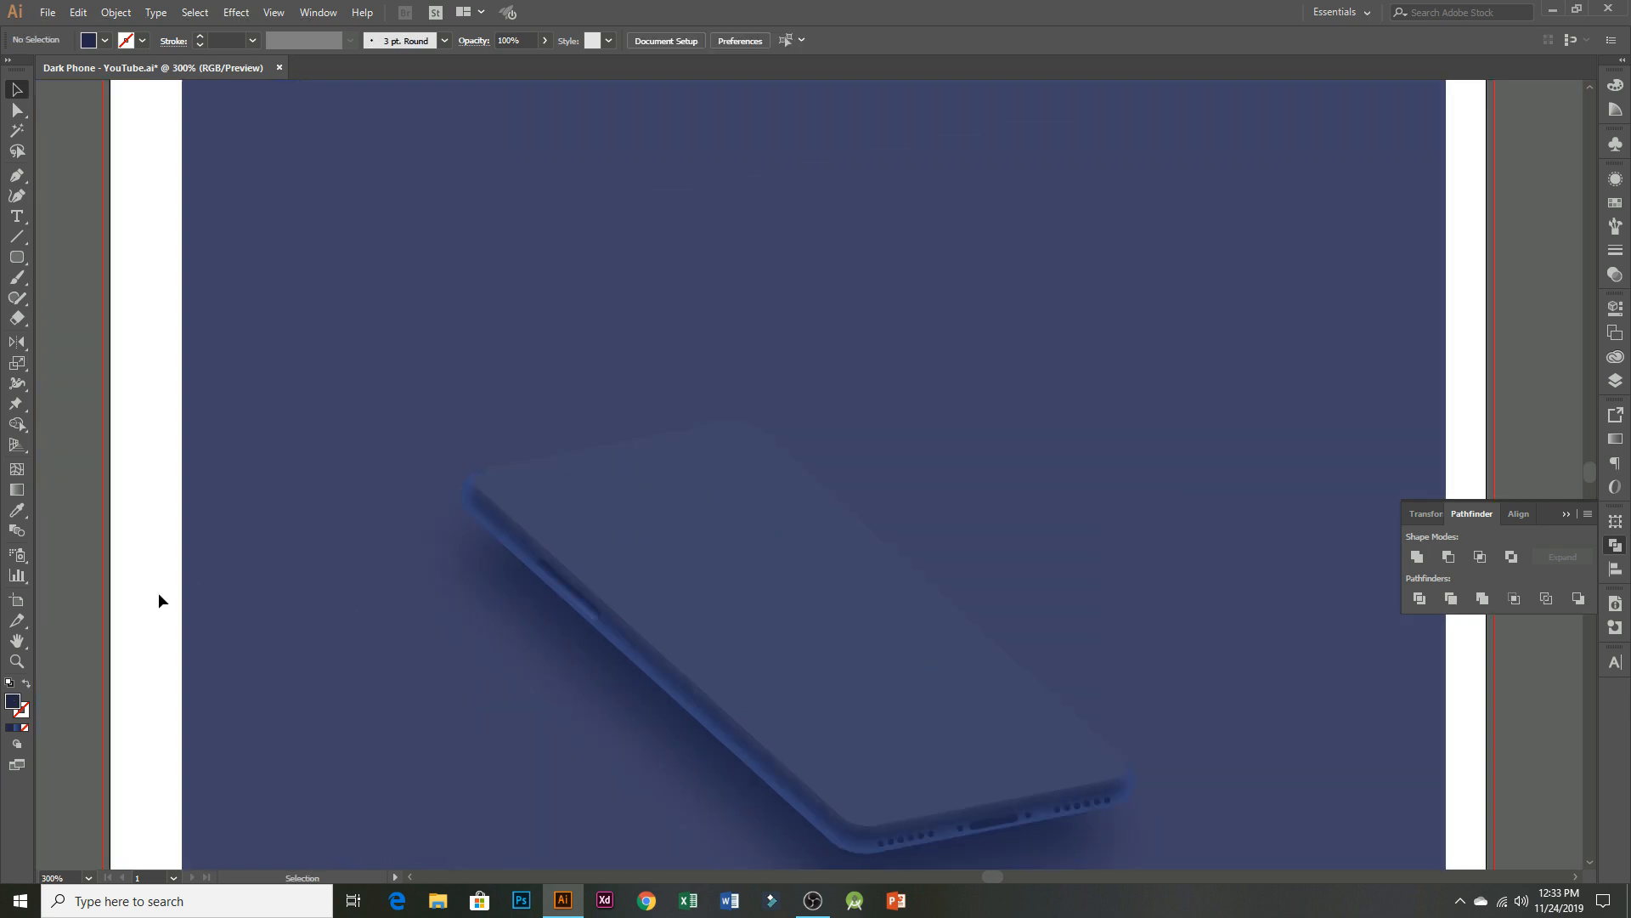
{"action": "scroll", "coordinate": [238, 648], "scroll_direction": "up", "scroll_amount": 3}
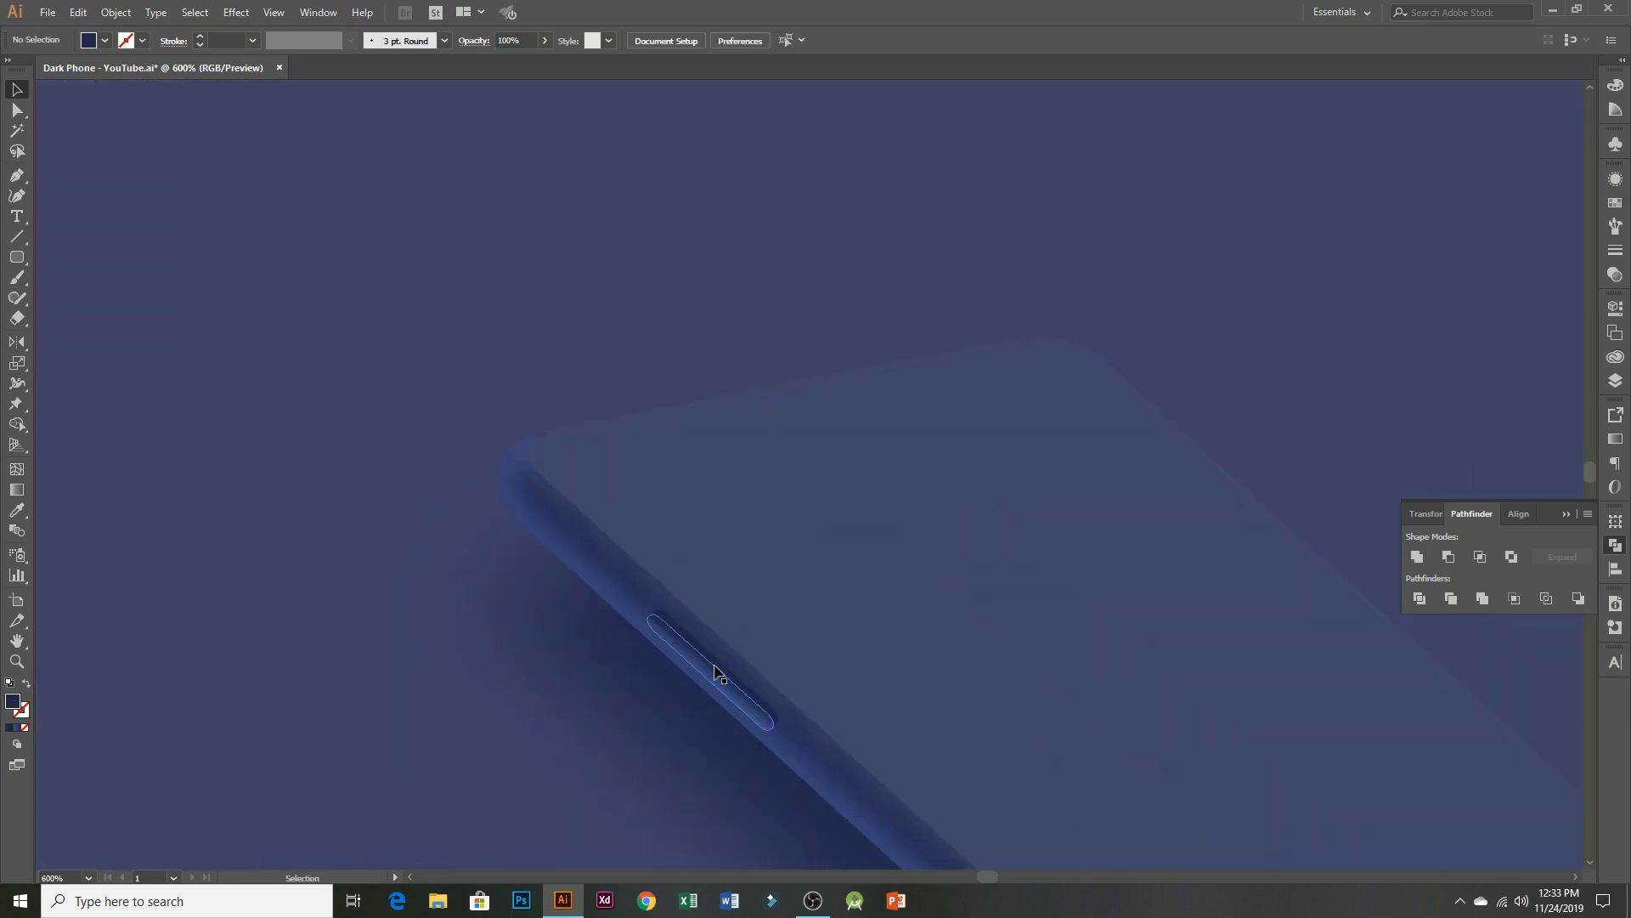
{"action": "left_click_drag", "start_coordinate": [715, 673], "coordinate": [697, 658]}
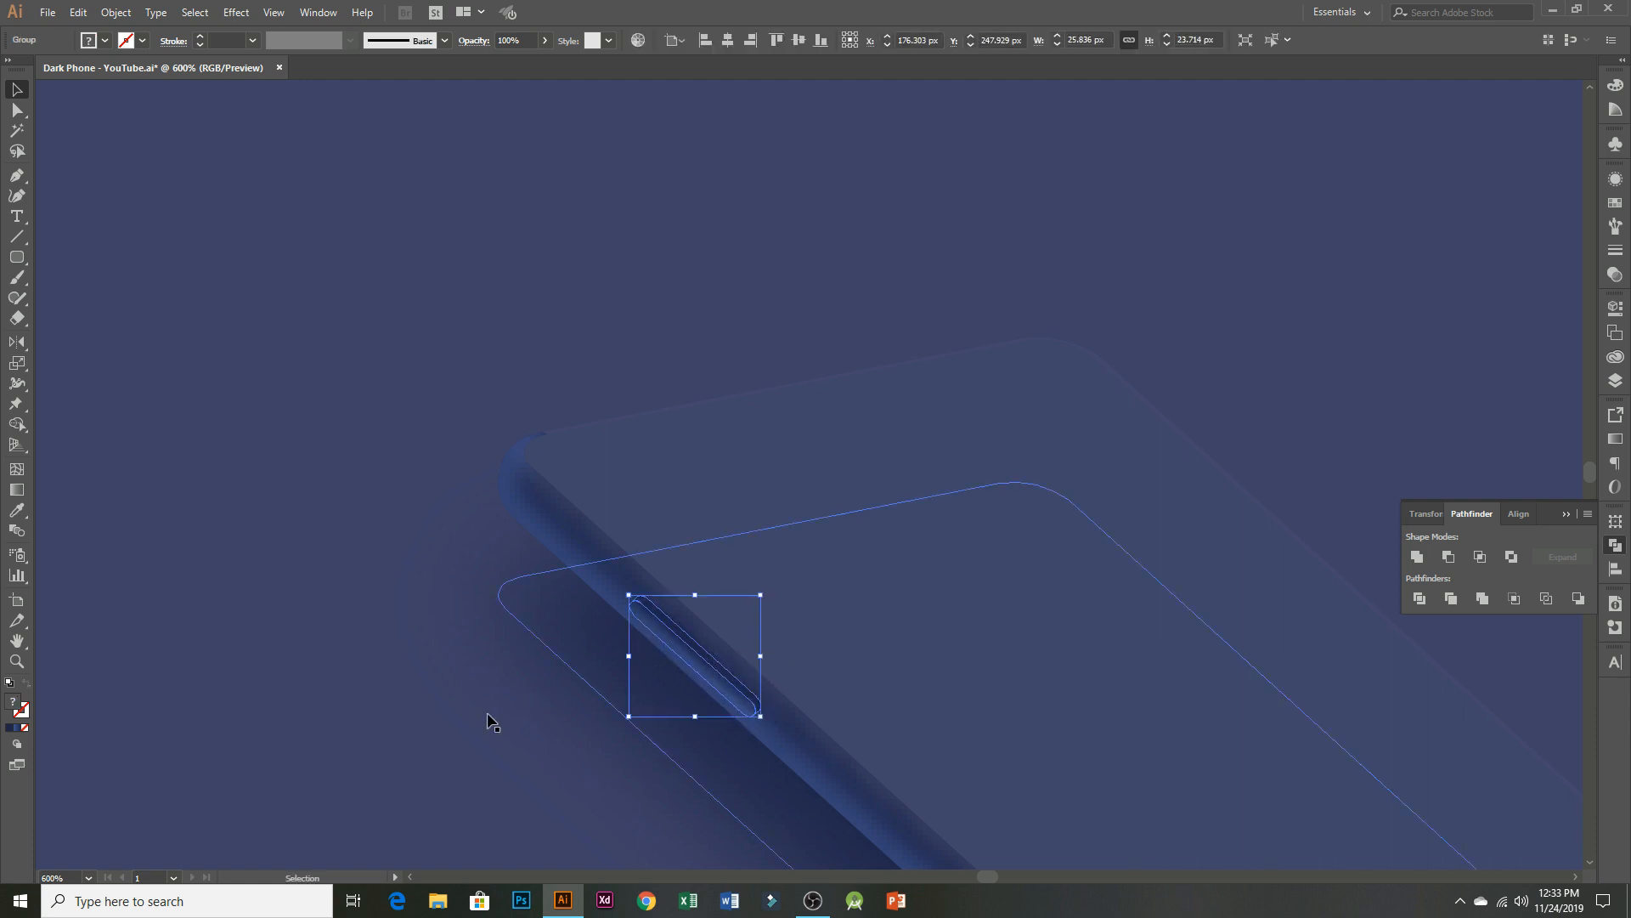
{"action": "left_click", "coordinate": [451, 743]}
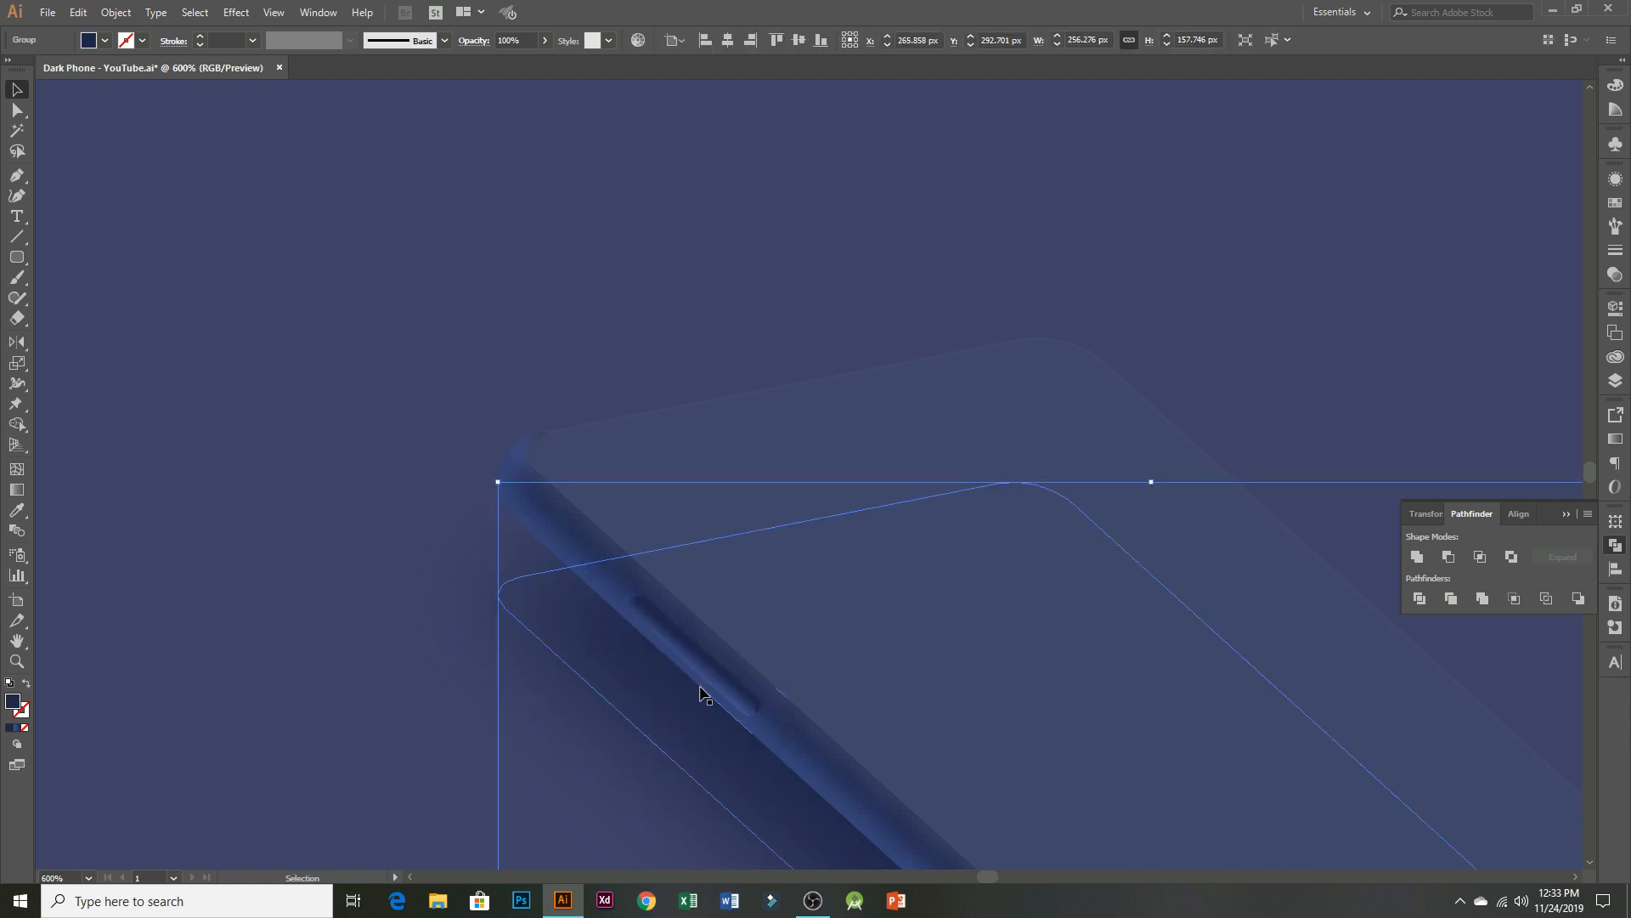
- Nudge the grouped side button slightly outward on the phone's long side edge and deselect it
{"action": "left_click_drag", "start_coordinate": [705, 675], "coordinate": [704, 677]}
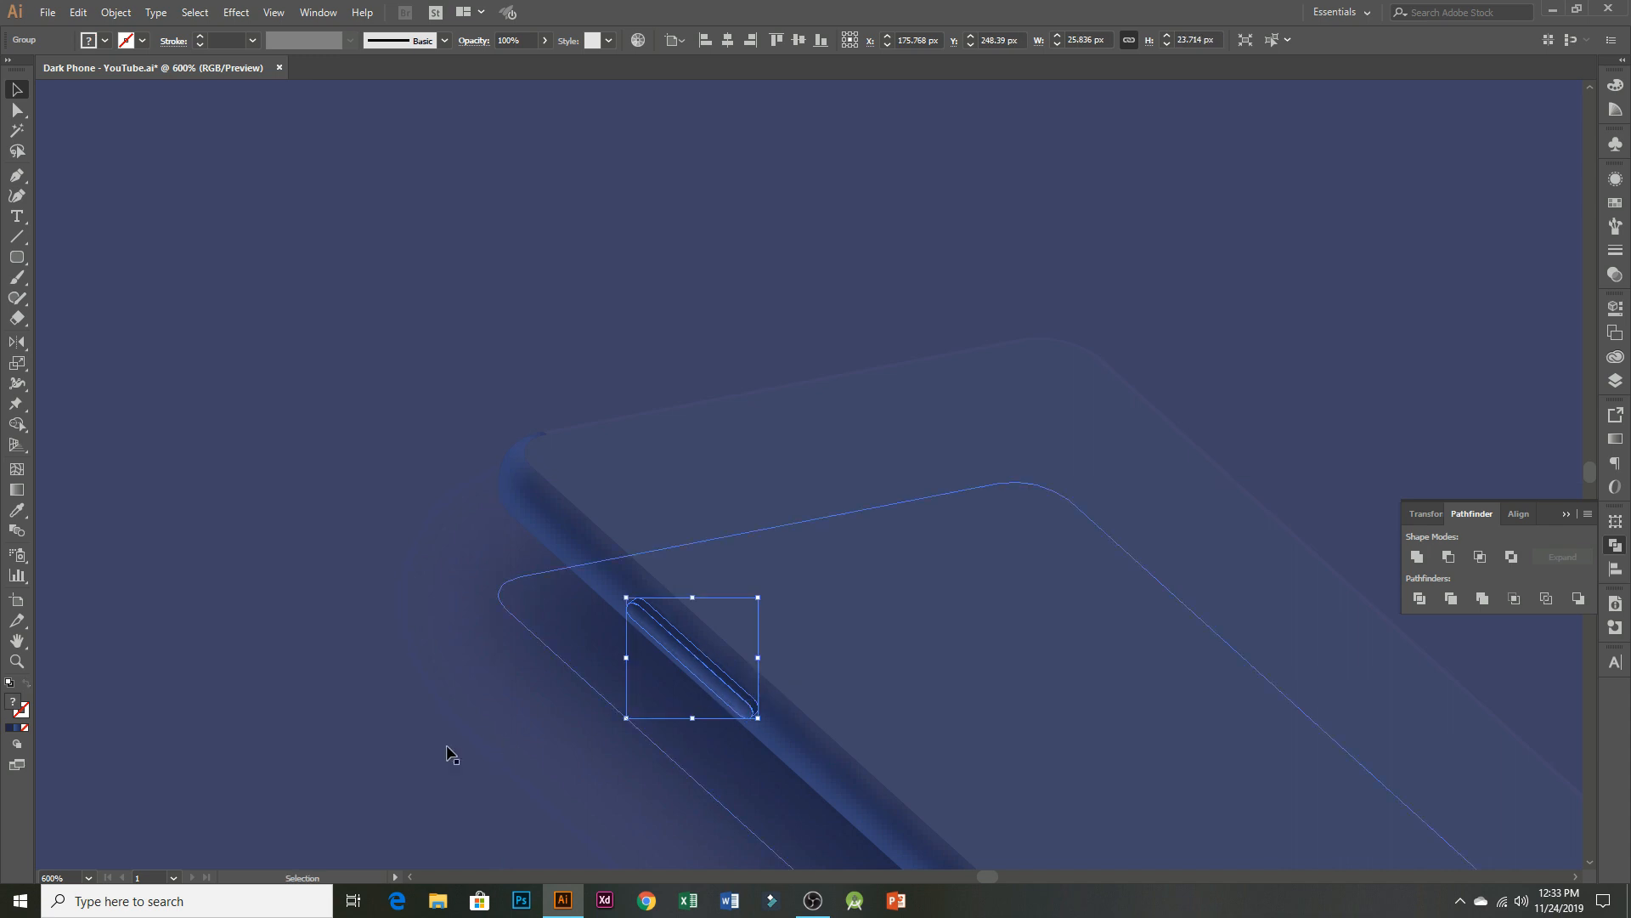
{"action": "left_click", "coordinate": [448, 751]}
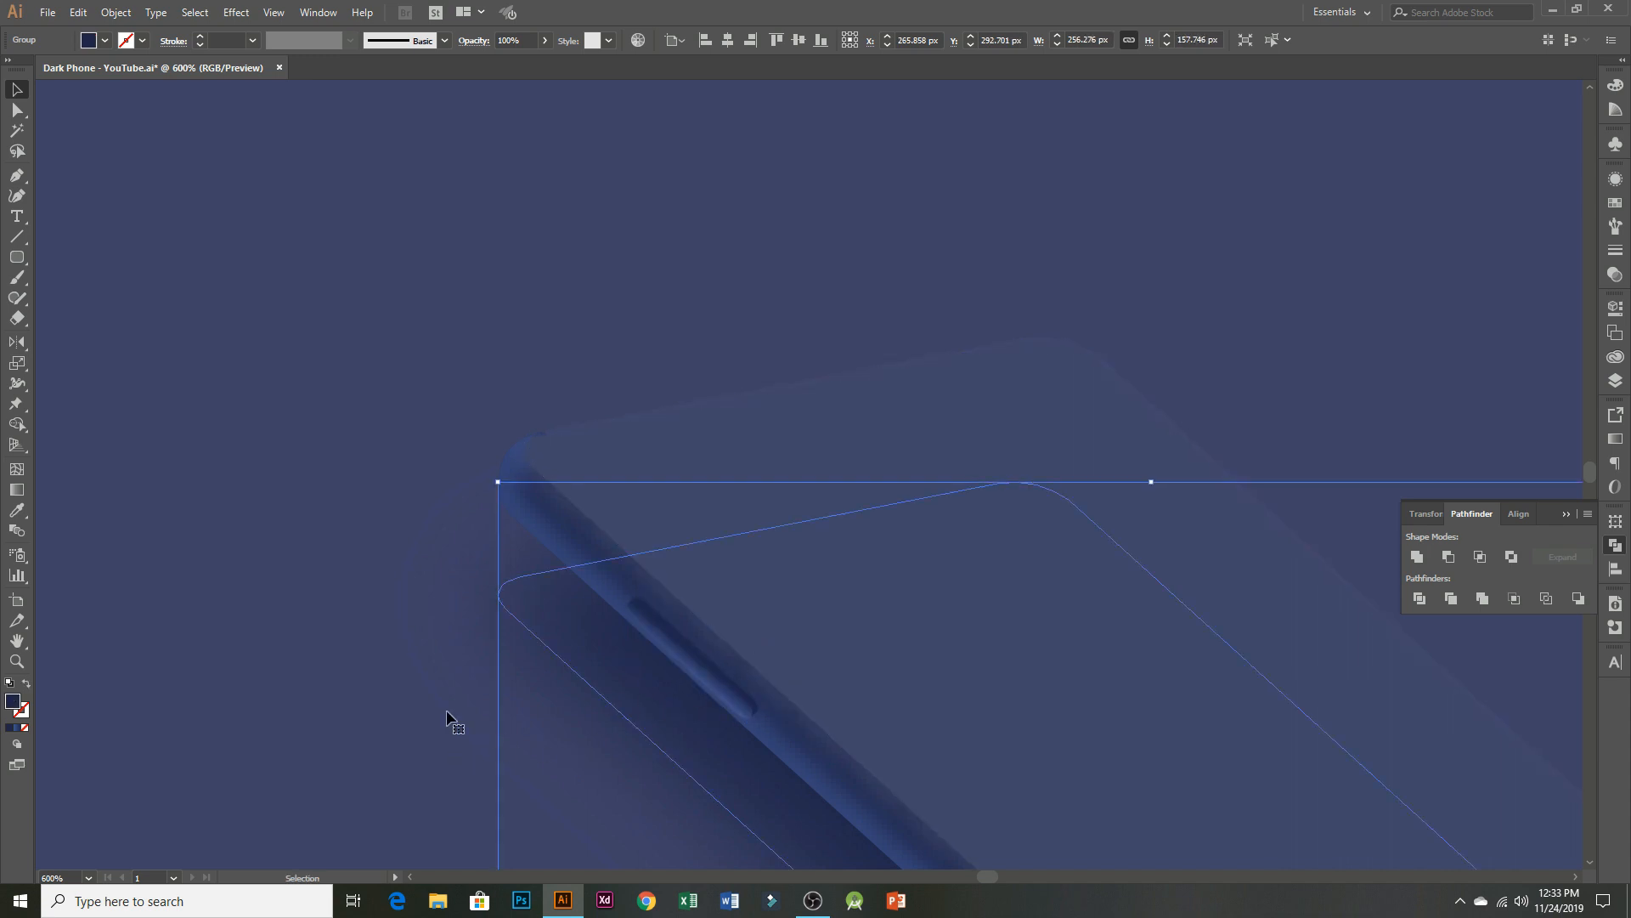
{"action": "scroll", "coordinate": [721, 685], "scroll_direction": "up", "scroll_amount": 3}
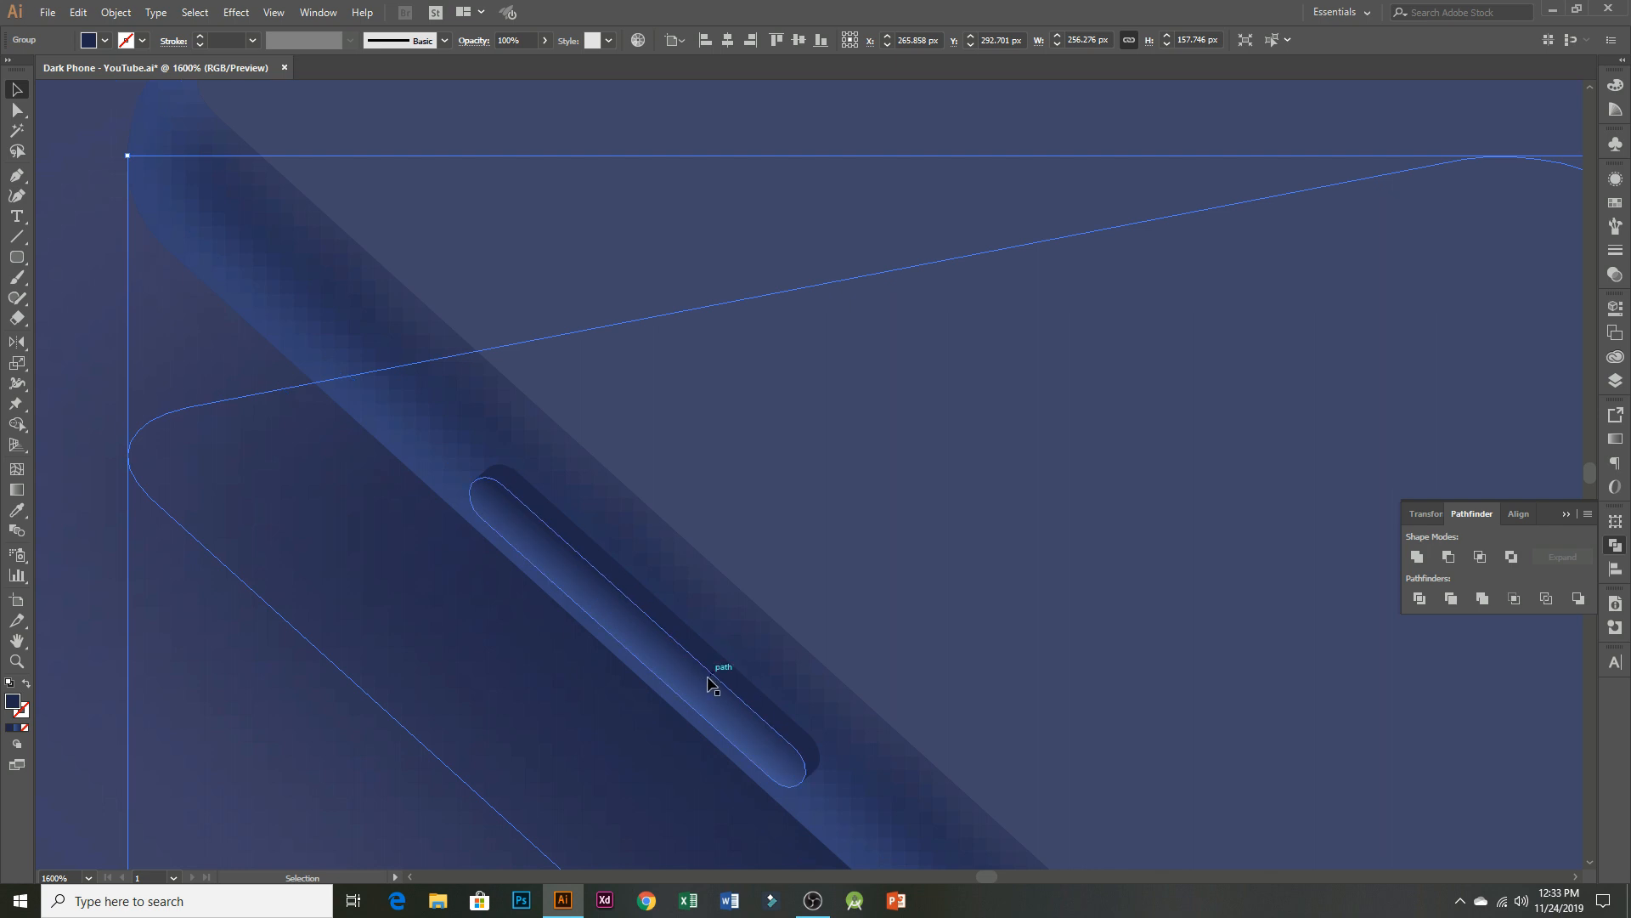
{"action": "scroll", "coordinate": [724, 673], "scroll_direction": "down", "scroll_amount": 4}
{"action": "scroll", "coordinate": [676, 687], "scroll_direction": "down", "scroll_amount": 1}
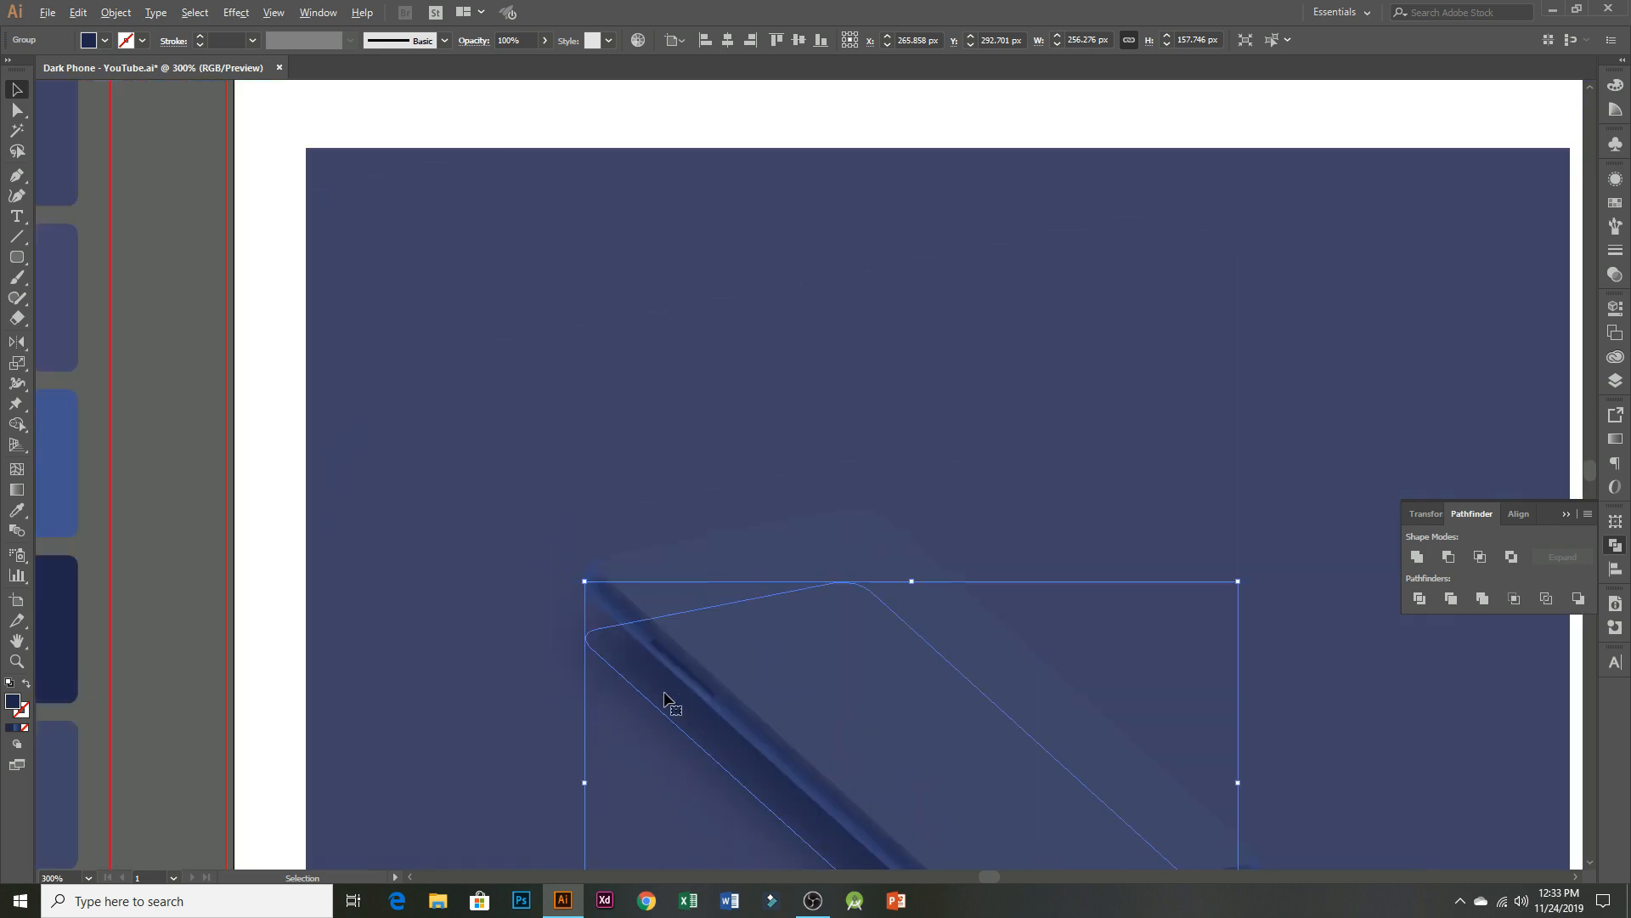
- Move the background rectangle to the artboard's upper-left corner and enlarge it to cover the whole artboard
{"action": "left_click", "coordinate": [477, 749]}
{"action": "left_click_drag", "start_coordinate": [686, 732], "coordinate": [663, 699]}
{"action": "scroll", "coordinate": [663, 700], "scroll_direction": "down", "scroll_amount": 1}
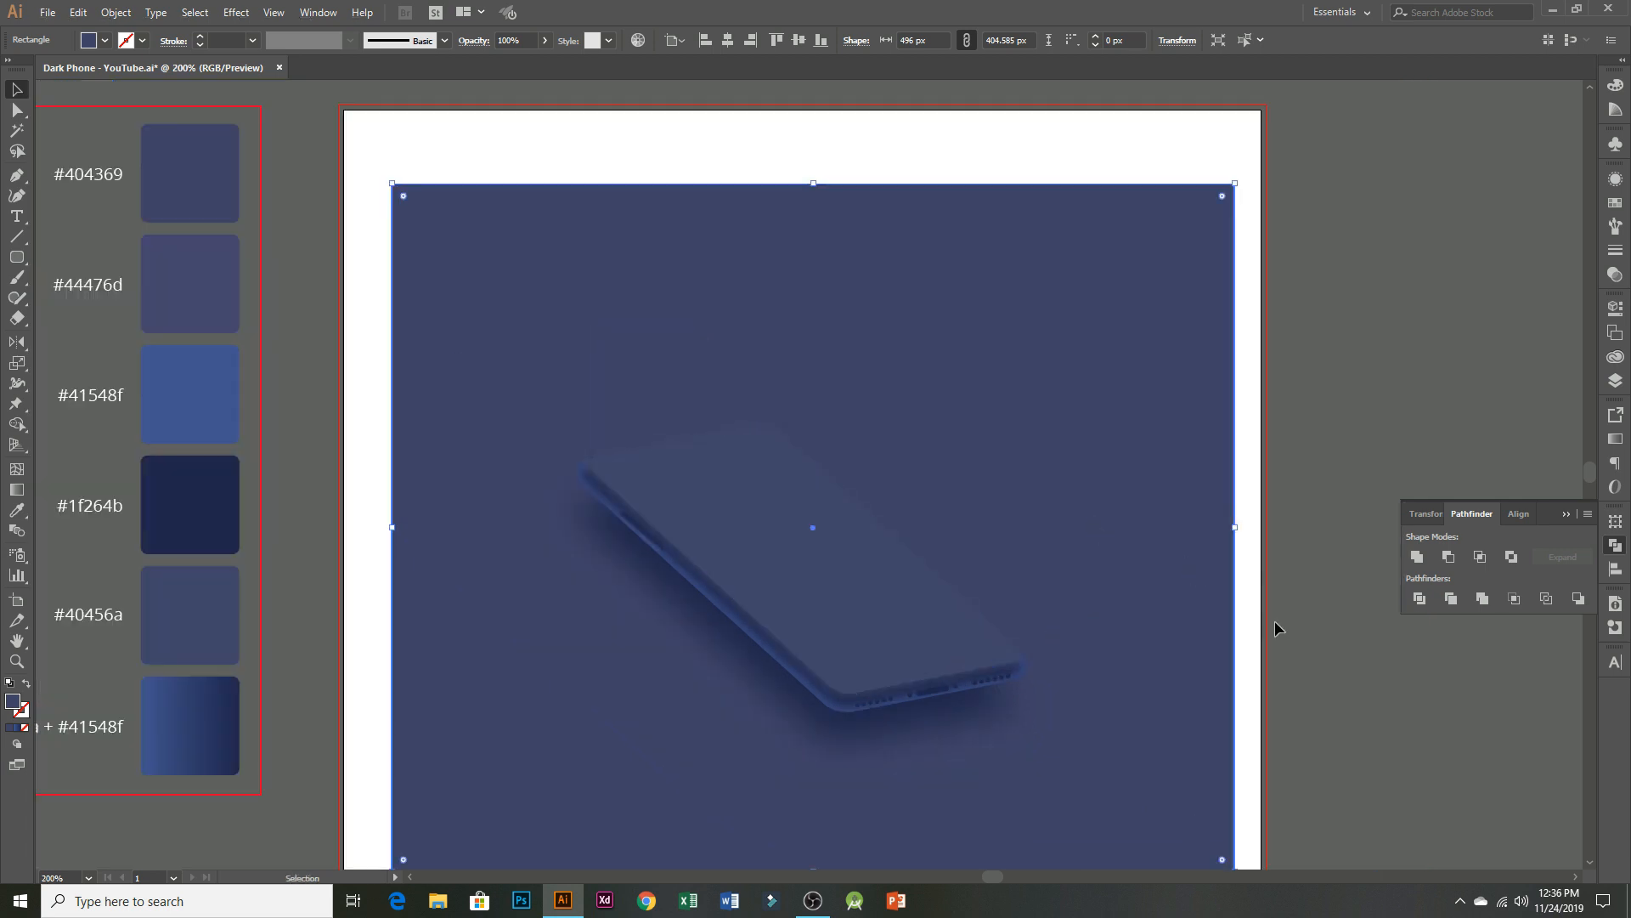
{"action": "scroll", "coordinate": [1274, 629], "scroll_direction": "down", "scroll_amount": 1}
{"action": "scroll", "coordinate": [830, 685], "scroll_direction": "down", "scroll_amount": 1}
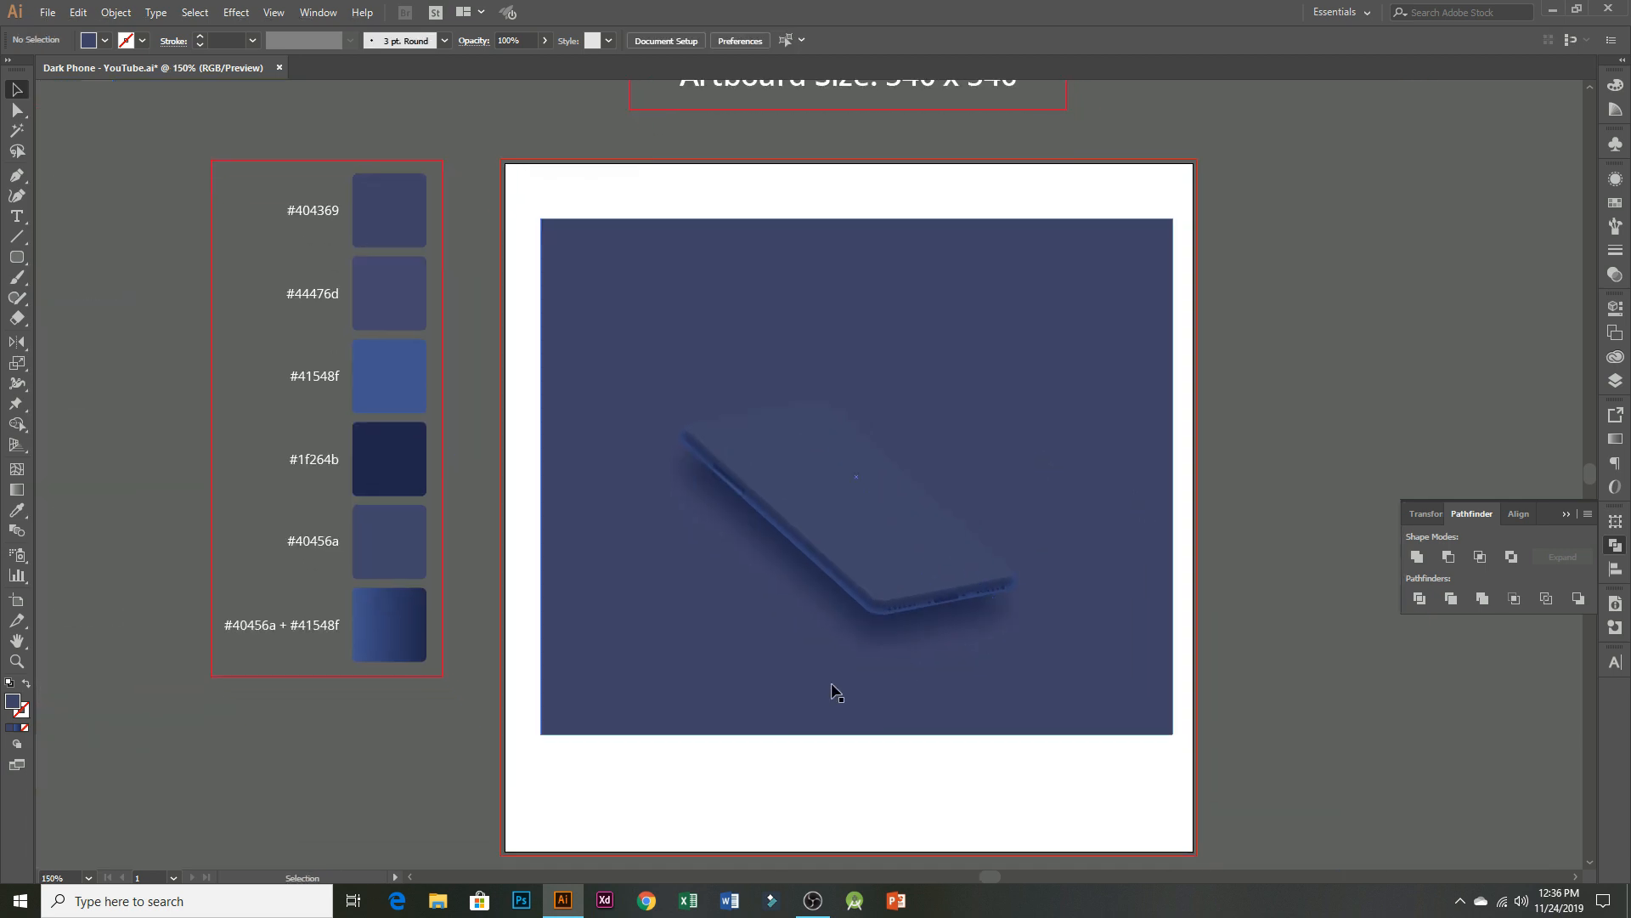
{"action": "left_click_drag", "start_coordinate": [832, 690], "coordinate": [791, 627]}
{"action": "scroll", "coordinate": [998, 714], "scroll_direction": "down", "scroll_amount": 1}
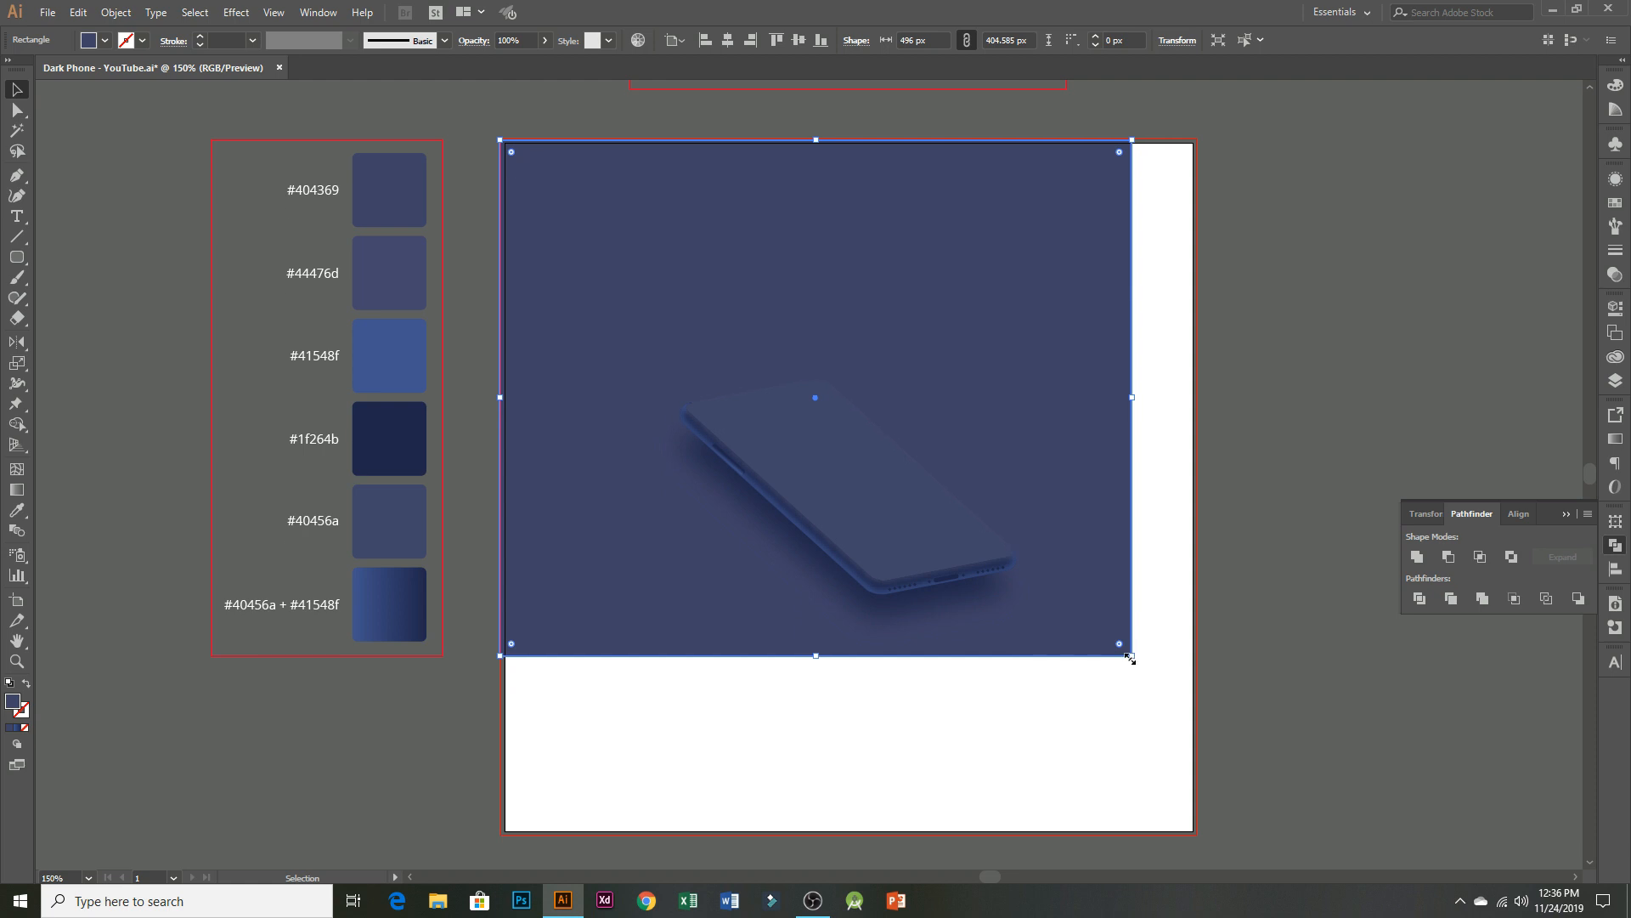
{"action": "left_click_drag", "start_coordinate": [1128, 654], "coordinate": [1184, 833]}
{"action": "left_click", "coordinate": [452, 688]}
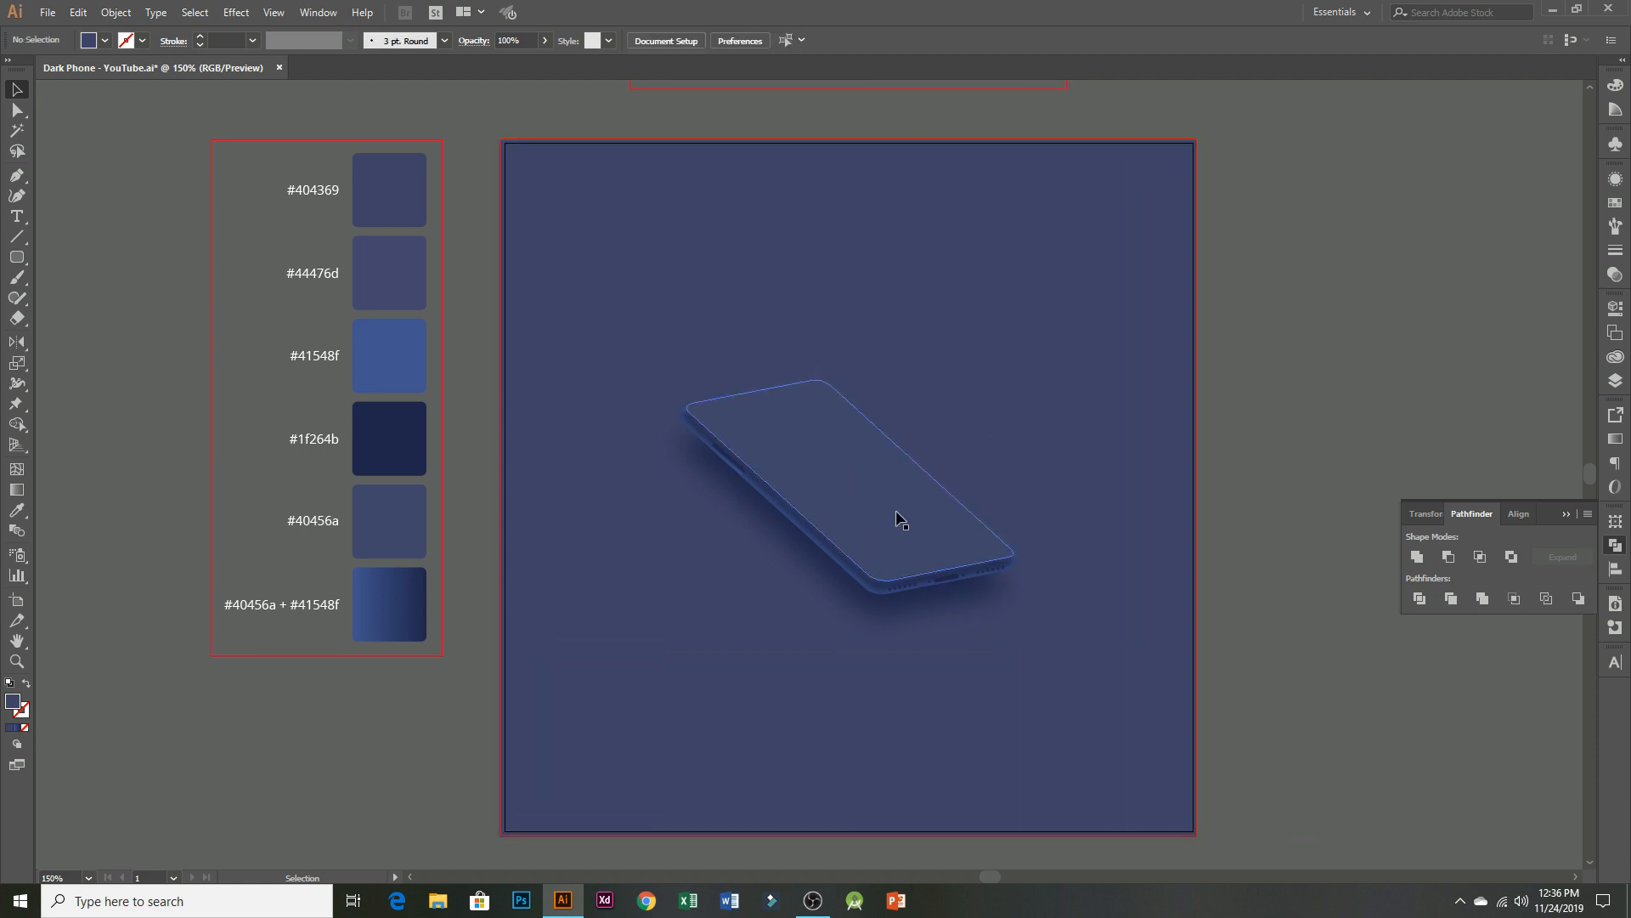
- Identify the phone's front face group in the layer list by toggling its visibility and rename it Front
{"action": "scroll", "coordinate": [918, 513], "scroll_direction": "up", "scroll_amount": 1}
{"action": "scroll", "coordinate": [917, 514], "scroll_direction": "up", "scroll_amount": 1}
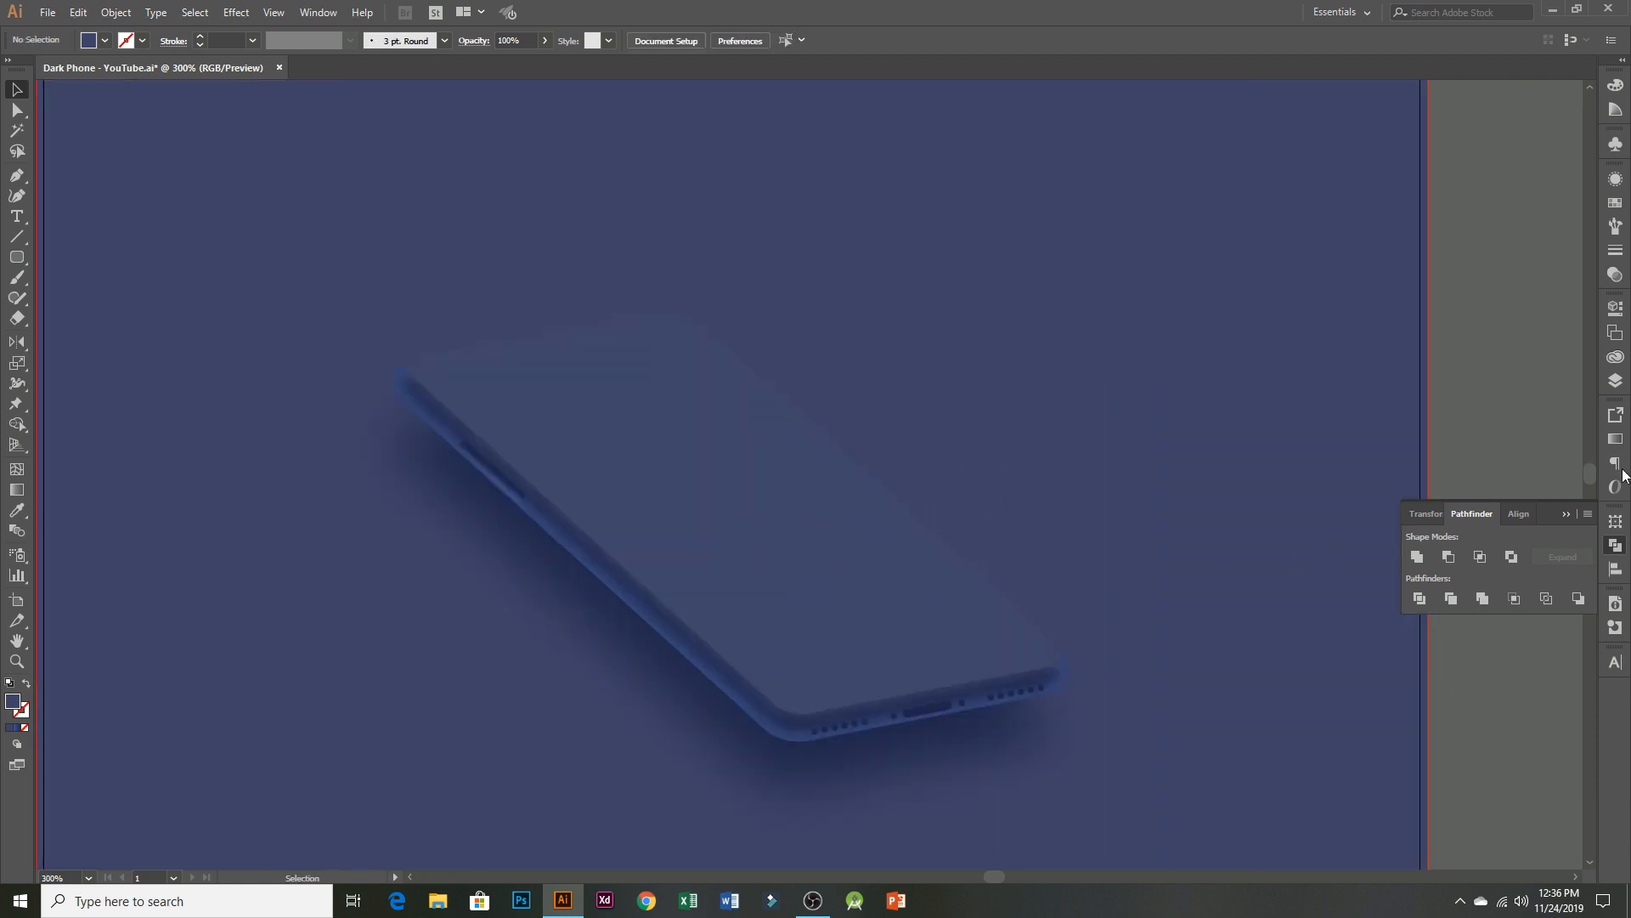
{"action": "left_click", "coordinate": [836, 604]}
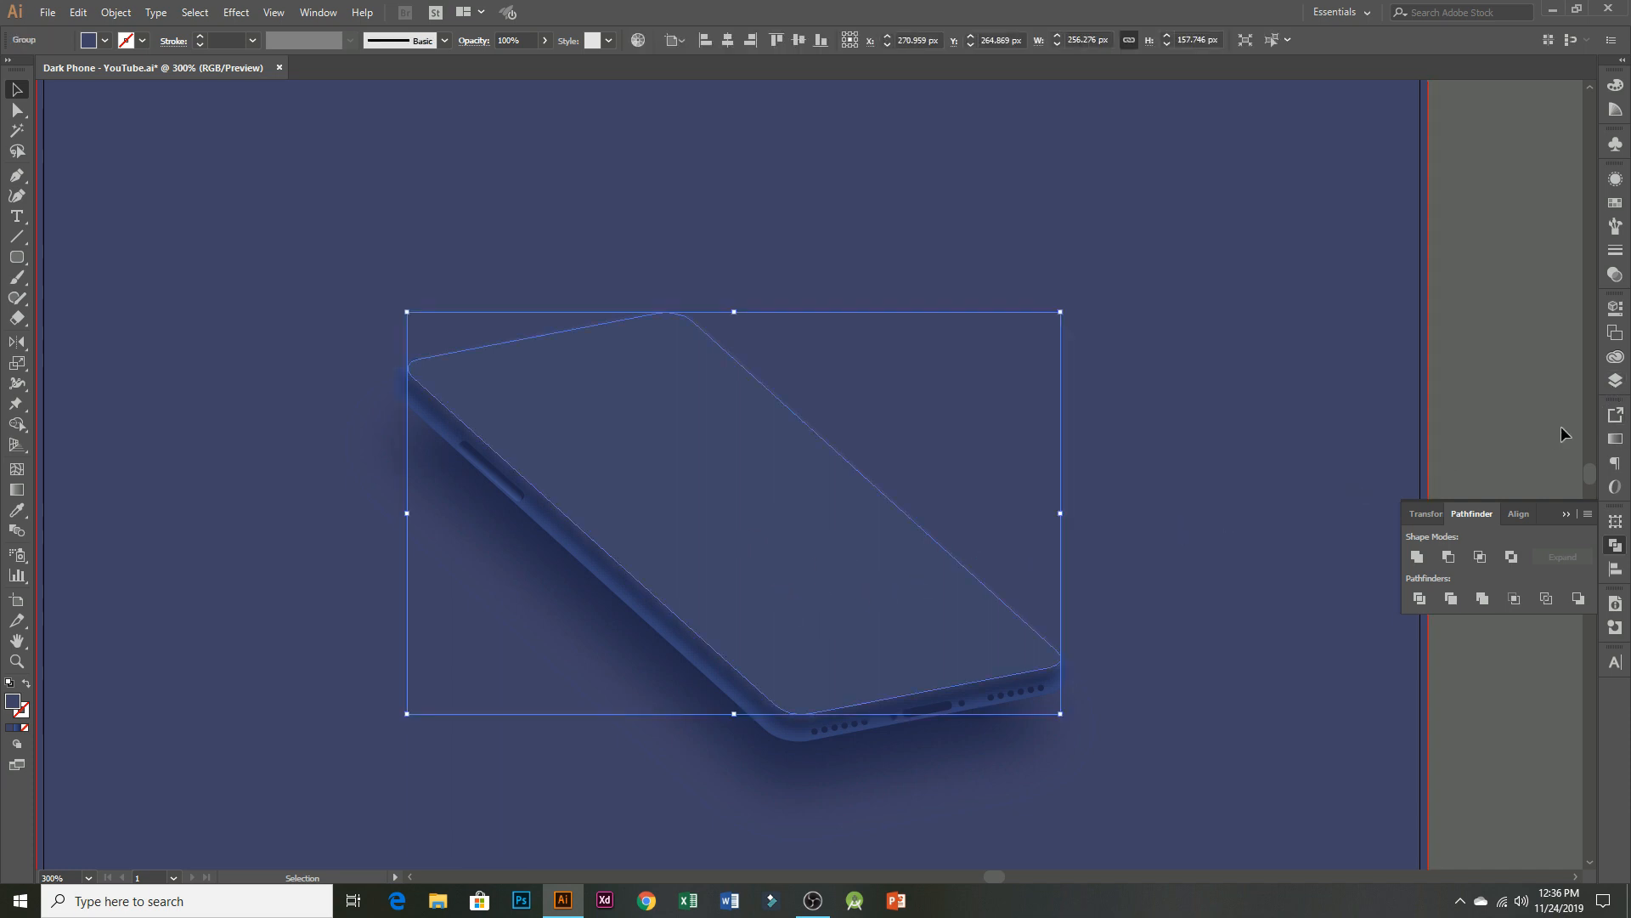
{"action": "left_click", "coordinate": [1615, 381]}
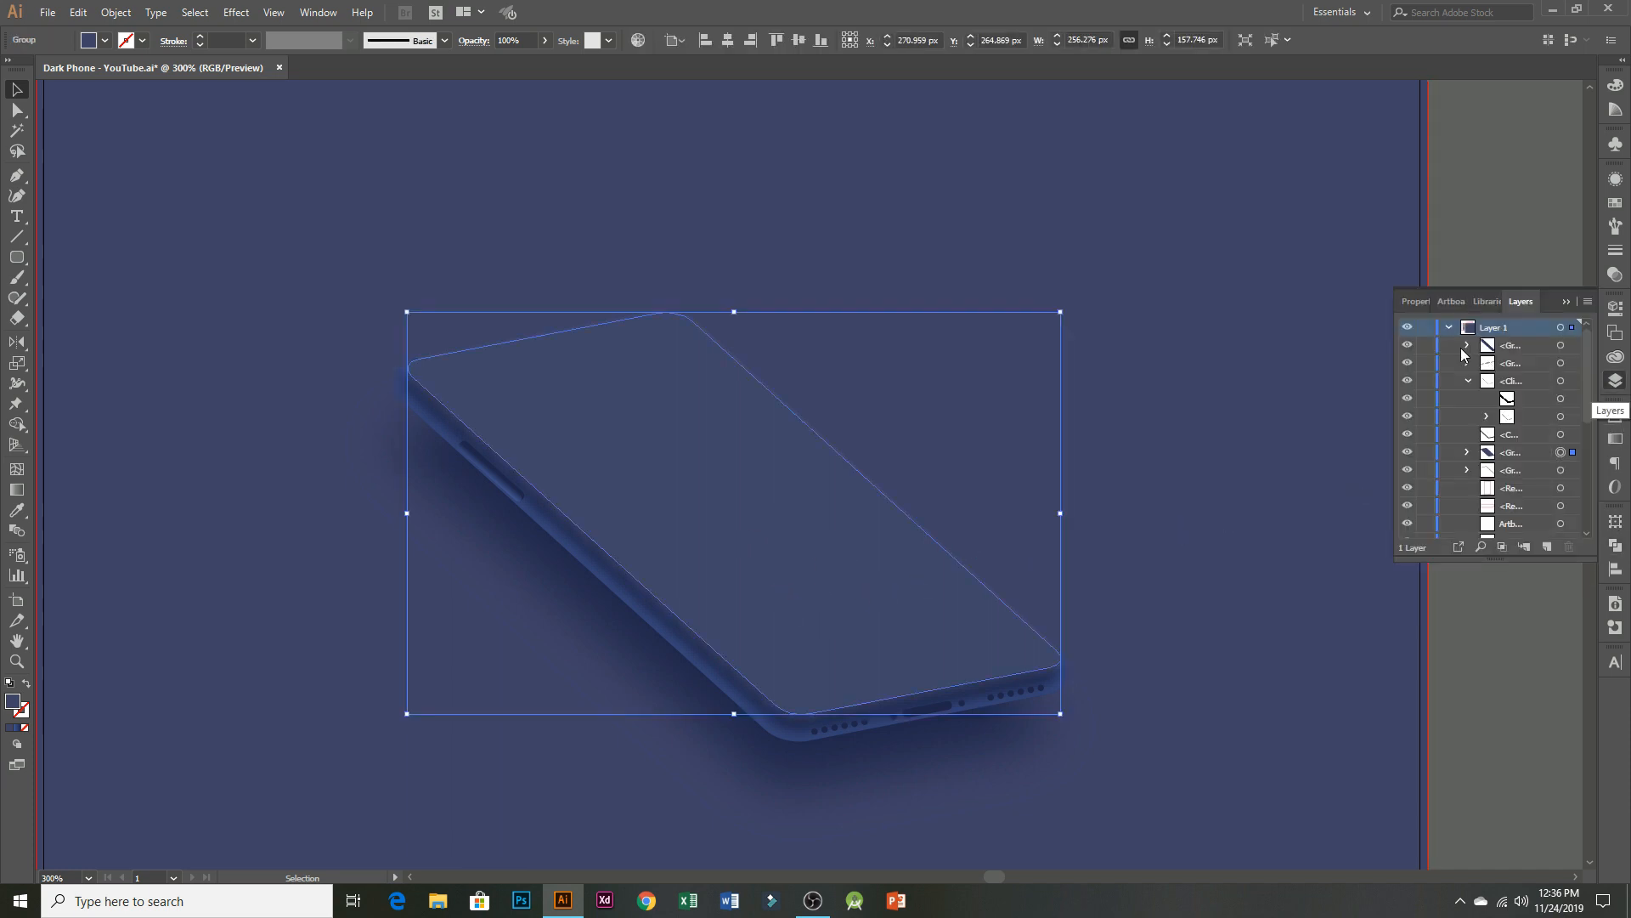
{"action": "left_click", "coordinate": [1407, 451]}
{"action": "left_click", "coordinate": [1407, 451]}
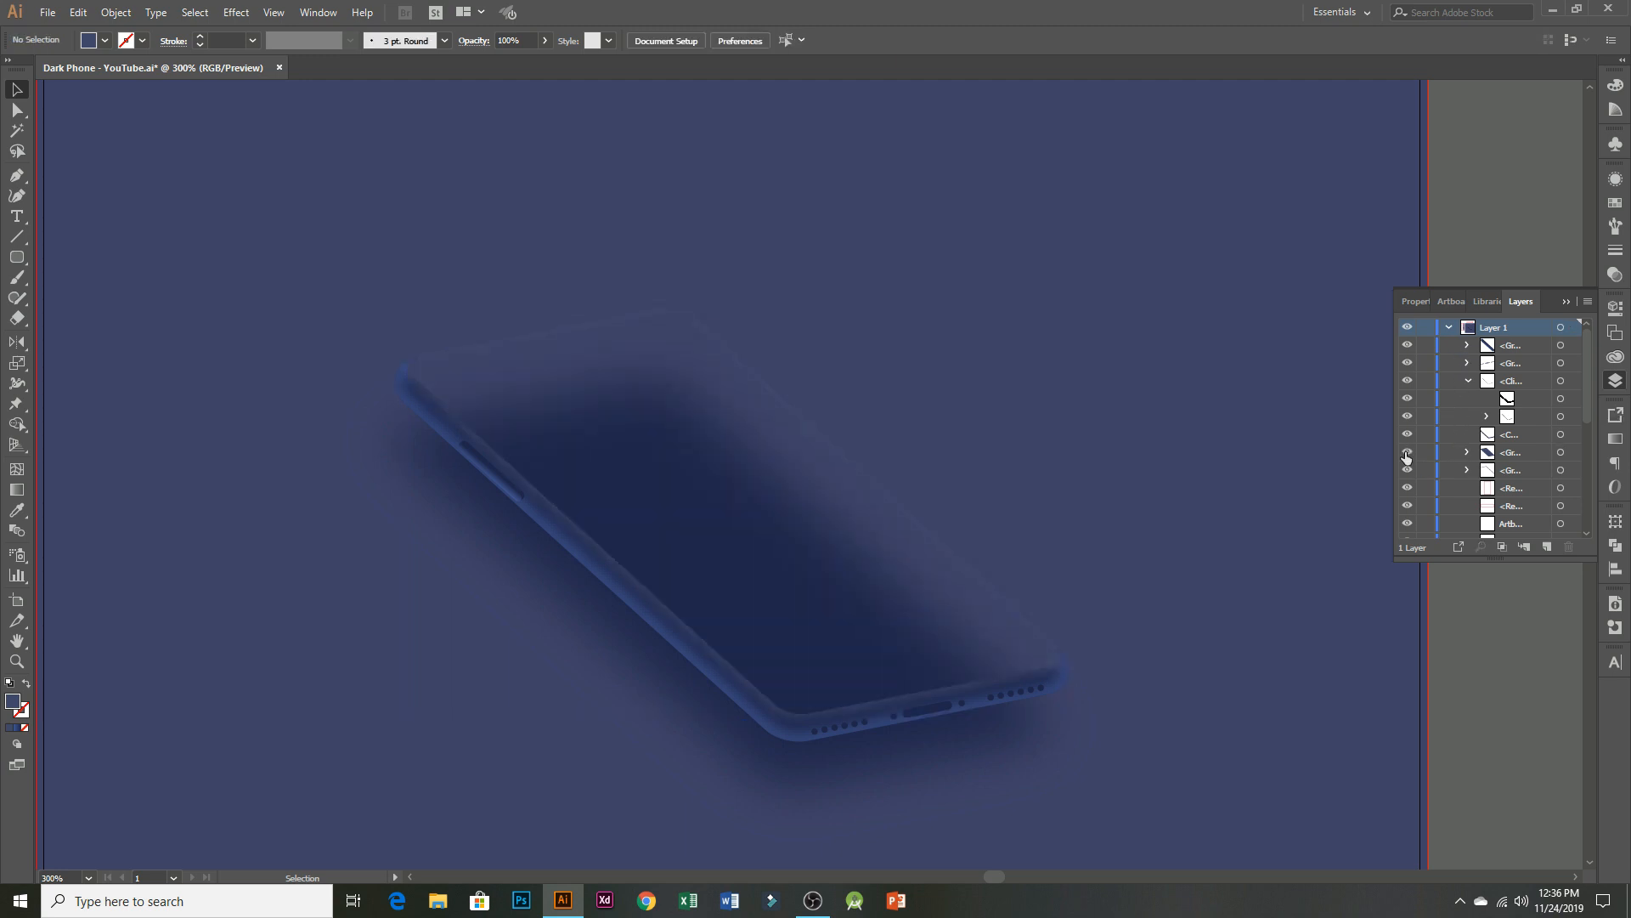
{"action": "left_click", "coordinate": [1407, 451]}
{"action": "double_click", "coordinate": [1509, 456]}
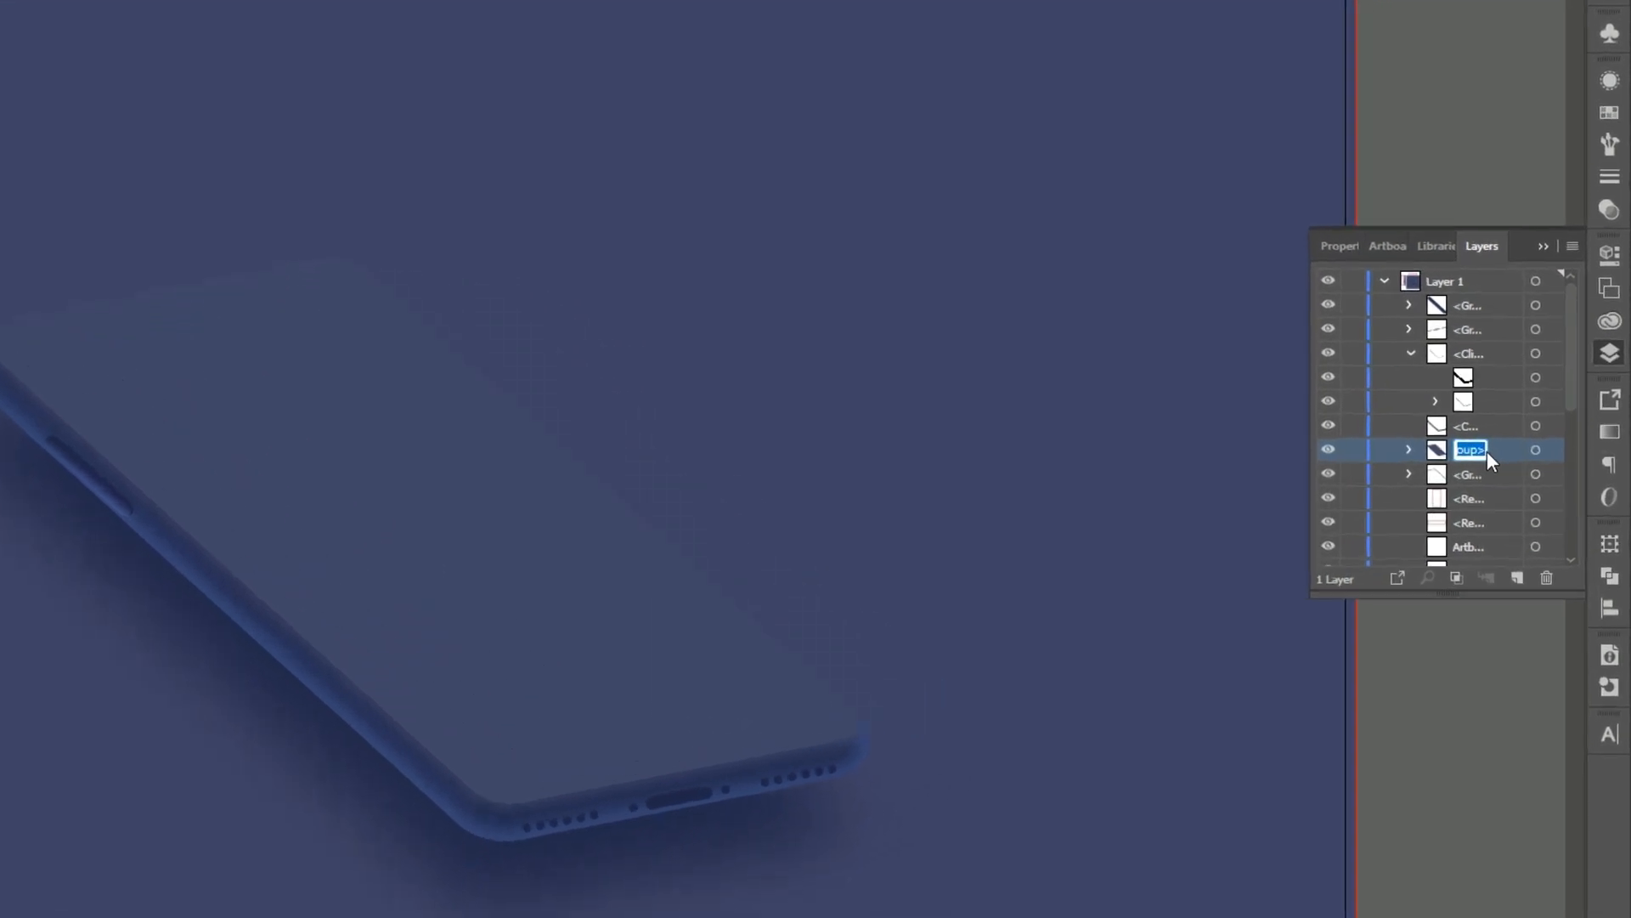
{"action": "type", "text": "Front"}
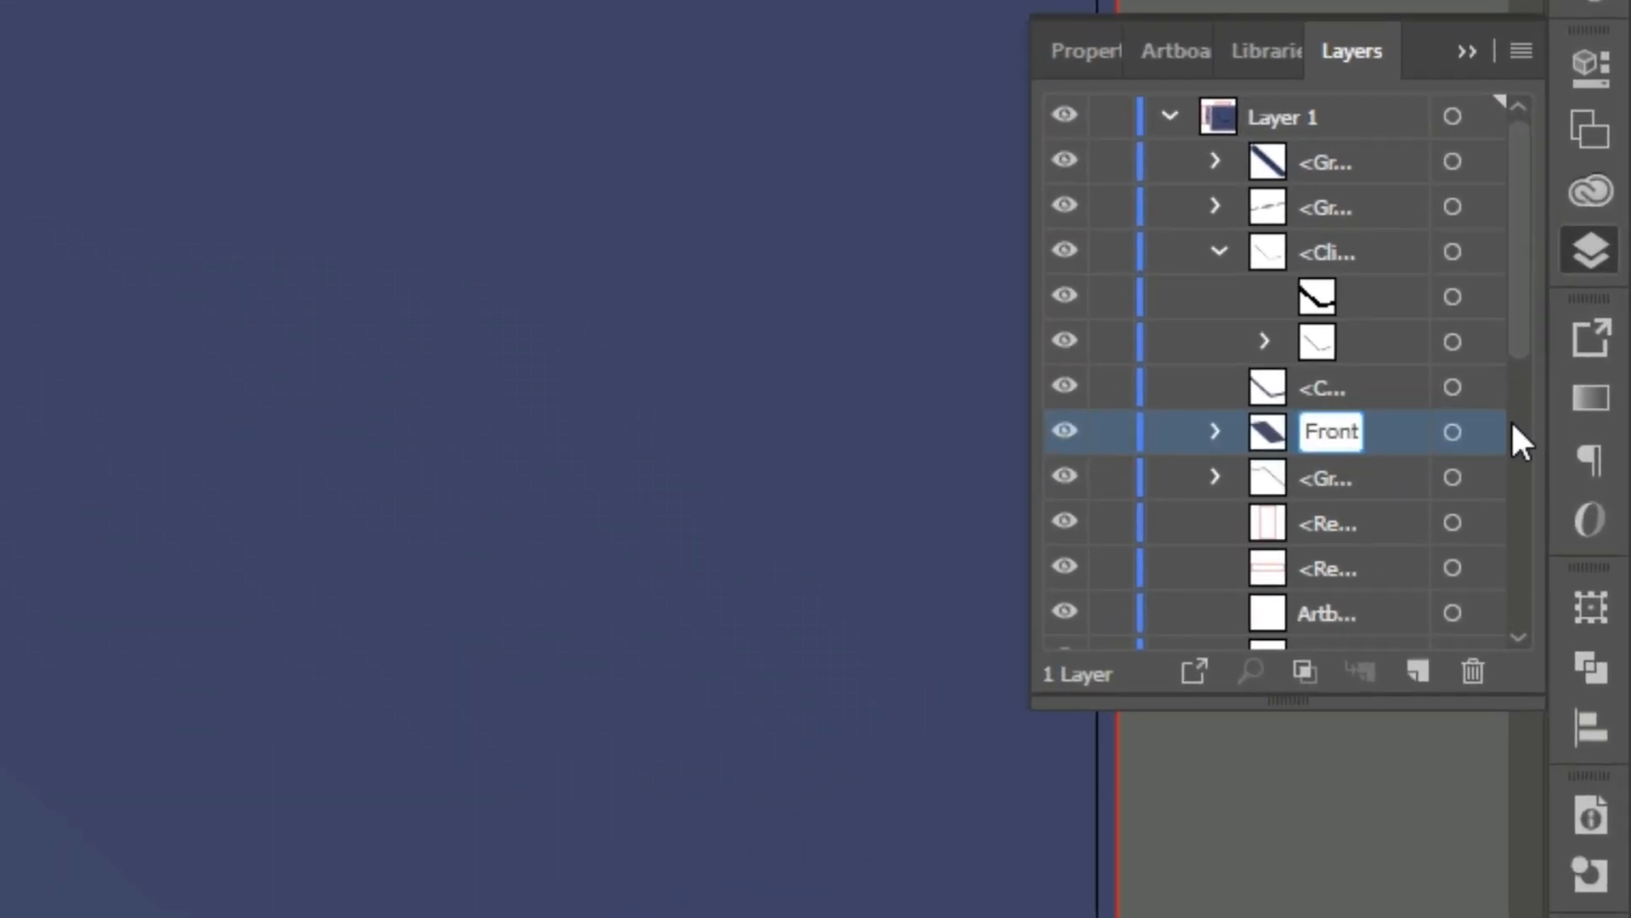
- Create a new layer above Layer 1 and move the Front group into it, keeping the group visible
{"action": "left_click", "coordinate": [1064, 434]}
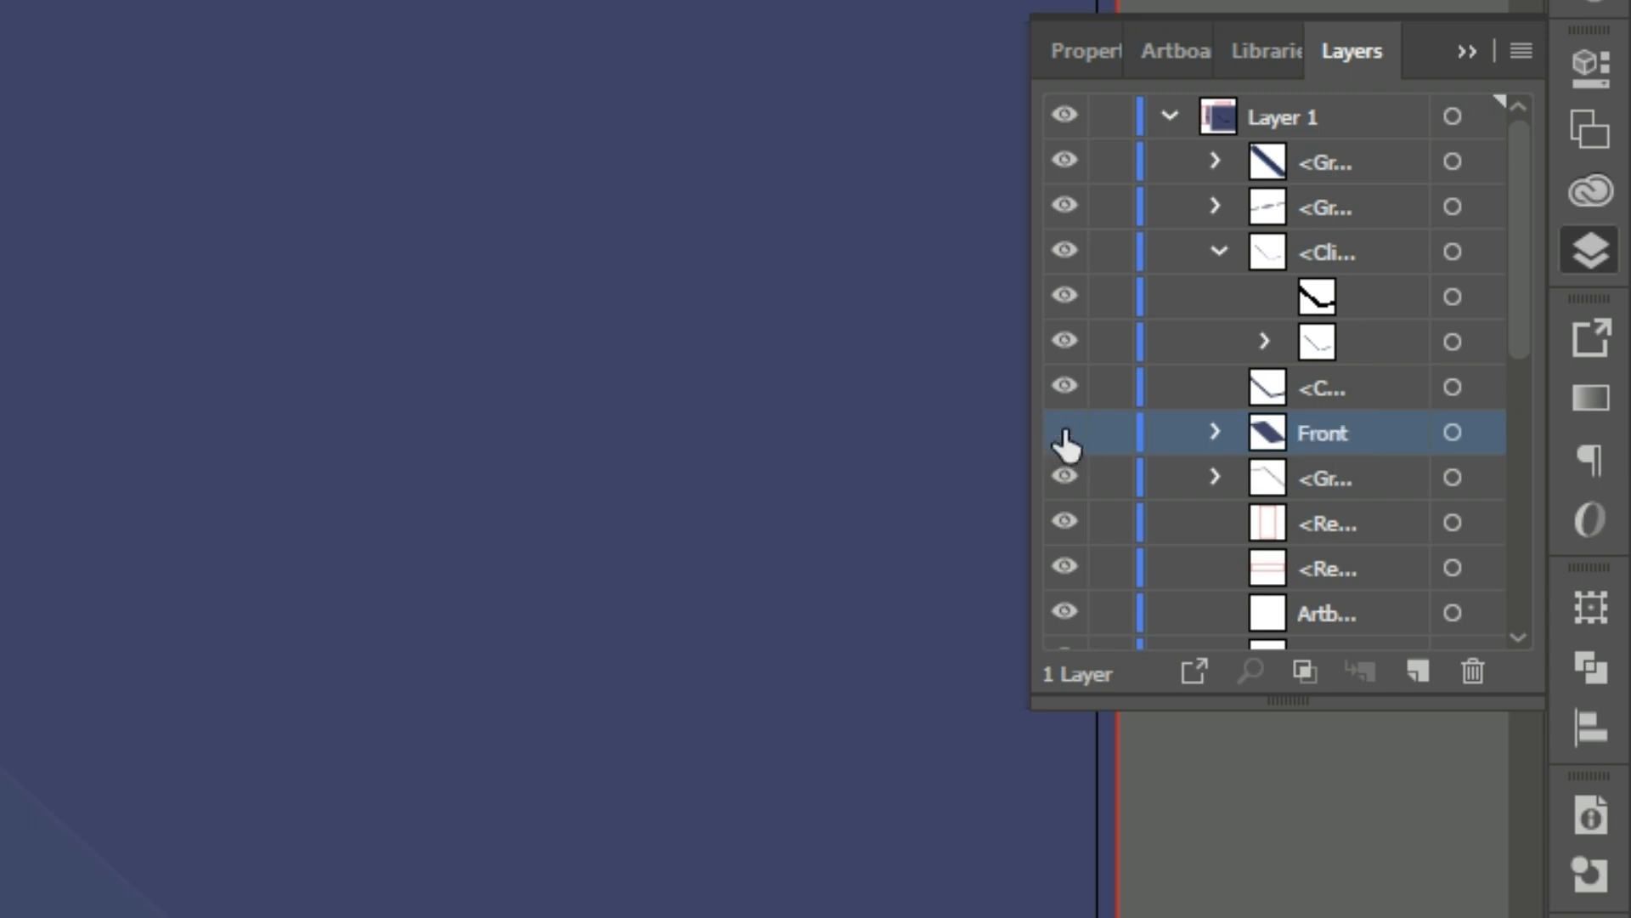
{"action": "left_click", "coordinate": [1171, 116]}
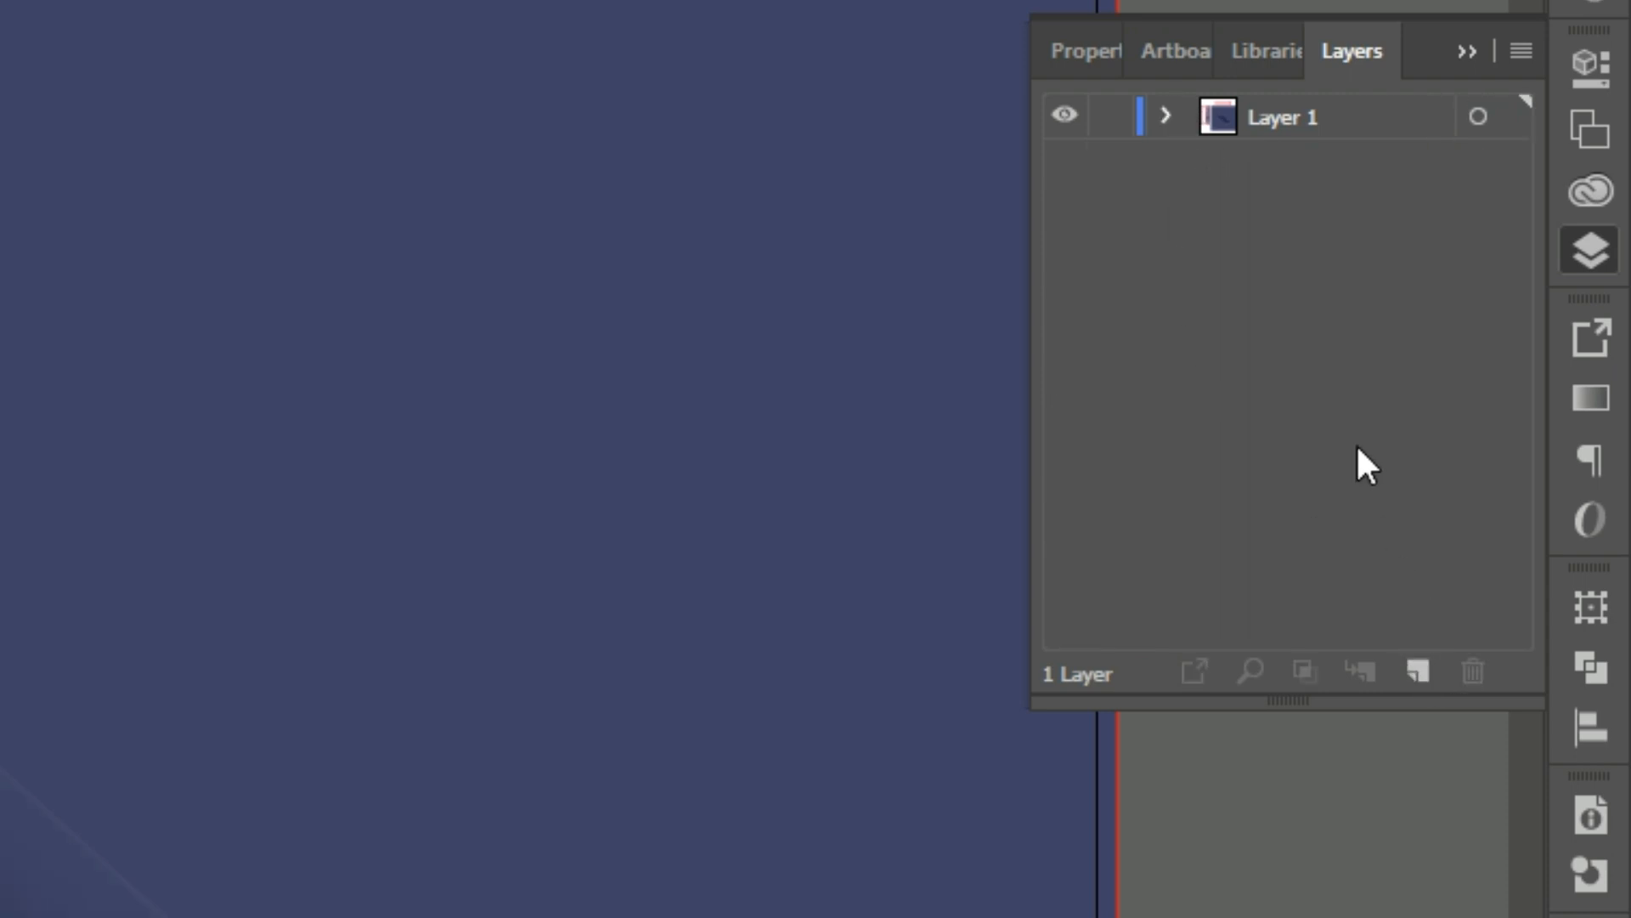
{"action": "left_click", "coordinate": [1417, 672]}
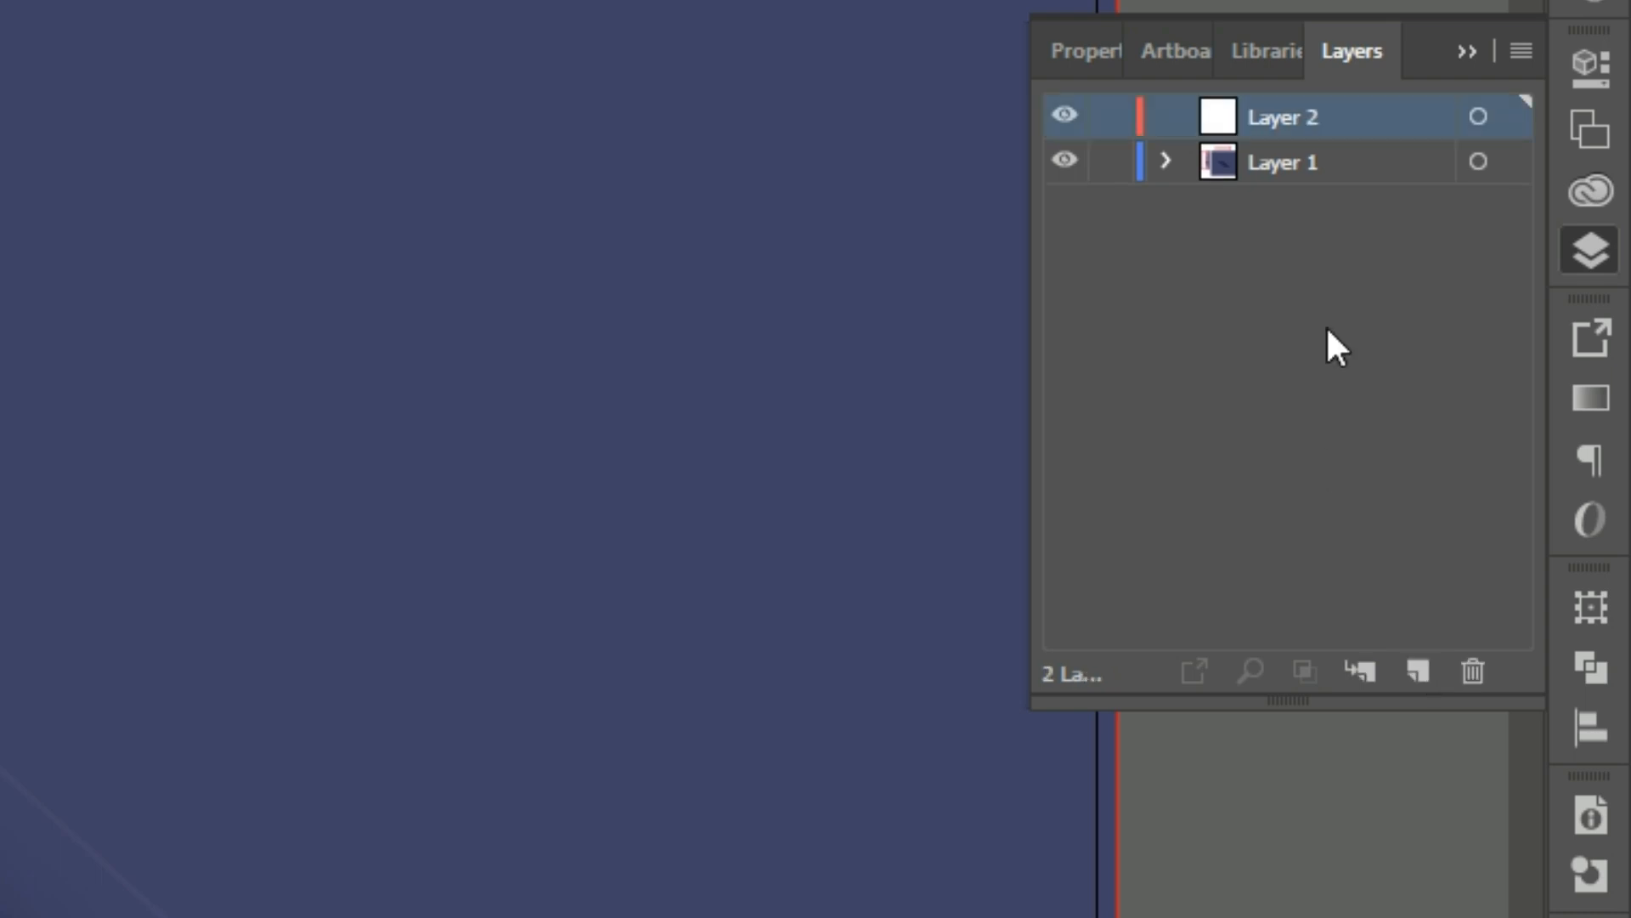
{"action": "left_click", "coordinate": [1165, 162]}
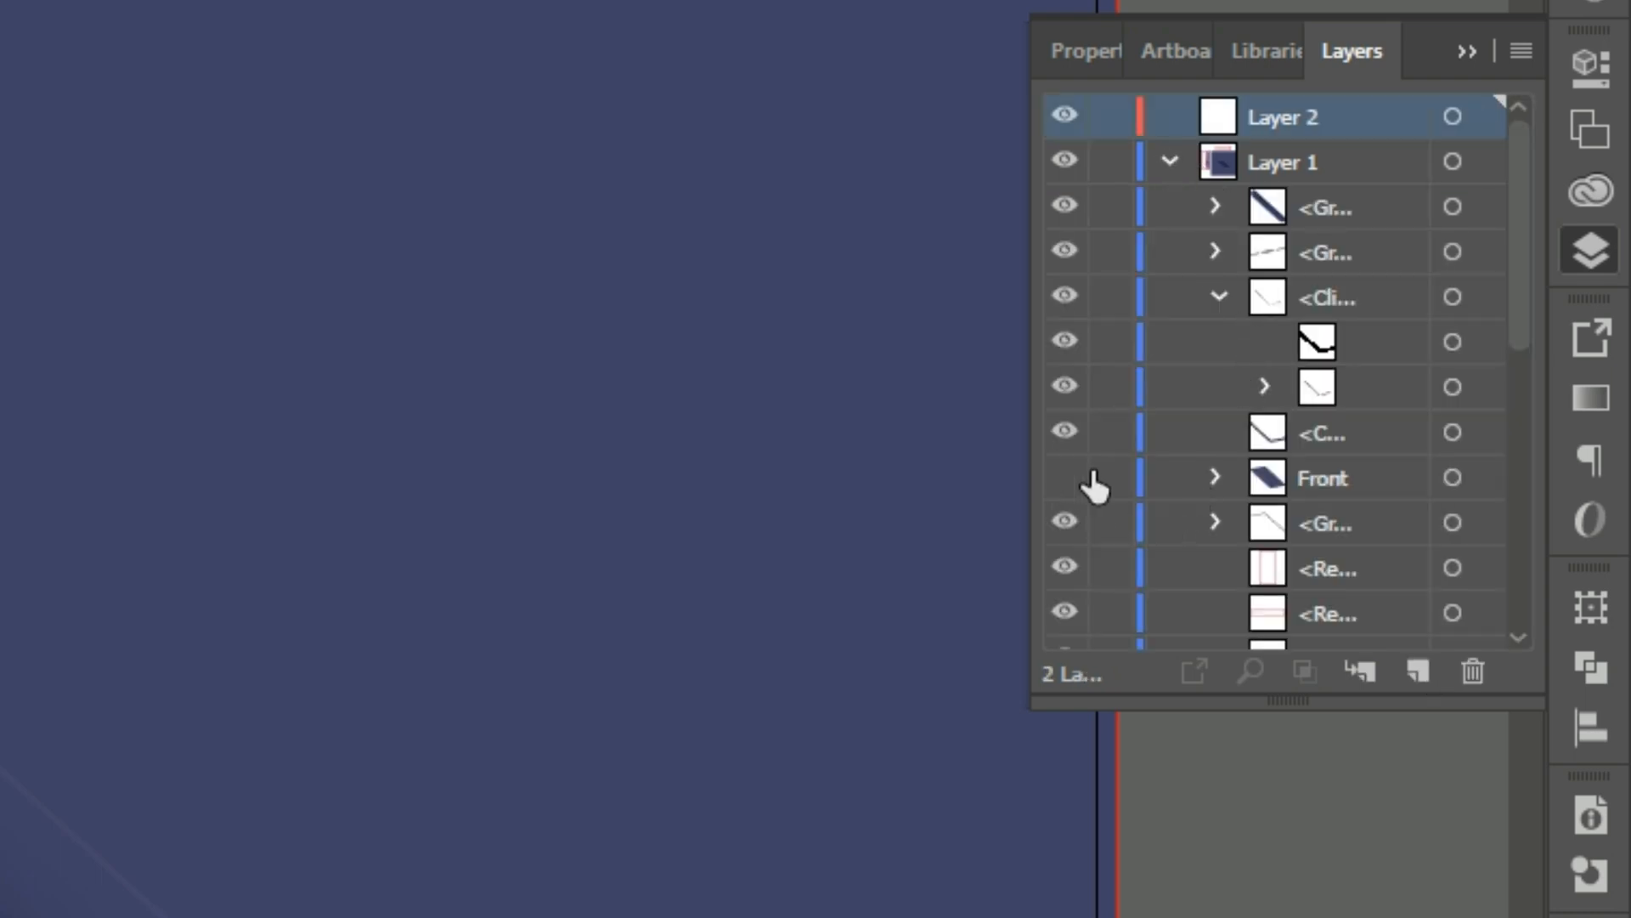
{"action": "left_click", "coordinate": [1066, 478]}
{"action": "left_click_drag", "start_coordinate": [1316, 478], "coordinate": [1288, 118]}
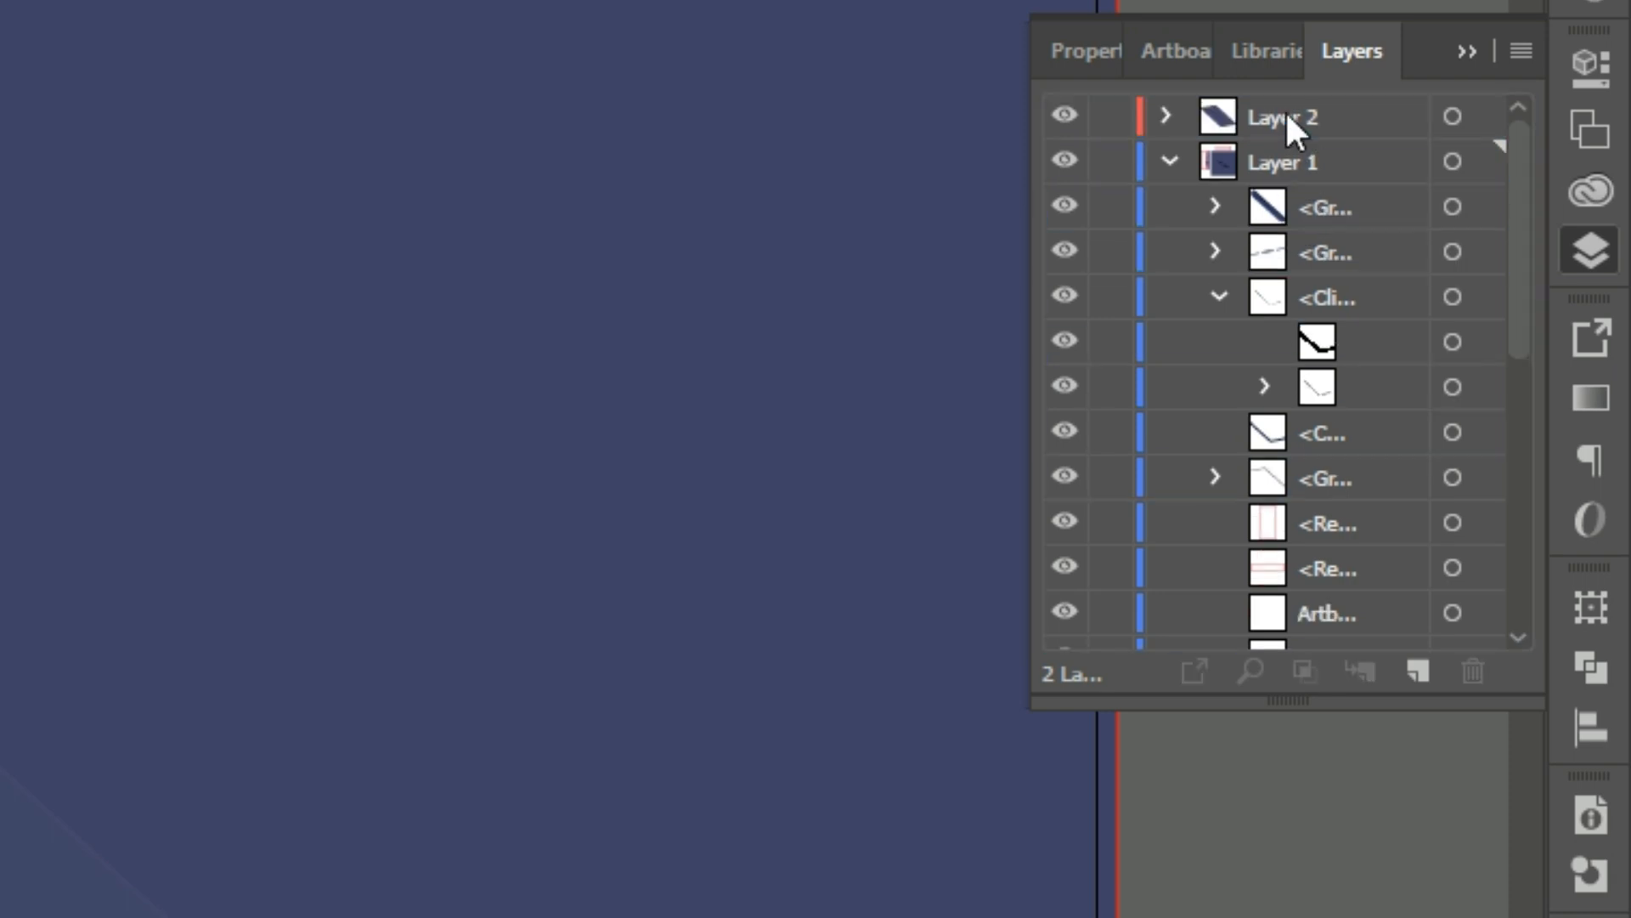
{"action": "left_click", "coordinate": [1169, 160]}
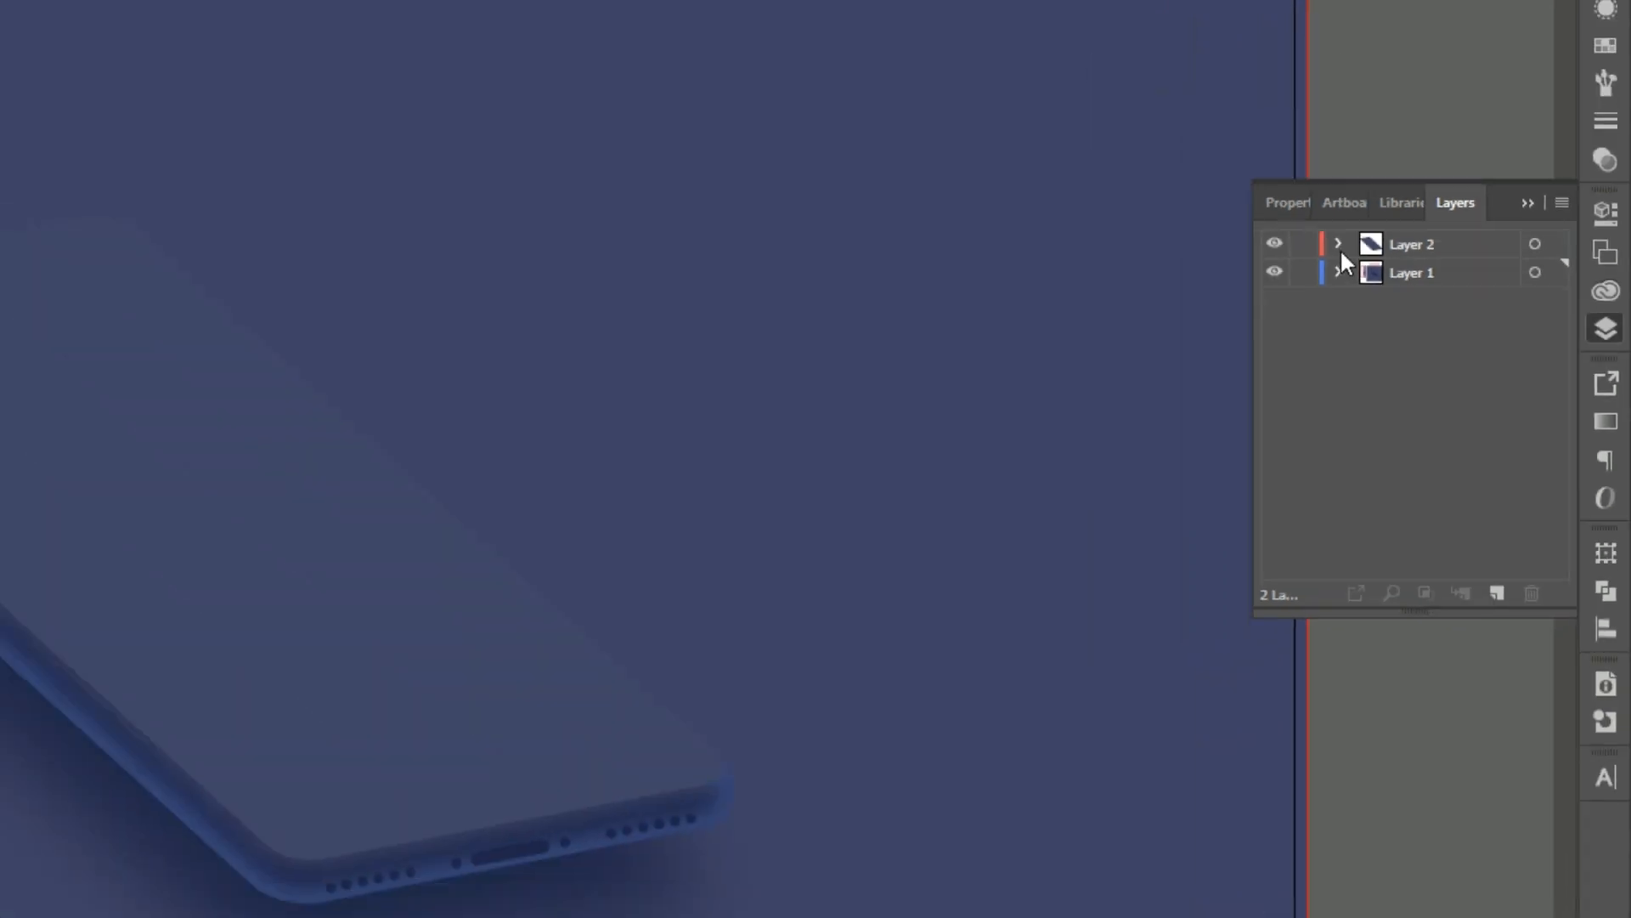
- Rename Layer 2 as Front cover and check its content by toggling the layer's visibility
{"action": "double_click", "coordinate": [1497, 328]}
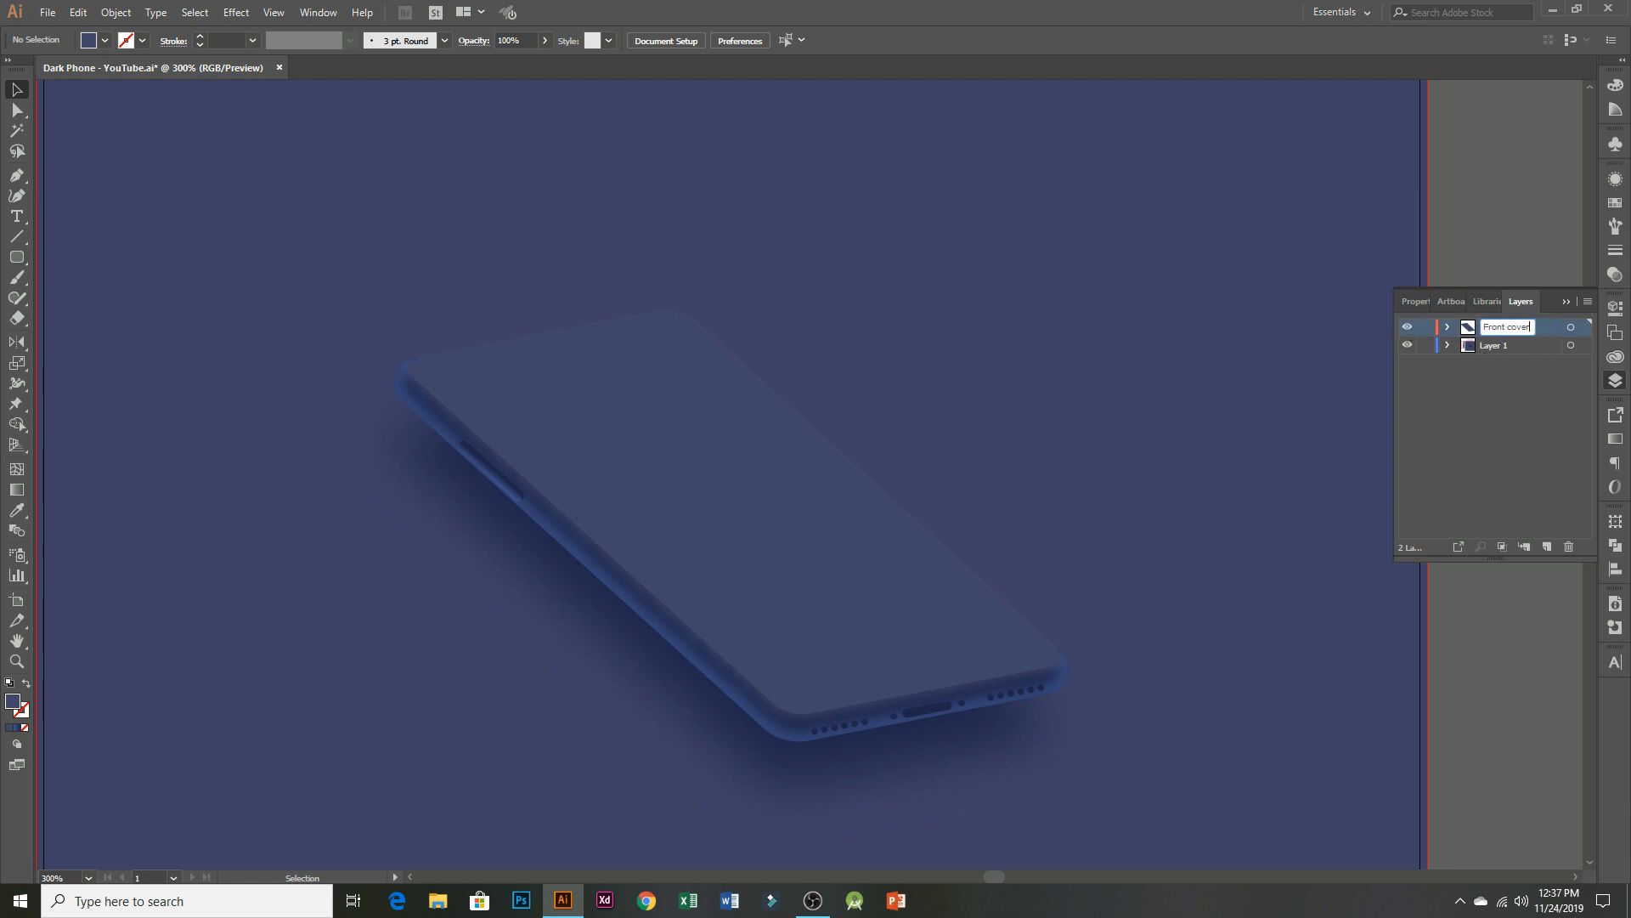
{"action": "left_click", "coordinate": [1484, 441]}
{"action": "left_click", "coordinate": [1408, 328]}
{"action": "left_click", "coordinate": [1408, 328]}
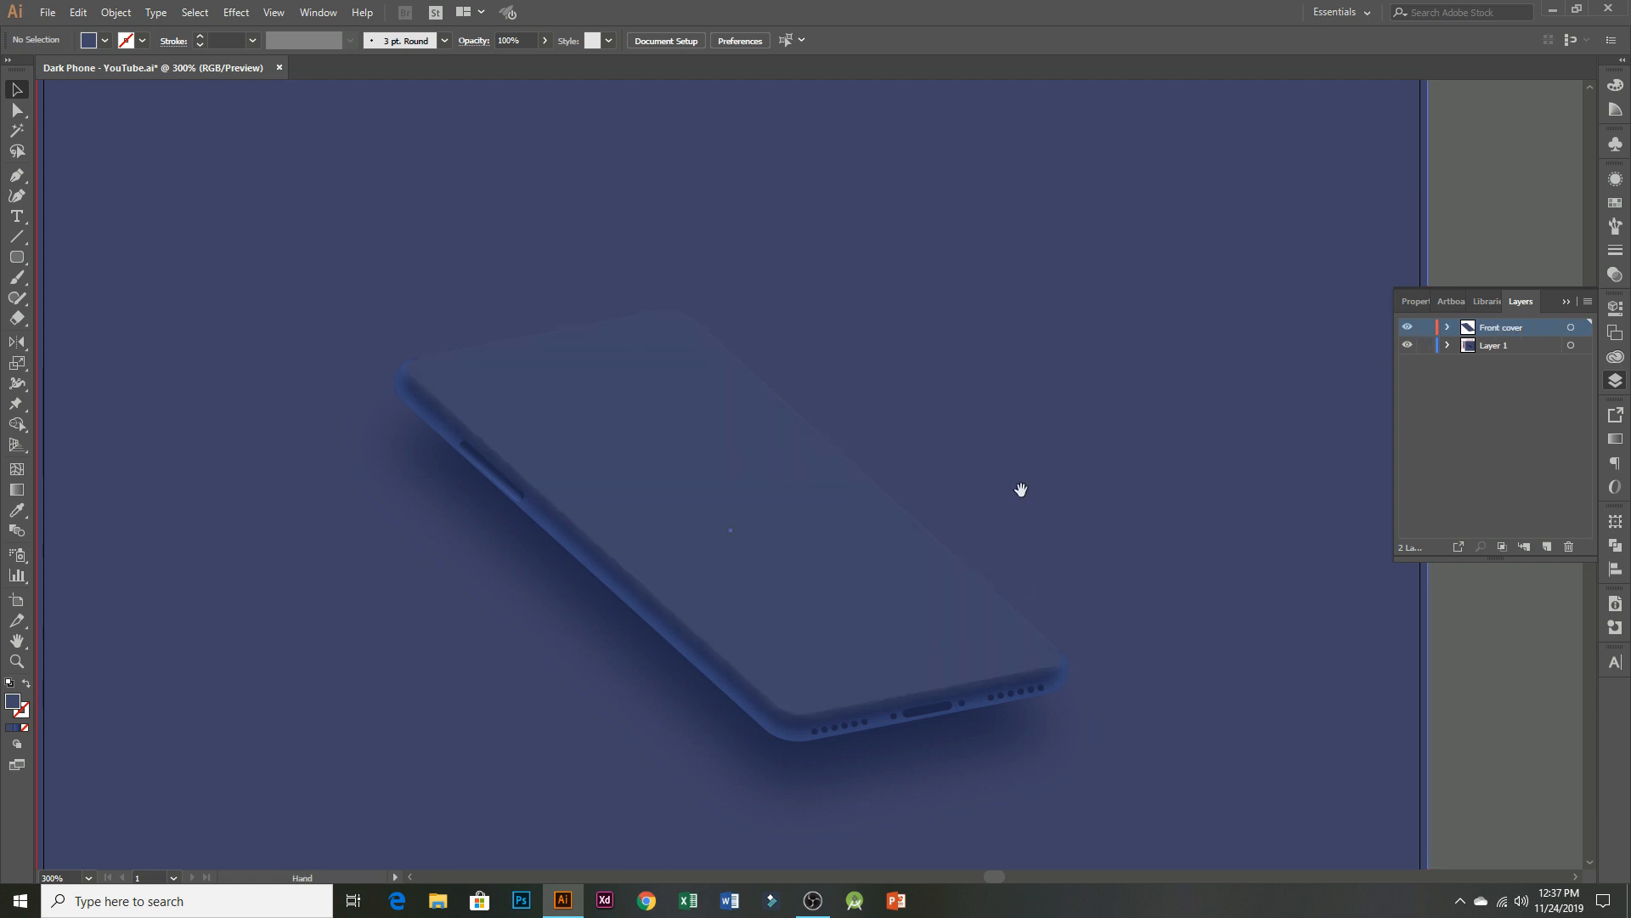
- Close the layer list and save the document
{"action": "scroll", "coordinate": [1024, 493], "scroll_direction": "down", "scroll_amount": 1}
{"action": "scroll", "coordinate": [1024, 497], "scroll_direction": "down", "scroll_amount": 1}
{"action": "left_click_drag", "start_coordinate": [1318, 514], "coordinate": [1268, 482]}
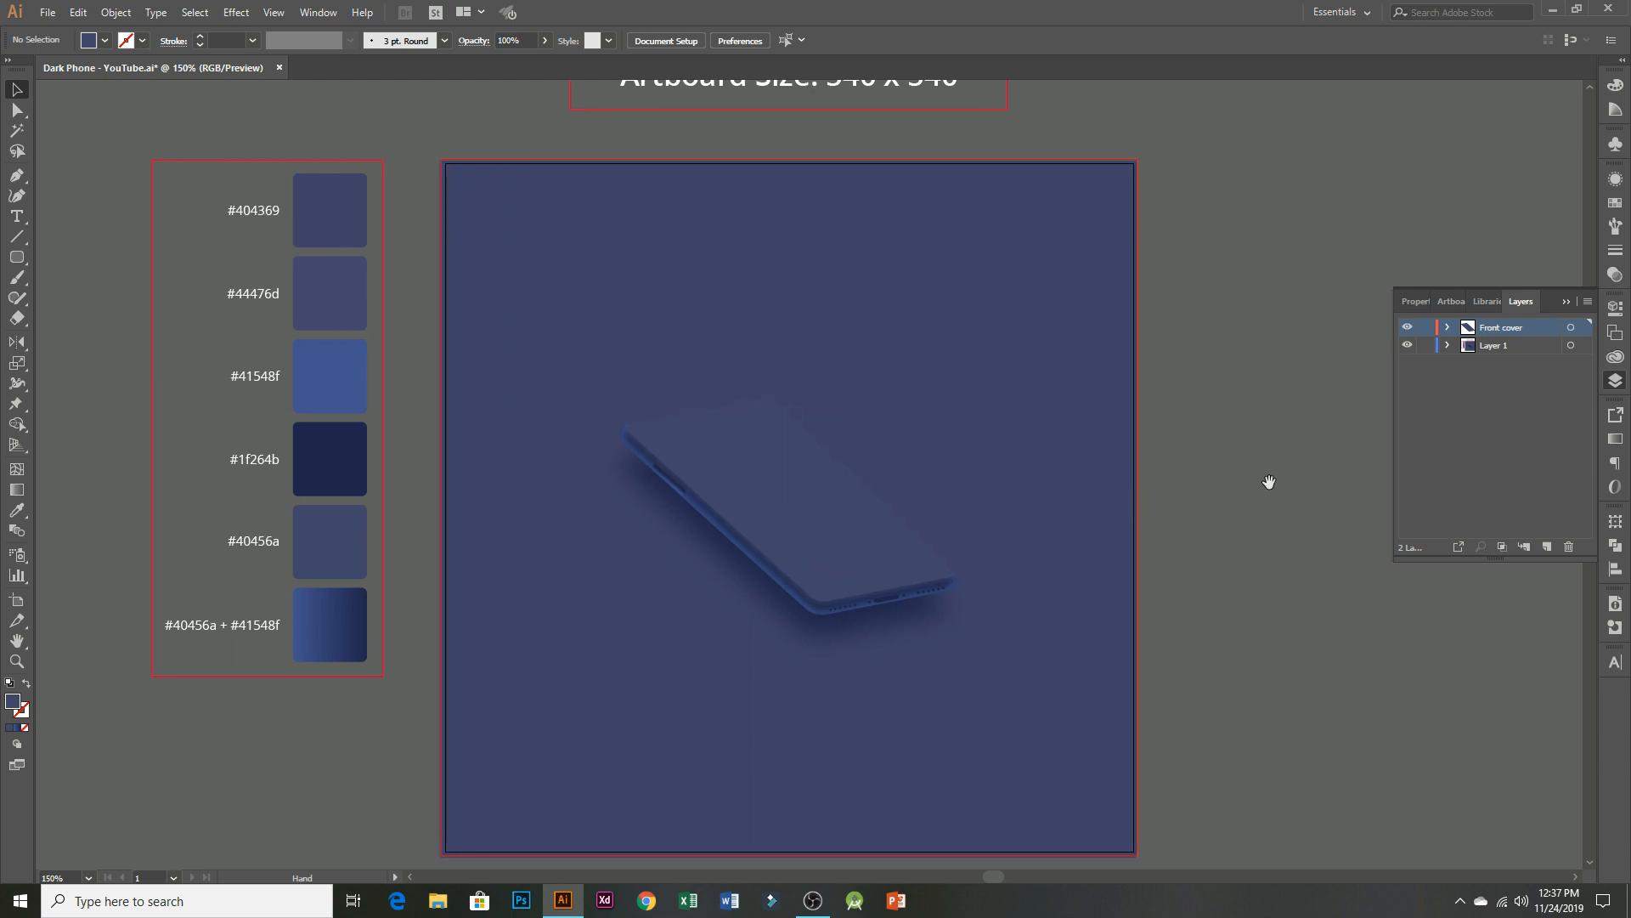
{"action": "left_click", "coordinate": [1567, 303]}
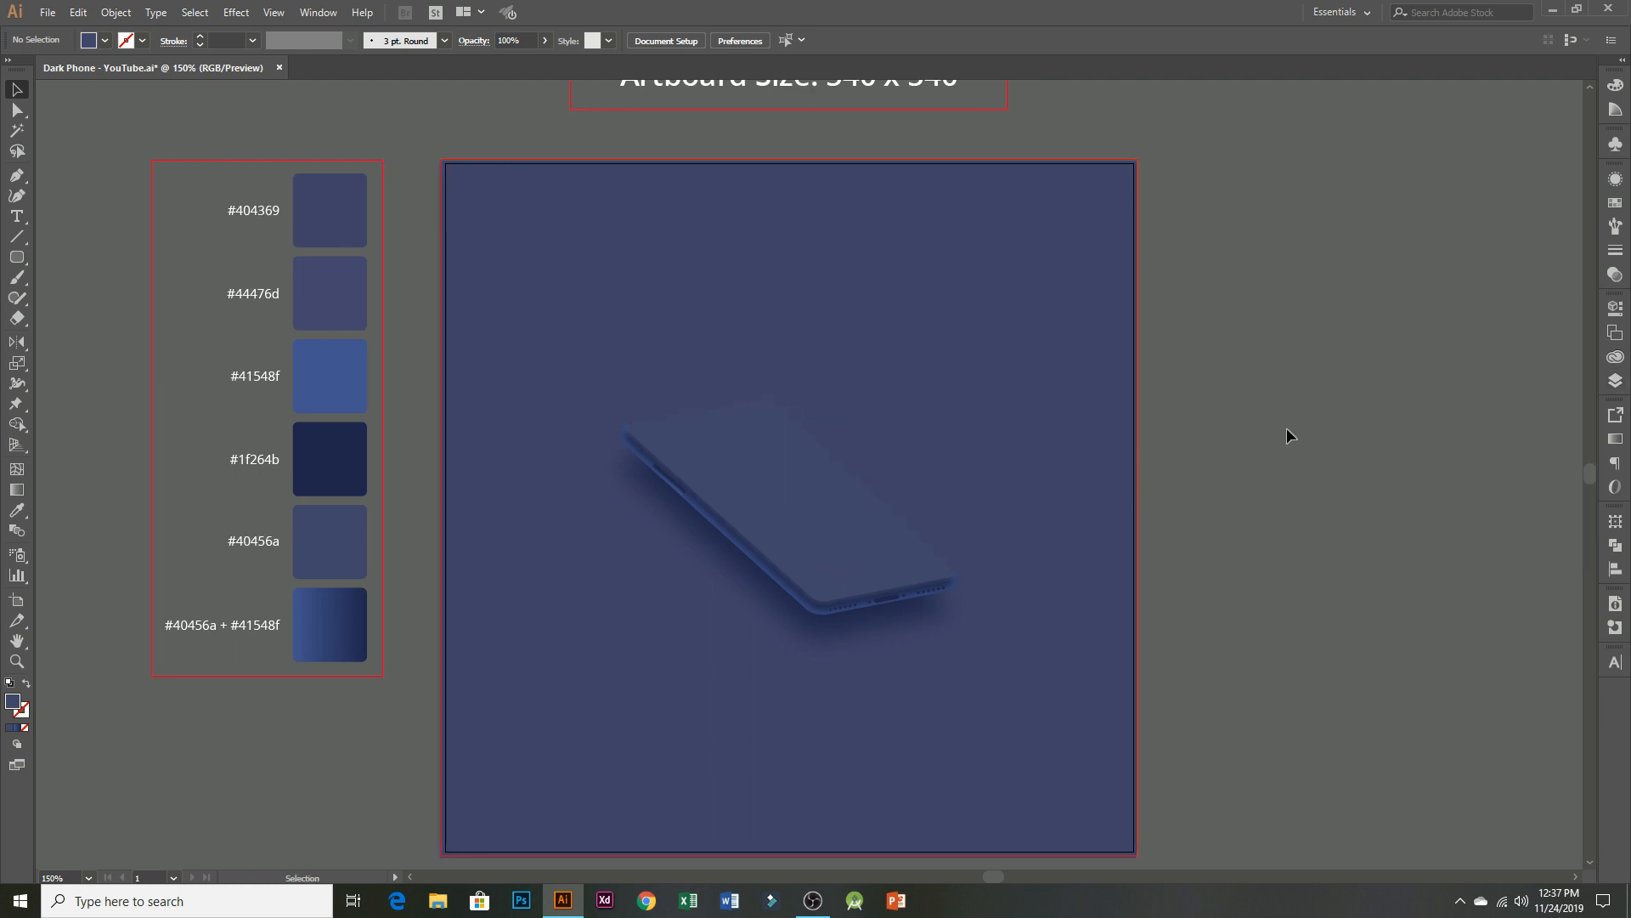
{"action": "key", "text": "ctrl+s"}
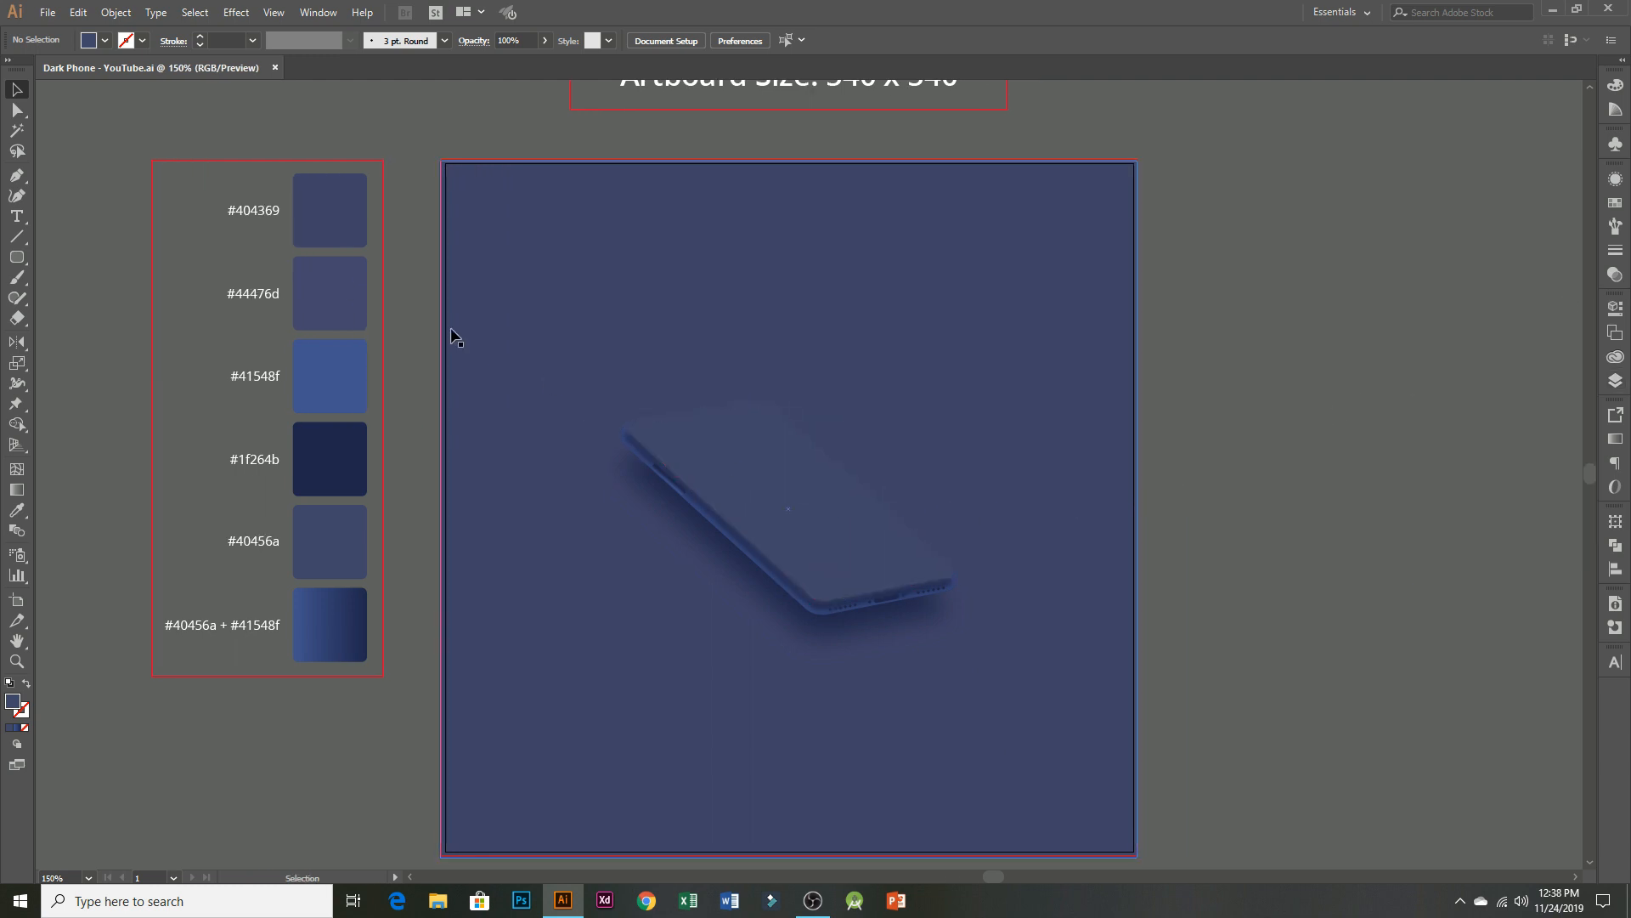
- Export the artwork to the Desktop as a Photoshop (*.PSD) file named Dark Phone - YouTube
{"action": "left_click", "coordinate": [48, 12]}
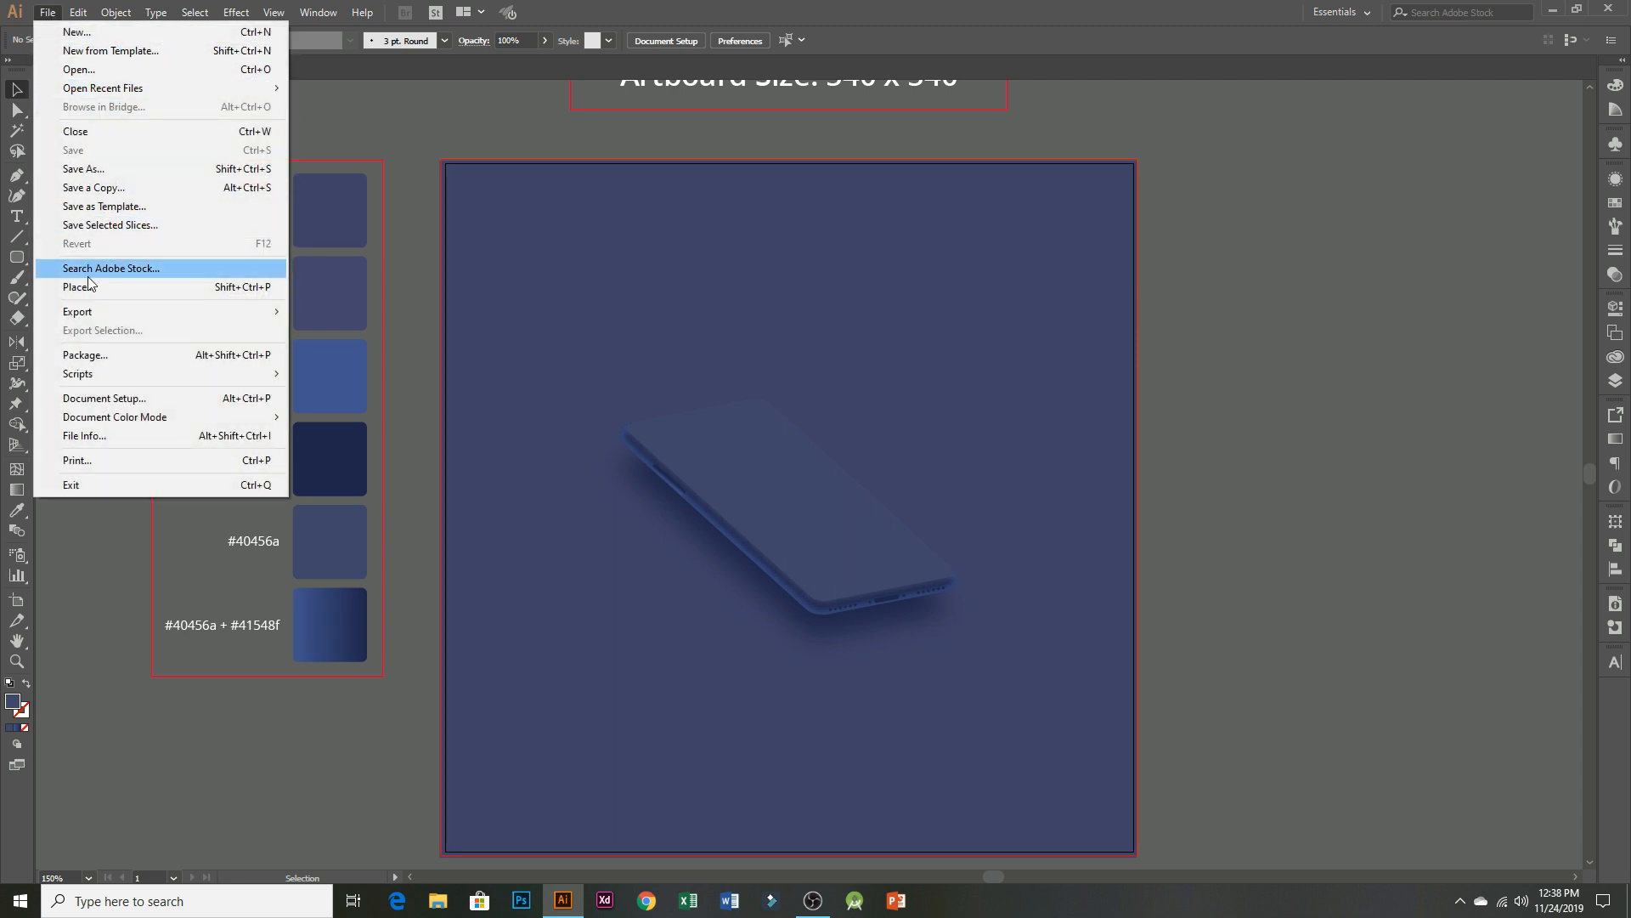
{"action": "mouse_move", "coordinate": [91, 309]}
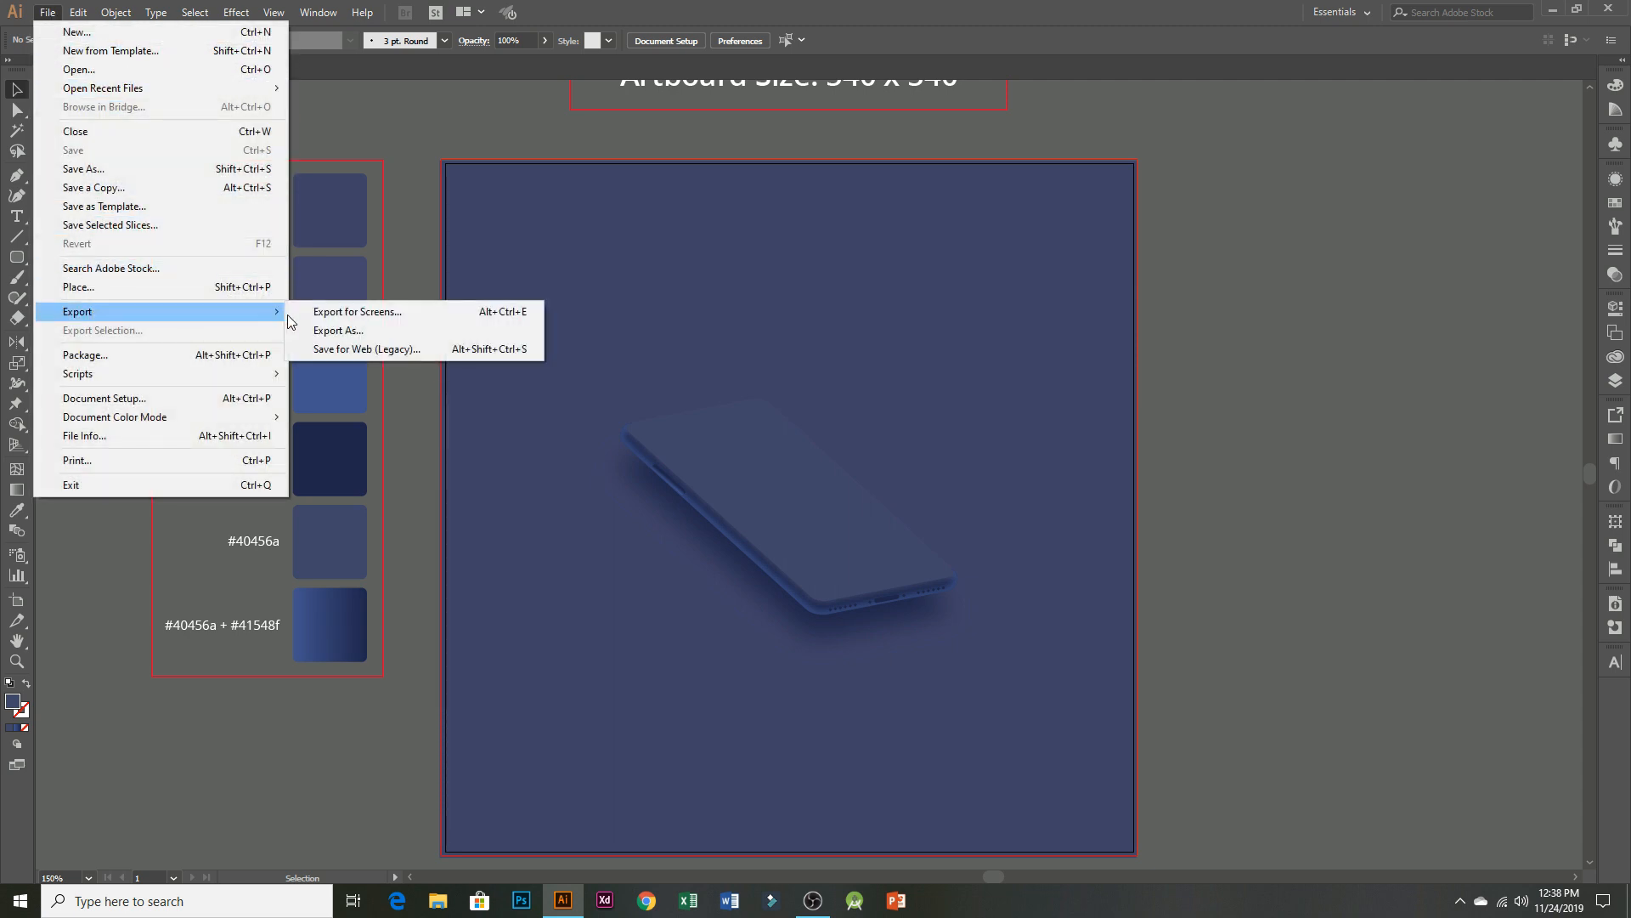
{"action": "left_click", "coordinate": [343, 332]}
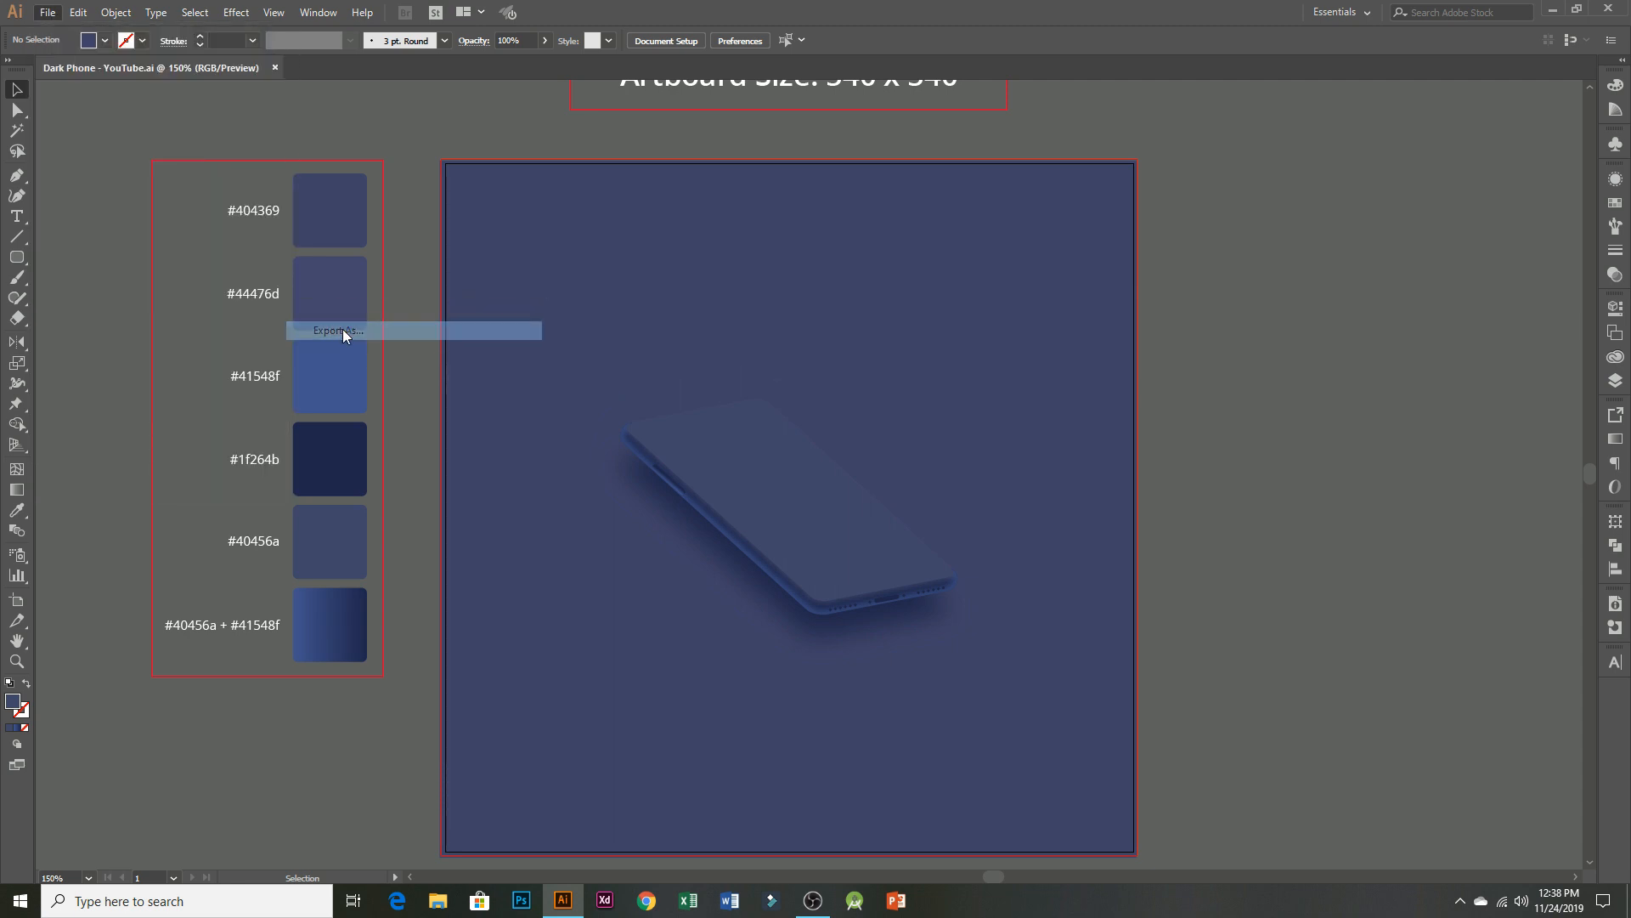
{"action": "left_click", "coordinate": [262, 399]}
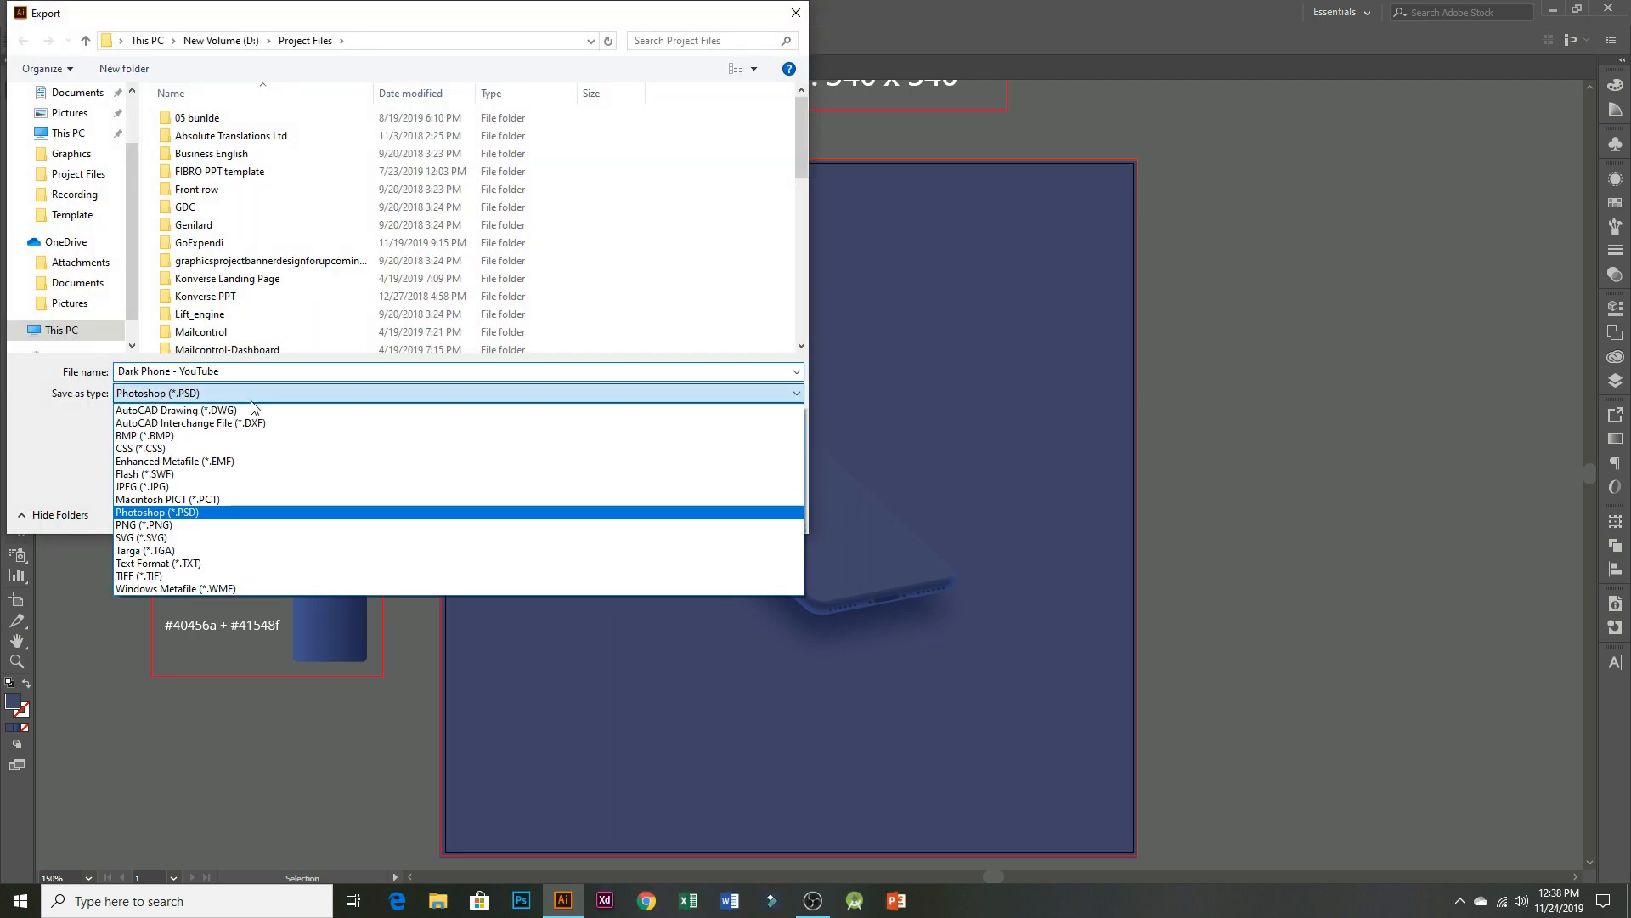
{"action": "left_click", "coordinate": [218, 515]}
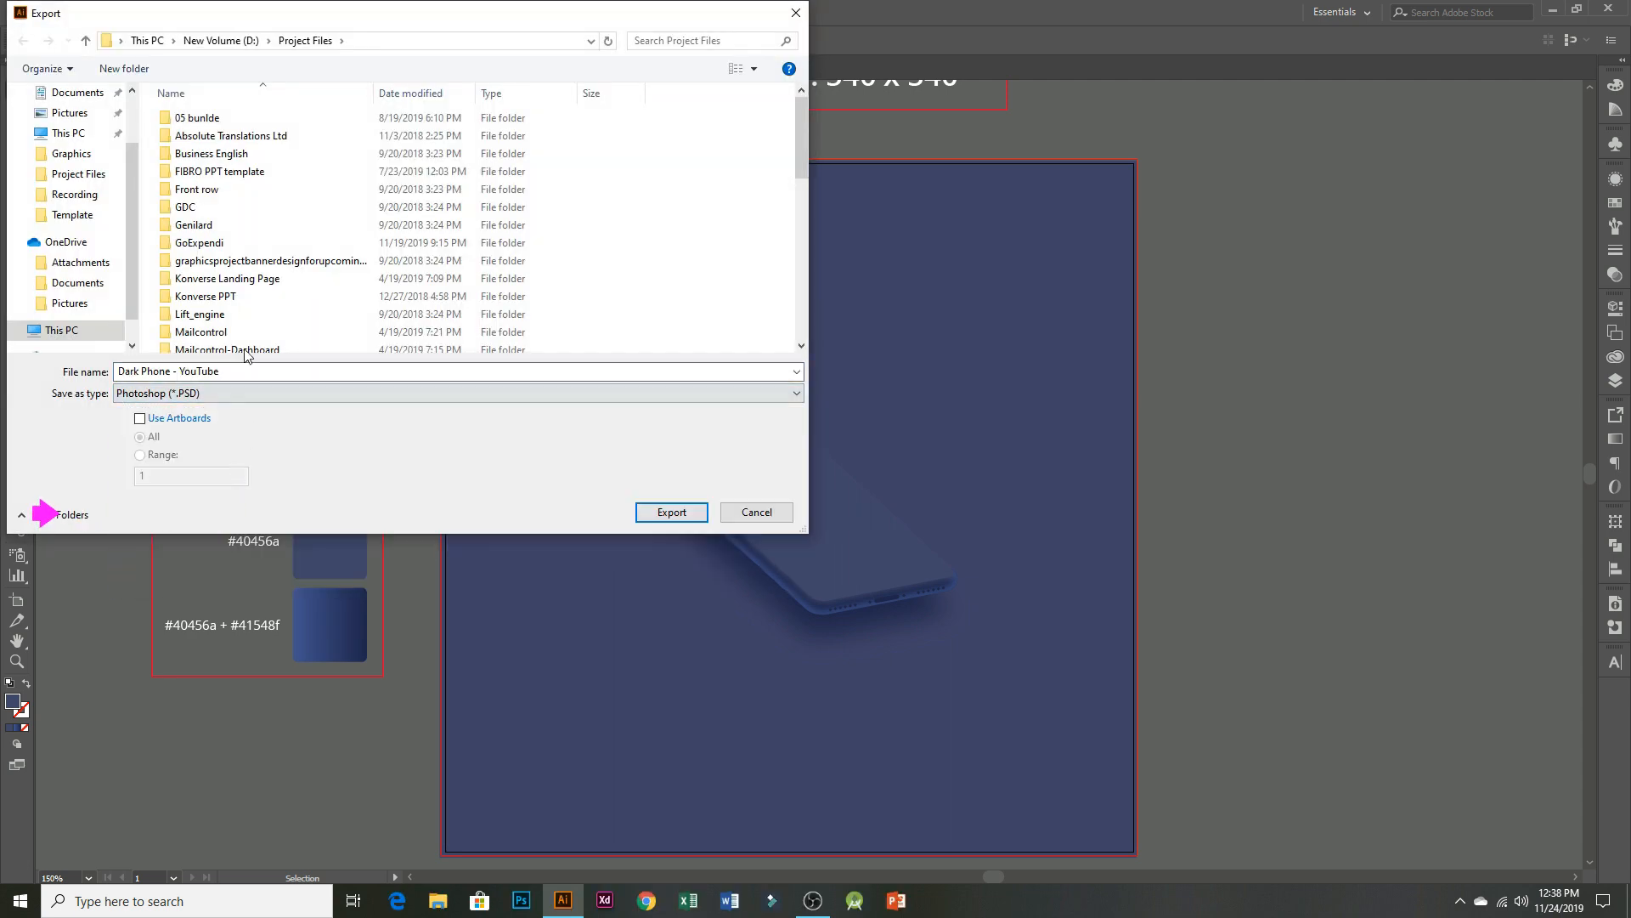
{"action": "scroll", "coordinate": [68, 158], "scroll_direction": "up", "scroll_amount": 2}
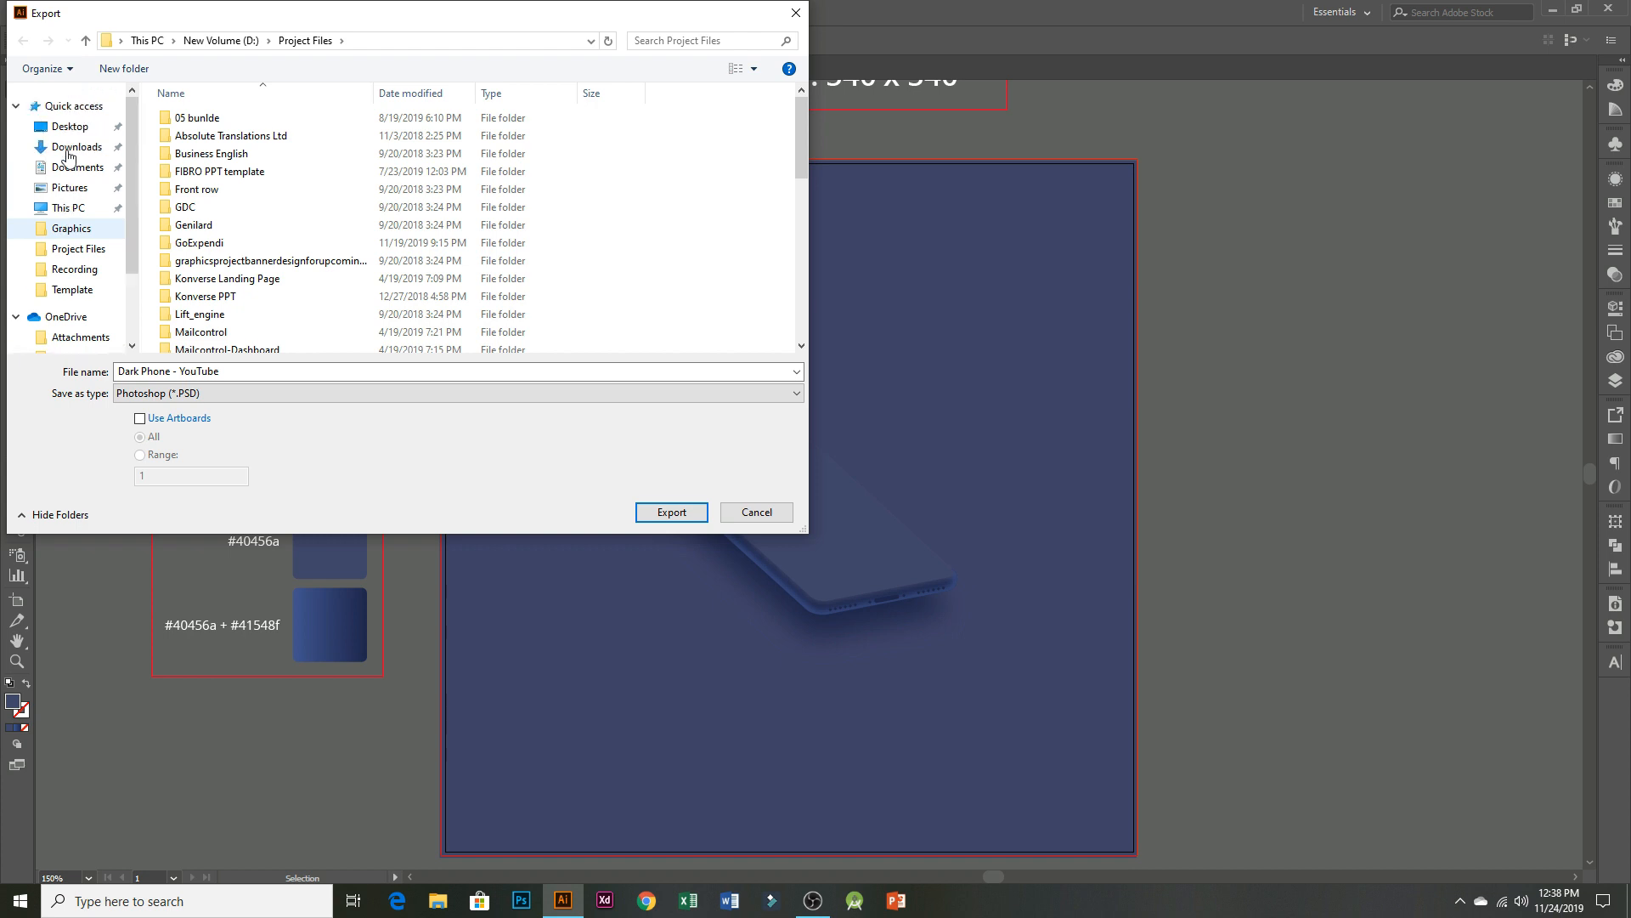
{"action": "left_click", "coordinate": [68, 127]}
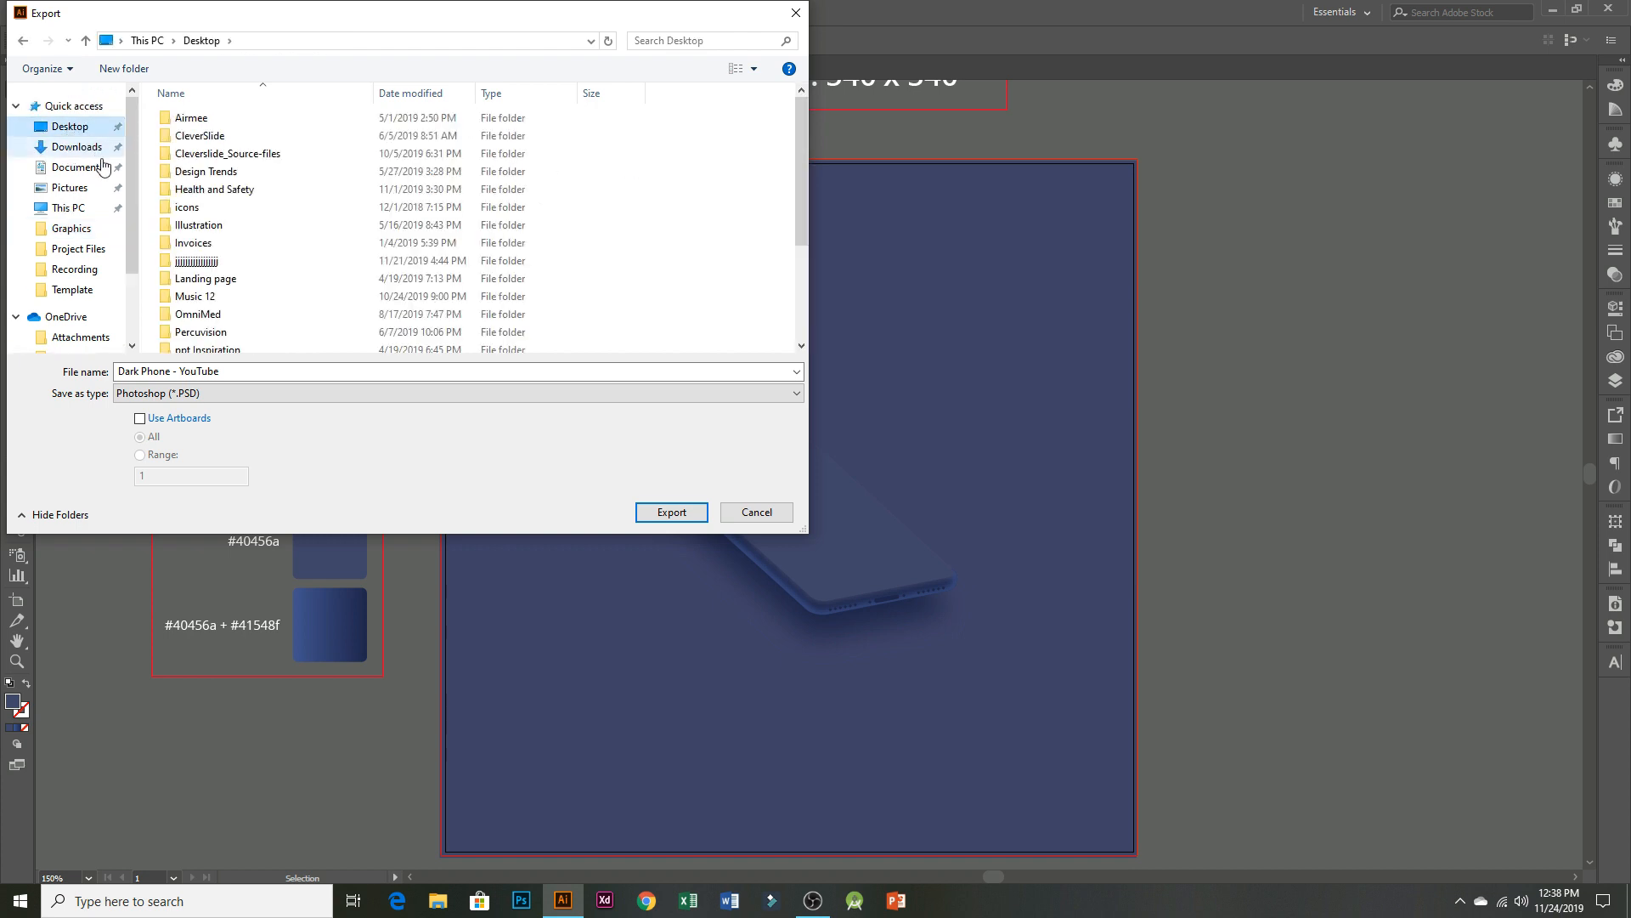
{"action": "left_click", "coordinate": [209, 371]}
{"action": "left_click", "coordinate": [239, 371]}
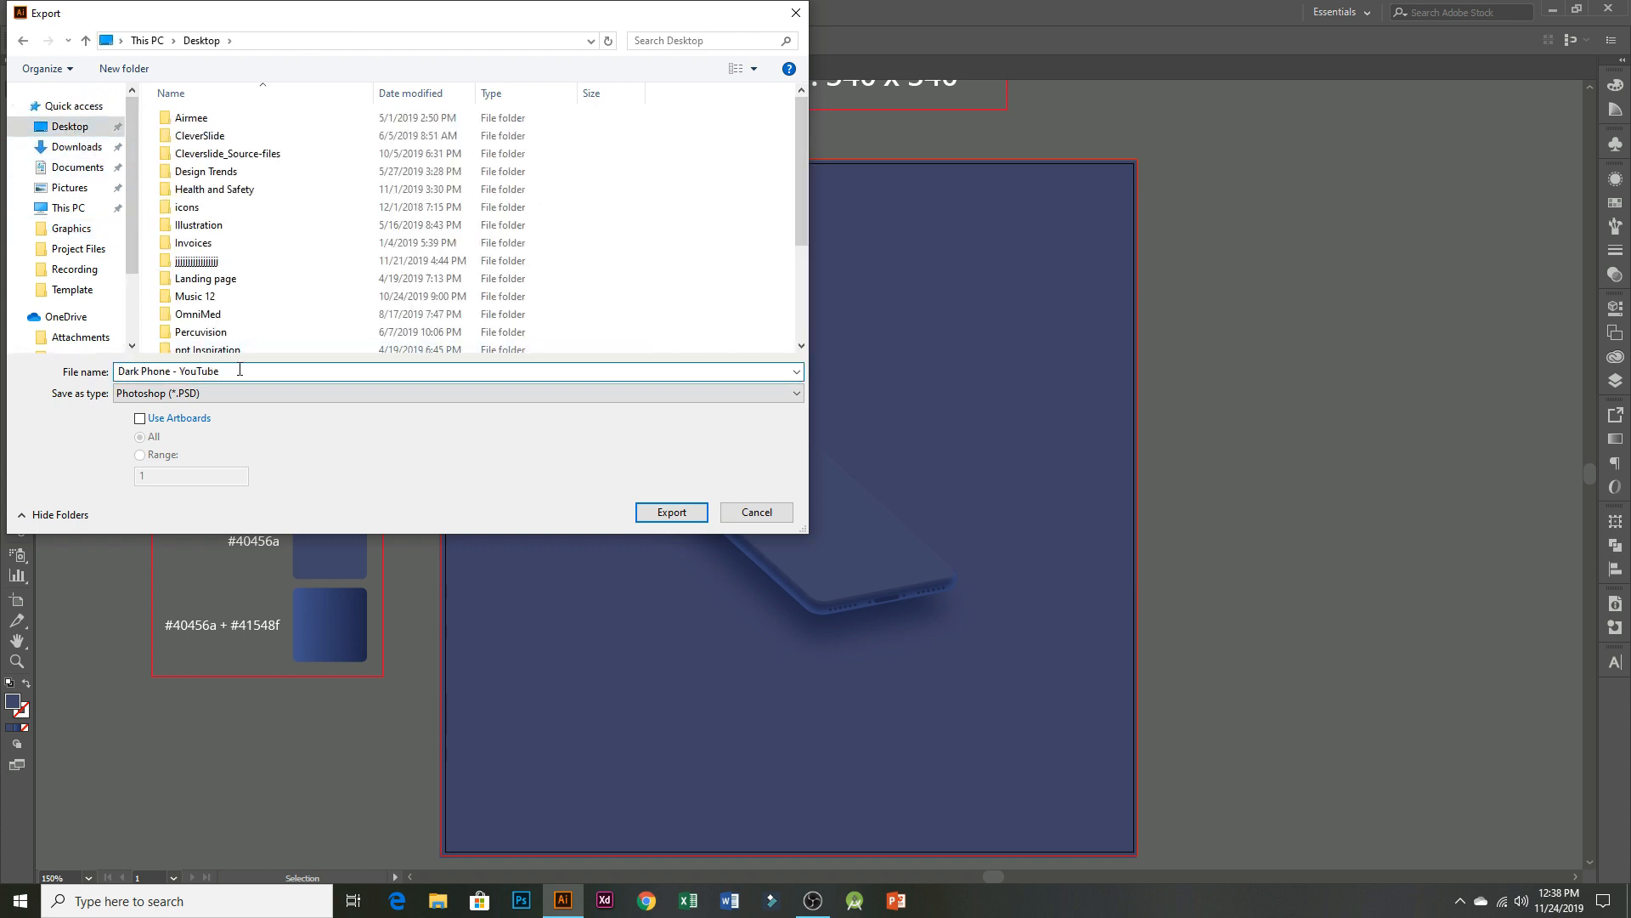
{"action": "left_click", "coordinate": [672, 511]}
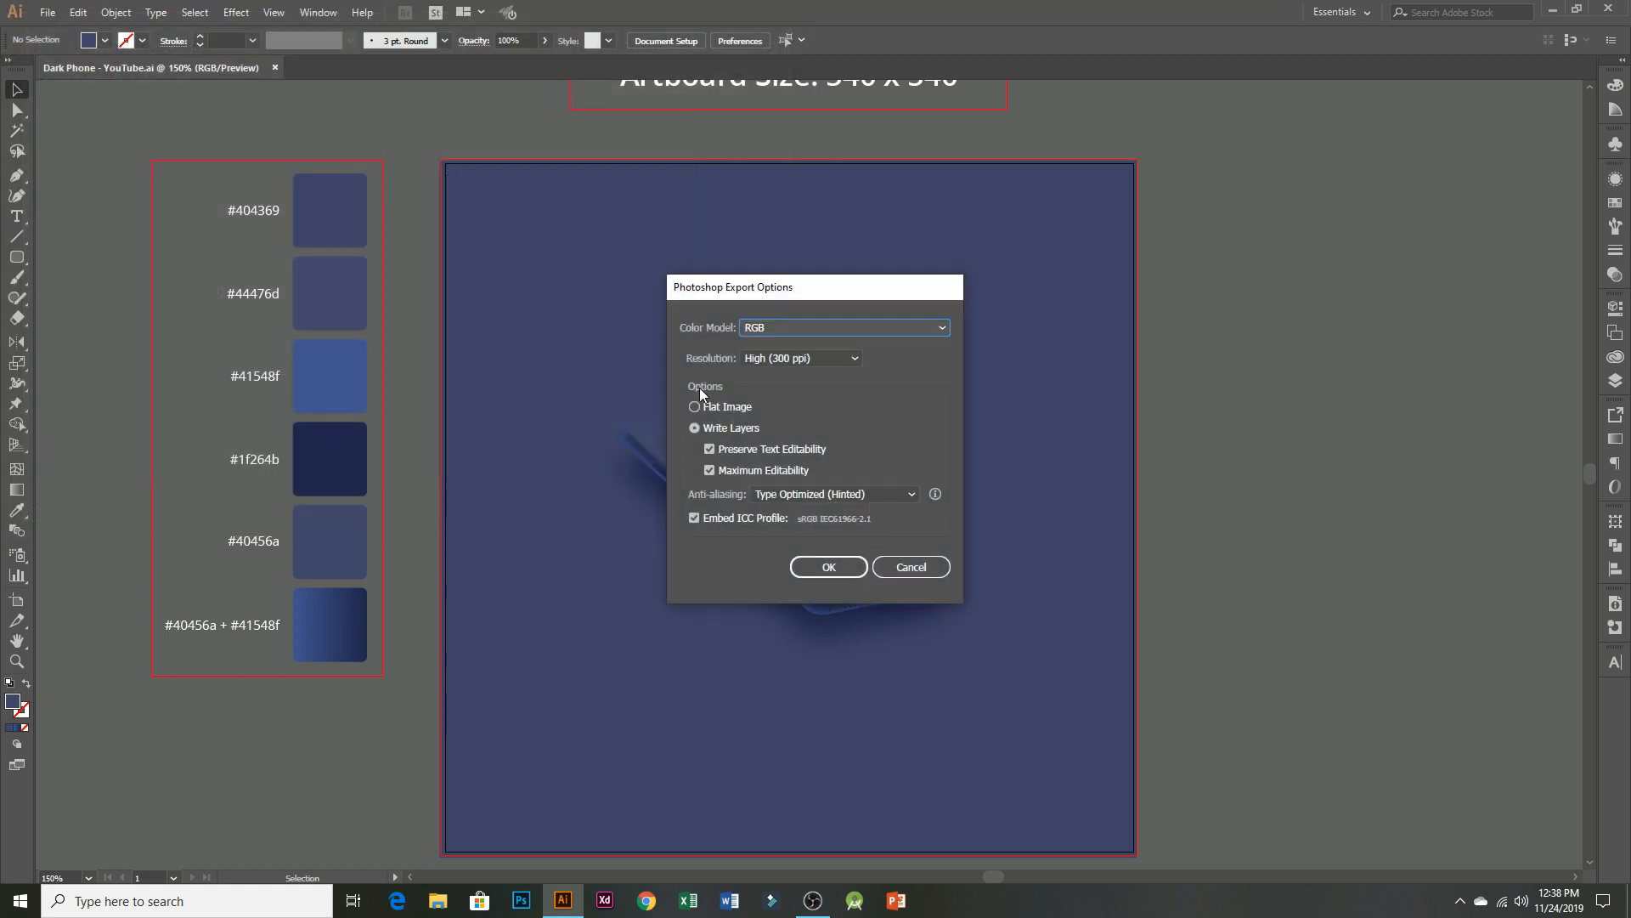
- Export the PSD in RGB at High (300 ppi) with layers written and maximum editability
{"action": "left_click", "coordinate": [841, 357]}
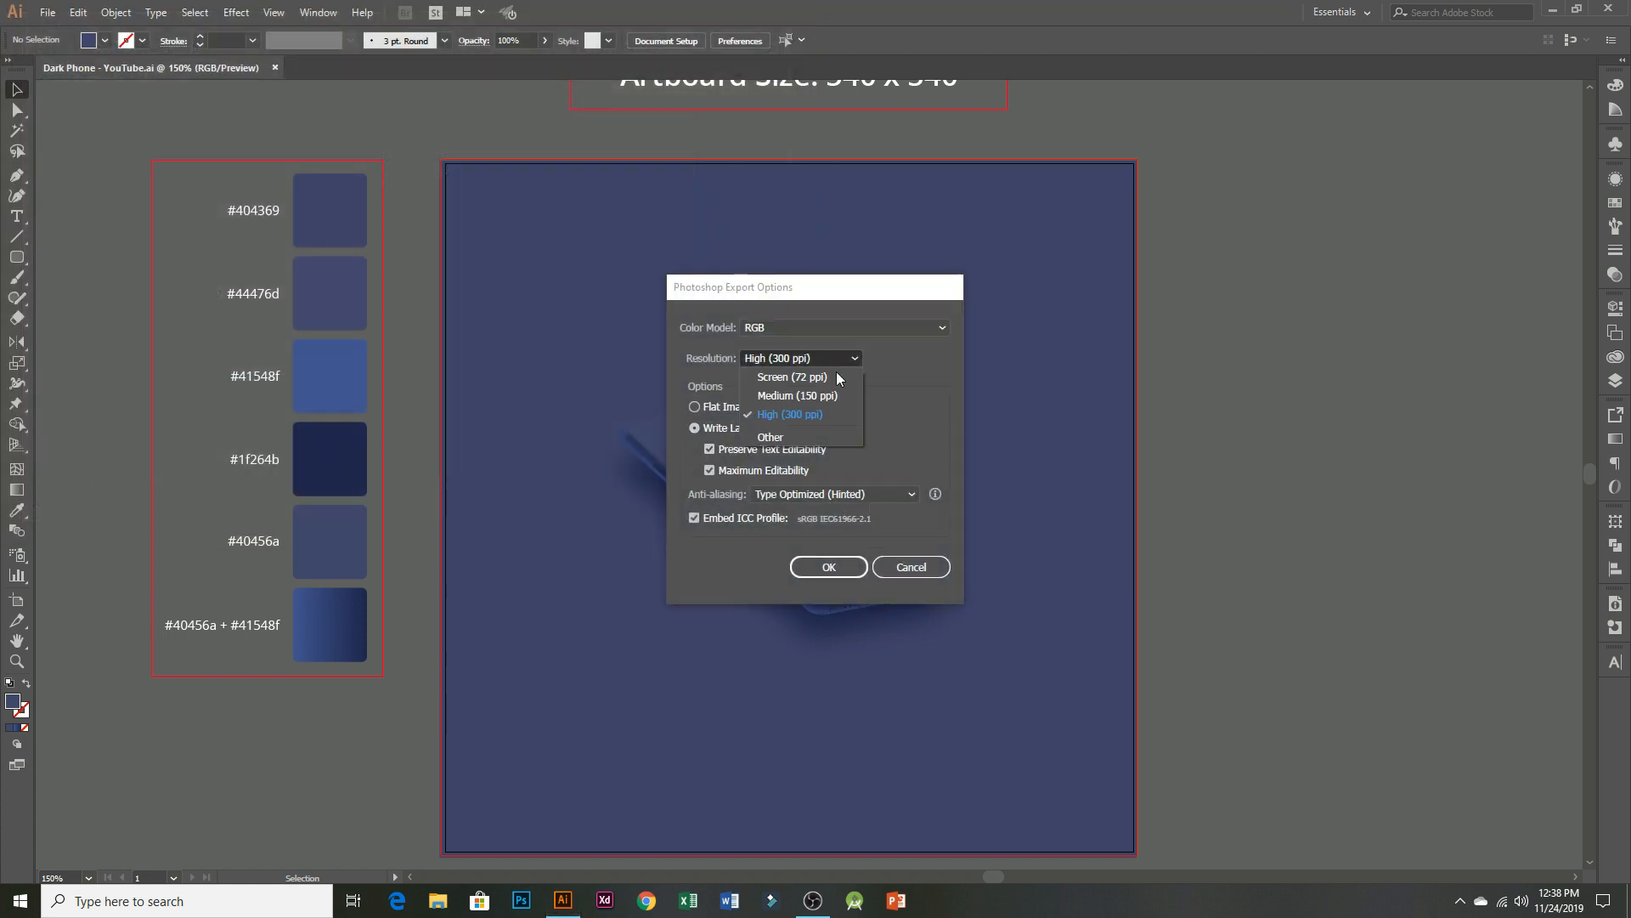
{"action": "left_click", "coordinate": [809, 404]}
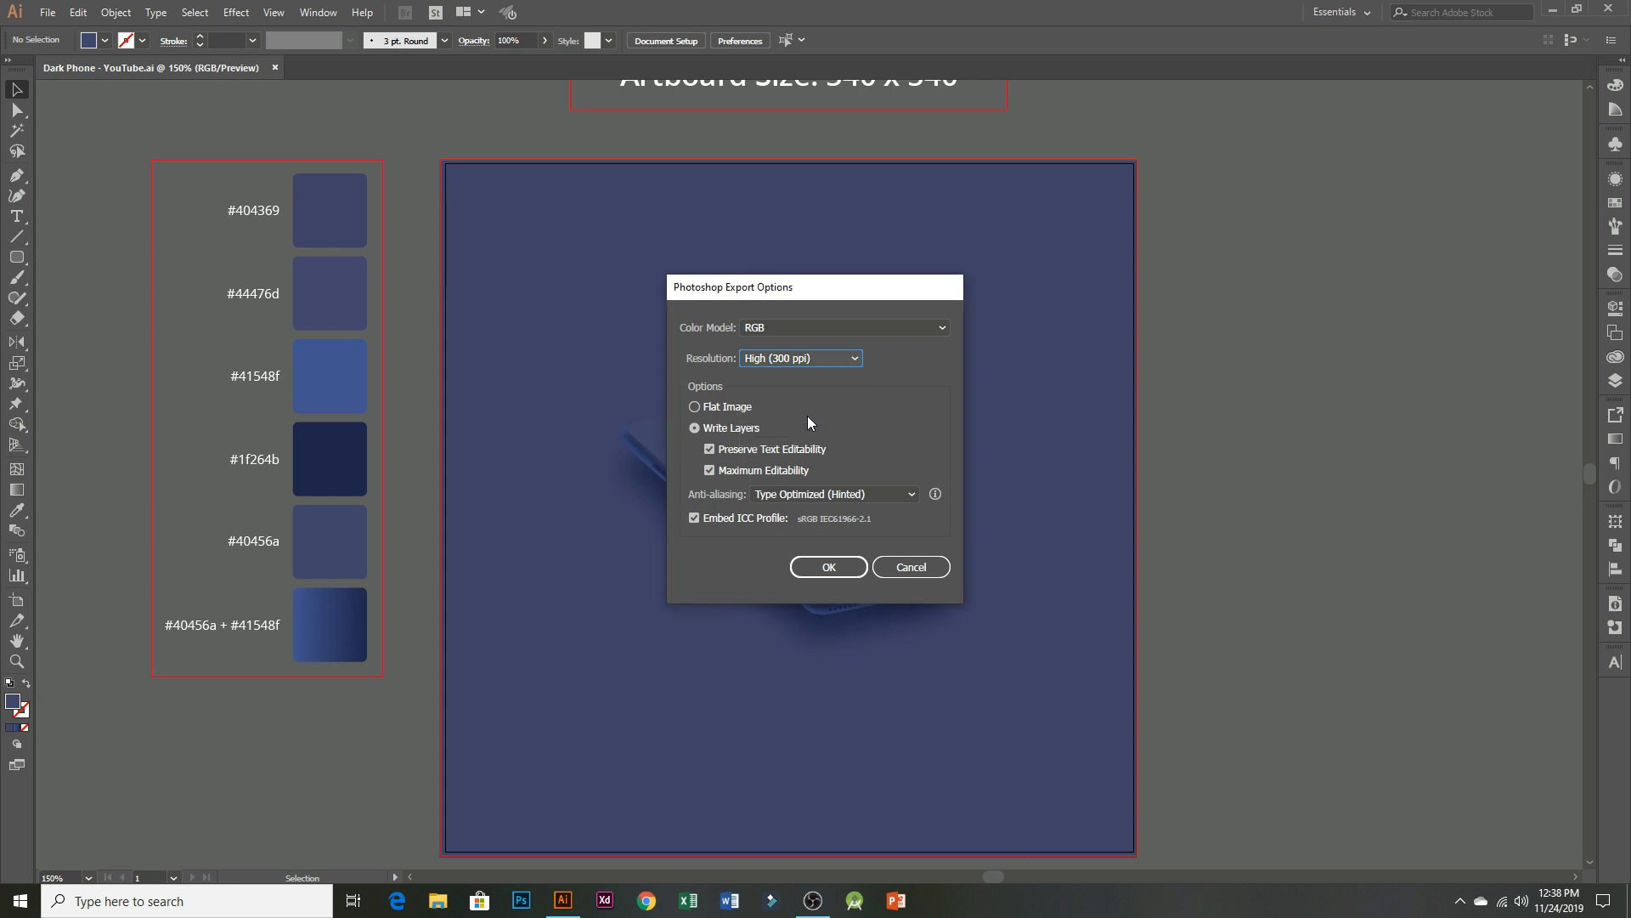
{"action": "left_click", "coordinate": [813, 572]}
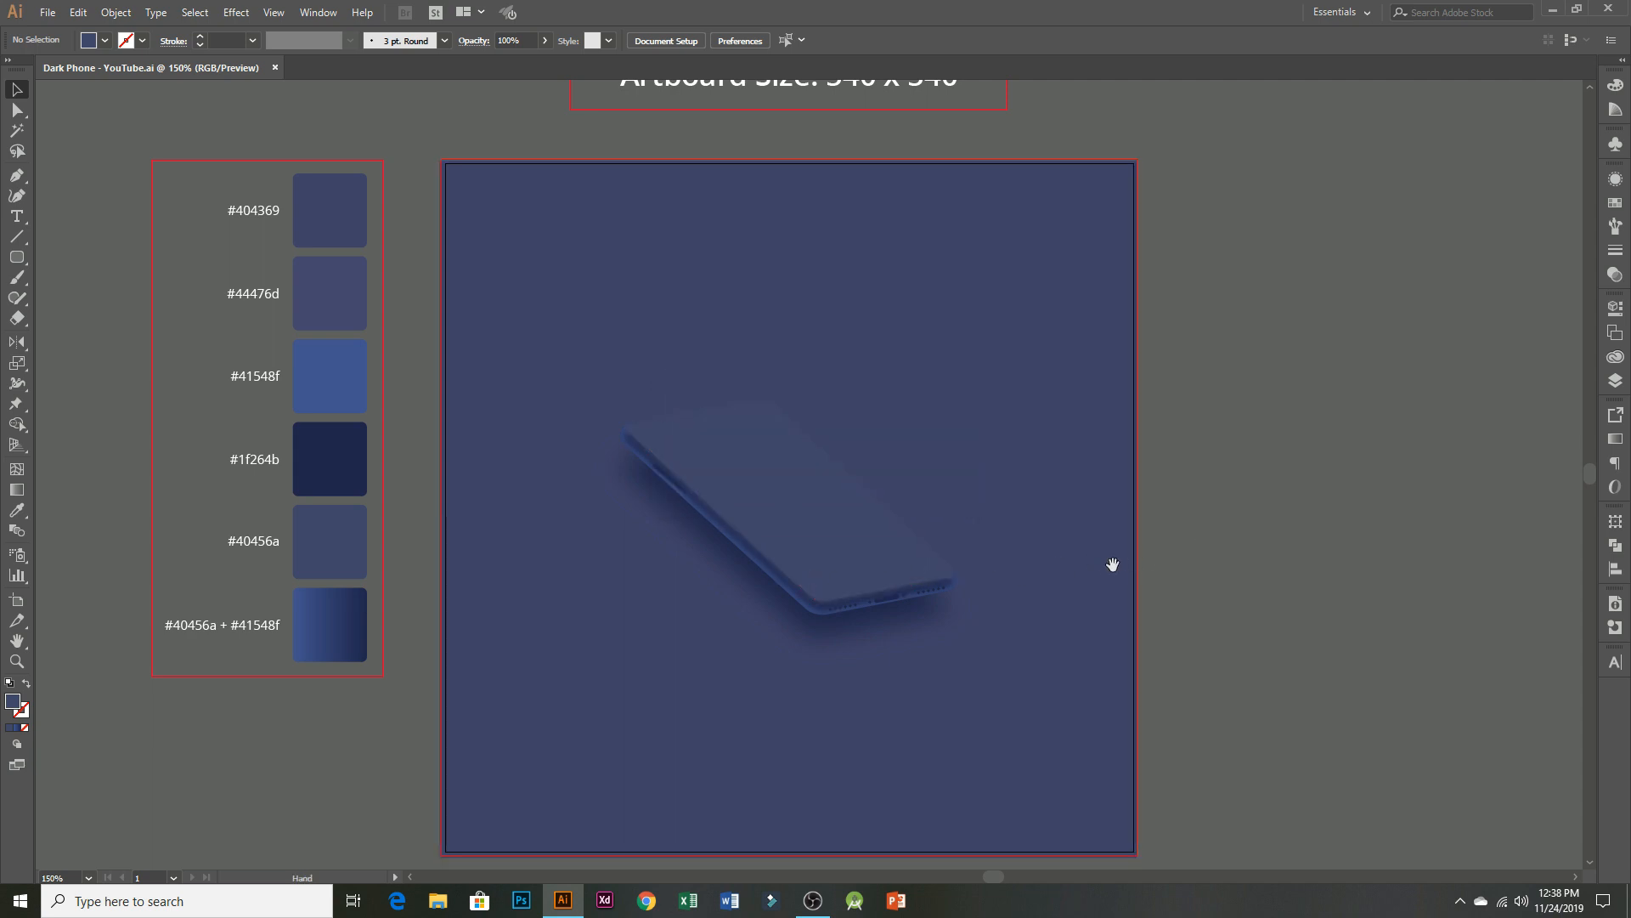
{"action": "left_click_drag", "start_coordinate": [1111, 564], "coordinate": [1082, 539]}
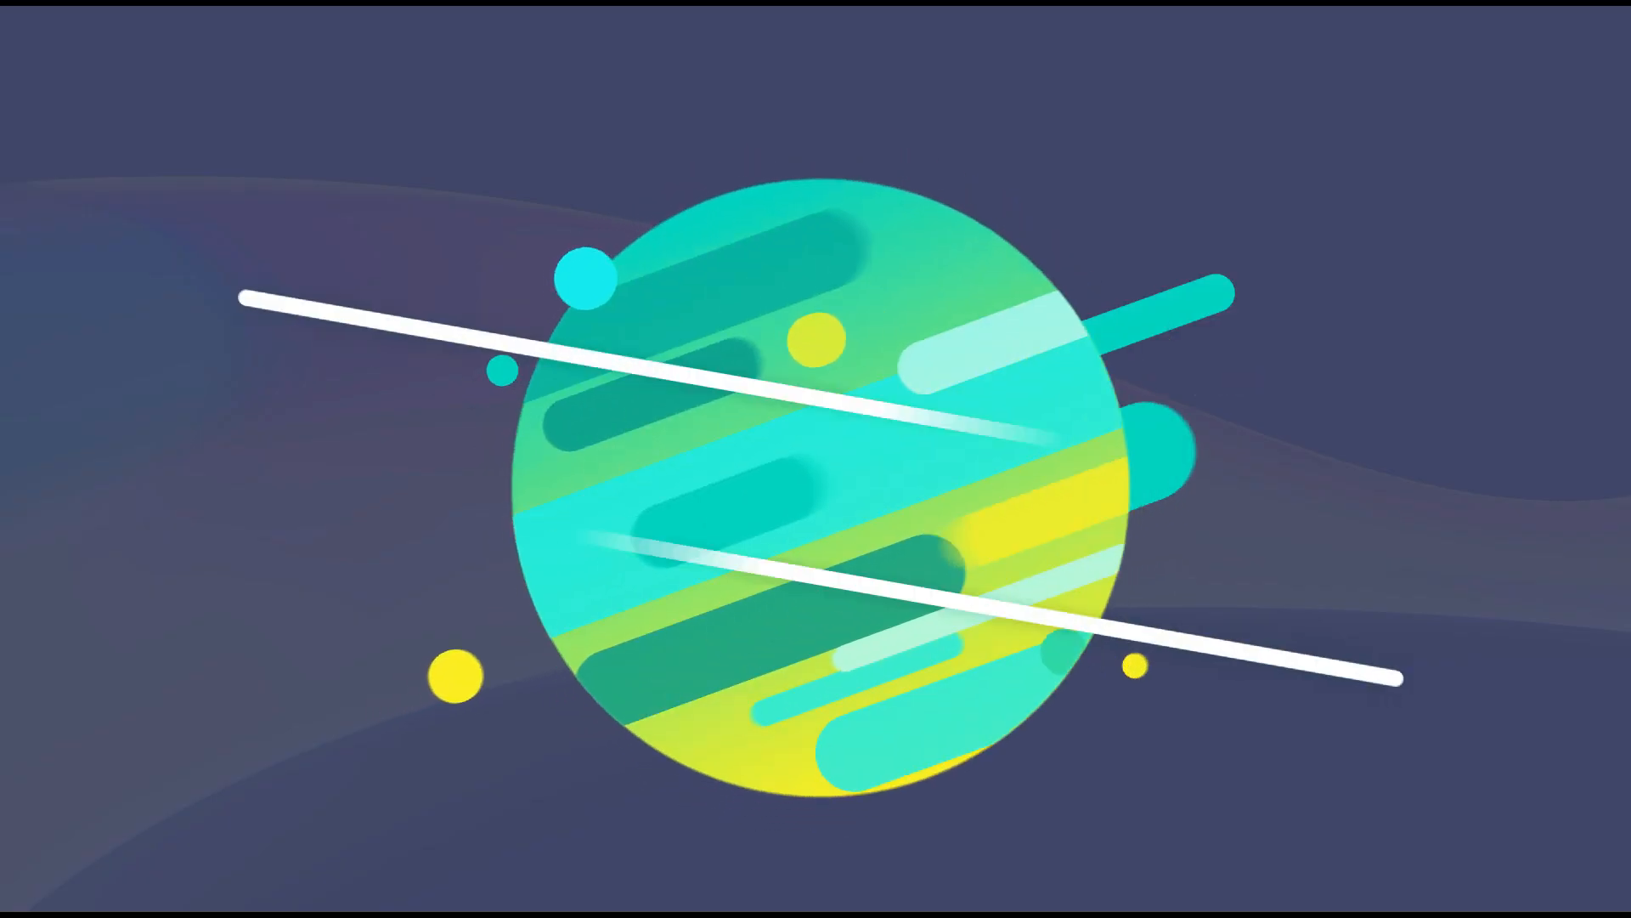
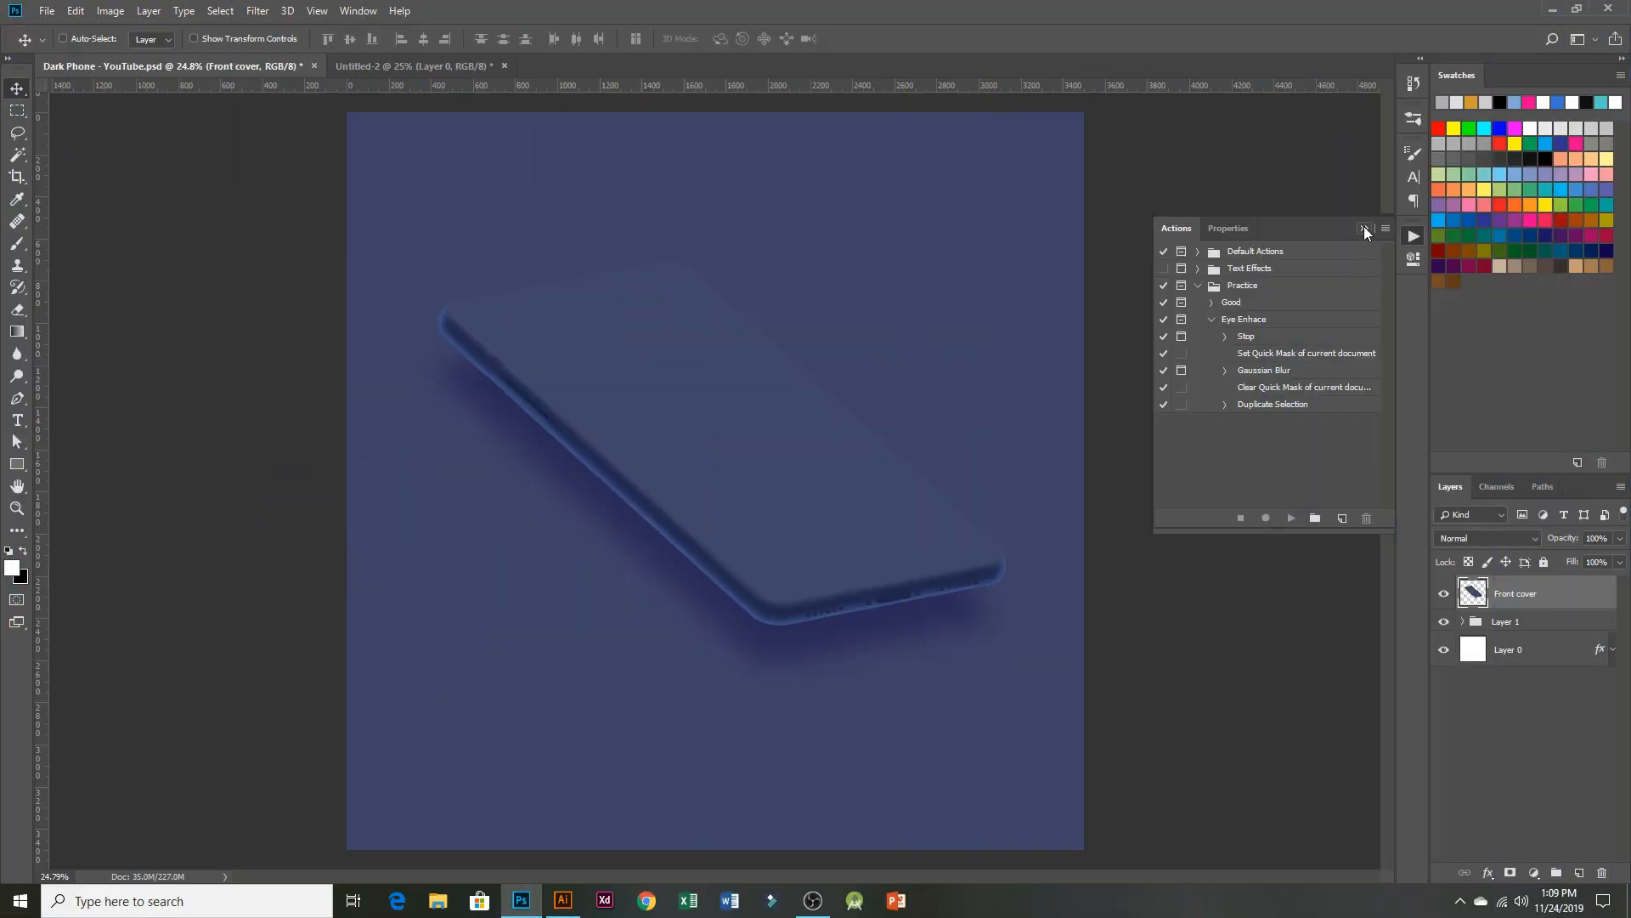
- In Photoshop, collapse the Actions list and duplicate the Front cover layer of the exported phone file
{"action": "left_click", "coordinate": [1364, 228]}
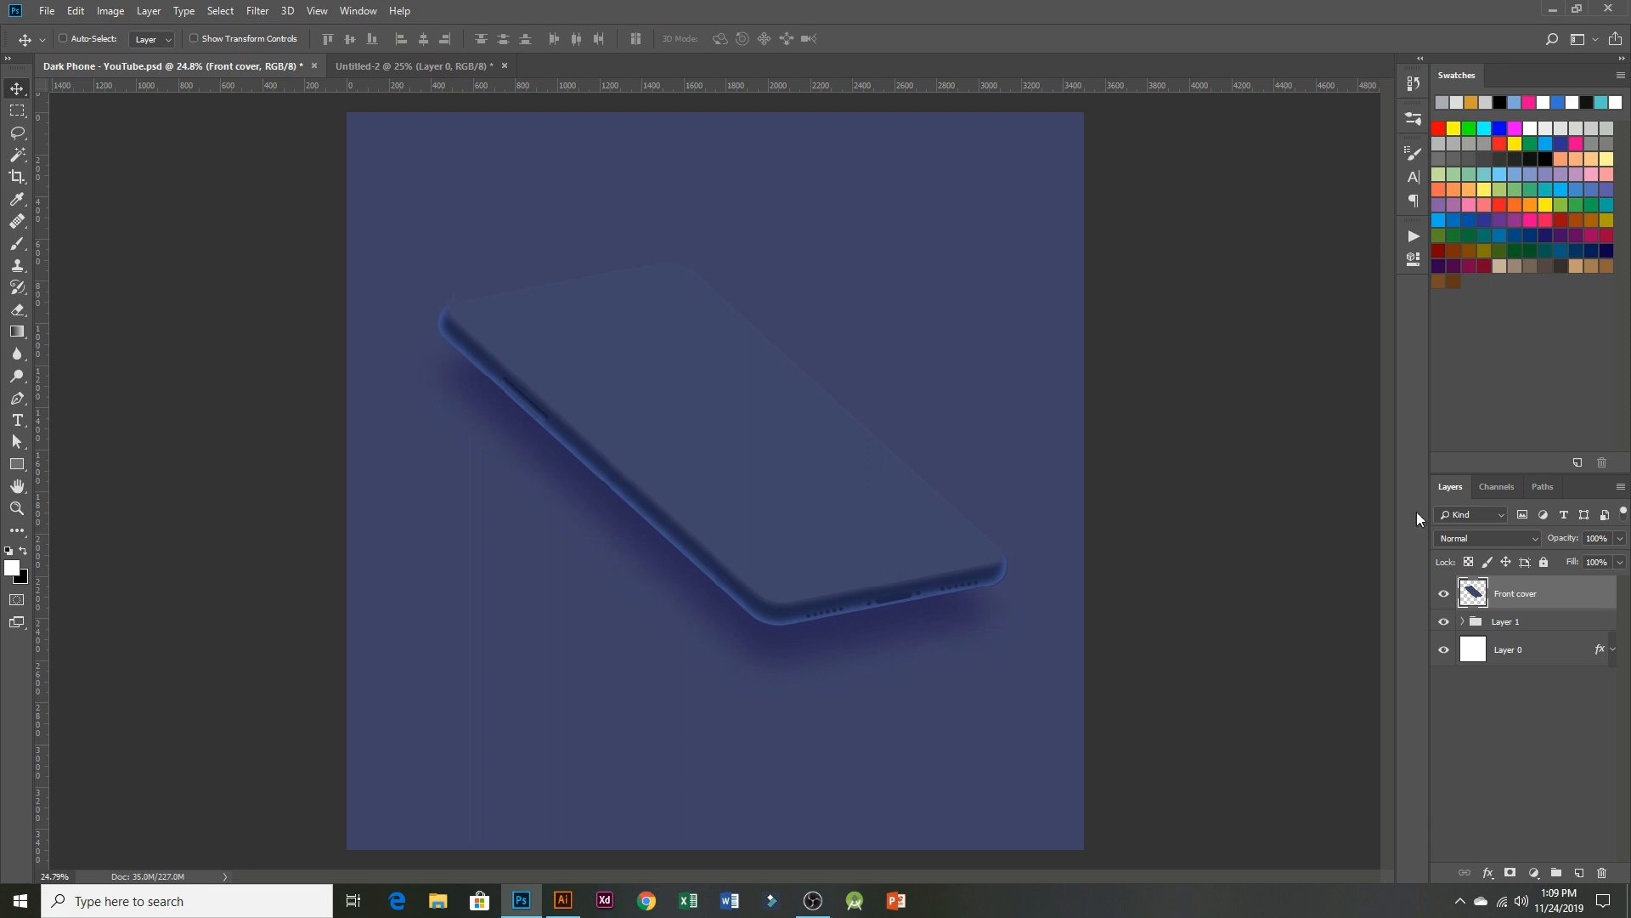
{"action": "left_click", "coordinate": [1448, 595]}
{"action": "left_click", "coordinate": [1448, 595]}
{"action": "key", "text": "ctrl+j"}
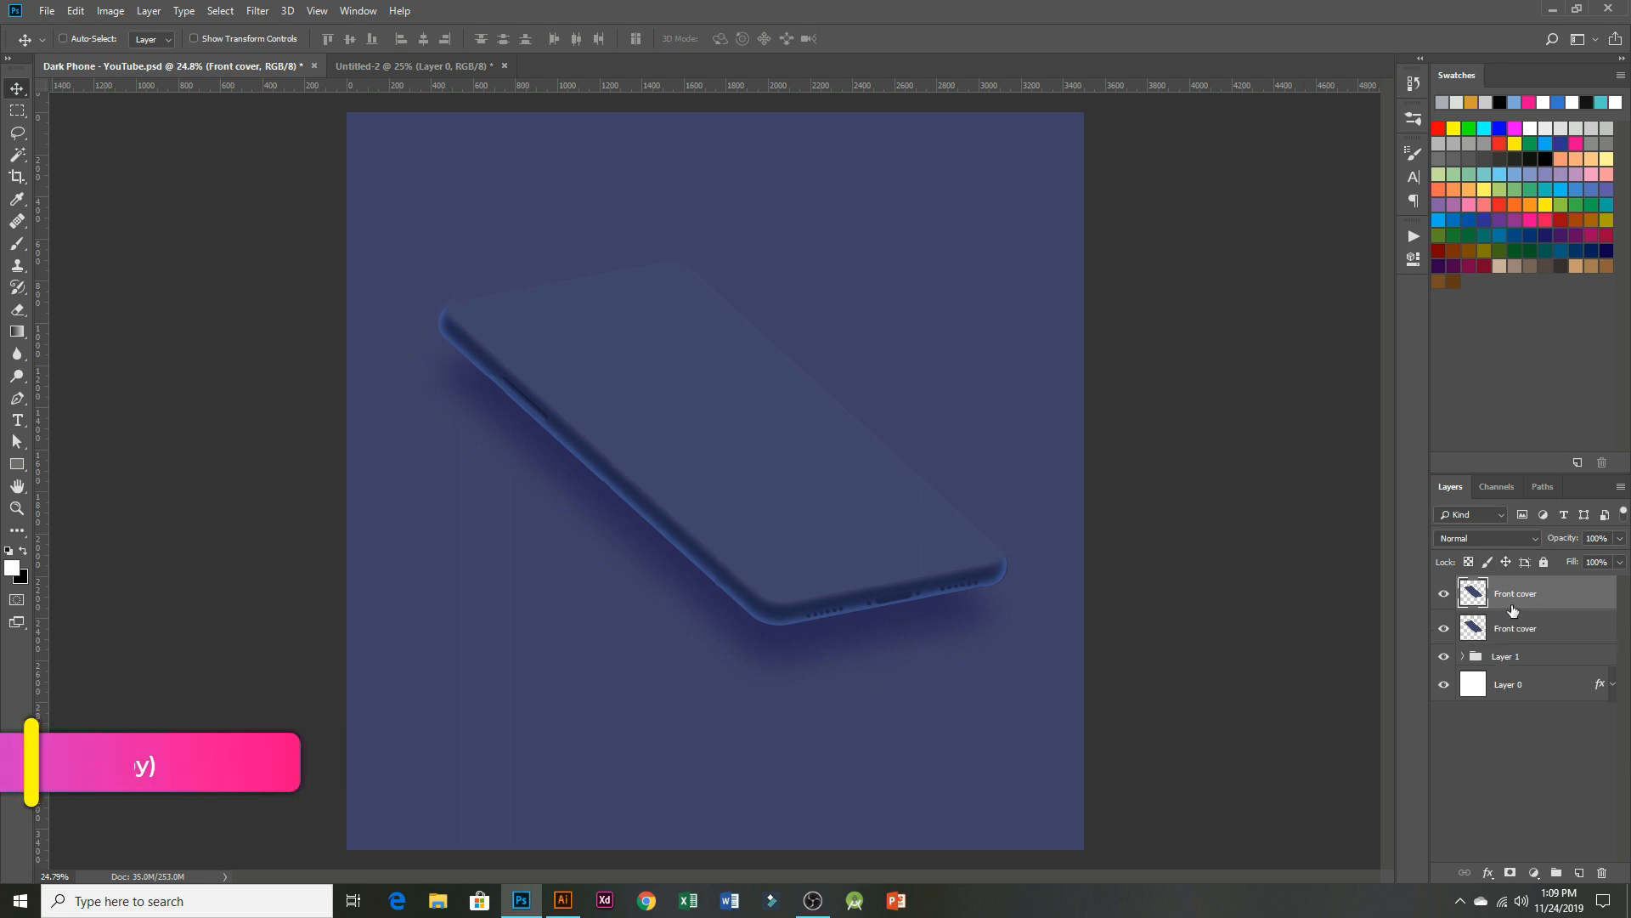
- Draw a rectangle about 1065 x 2158 px with a light grey fill and no stroke, and move it over the phone
{"action": "left_click", "coordinate": [17, 464]}
{"action": "left_click_drag", "start_coordinate": [452, 376], "coordinate": [678, 831]}
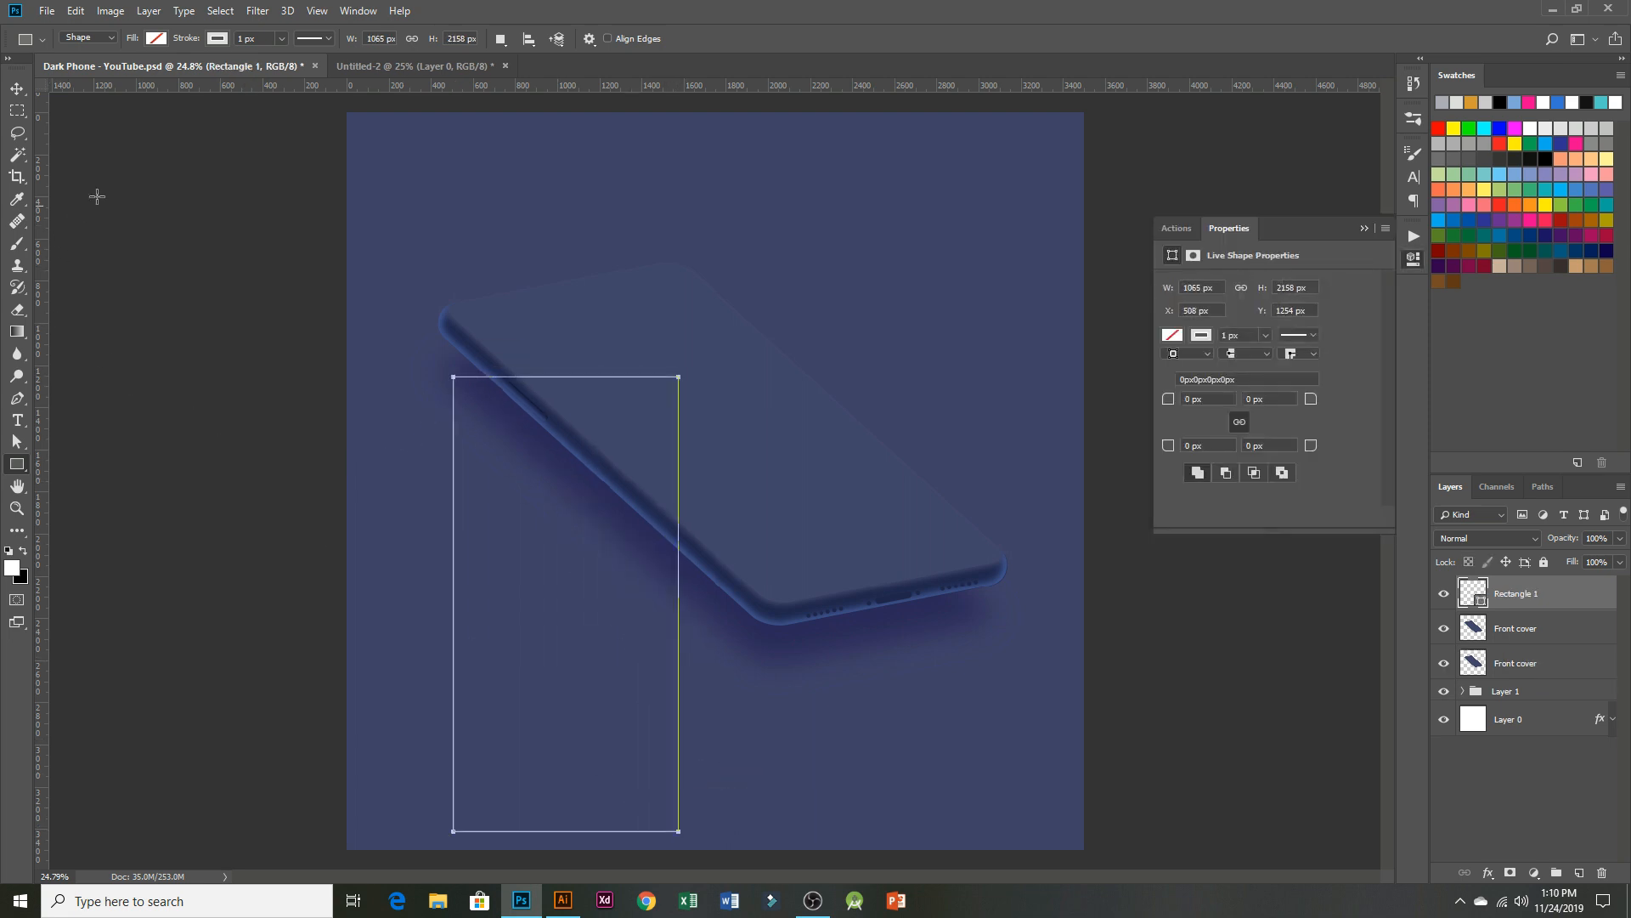
{"action": "left_click", "coordinate": [1201, 337]}
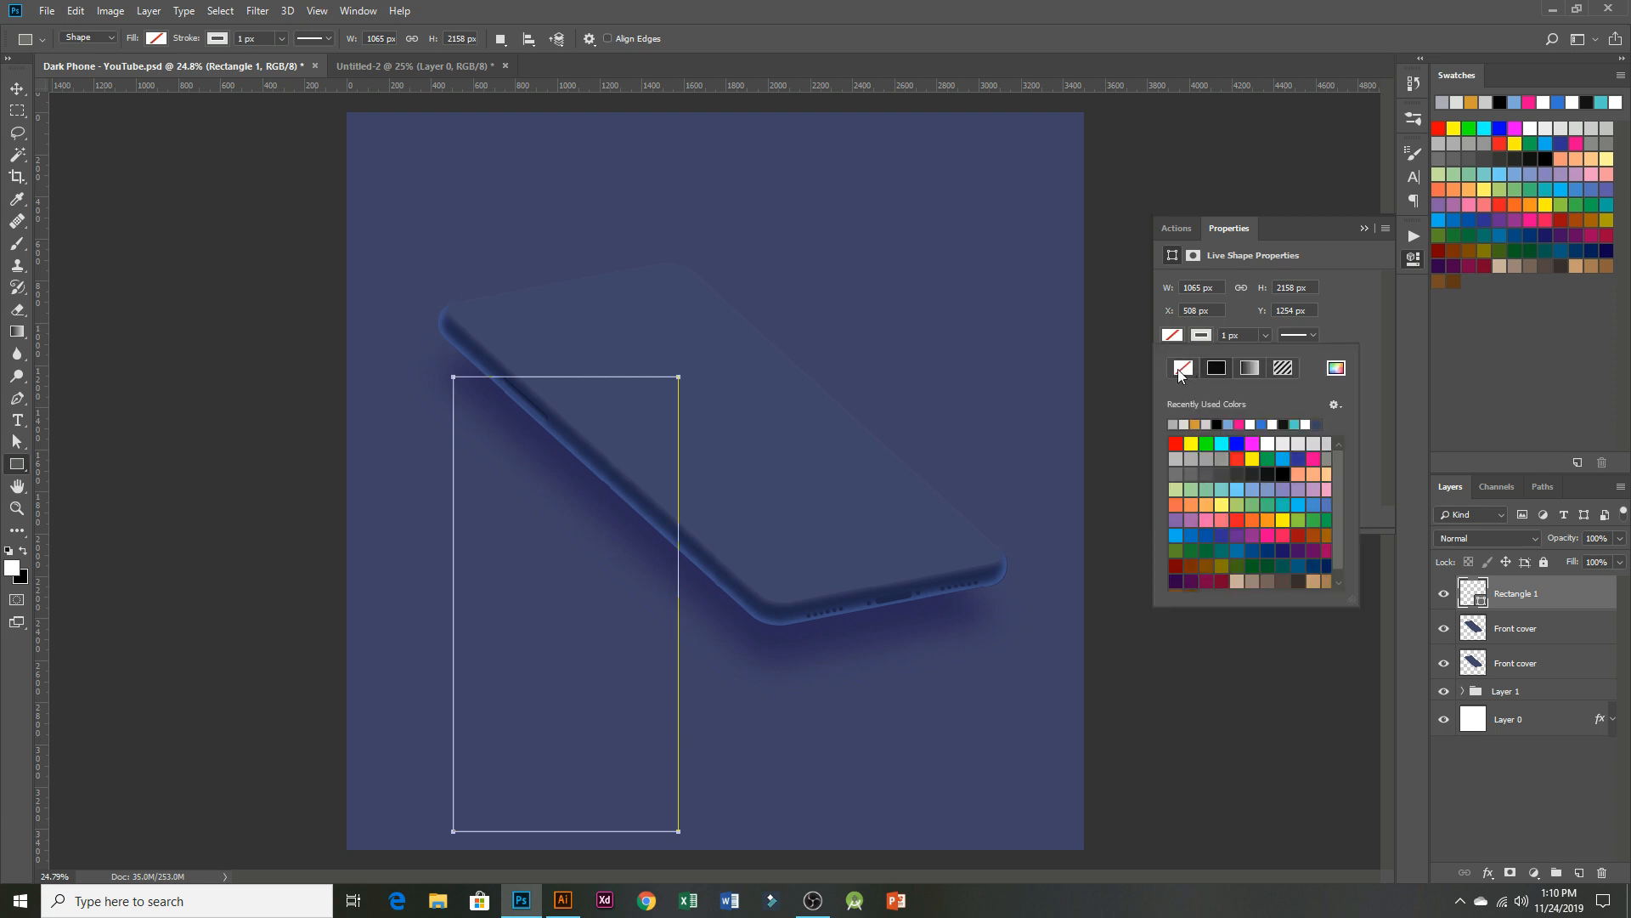
{"action": "left_click", "coordinate": [1182, 369]}
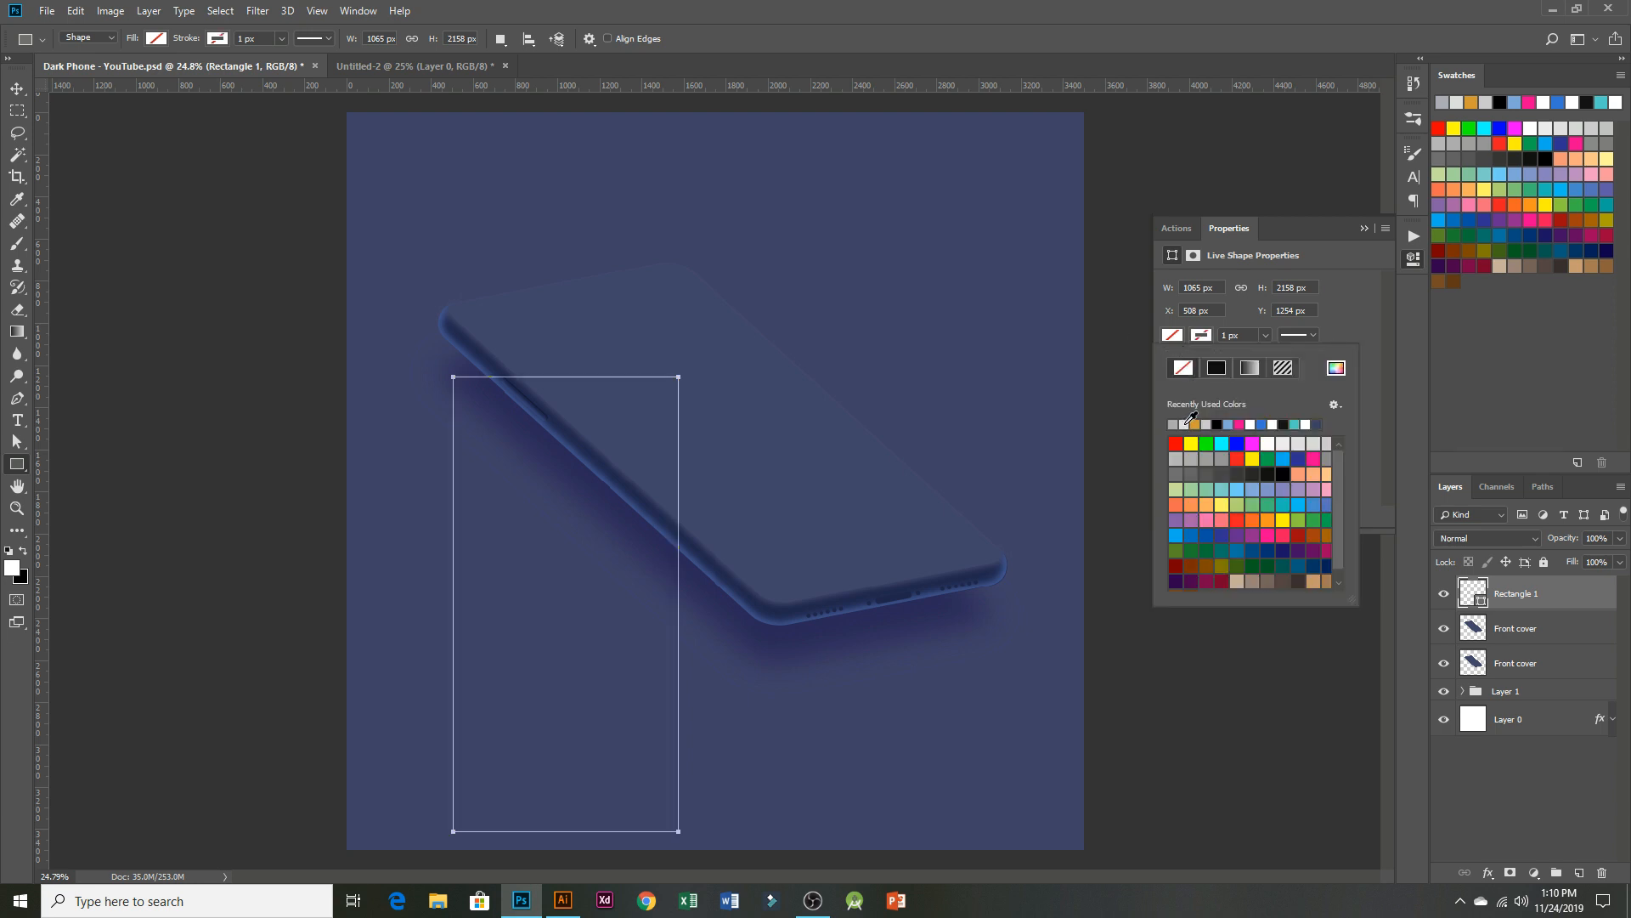
{"action": "left_click", "coordinate": [1185, 424]}
{"action": "left_click", "coordinate": [1359, 387]}
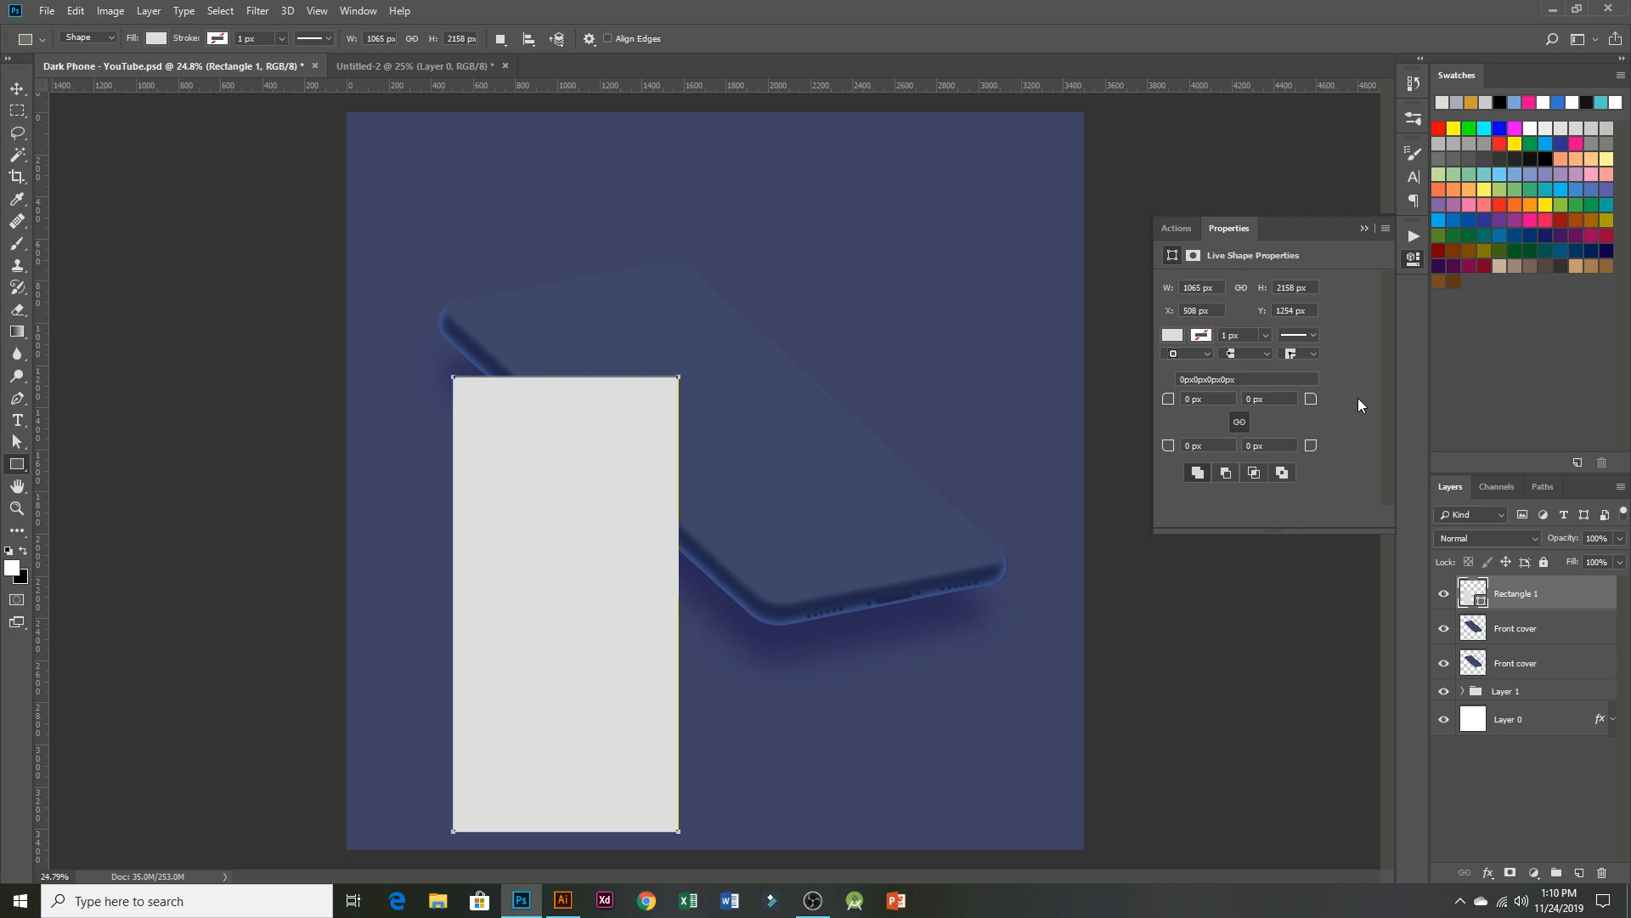
{"action": "left_click", "coordinate": [16, 88]}
{"action": "left_click_drag", "start_coordinate": [578, 582], "coordinate": [667, 463]}
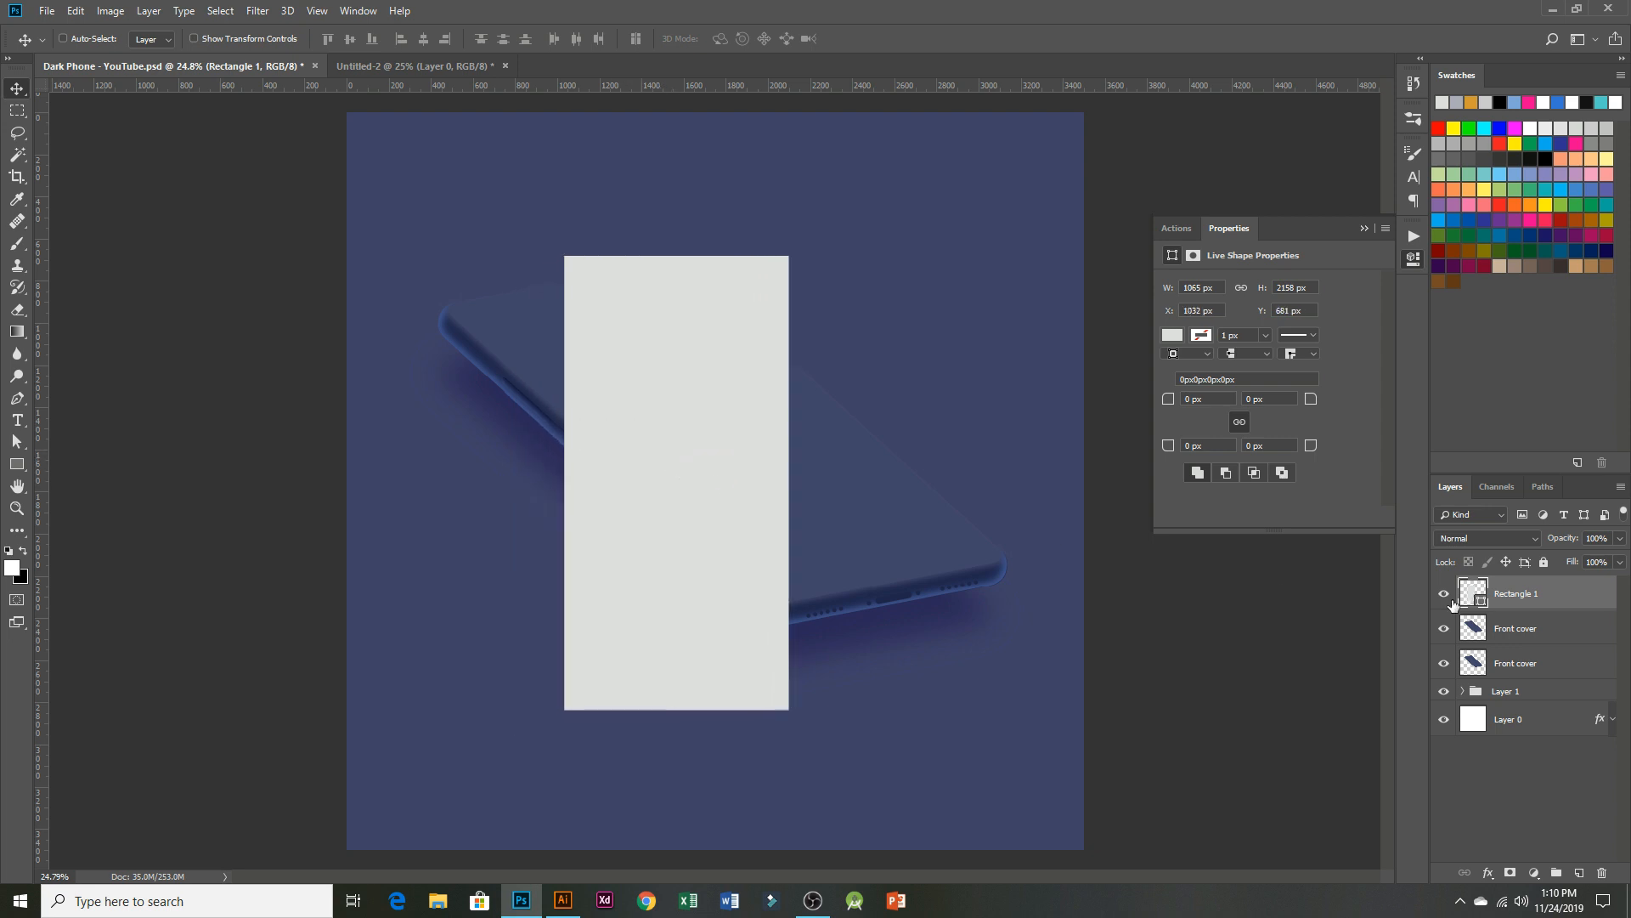
- Set the Rectangle 1 layer's fill to 0% and convert it to a smart object
{"action": "left_click", "coordinate": [1619, 562]}
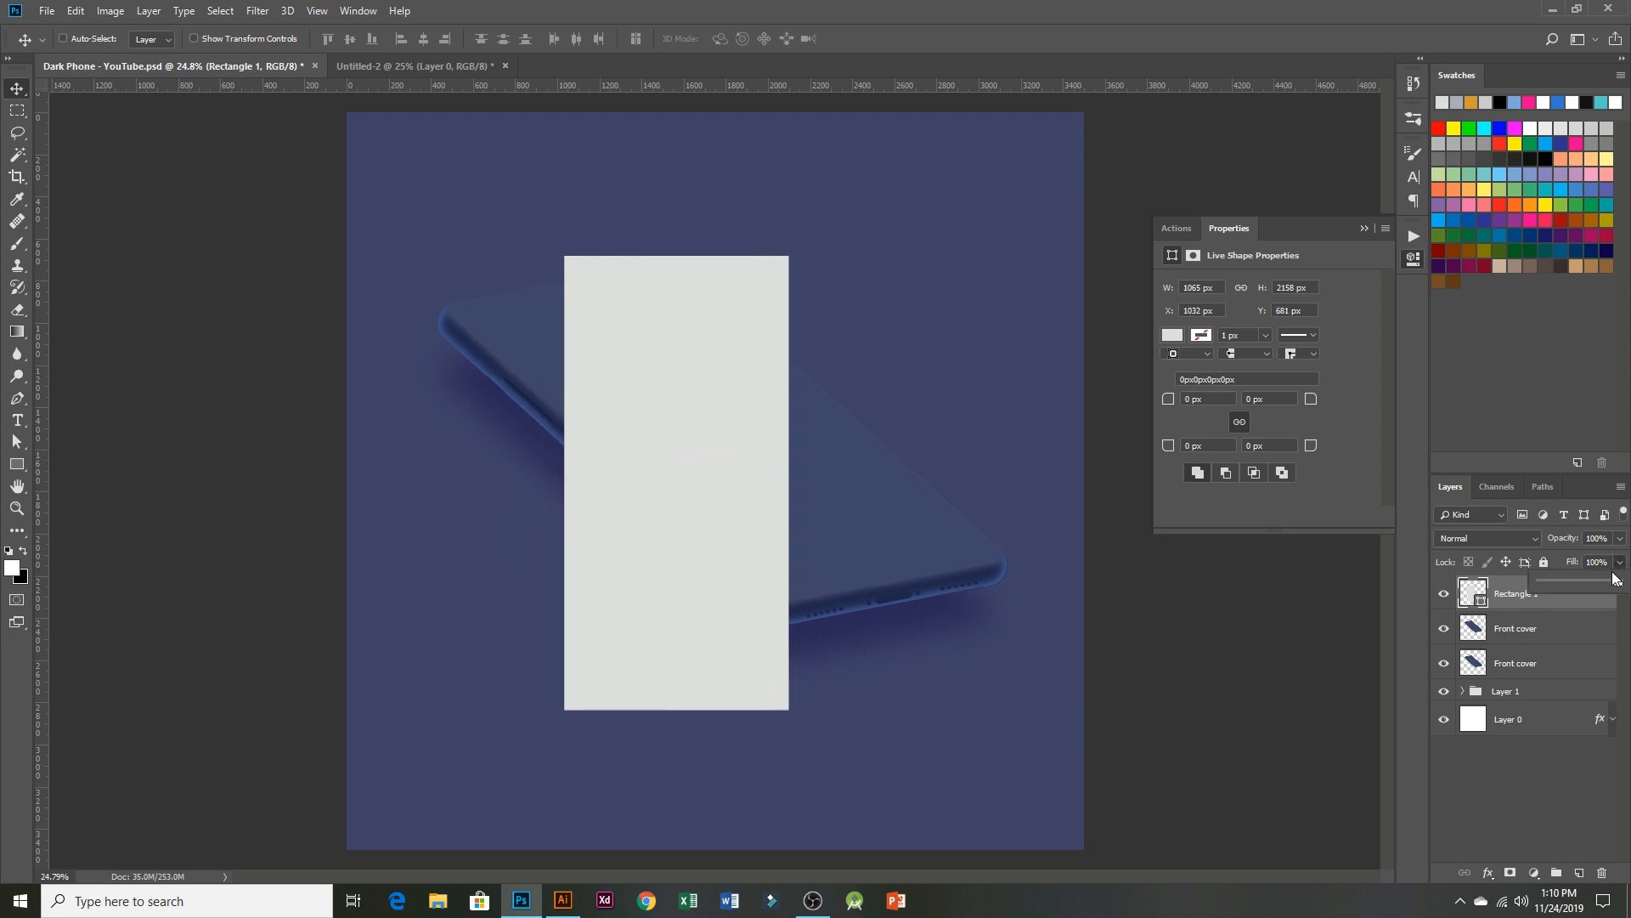
{"action": "left_click_drag", "start_coordinate": [1613, 586], "coordinate": [1531, 587]}
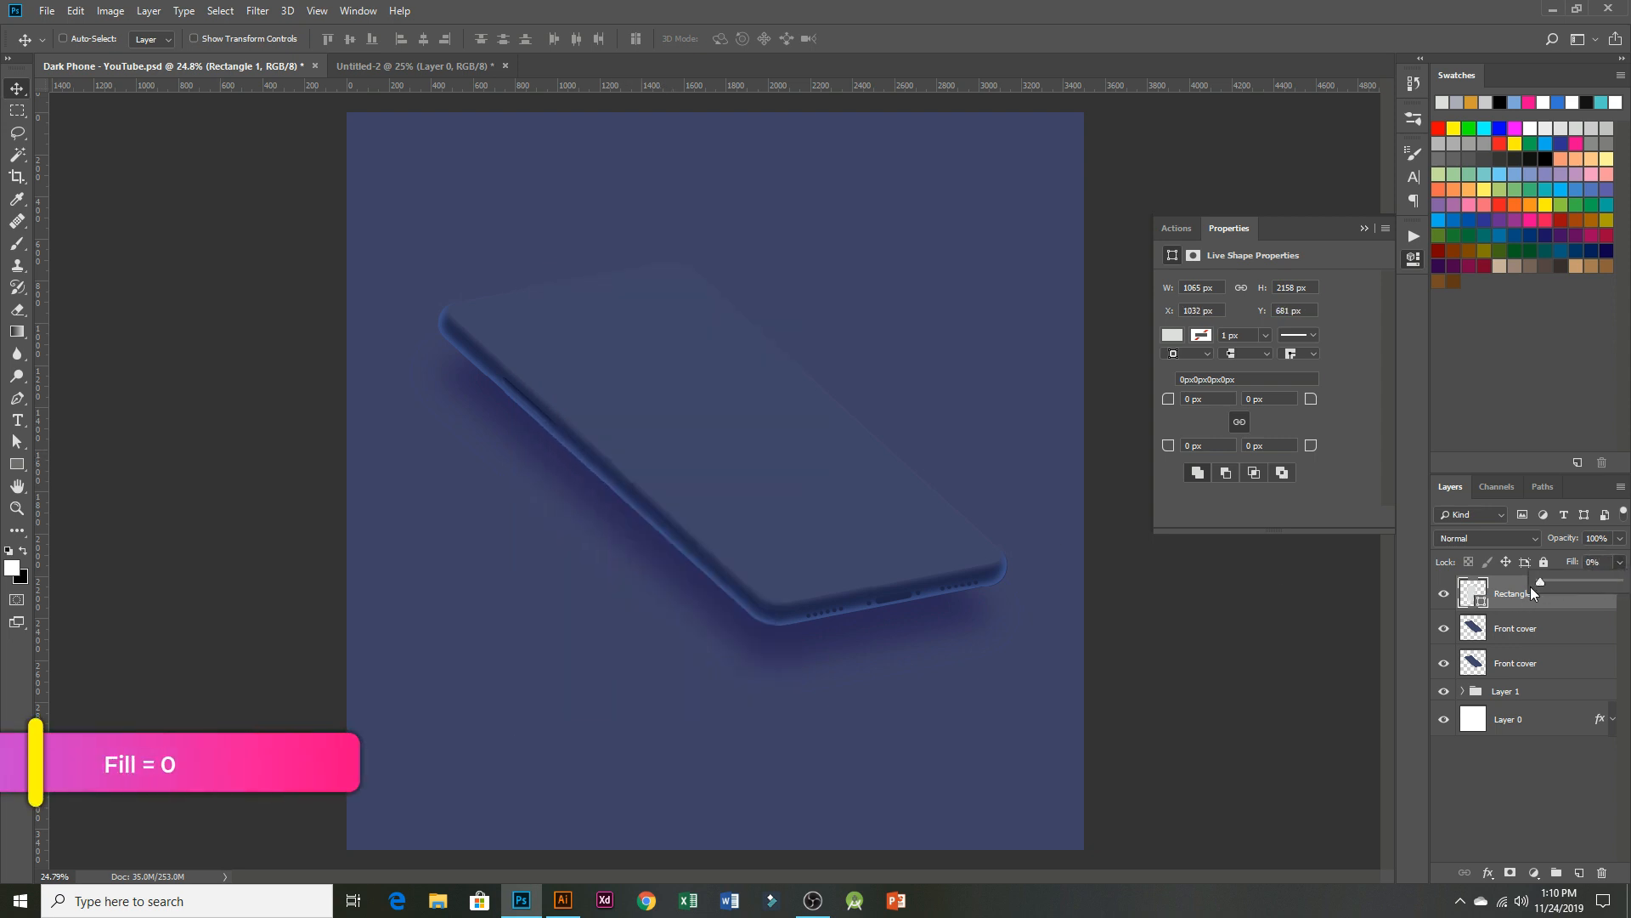
{"action": "right_click", "coordinate": [1507, 598]}
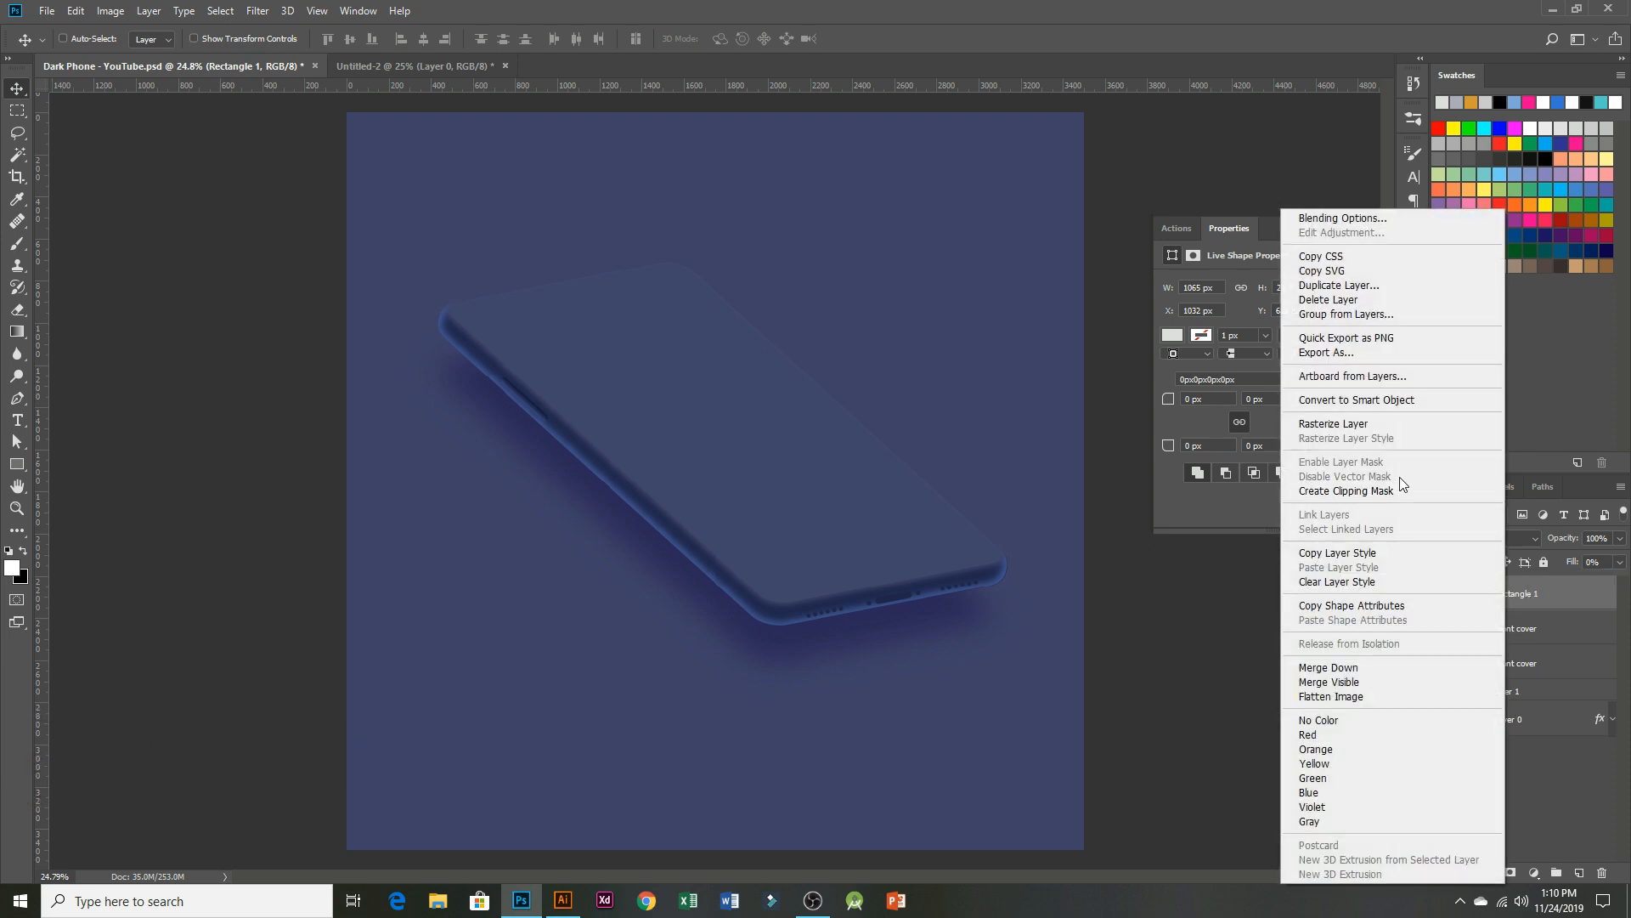
{"action": "left_click", "coordinate": [1362, 400]}
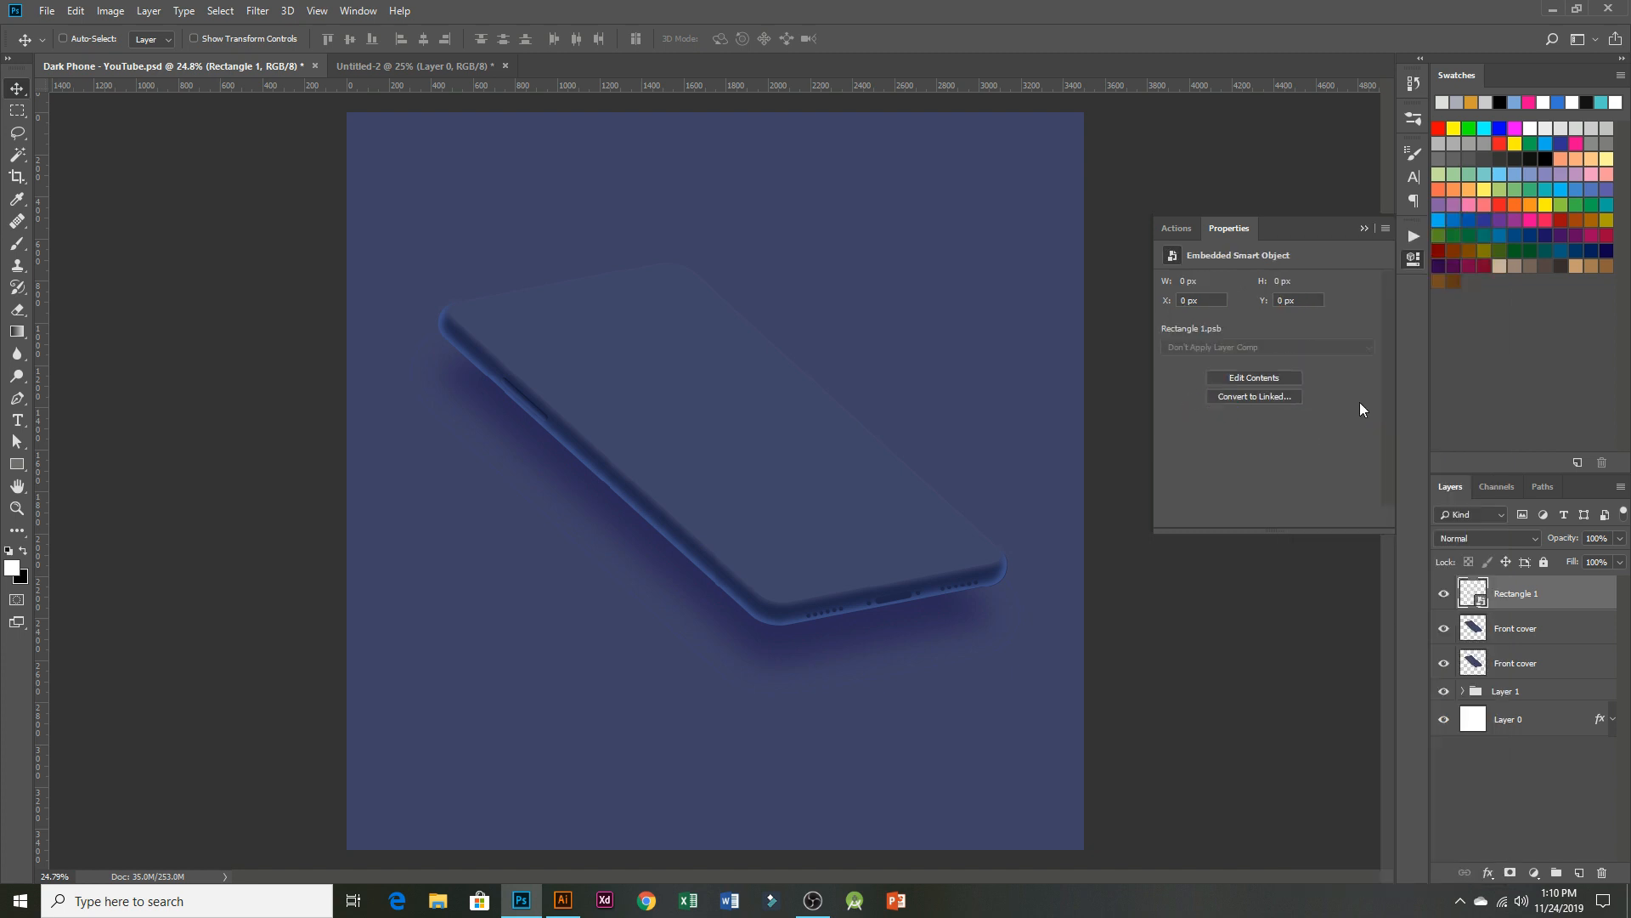
- Distort the Rectangle 1 smart object by moving its four corners roughly onto the corners of the phone's front cover
{"action": "key", "text": "ctrl+t"}
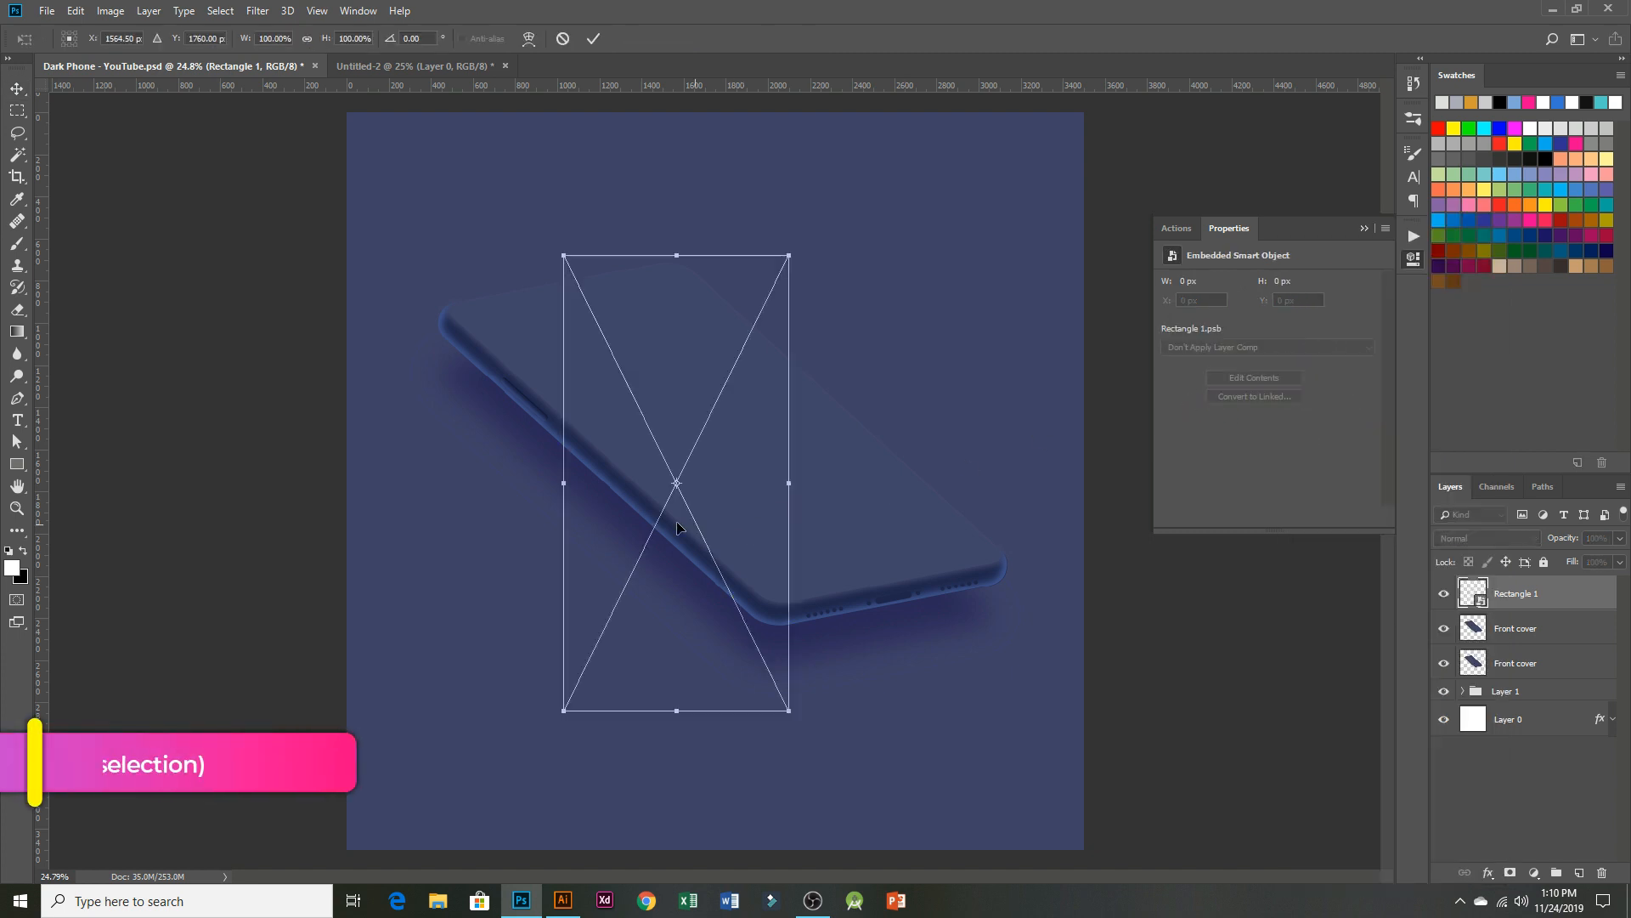
{"action": "right_click", "coordinate": [698, 439]}
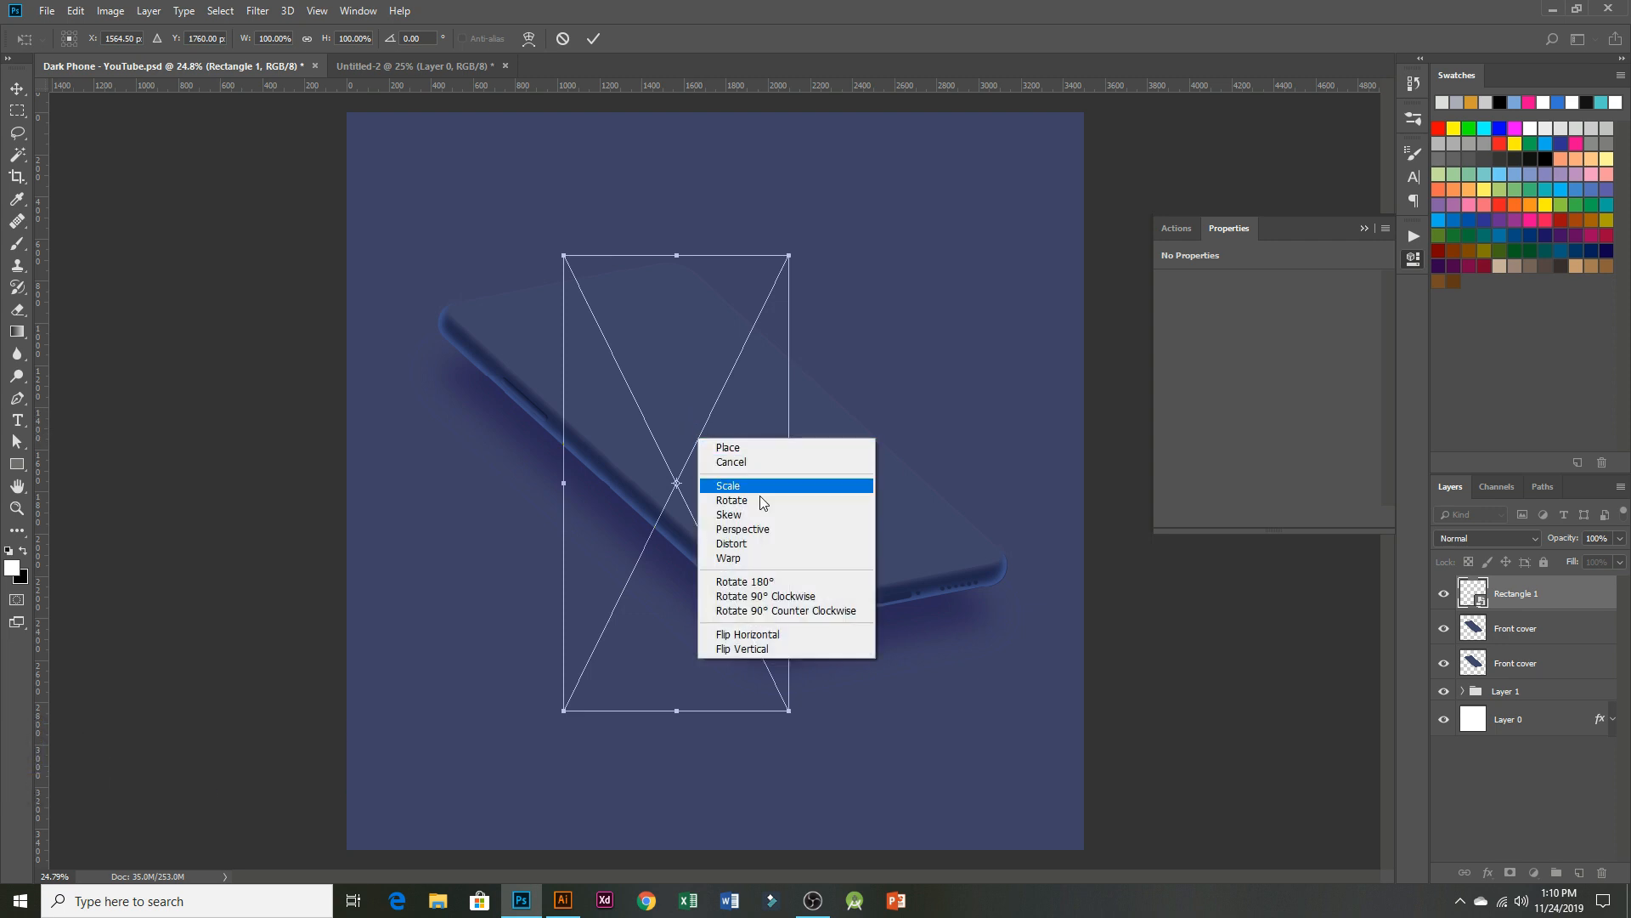
{"action": "left_click", "coordinate": [753, 549]}
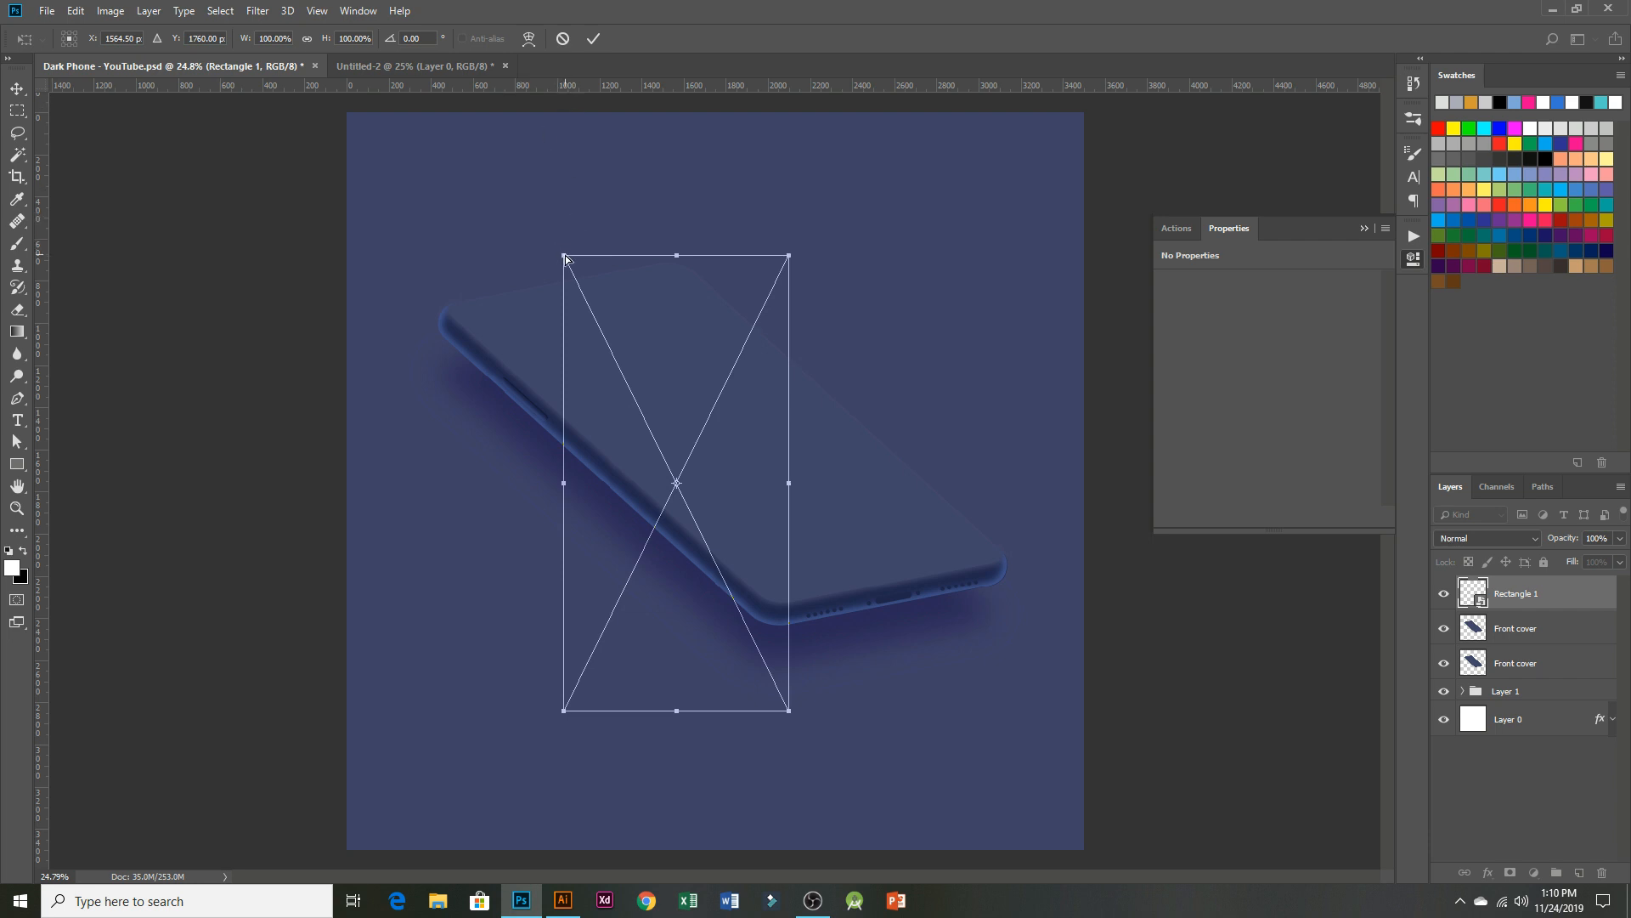
{"action": "left_click_drag", "start_coordinate": [565, 255], "coordinate": [434, 300]}
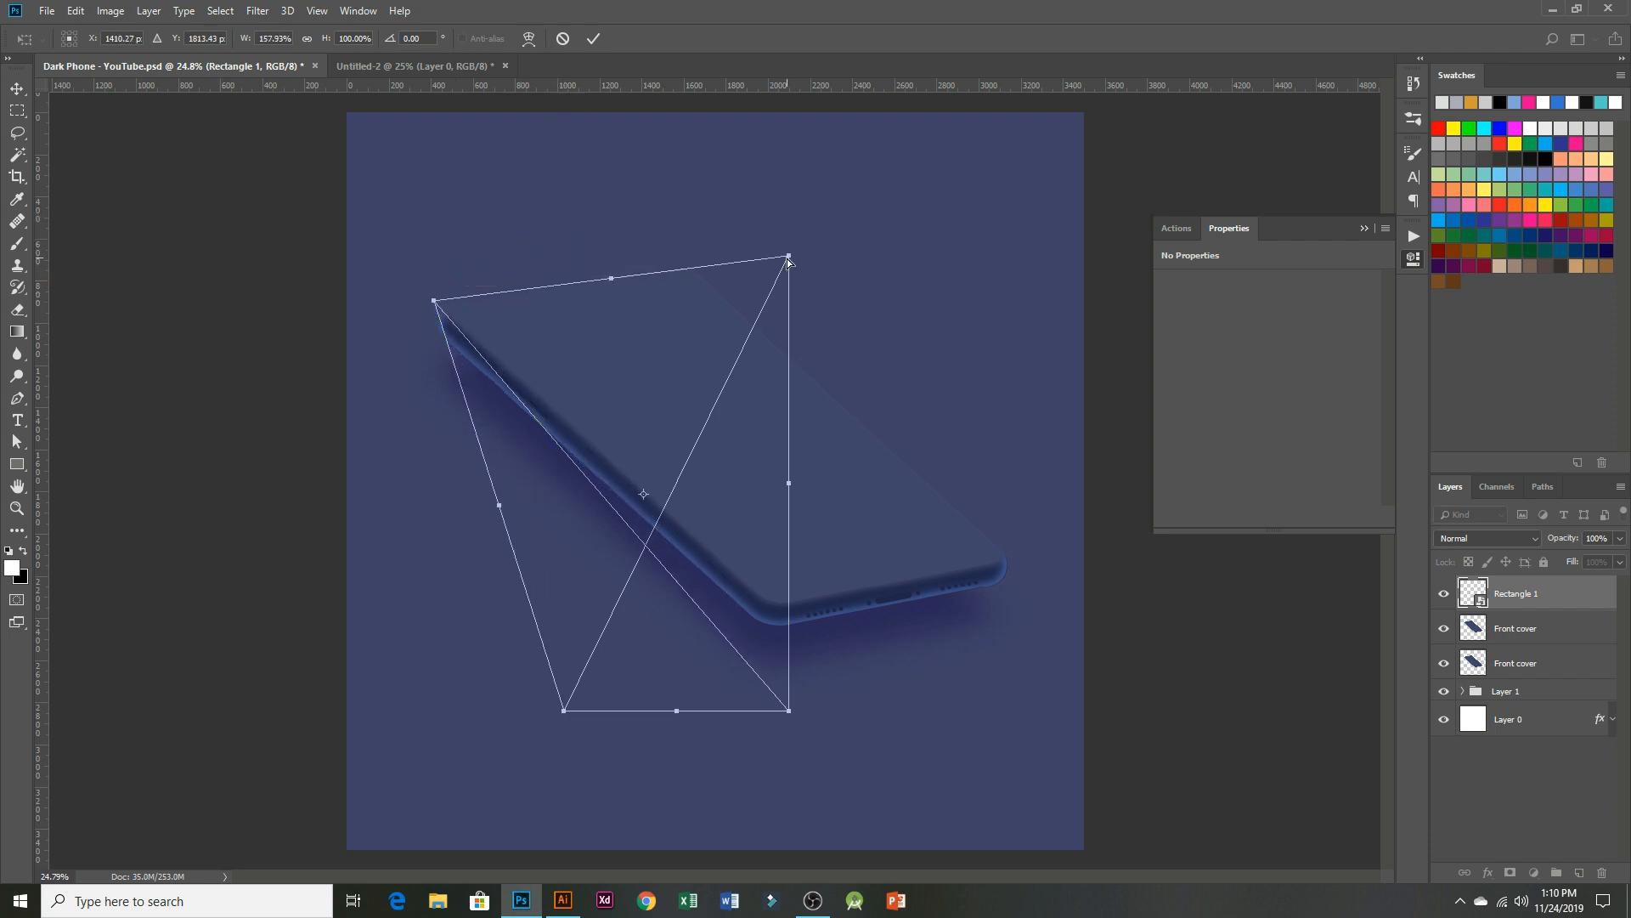
{"action": "left_click_drag", "start_coordinate": [790, 256], "coordinate": [700, 252]}
{"action": "left_click_drag", "start_coordinate": [790, 711], "coordinate": [1012, 559]}
{"action": "left_click_drag", "start_coordinate": [564, 711], "coordinate": [786, 612]}
- Fine-tune the distorted rectangle's corners to the front cover's edges and apply the transformation
{"action": "scroll", "coordinate": [442, 294], "scroll_direction": "up", "scroll_amount": 10}
{"action": "left_click_drag", "start_coordinate": [371, 363], "coordinate": [453, 416]}
{"action": "scroll", "coordinate": [531, 444], "scroll_direction": "down", "scroll_amount": 6}
{"action": "key", "text": "alt+space"}
{"action": "left_click_drag", "start_coordinate": [1025, 370], "coordinate": [465, 481]}
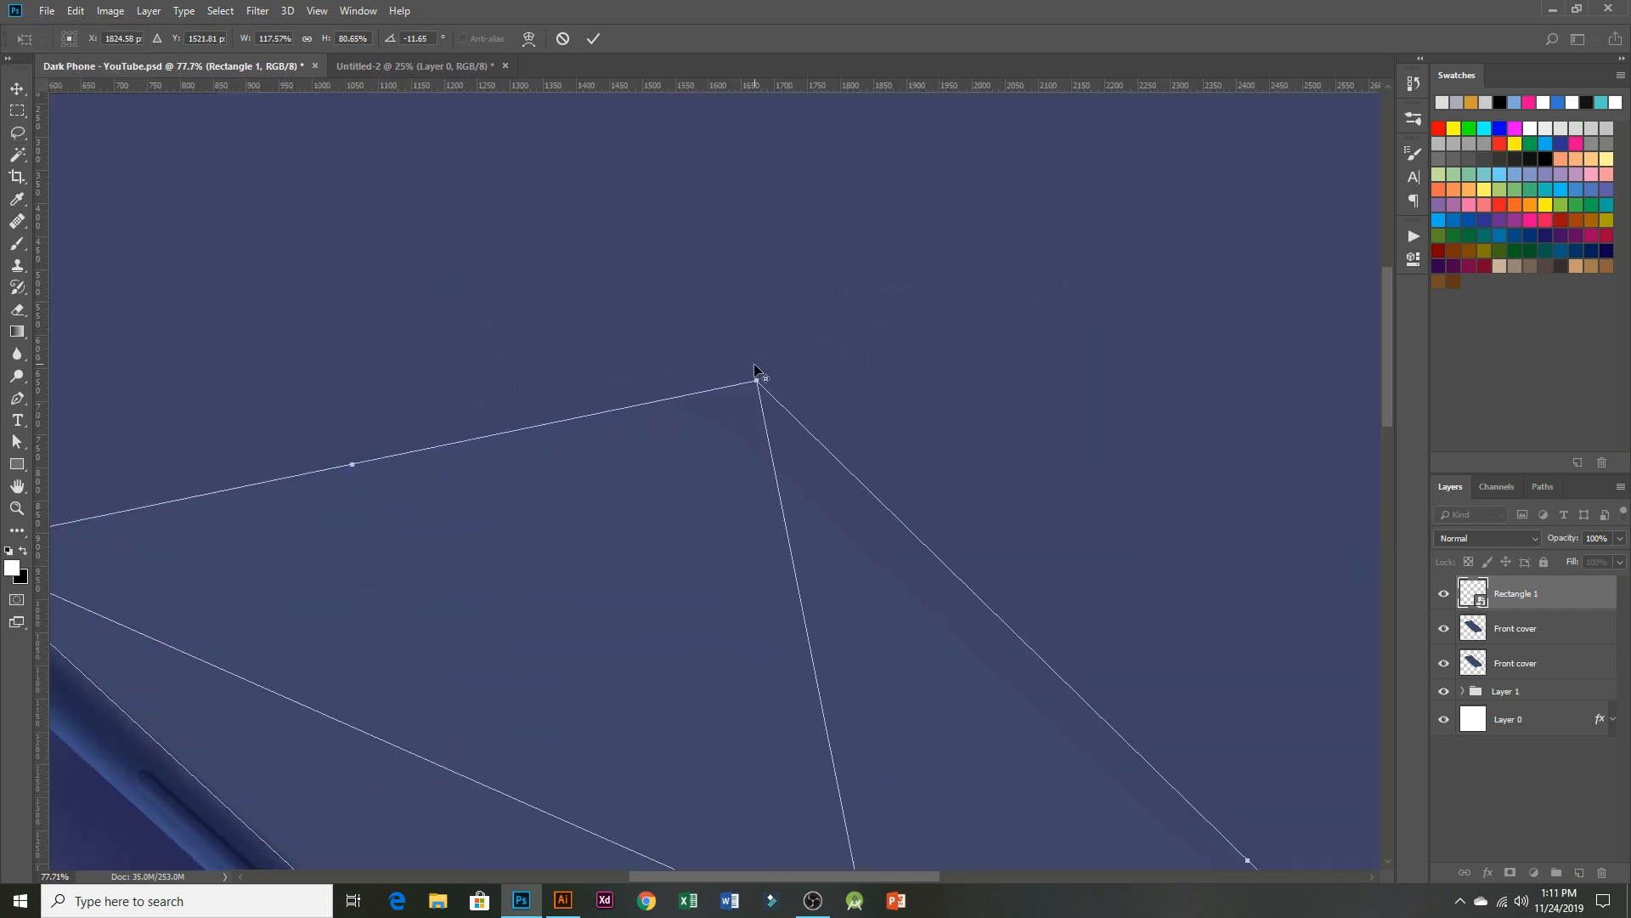
{"action": "scroll", "coordinate": [730, 379], "scroll_direction": "up", "scroll_amount": 3}
{"action": "left_click_drag", "start_coordinate": [786, 380], "coordinate": [662, 416]}
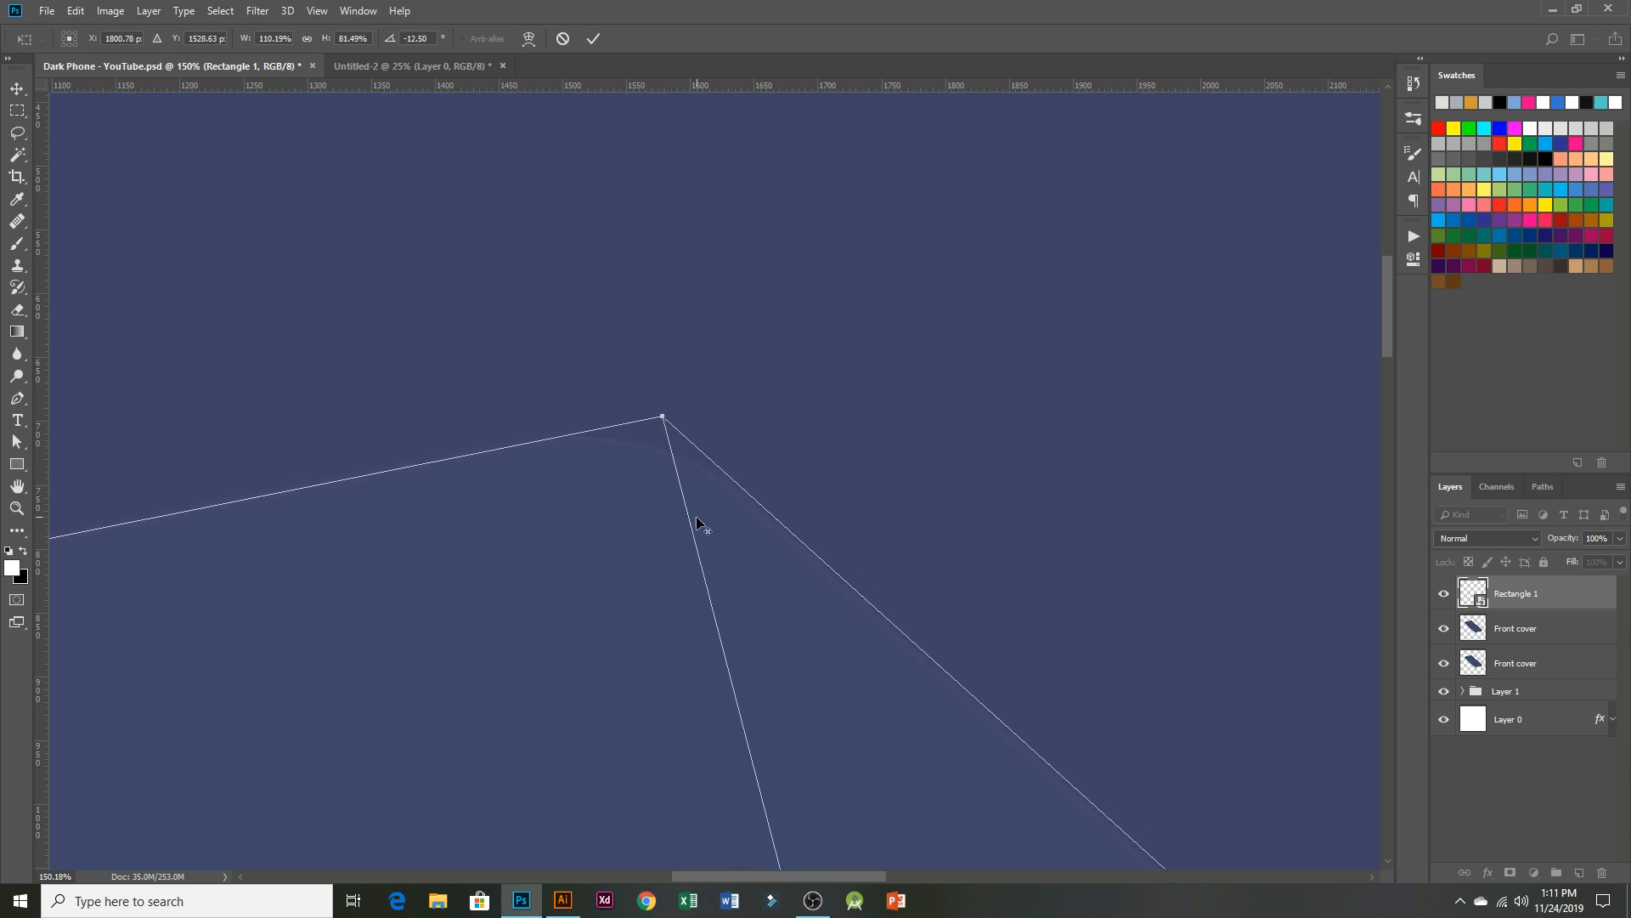
{"action": "scroll", "coordinate": [699, 527], "scroll_direction": "down", "scroll_amount": 6}
{"action": "left_click_drag", "start_coordinate": [801, 731], "coordinate": [699, 429]}
{"action": "scroll", "coordinate": [732, 746], "scroll_direction": "up", "scroll_amount": 5}
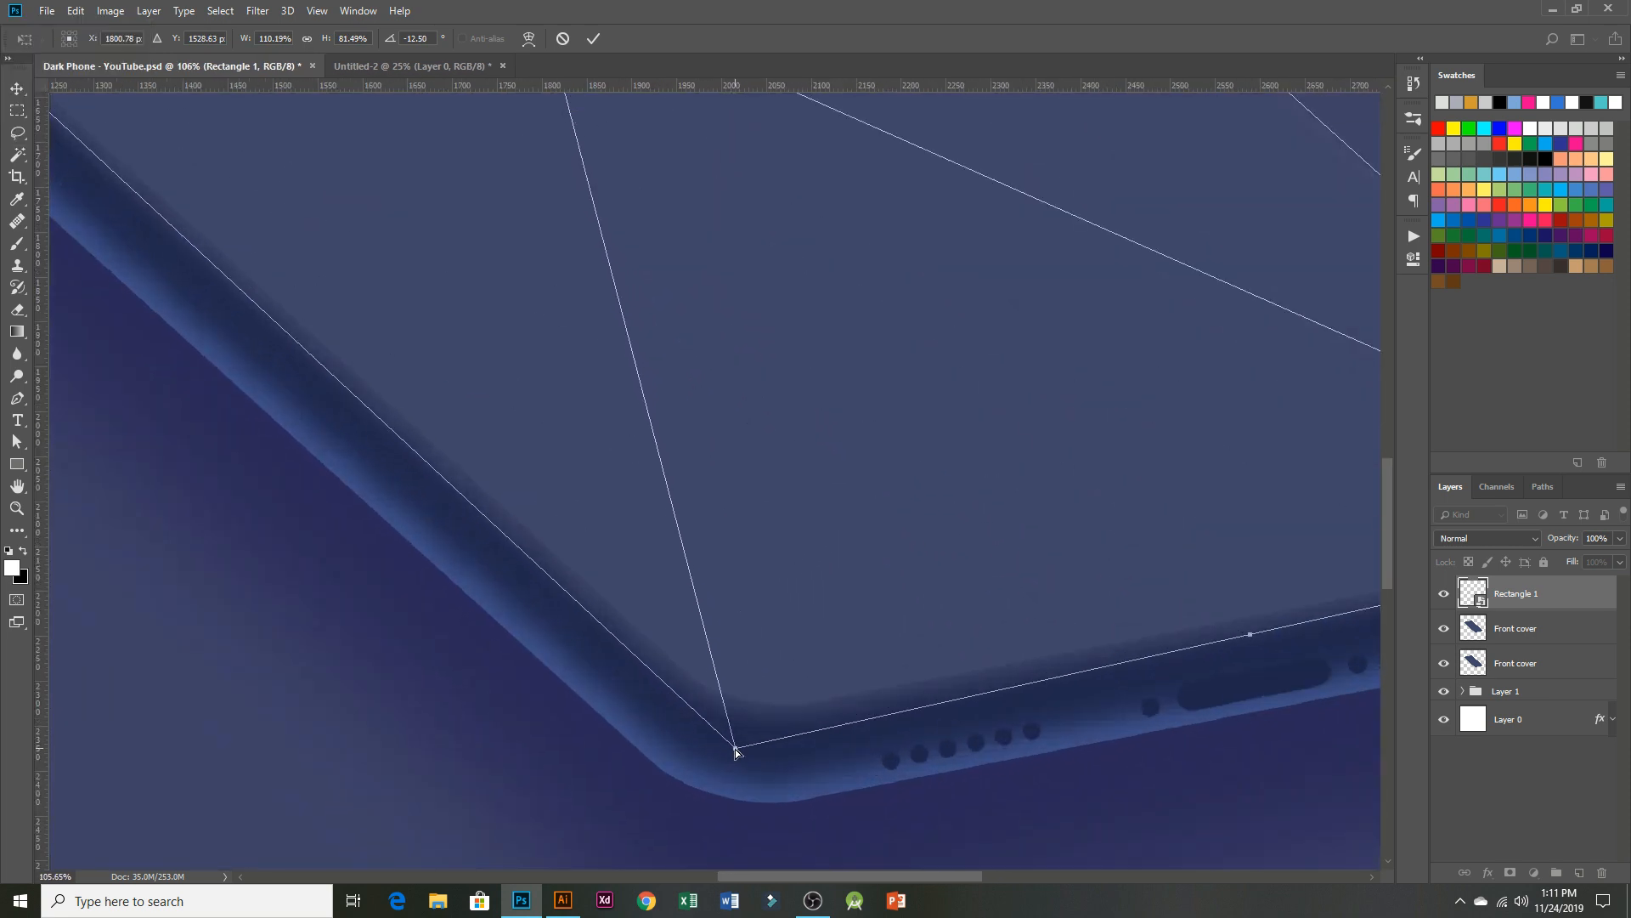
{"action": "left_click_drag", "start_coordinate": [736, 749], "coordinate": [736, 721]}
{"action": "left_click_drag", "start_coordinate": [1169, 592], "coordinate": [566, 715]}
{"action": "left_click_drag", "start_coordinate": [1162, 643], "coordinate": [1152, 644]}
{"action": "scroll", "coordinate": [906, 629], "scroll_direction": "down", "scroll_amount": 6}
{"action": "key", "text": "Return"}
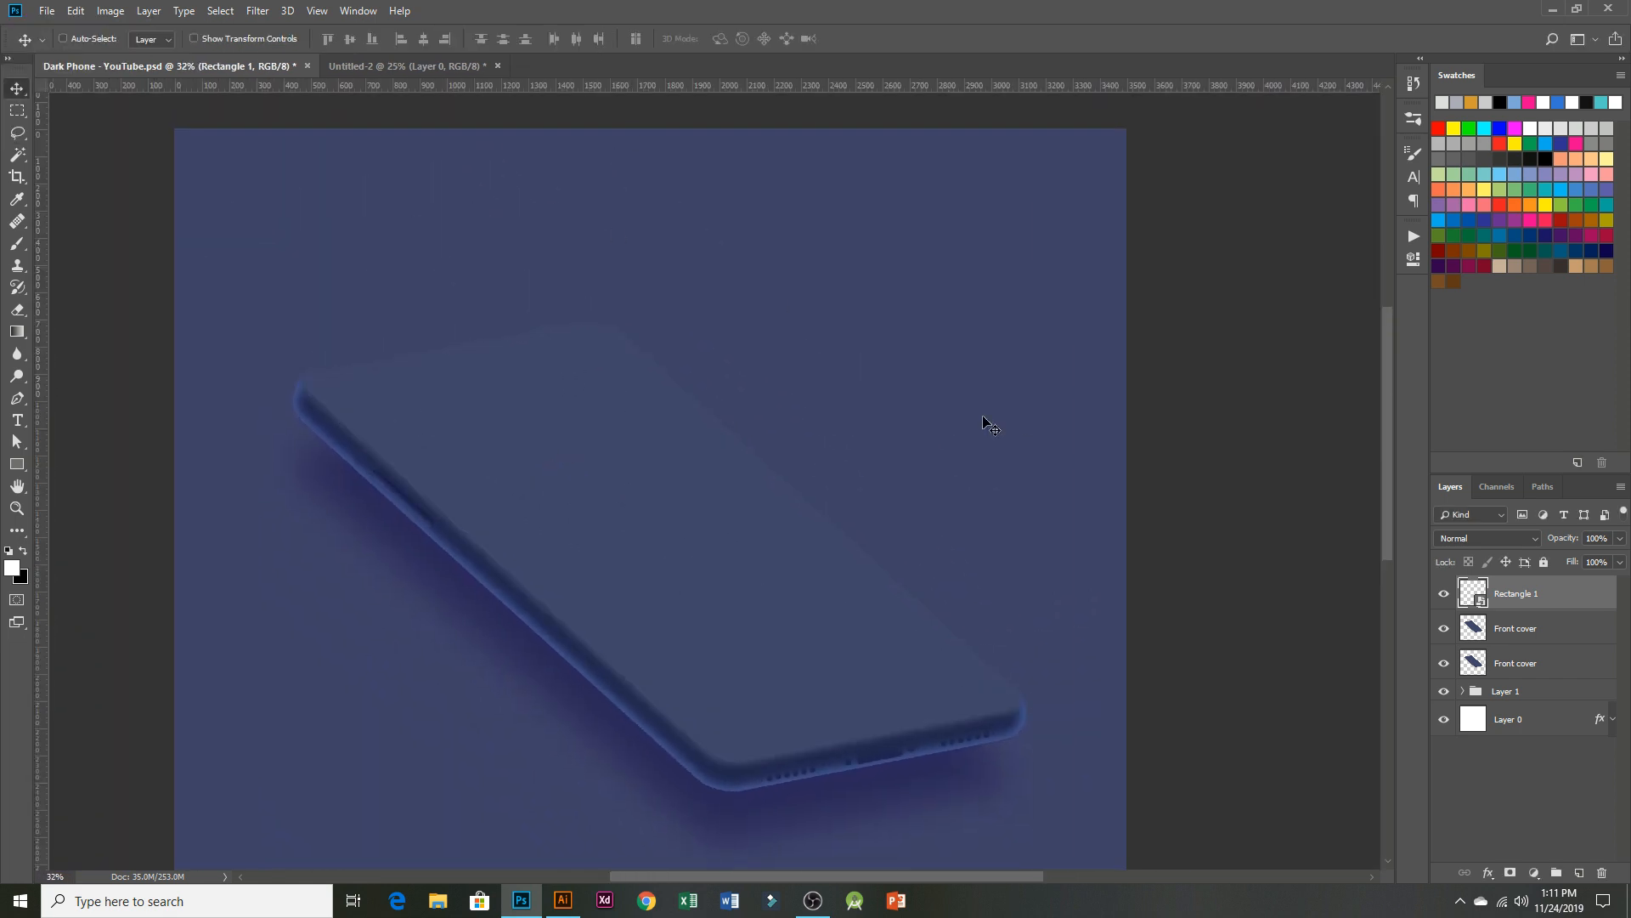
- Clip Rectangle 1 to the Front cover layer below it and open the smart object's contents
{"action": "right_click", "coordinate": [1519, 597]}
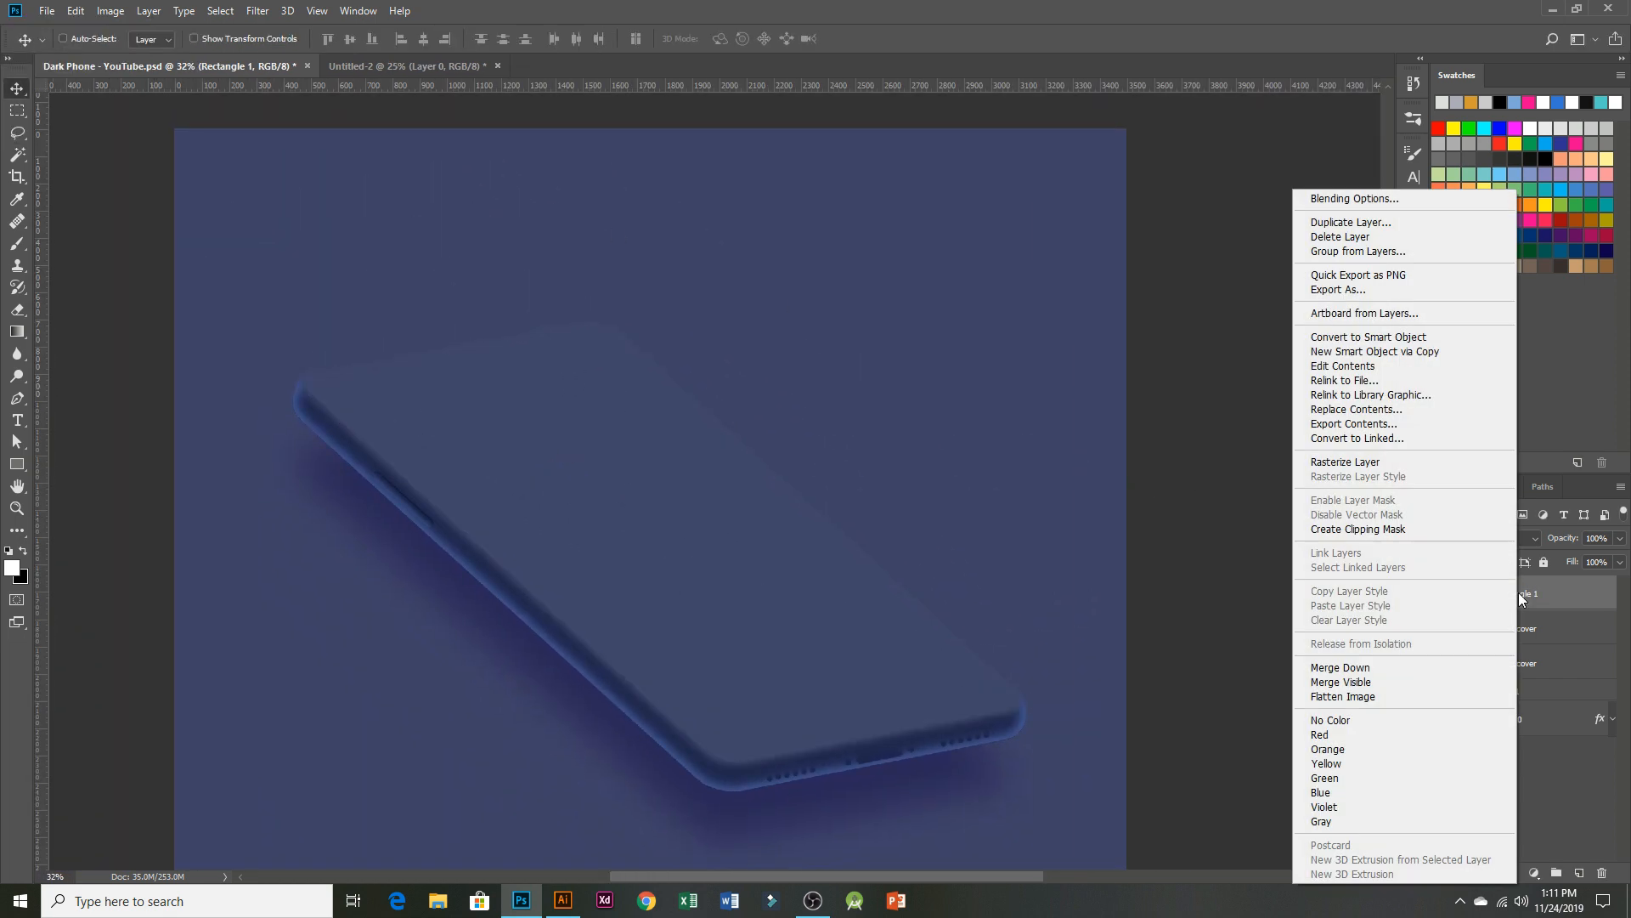
{"action": "left_click", "coordinate": [1364, 533]}
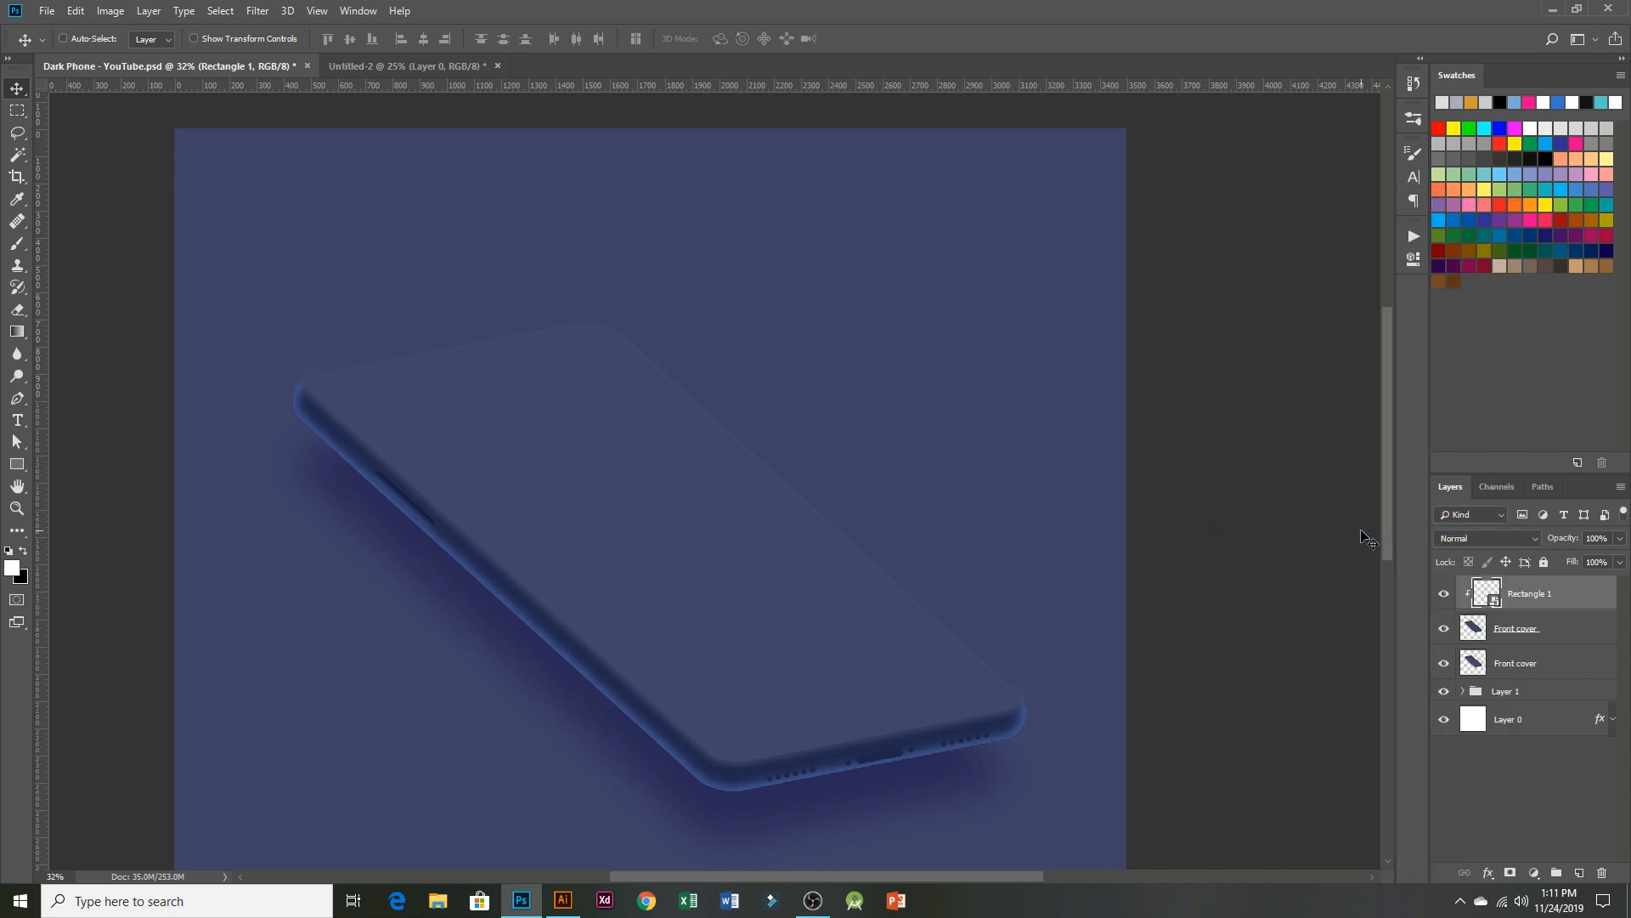
{"action": "double_click", "coordinate": [1487, 593]}
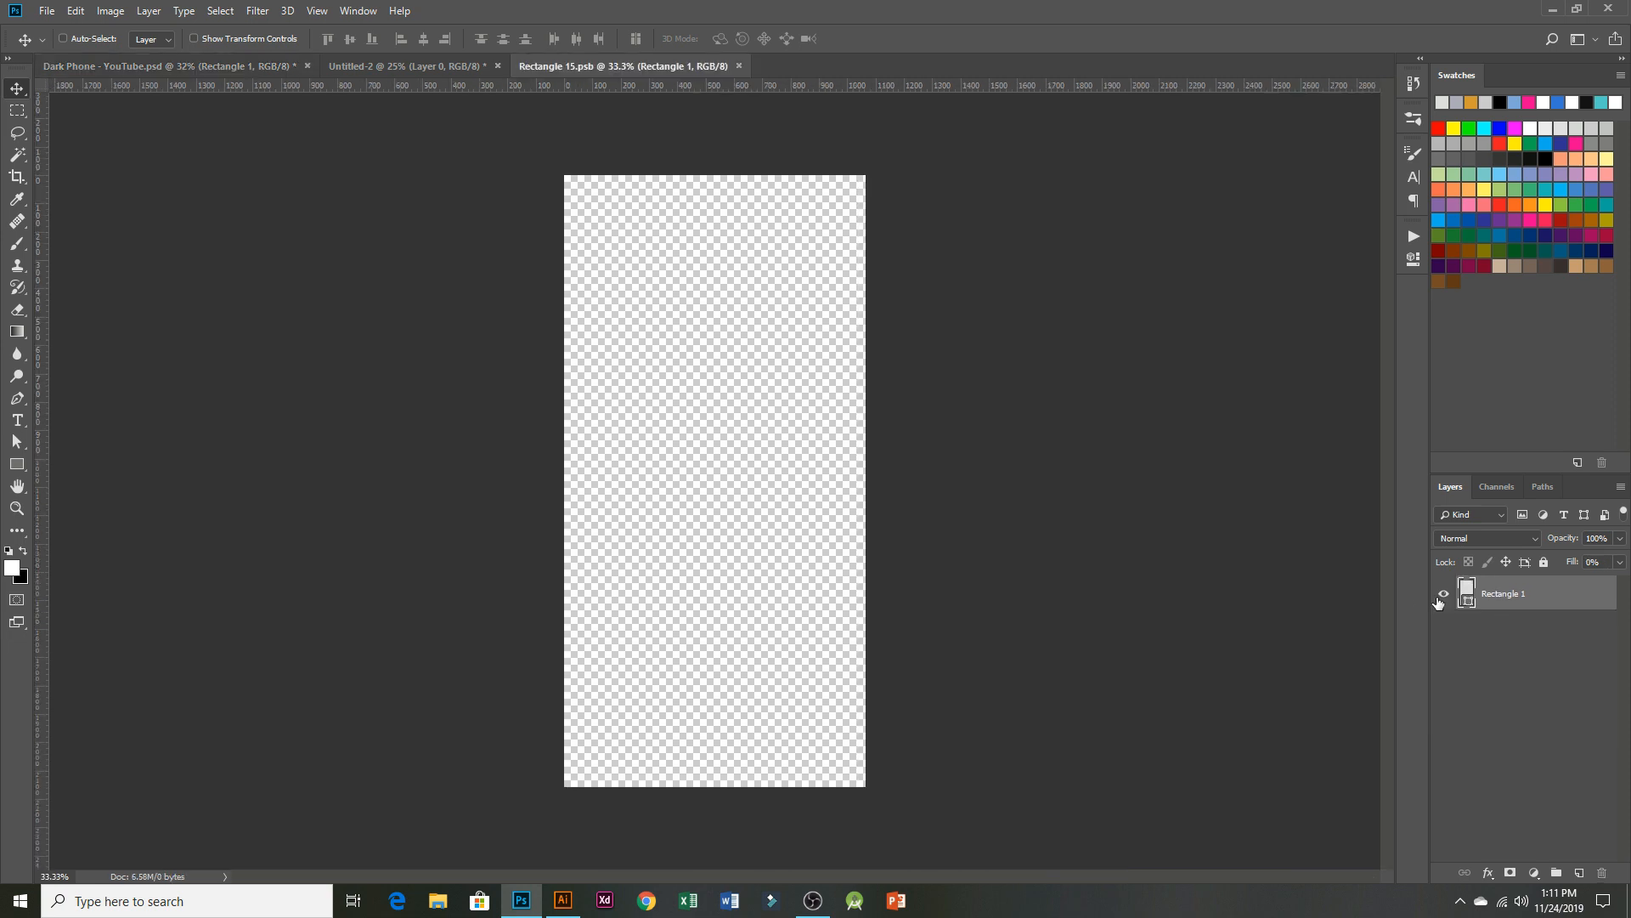
- Copy Layer 1 with the 01 Minimalistic Mockup artwork from Untitled-2 into the smart object's document and align it to the canvas
{"action": "left_click", "coordinate": [459, 66]}
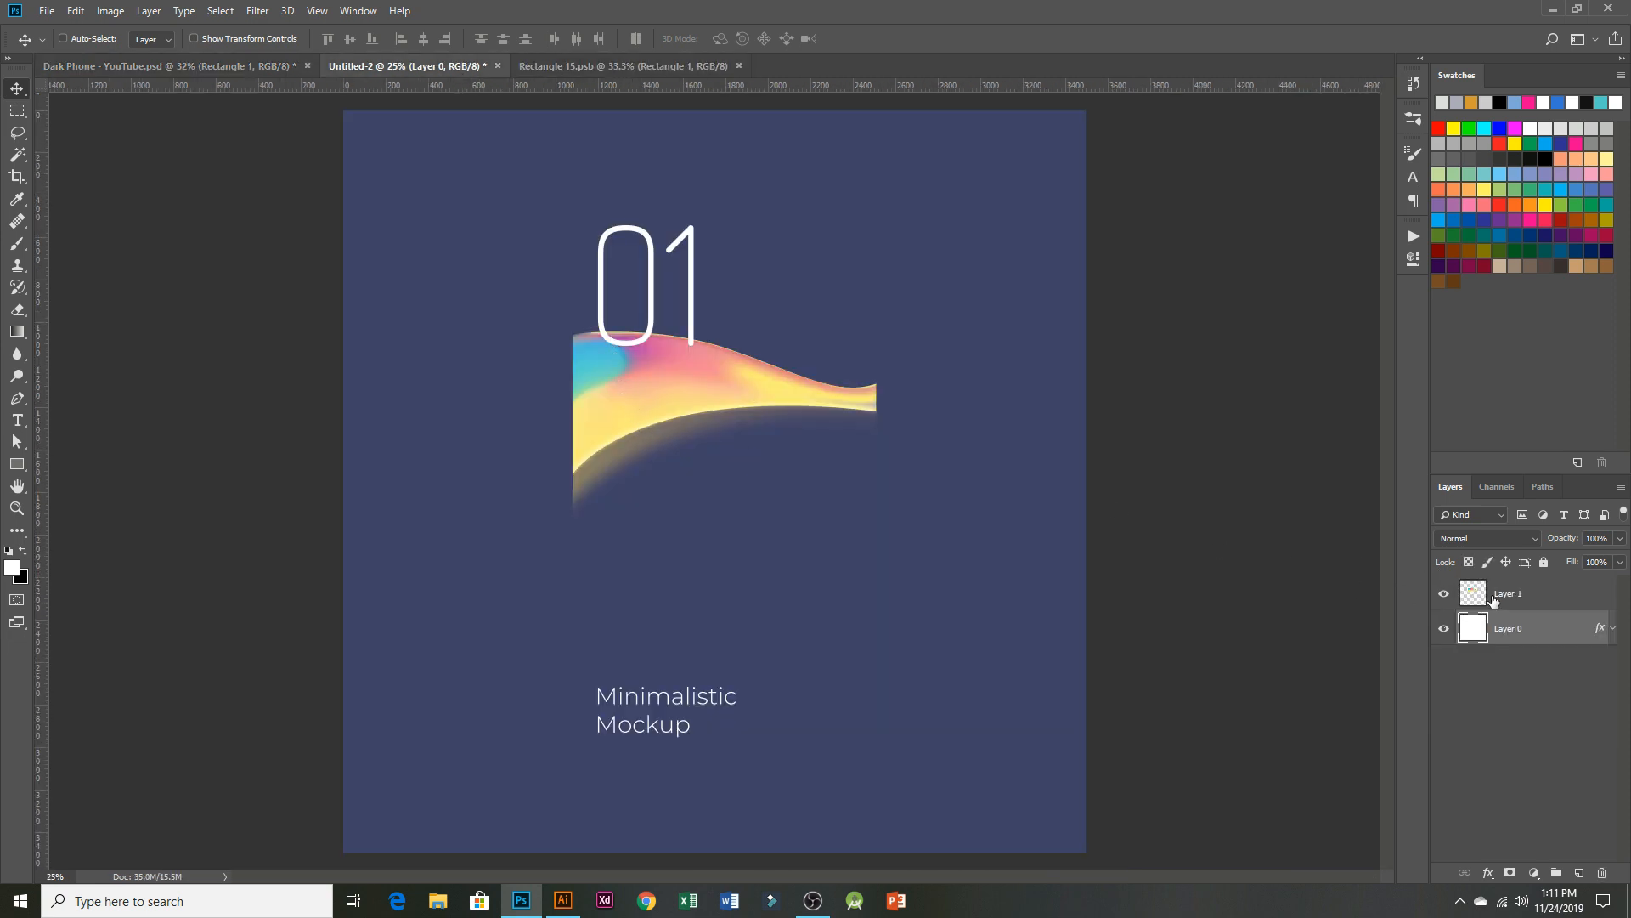
{"action": "left_click", "coordinate": [1500, 599]}
{"action": "left_click_drag", "start_coordinate": [663, 412], "coordinate": [708, 425]}
{"action": "left_click_drag", "start_coordinate": [699, 376], "coordinate": [730, 406]}
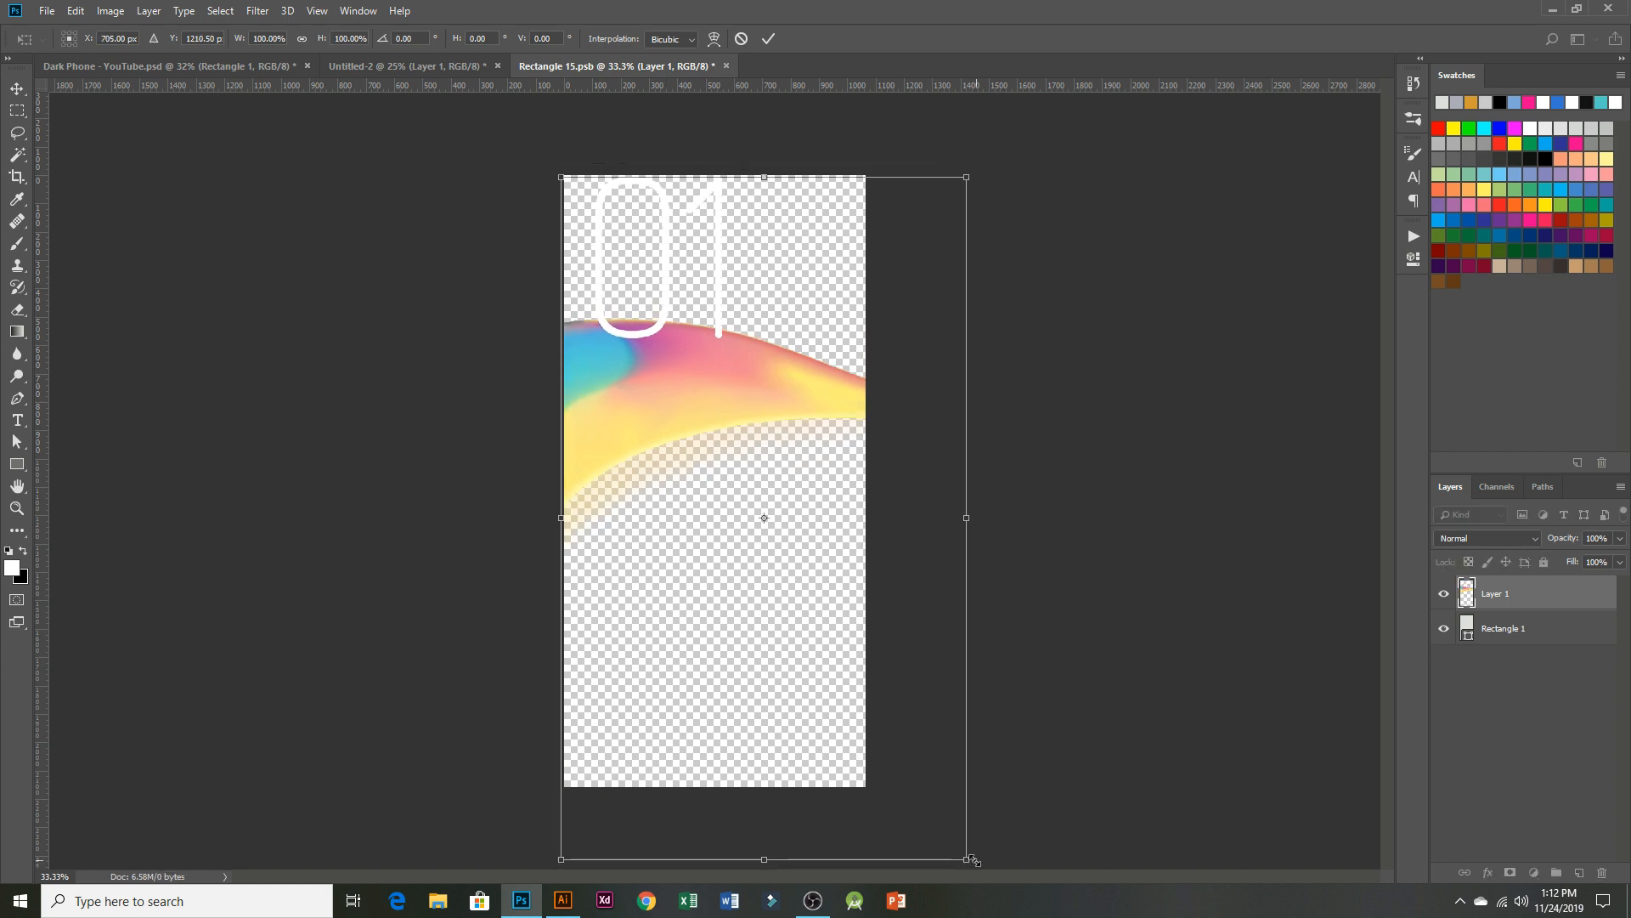
- Scale the artwork layer to about 83%, position it within the smart object's canvas, and apply the transformation
{"action": "left_click_drag", "start_coordinate": [969, 859], "coordinate": [898, 743]}
{"action": "left_click_drag", "start_coordinate": [641, 386], "coordinate": [643, 403]}
{"action": "mouse_move", "coordinate": [898, 760]}
{"action": "left_mouse_down"}
{"action": "mouse_move", "coordinate": [870, 750]}
{"action": "mouse_move", "coordinate": [883, 772]}
{"action": "left_mouse_up"}
{"action": "left_click_drag", "start_coordinate": [630, 394], "coordinate": [630, 404]}
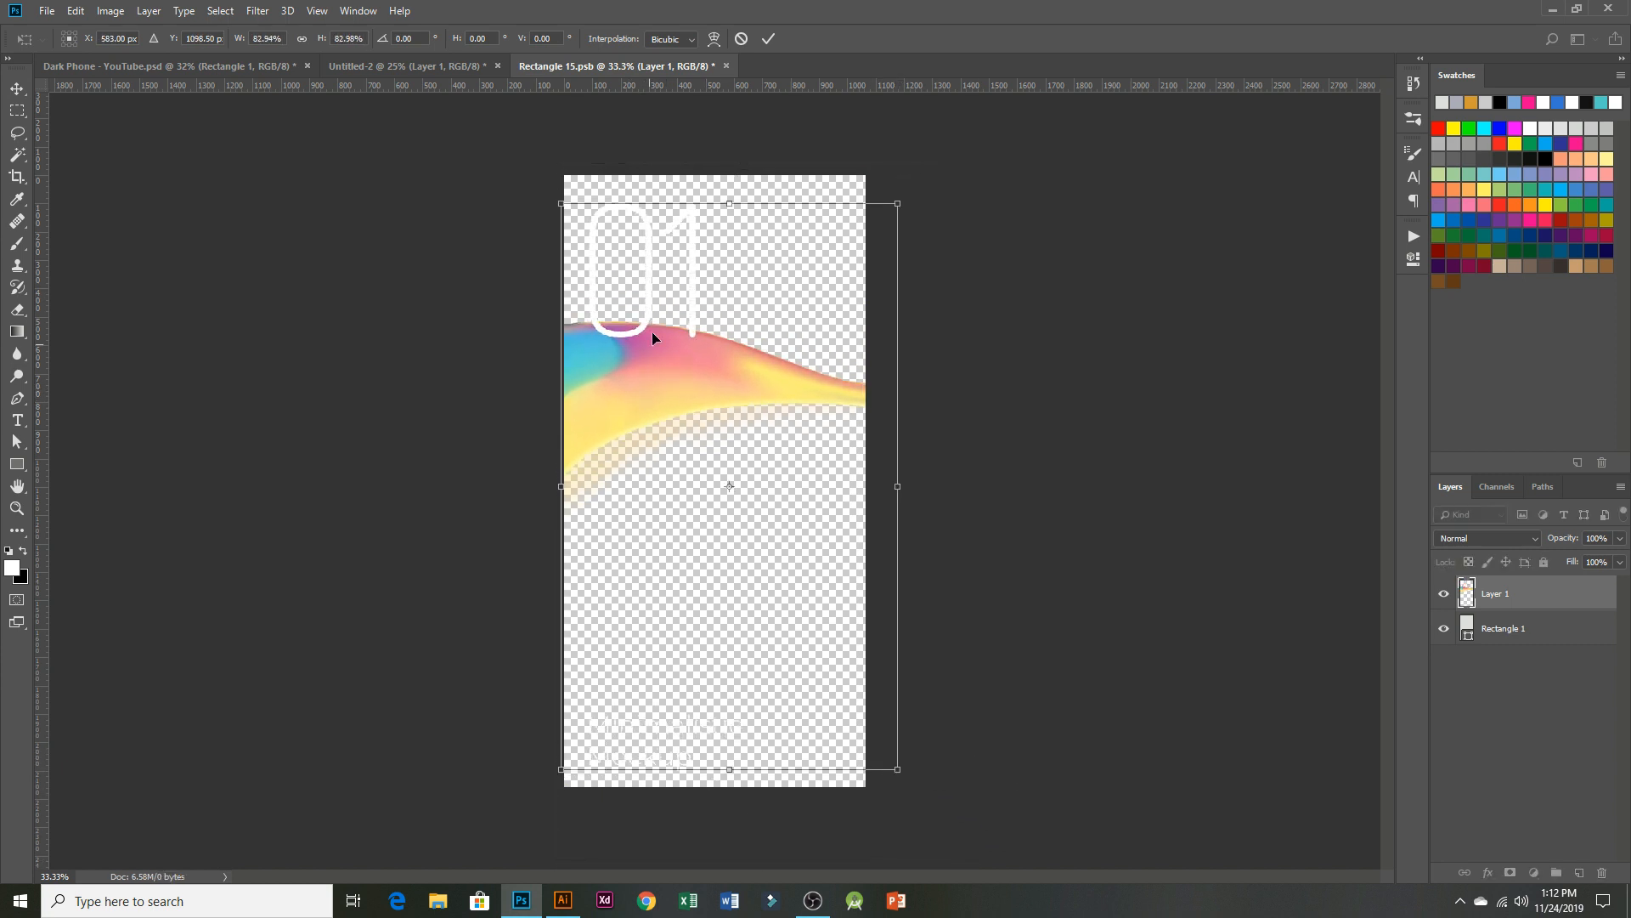
{"action": "left_click", "coordinate": [768, 39]}
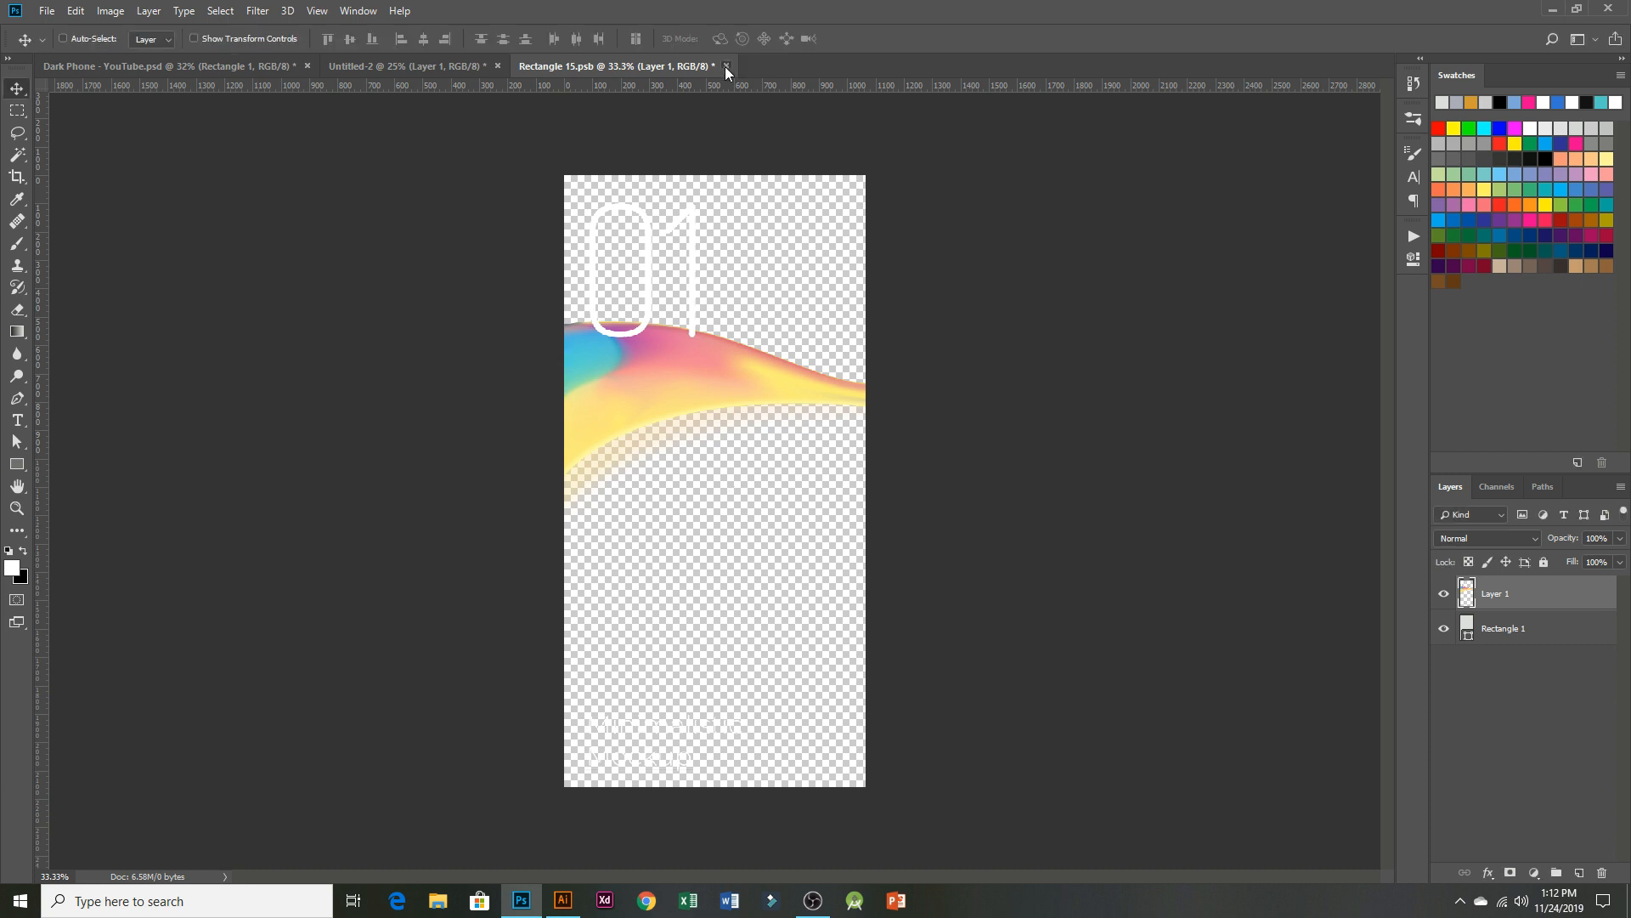
- Close the smart object's document, saving its changes to update the phone screen
{"action": "left_click", "coordinate": [726, 67]}
{"action": "left_click", "coordinate": [736, 335]}
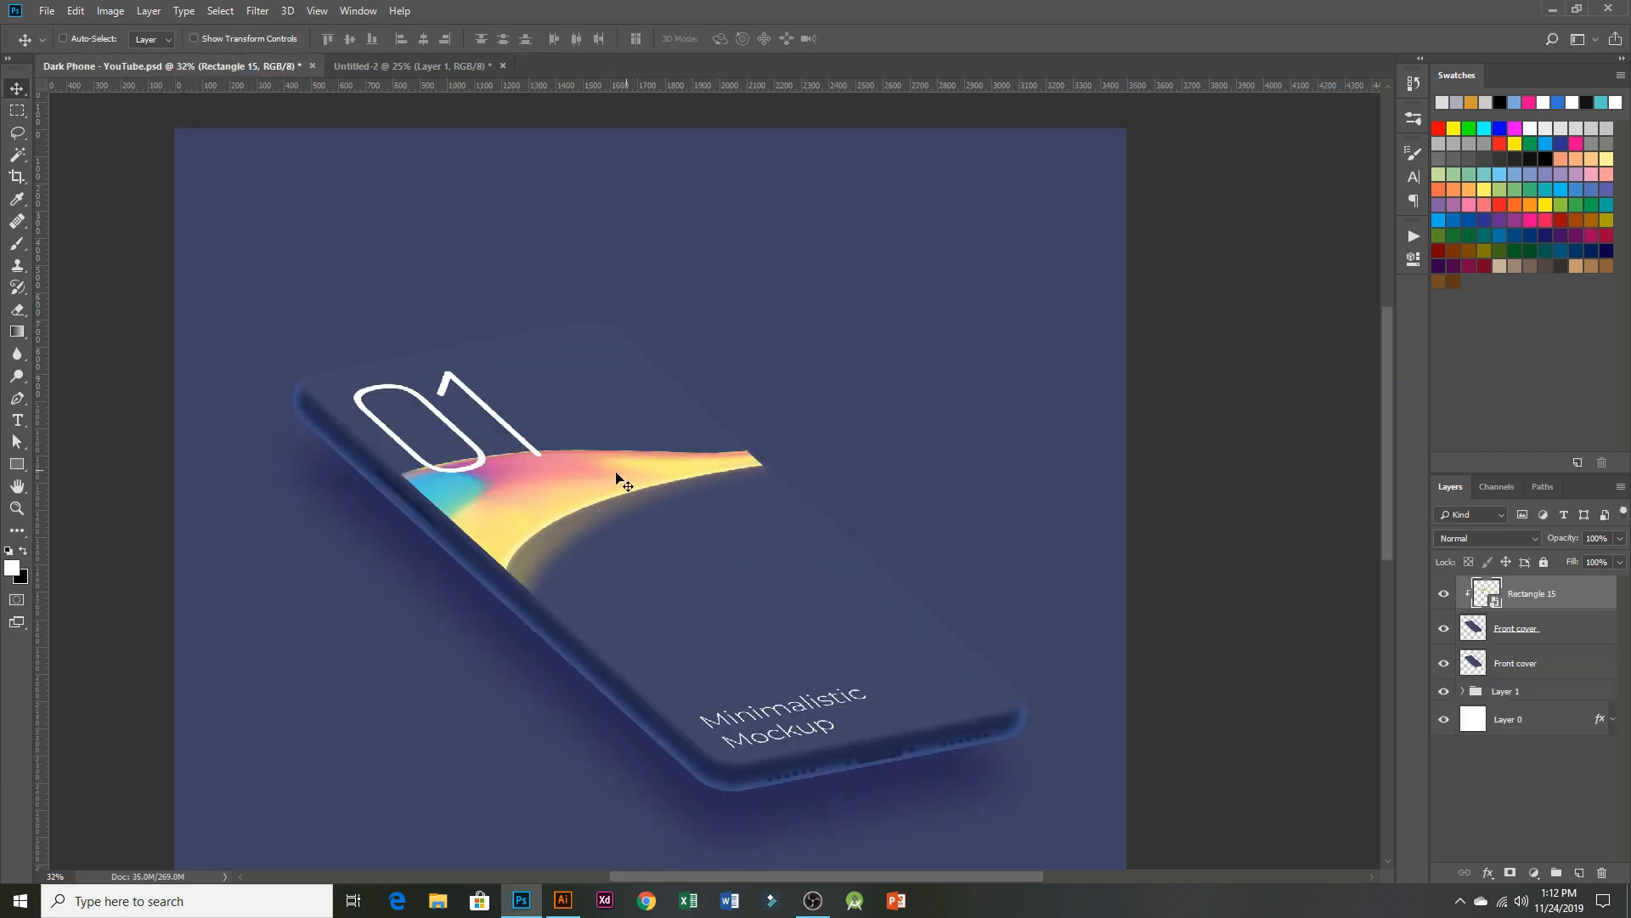
{"action": "scroll", "coordinate": [695, 544], "scroll_direction": "down", "scroll_amount": 2}
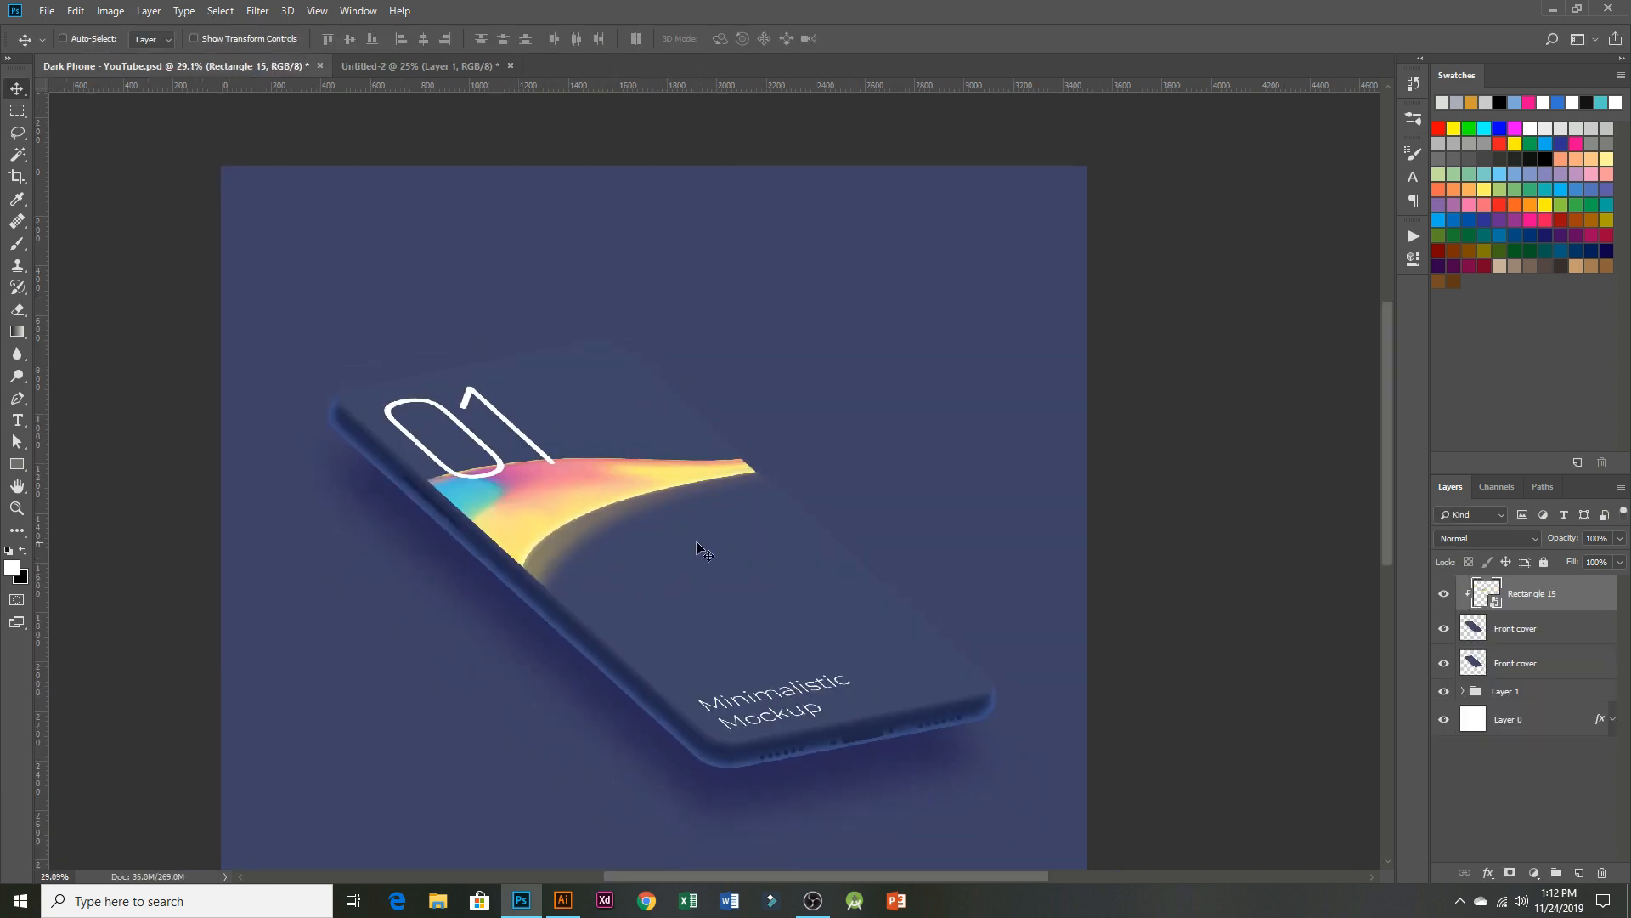